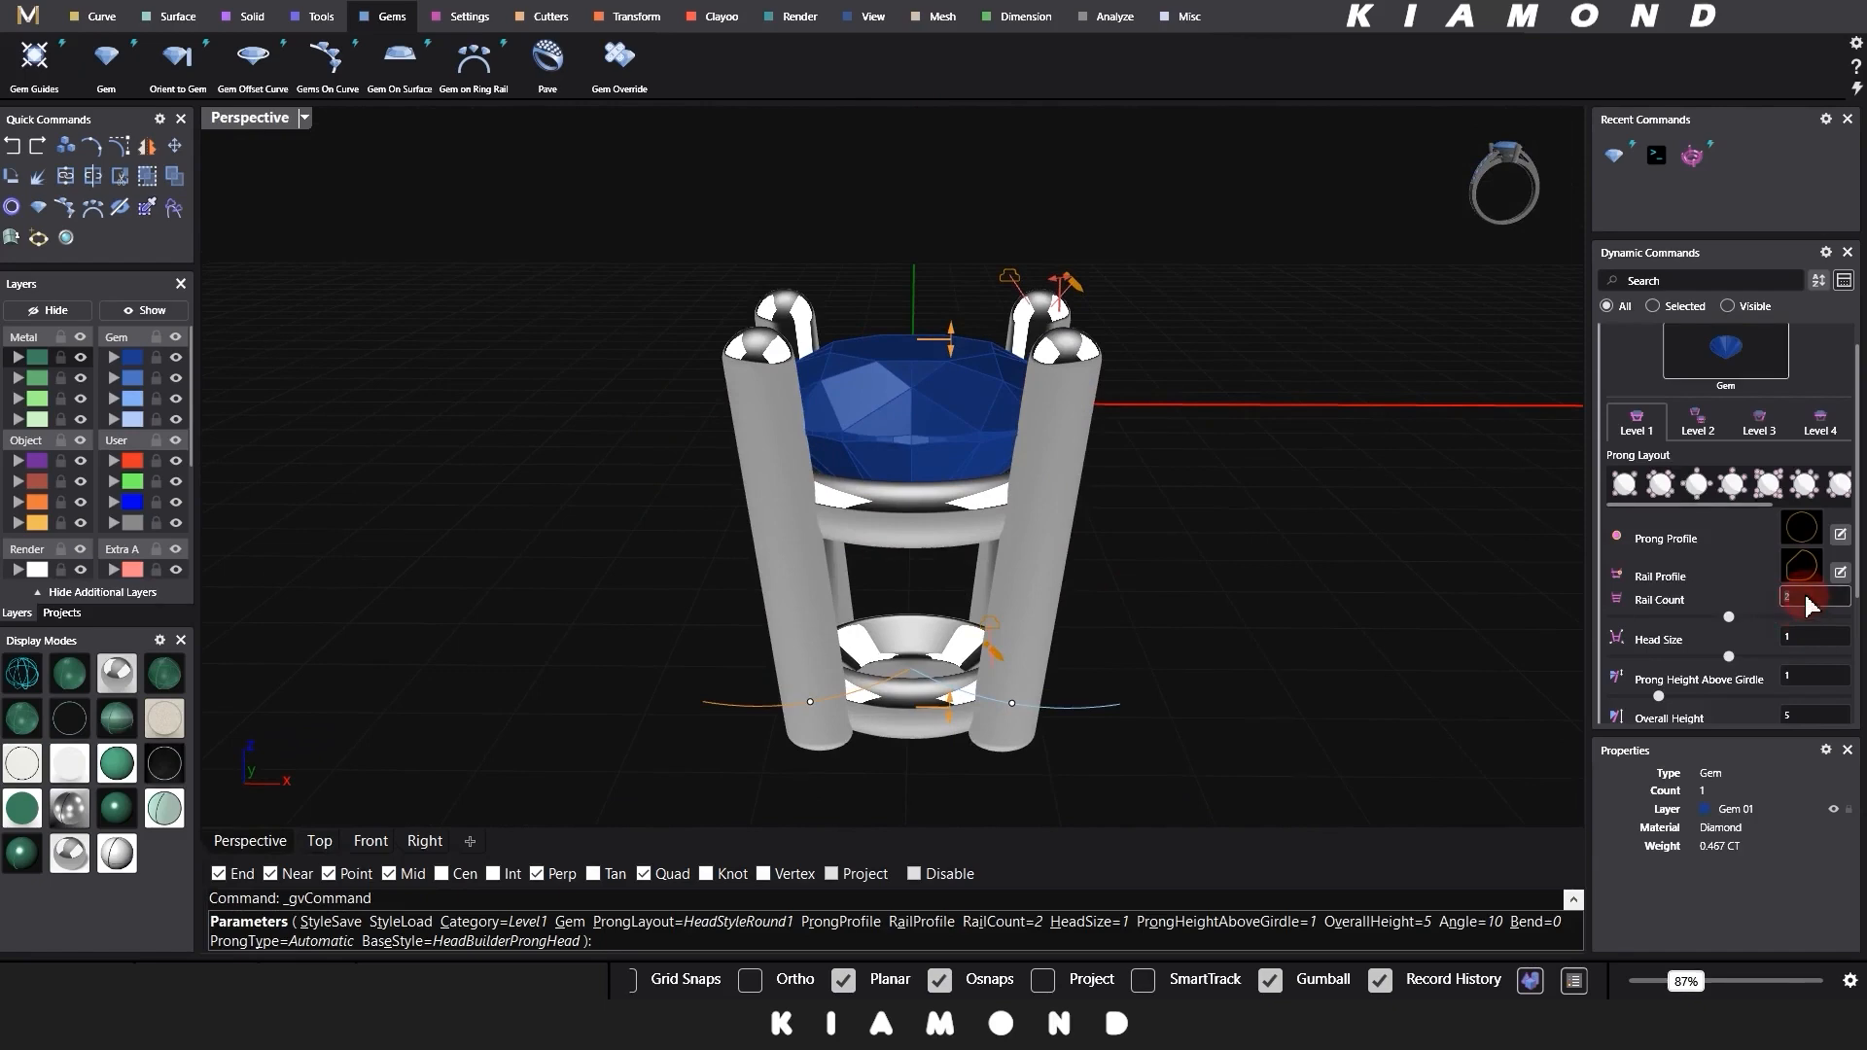
Step: Set the head's rail count to 1 and straighten the prongs to an angle of 0
type("1")
key("Return")
right_click_drag(987, 651, 935, 638)
left_click_drag(1067, 744, 1105, 733)
Step: Shorten the head to an overall height of 1.95 mm and lower the prong height above the girdle to 0.55 mm
left_click_drag(929, 727, 967, 525)
right_click_drag(967, 525, 894, 553)
scroll(924, 526, "up", 4)
left_click_drag(1005, 446, 969, 507)
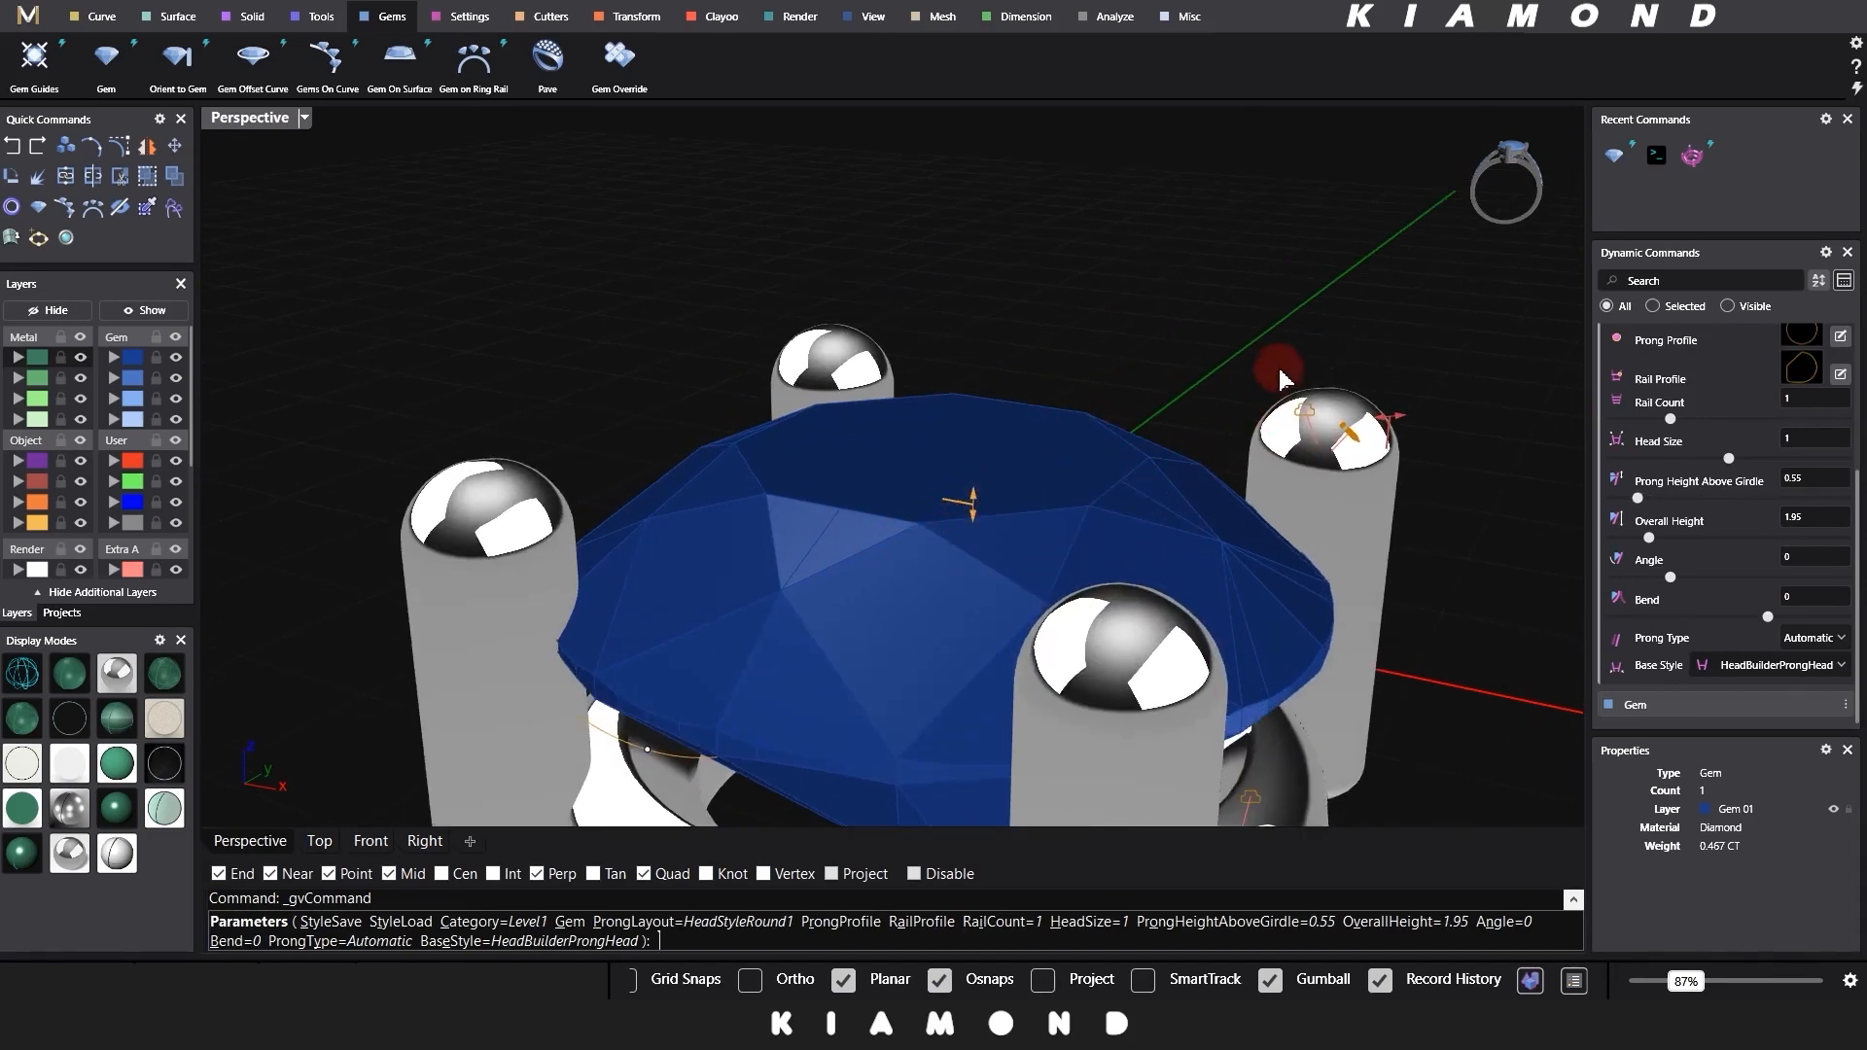
Step: Curve the prongs of the head by setting their bend to -14.4
scroll(1258, 500, "down", 4)
right_click_drag(1258, 500, 1304, 717)
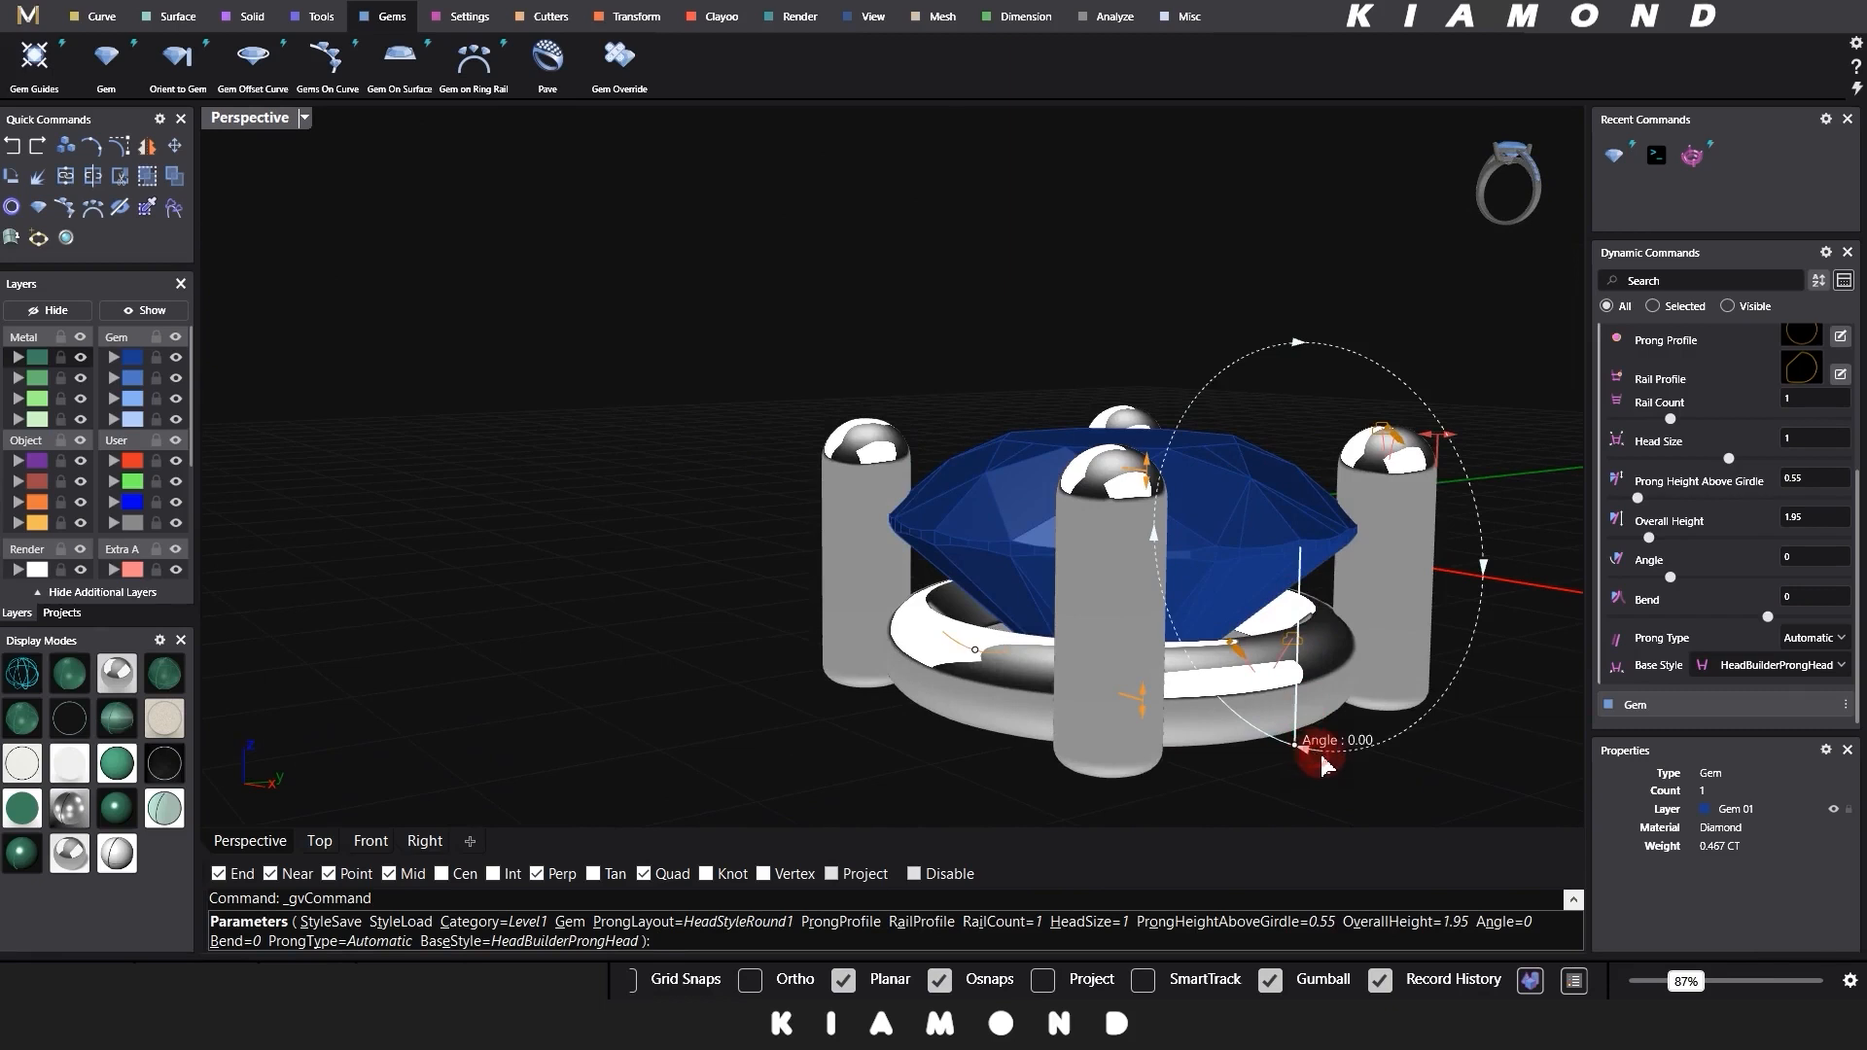
left_click_drag(1322, 757, 1308, 746)
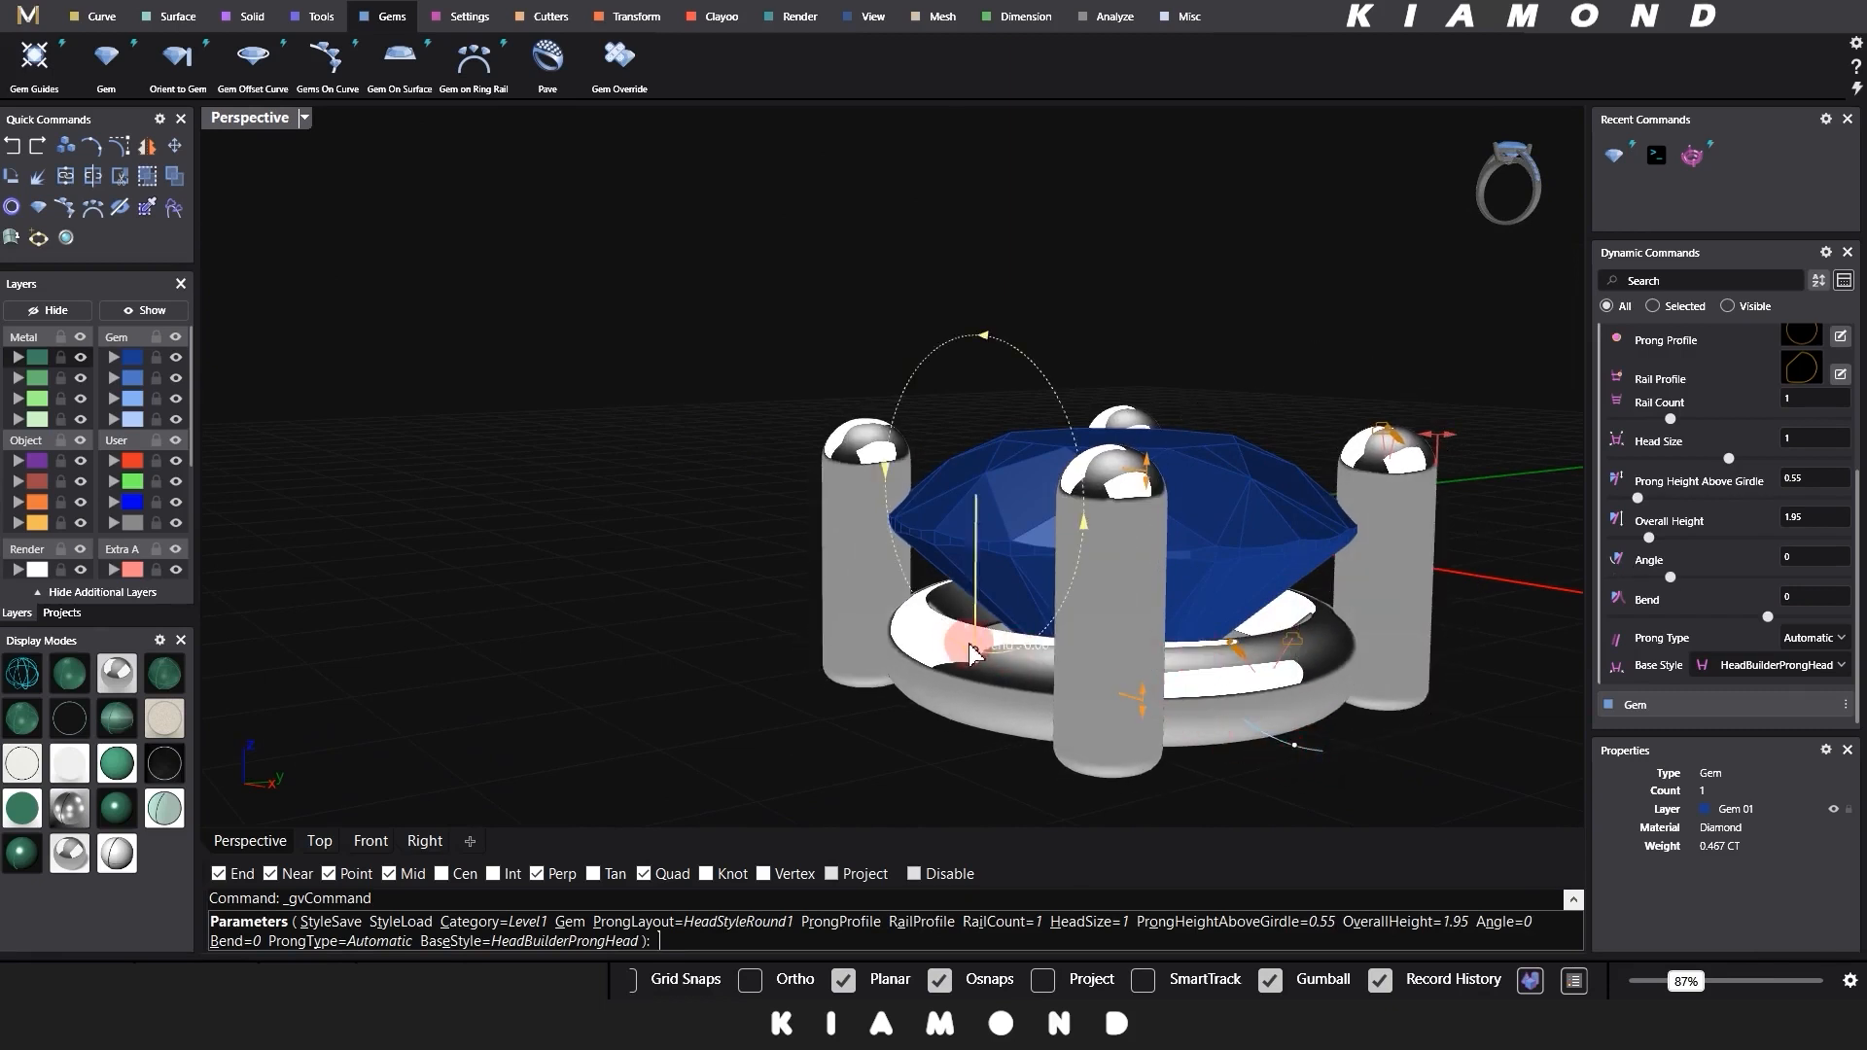
right_click_drag(948, 650, 1092, 655)
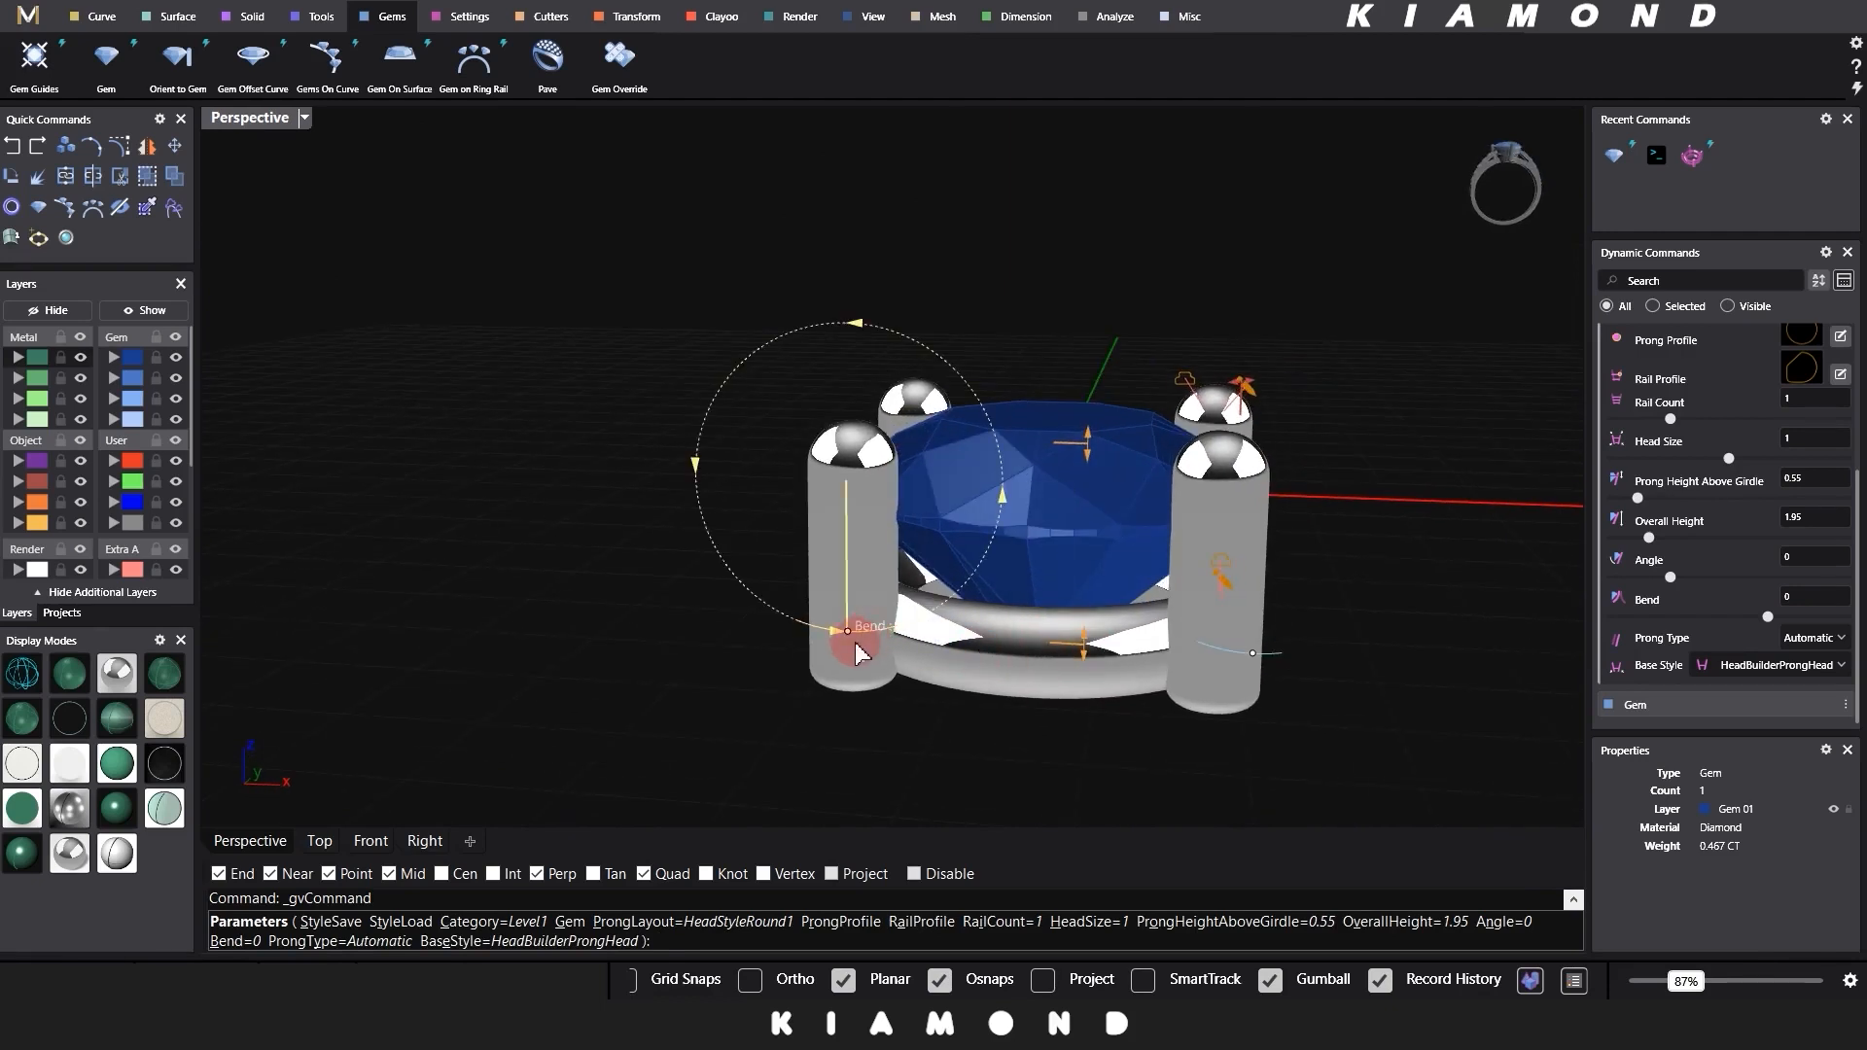
left_click_drag(856, 645, 791, 646)
right_click_drag(797, 646, 1021, 525)
scroll(1802, 516, "up", 3)
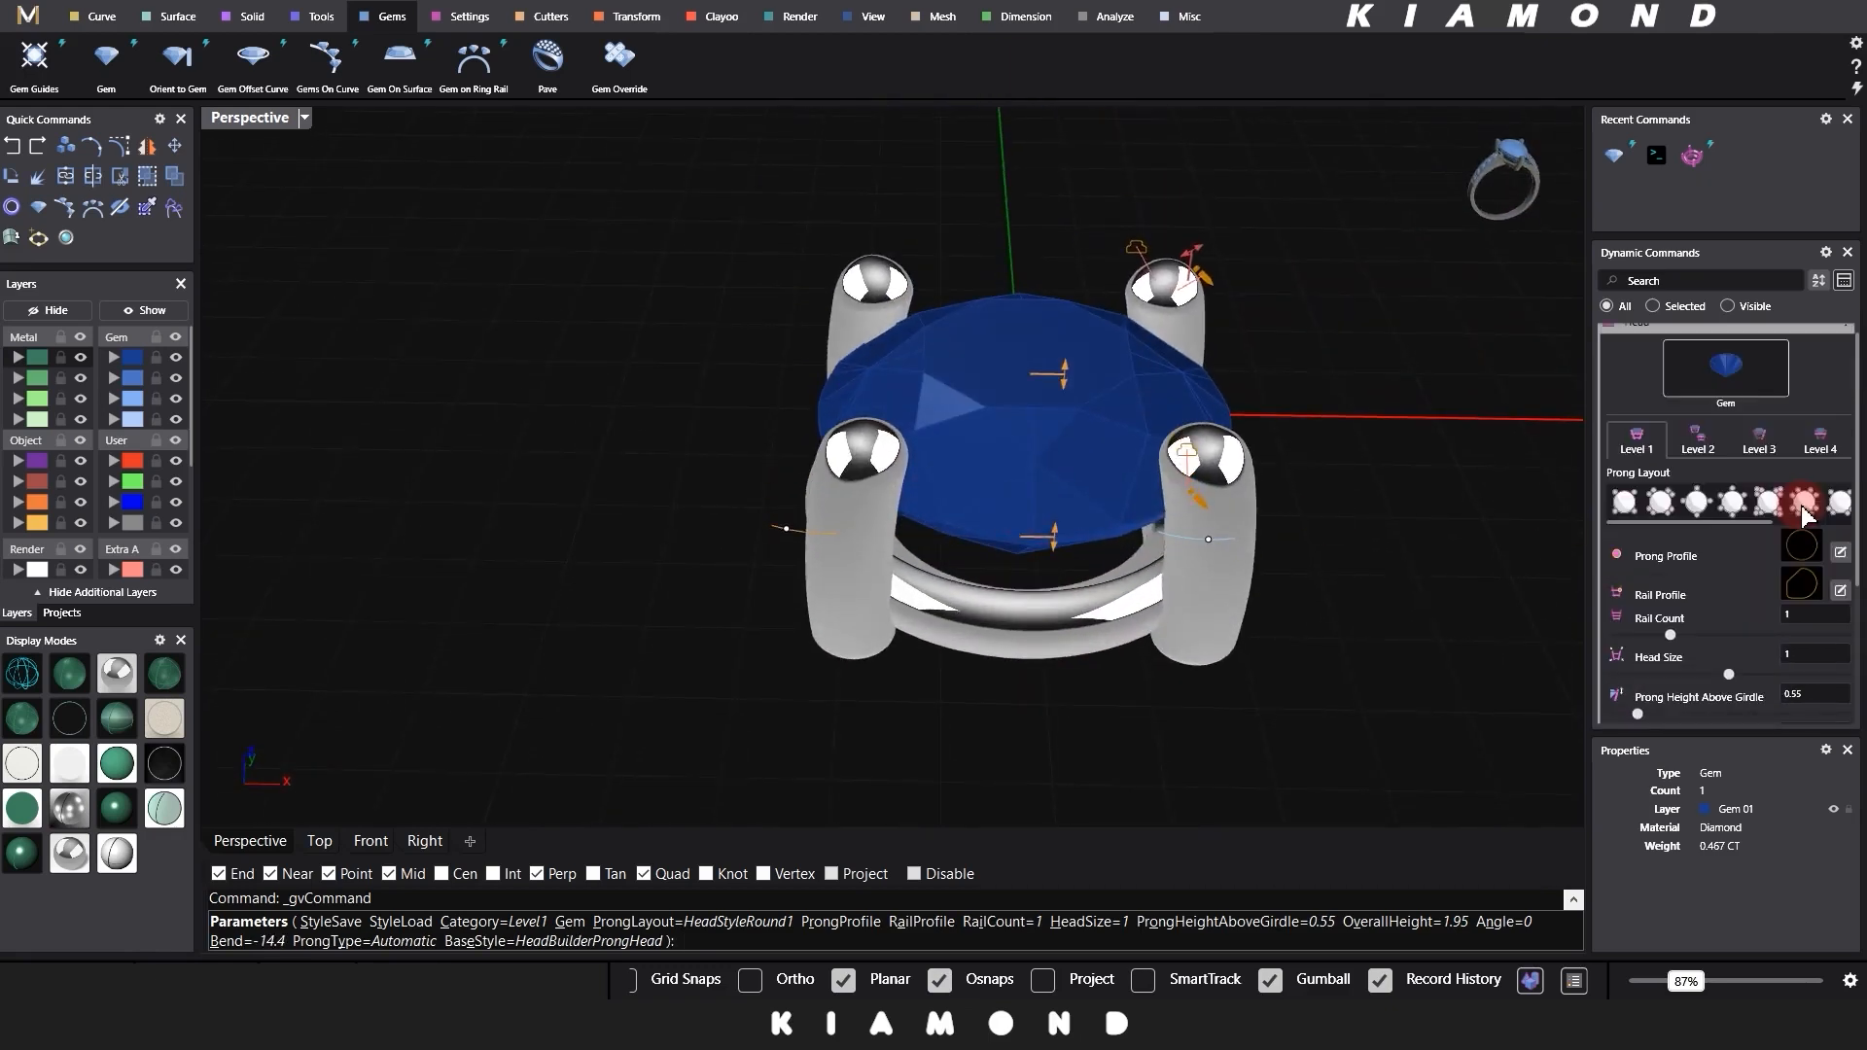
Step: Set the Level 2 rail offset to -0.1 and check the rail against the gem in the top view
left_click(1692, 446)
scroll(1783, 625, "down", 5)
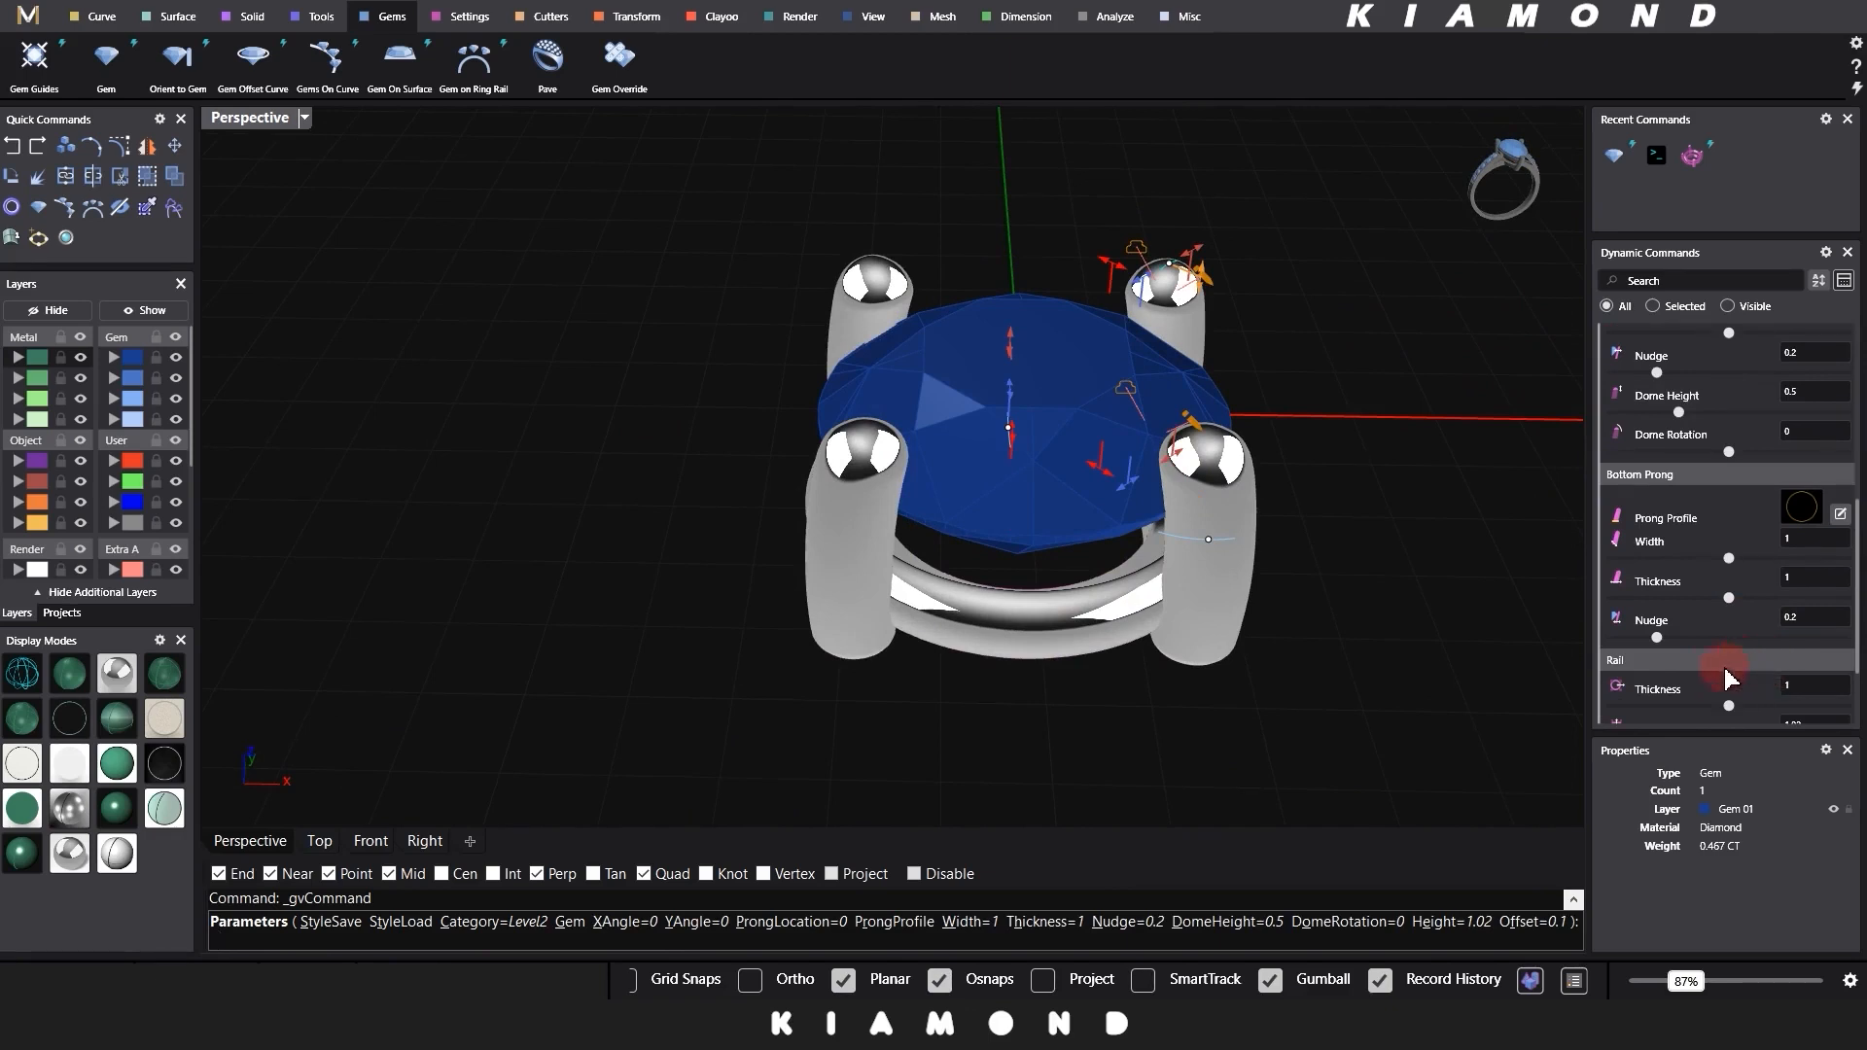
scroll(1785, 705, "down", 2)
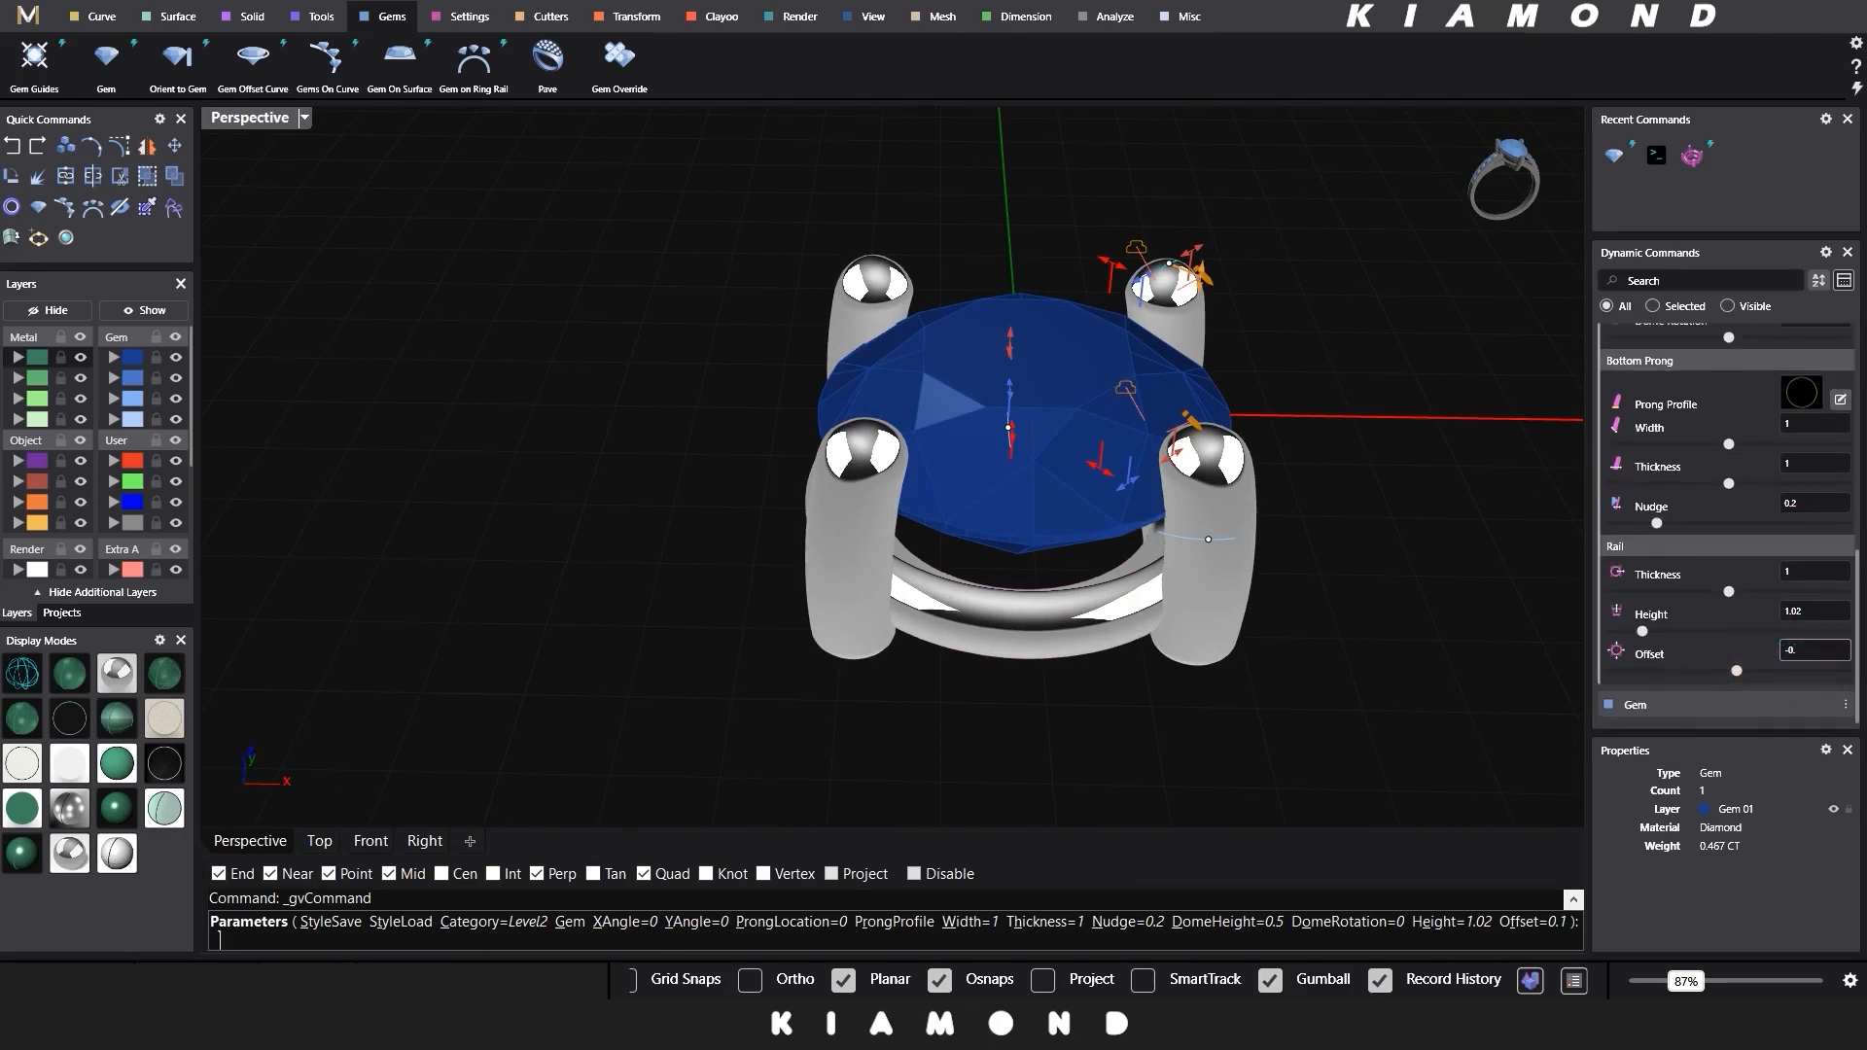
key("Return")
right_click_drag(916, 632, 983, 750)
scroll(915, 624, "up", 4)
left_click(331, 842)
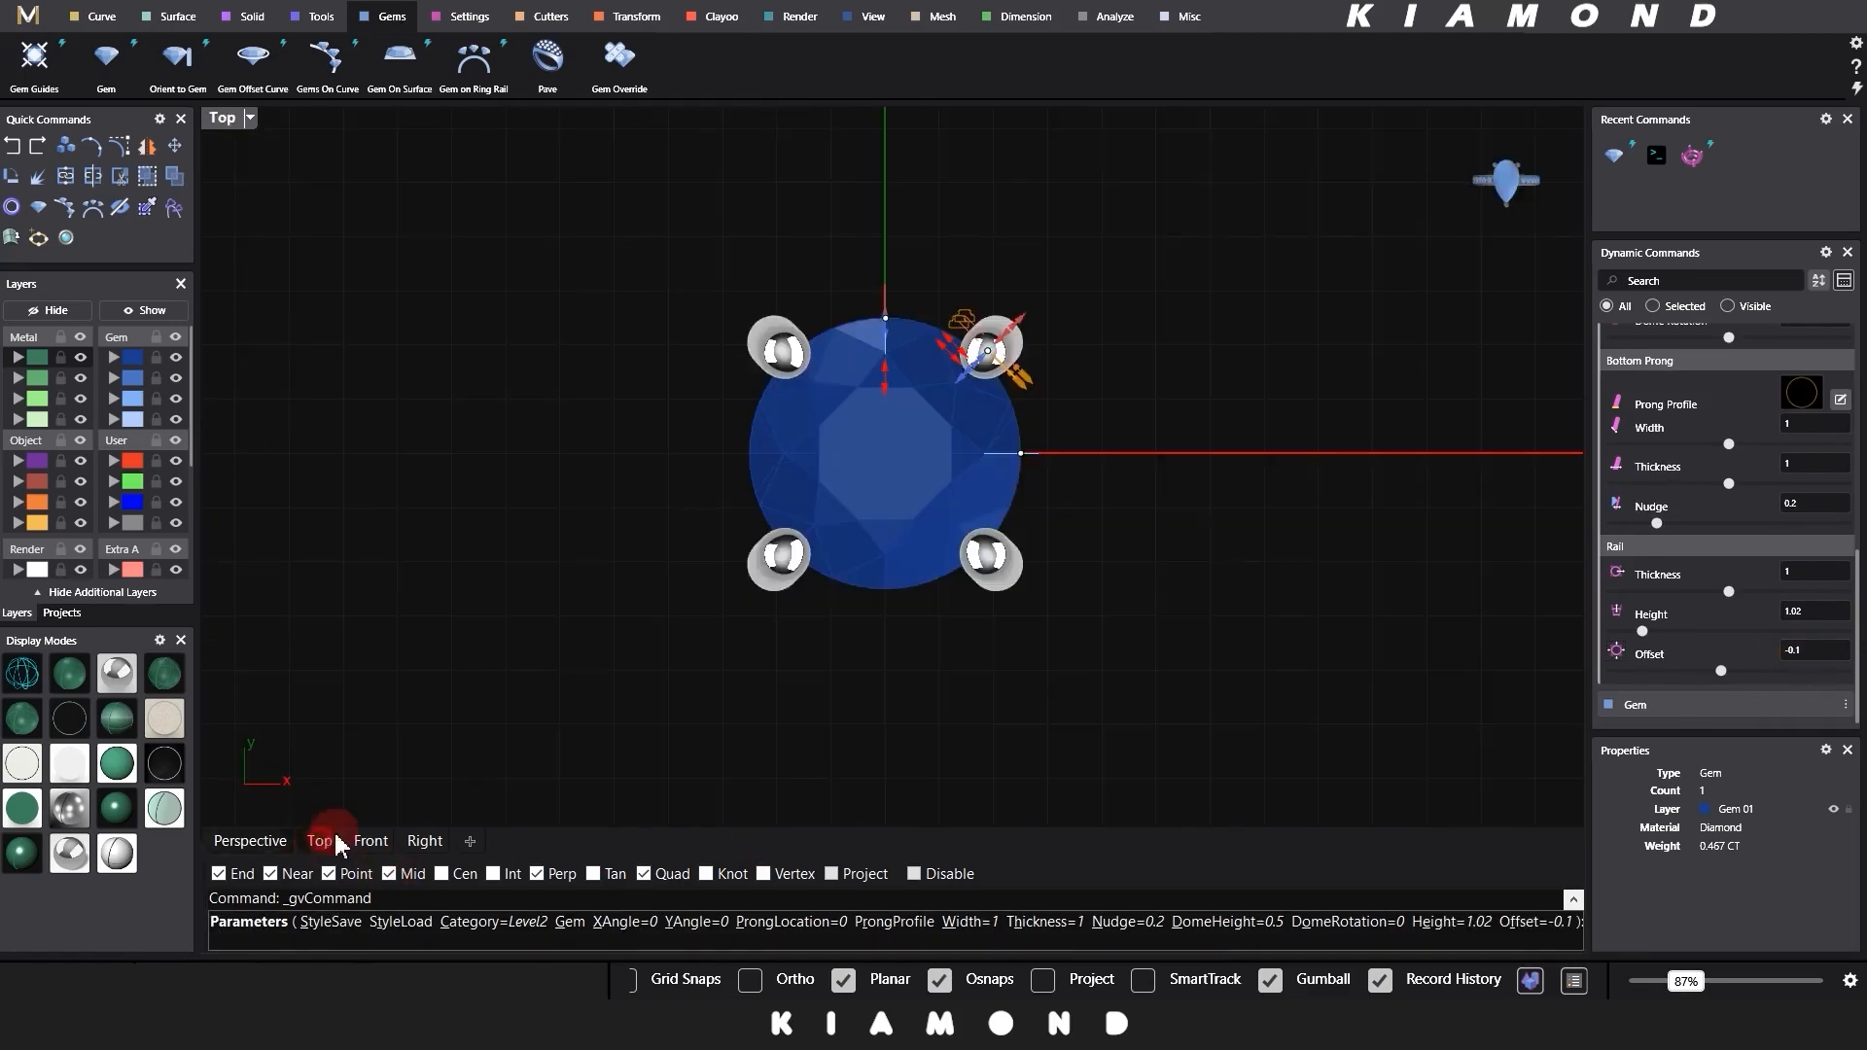
scroll(905, 321, "up", 5)
scroll(1083, 492, "down", 4)
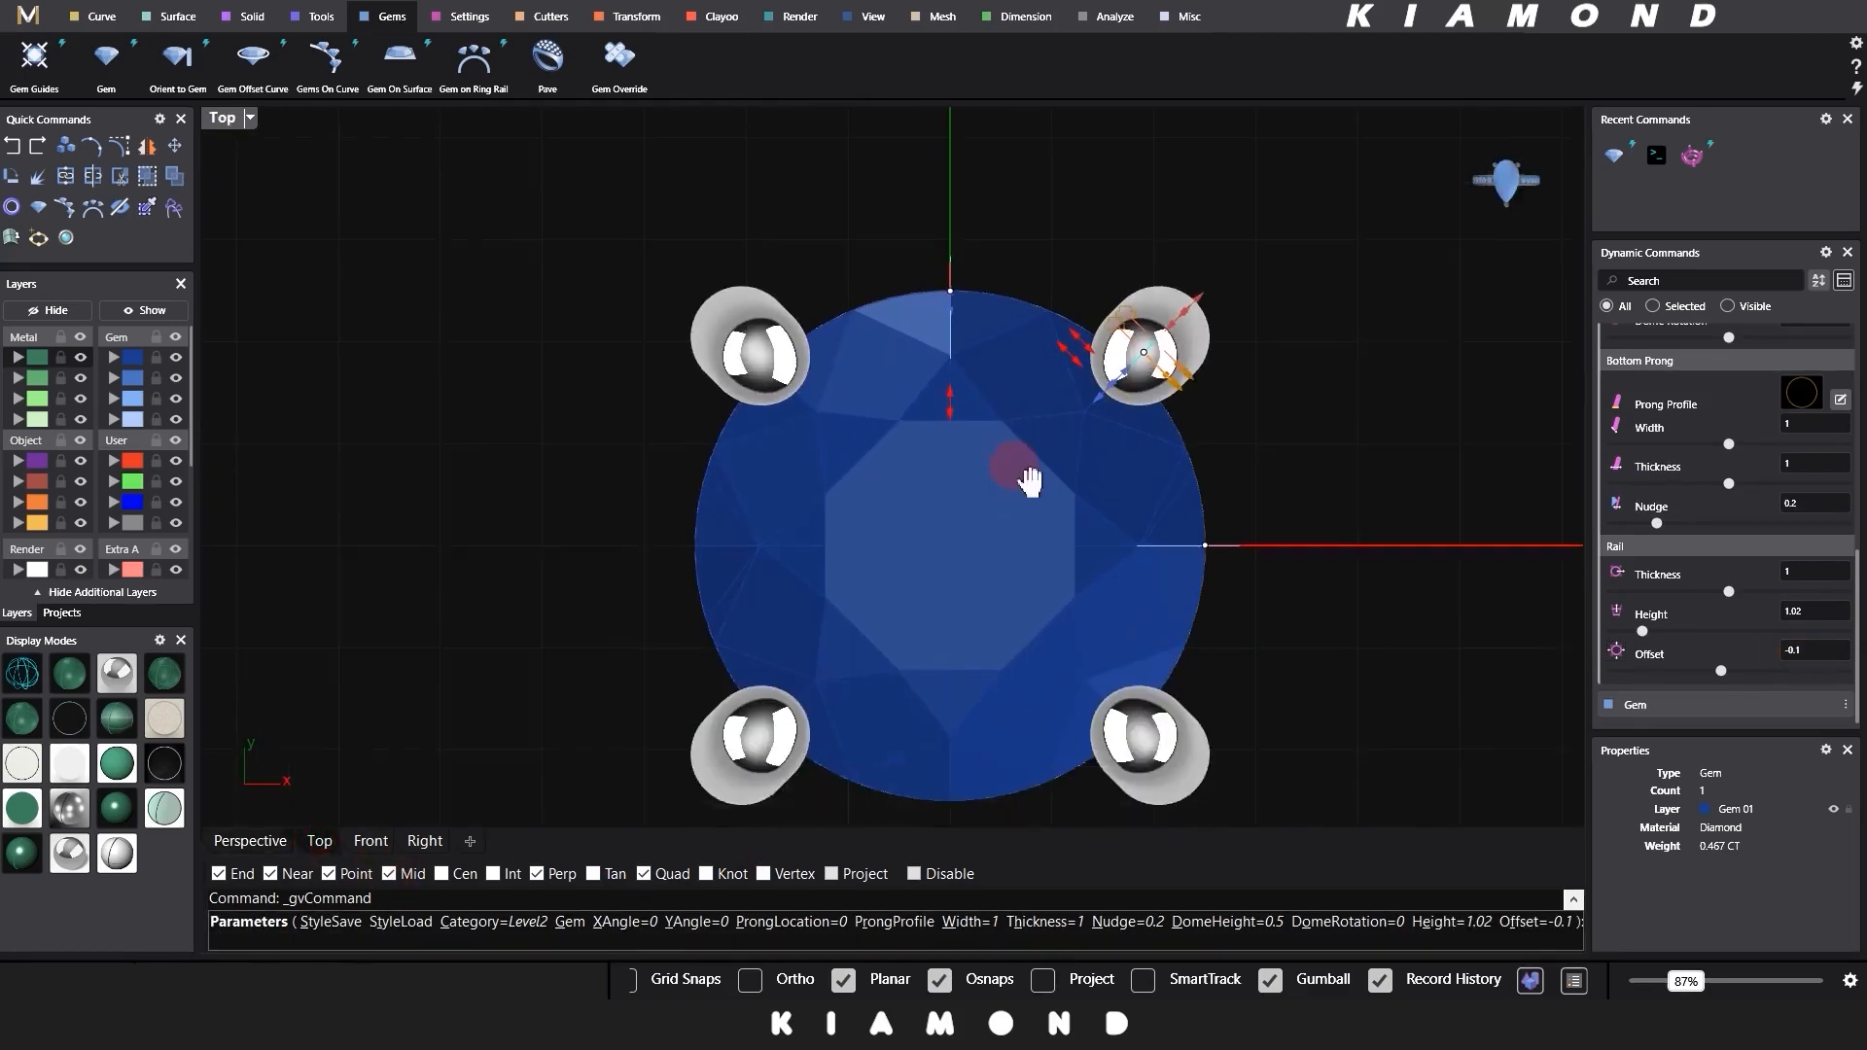
Step: Try a rail offset of 0 in the top view and return it to -0.1
left_click(1818, 660)
type("0")
key("Return")
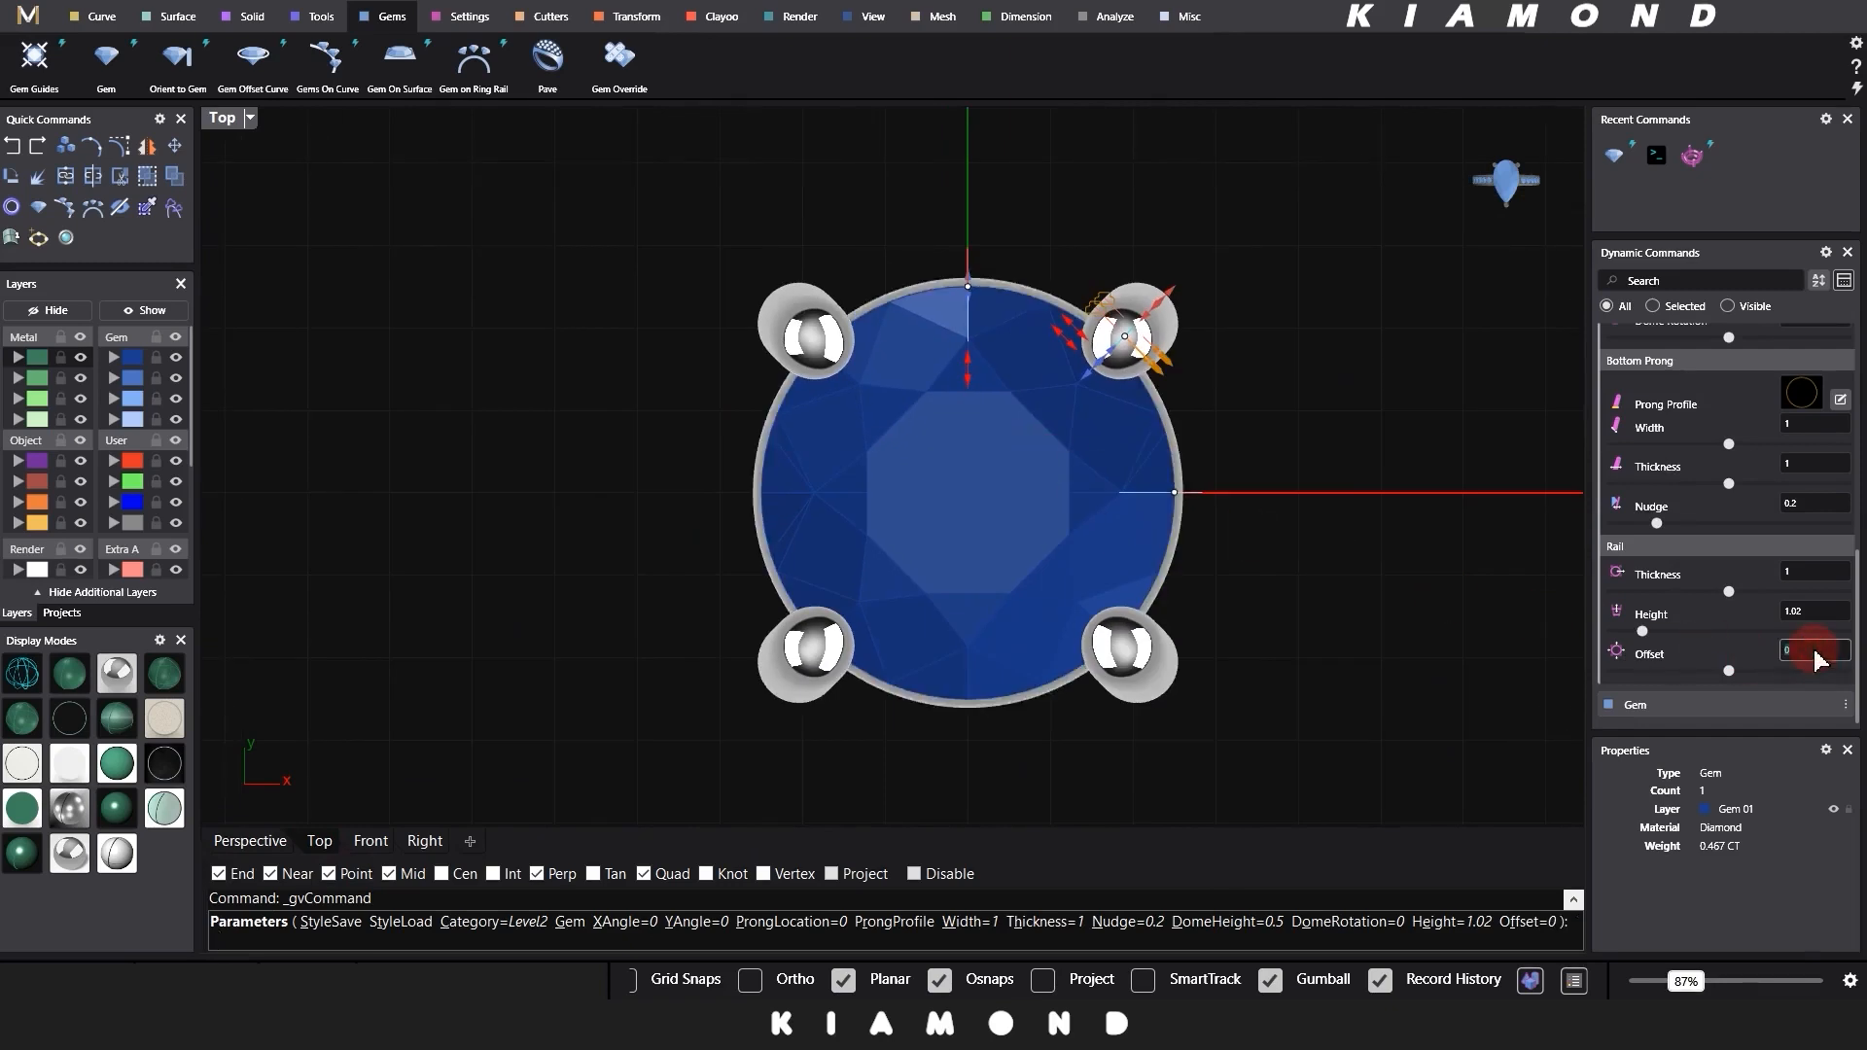
key("Return")
left_click(1231, 812)
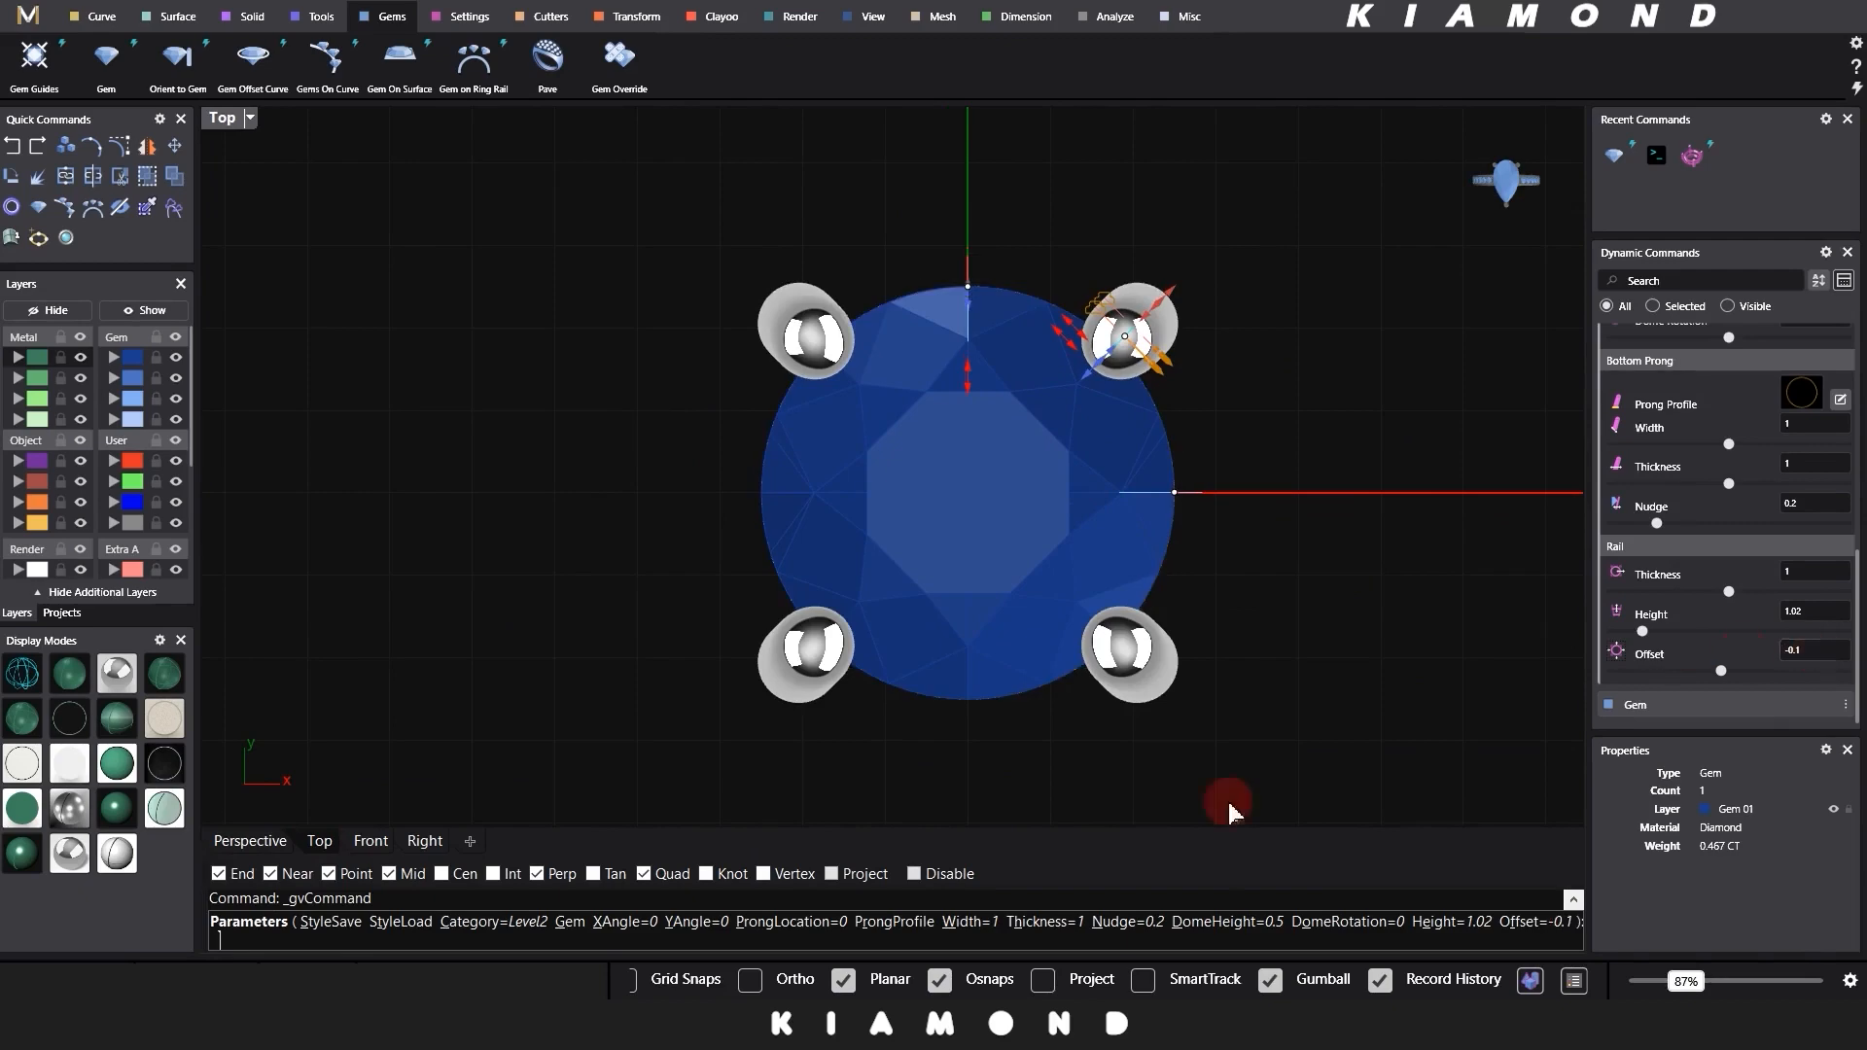
Step: Increase the head's overall height to 2.35 mm in the perspective view
left_click(250, 842)
right_click_drag(363, 805, 958, 538)
scroll(865, 515, "up", 2)
scroll(1684, 470, "up", 5)
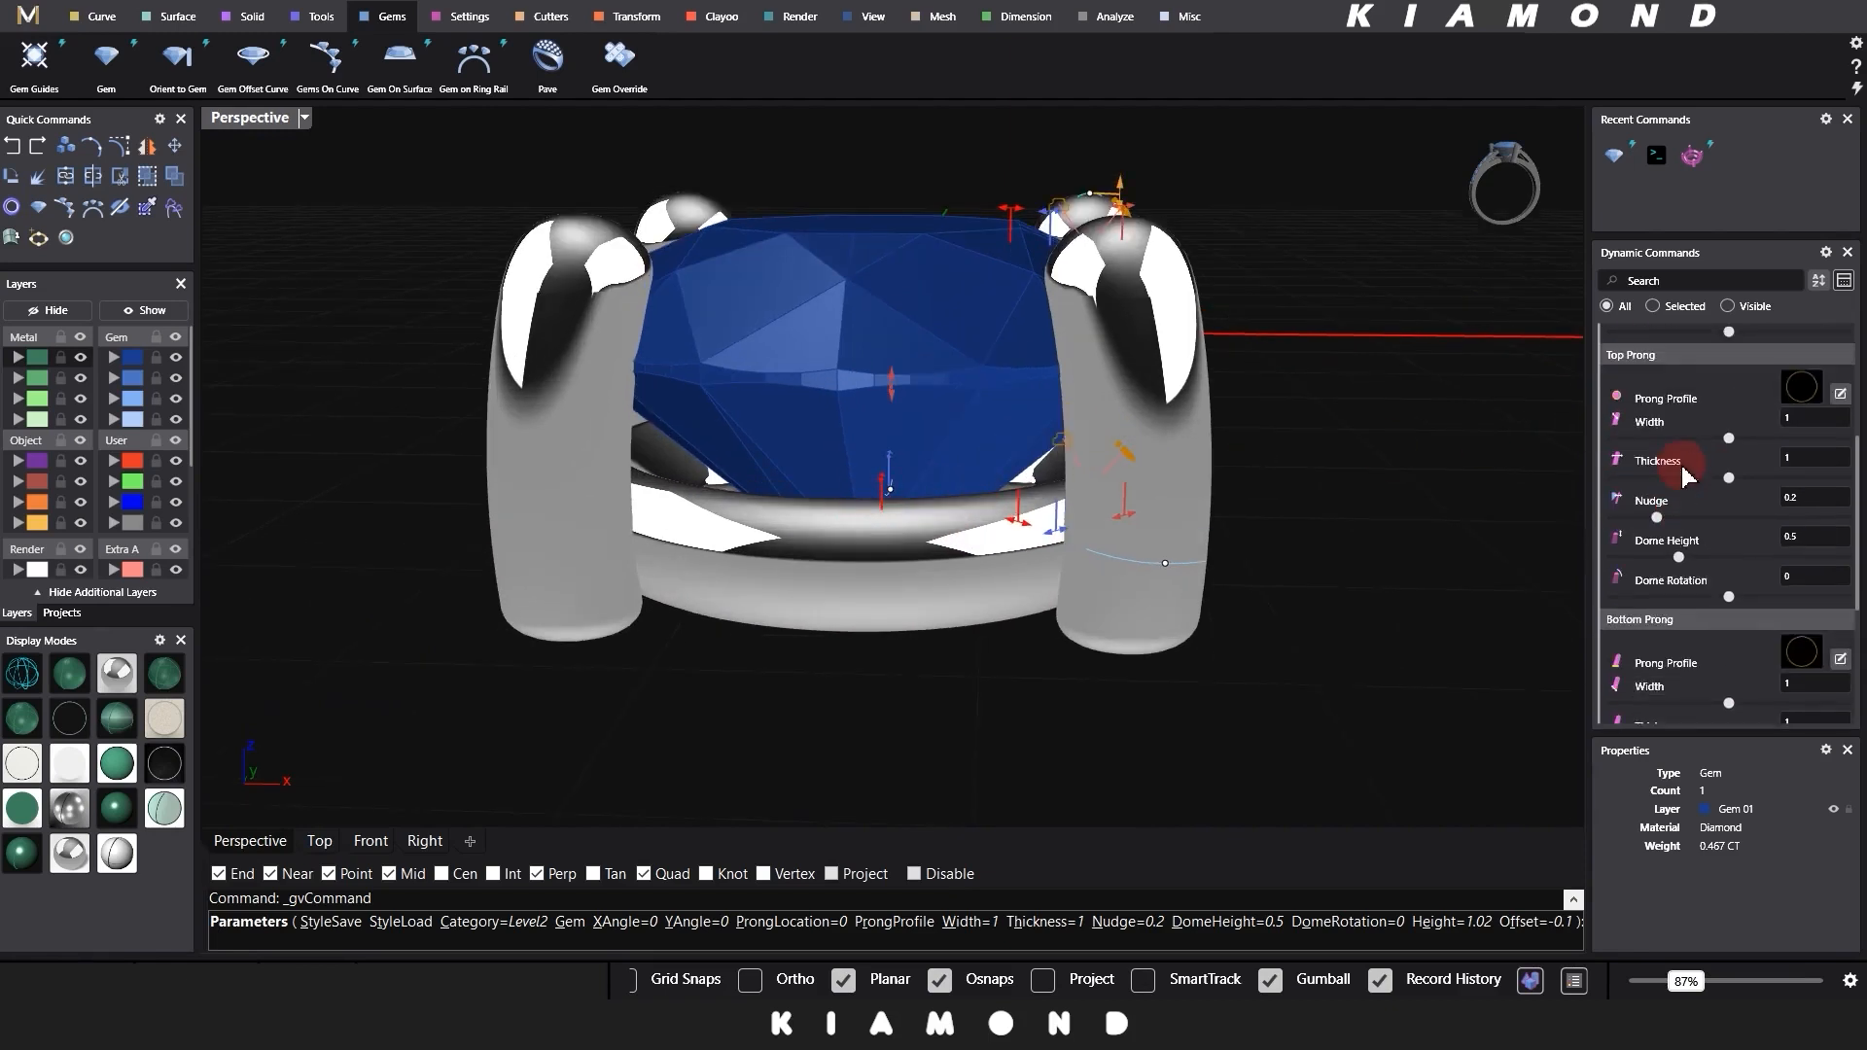
left_click(1638, 380)
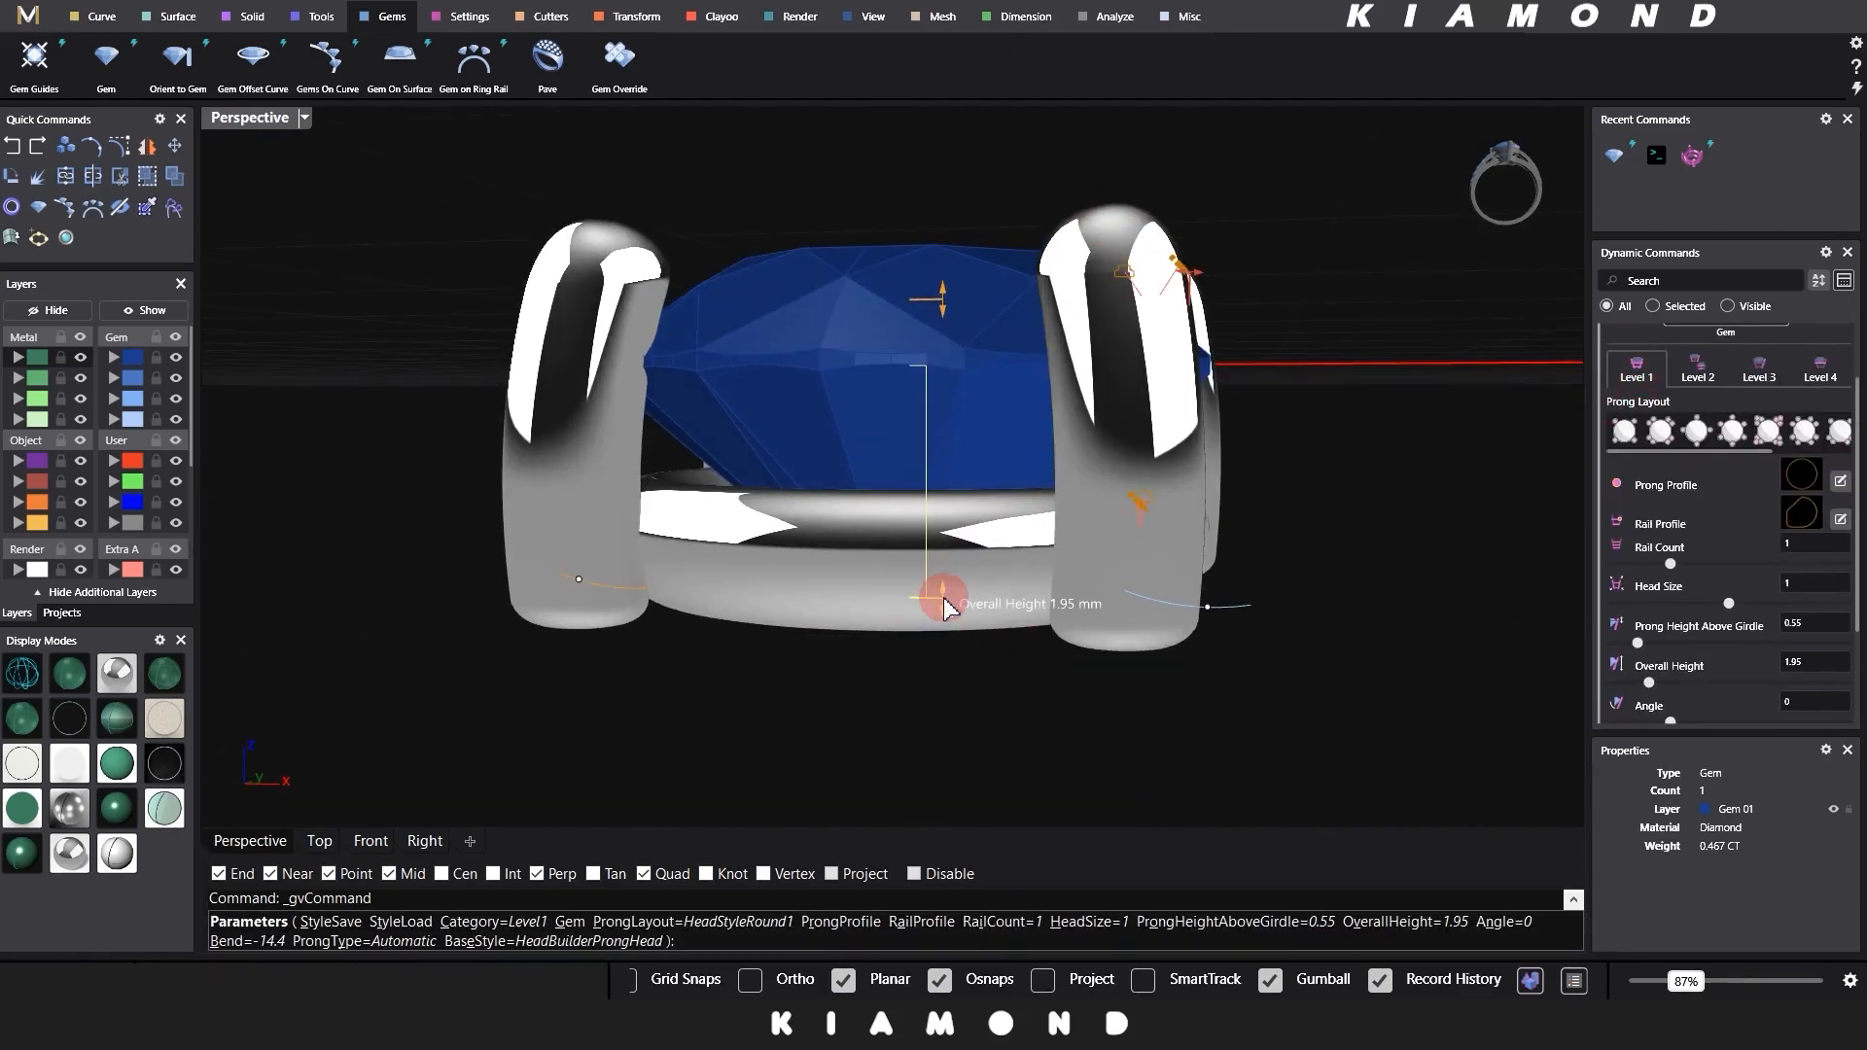
left_click_drag(948, 623, 948, 659)
Step: Enlarge the head's rail upward with the Level 2 viewport handle and accept the head
scroll(1754, 471, "up", 3)
left_click(1697, 395)
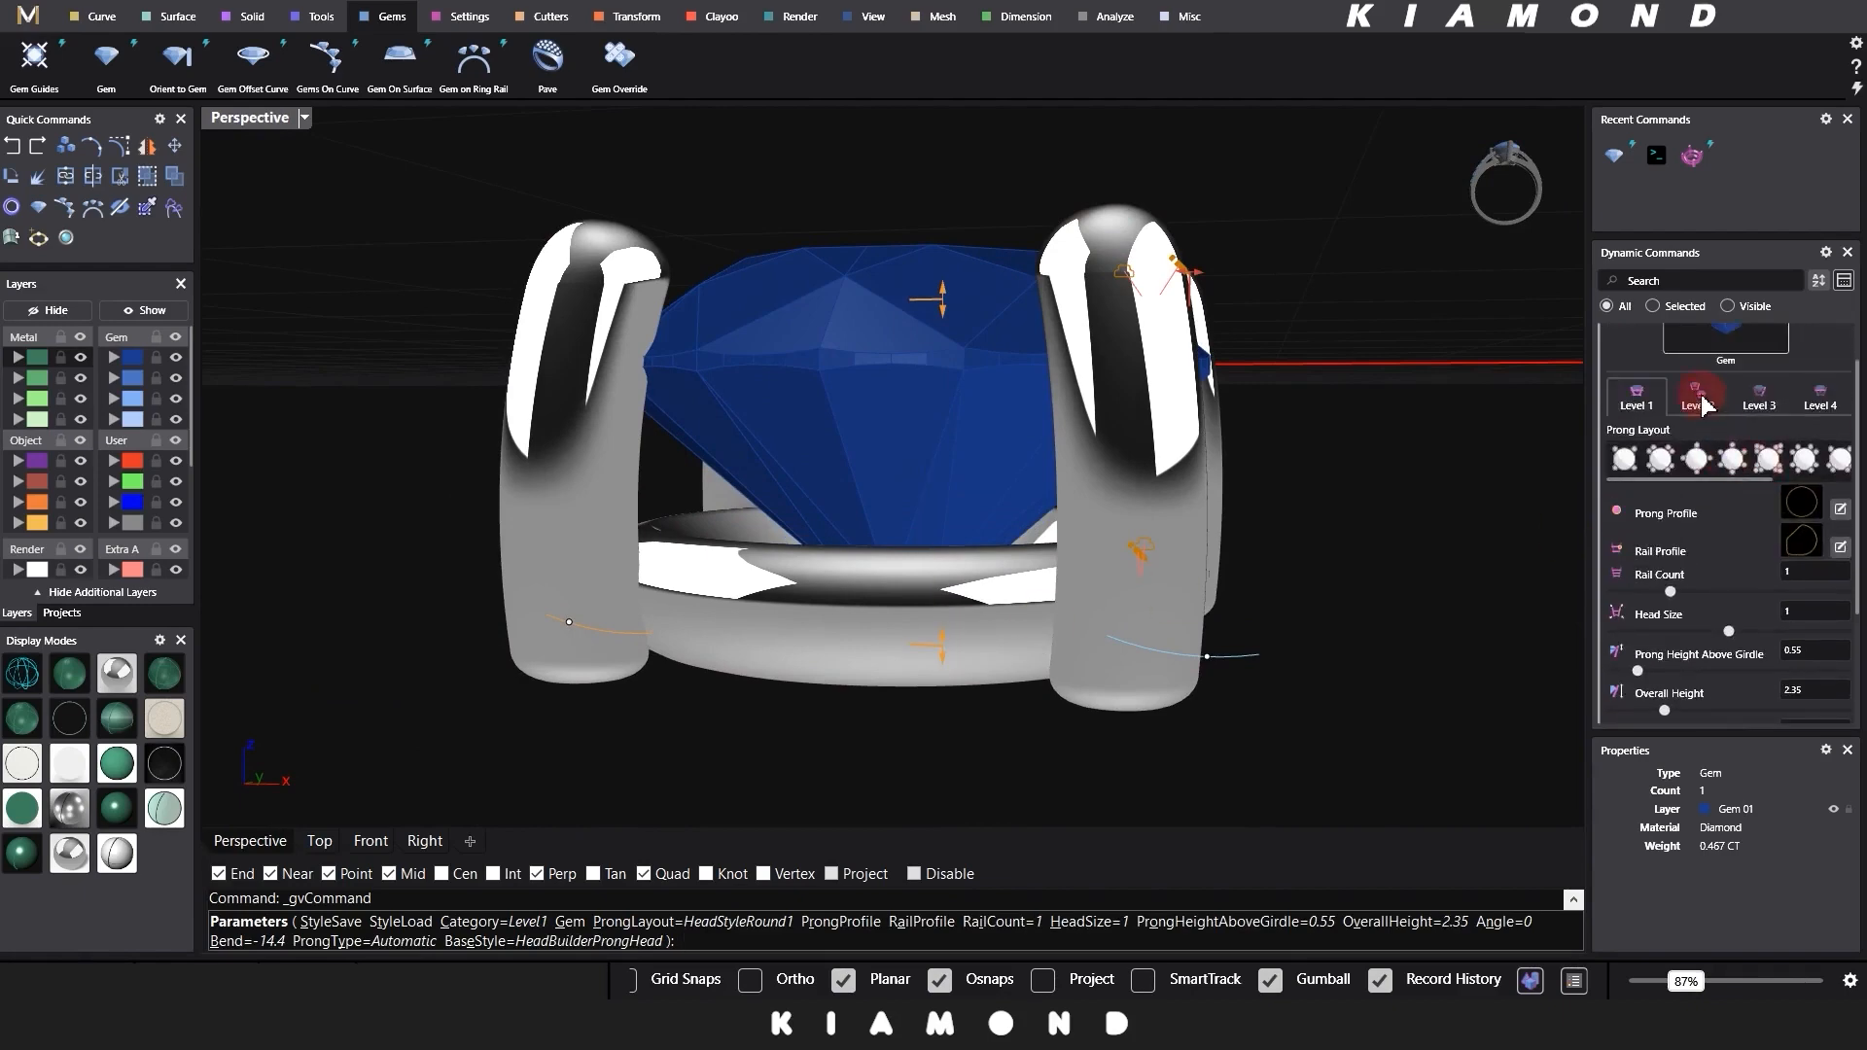
scroll(1717, 488, "down", 3)
right_click_drag(1212, 624, 1047, 463)
left_click_drag(1046, 470, 1058, 359)
right_click_drag(1058, 359, 953, 611)
right_click(953, 623)
Step: Create a Gem Offset Curve around the gem's girdle with girdle spacing and Z offset of 0
right_click_drag(1021, 696, 807, 307)
scroll(803, 309, "up", 2)
left_click(805, 316)
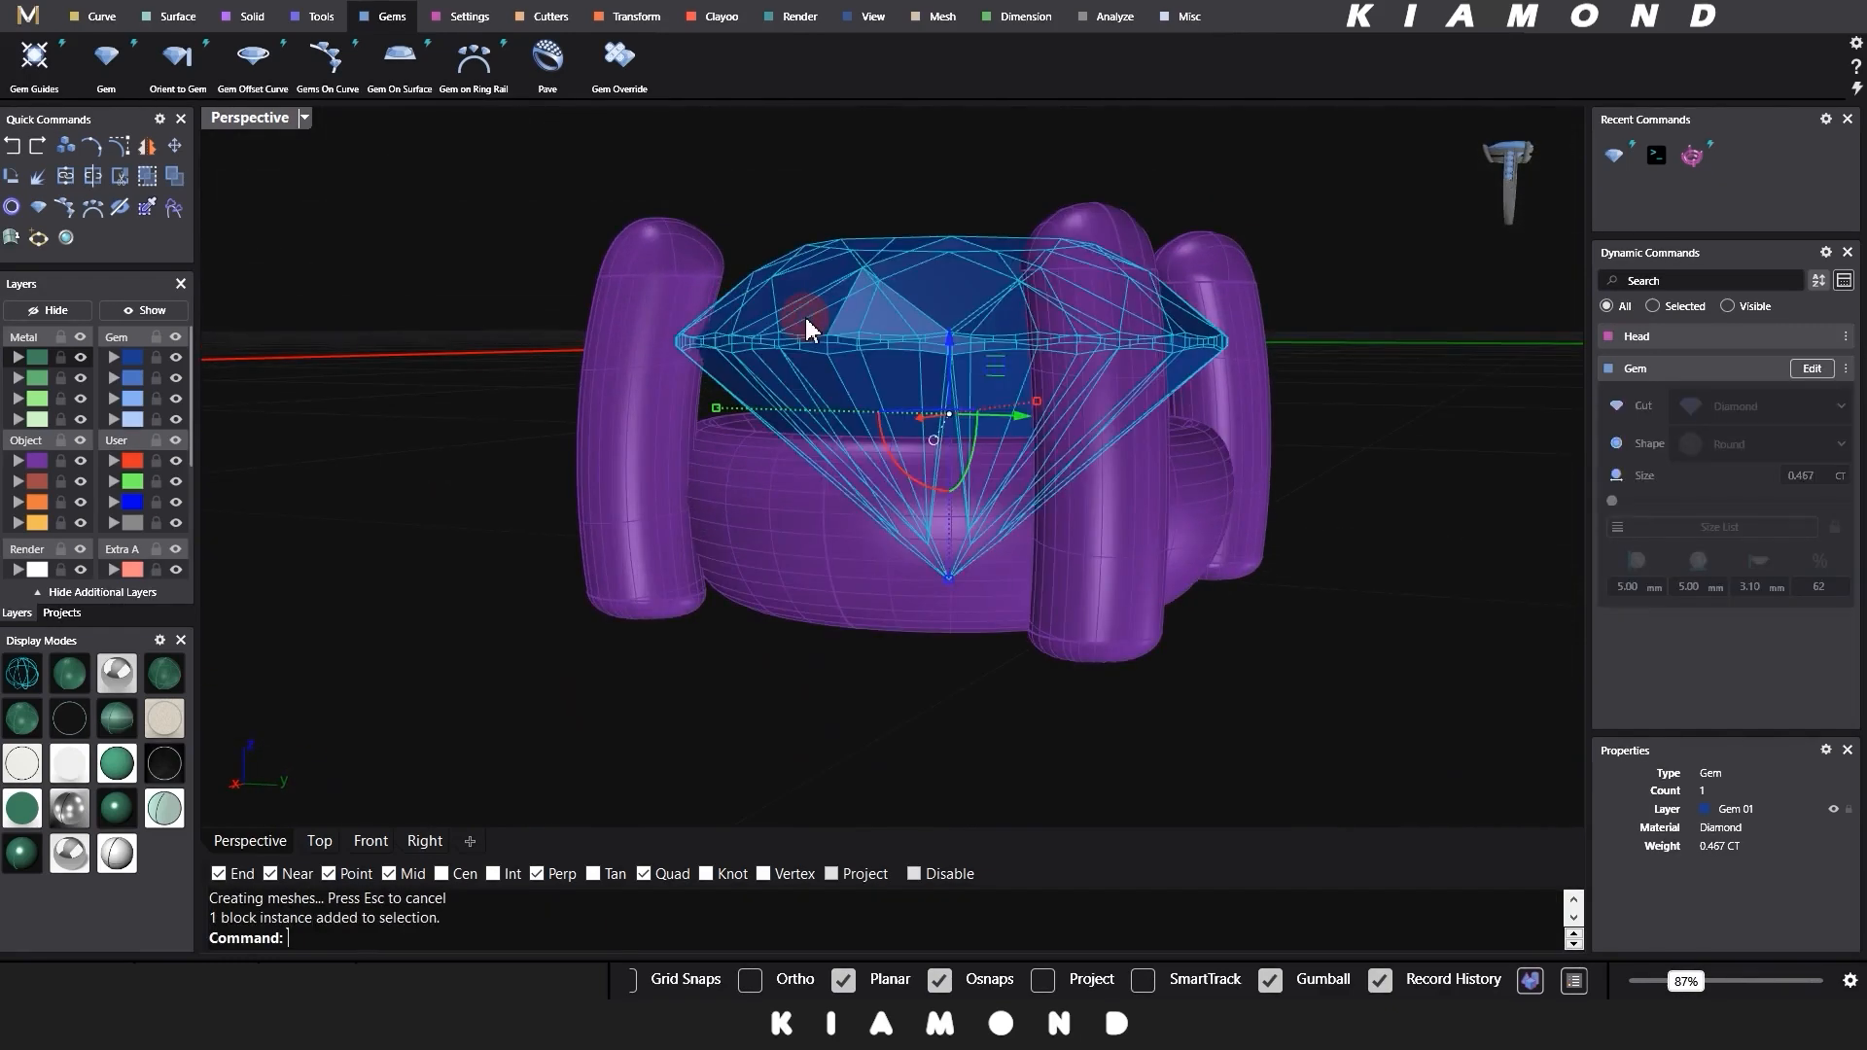
right_click(805, 321)
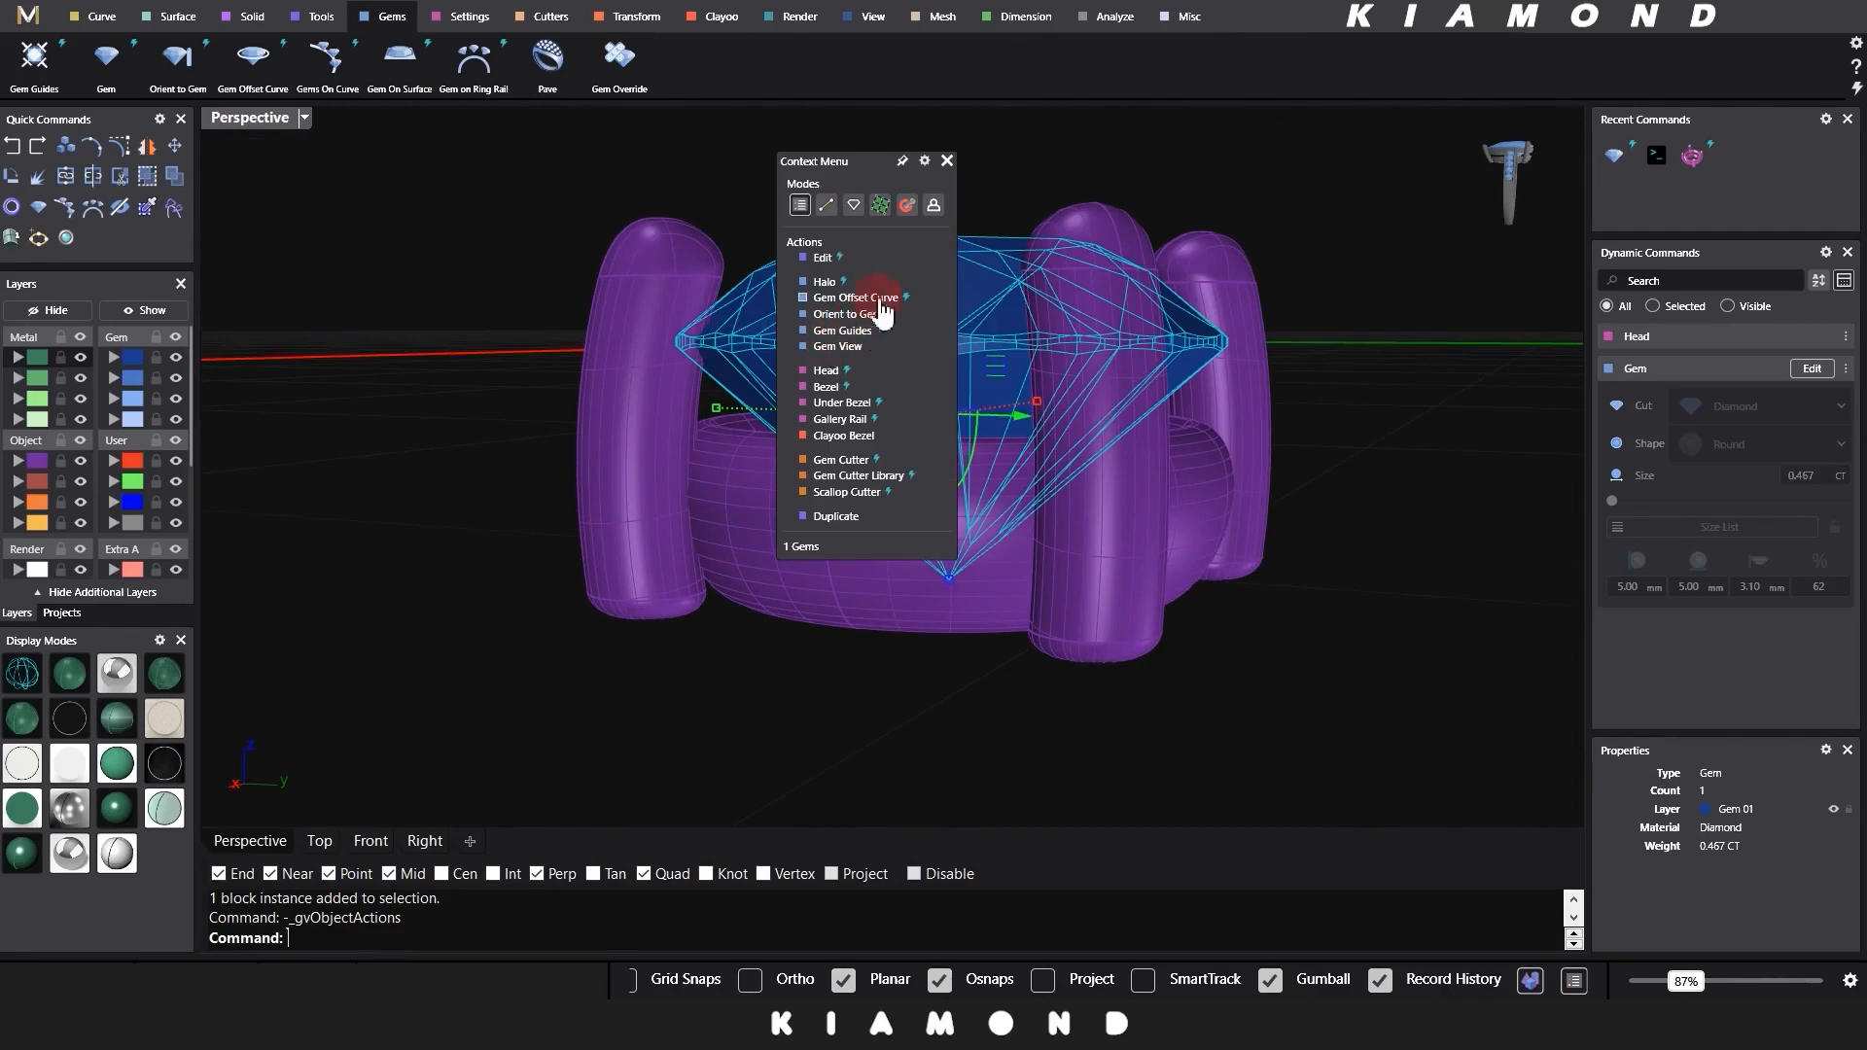
left_click(843, 297)
right_click_drag(779, 292, 774, 500)
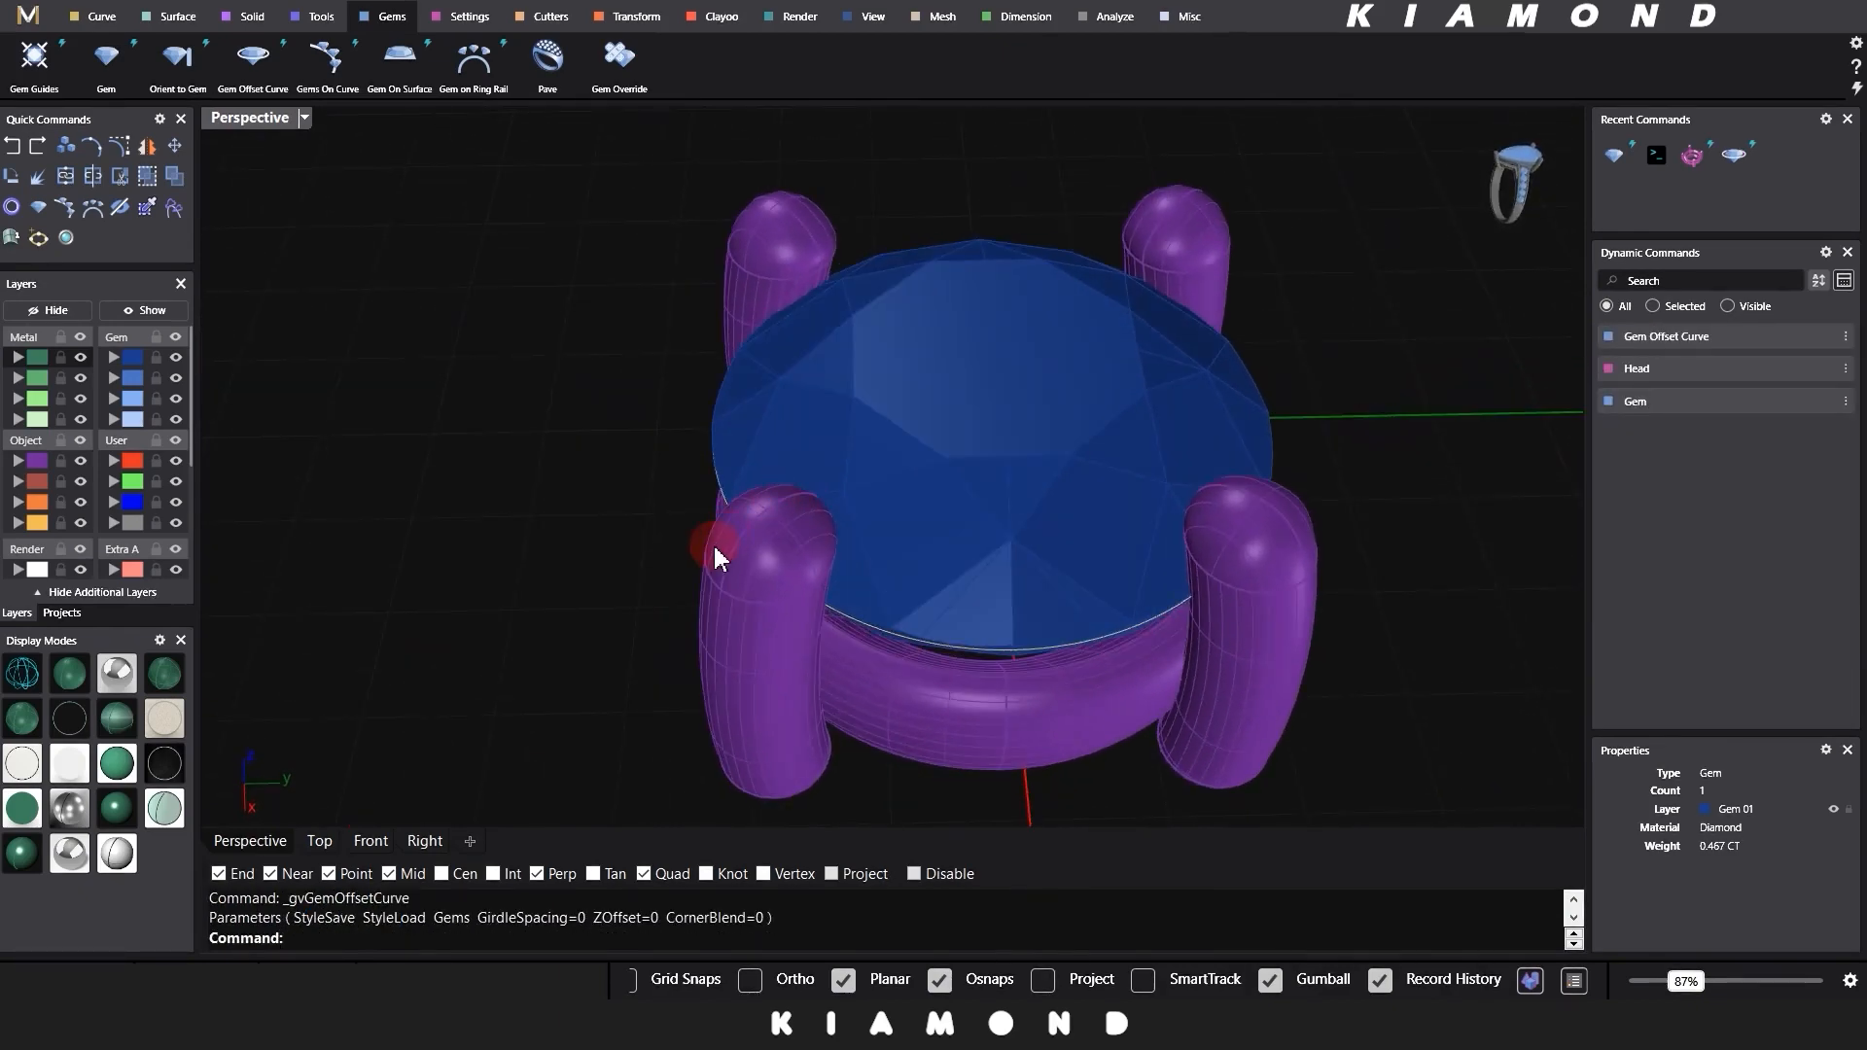
Step: Extract a V-direction isocurve from one prong at its outermost point as seen in the top view
key("ctrl+e")
left_click(742, 678)
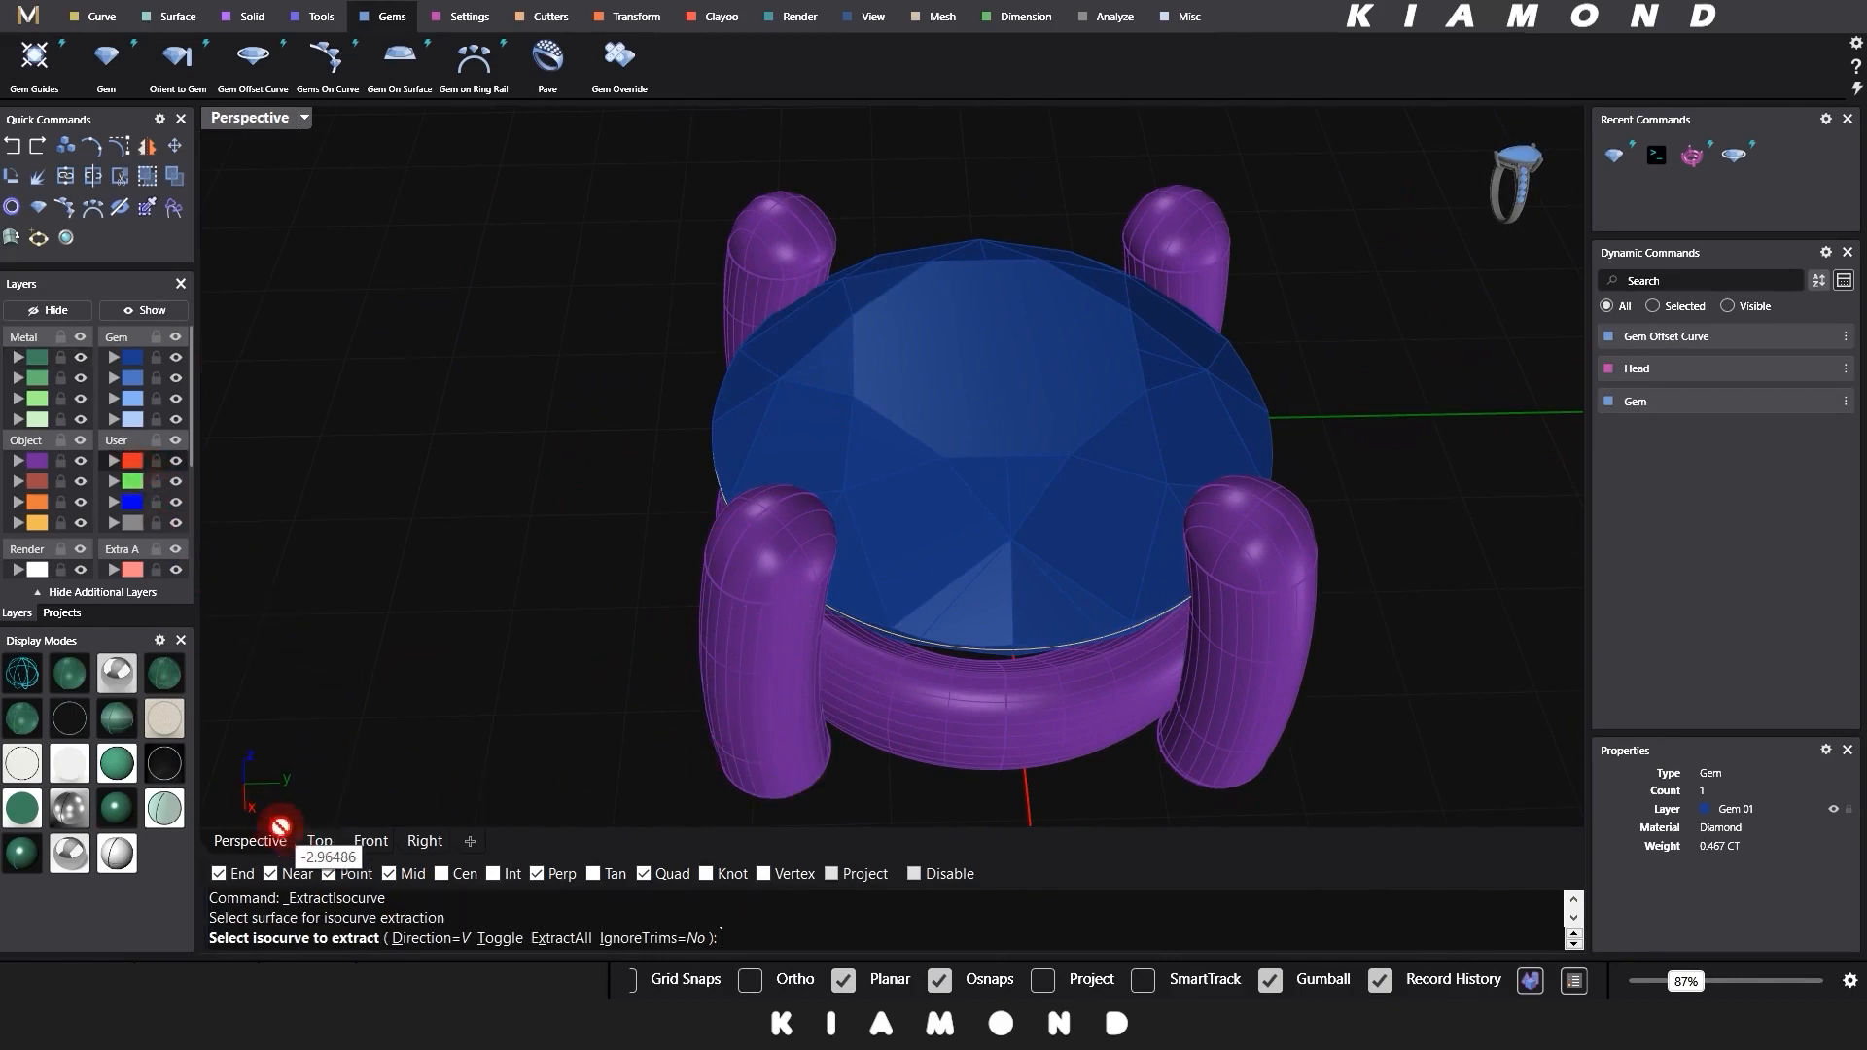
left_click(319, 842)
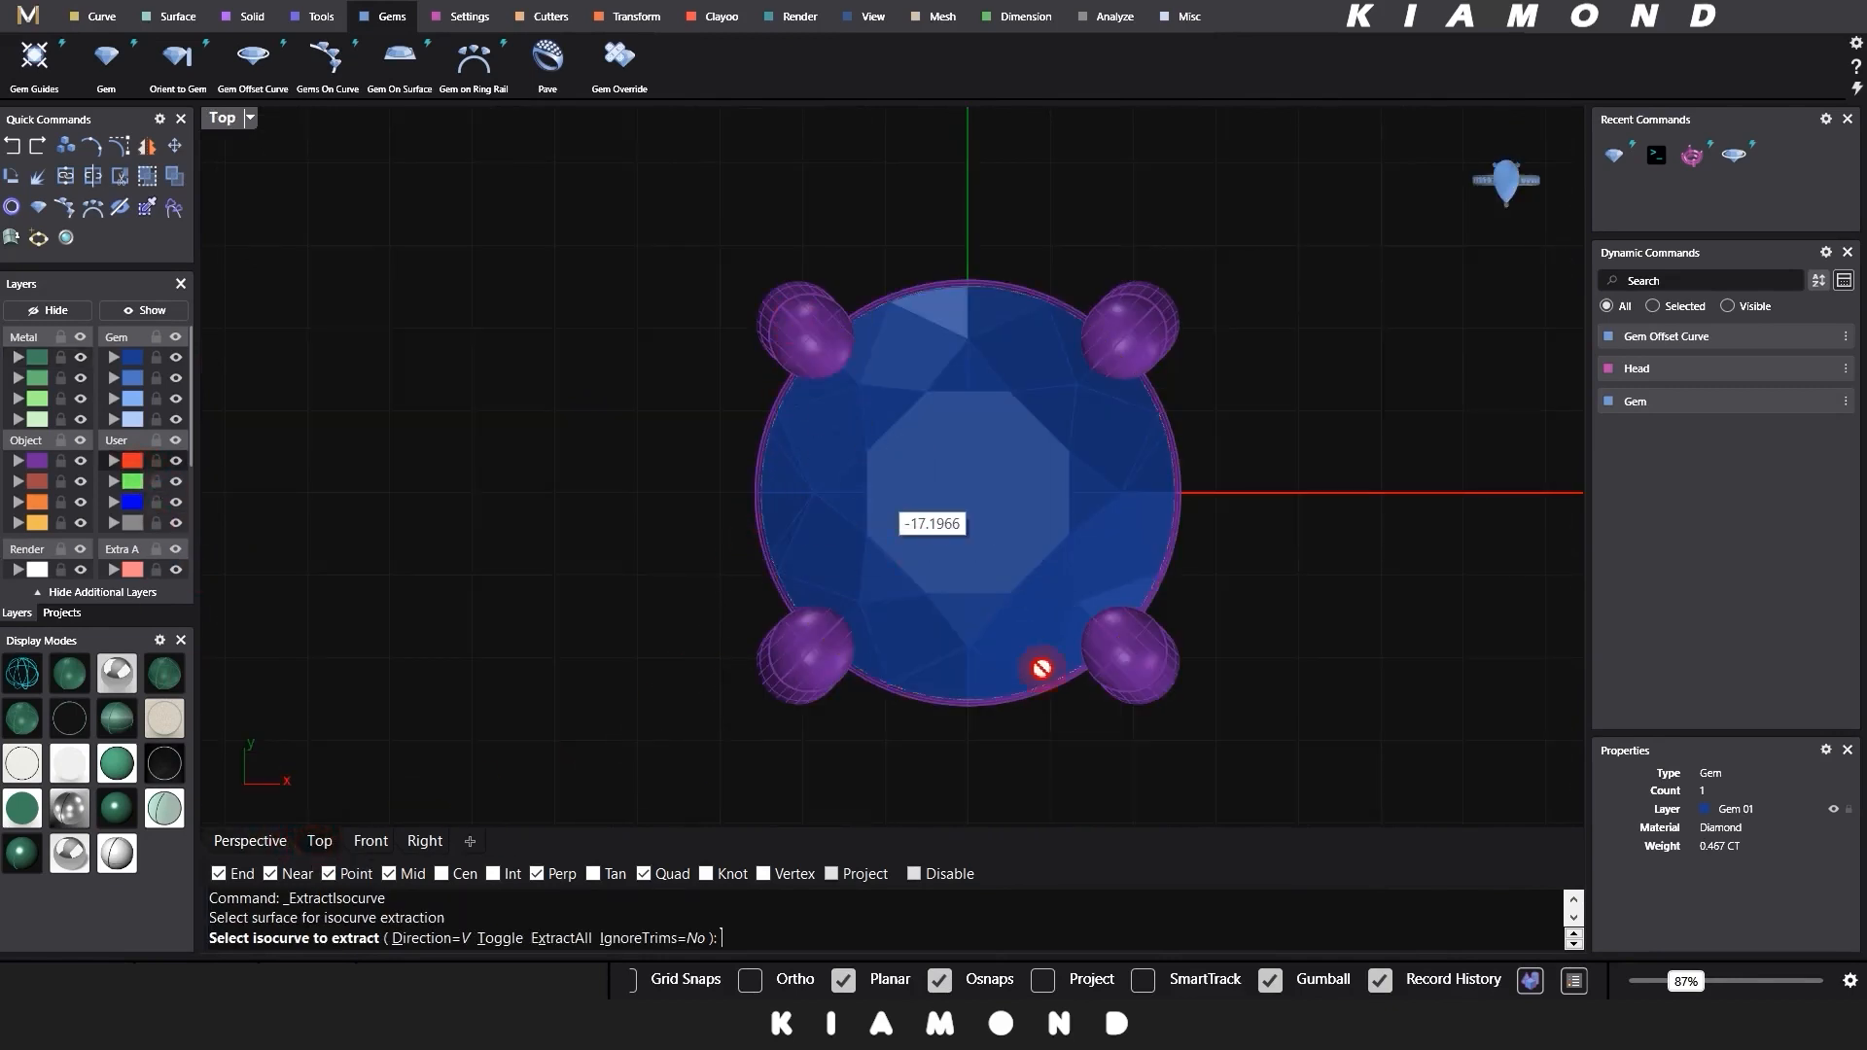
scroll(1129, 699, "up", 5)
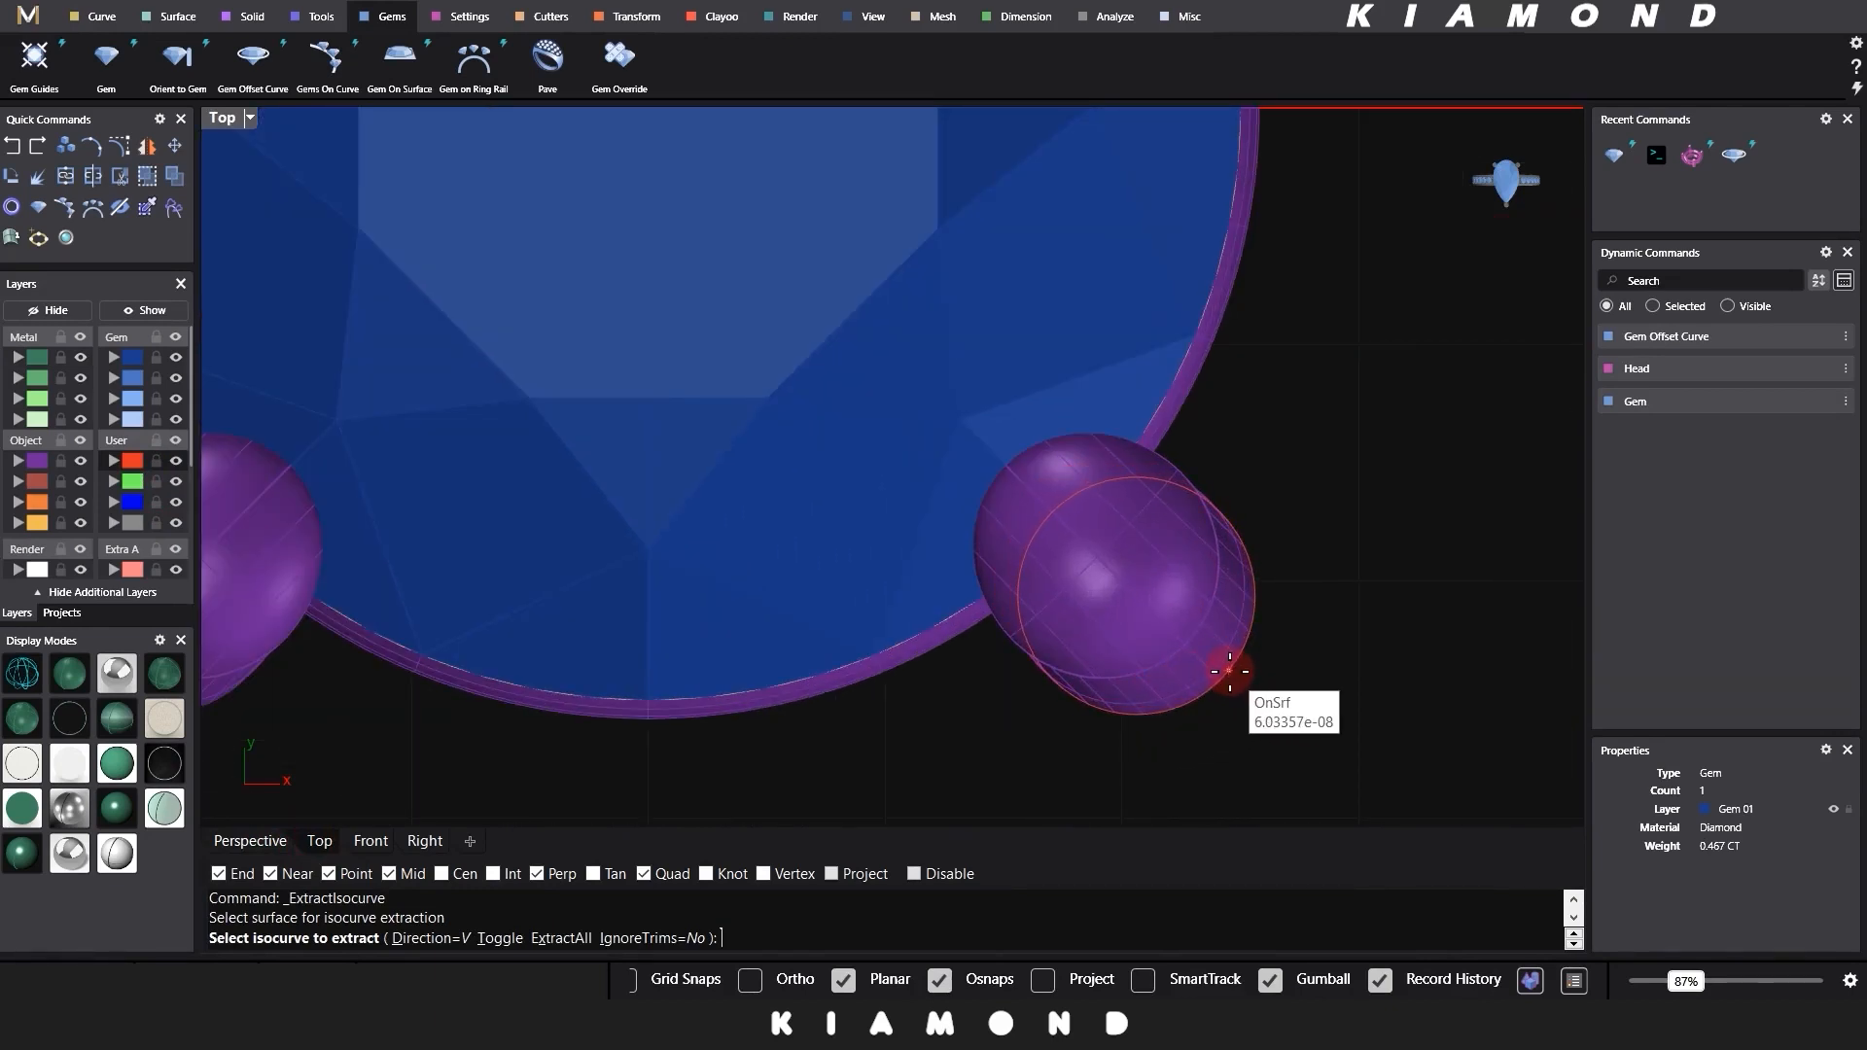
left_click(1229, 671)
key("Return")
scroll(1309, 517, "down", 3)
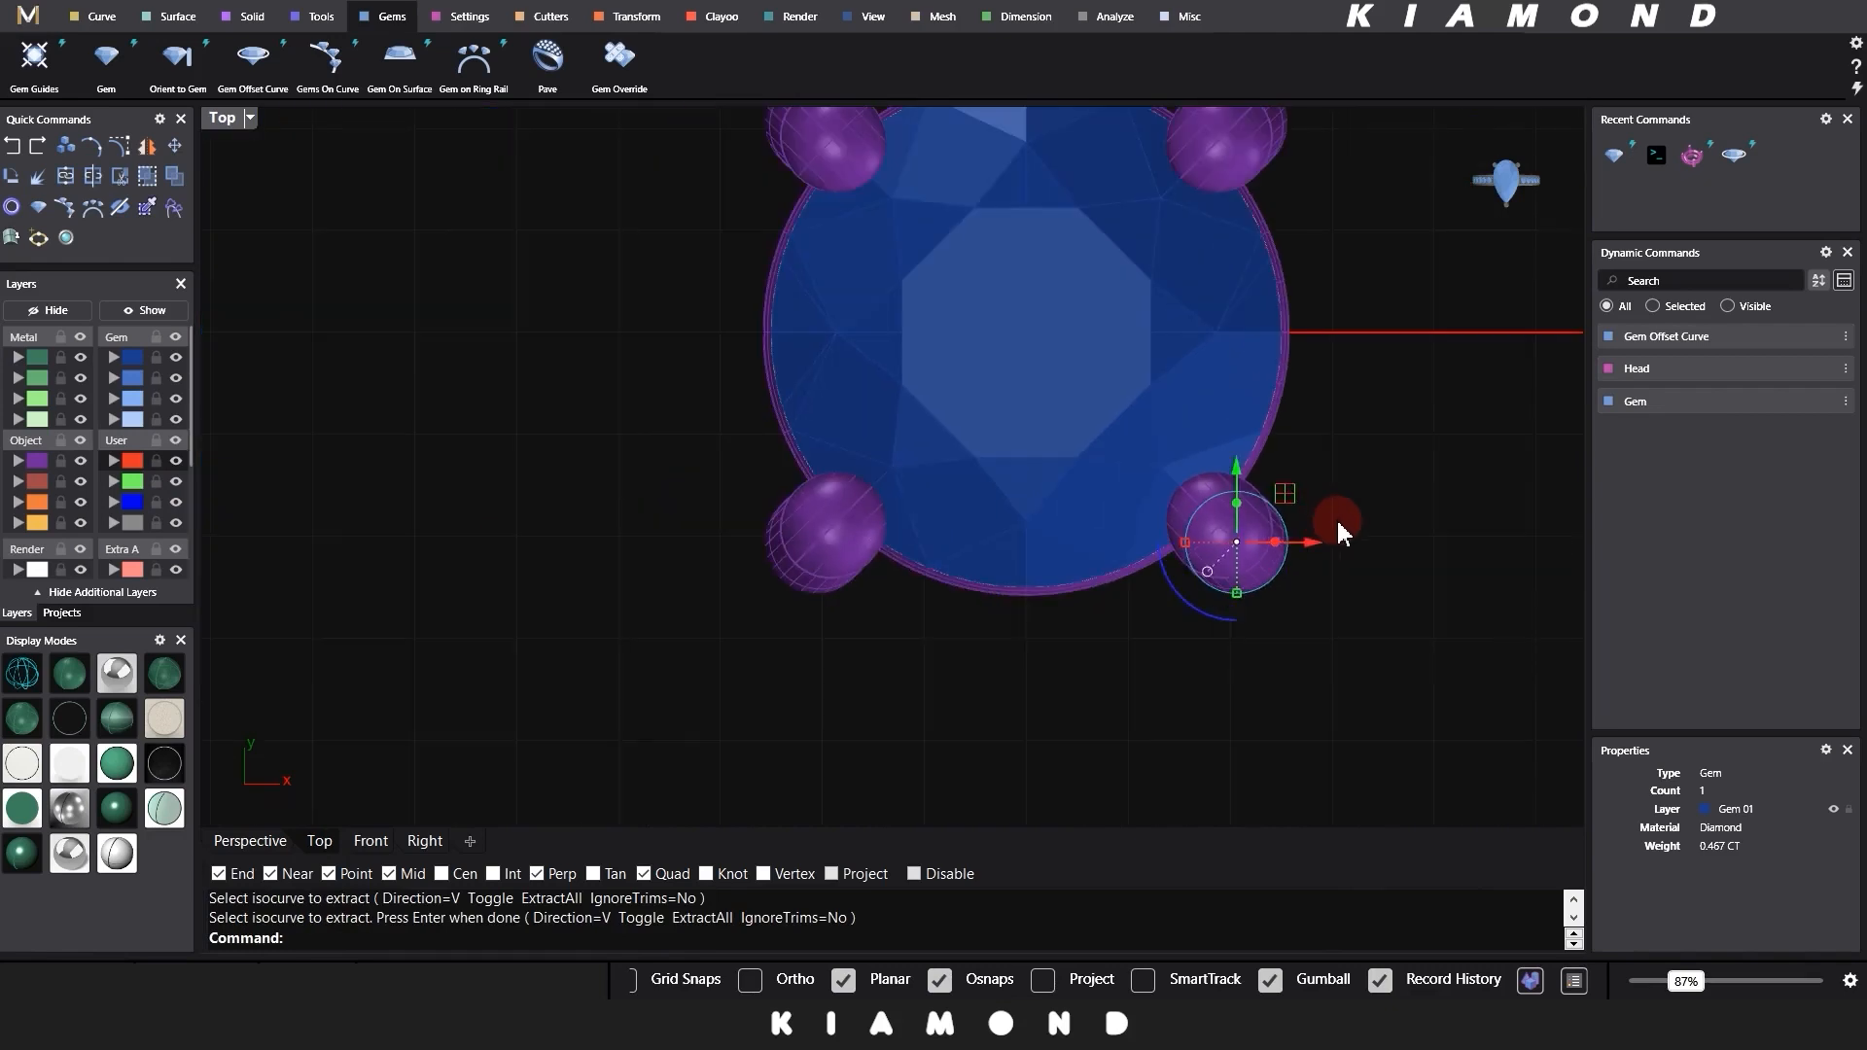
Step: Polar array the extracted prong curve around the origin with 4 items over 360 degrees
left_click(251, 841)
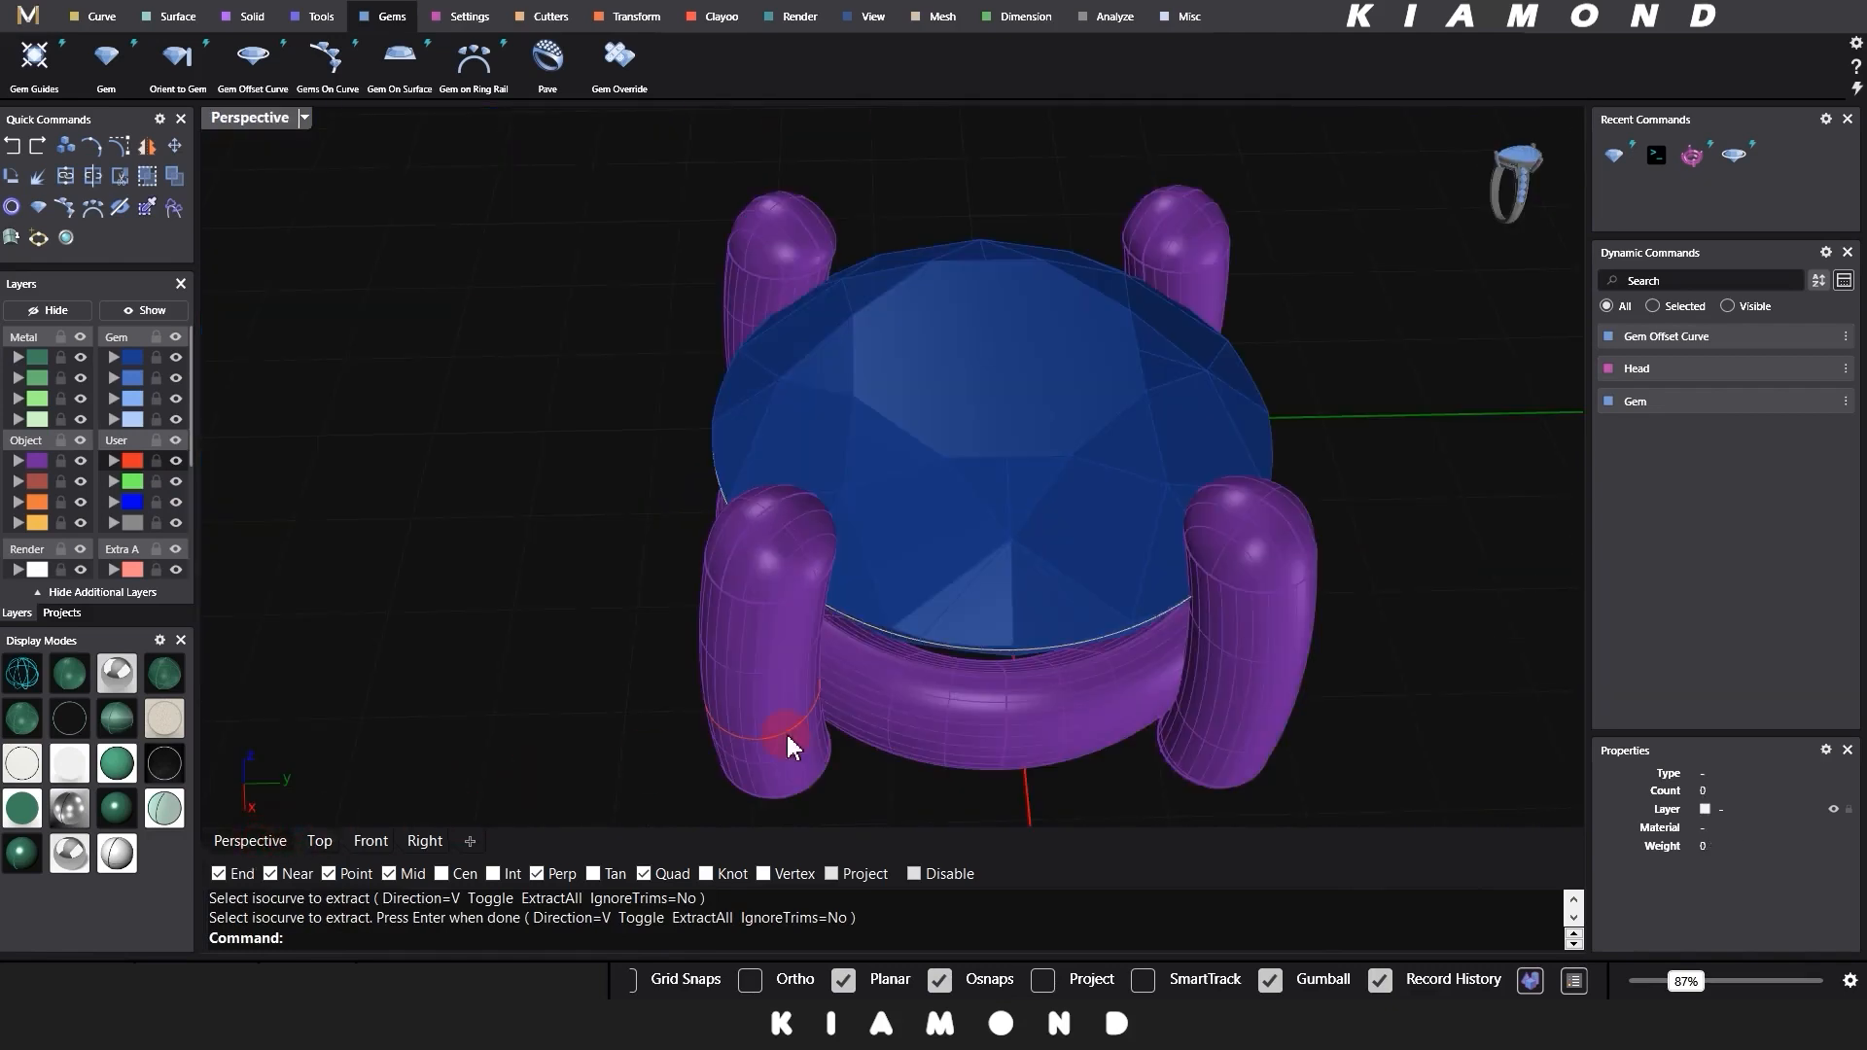
left_click(769, 749)
key("Return")
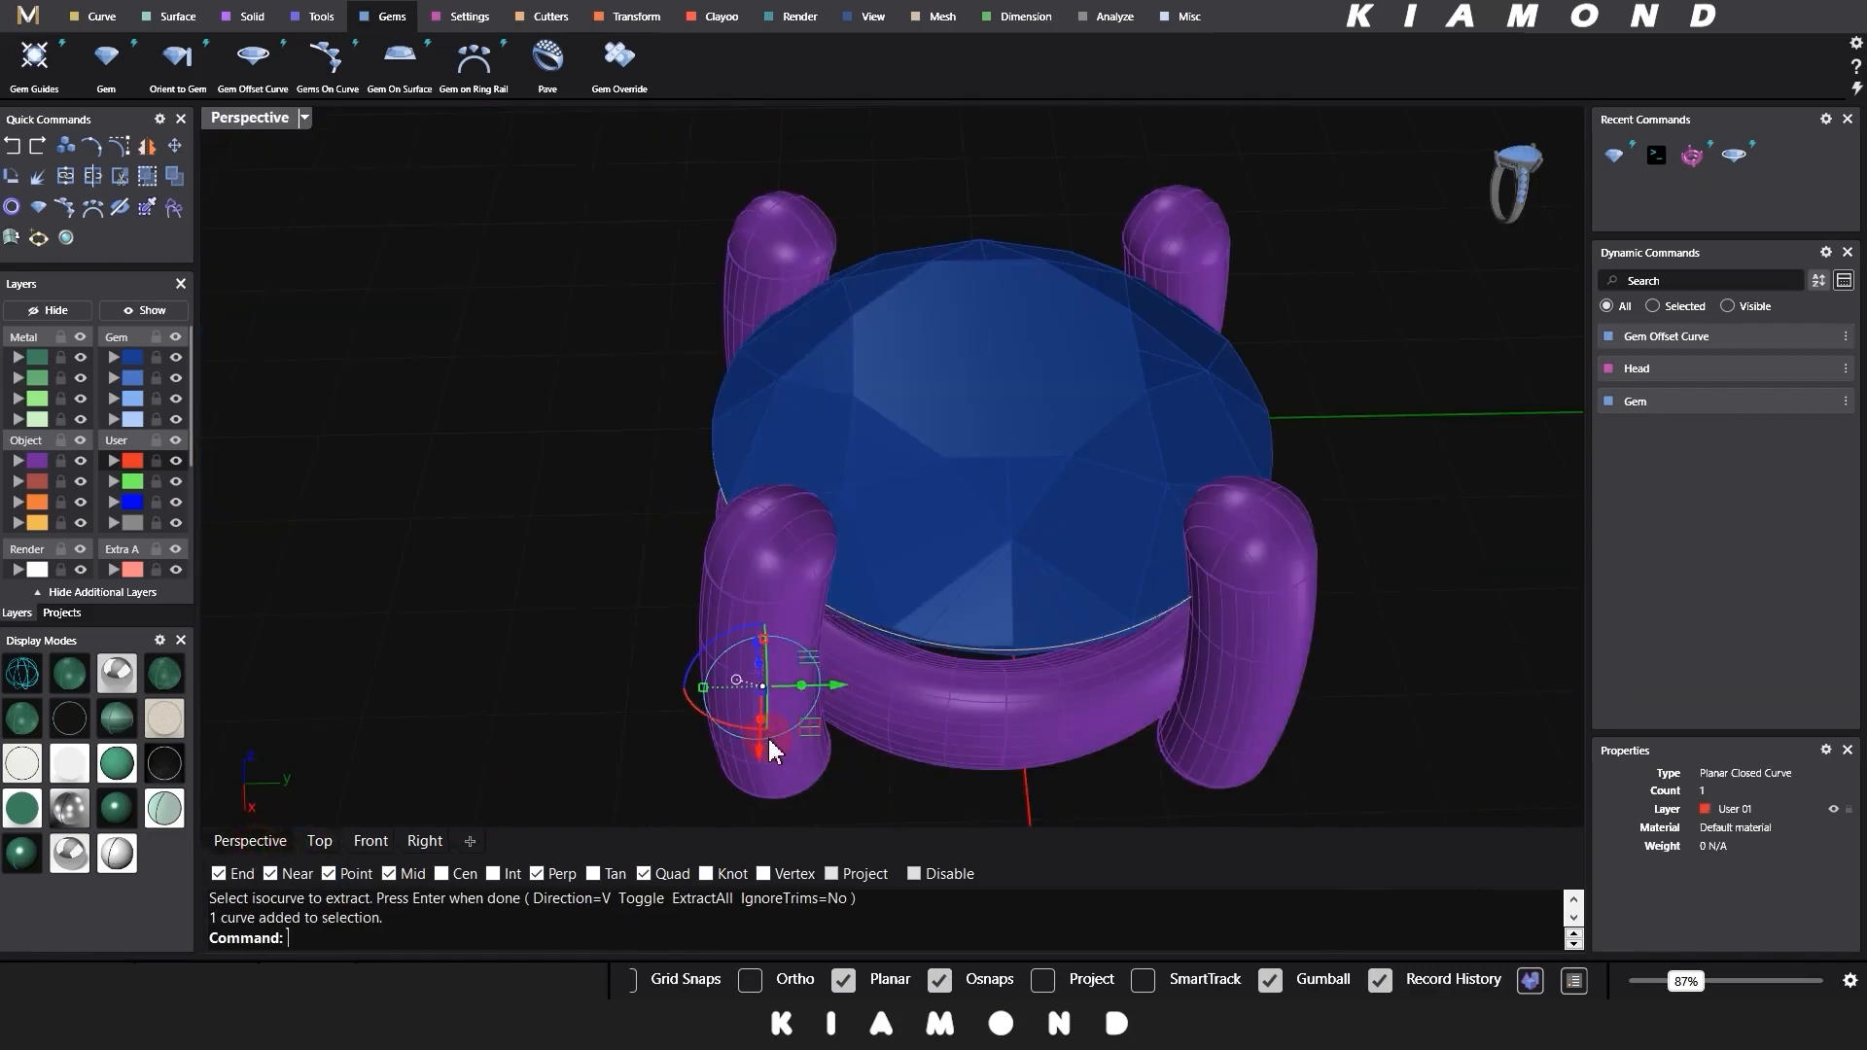
key("ctrl+shift+a")
left_click(767, 739)
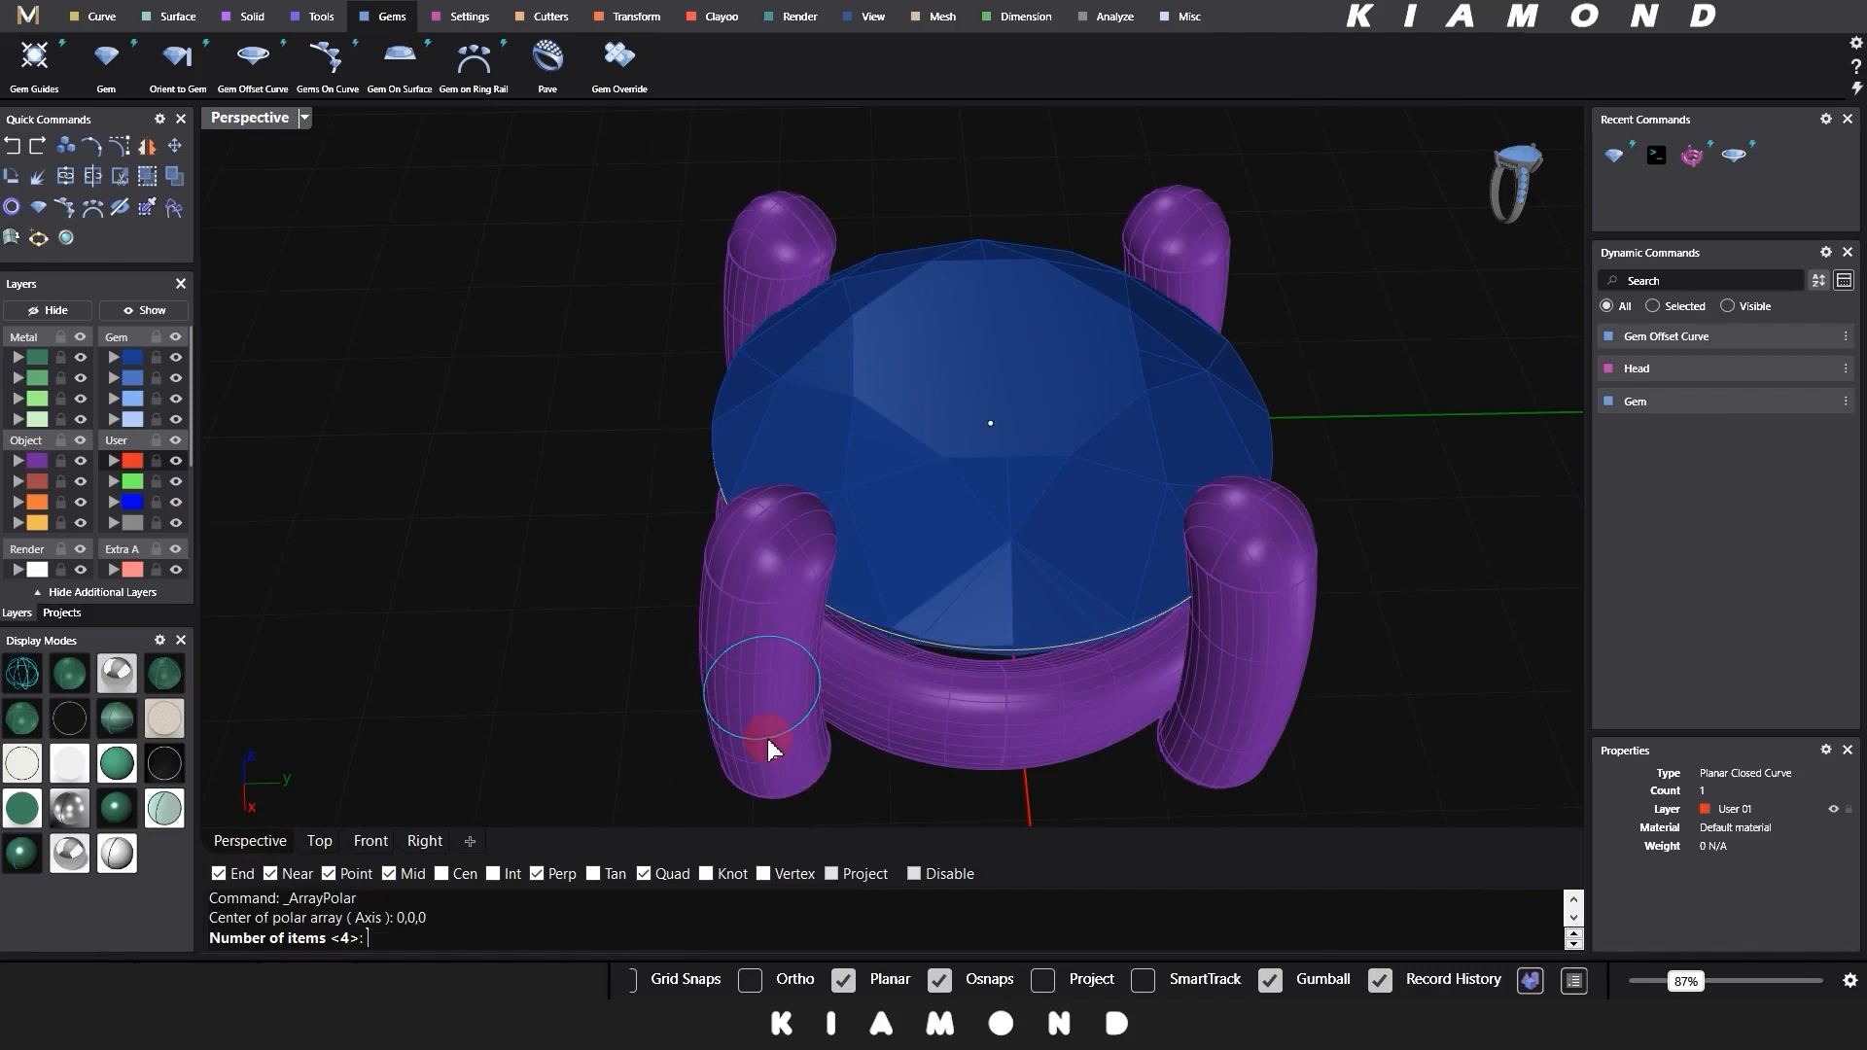
key("Return")
key("Return")
key("Return")
key("Escape")
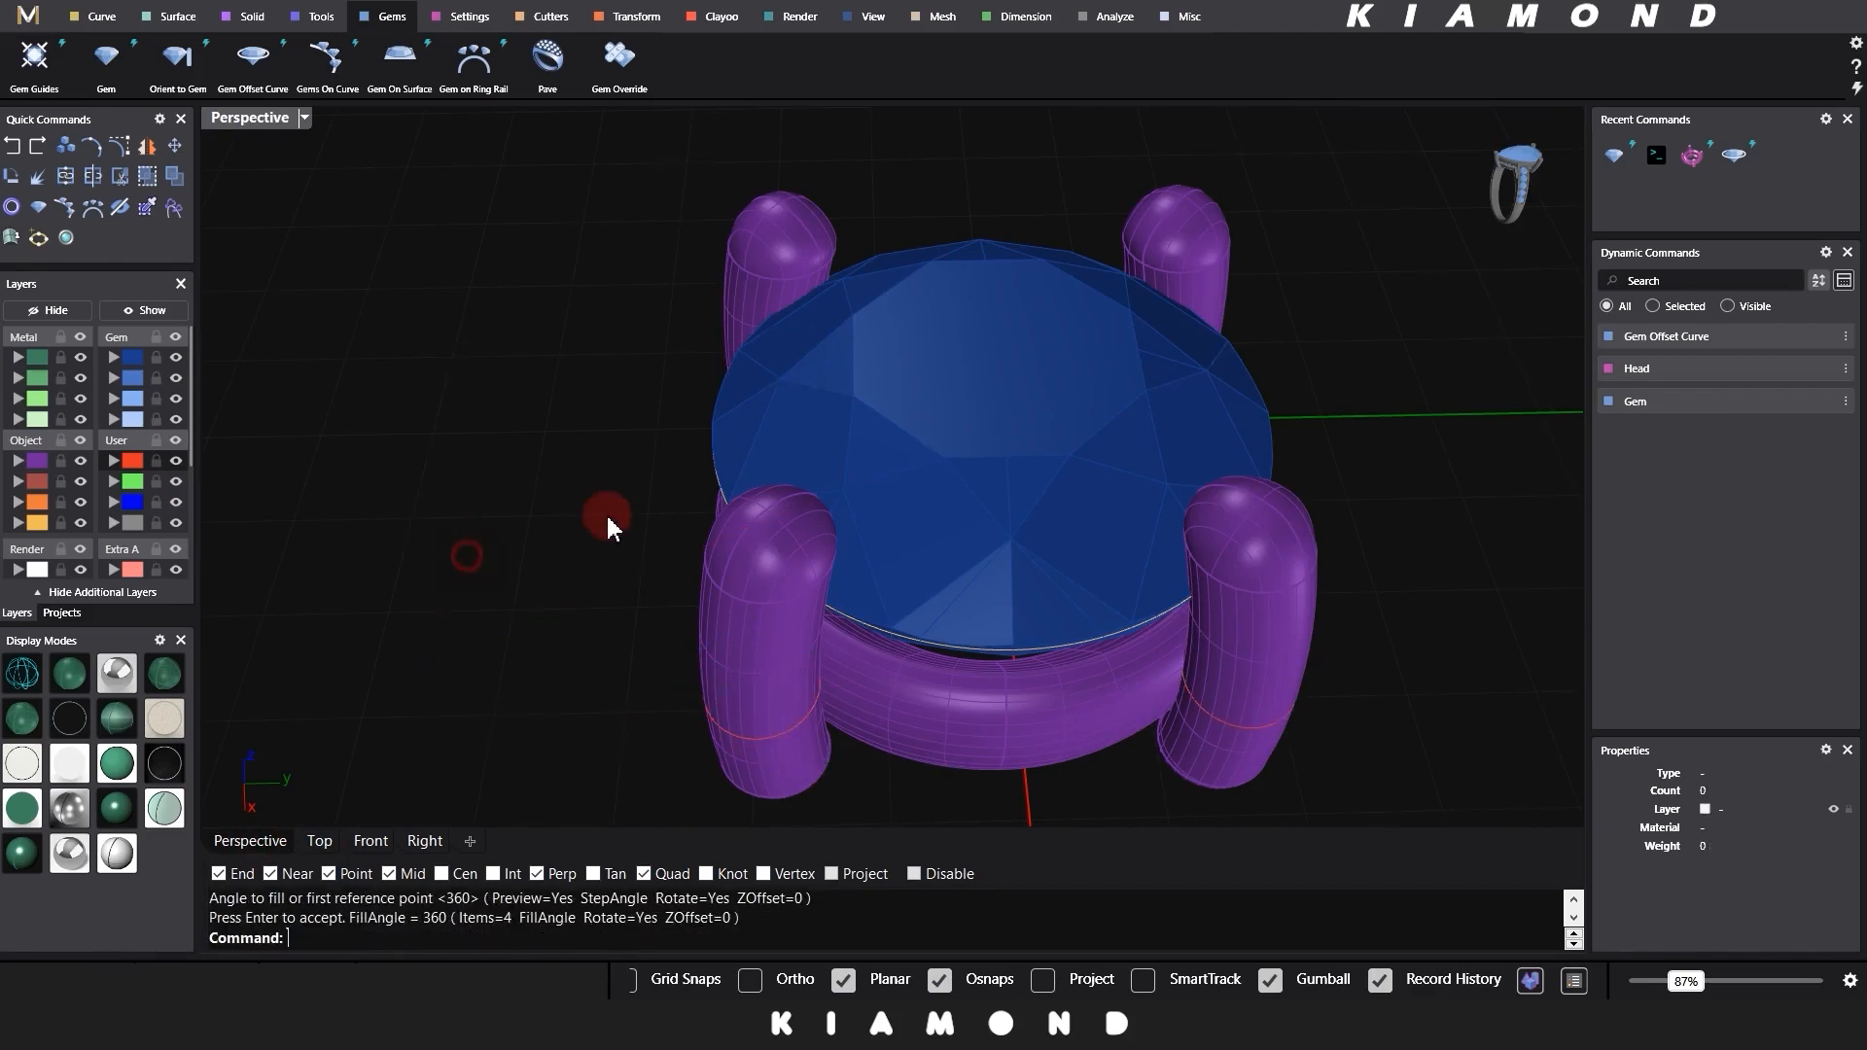
Step: Hide the head and the gem, leaving the girdle curve and the four prong curves
type("l")
key("Return")
type("hide")
key("Return")
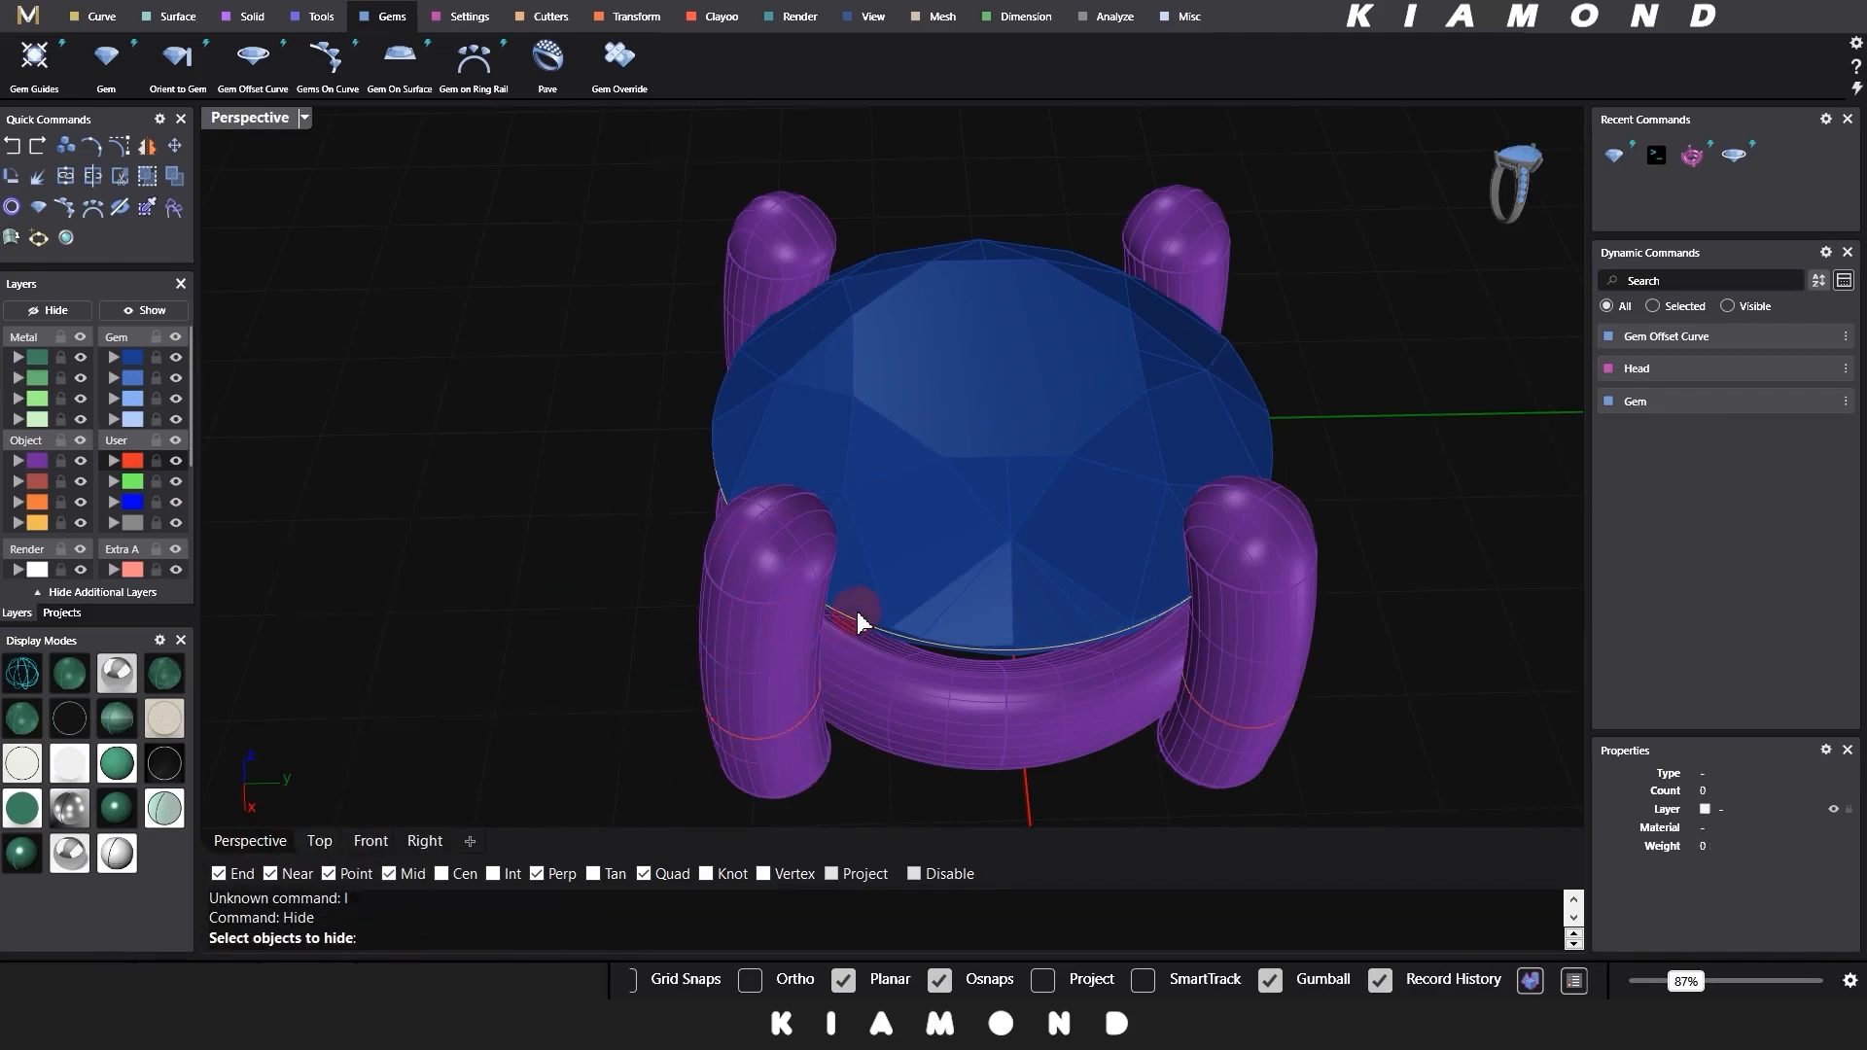
left_click(811, 560)
left_click(948, 357)
key("Return")
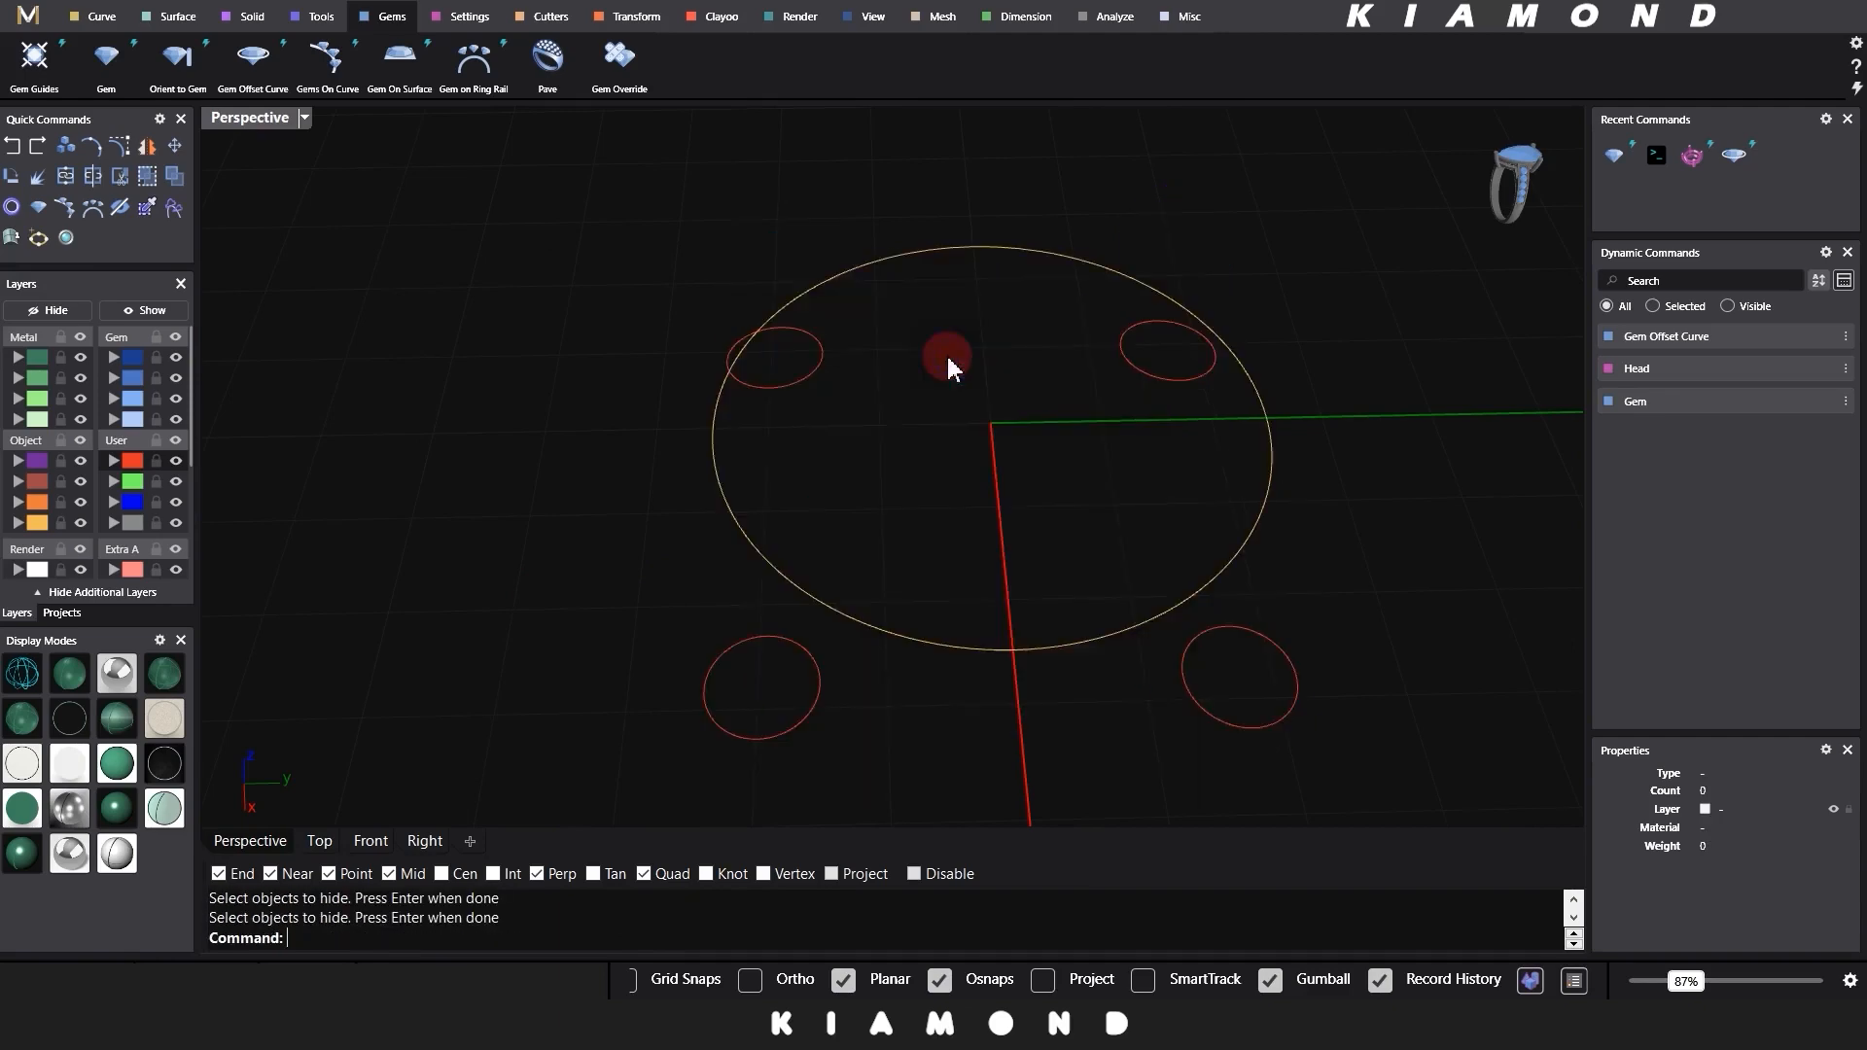
Step: Project the girdle curve and the four prong curves to the construction plane in the top view, deleting the input curves
right_click_drag(813, 335, 1118, 409)
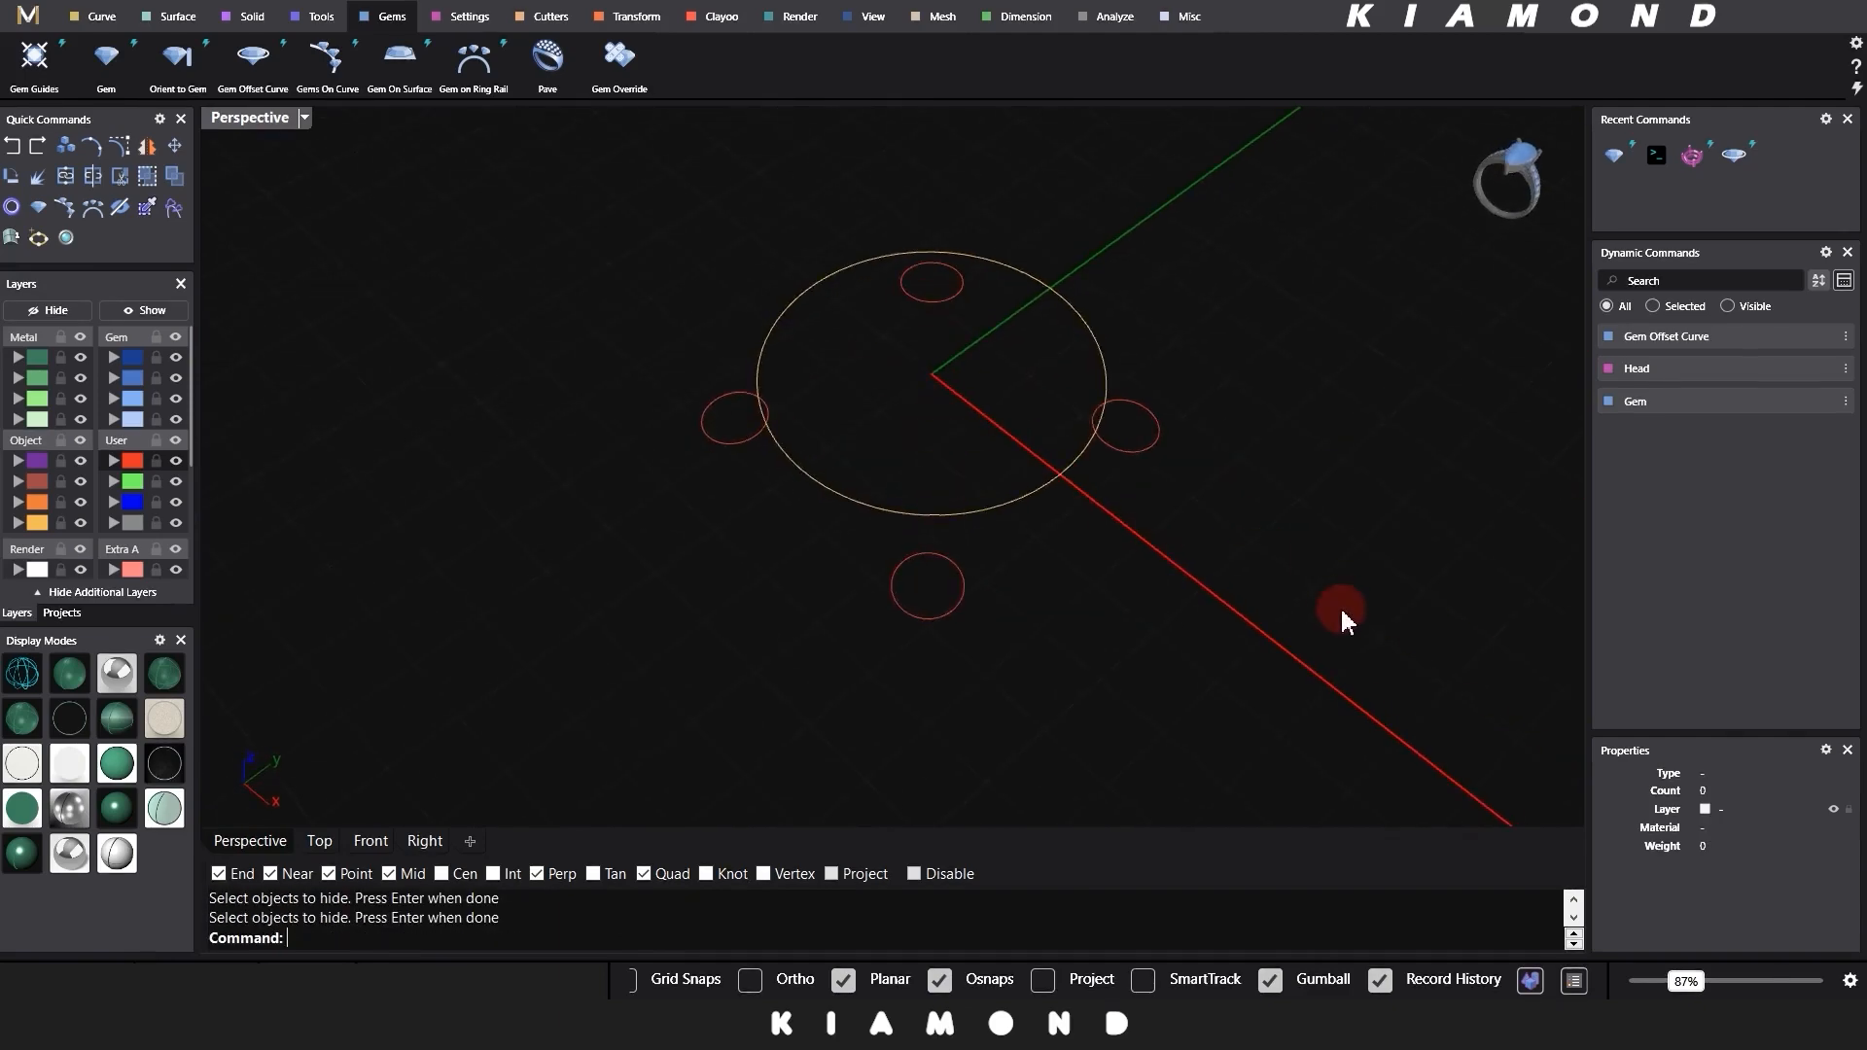
left_click_drag(1340, 612, 675, 260)
left_click(325, 840)
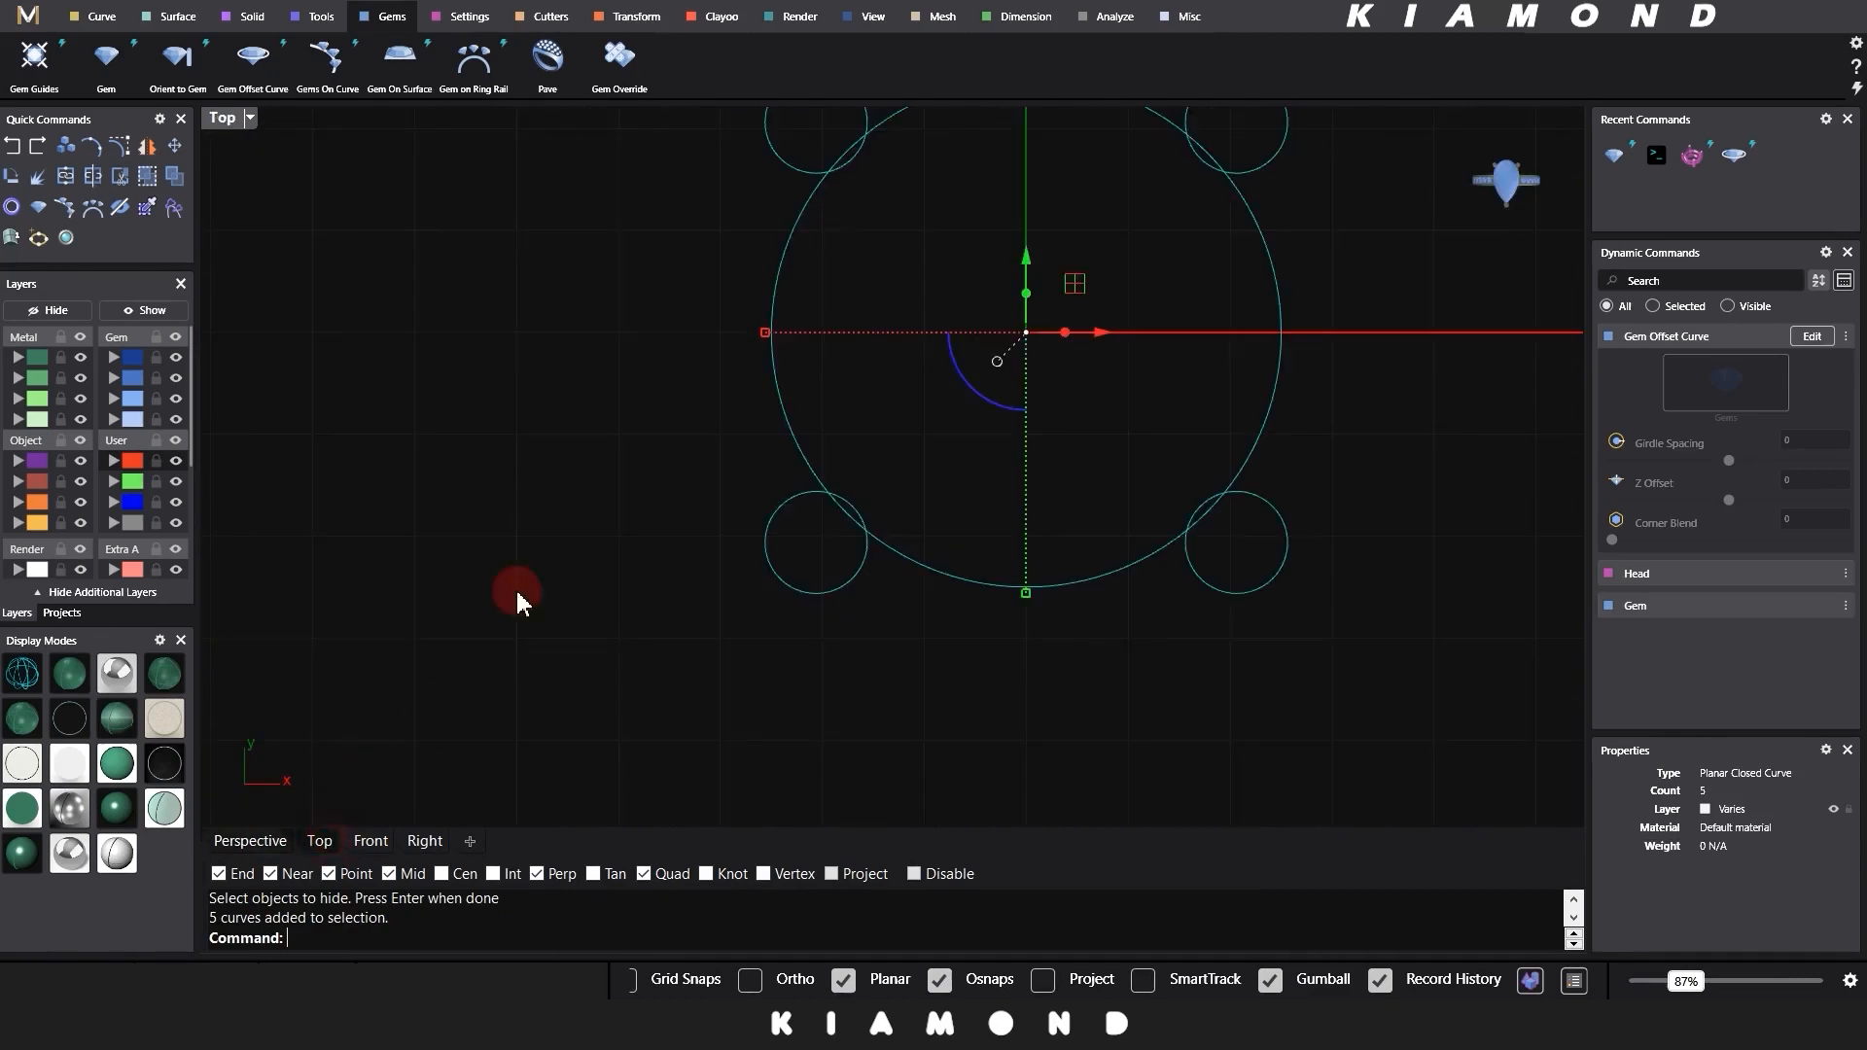
left_click(637, 17)
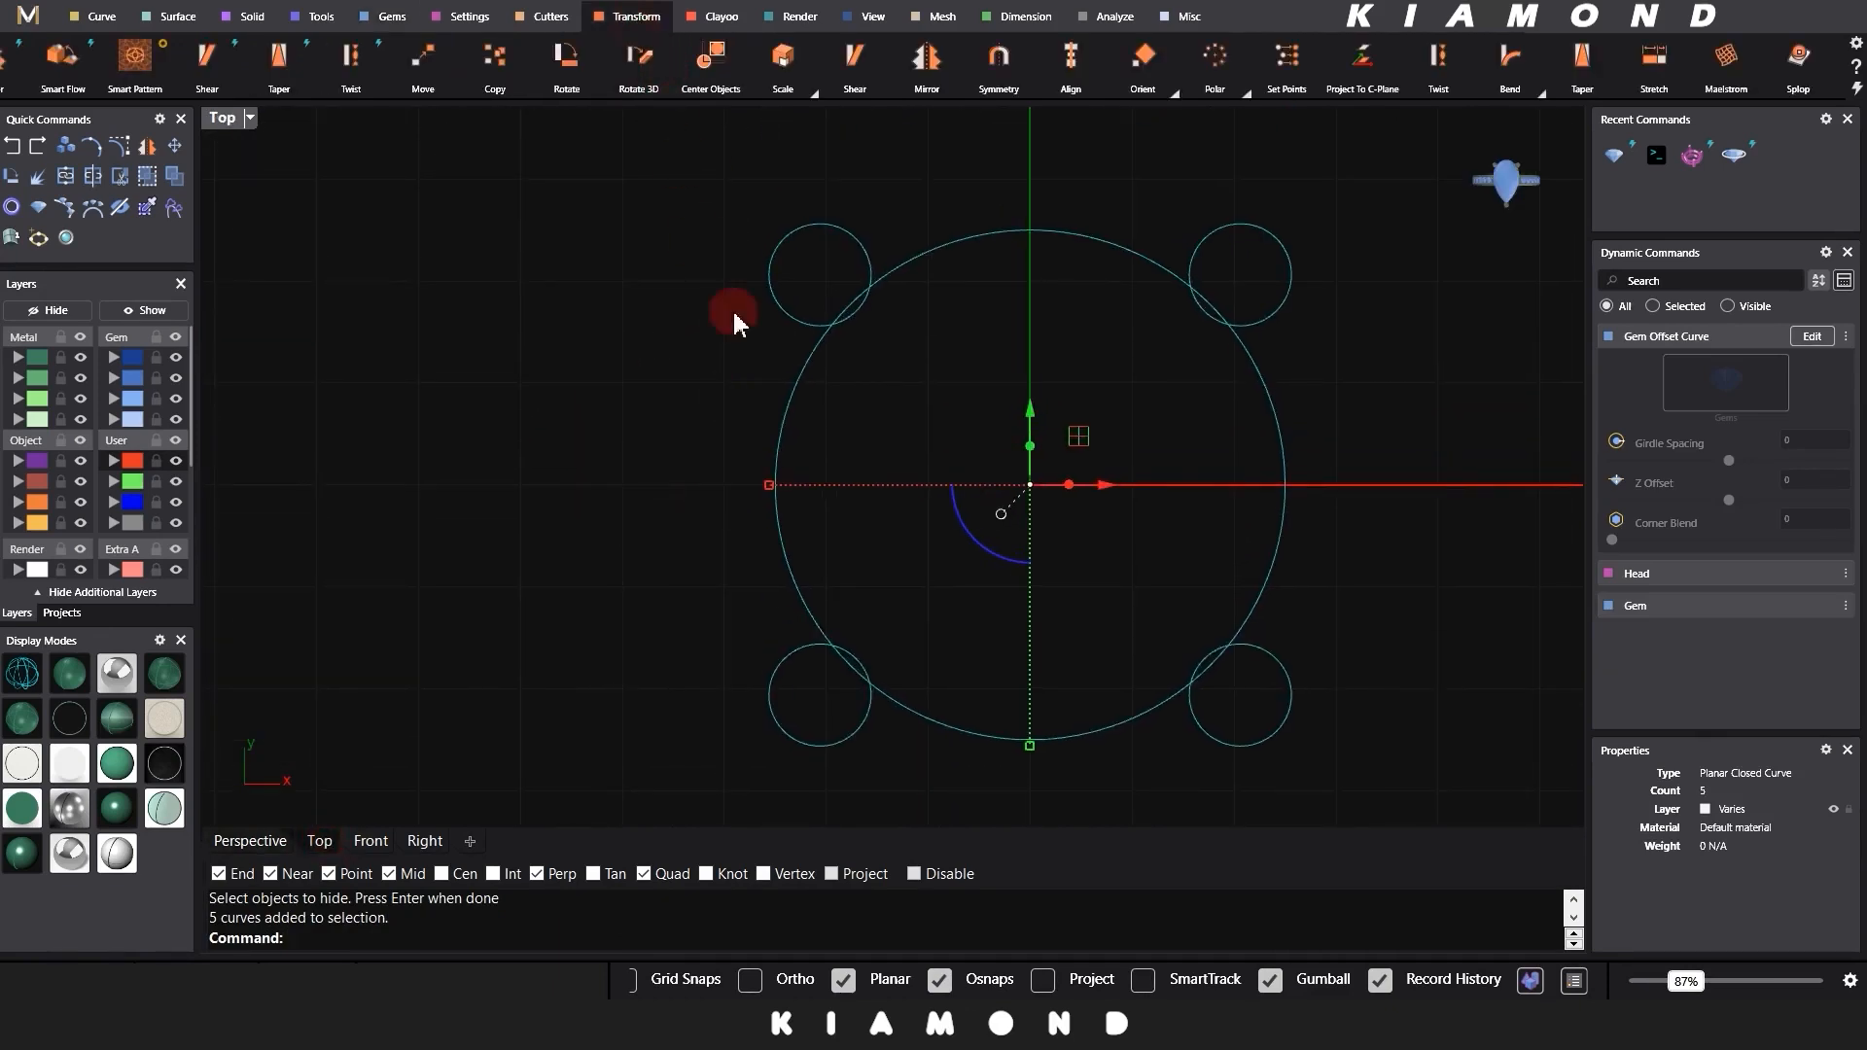
left_click(1362, 70)
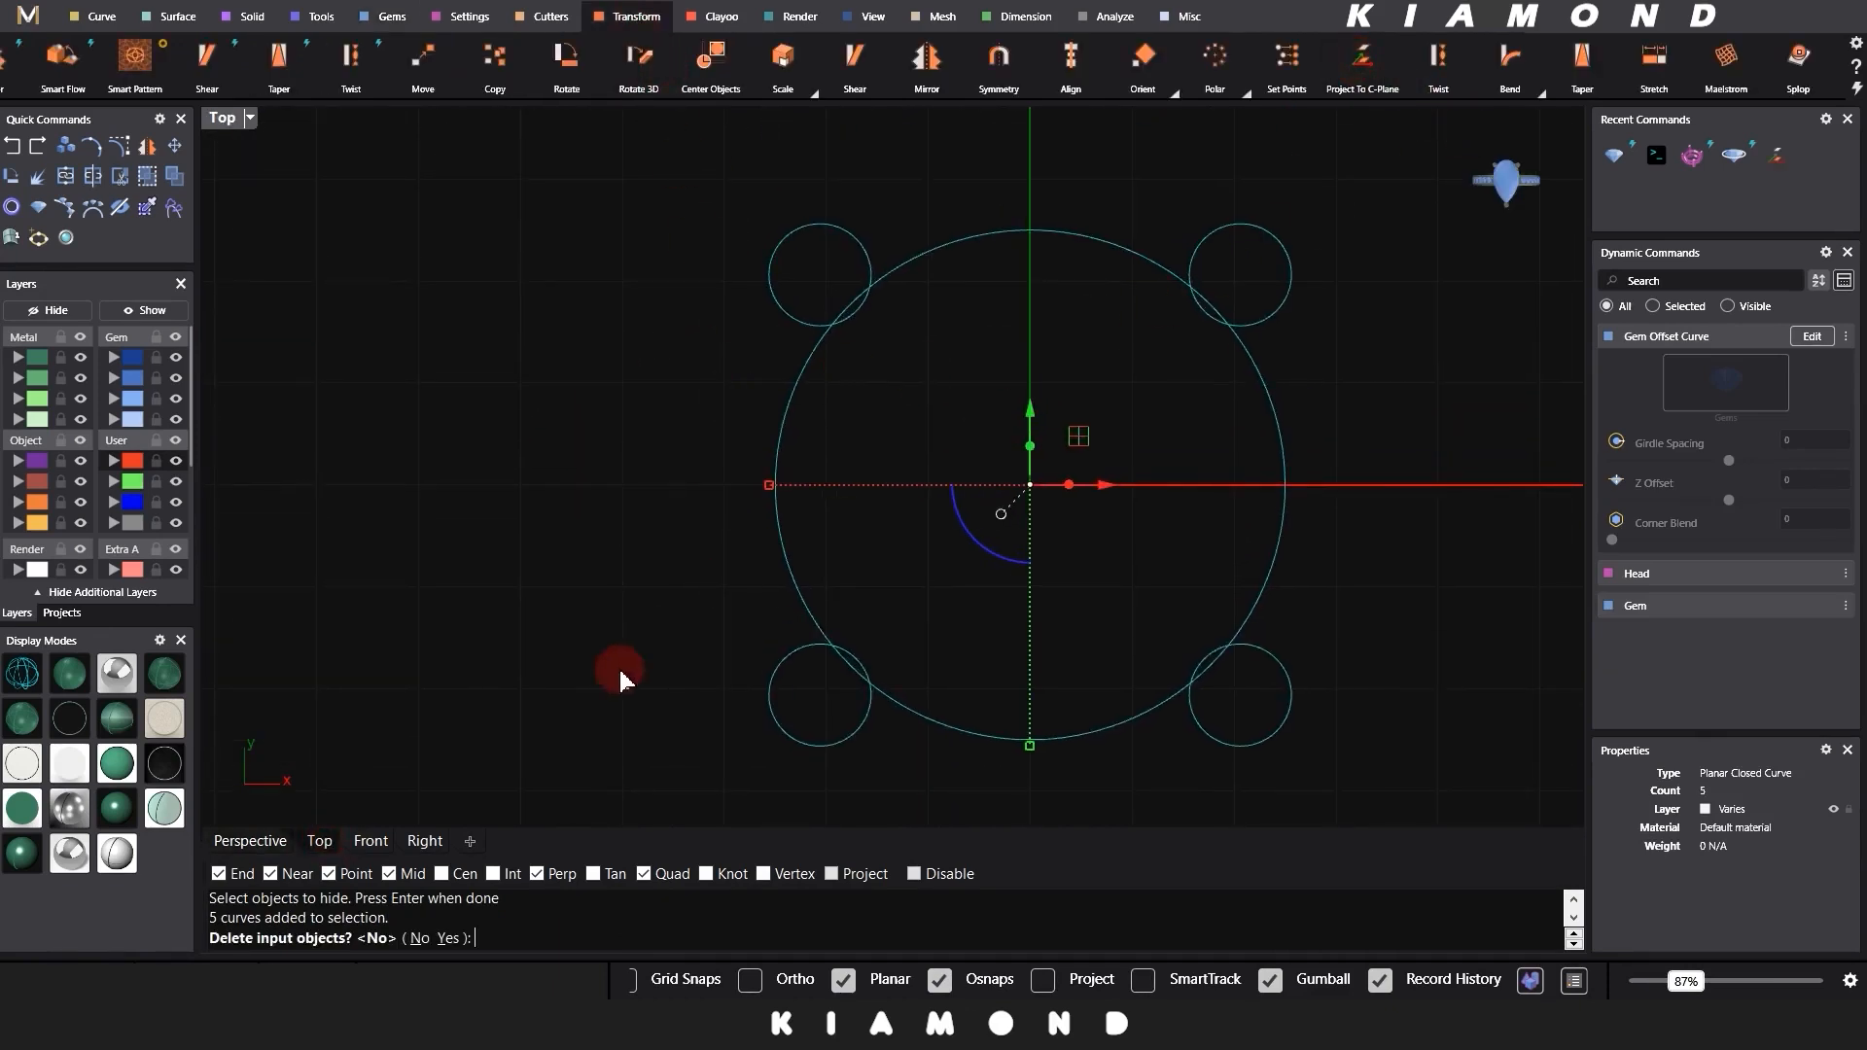
left_click(447, 938)
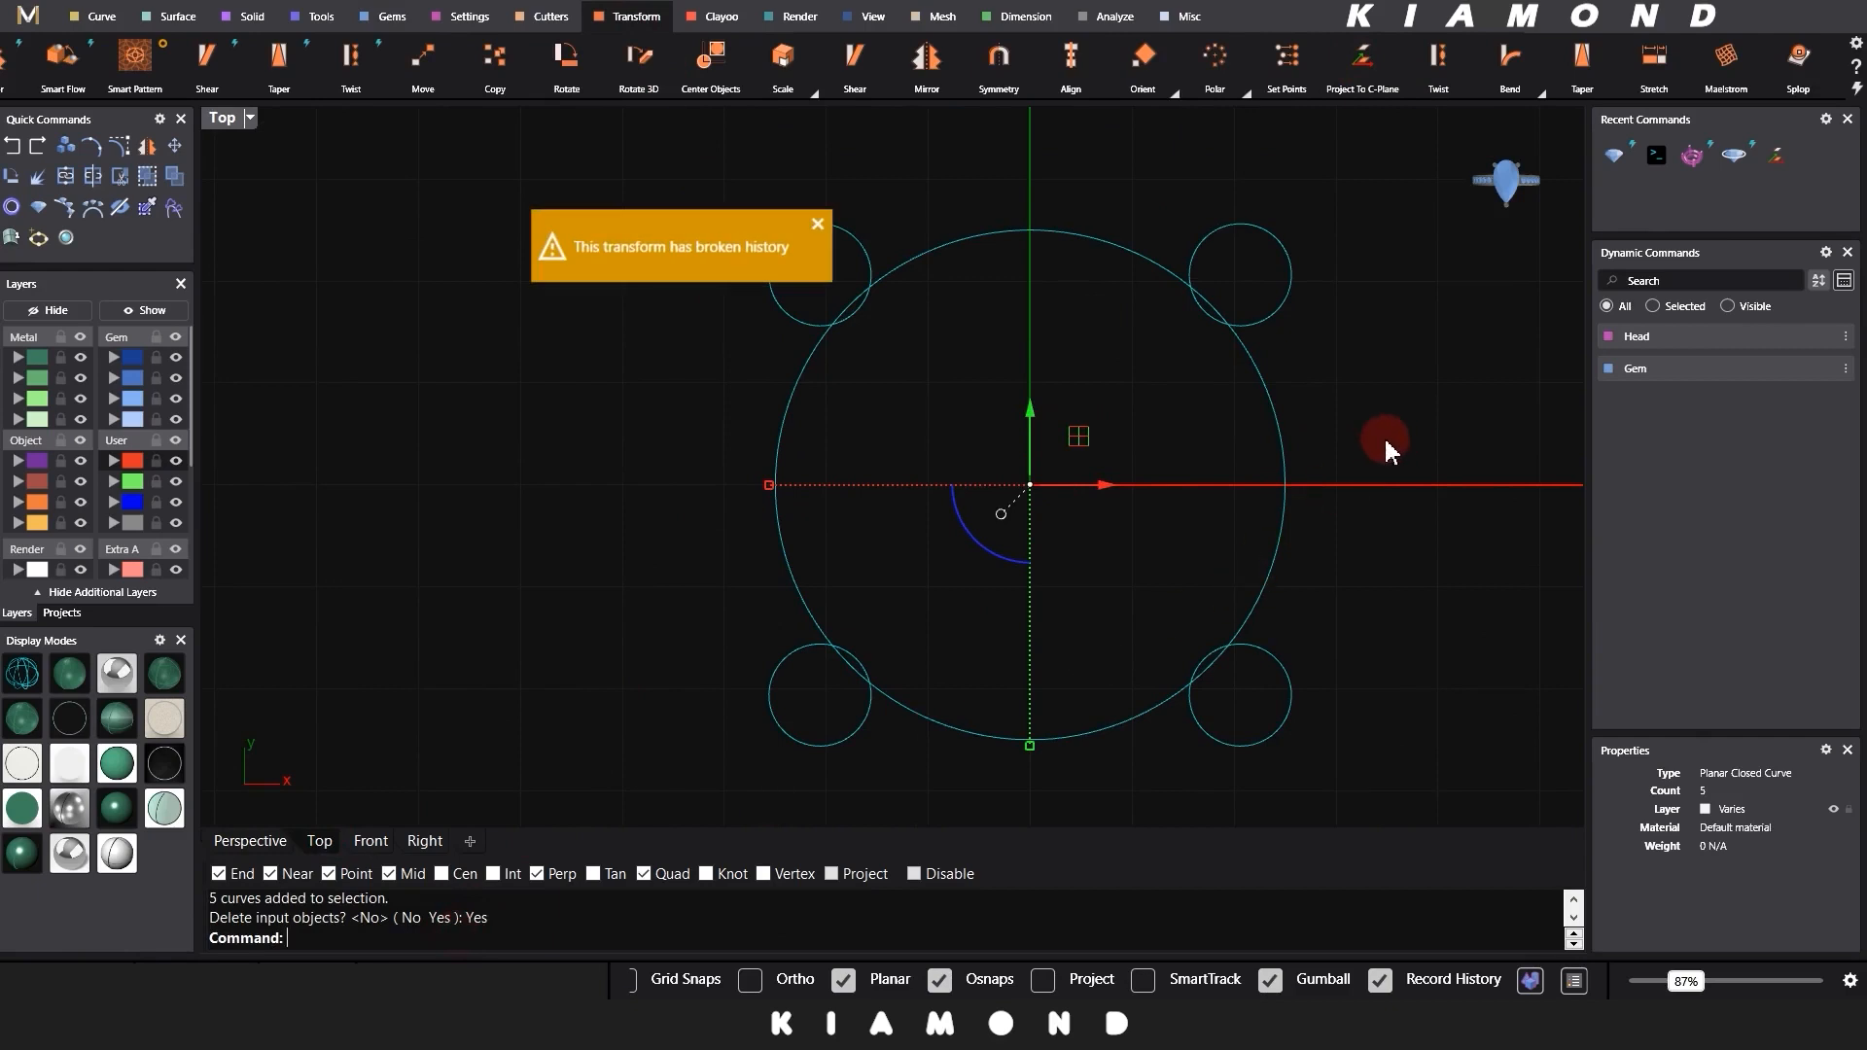
Step: Combine the projected girdle and four prong curves into one closed outline with Curve Boolean, combining regions and deleting all inputs
scroll(1385, 436, "down", 3)
left_click(1222, 430)
left_click_drag(1249, 262, 721, 714)
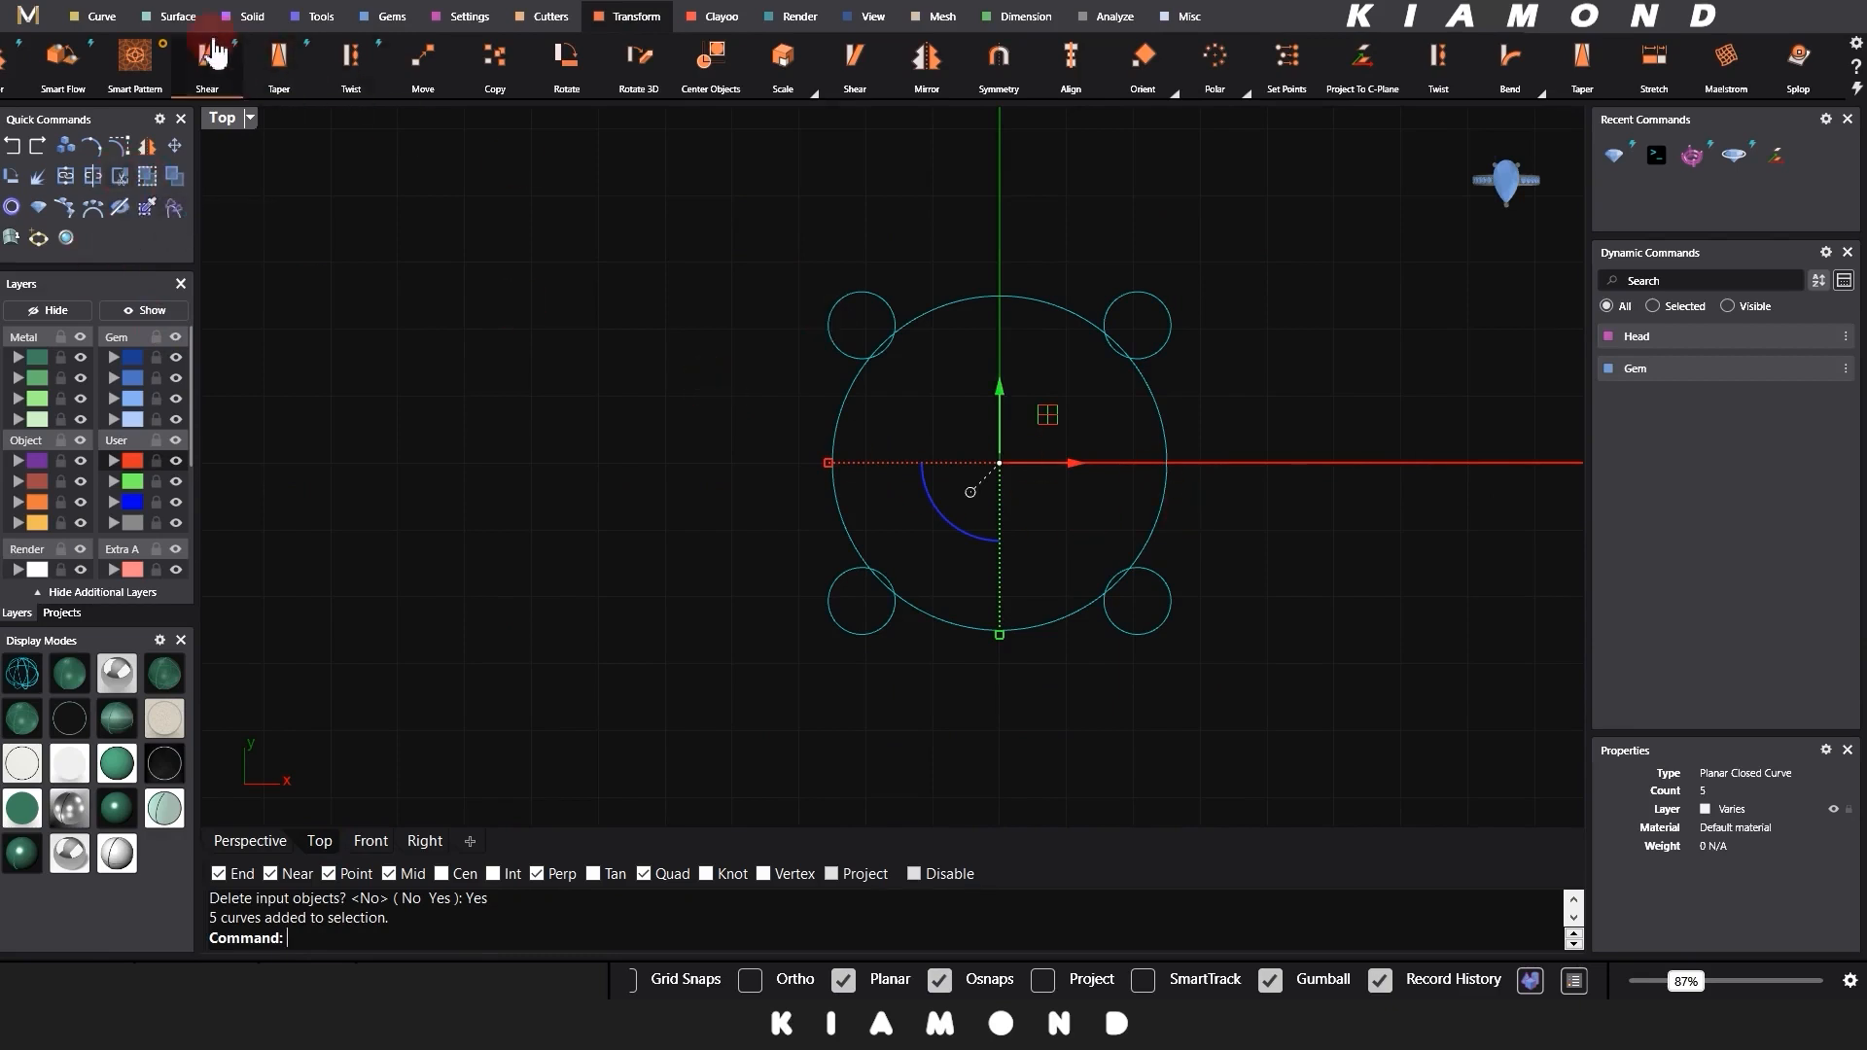
left_click(83, 16)
left_click(1765, 98)
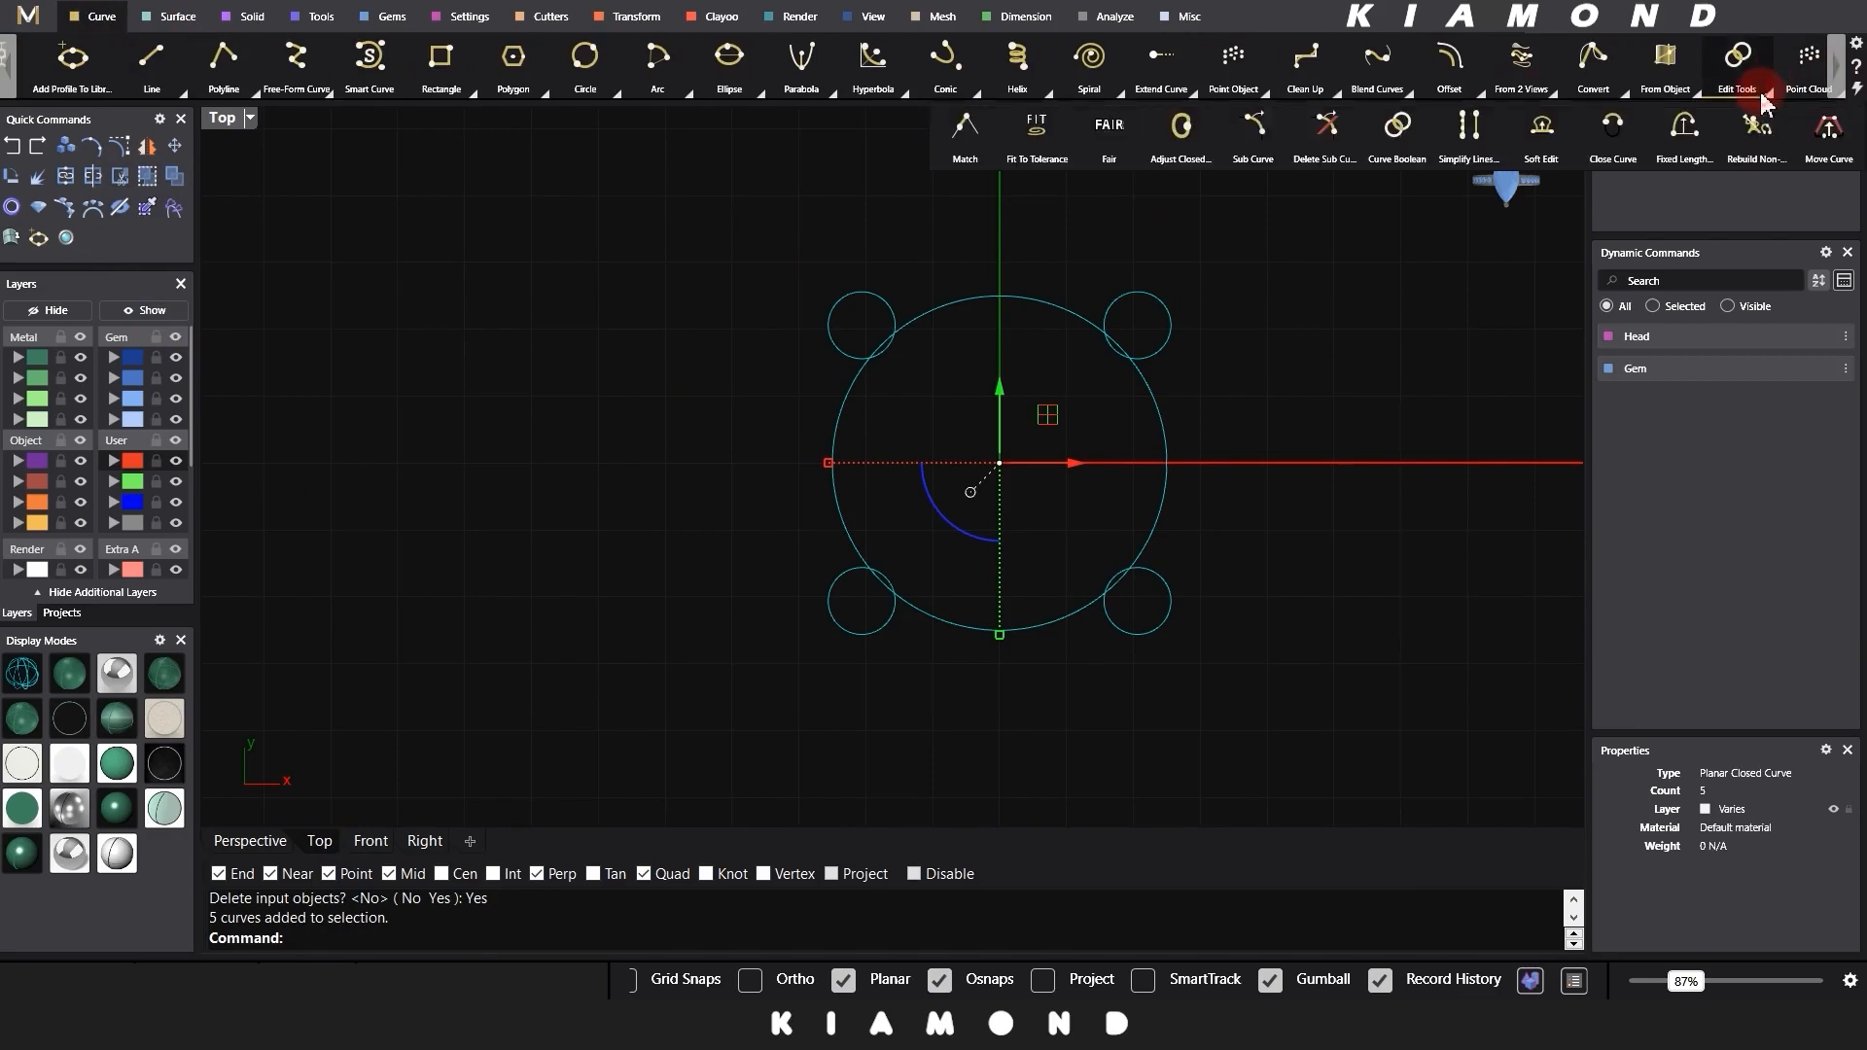
left_click(1390, 132)
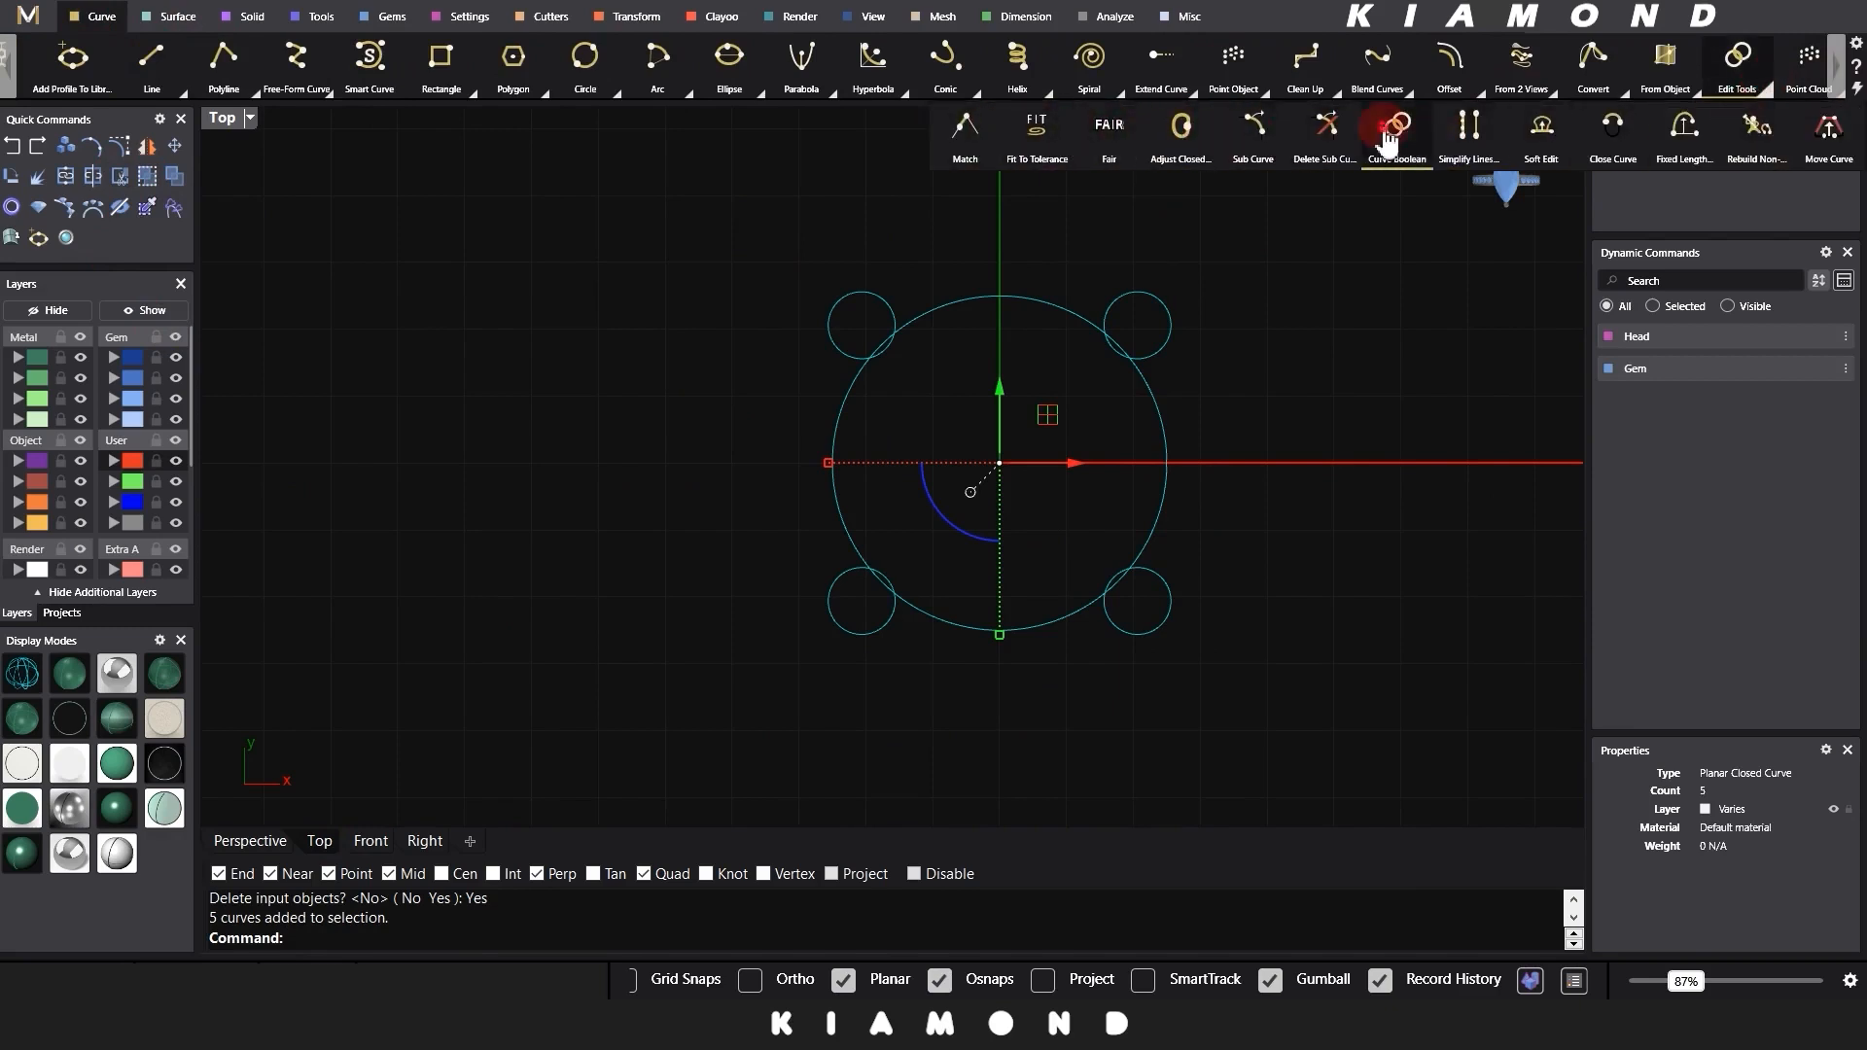
left_click(992, 388)
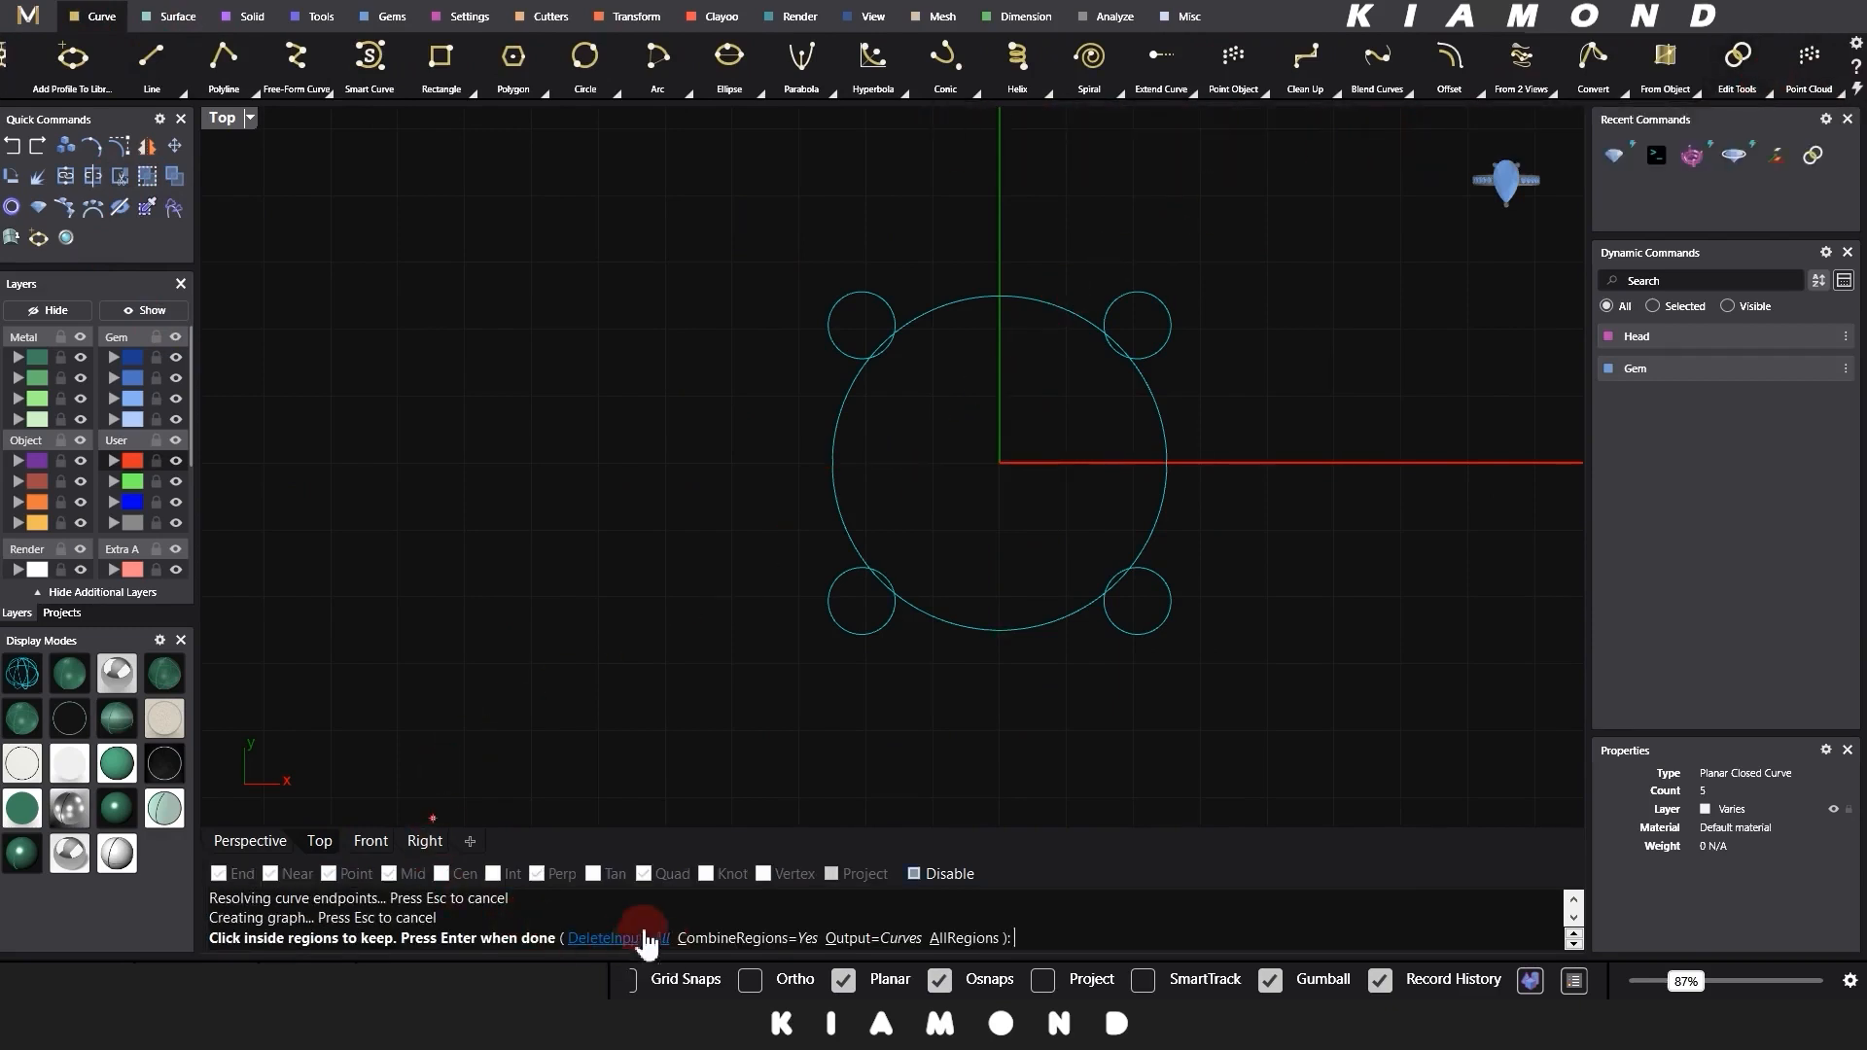
left_click(1279, 421)
right_click(1277, 428)
Step: Fillet all corners of the combined outline with a radius of 0.5
left_click(1008, 433)
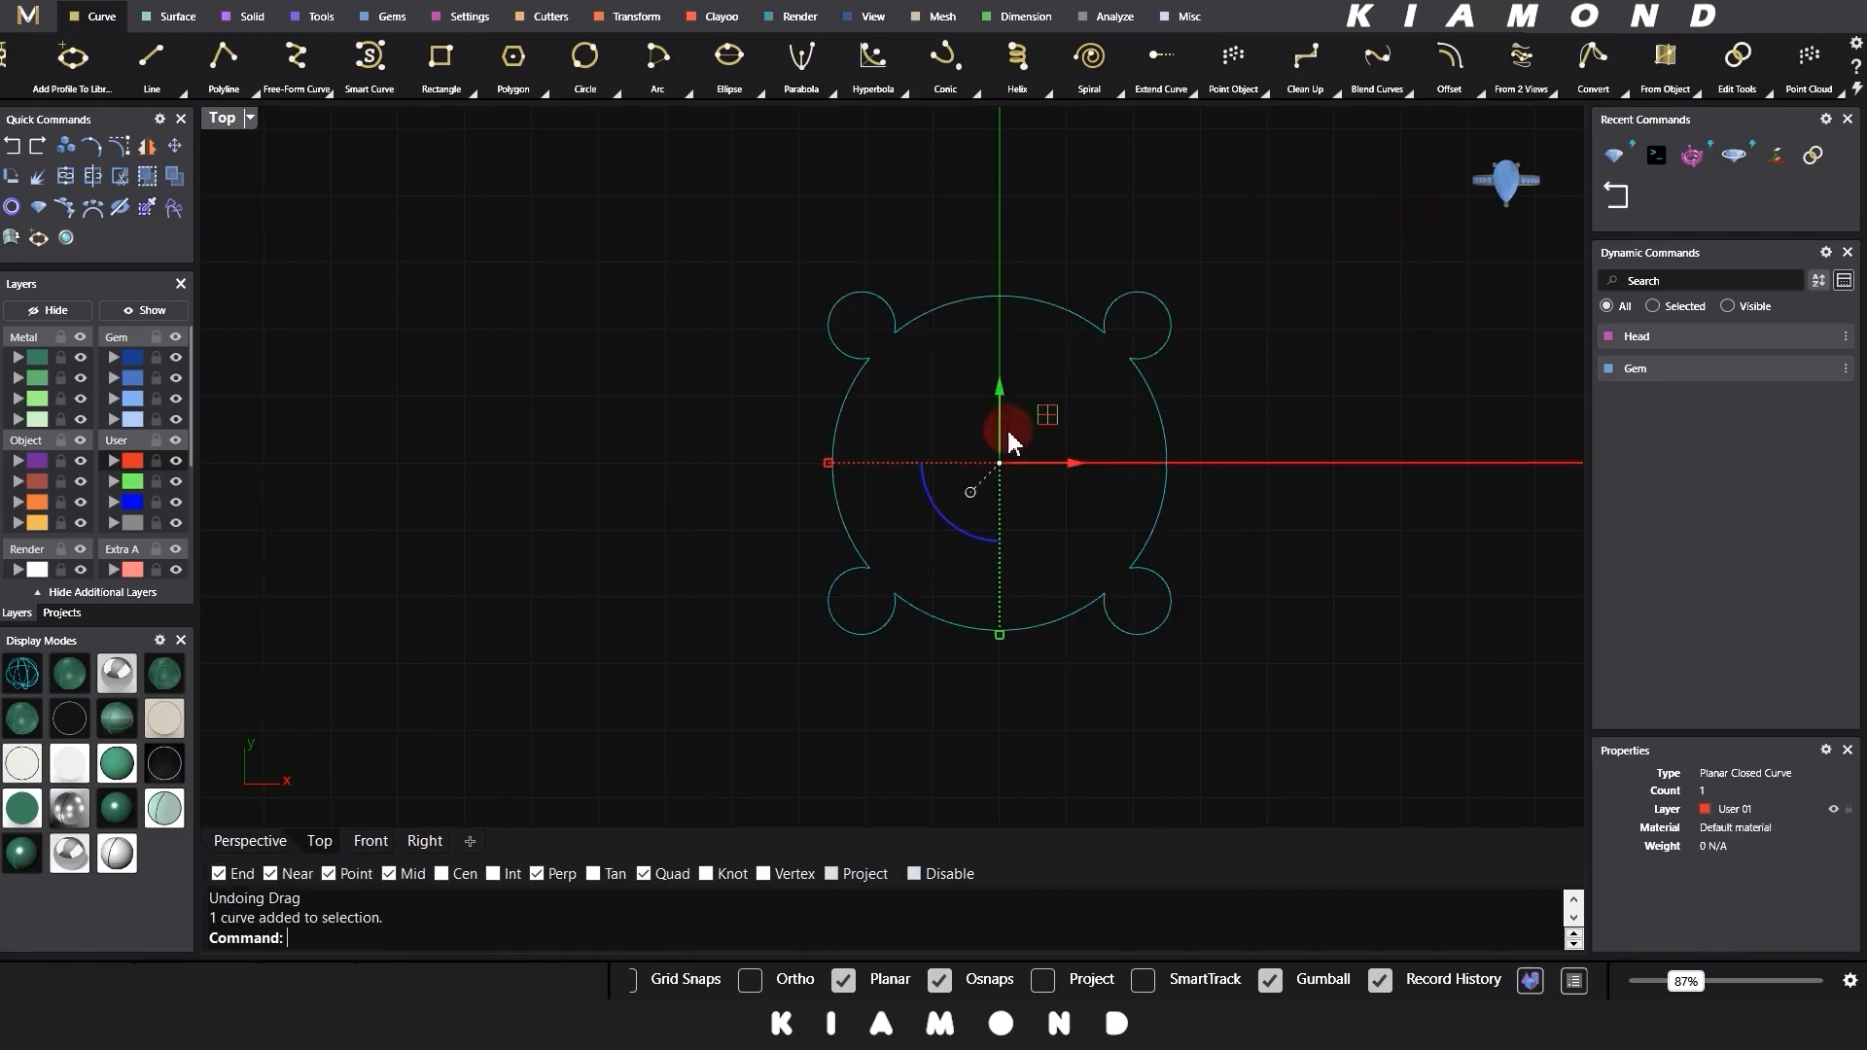
left_click(1339, 97)
left_click(1376, 131)
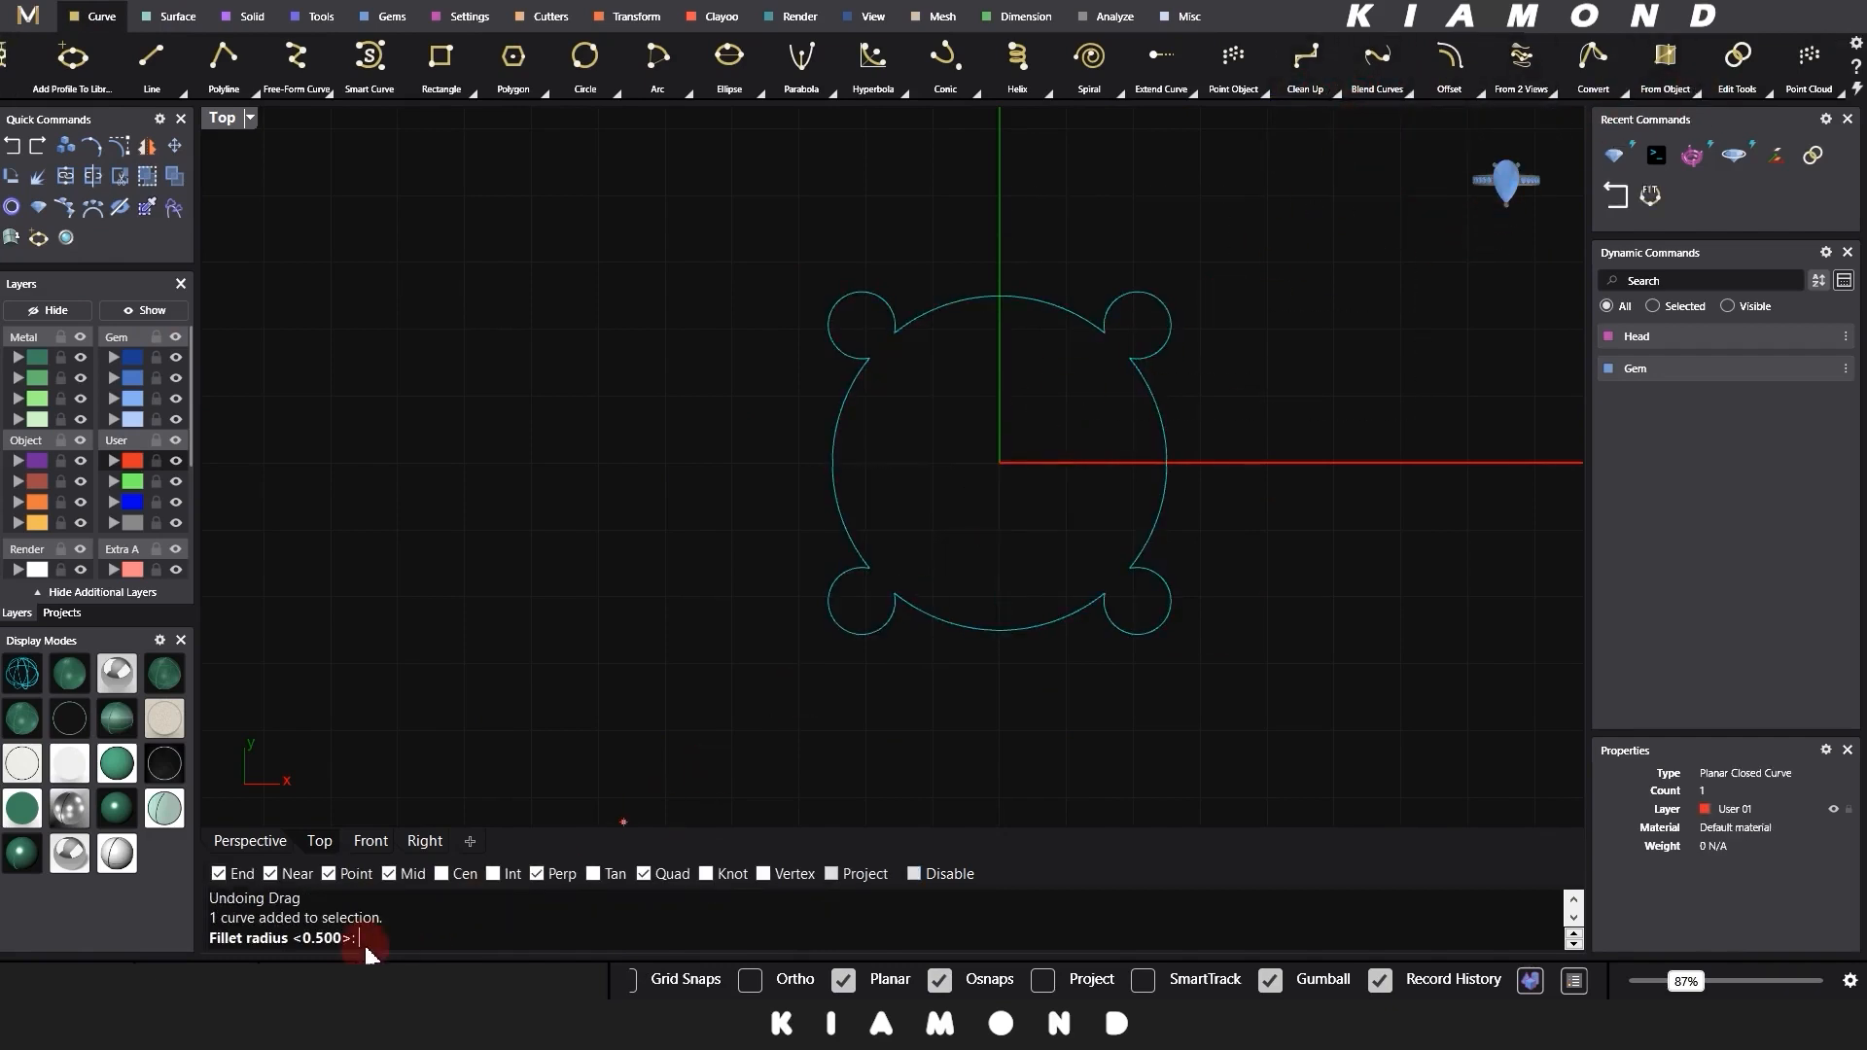
key("Return")
left_click(627, 479)
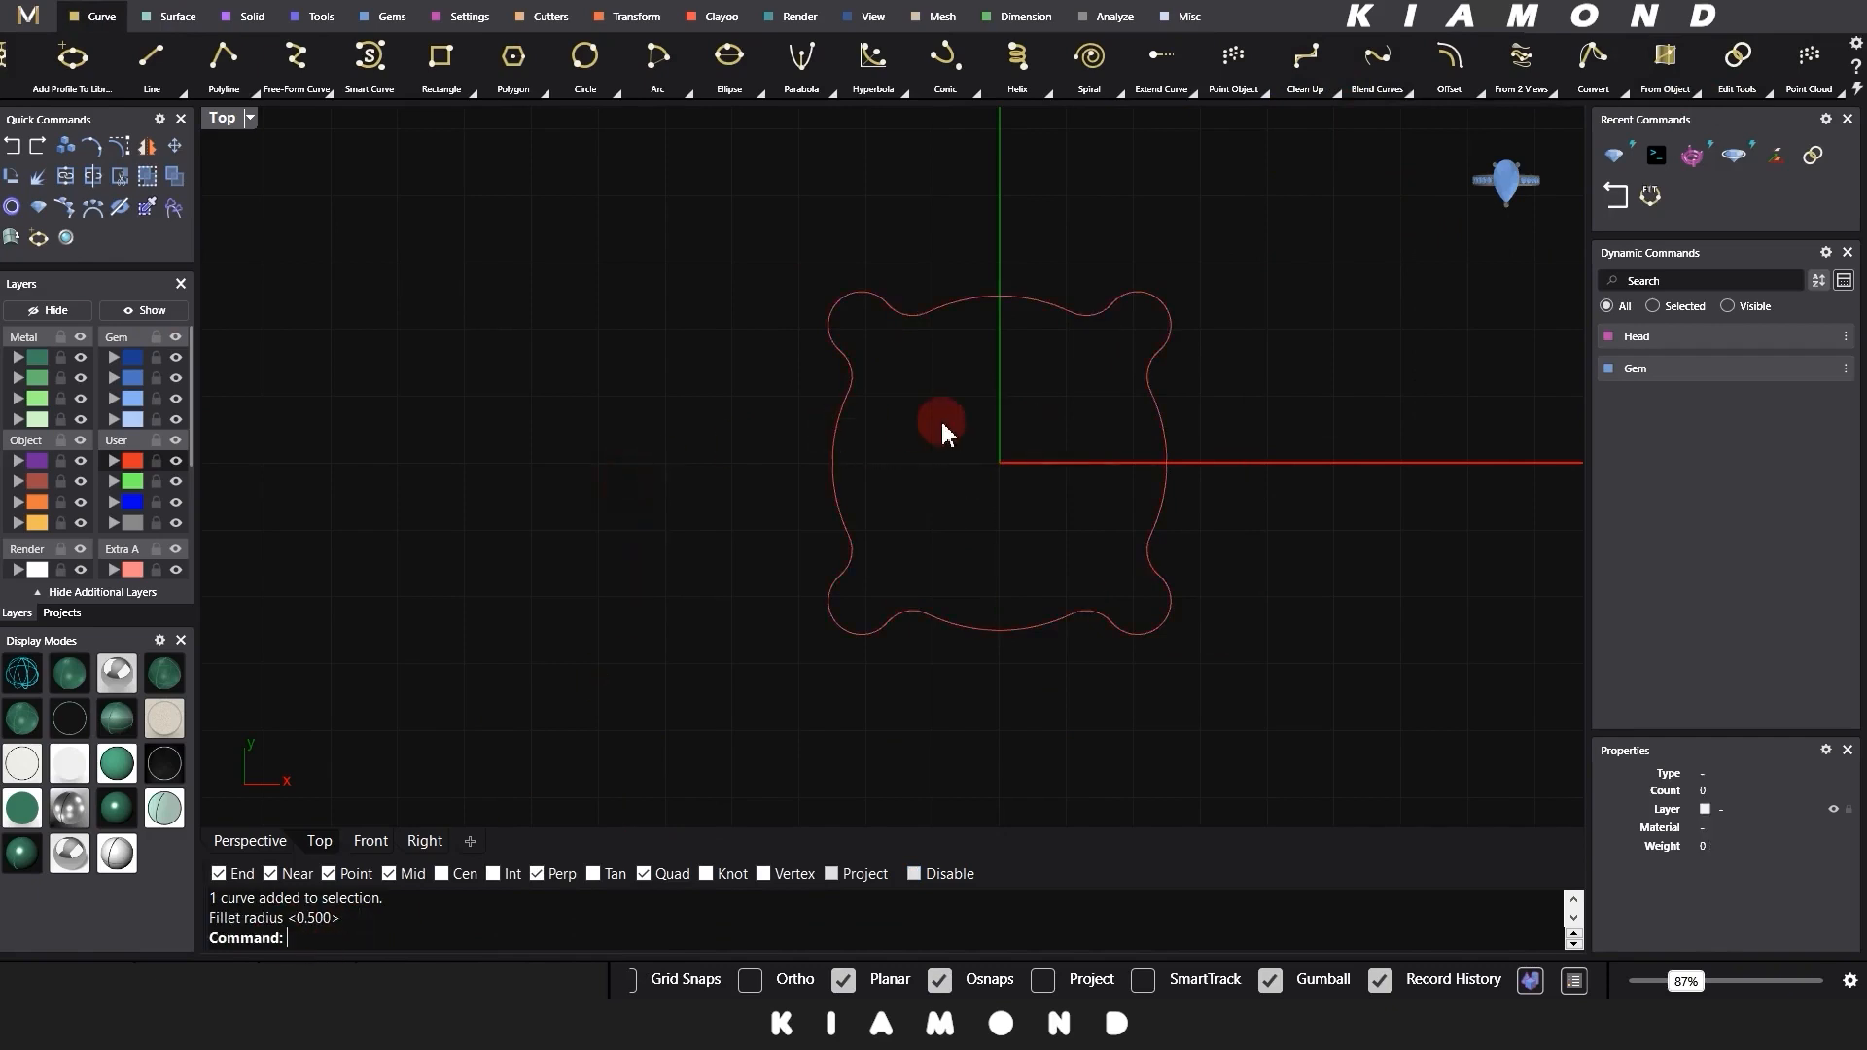
Step: Show the hidden prong head again while keeping the gem hidden
left_click(189, 307)
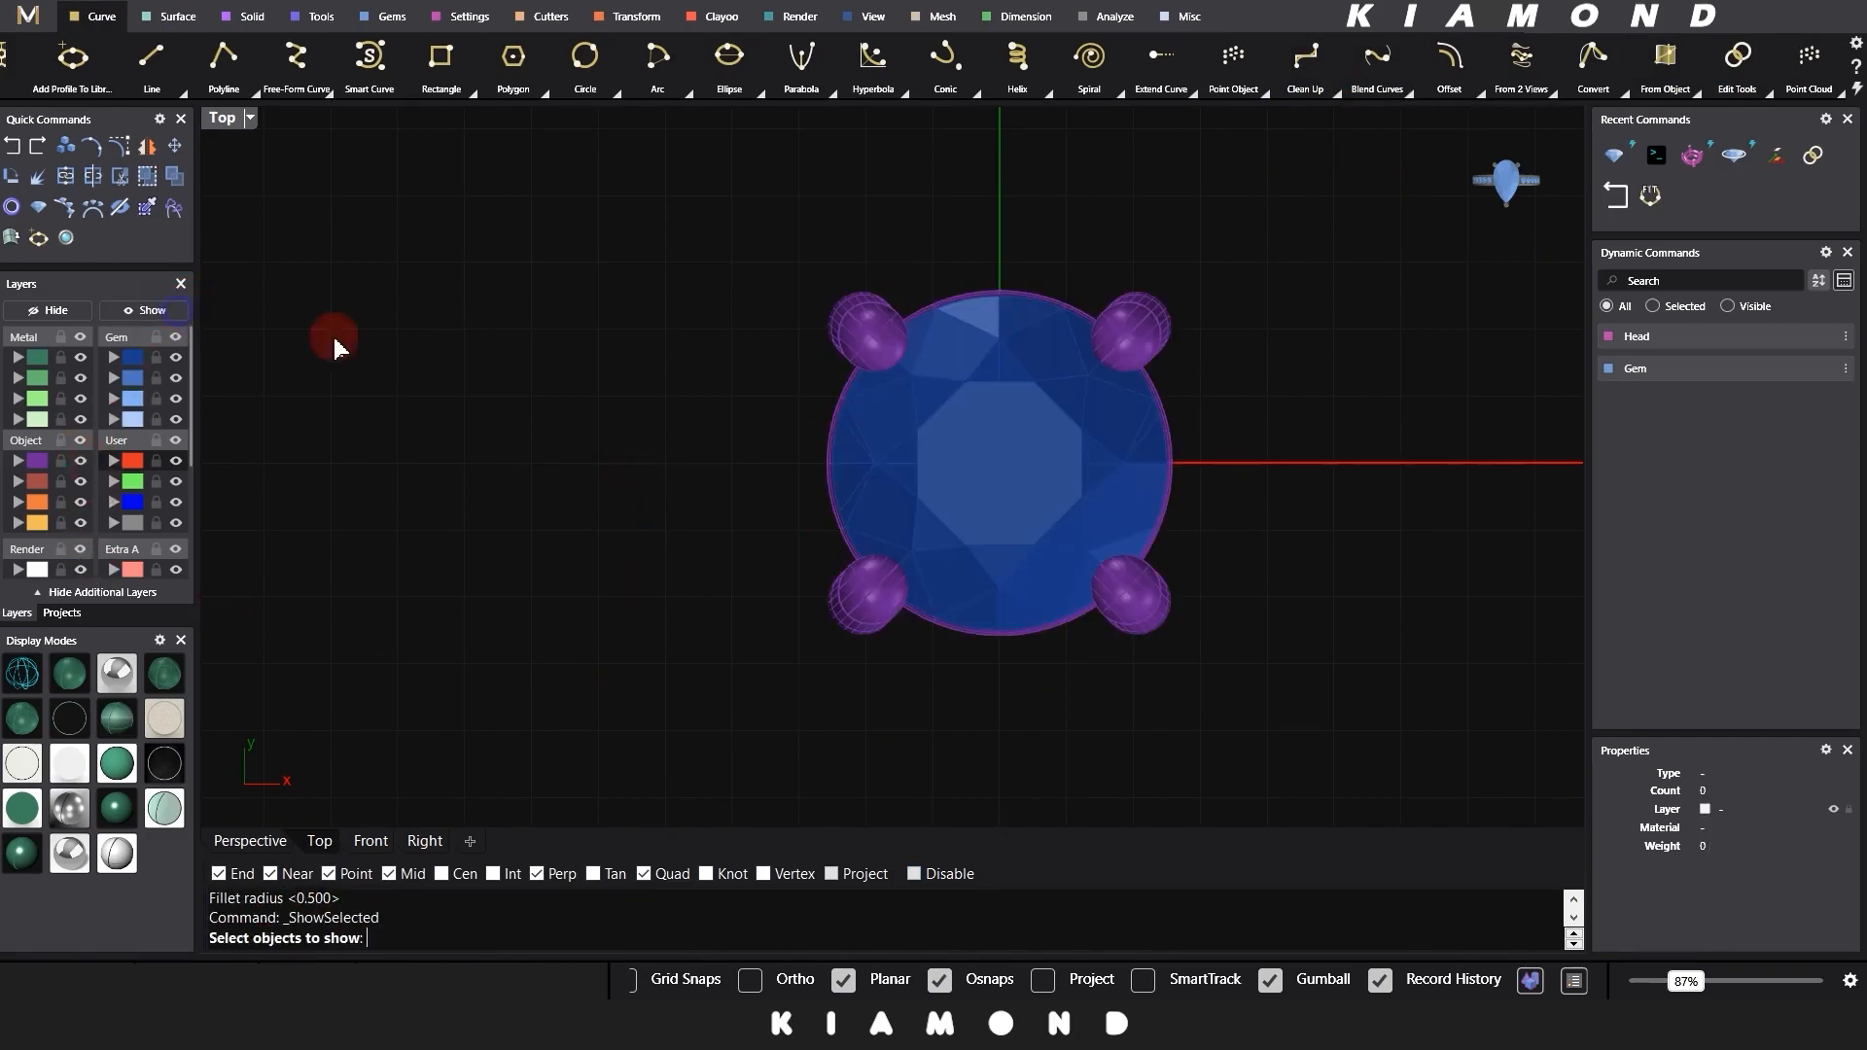
left_click(848, 328)
scroll(787, 530, "up", 4)
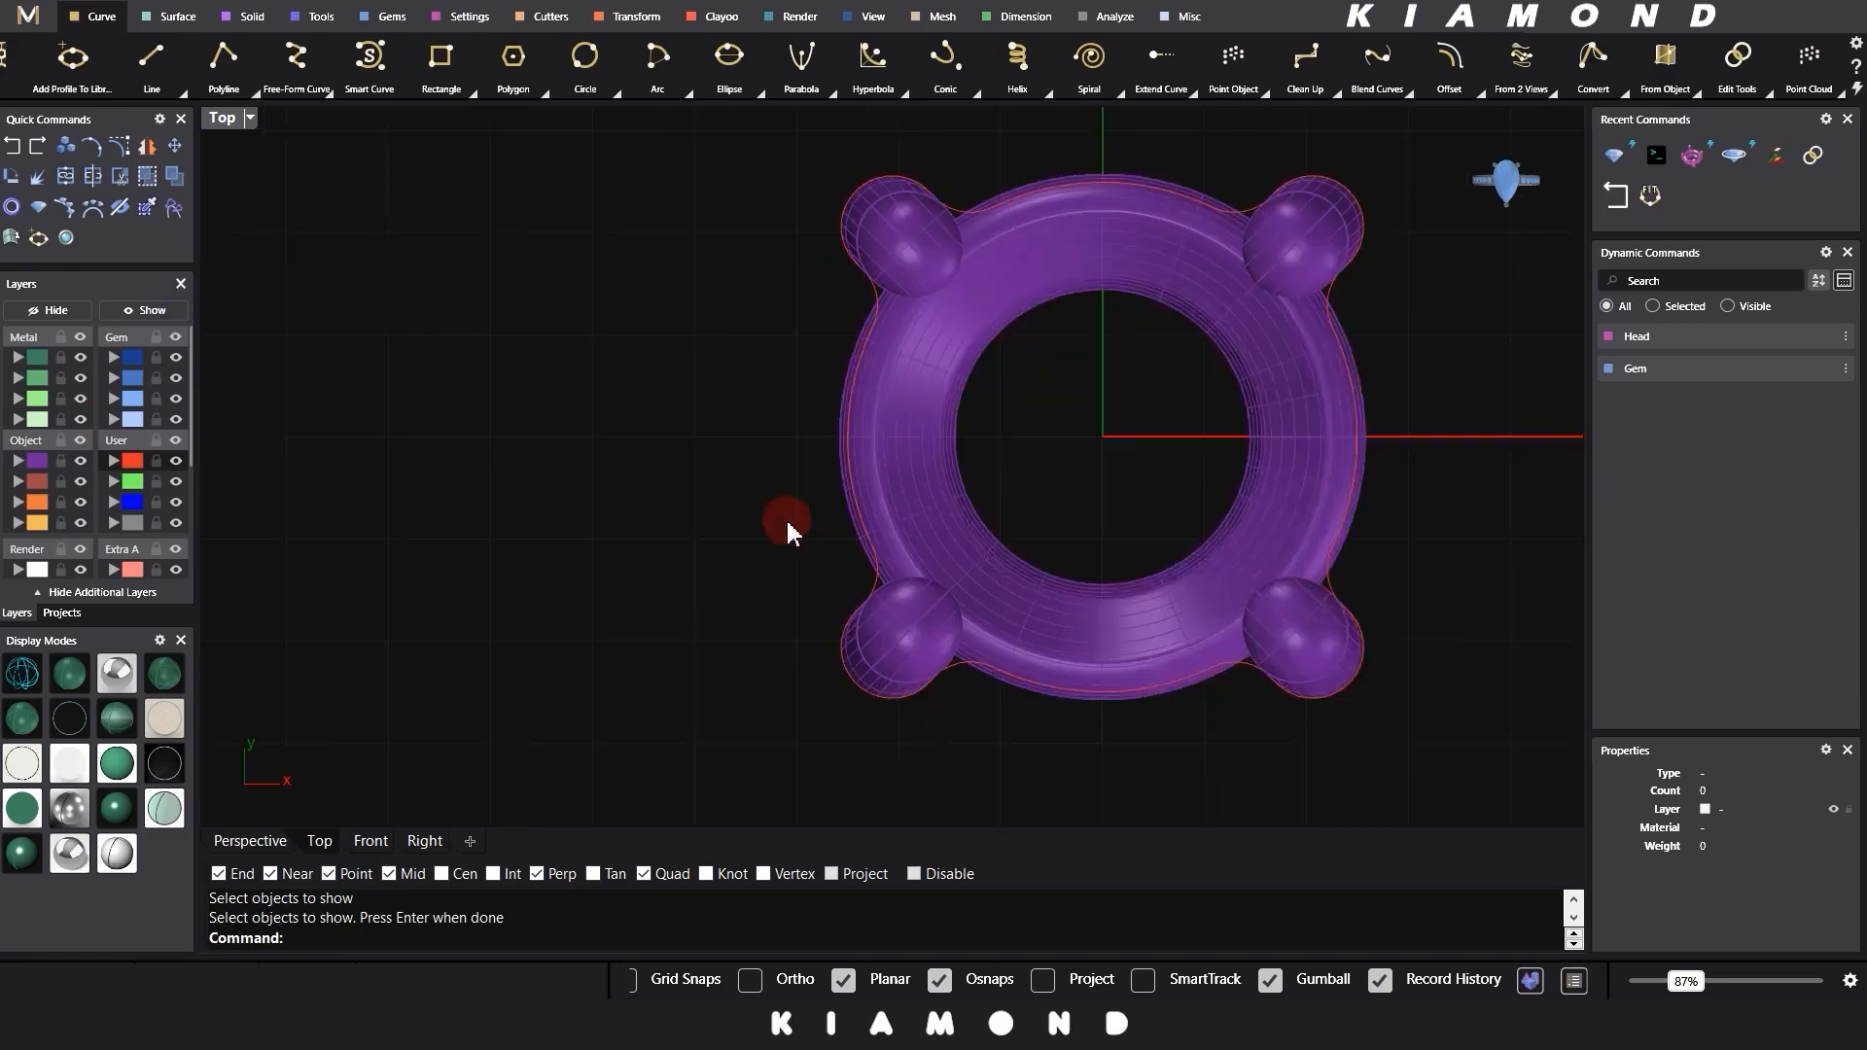
right_click_drag(855, 331, 782, 557)
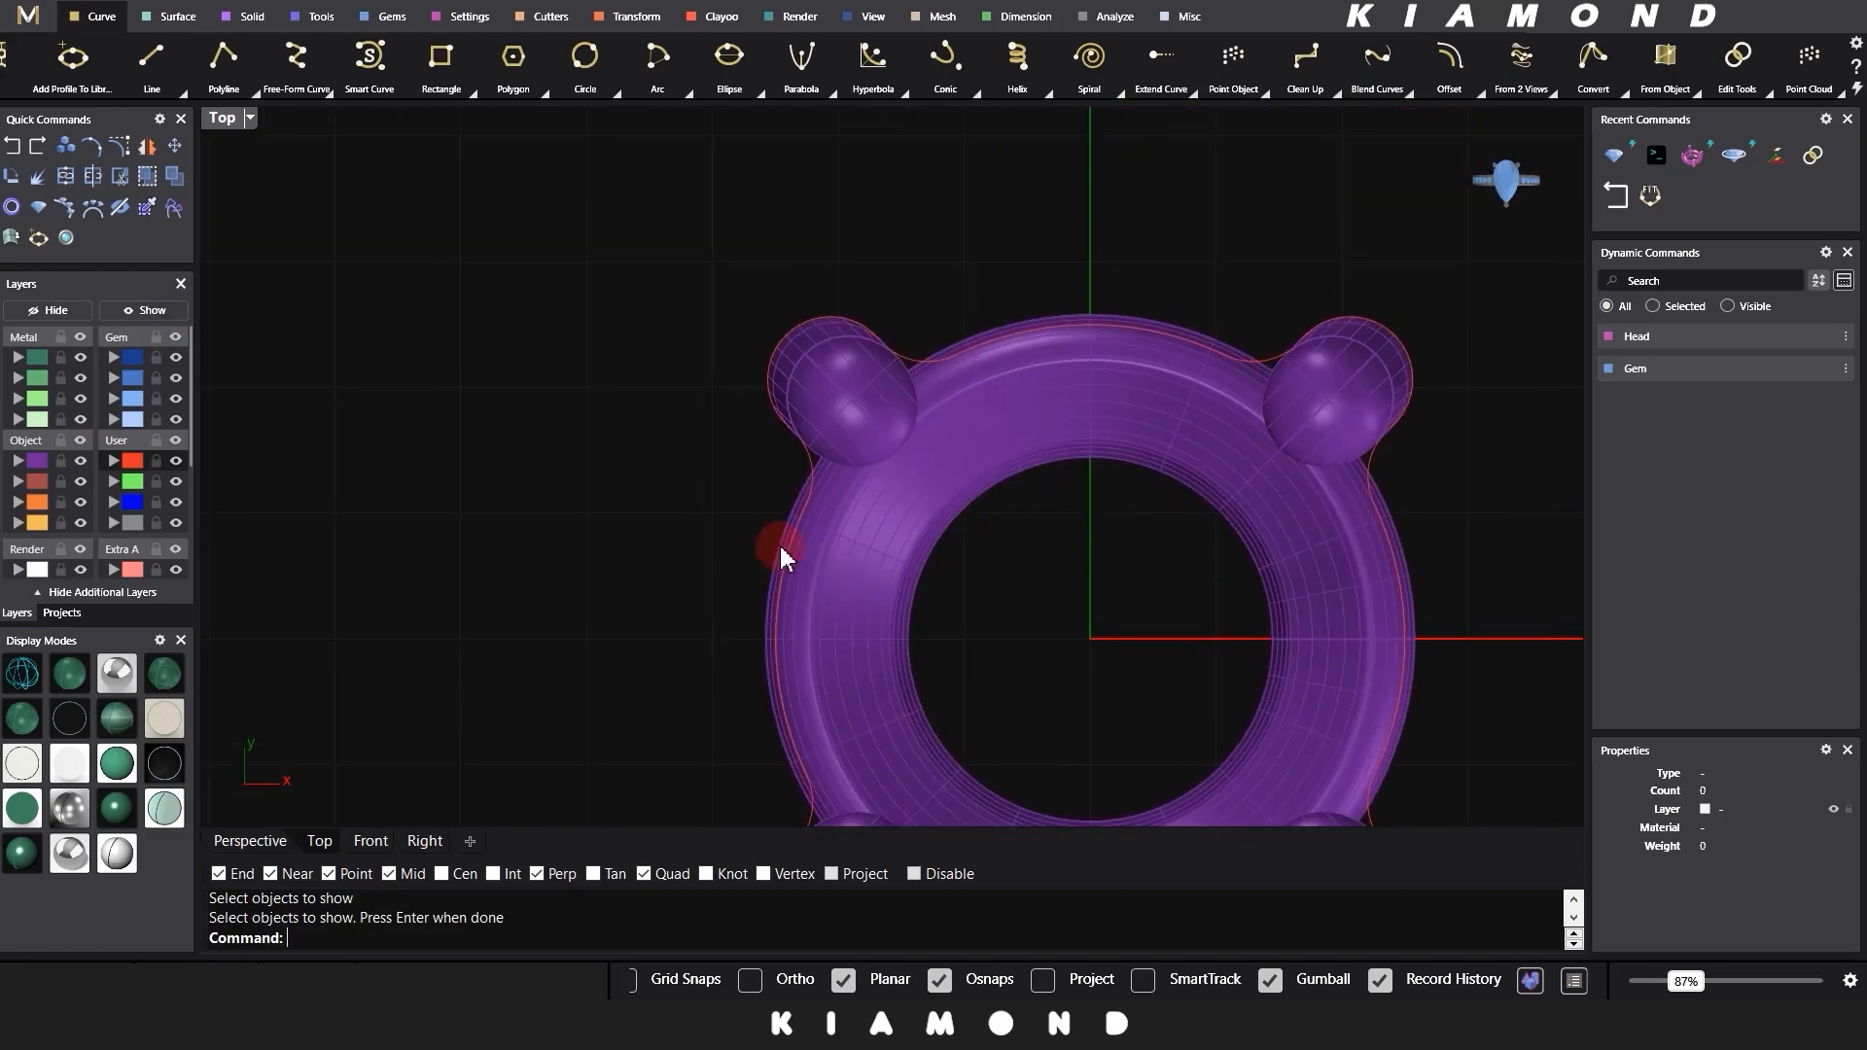
Step: Offset the filleted outline outward by 0.1 and delete the original outline
left_click(992, 347)
key("Return")
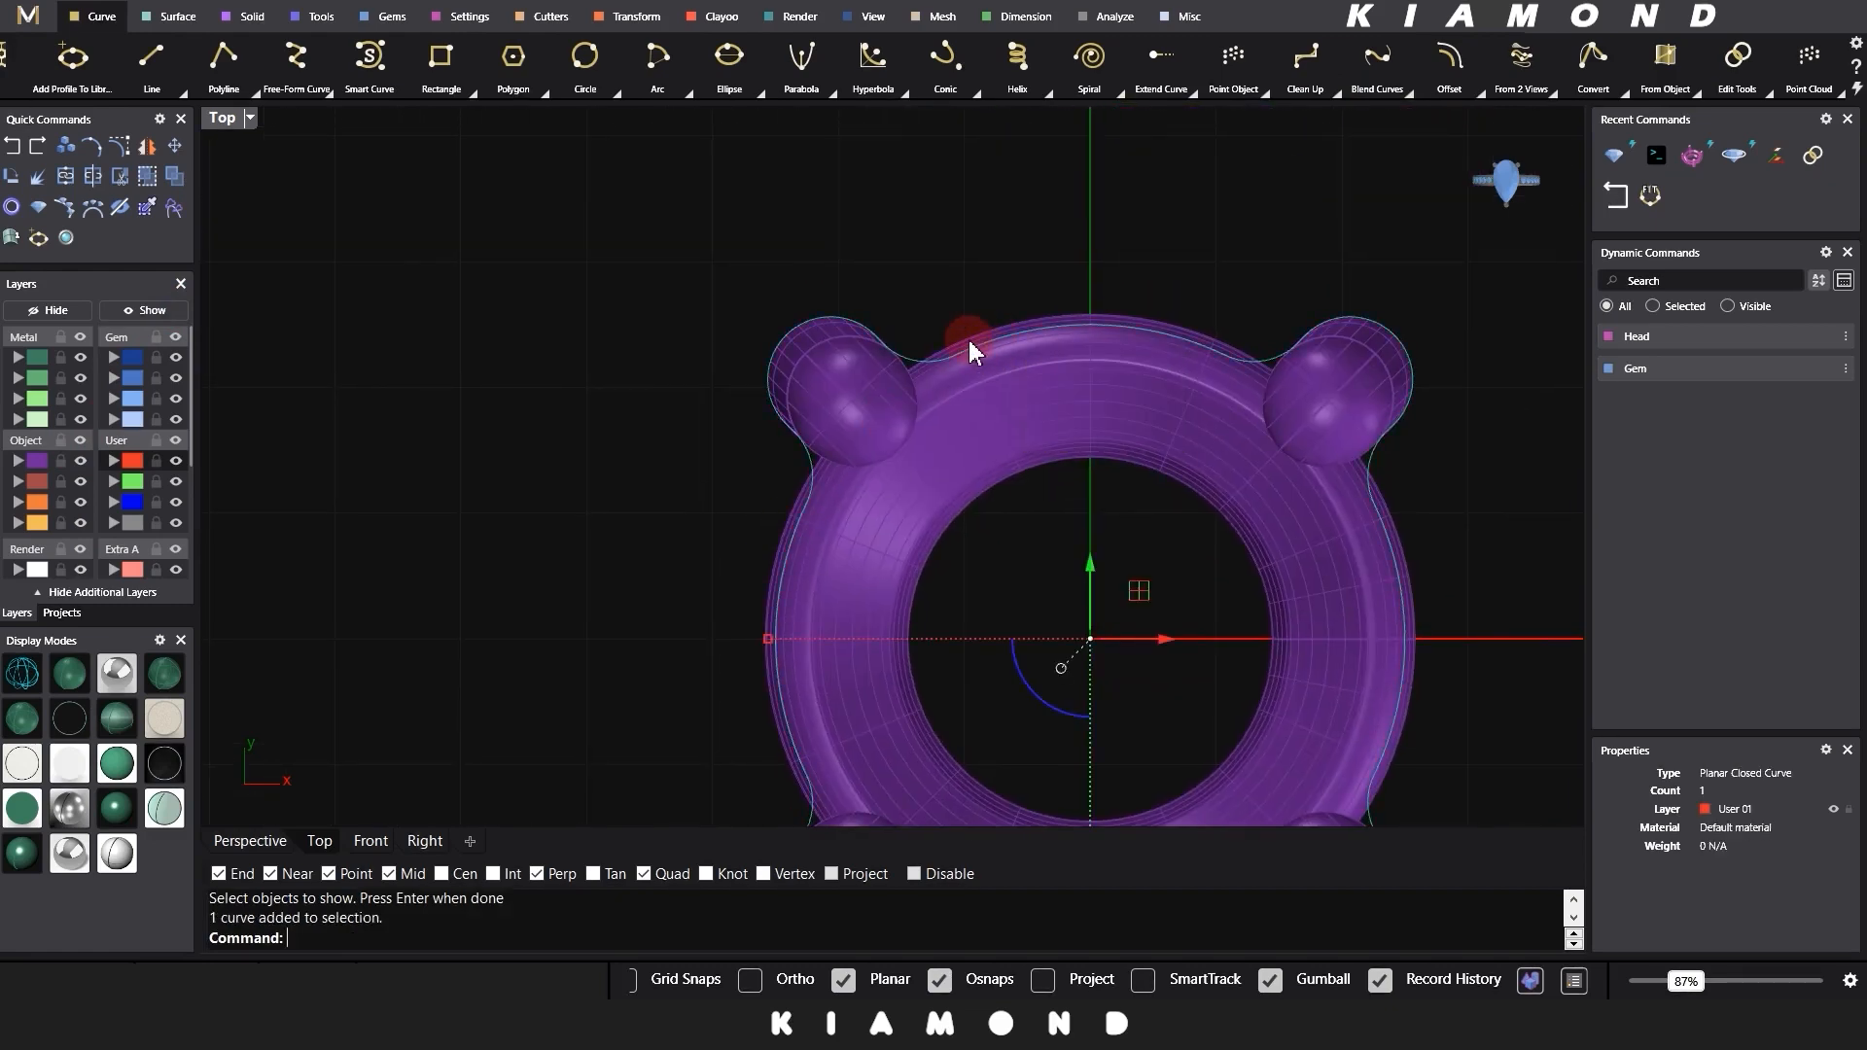
type("f")
key("Return")
type("0.1")
key("Return")
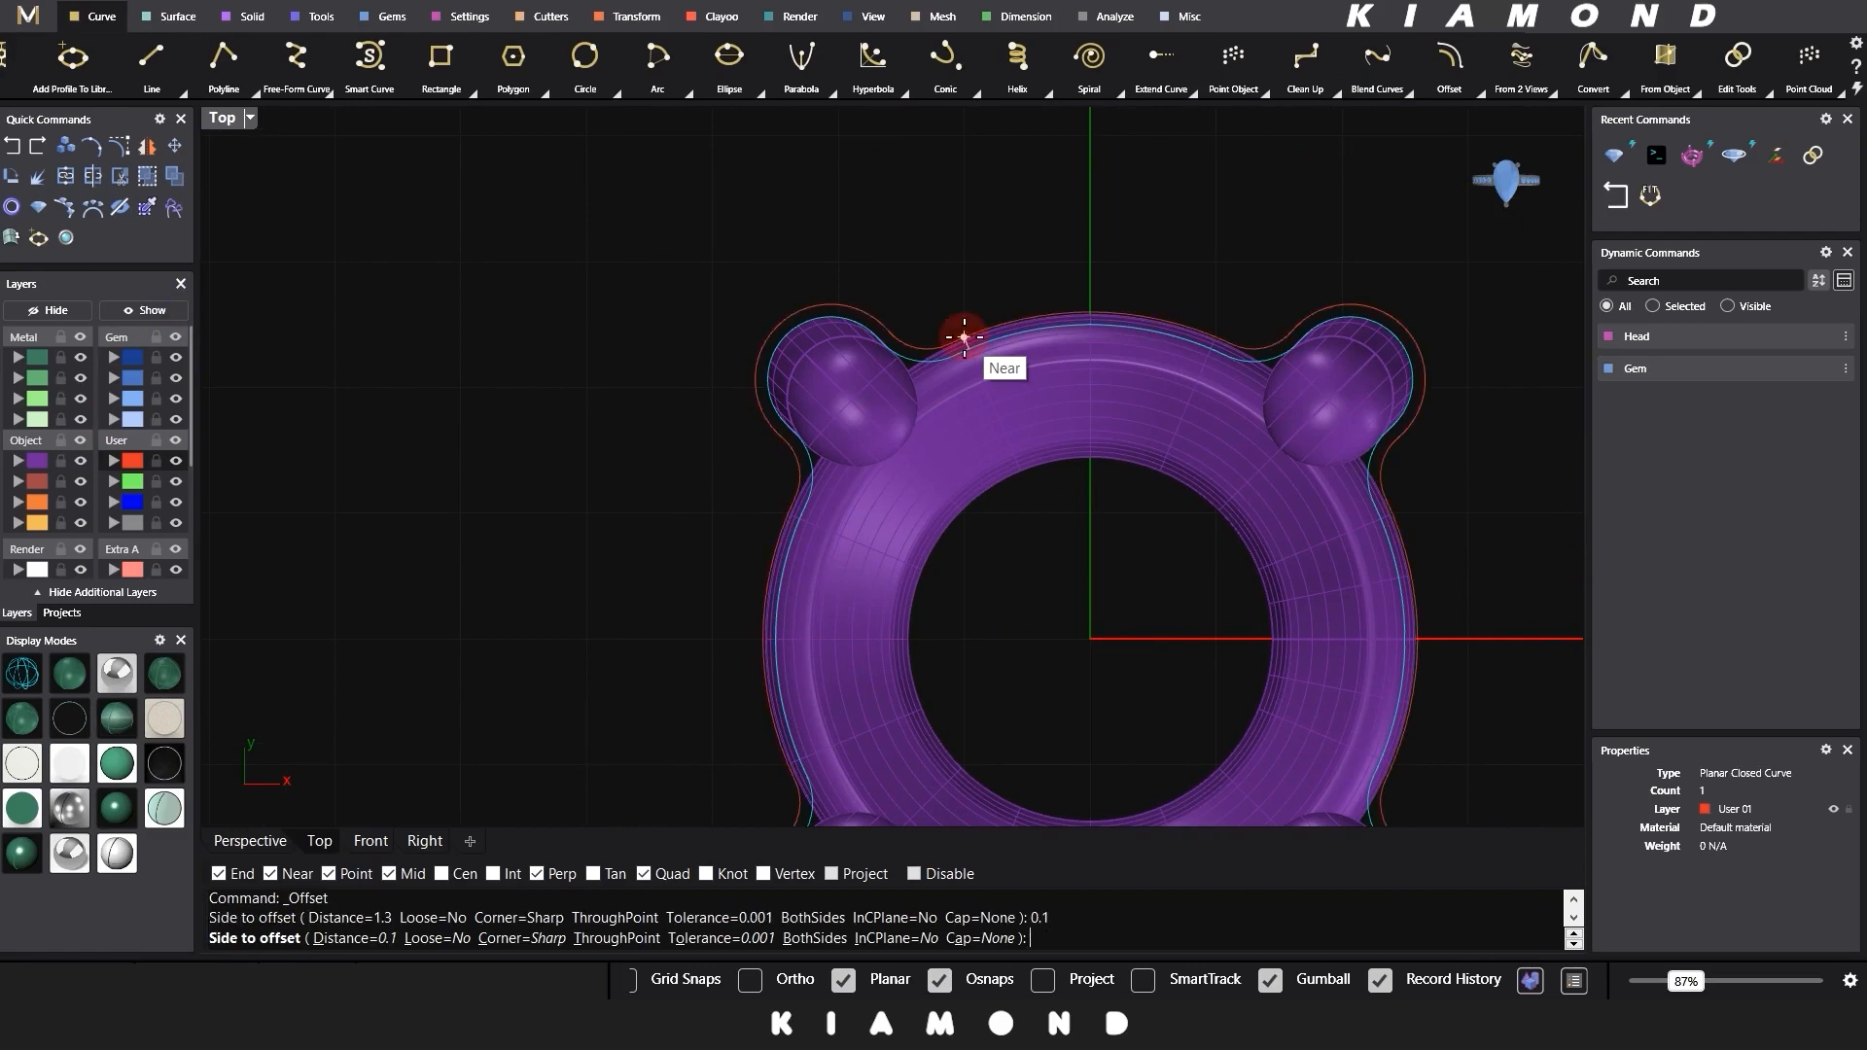
left_click(963, 337)
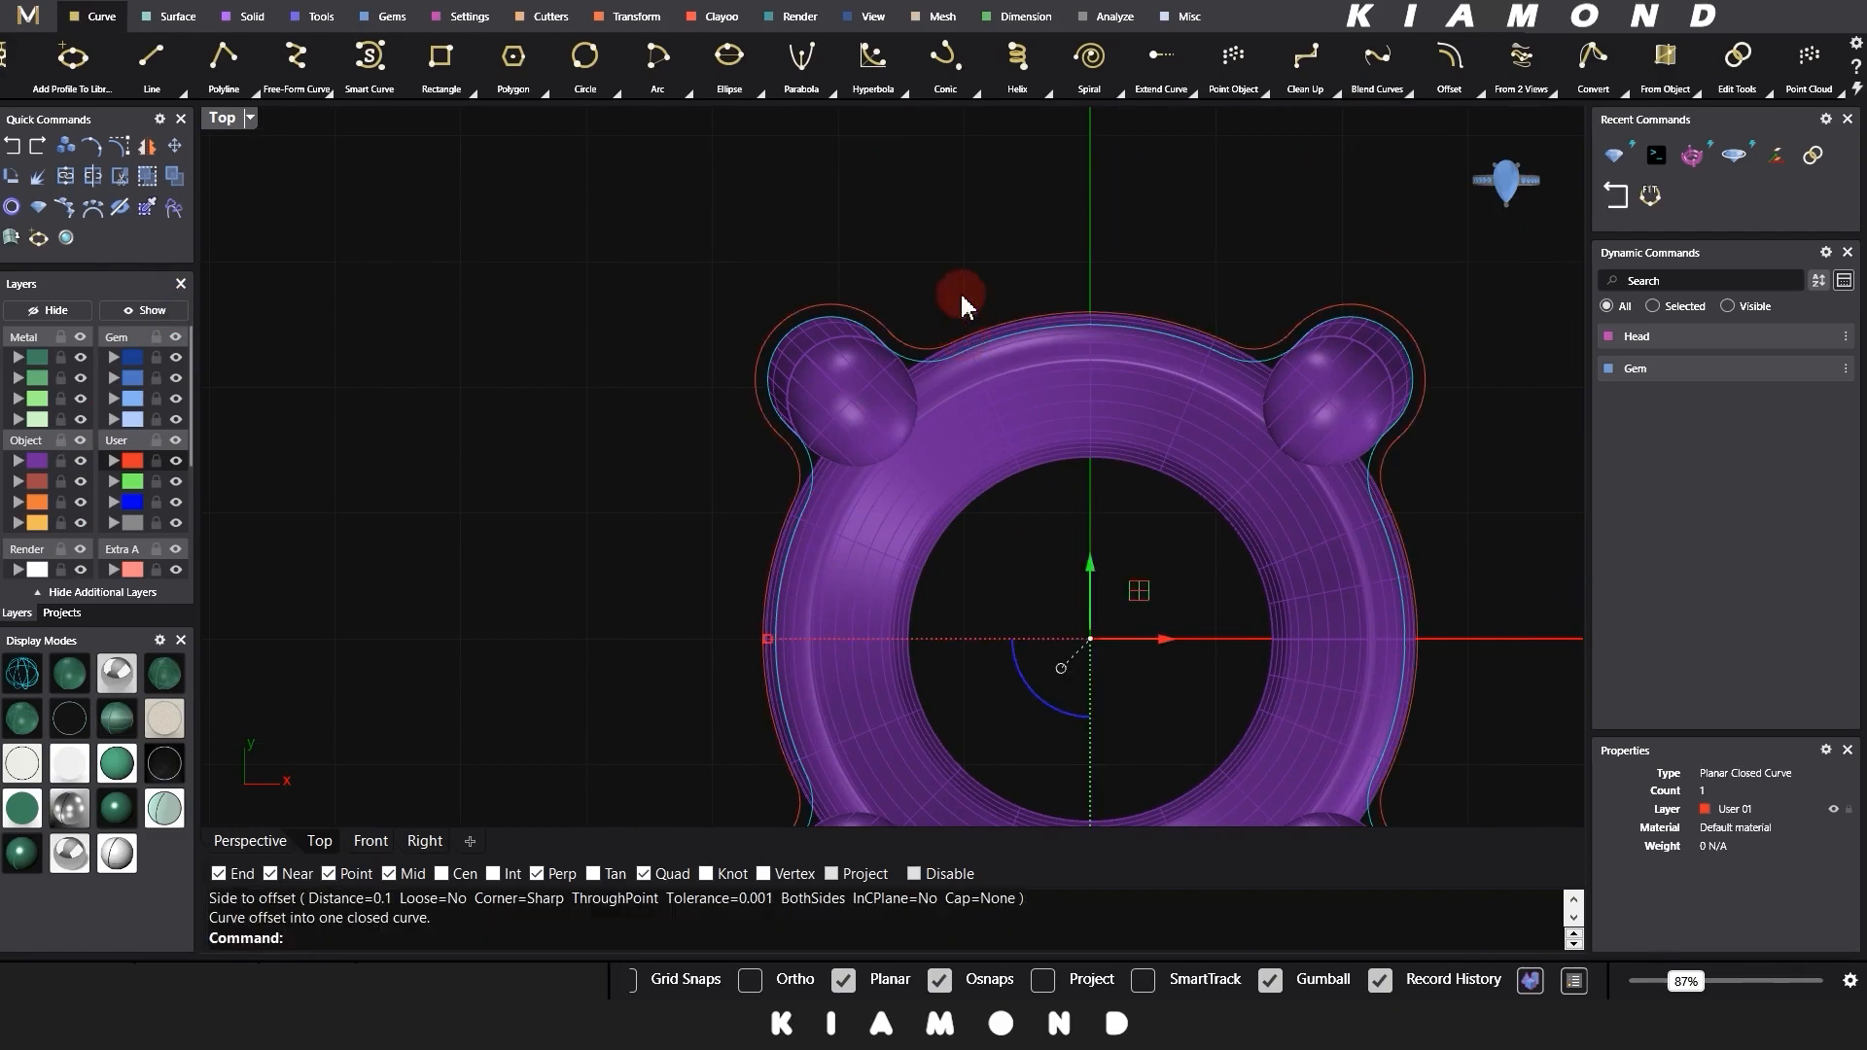
key("Delete")
Step: Offset the remaining outline around the head outward by 0.8
left_click(900, 340)
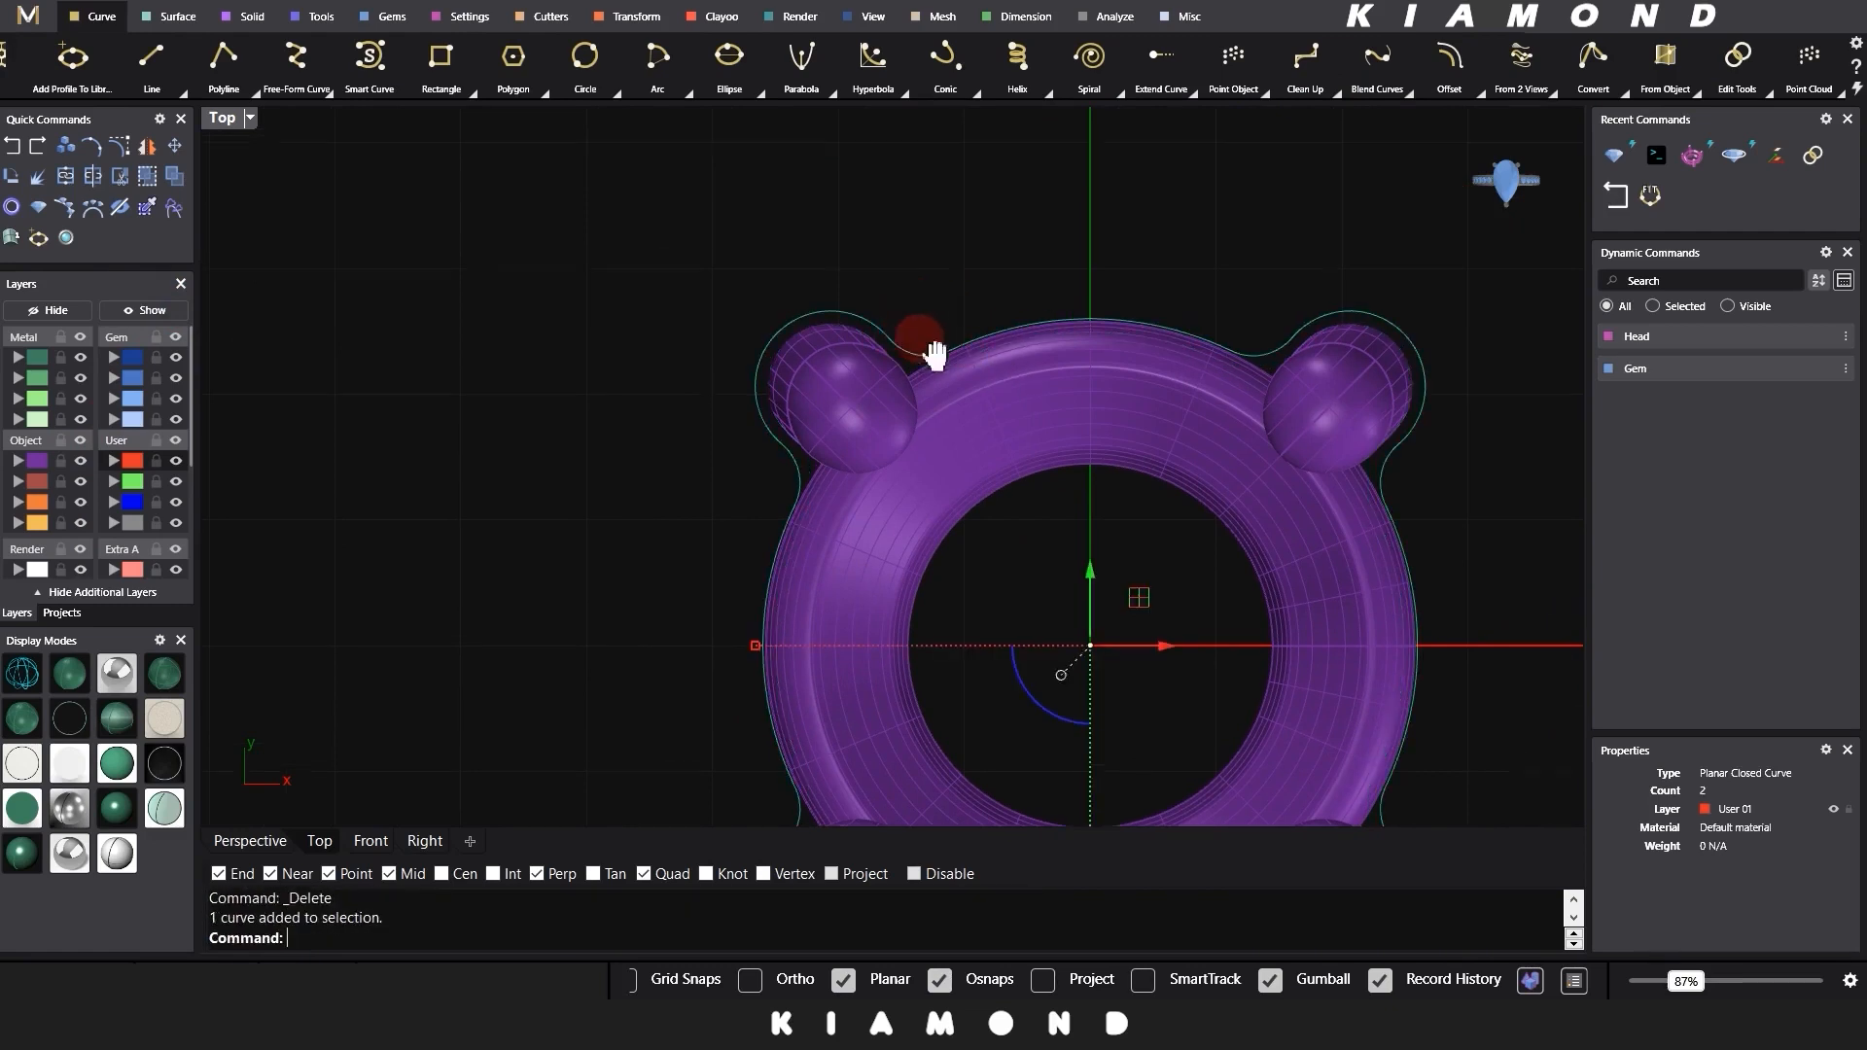
right_click_drag(934, 356, 943, 418)
type("f")
key("Return")
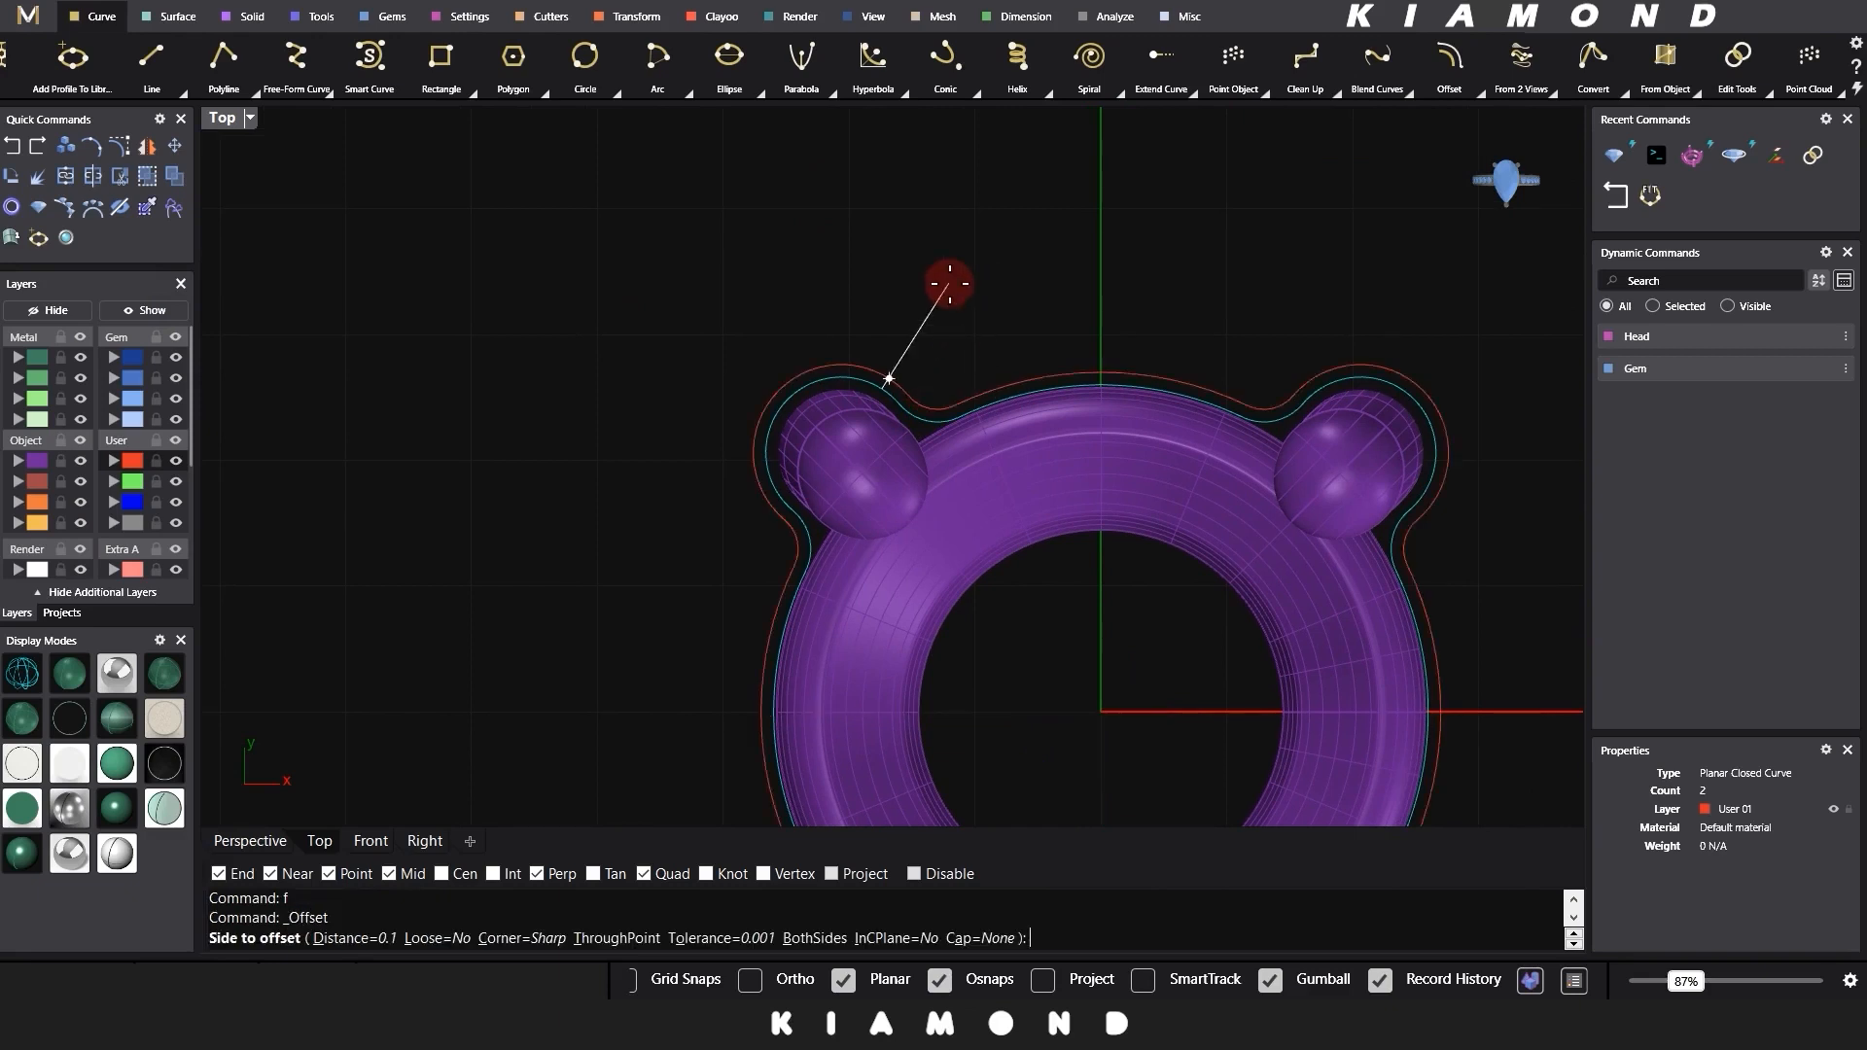
type("0.7")
key("BackSpace")
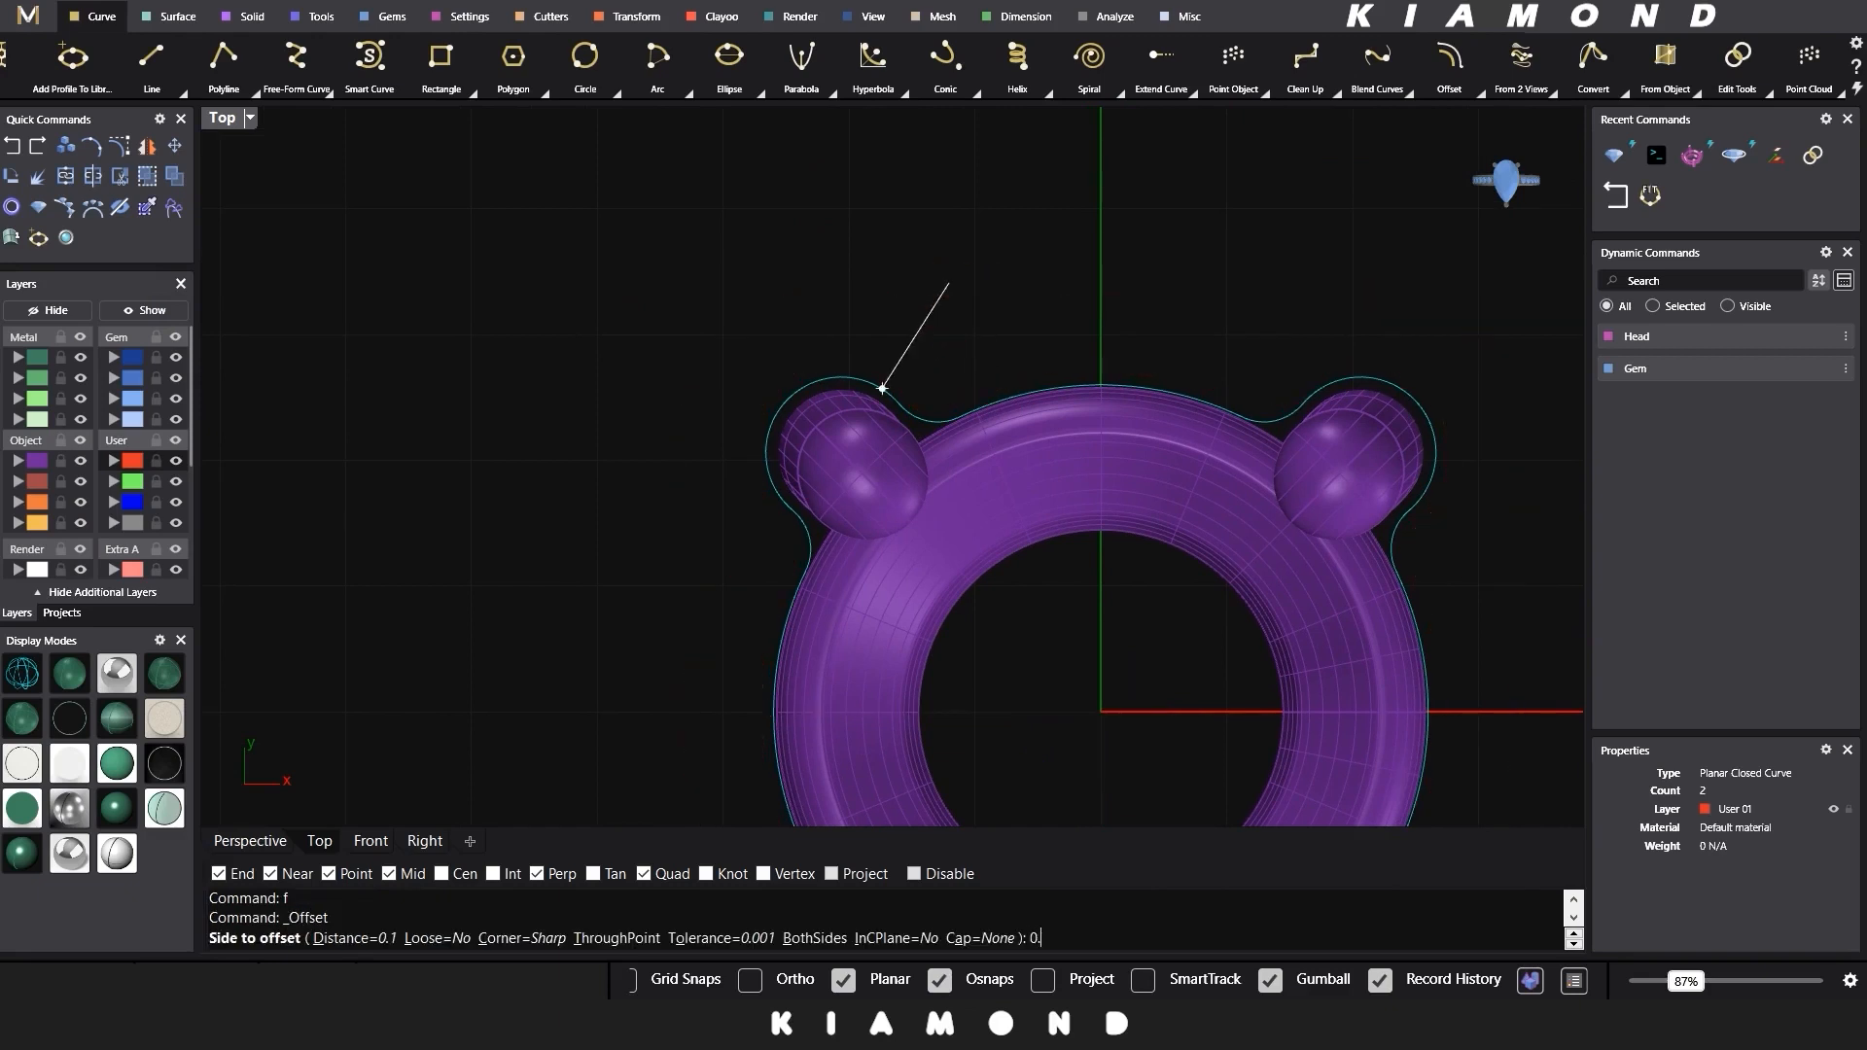
type("8")
key("Return")
left_click(970, 383)
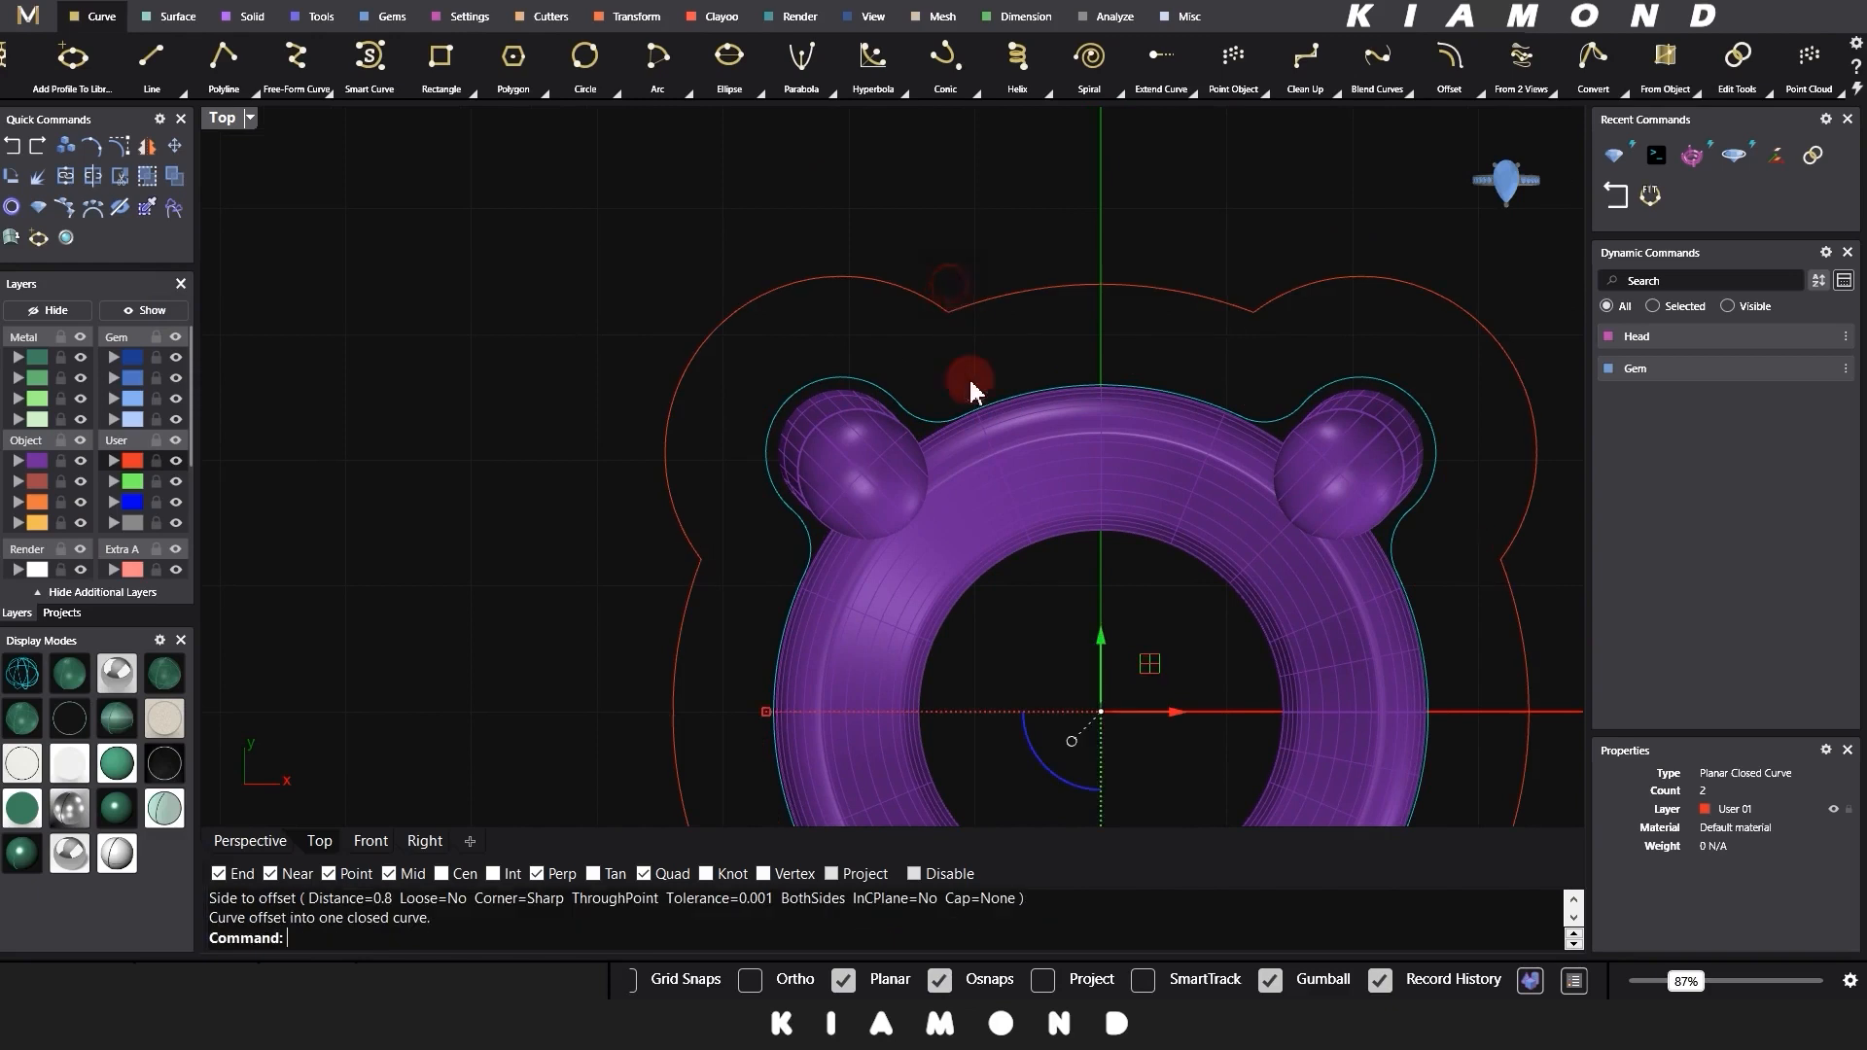
left_click(1216, 259)
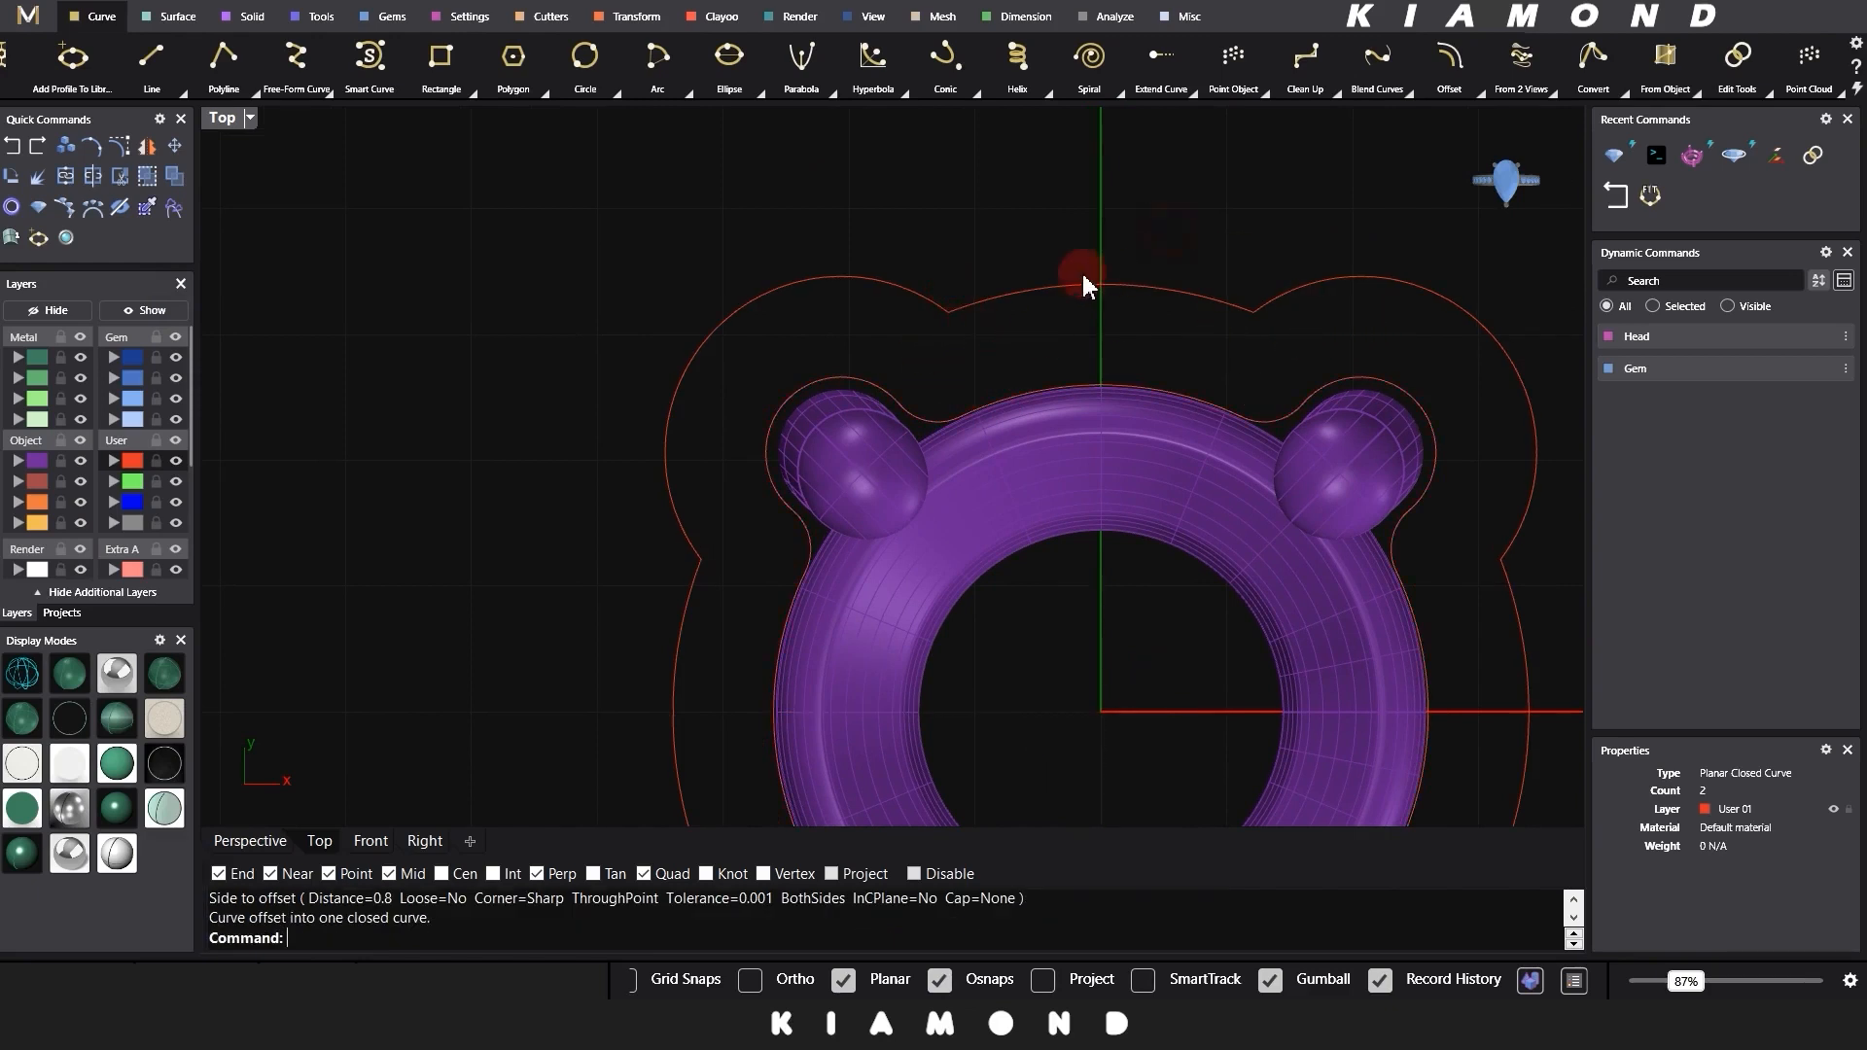
Step: Offset the larger outline outward by 1.2
left_click(1019, 303)
right_click_drag(1019, 303, 1023, 416)
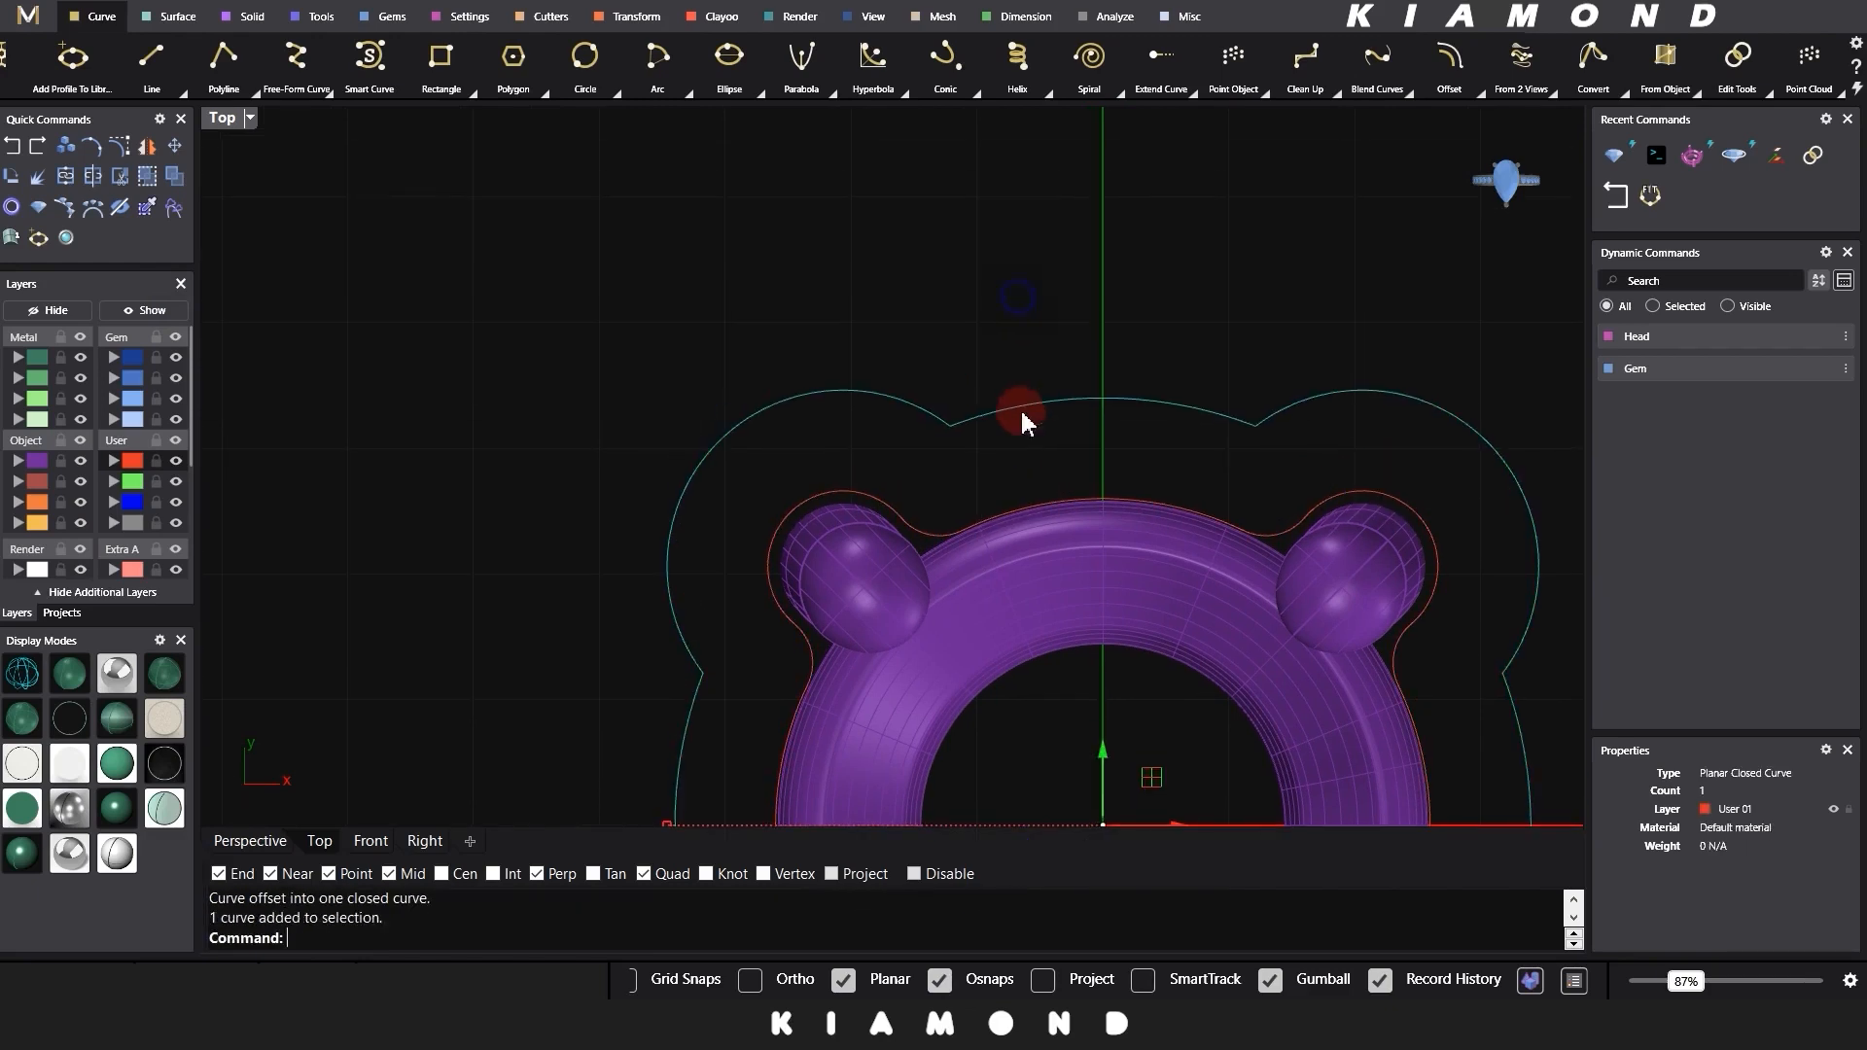
type("f")
key("Return")
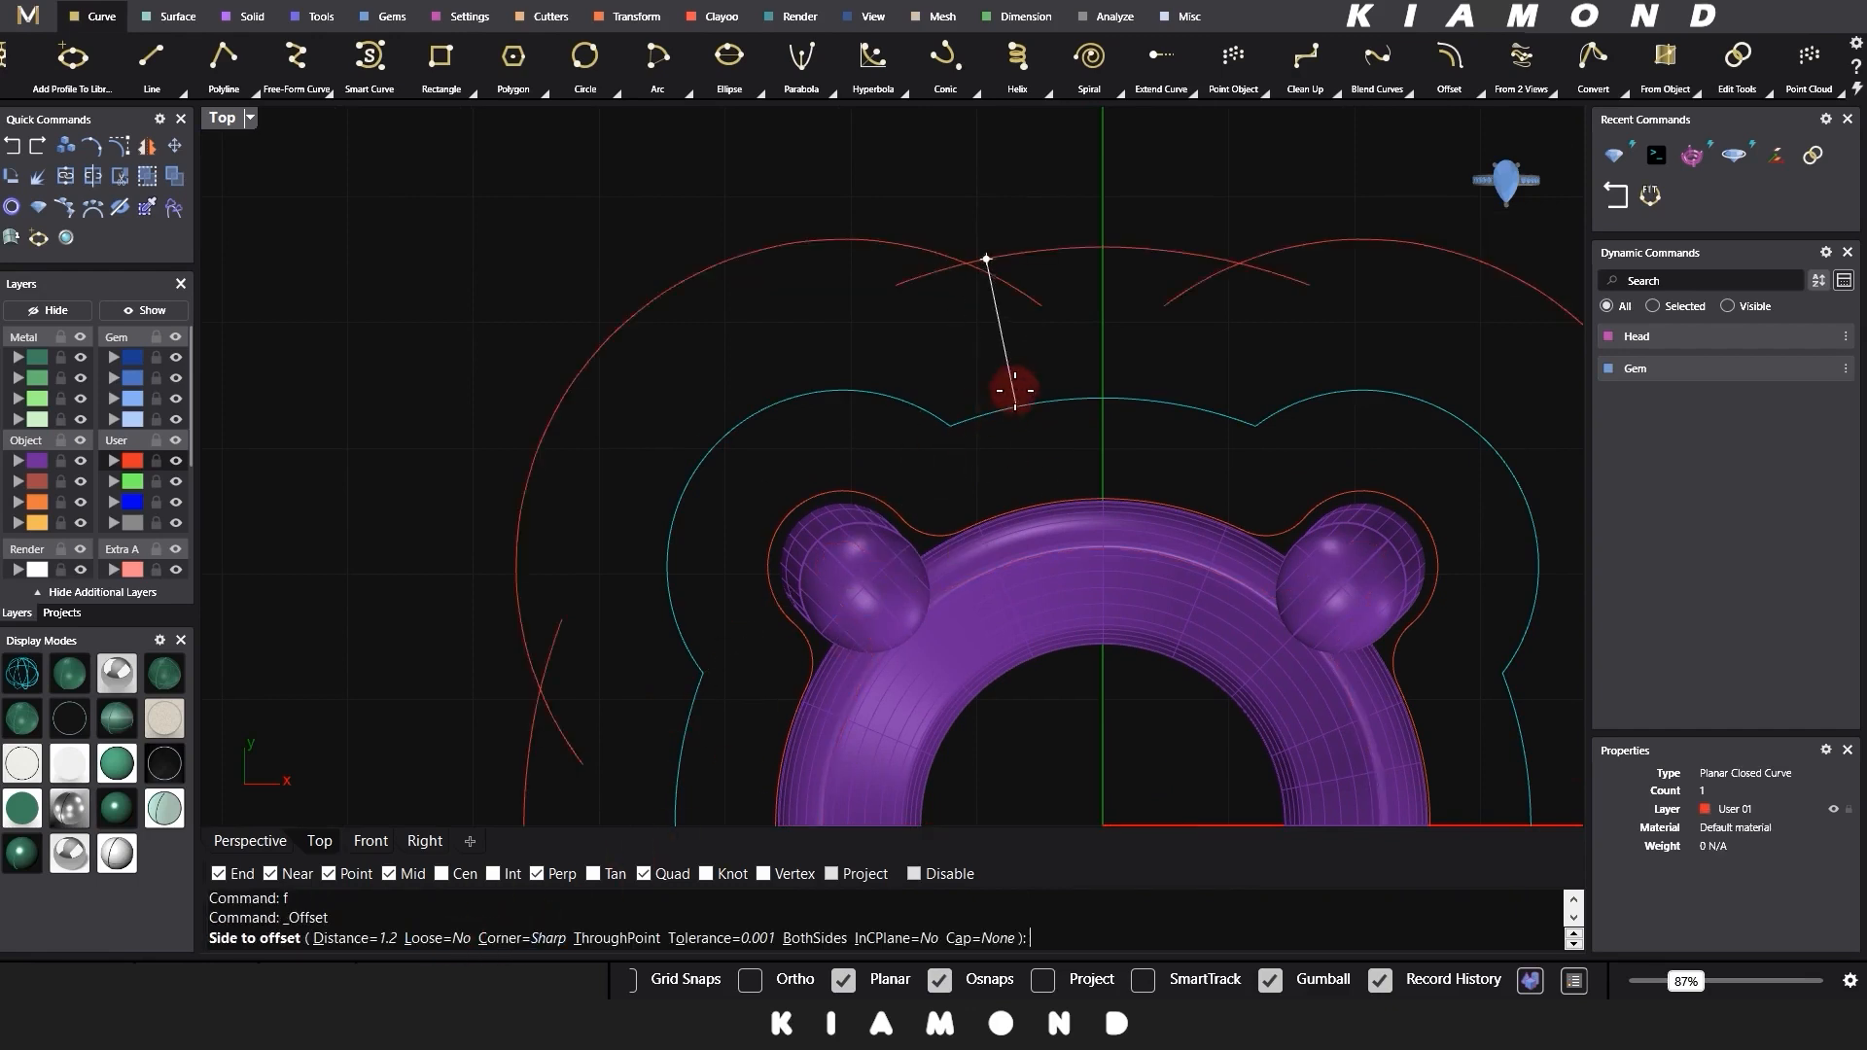
left_click(1051, 328)
scroll(1005, 334, "down", 3)
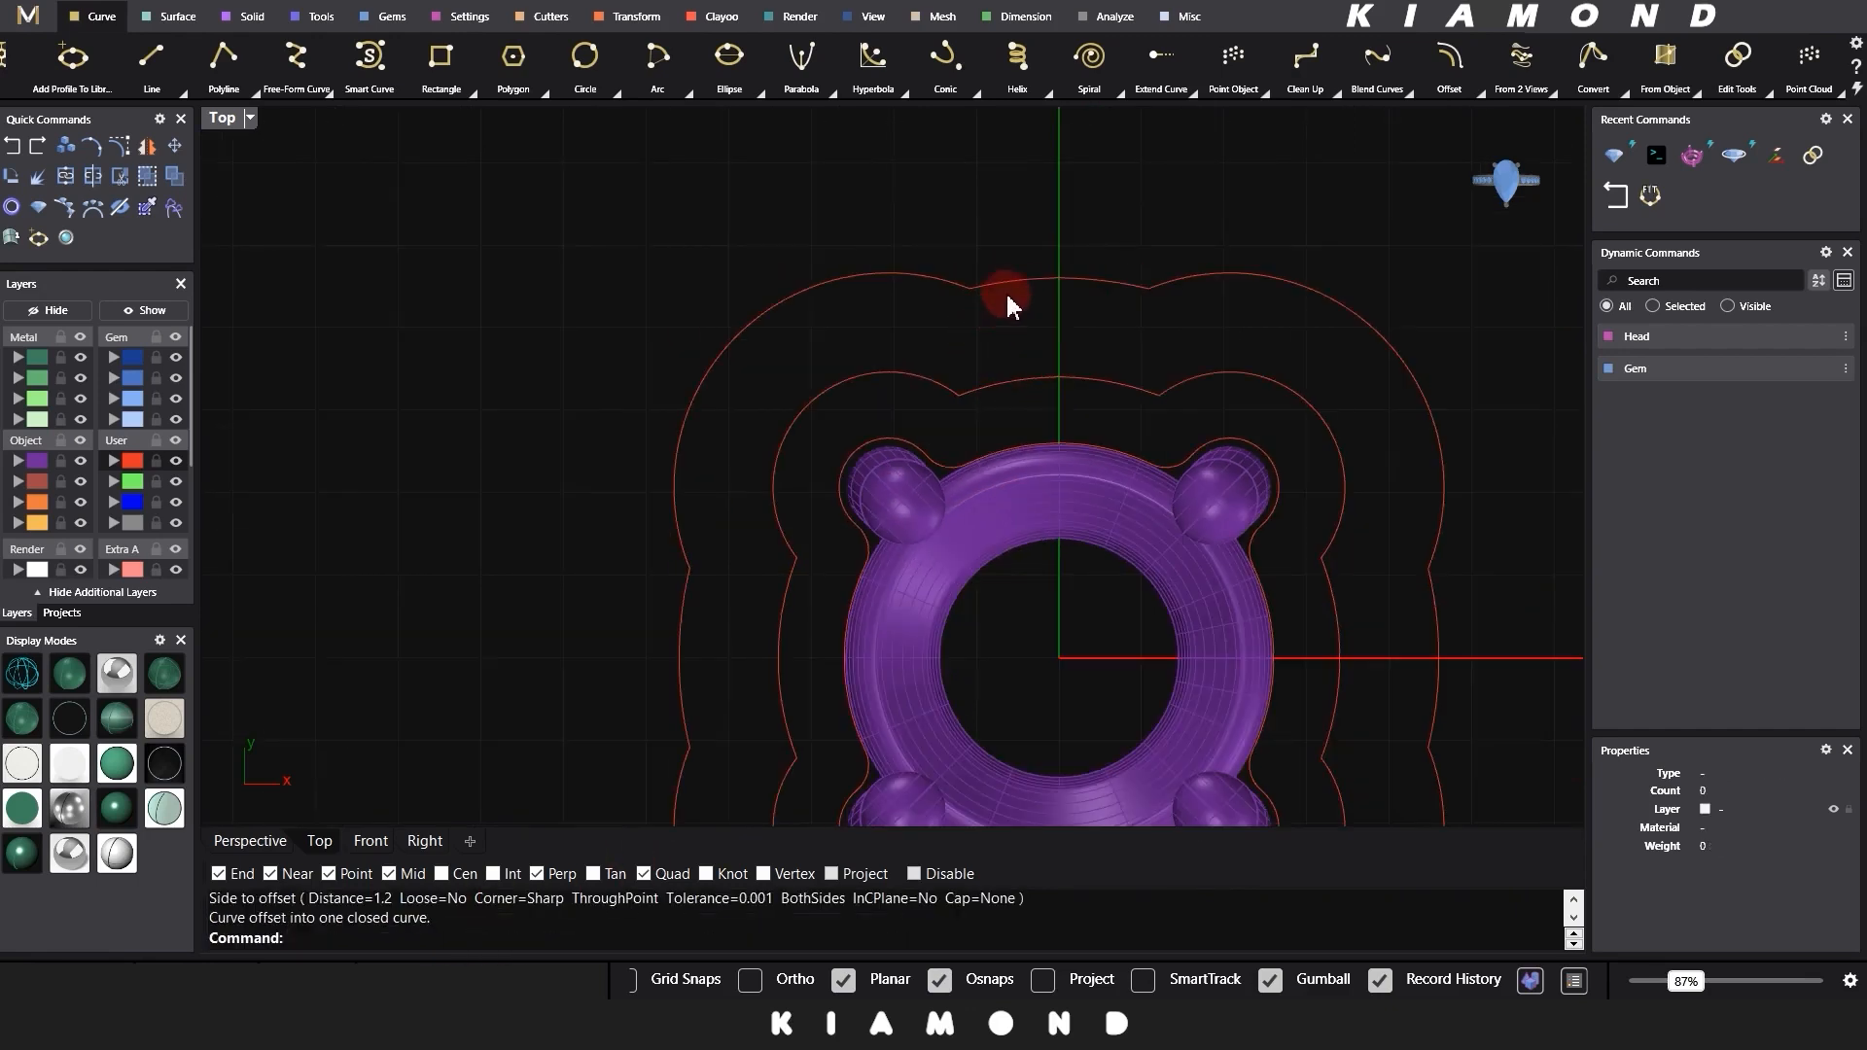
Step: Fillet the corners of the two outer offset outlines with a radius of 0.5
left_click_drag(991, 251, 900, 396)
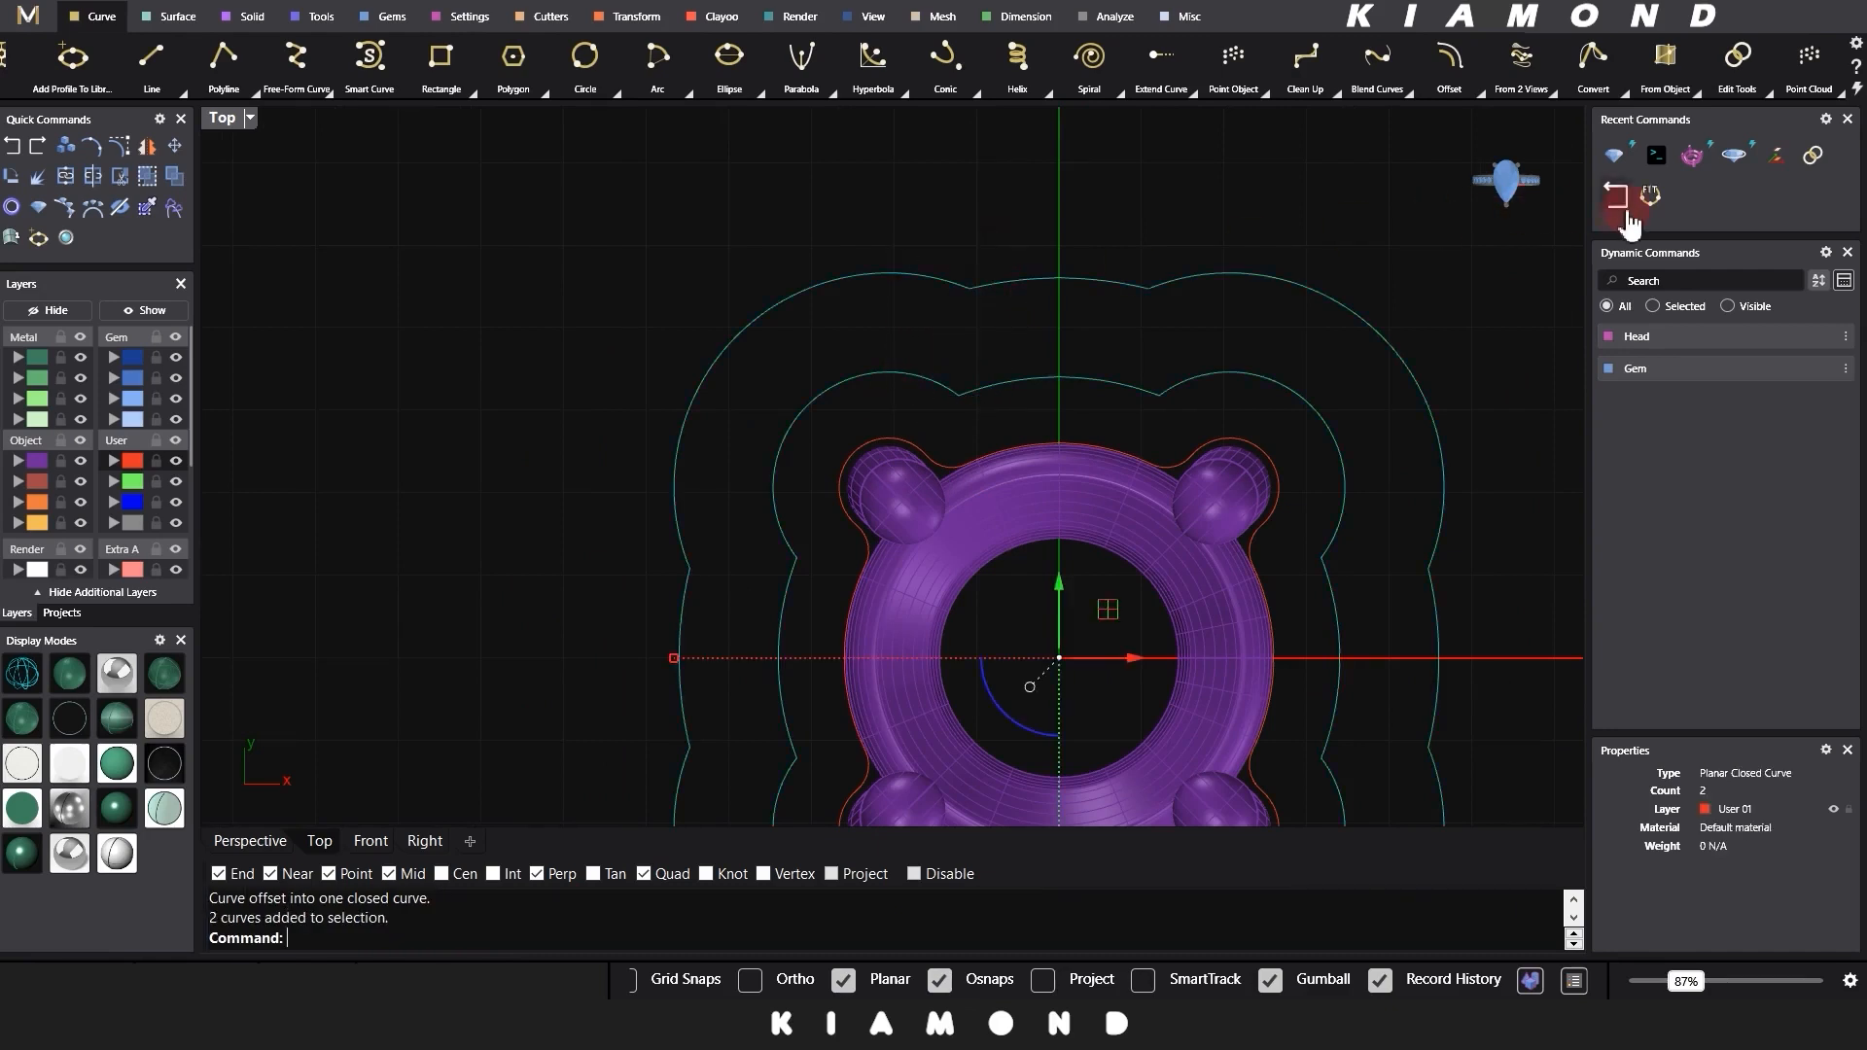
left_click(1648, 198)
right_click(1165, 208)
left_click(1164, 207)
scroll(911, 304, "down", 2)
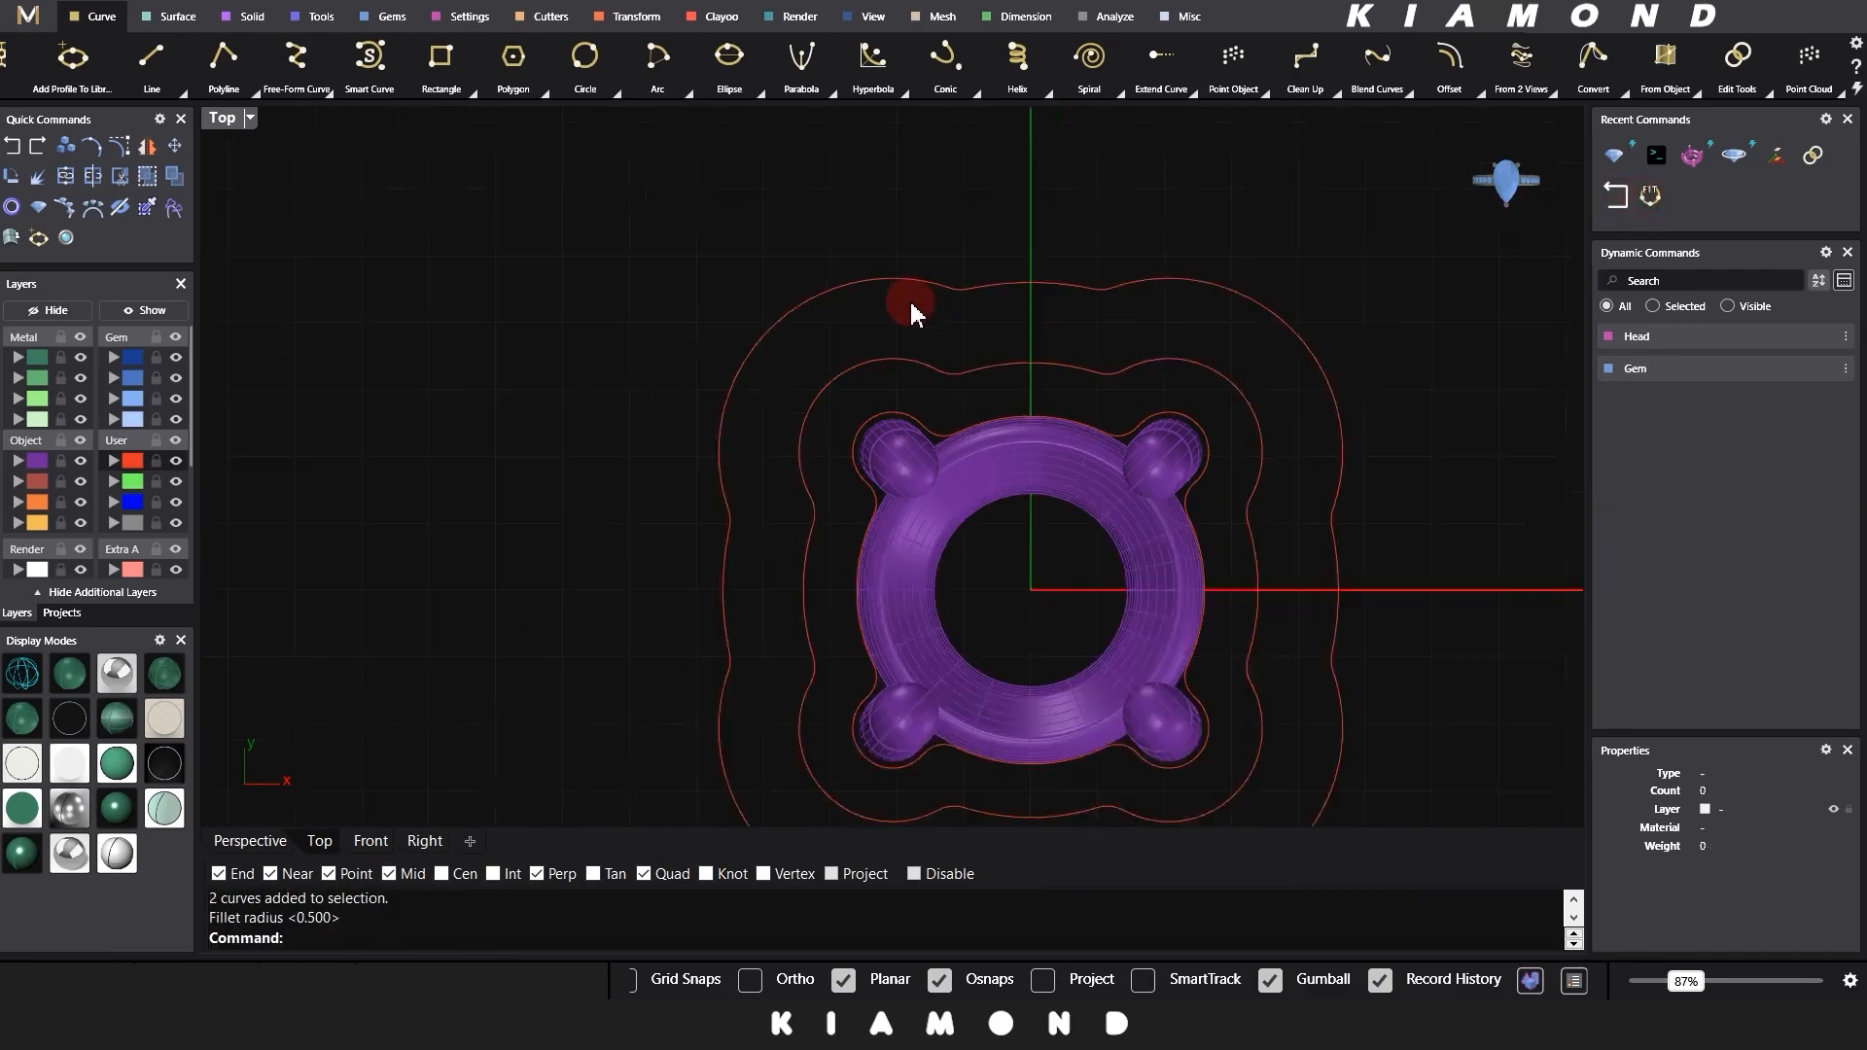
scroll(912, 313, "down", 1)
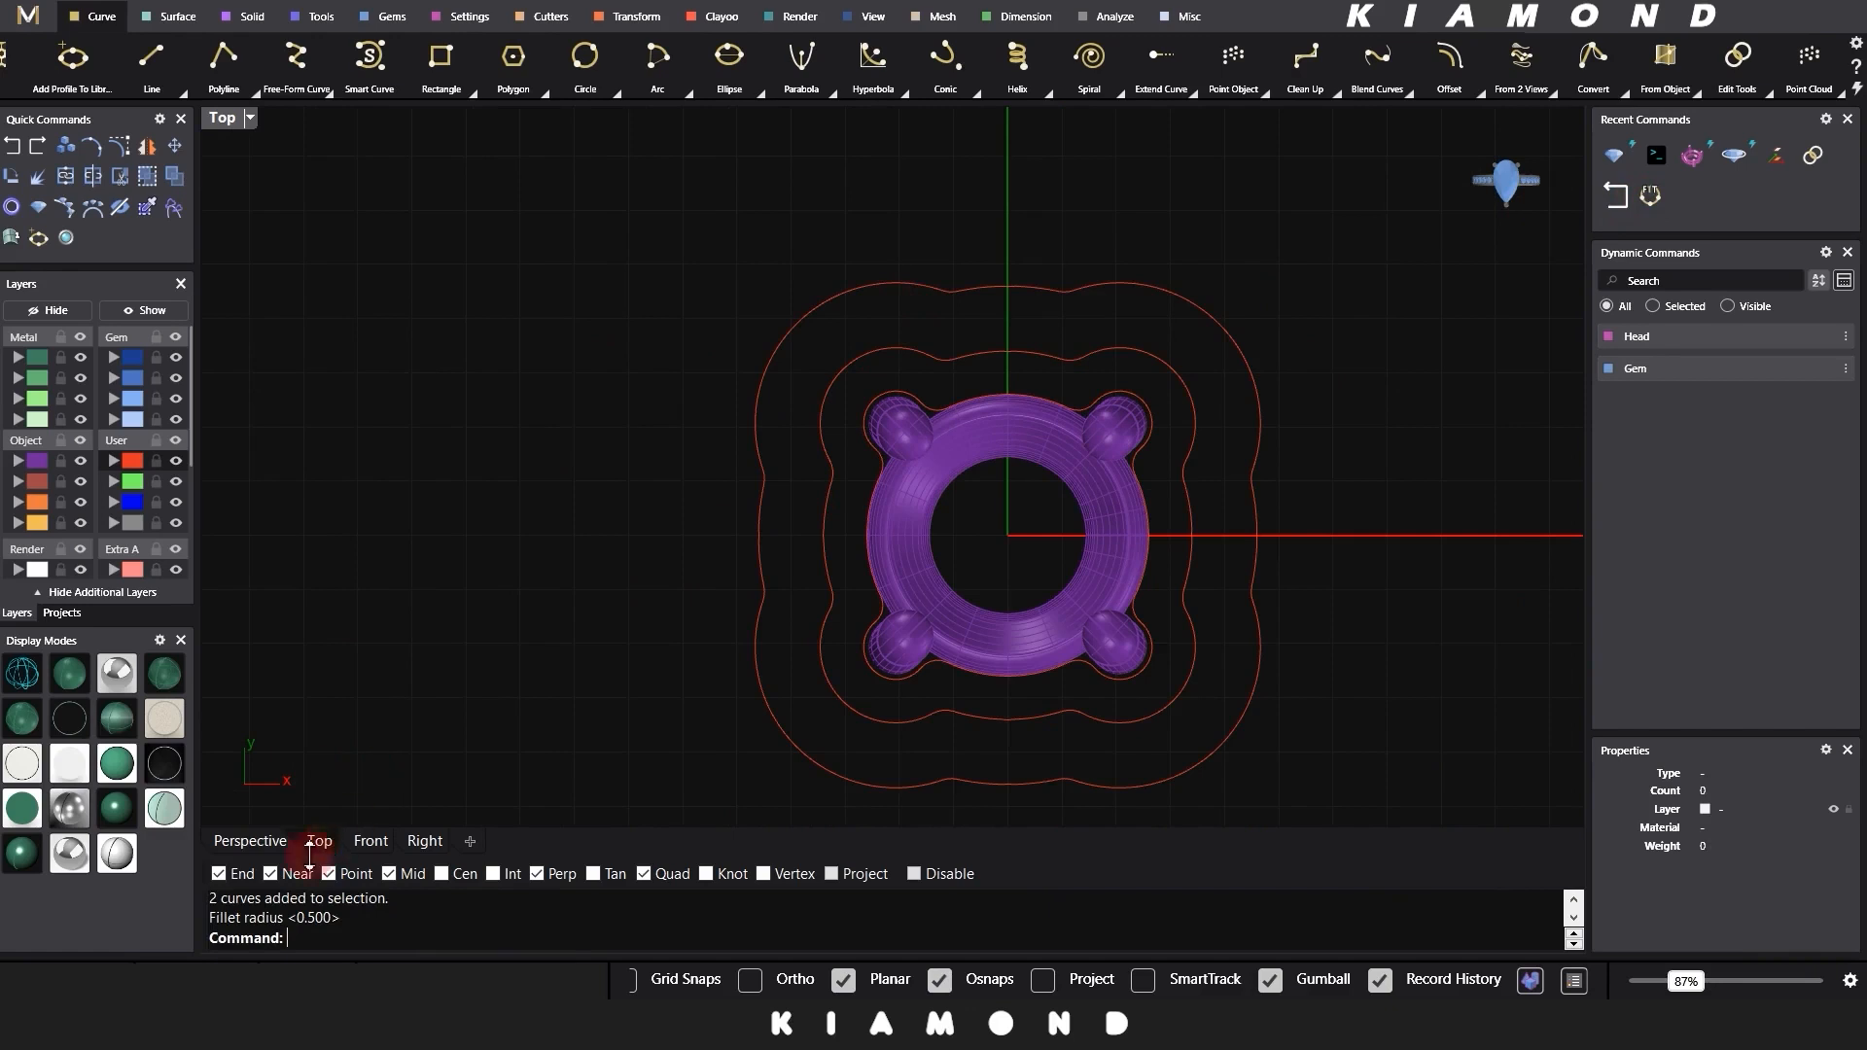
Step: Move all three outlines down together along the prongs in the perspective view
left_click(272, 860)
right_click_drag(767, 659, 775, 503)
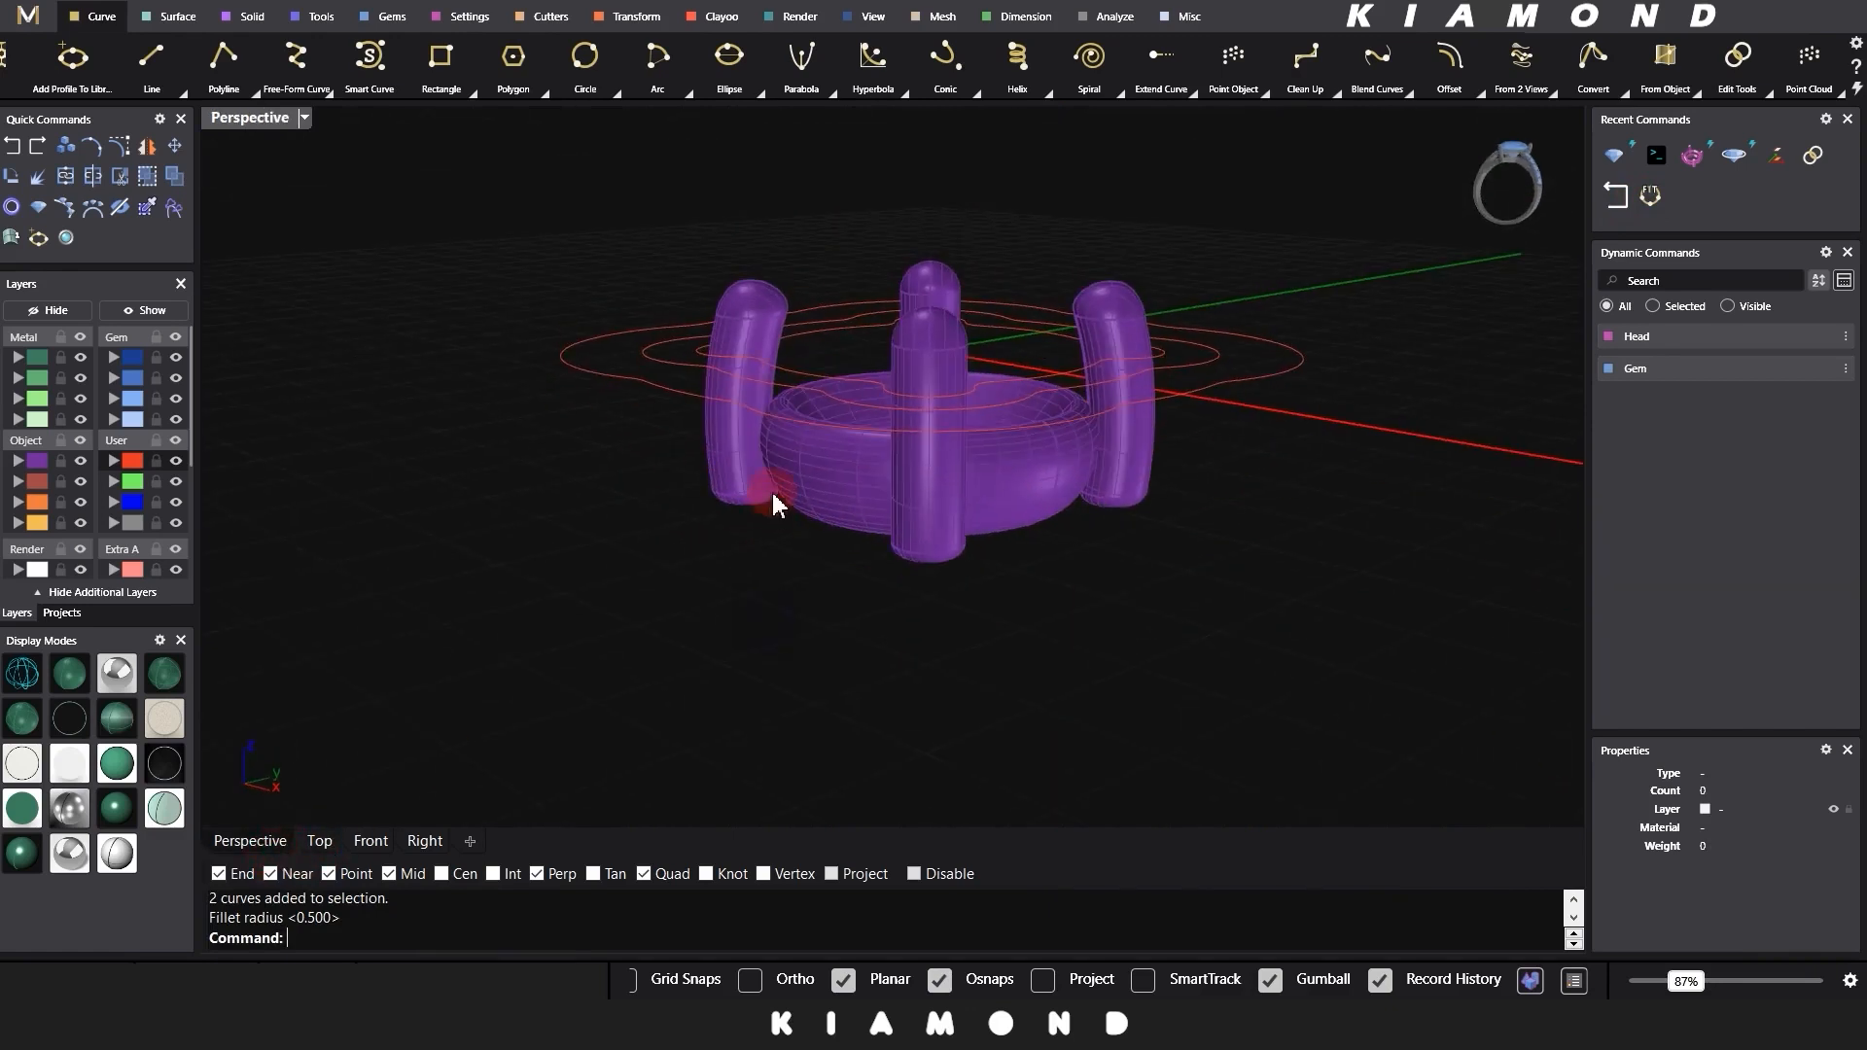
right_click_drag(815, 412, 710, 348)
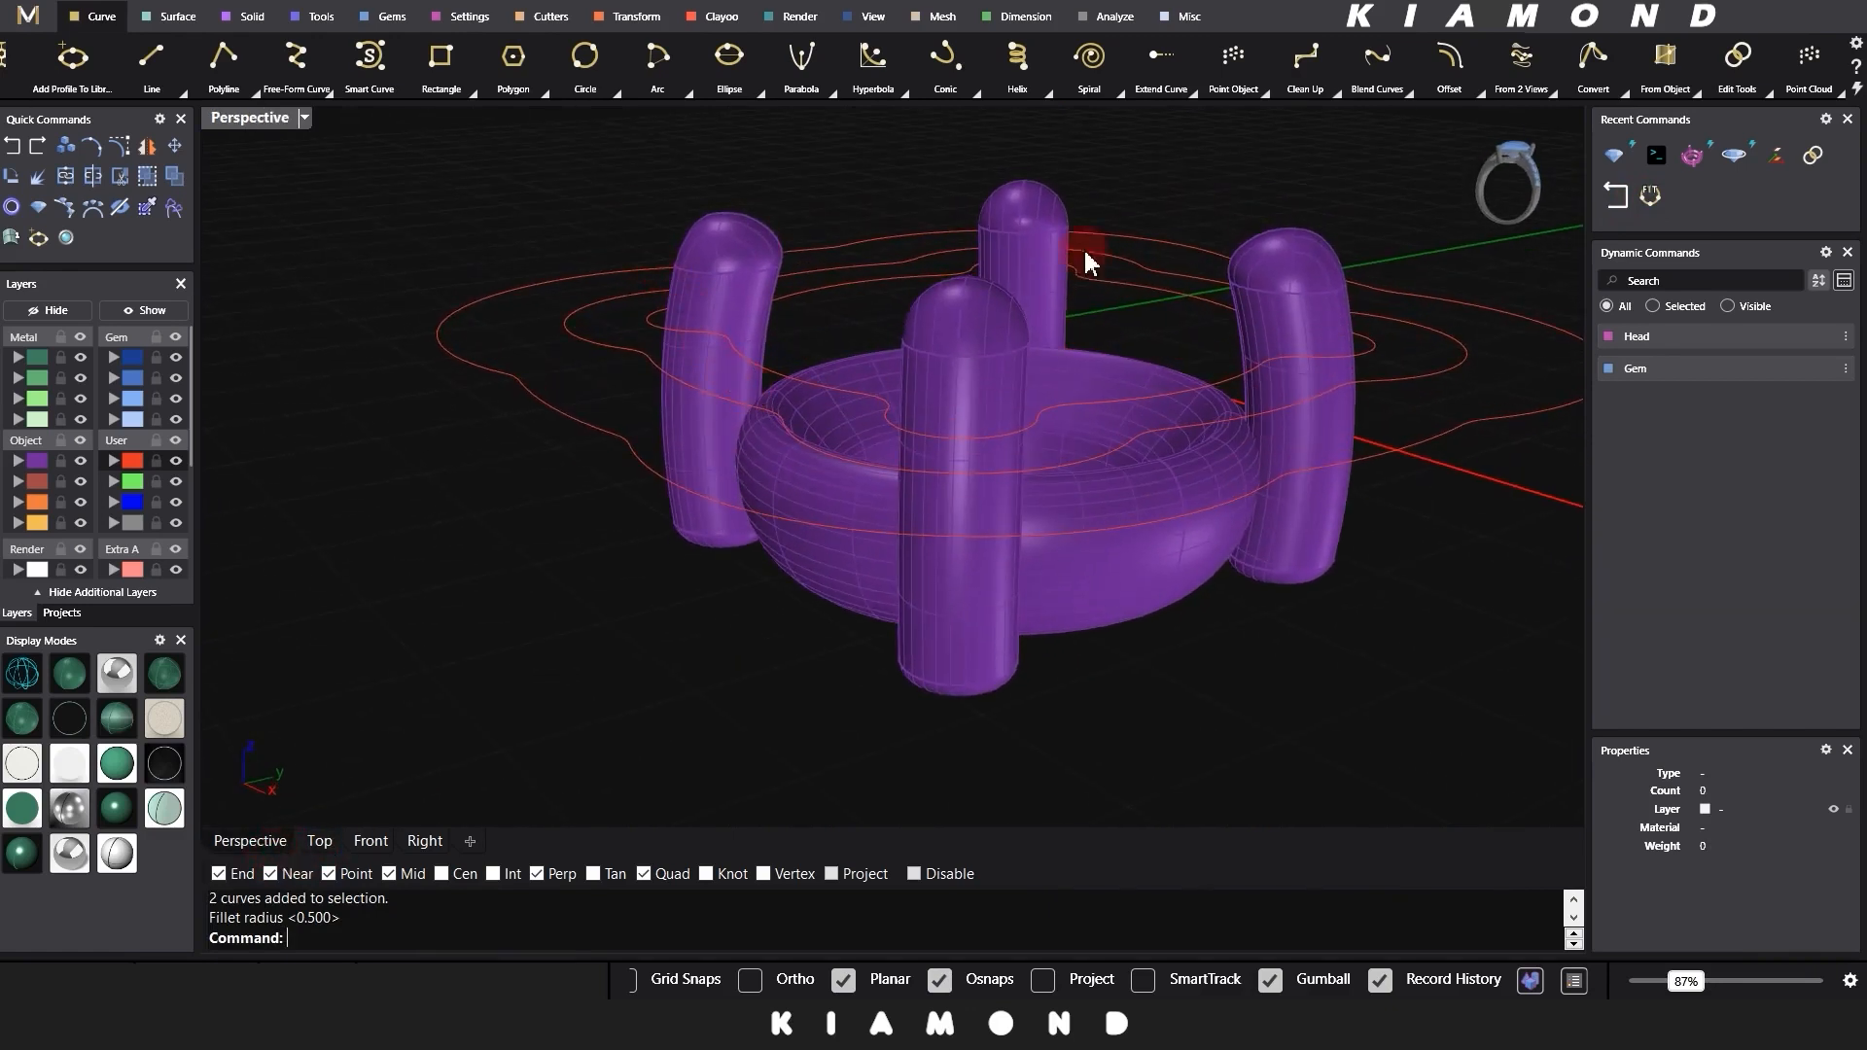
left_click_drag(1471, 259, 1375, 356)
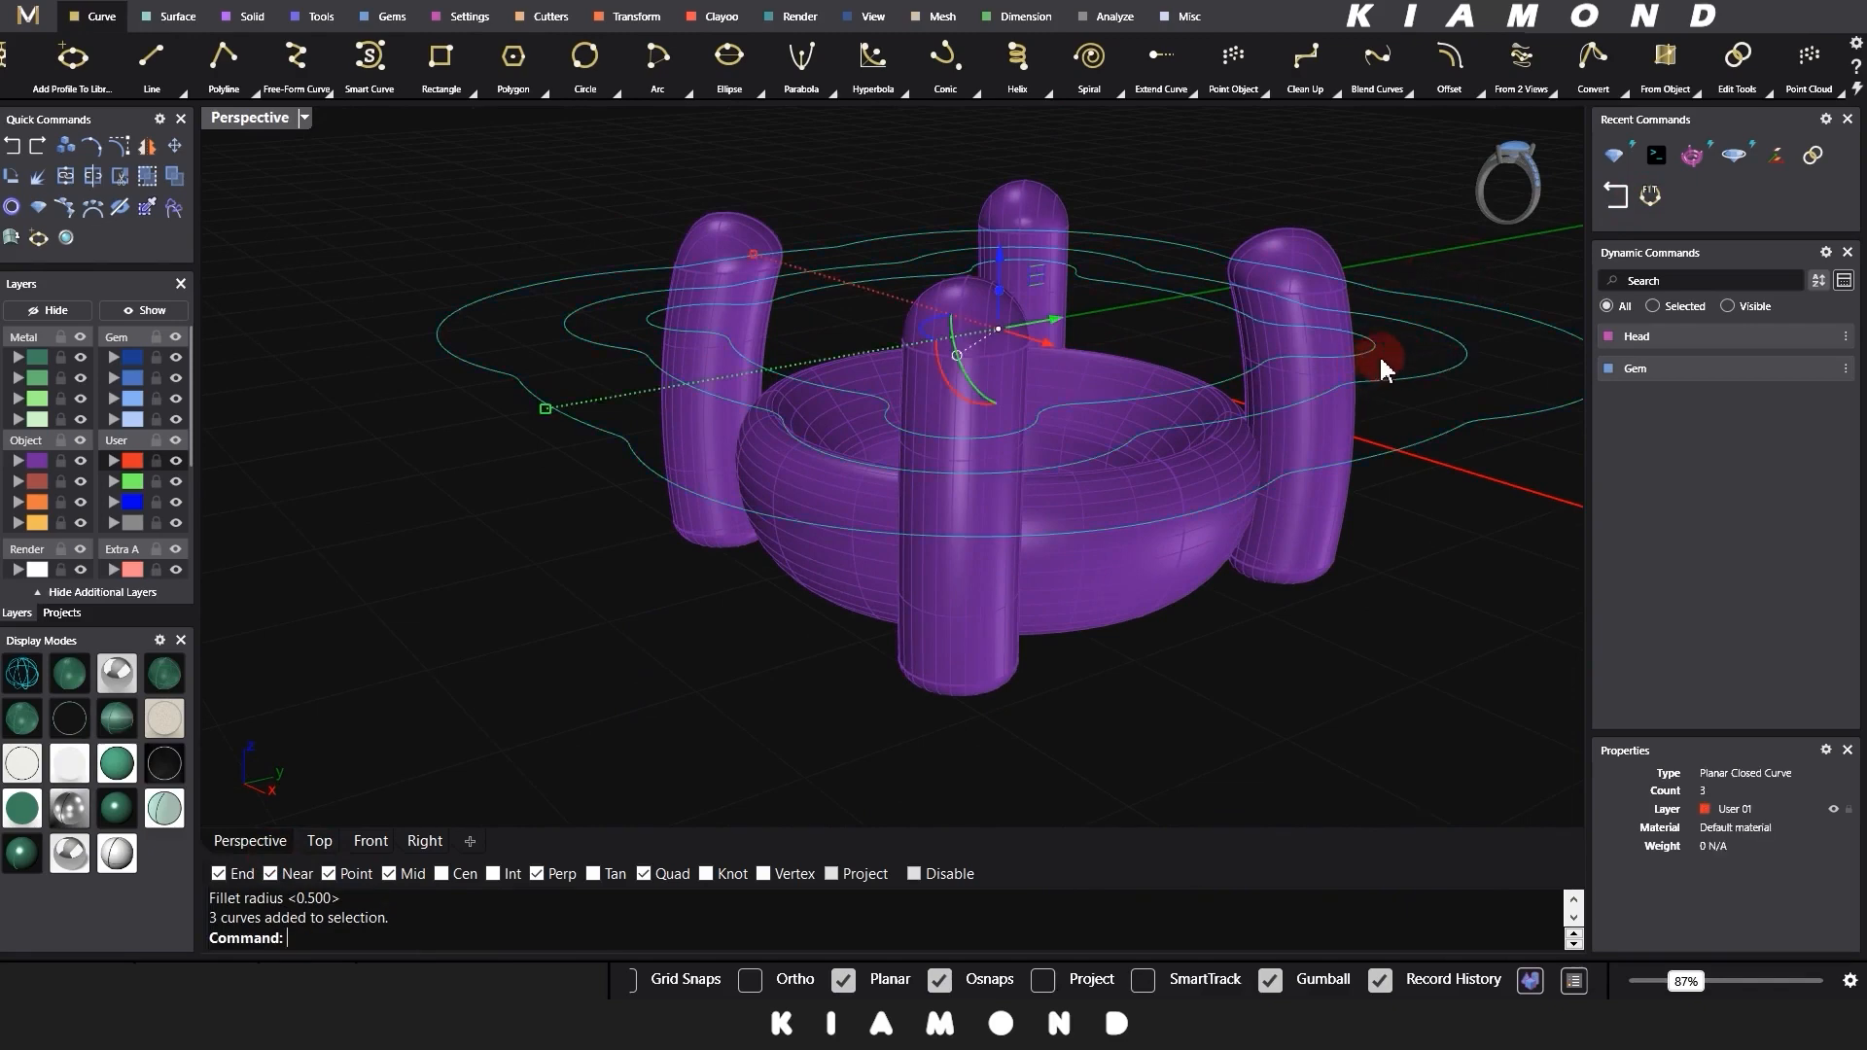
right_click_drag(1375, 356, 1206, 302)
left_click_drag(905, 220, 918, 361)
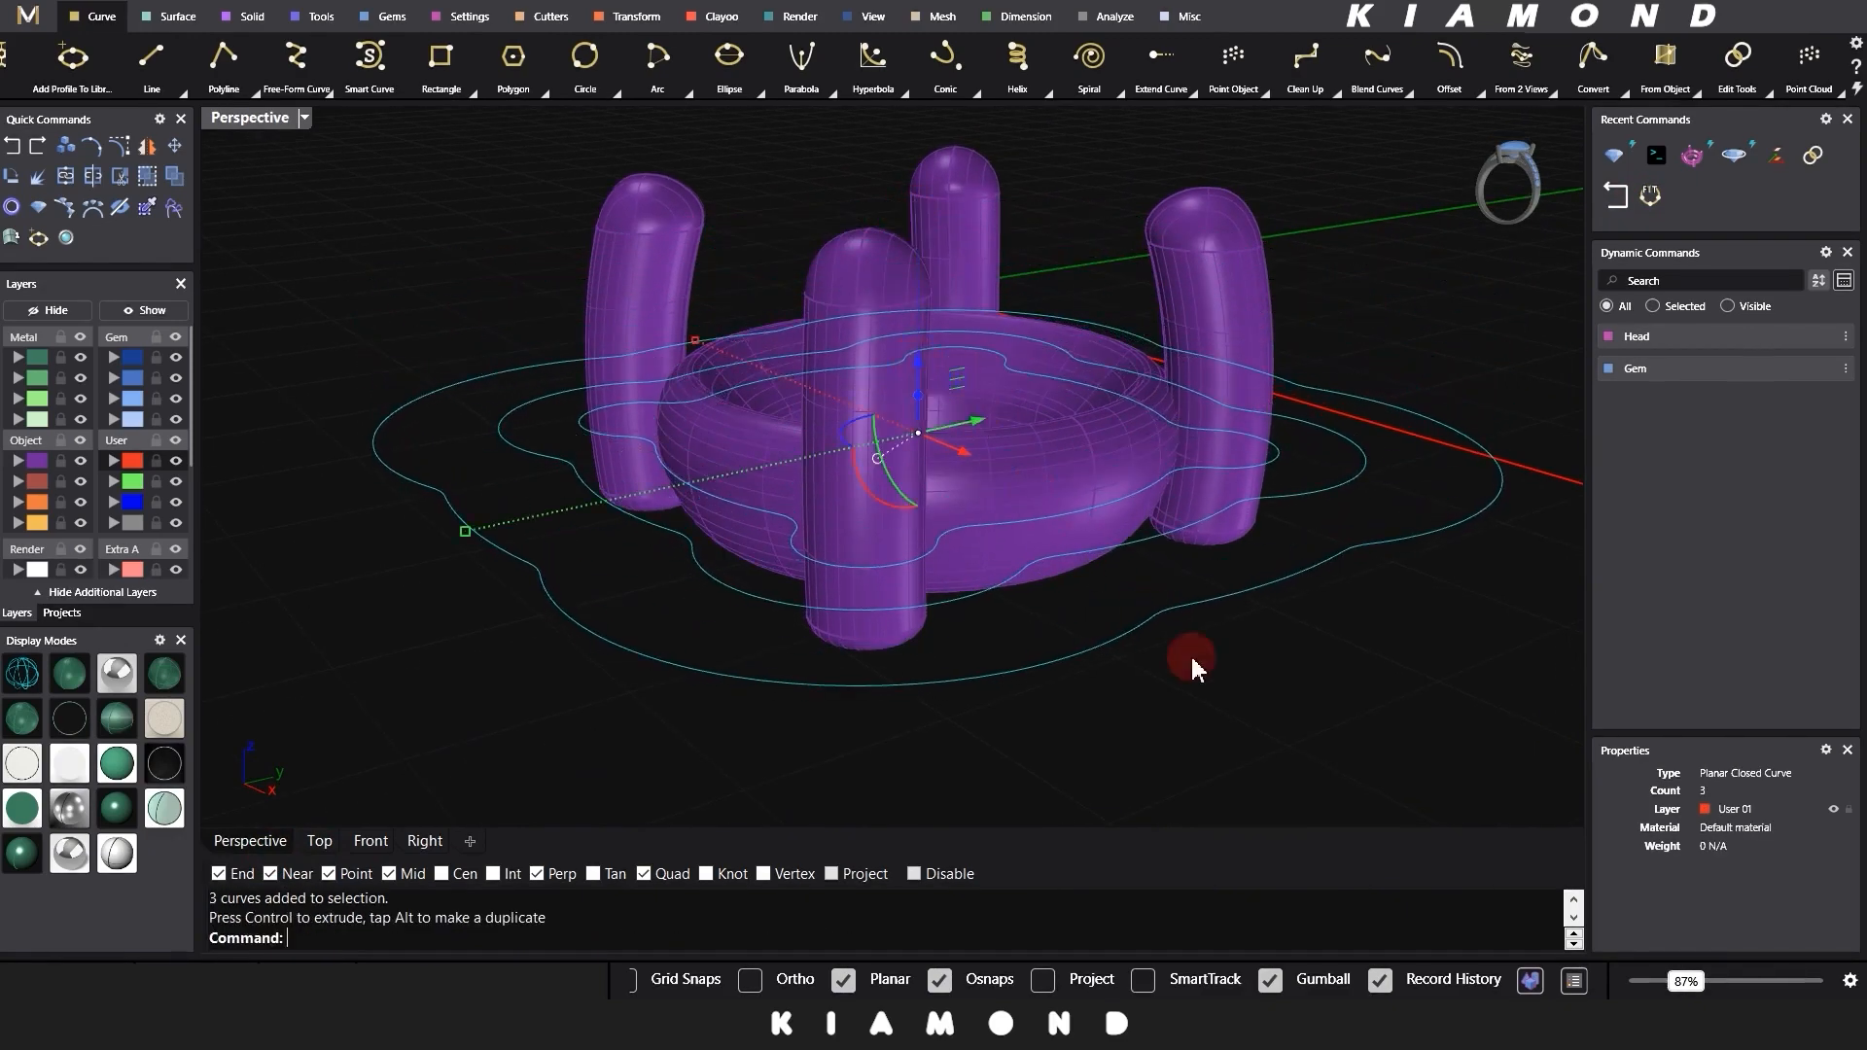
left_click(1192, 663)
Step: Create a planar surface between the inner and middle outlines around the head
right_click_drag(1225, 695, 1206, 564)
scroll(1205, 564, "up", 3)
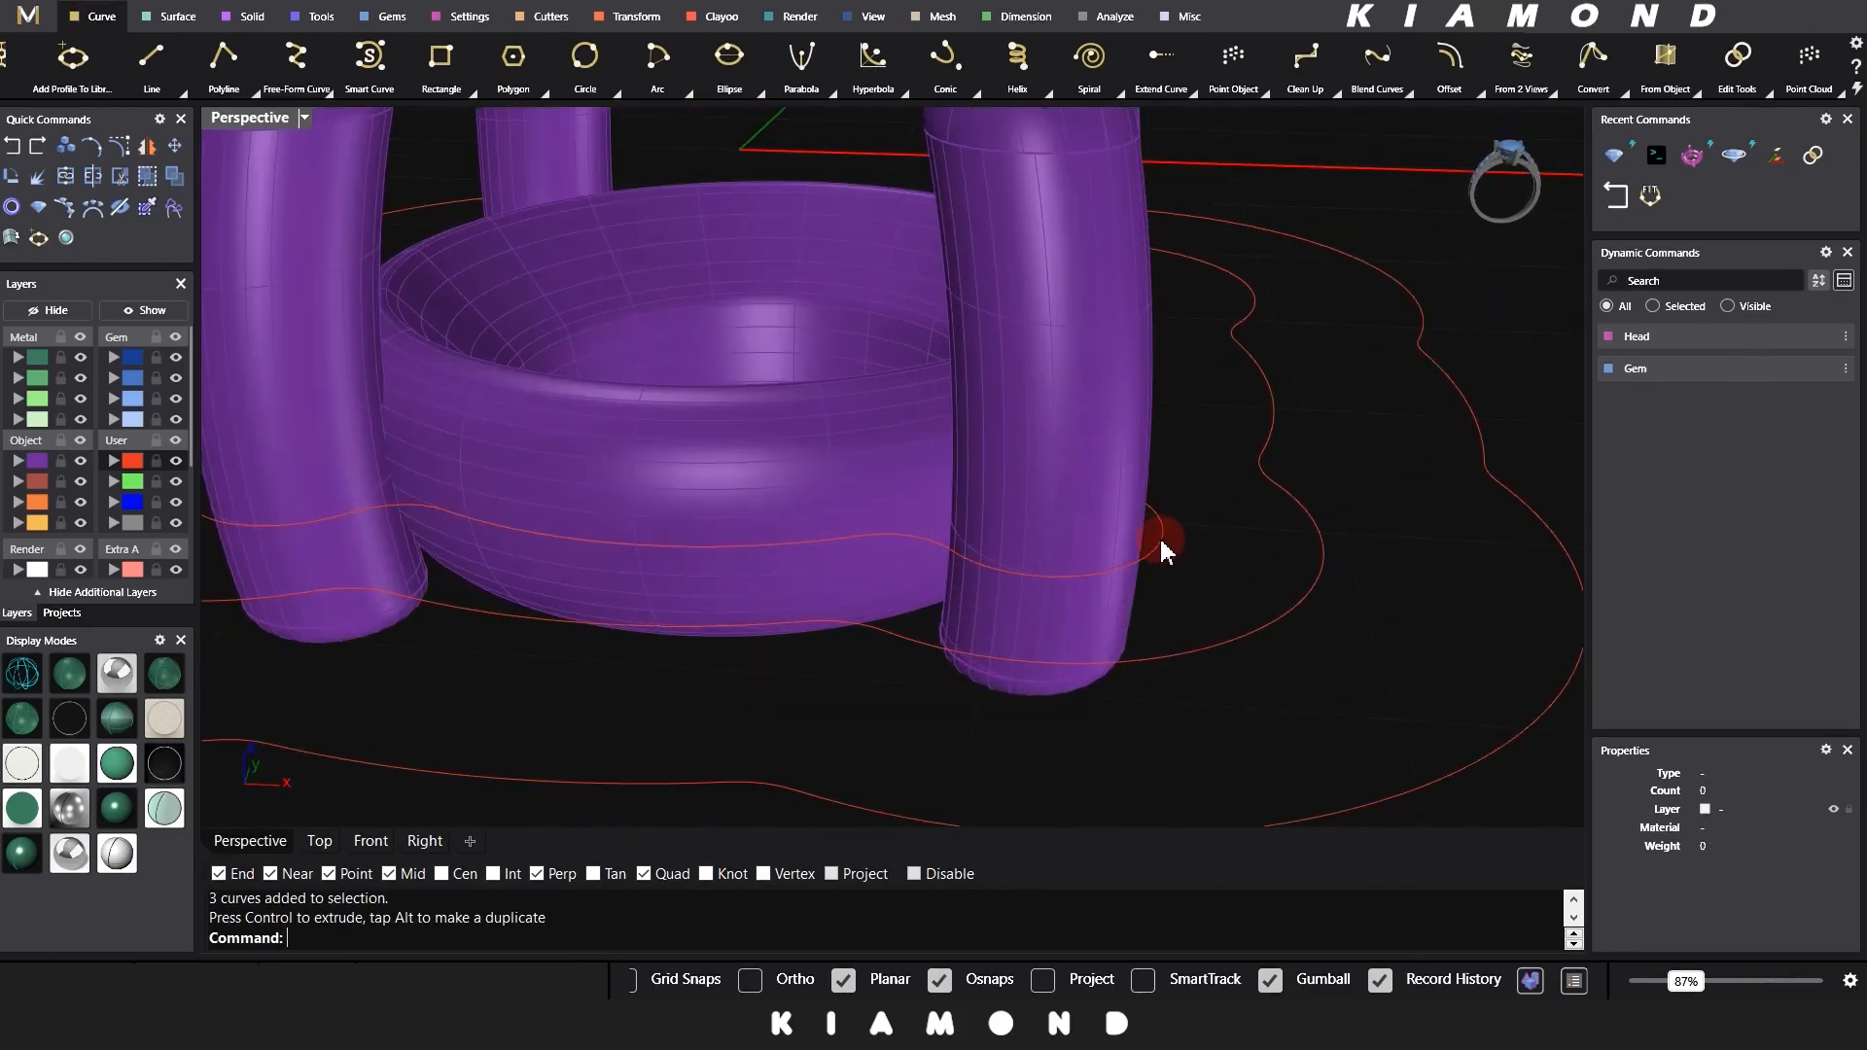
left_click(1166, 548)
left_click(1324, 425)
scroll(1324, 427, "down", 5)
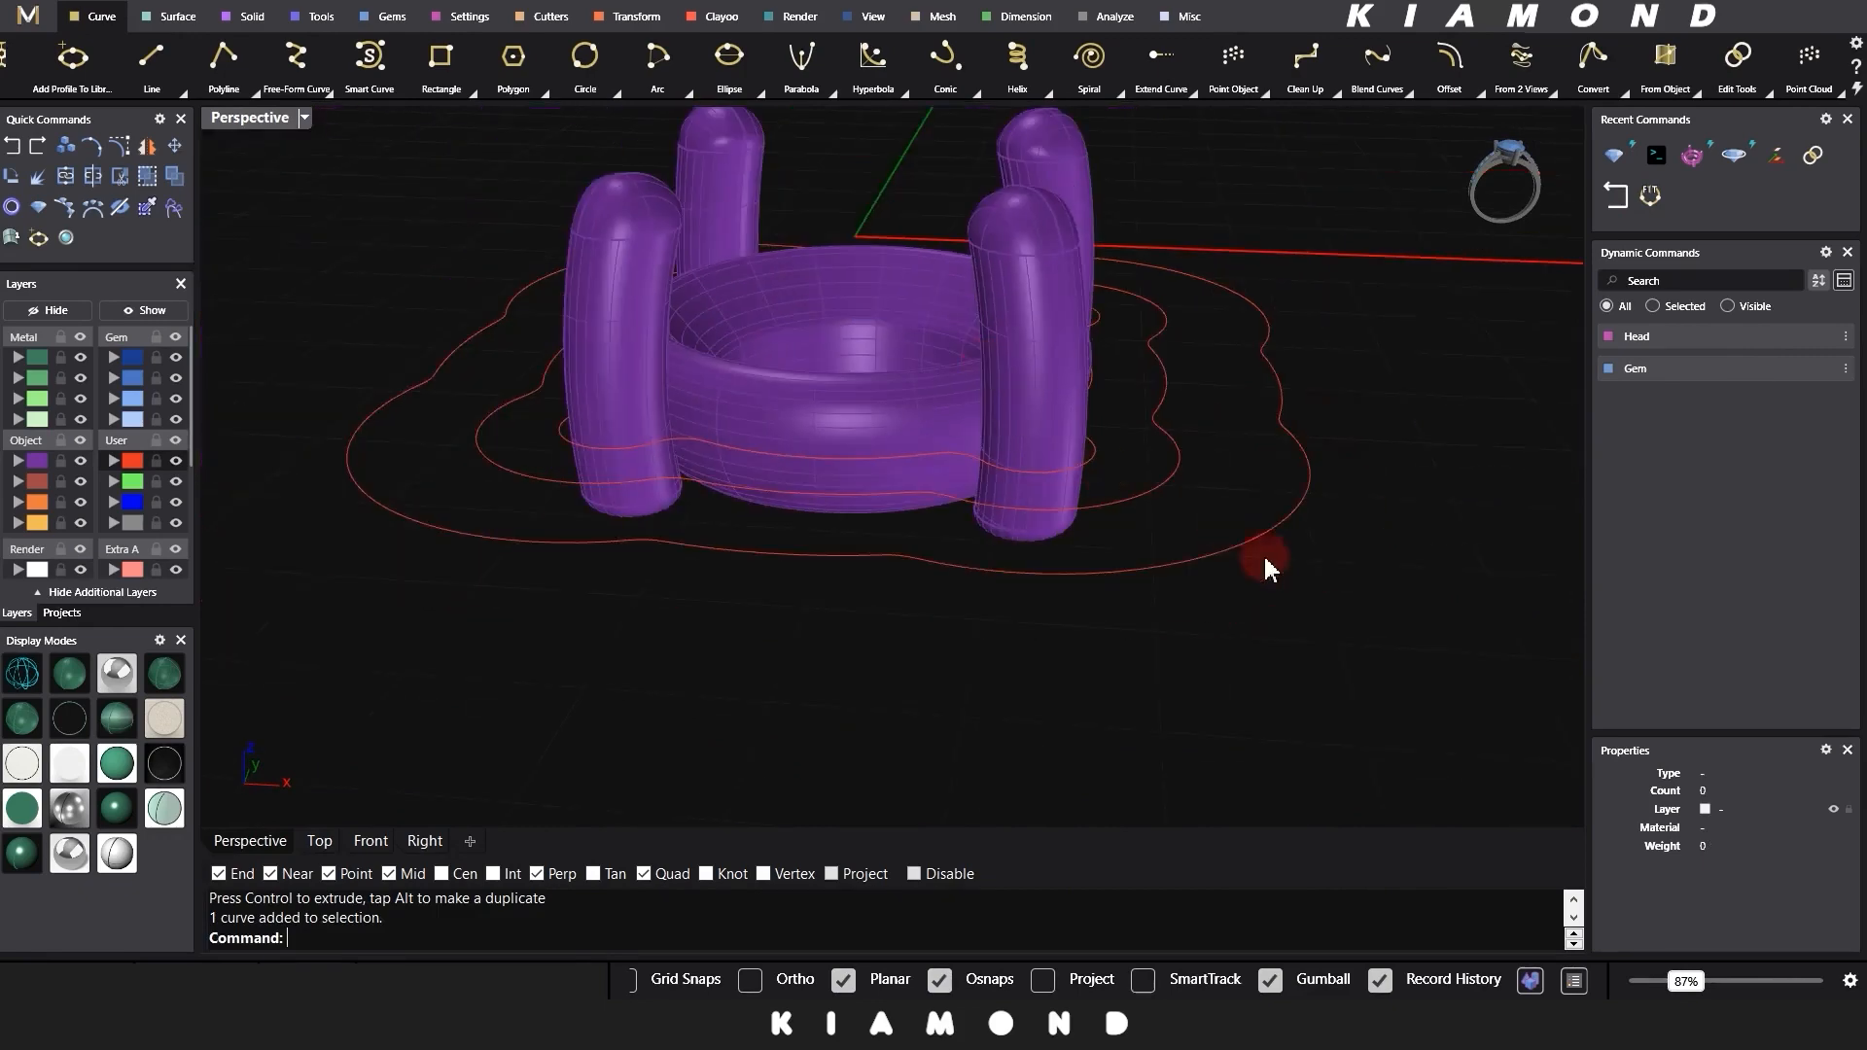
right_click_drag(1265, 573, 1179, 513)
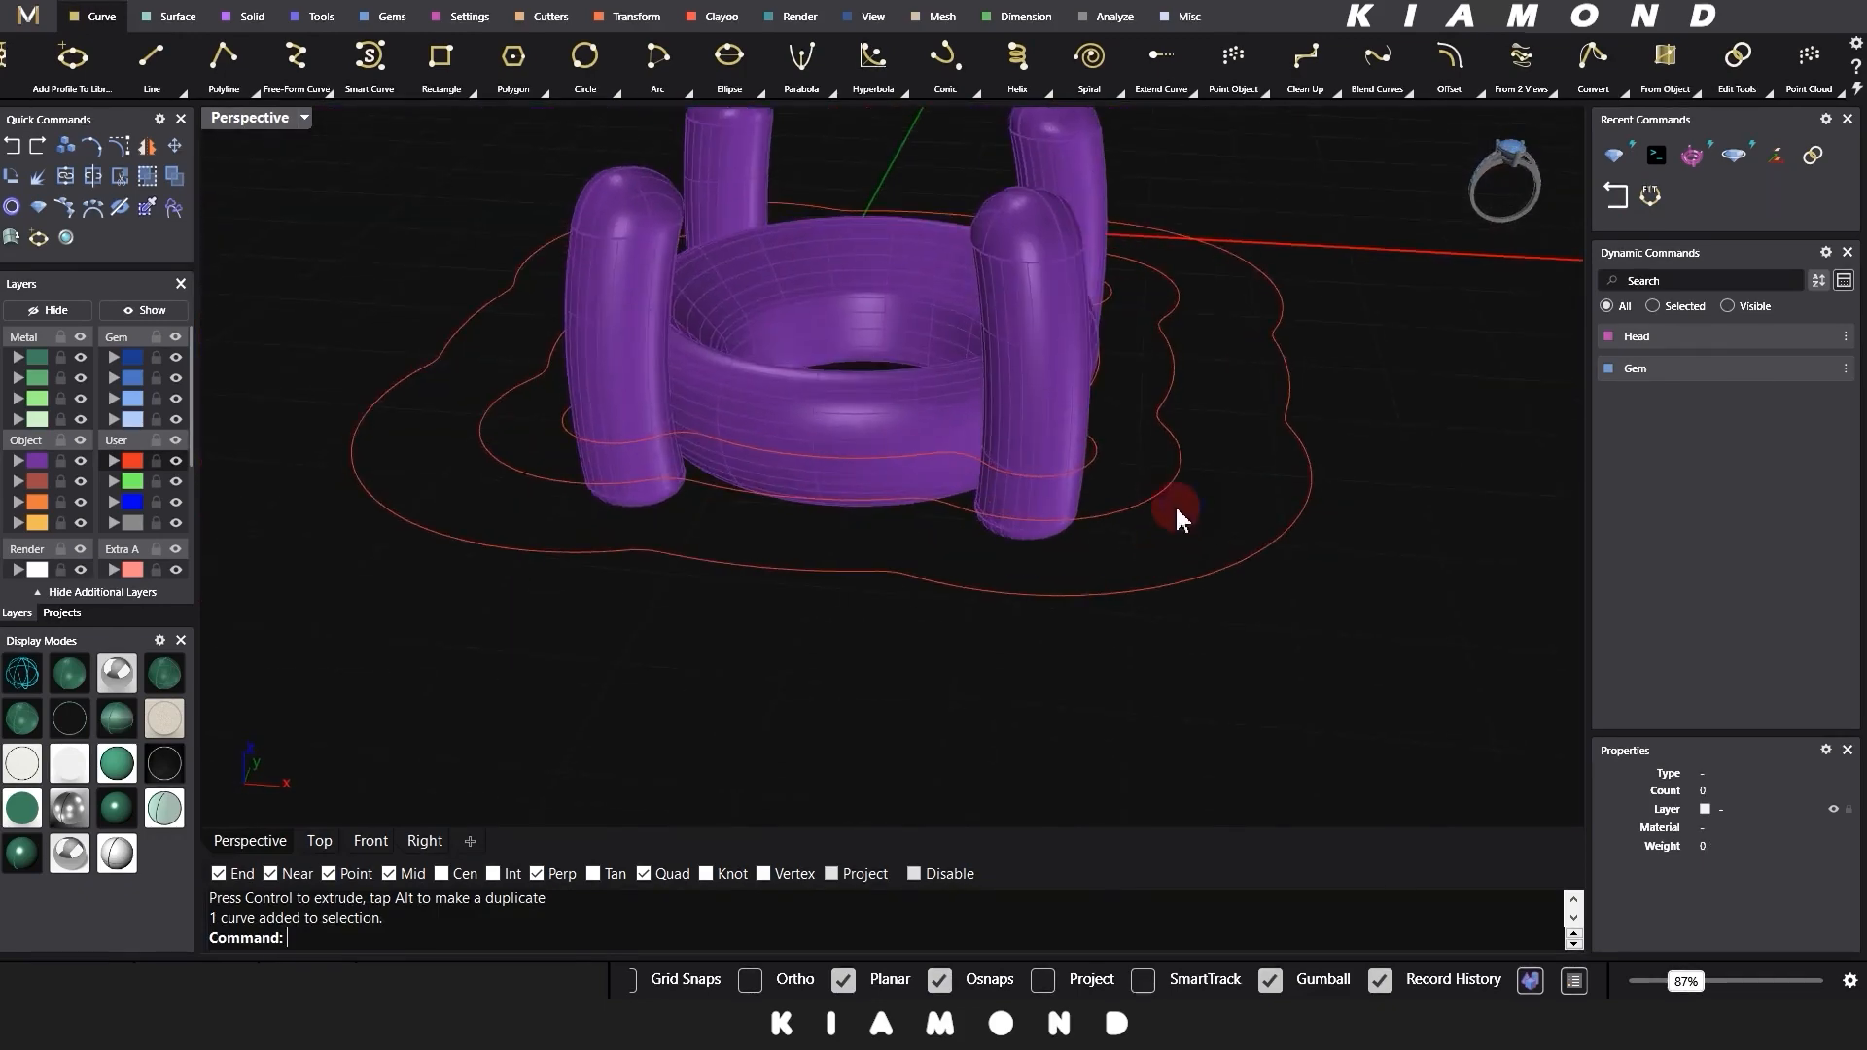
scroll(1206, 467, "up", 3)
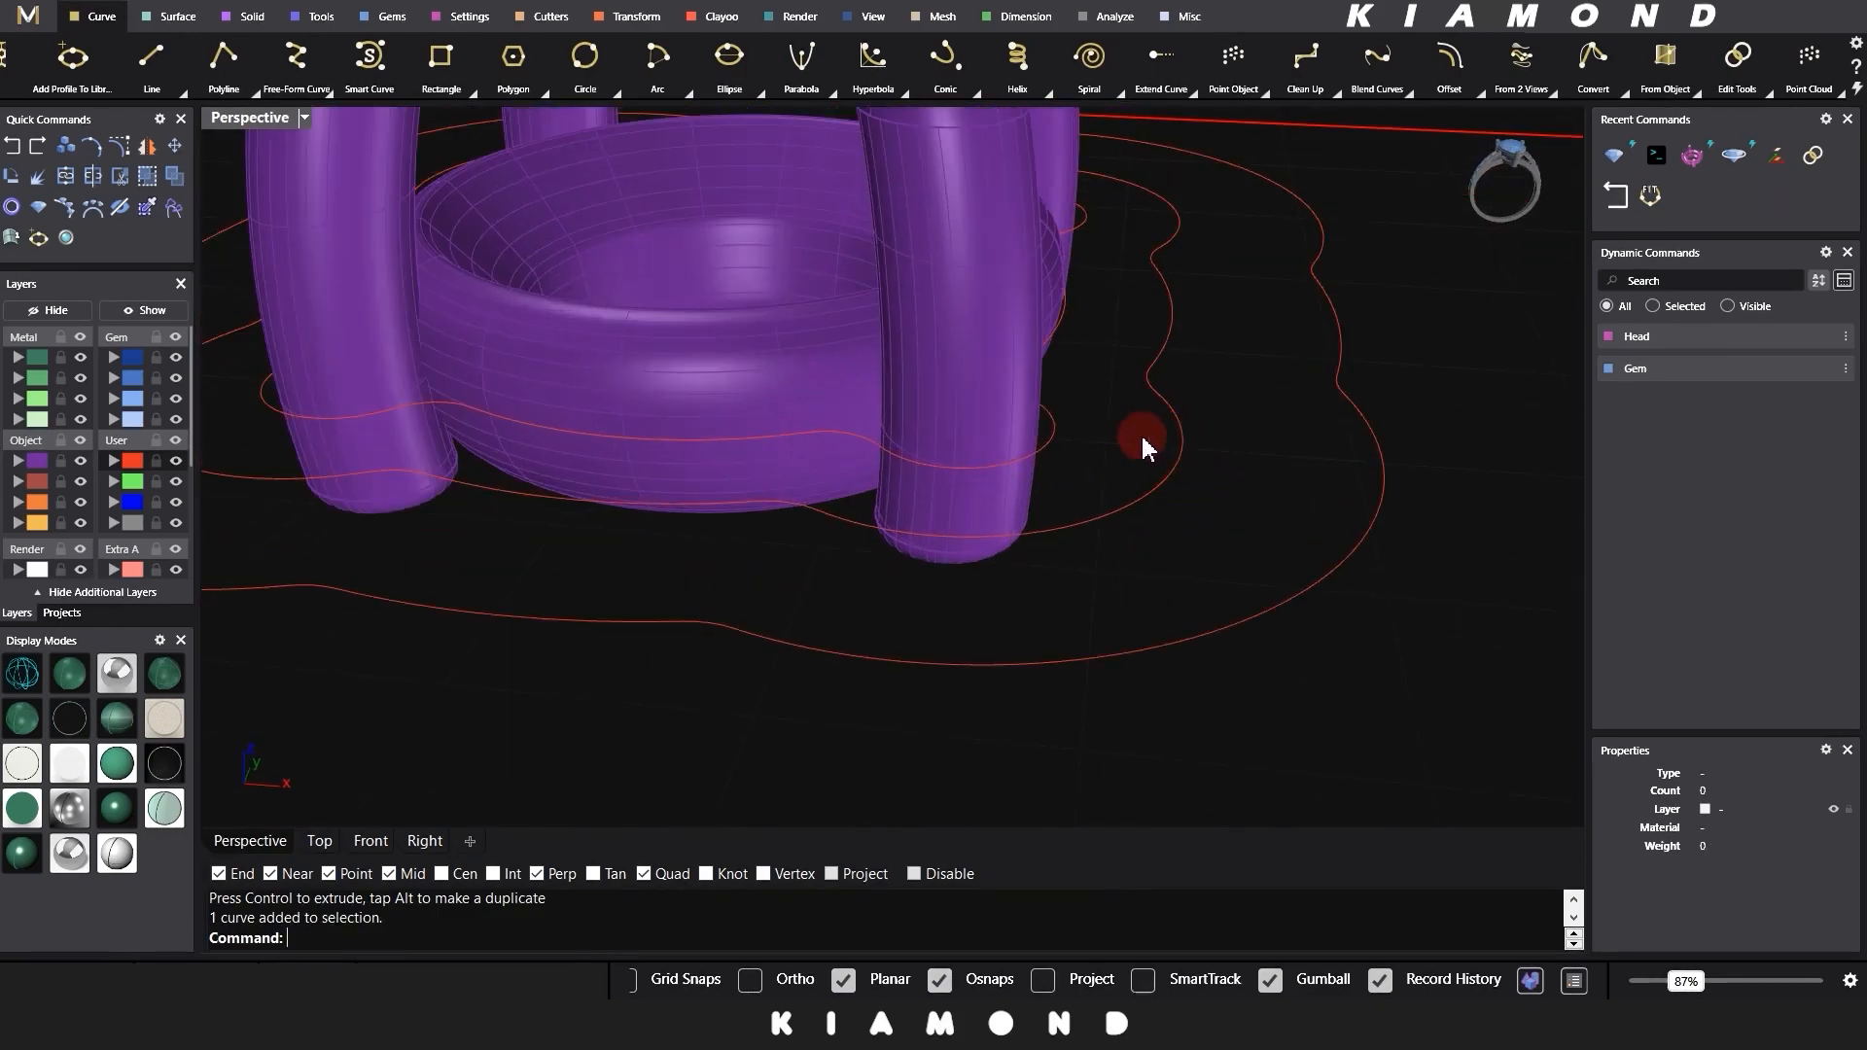
left_click(1063, 437)
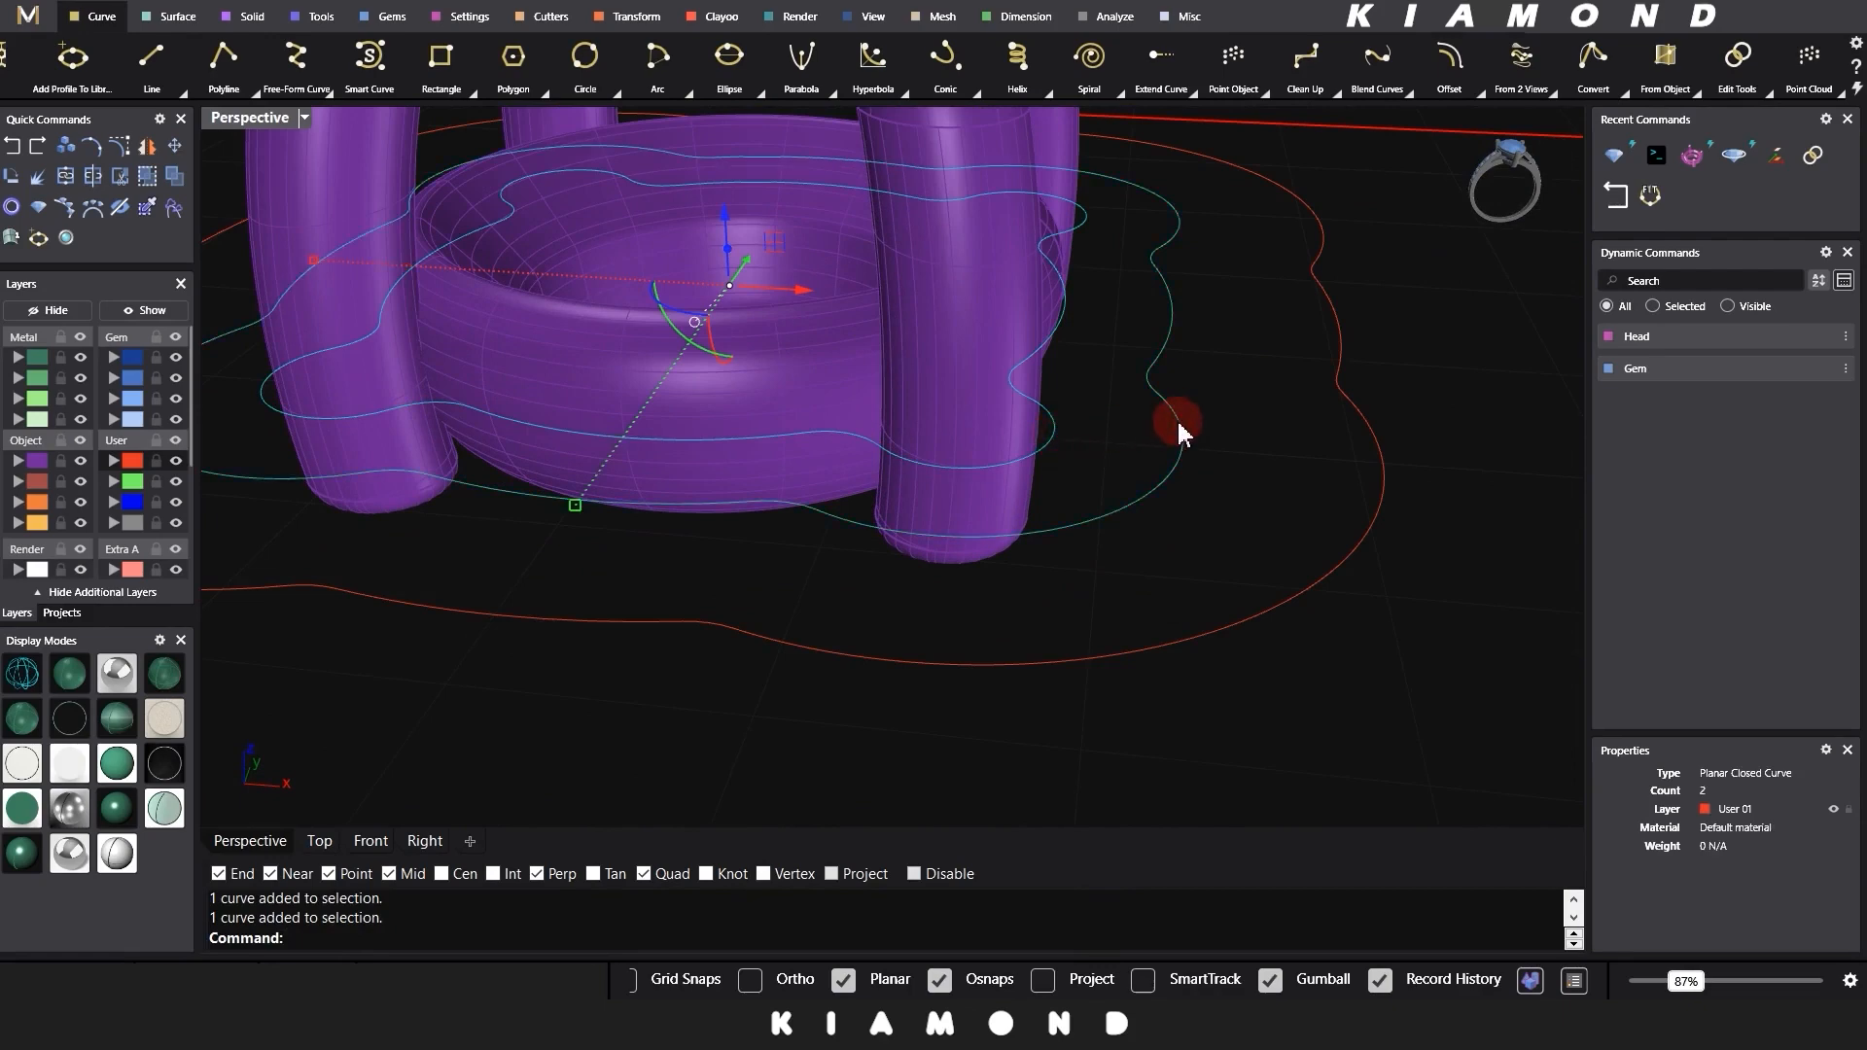
key("F6")
Step: Select both the middle and outer outline curves, leaving out the planar surface that shares the middle edge
left_click(1180, 418)
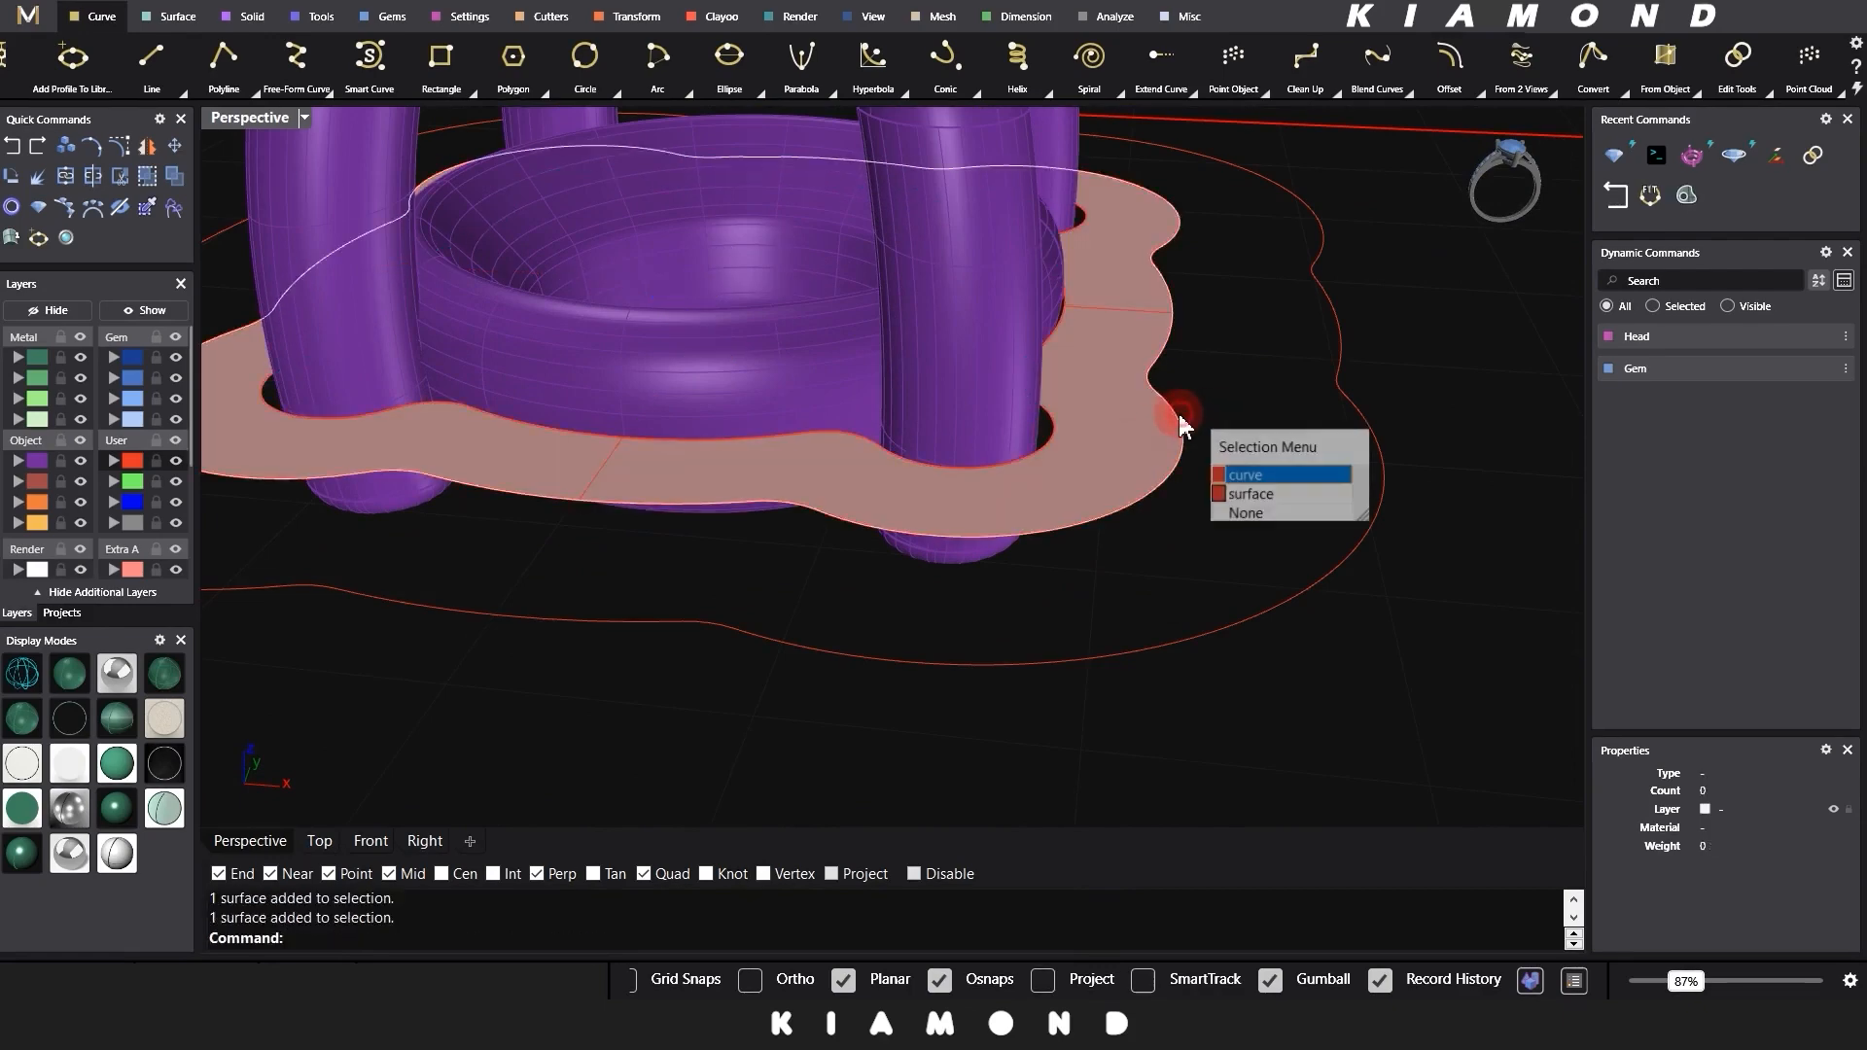
right_click(1179, 417)
right_click_drag(1180, 417, 1182, 395)
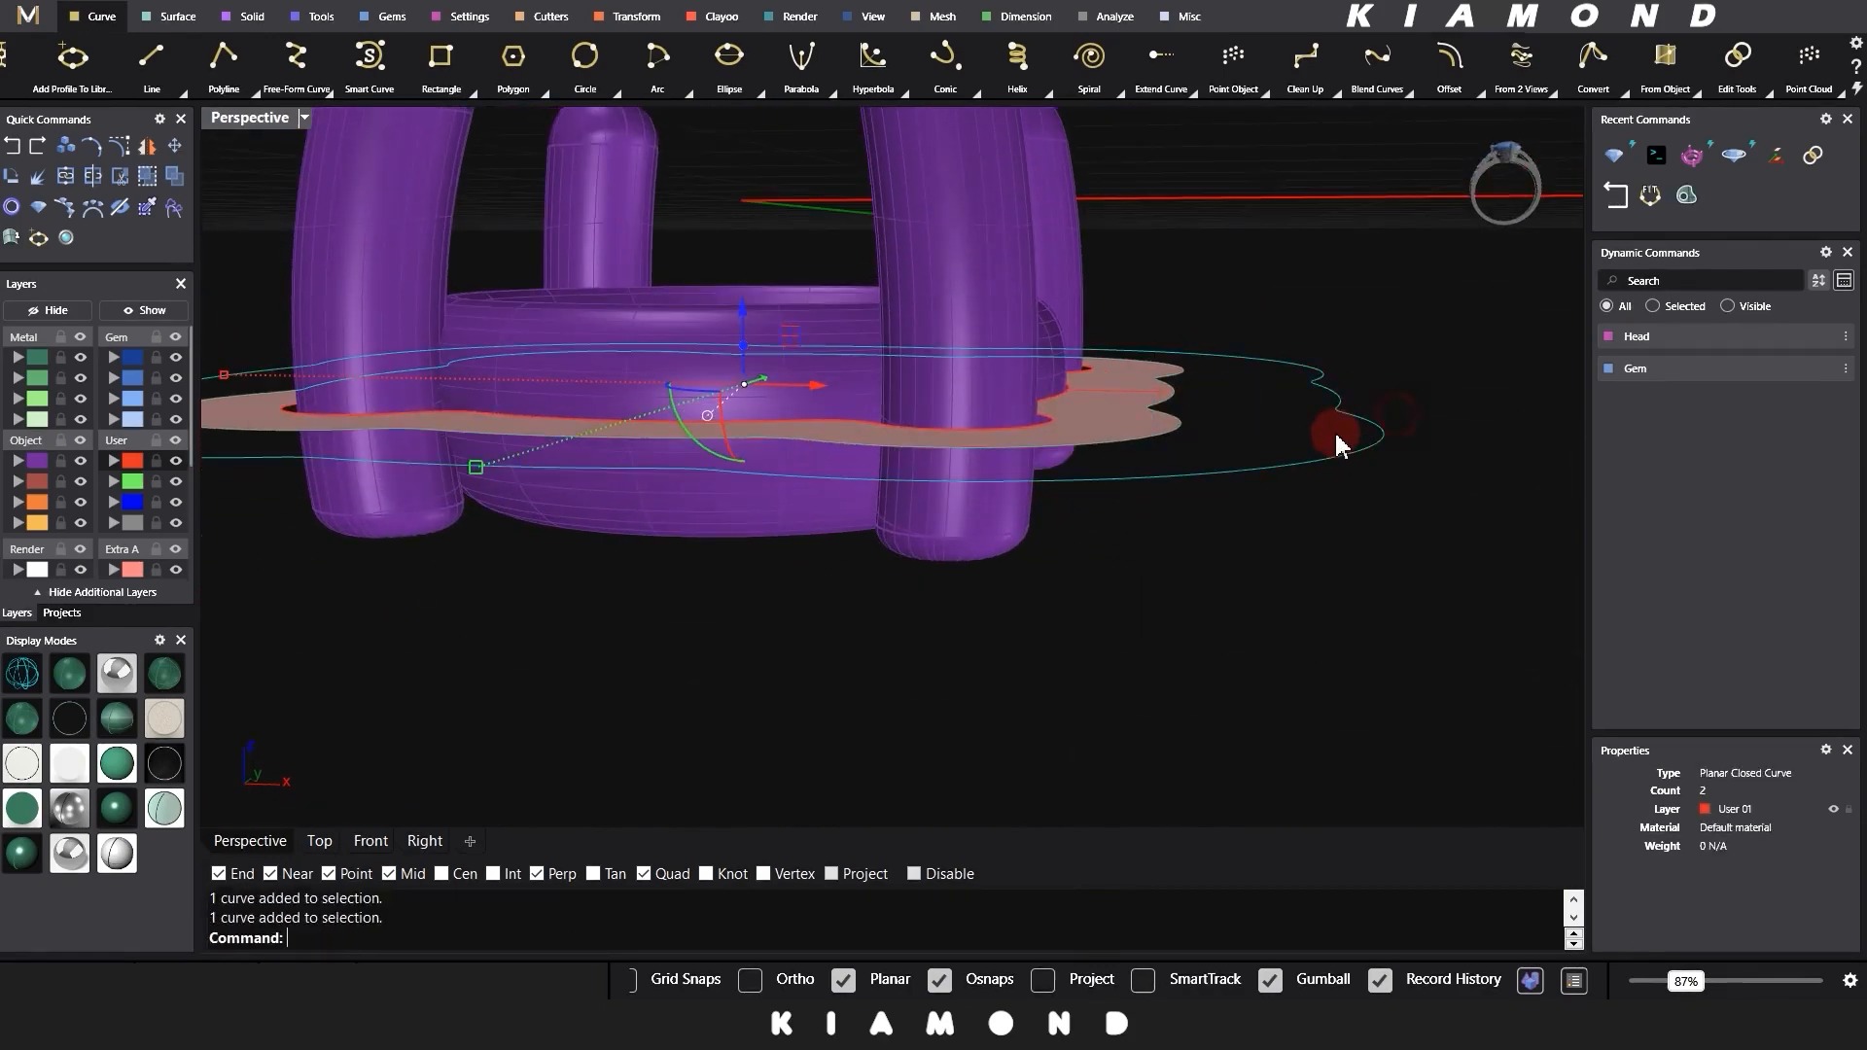
key("ctrl+z")
left_click(742, 314)
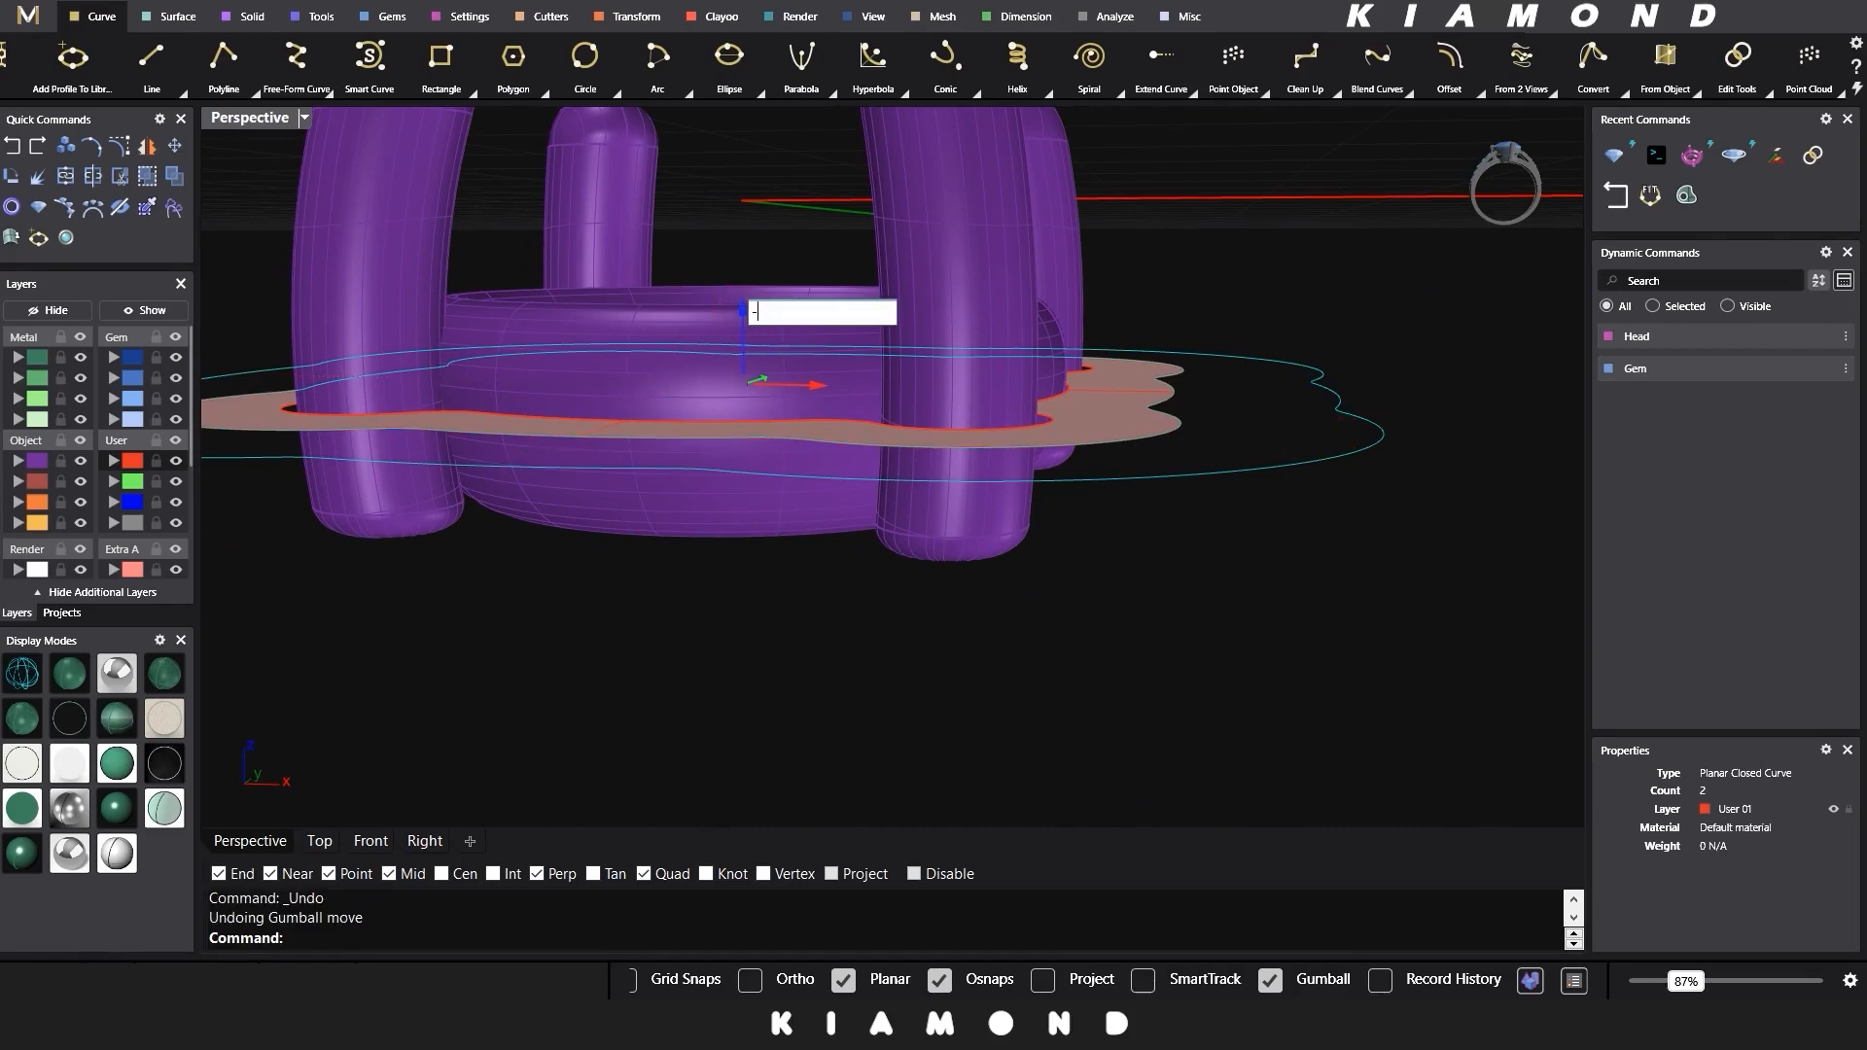
left_click(742, 308)
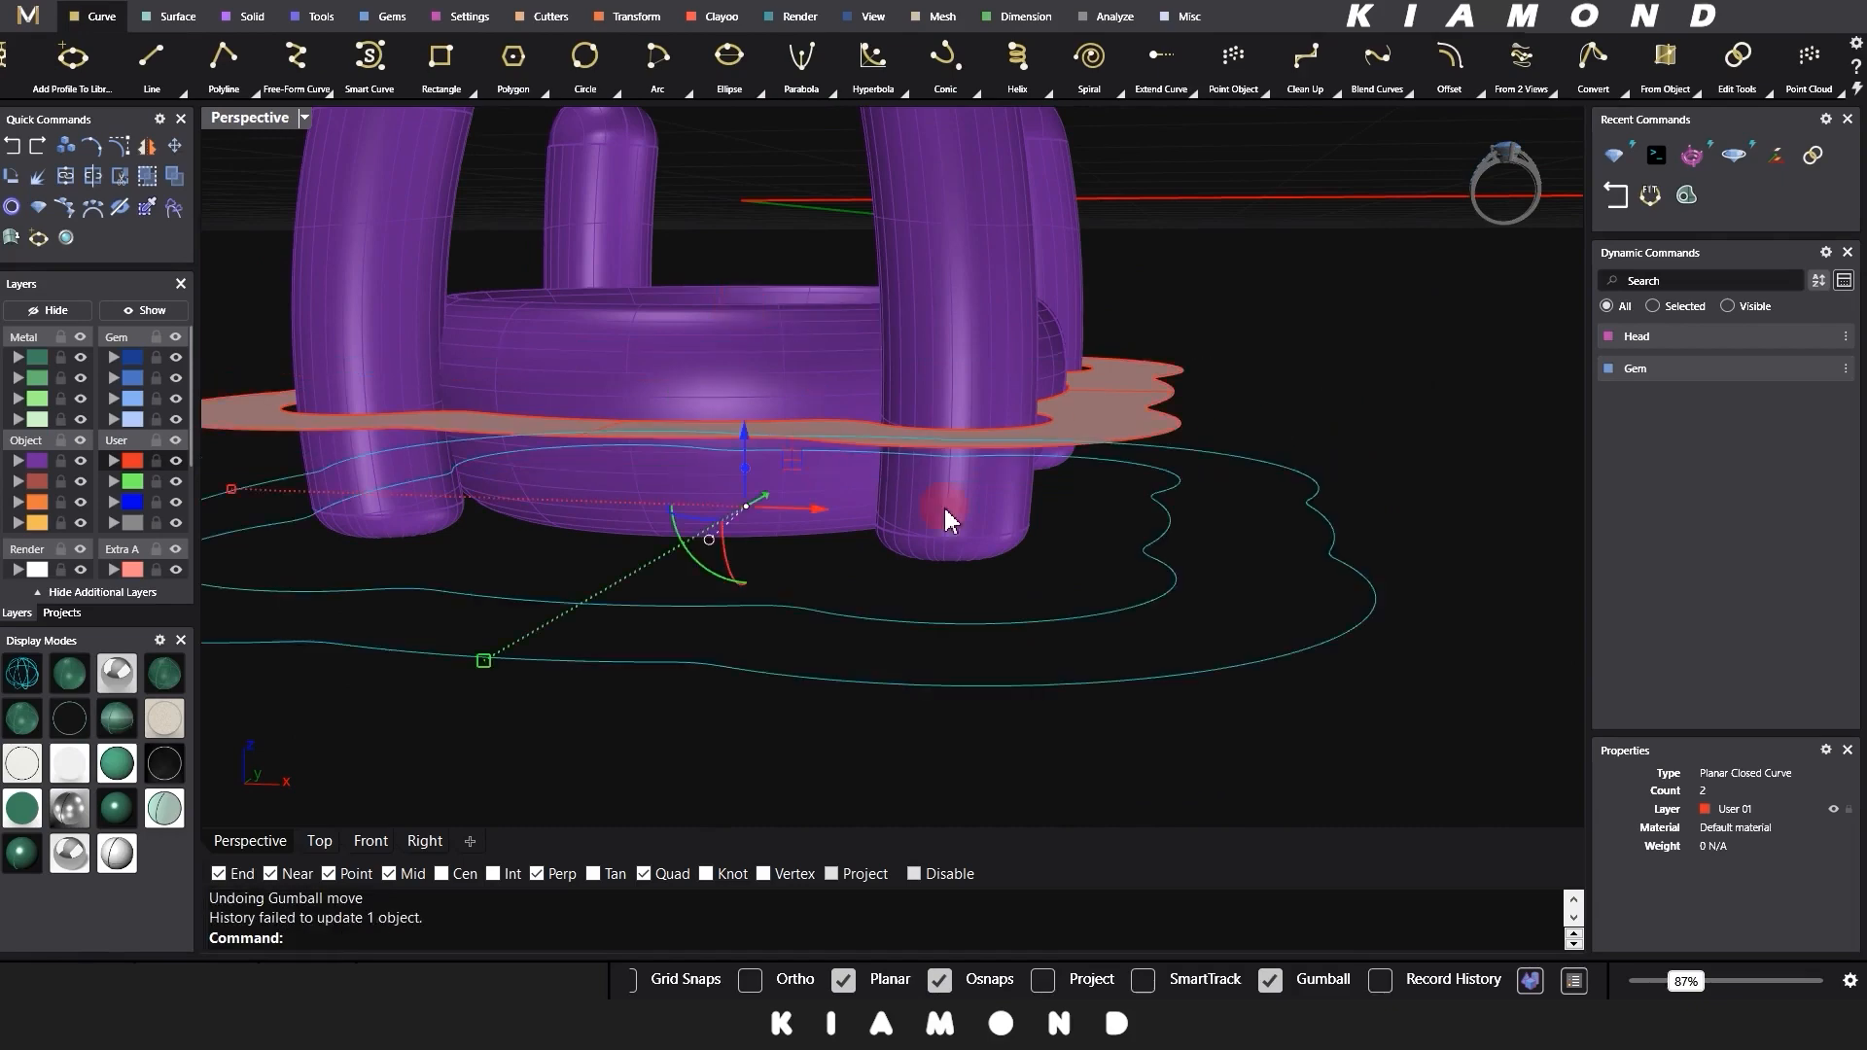
right_click_drag(945, 518, 1107, 402)
key("ctrl+z")
Step: Move the middle and outer outlines vertically by -0.5, below the planar surface
left_click(781, 281)
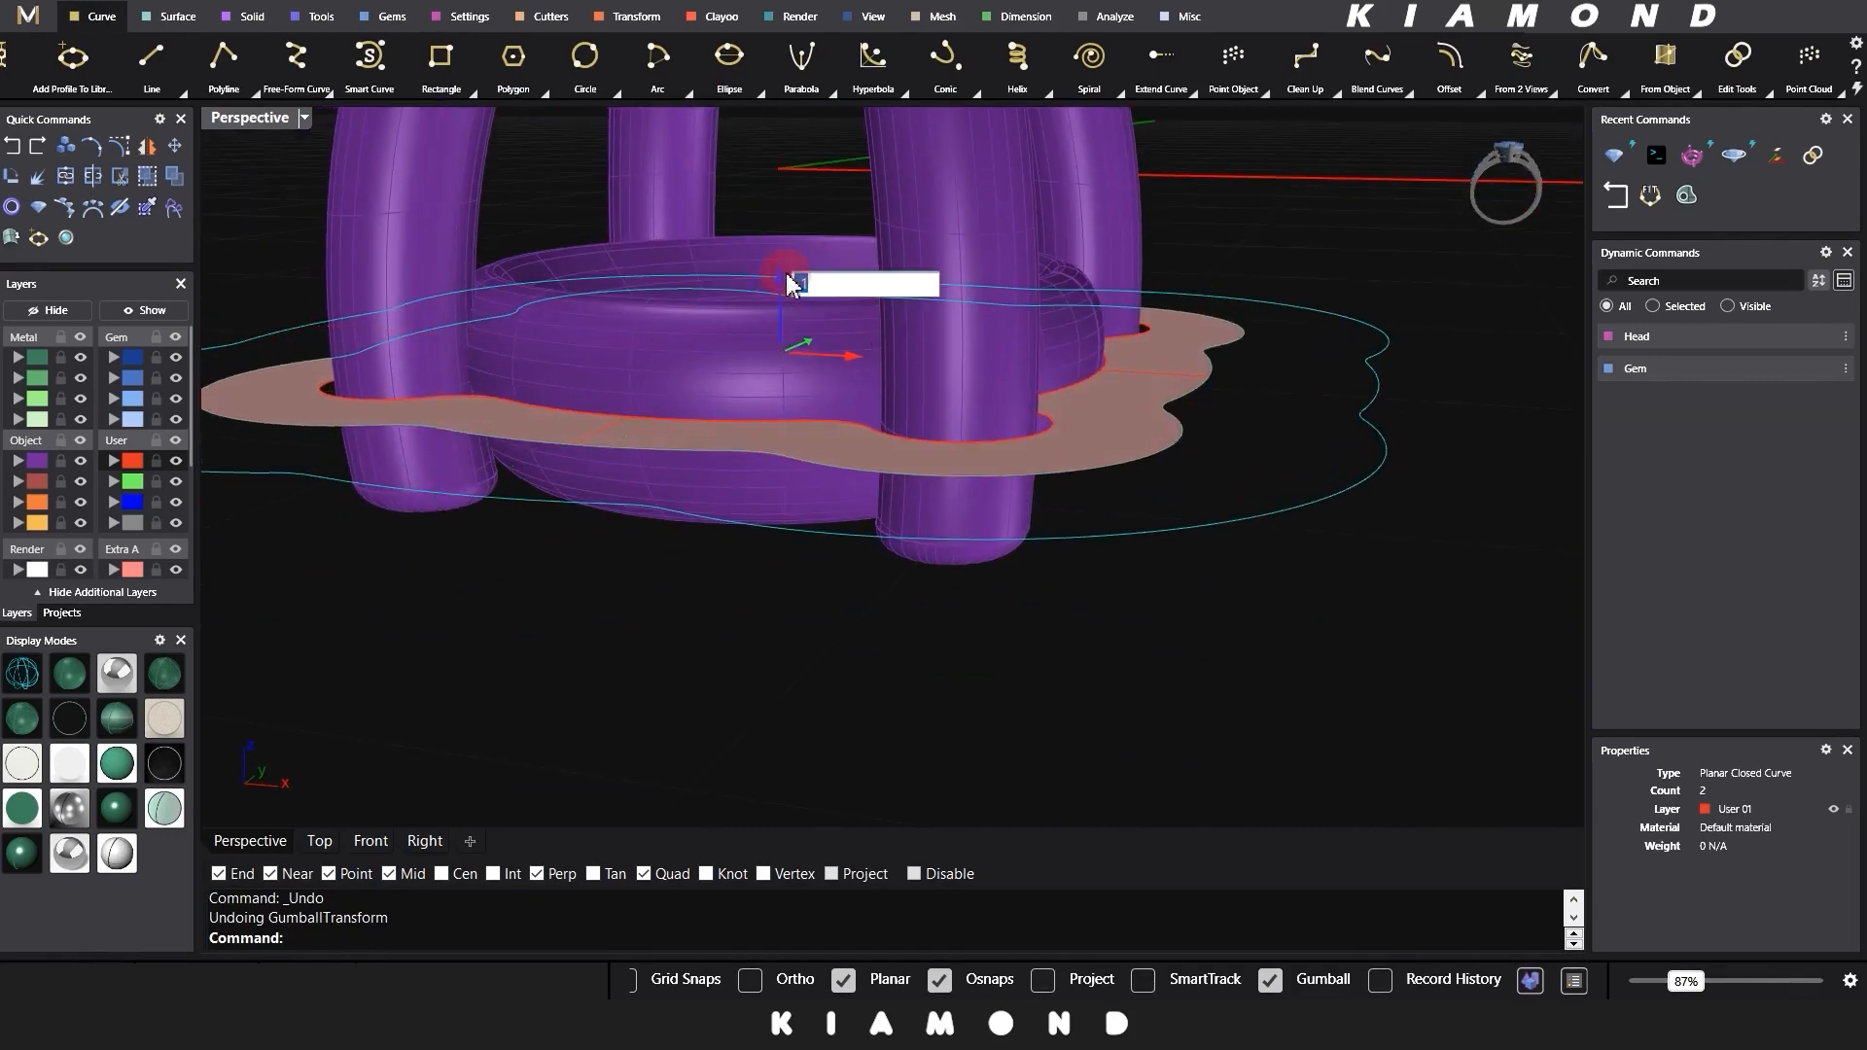
type("-0.5")
key("Return")
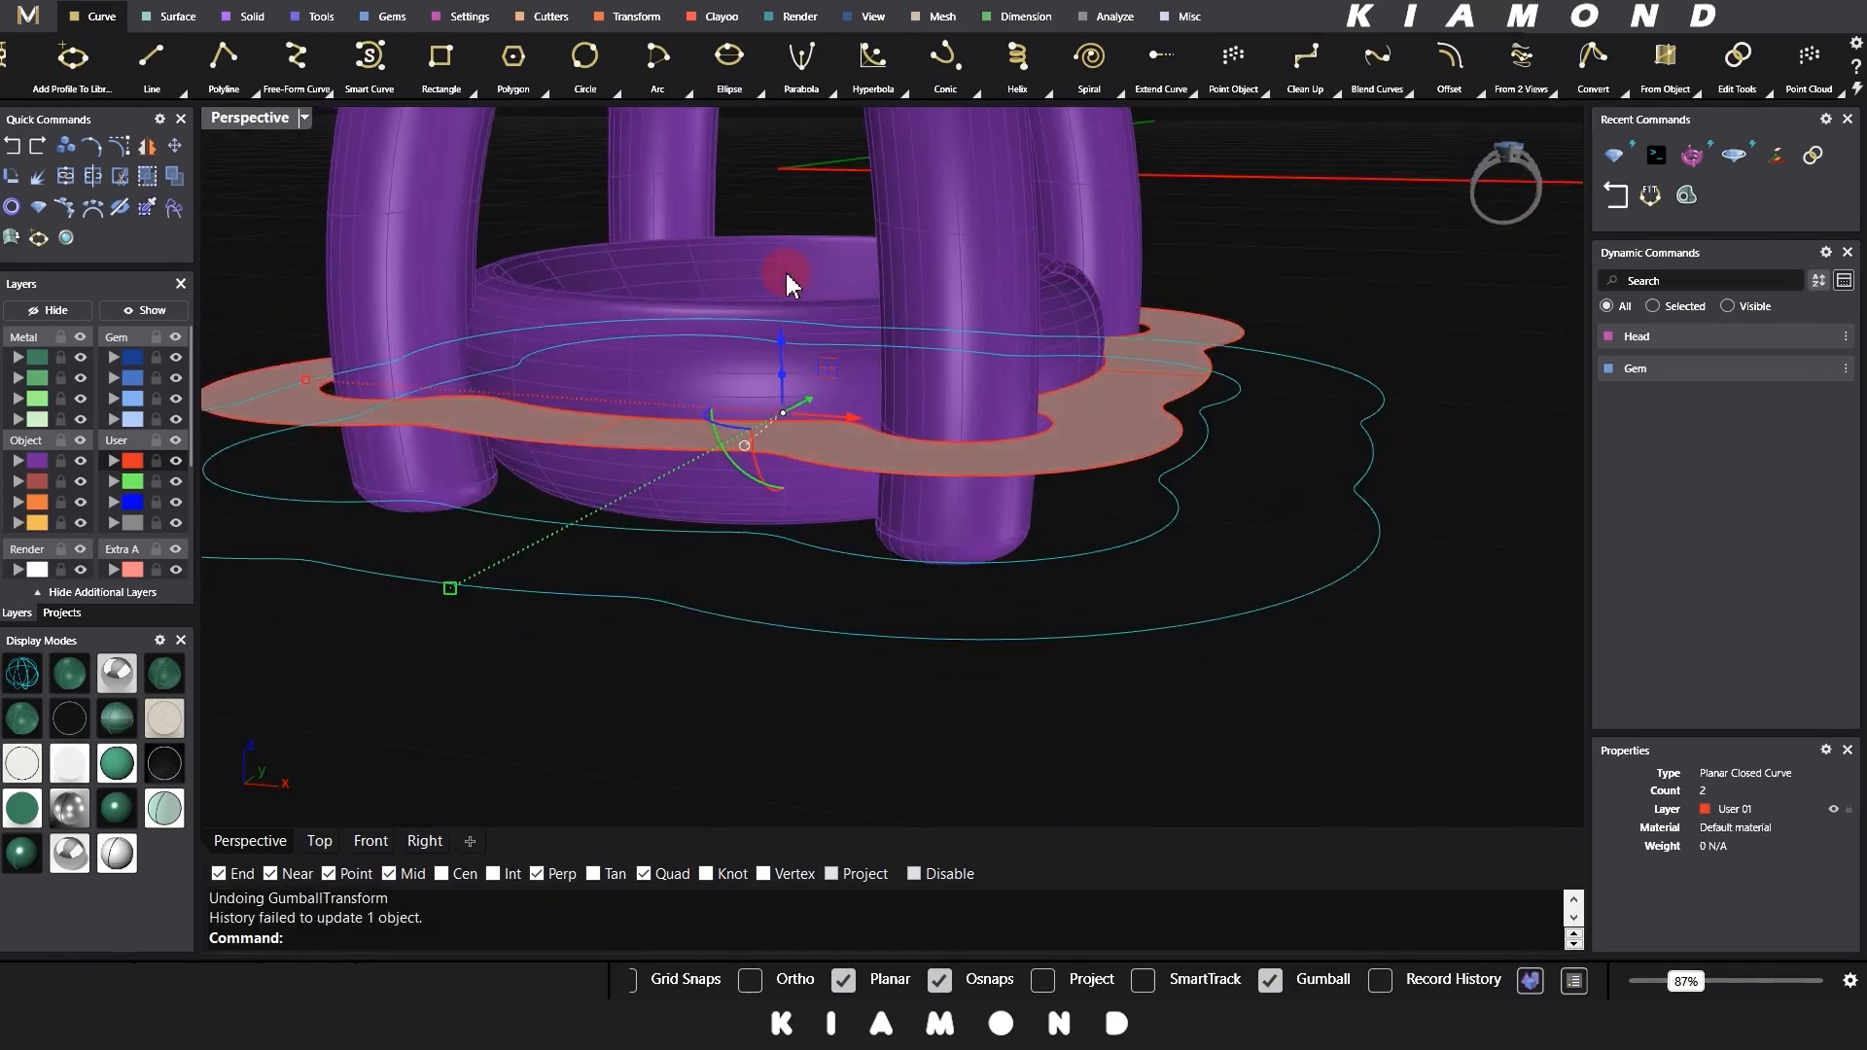
left_click(1345, 257)
right_click_drag(1345, 258, 1067, 499)
scroll(1083, 399, "up", 3)
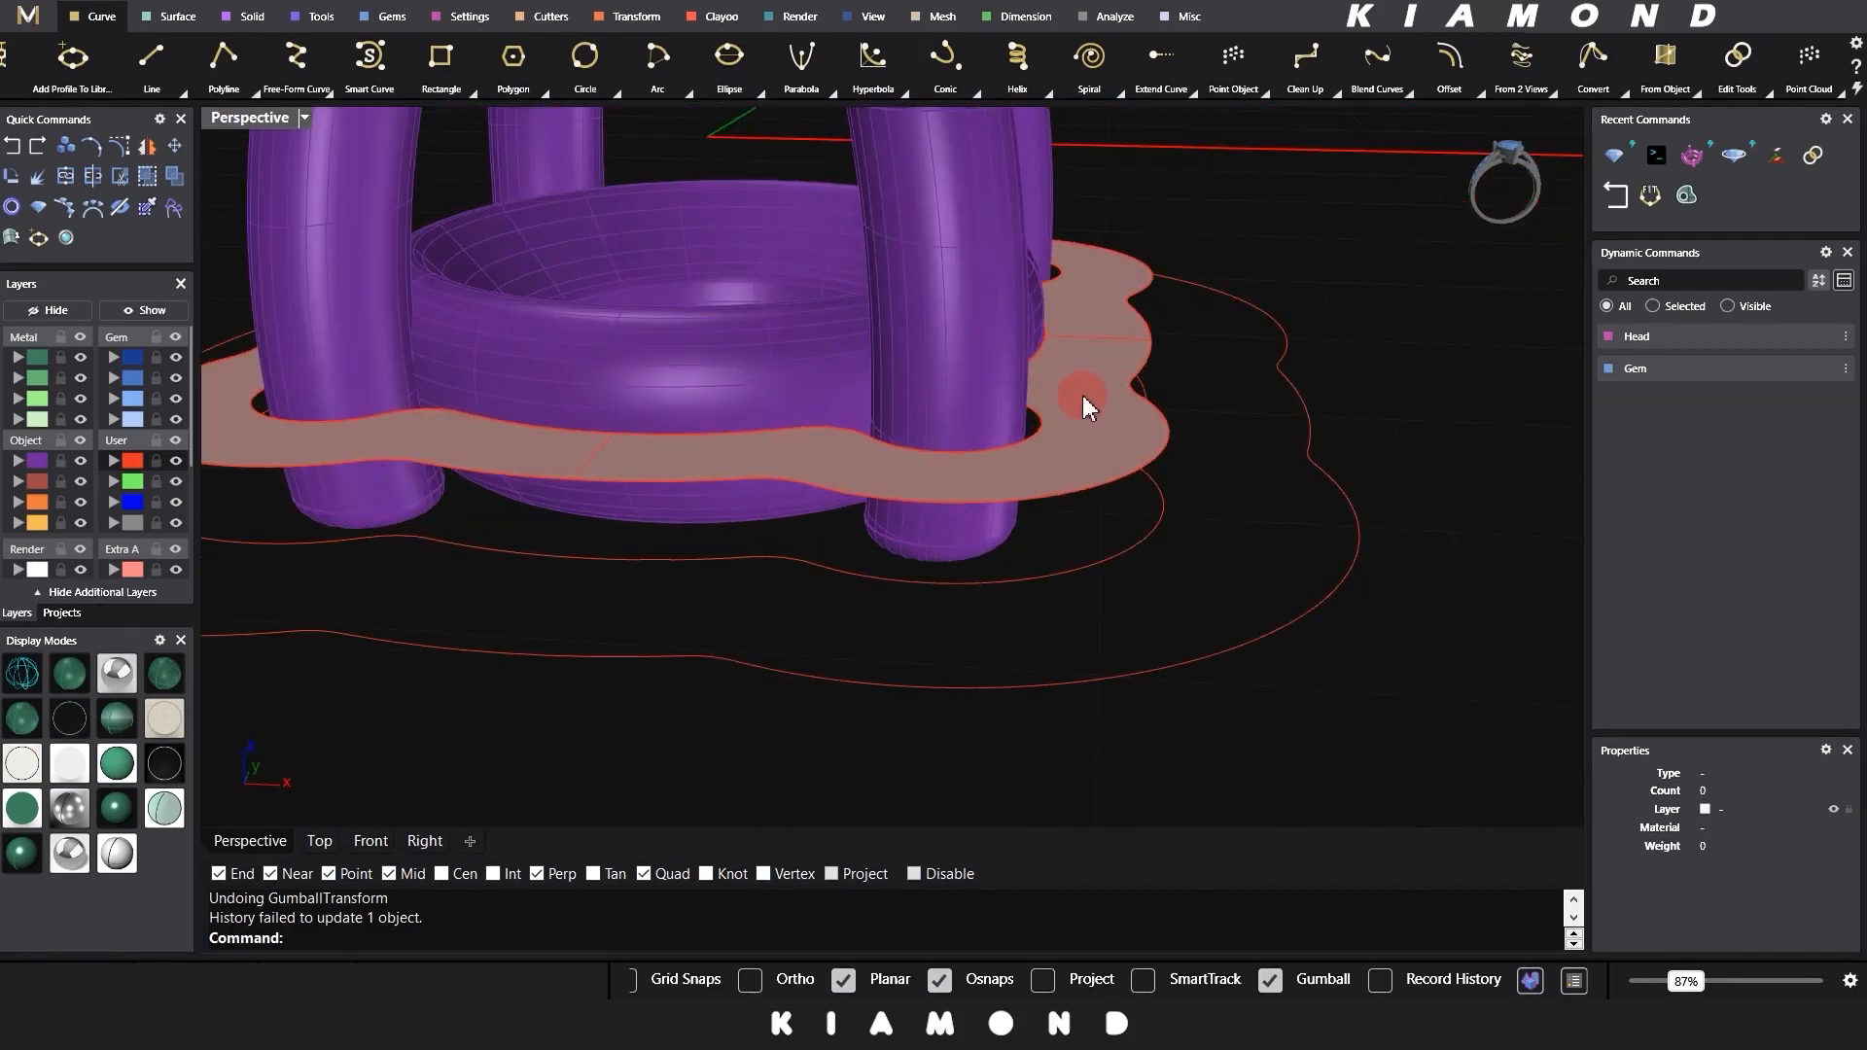
left_click(1087, 404)
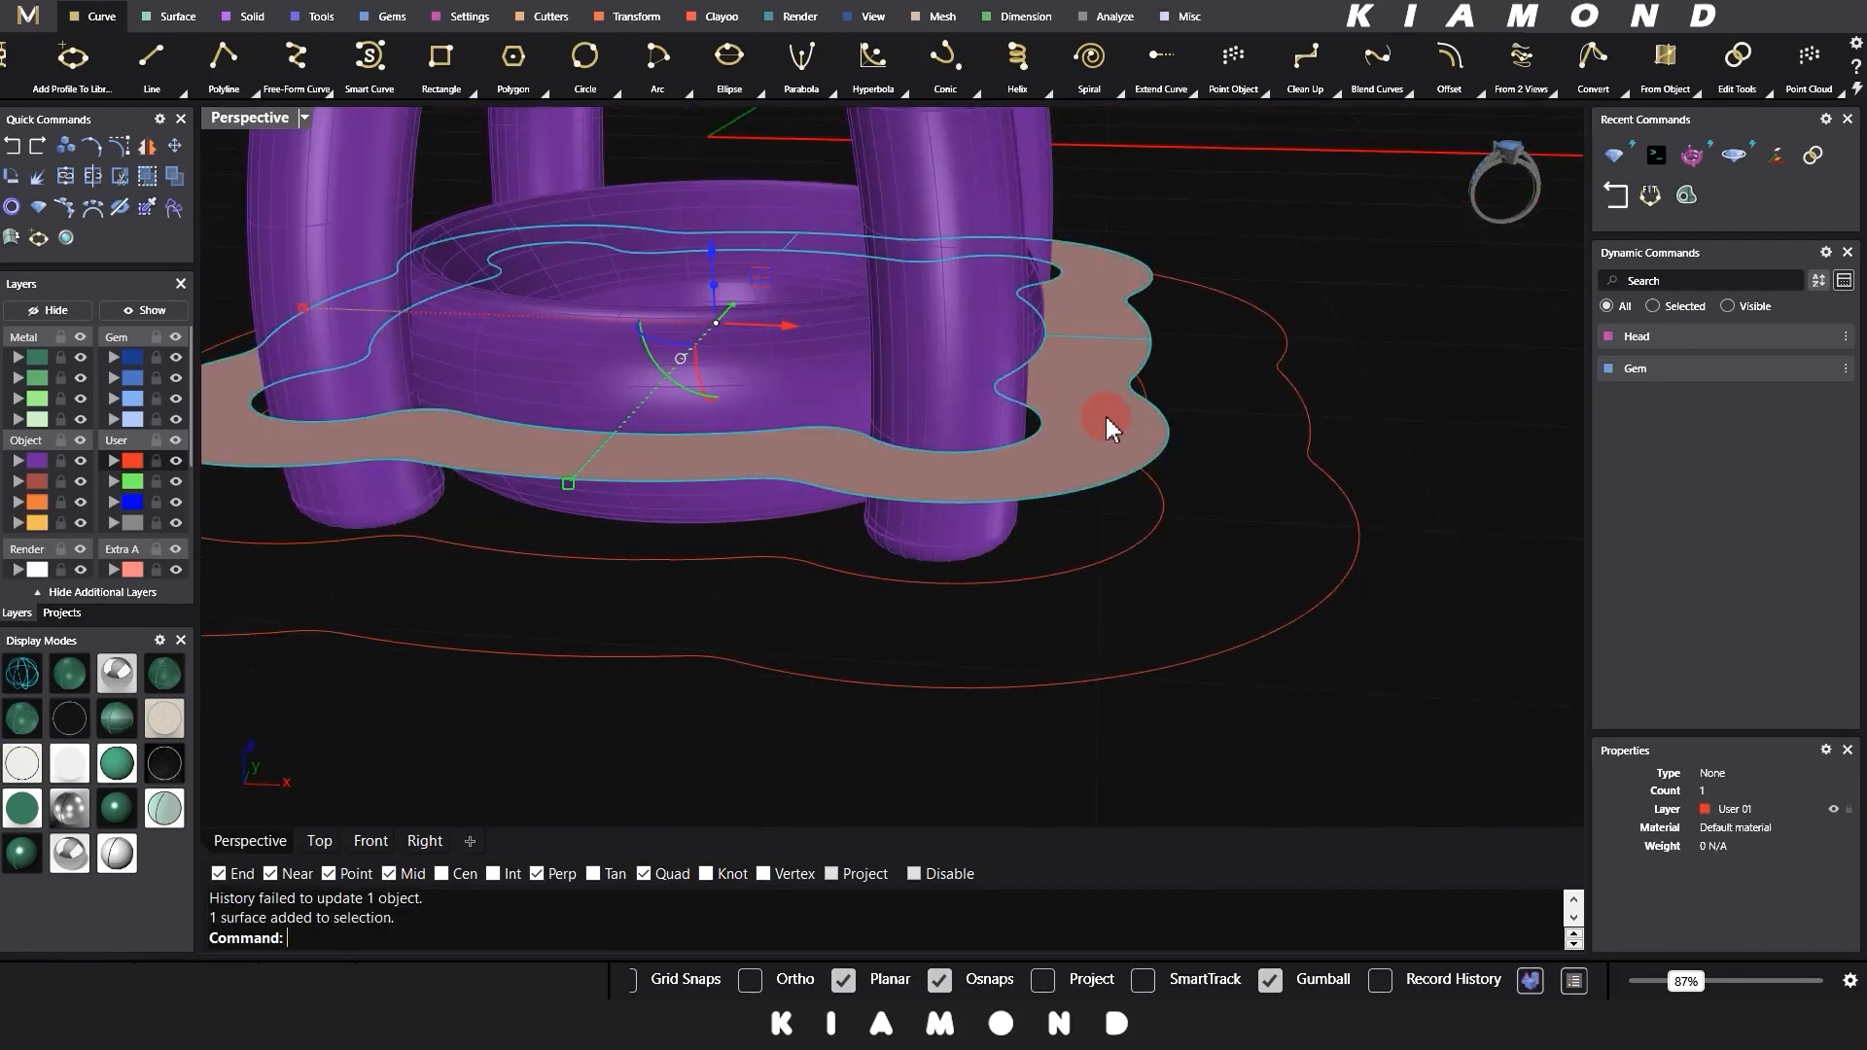
left_click(1205, 397)
right_click_drag(1205, 397, 1180, 488)
left_click(1114, 426)
key("ctrl+alt+w")
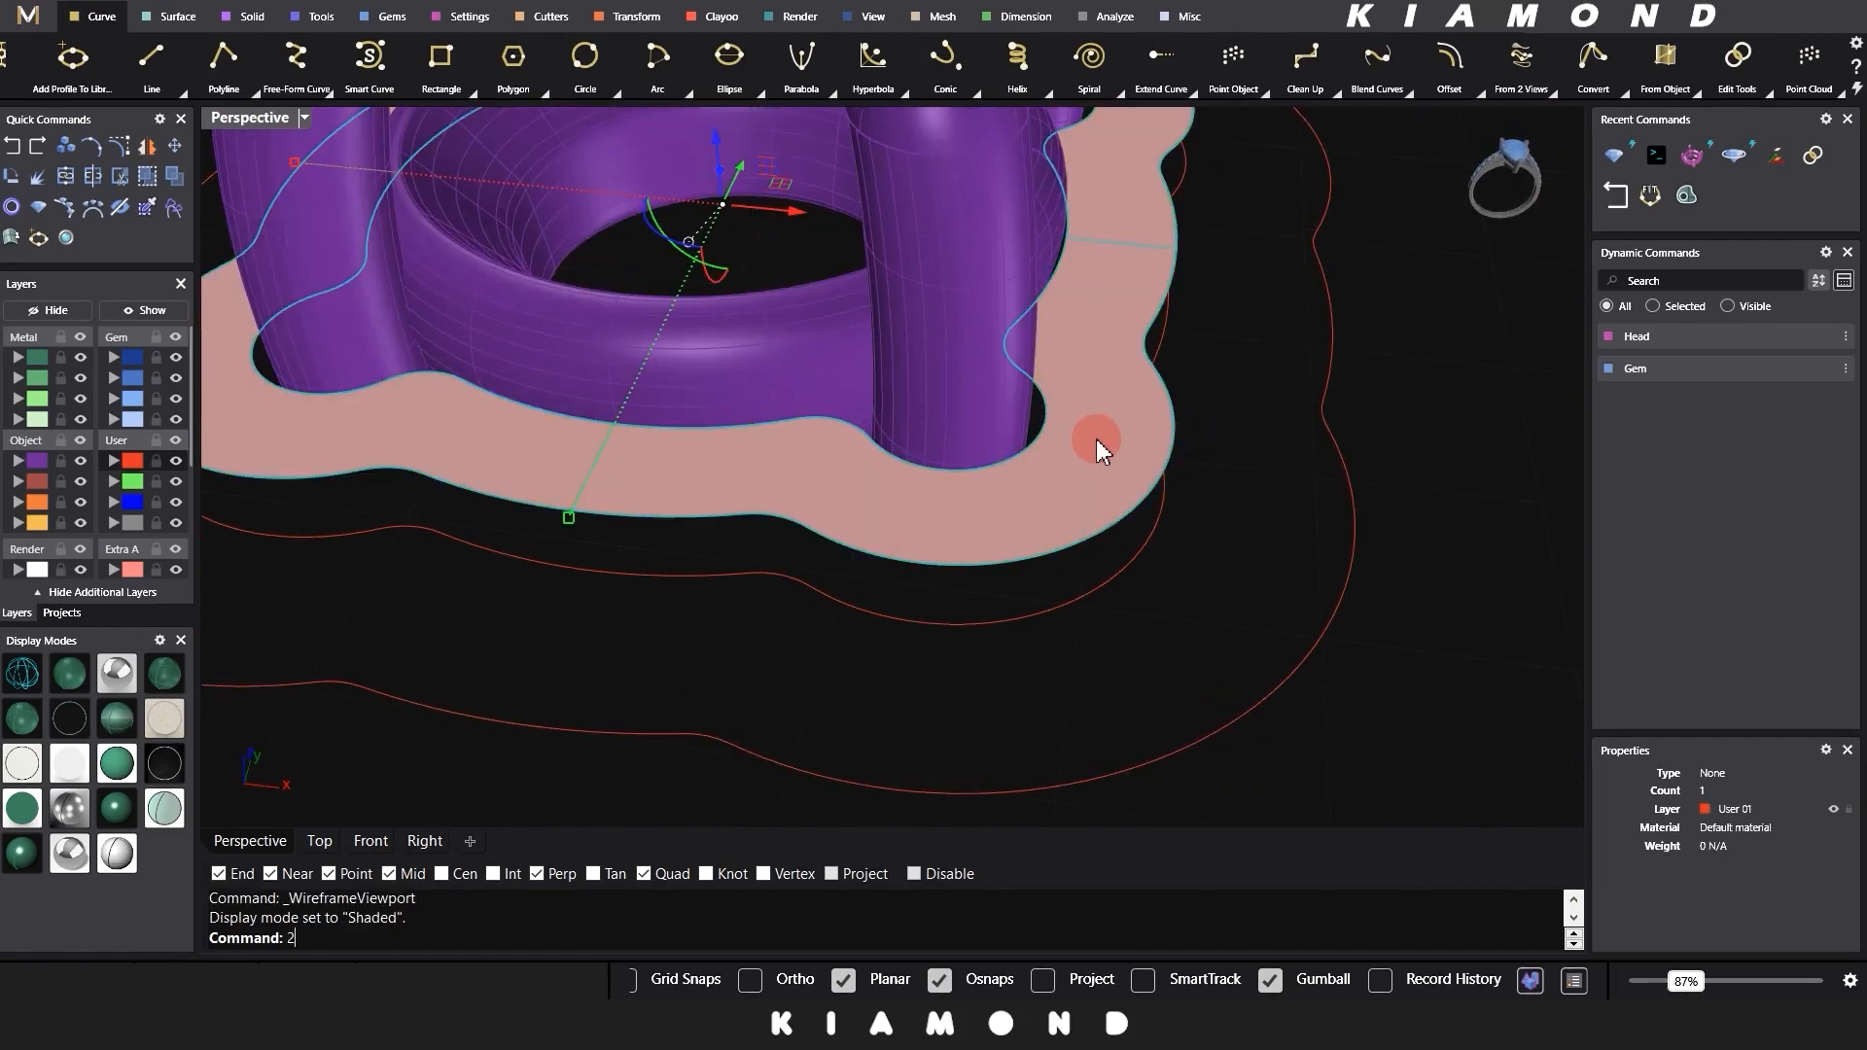
key("Return")
type("f")
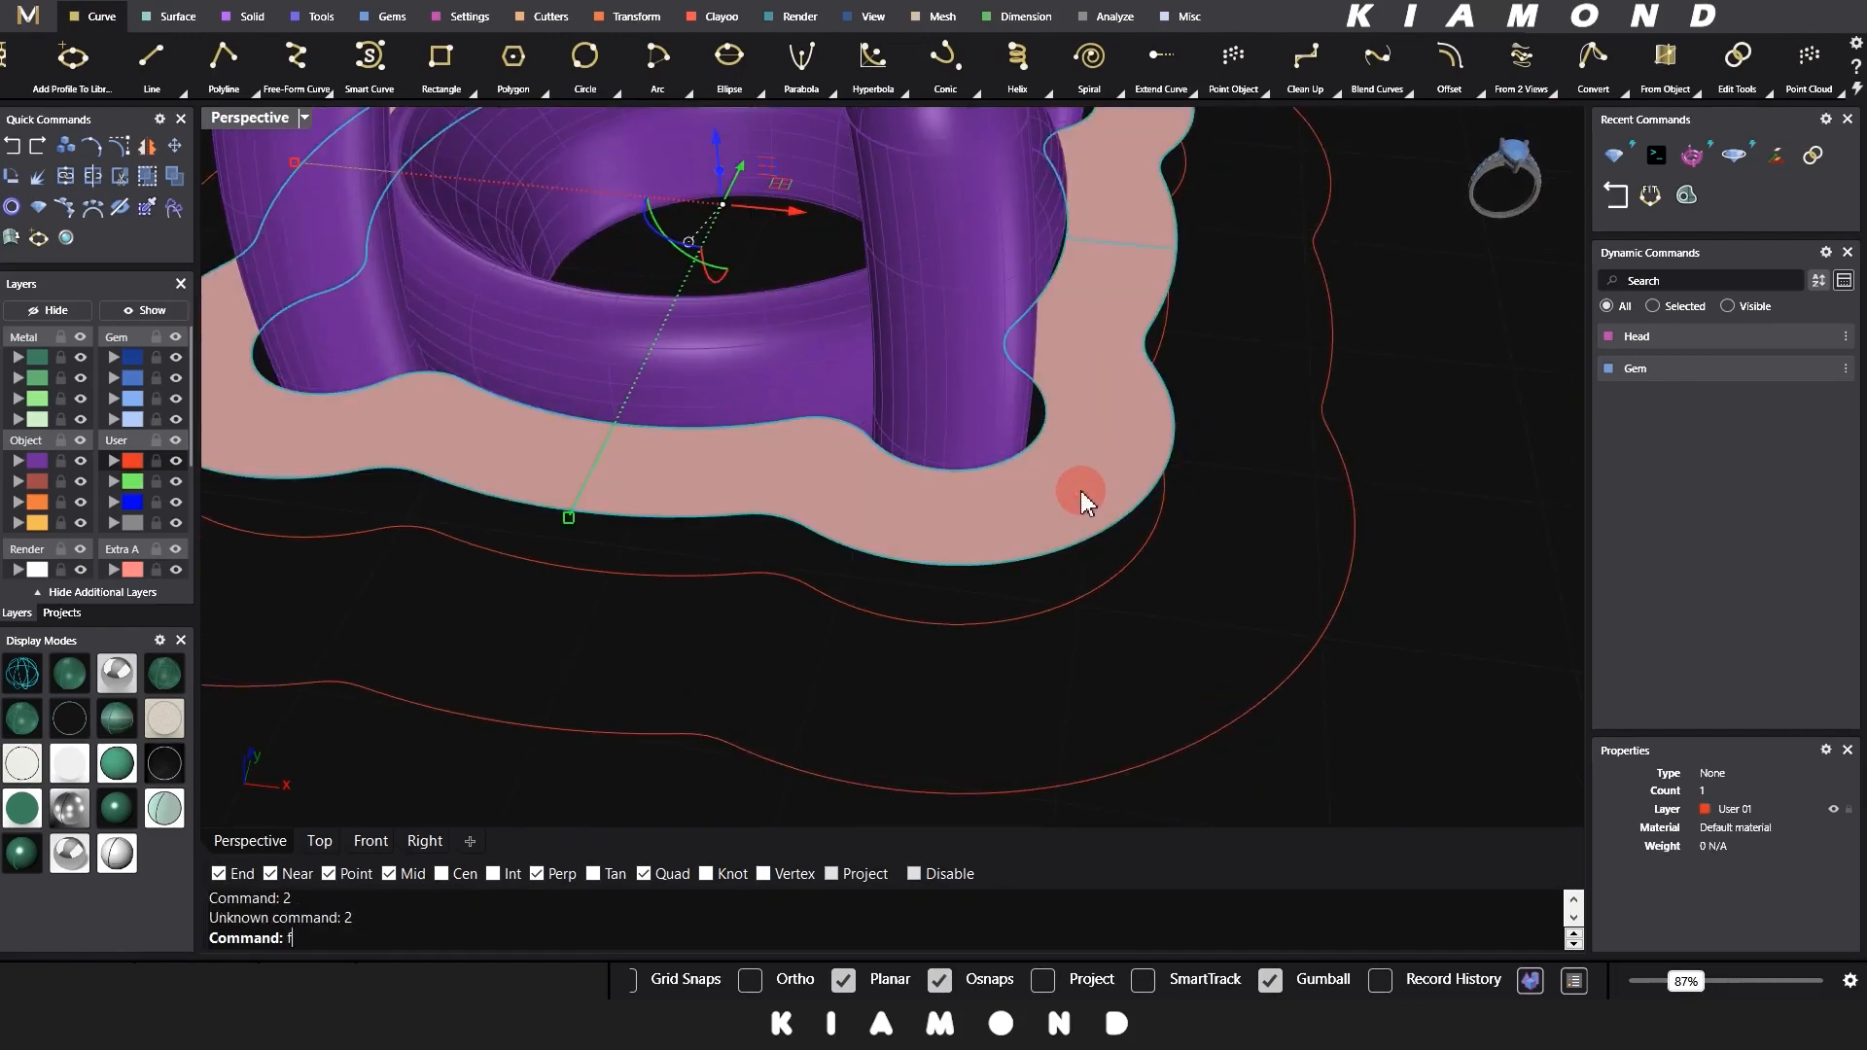
type("2")
key("Return")
right_click_drag(1081, 492, 1102, 458)
key("Escape")
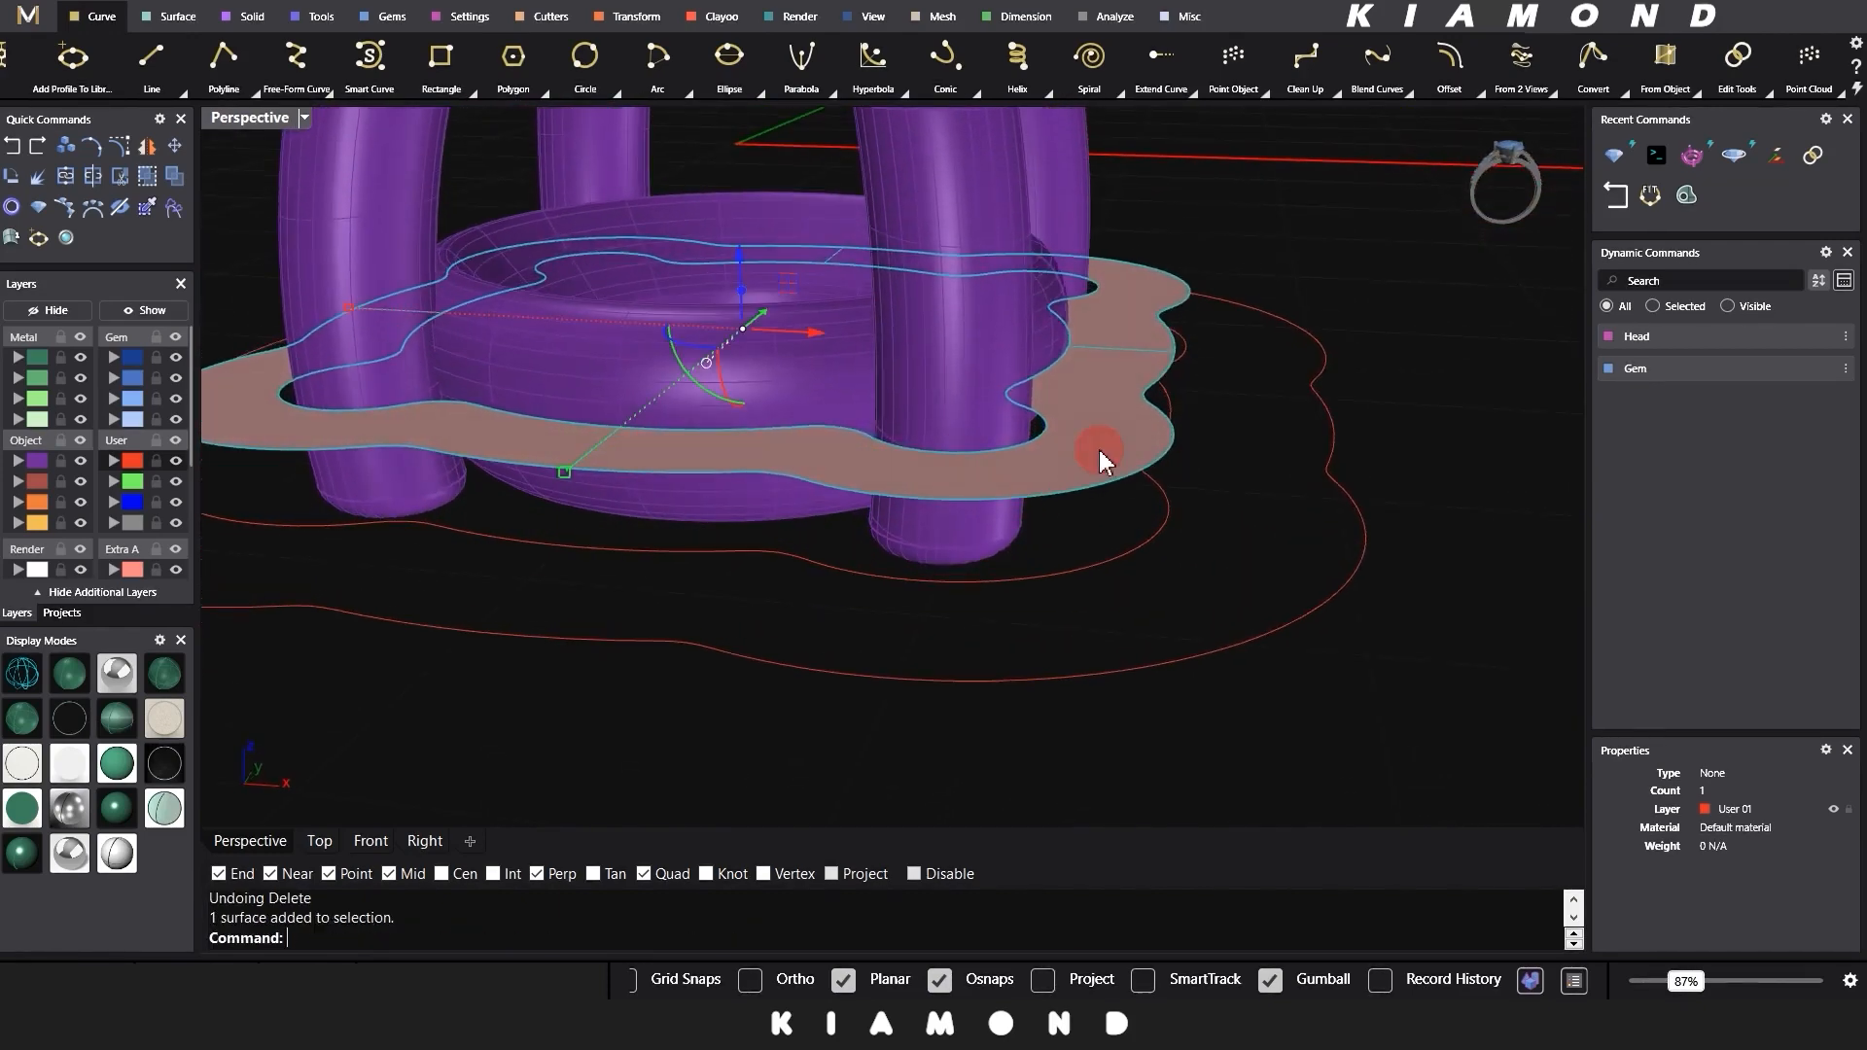
Step: Extrude the planar surface downward into a solid band around the head
left_click_drag(739, 255, 746, 321)
mouse_move(1213, 571)
right_mouse_down()
mouse_move(1105, 451)
mouse_move(1102, 390)
mouse_move(1184, 554)
right_mouse_up()
scroll(983, 525, "up", 2)
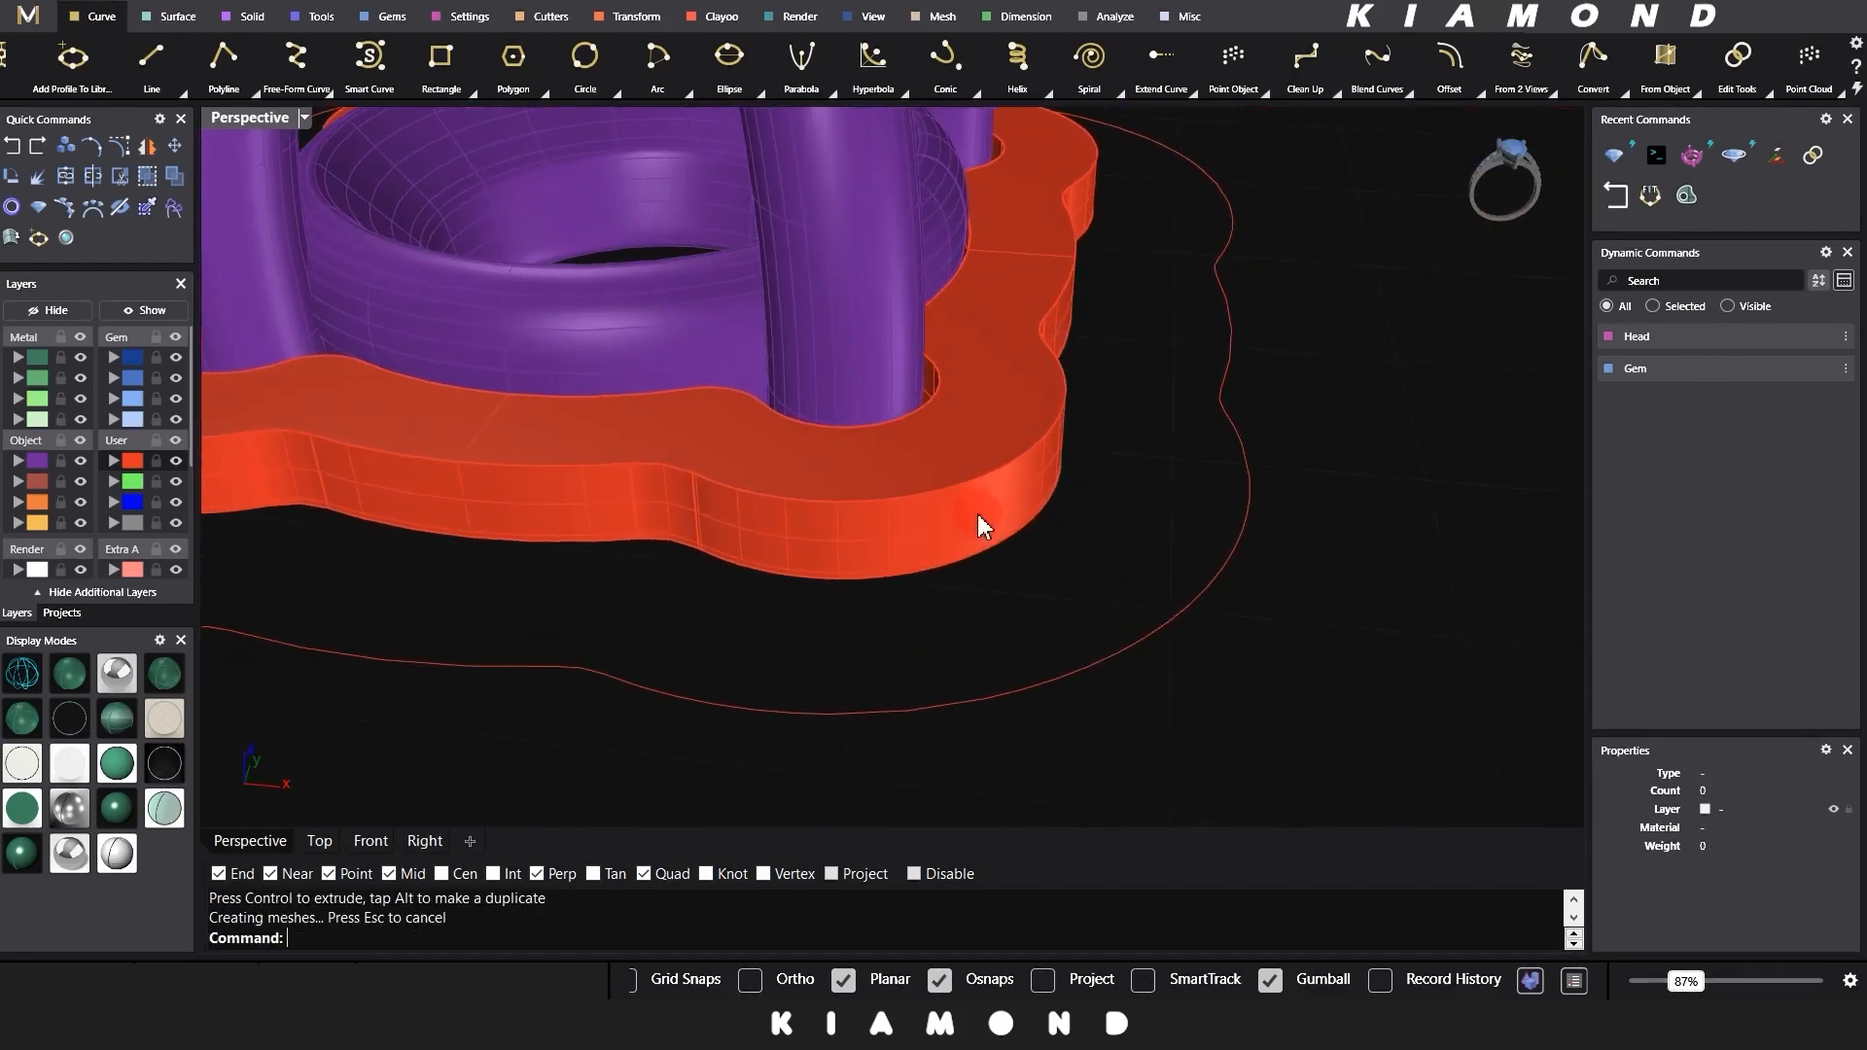
scroll(1009, 447, "up", 2)
scroll(1010, 447, "down", 3)
Step: Assign the extruded solid band to the Metal 01 layer
left_click(1163, 458)
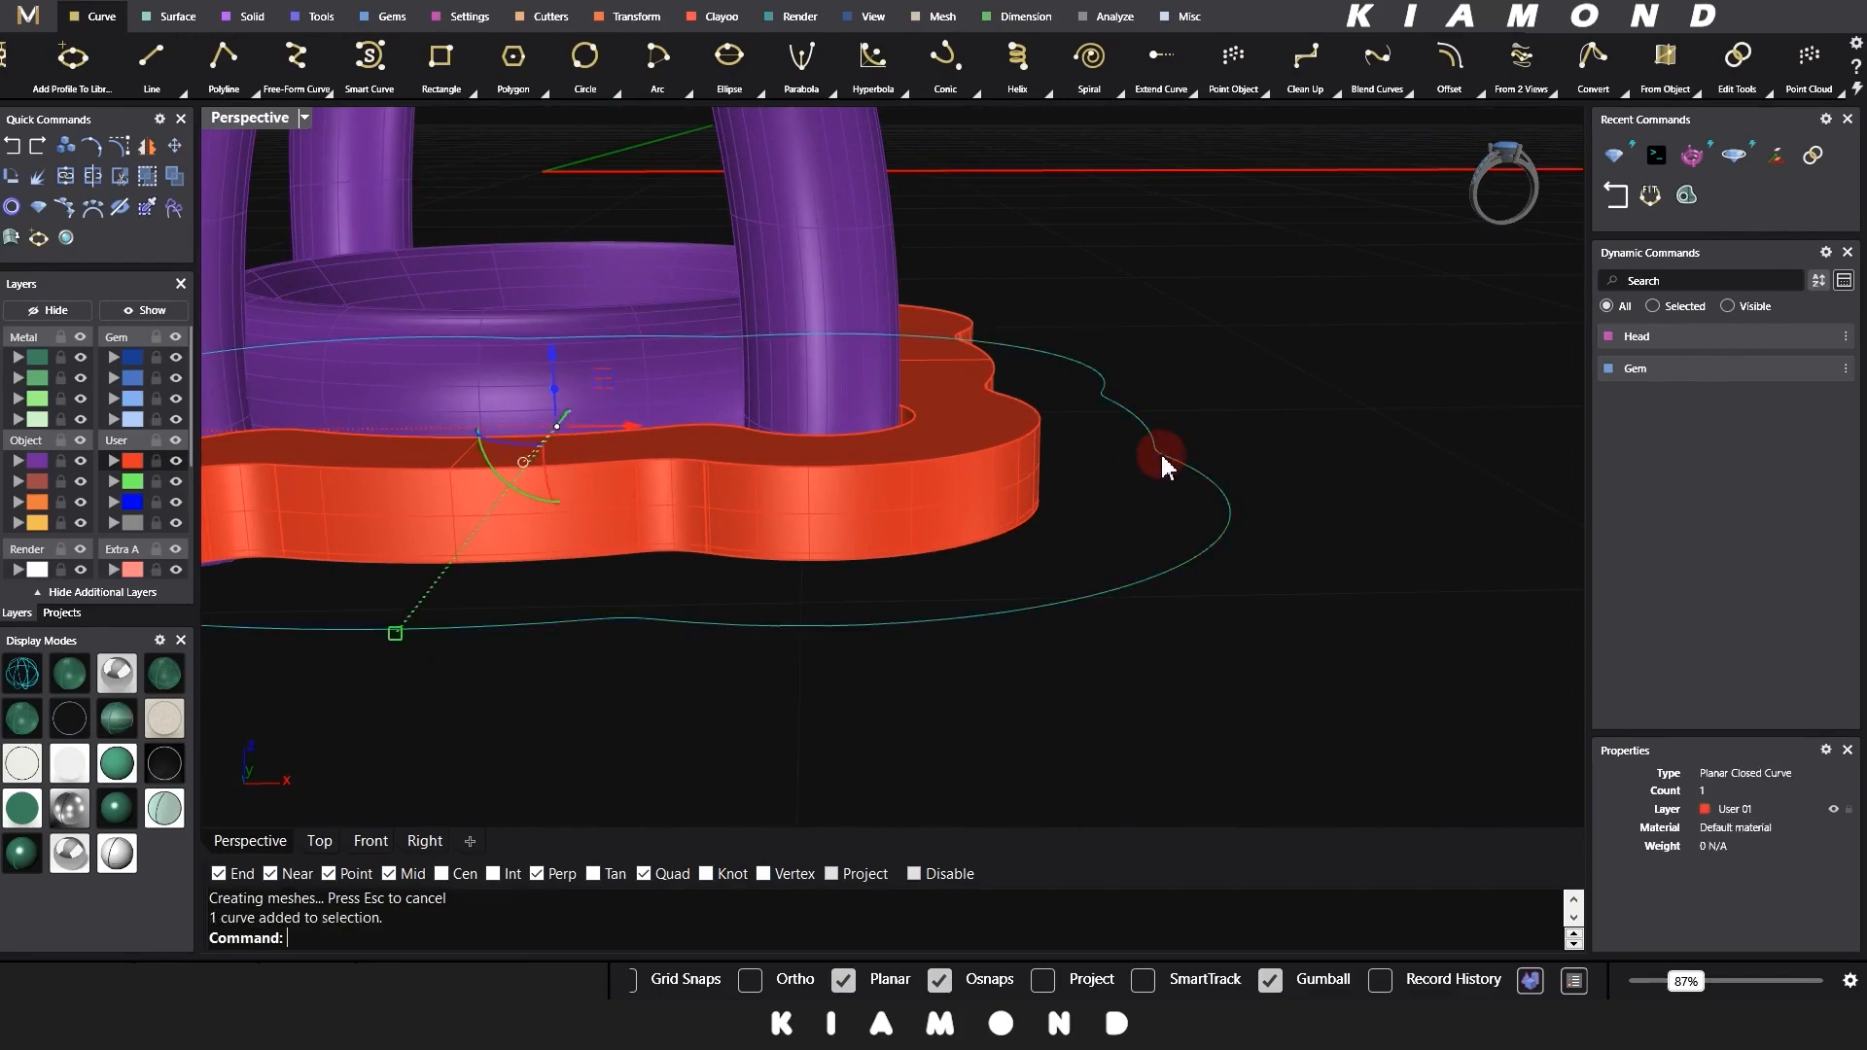
right_click_drag(1163, 458, 1106, 512)
scroll(1104, 512, "up", 3)
left_click(976, 483)
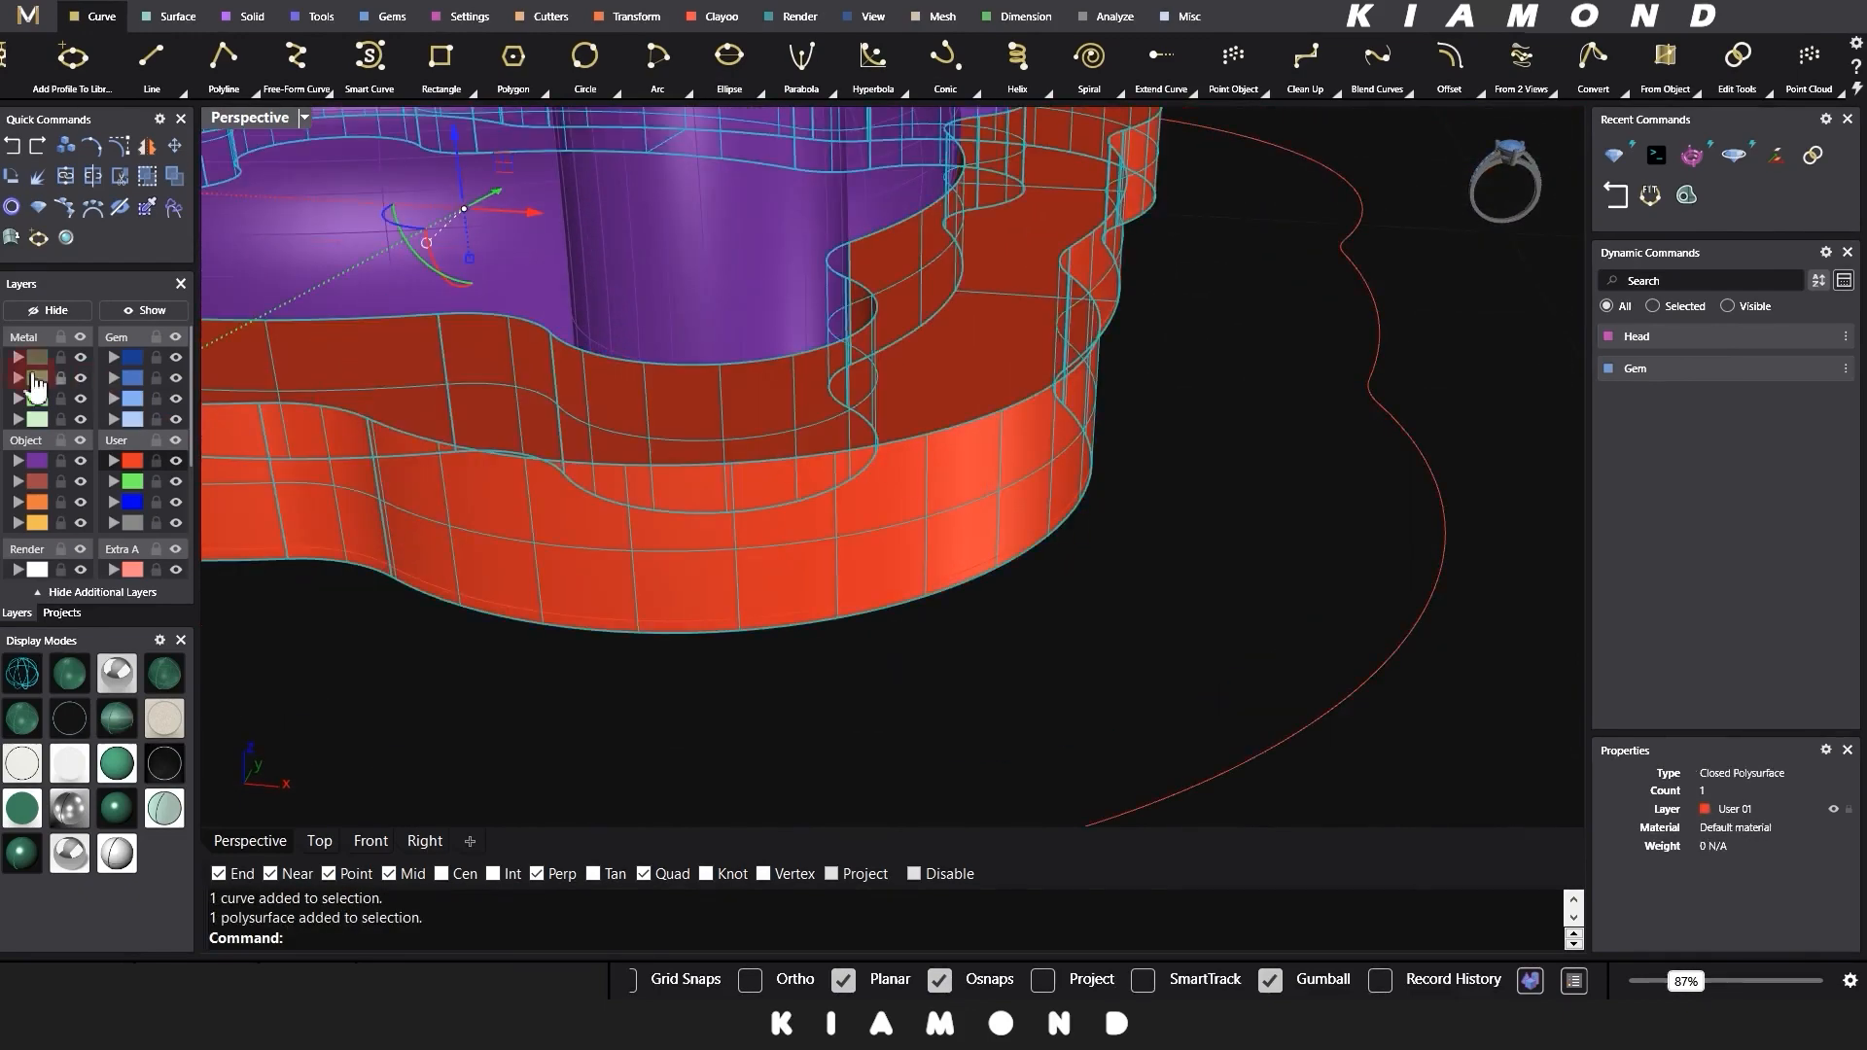
left_click(12, 362)
left_click(724, 724)
right_click_drag(967, 617, 1037, 533)
Step: Create one tween curve between the lowered middle outline and the outer outline
left_click(1037, 533)
left_click(1104, 567)
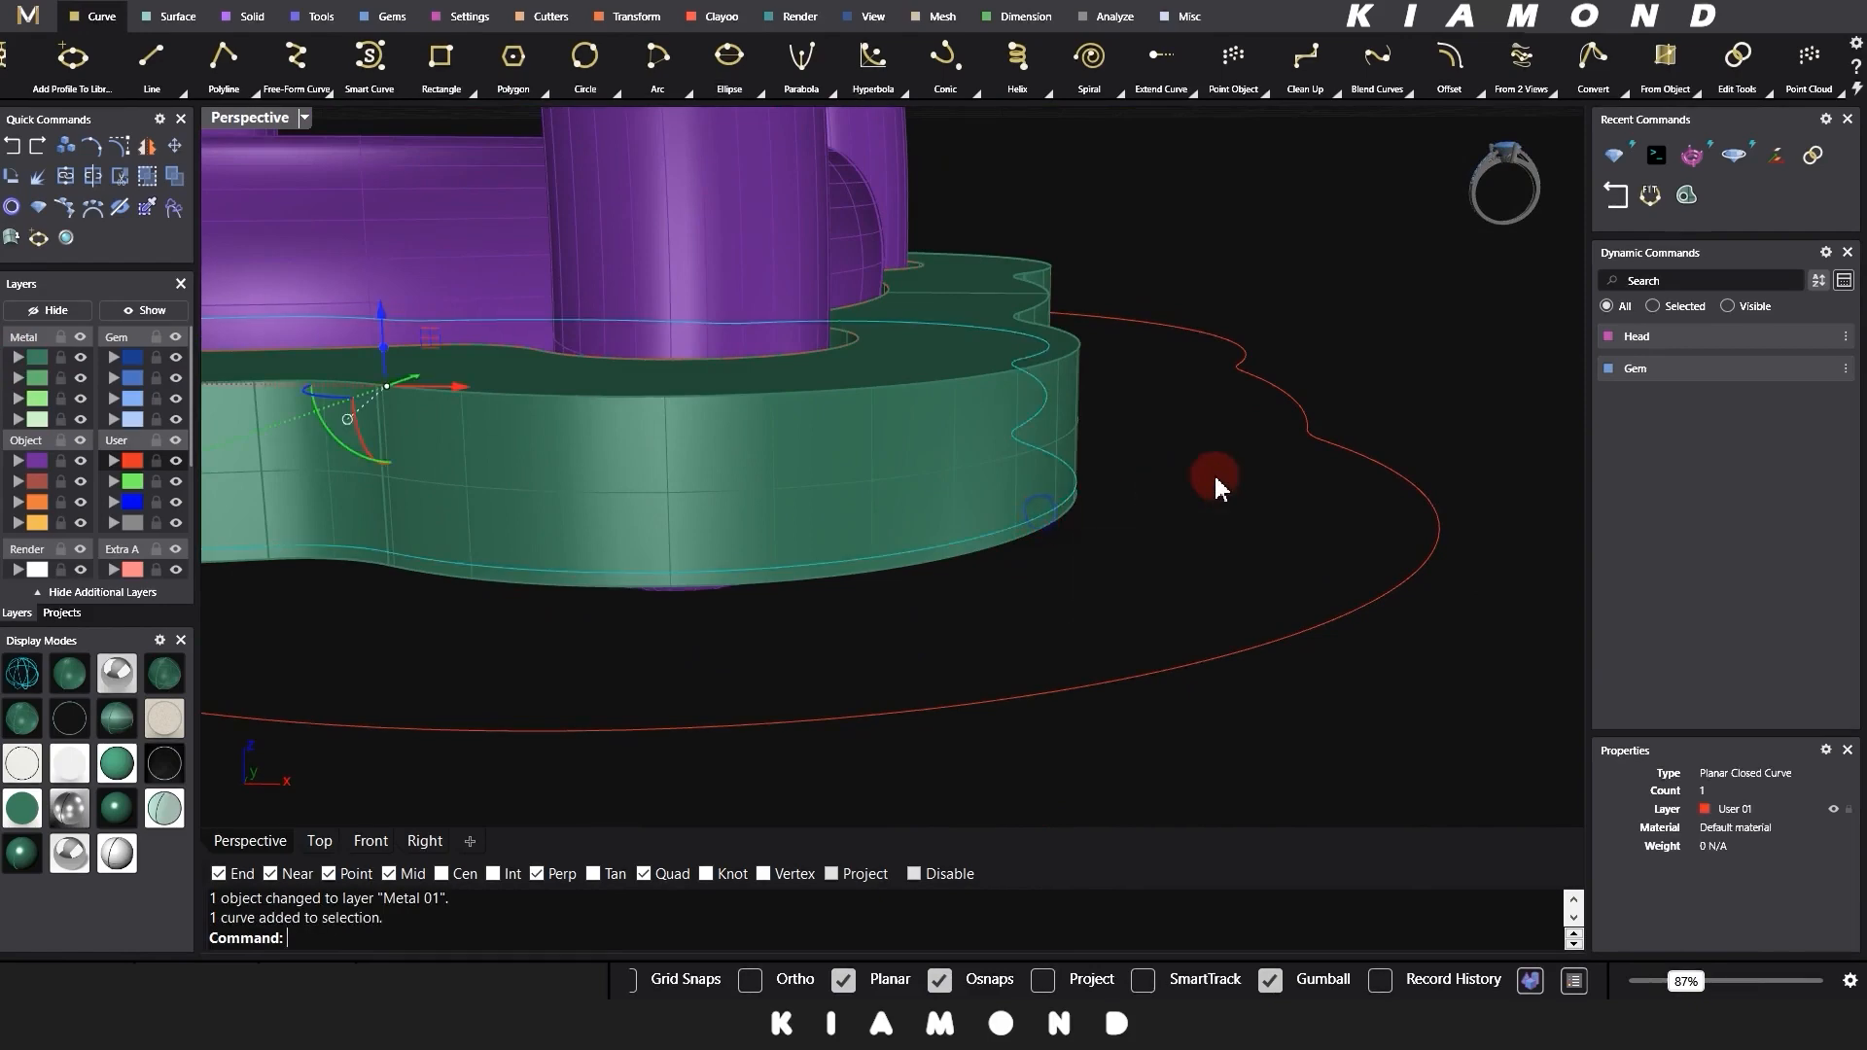
left_click(1308, 433, "shift")
right_click_drag(1218, 471, 1148, 582)
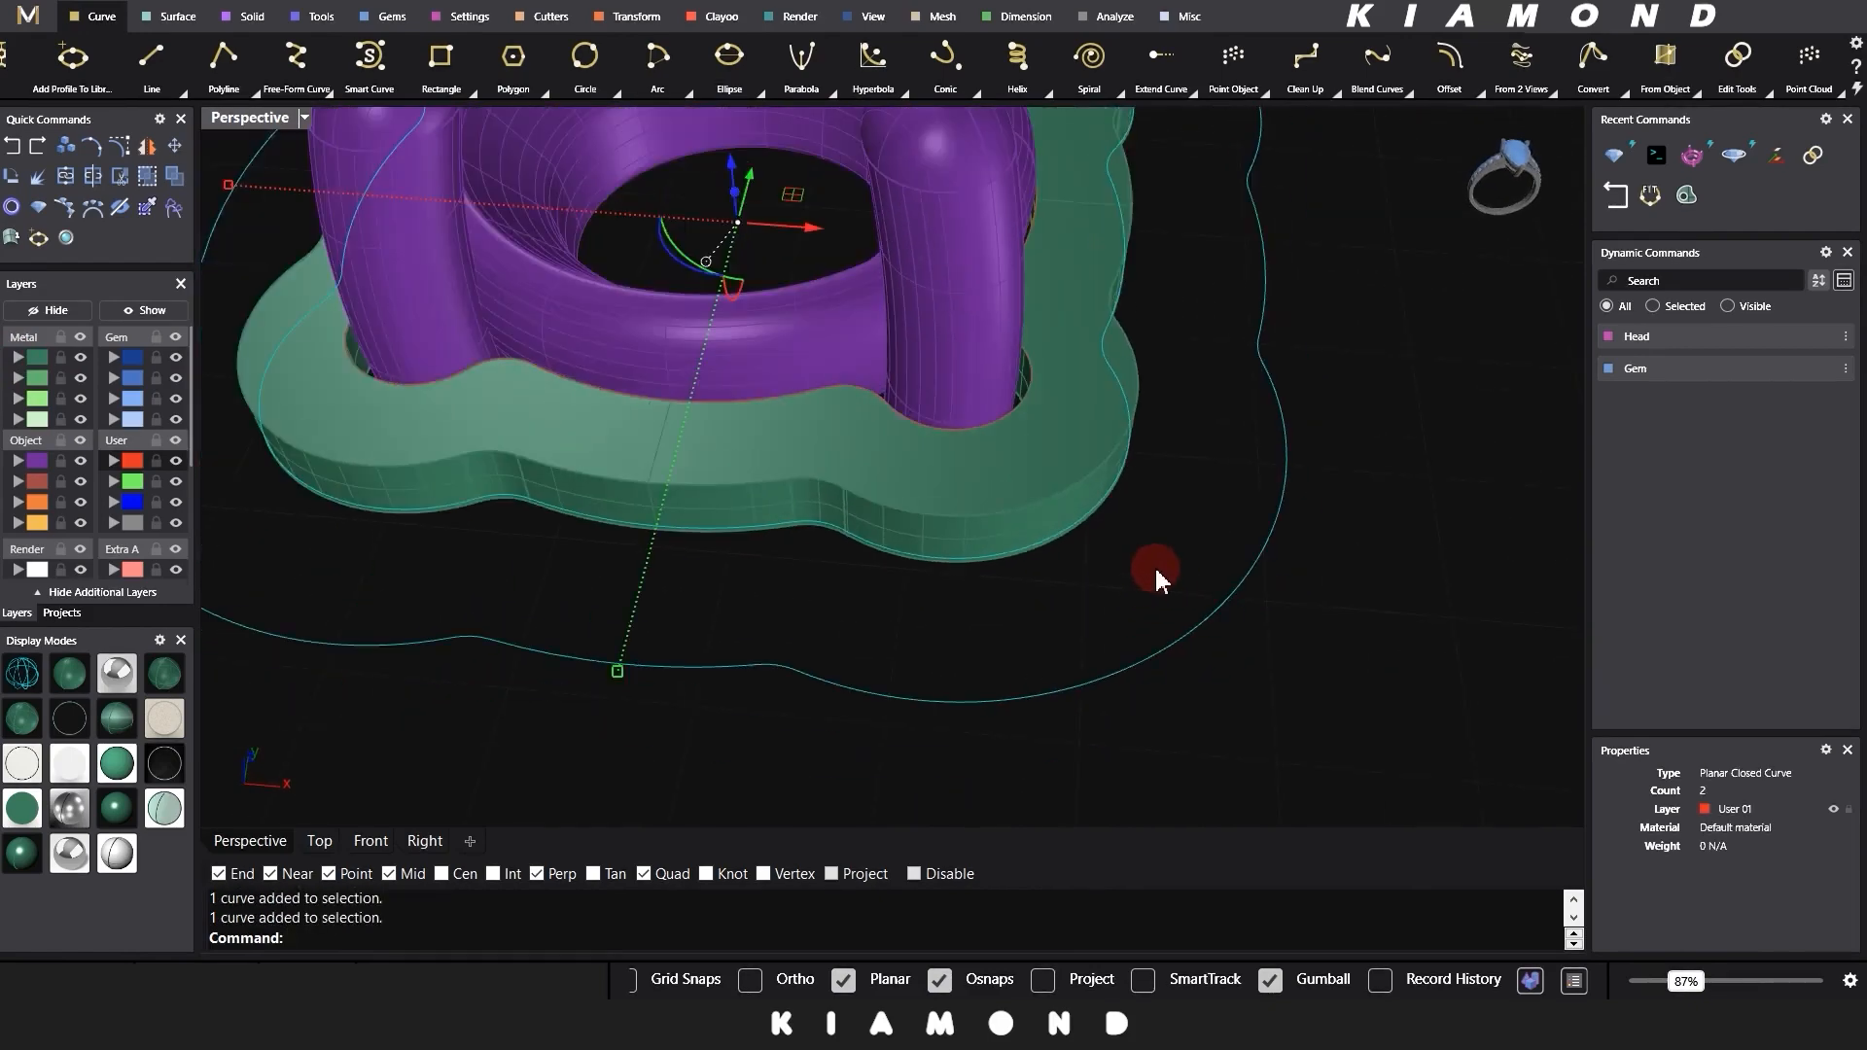
type("twee")
key("Return")
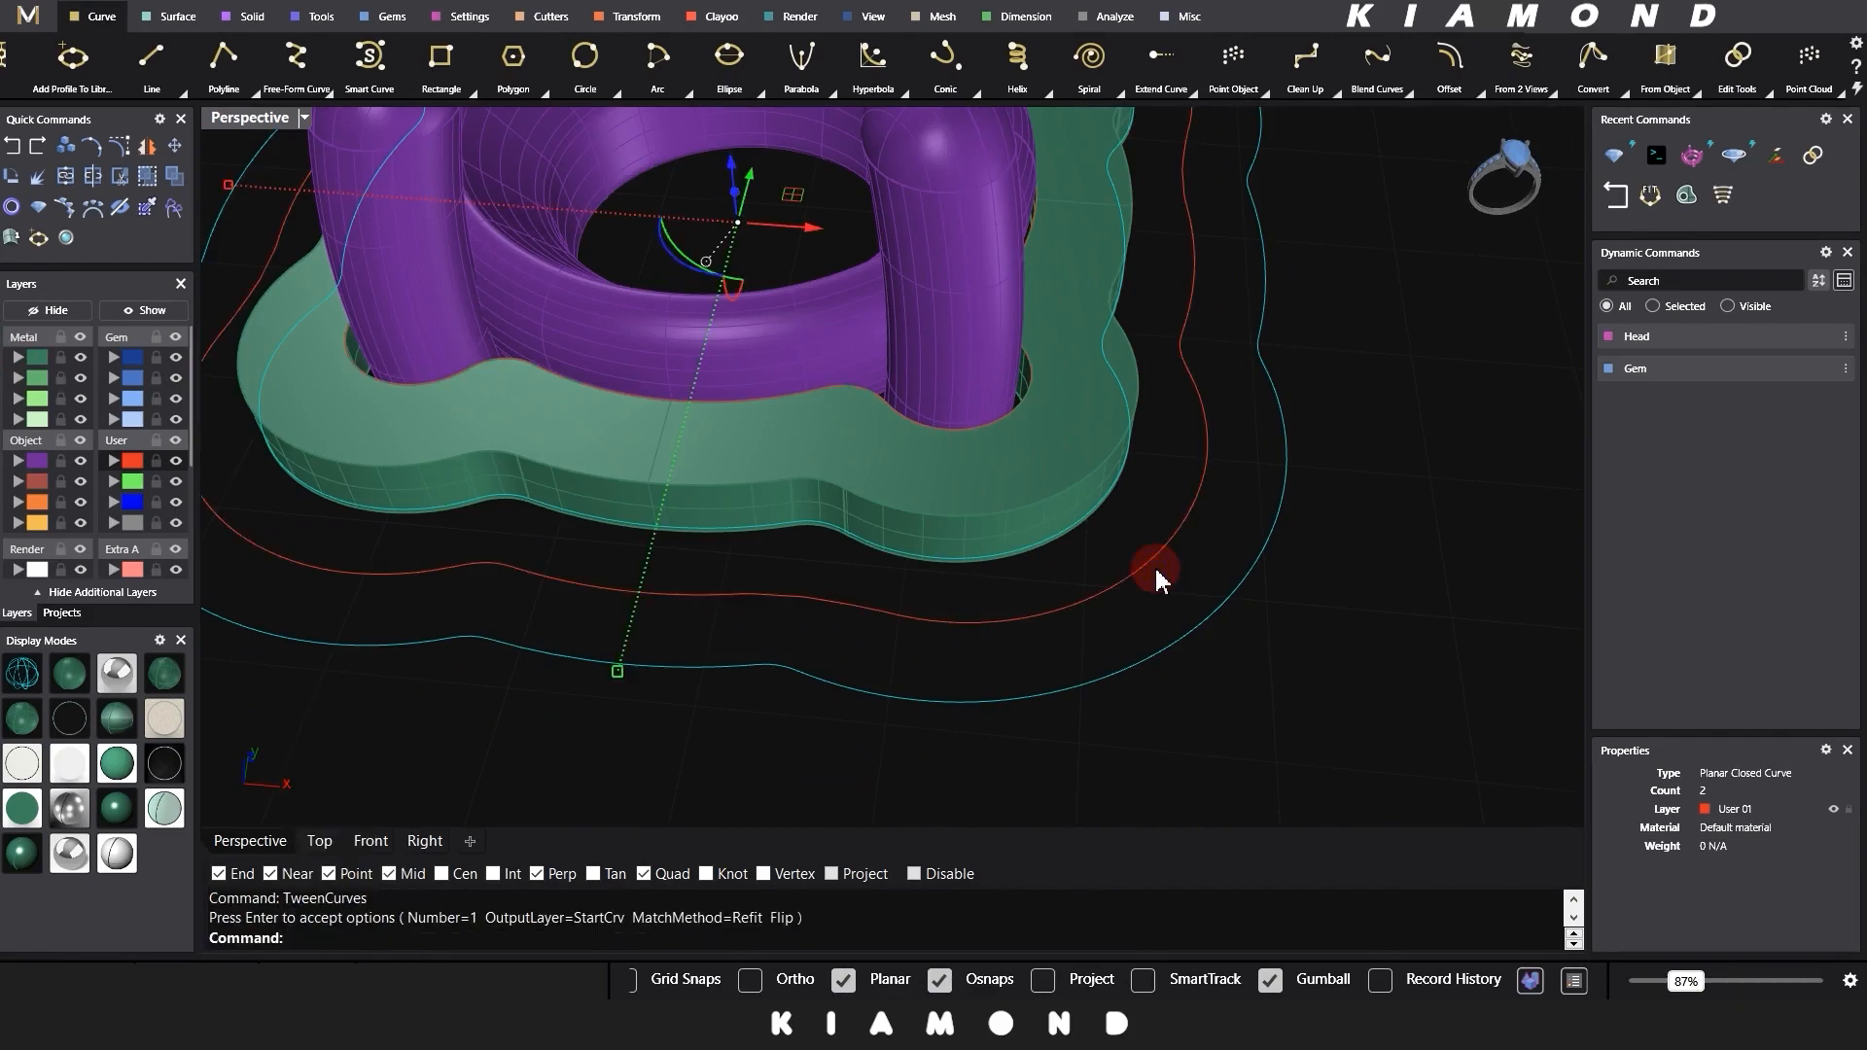
Step: Start Gems On Curve along the tween curve and set the orientation method to Gem Orientation Method Down
left_click(1169, 542)
right_click(1170, 549)
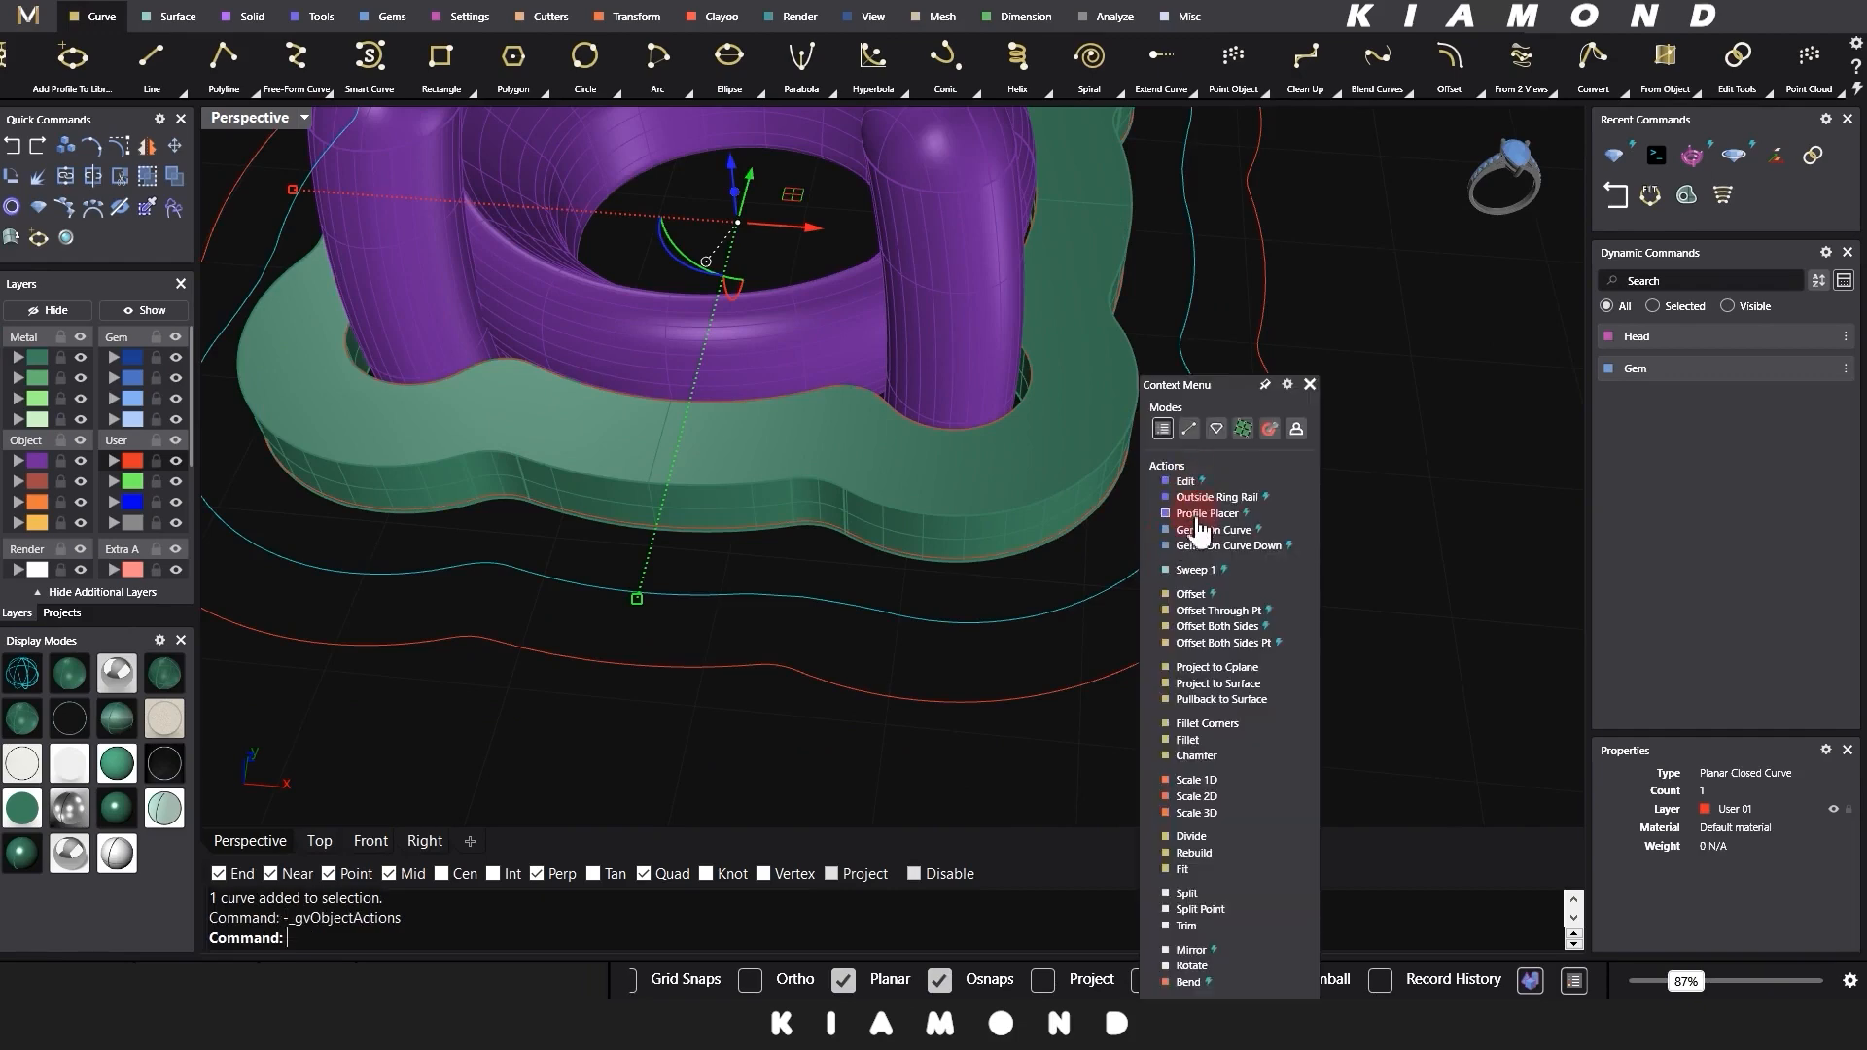
left_click(1198, 531)
scroll(1166, 584, "down", 3)
right_click_drag(1167, 583, 1055, 592)
scroll(1721, 671, "down", 4)
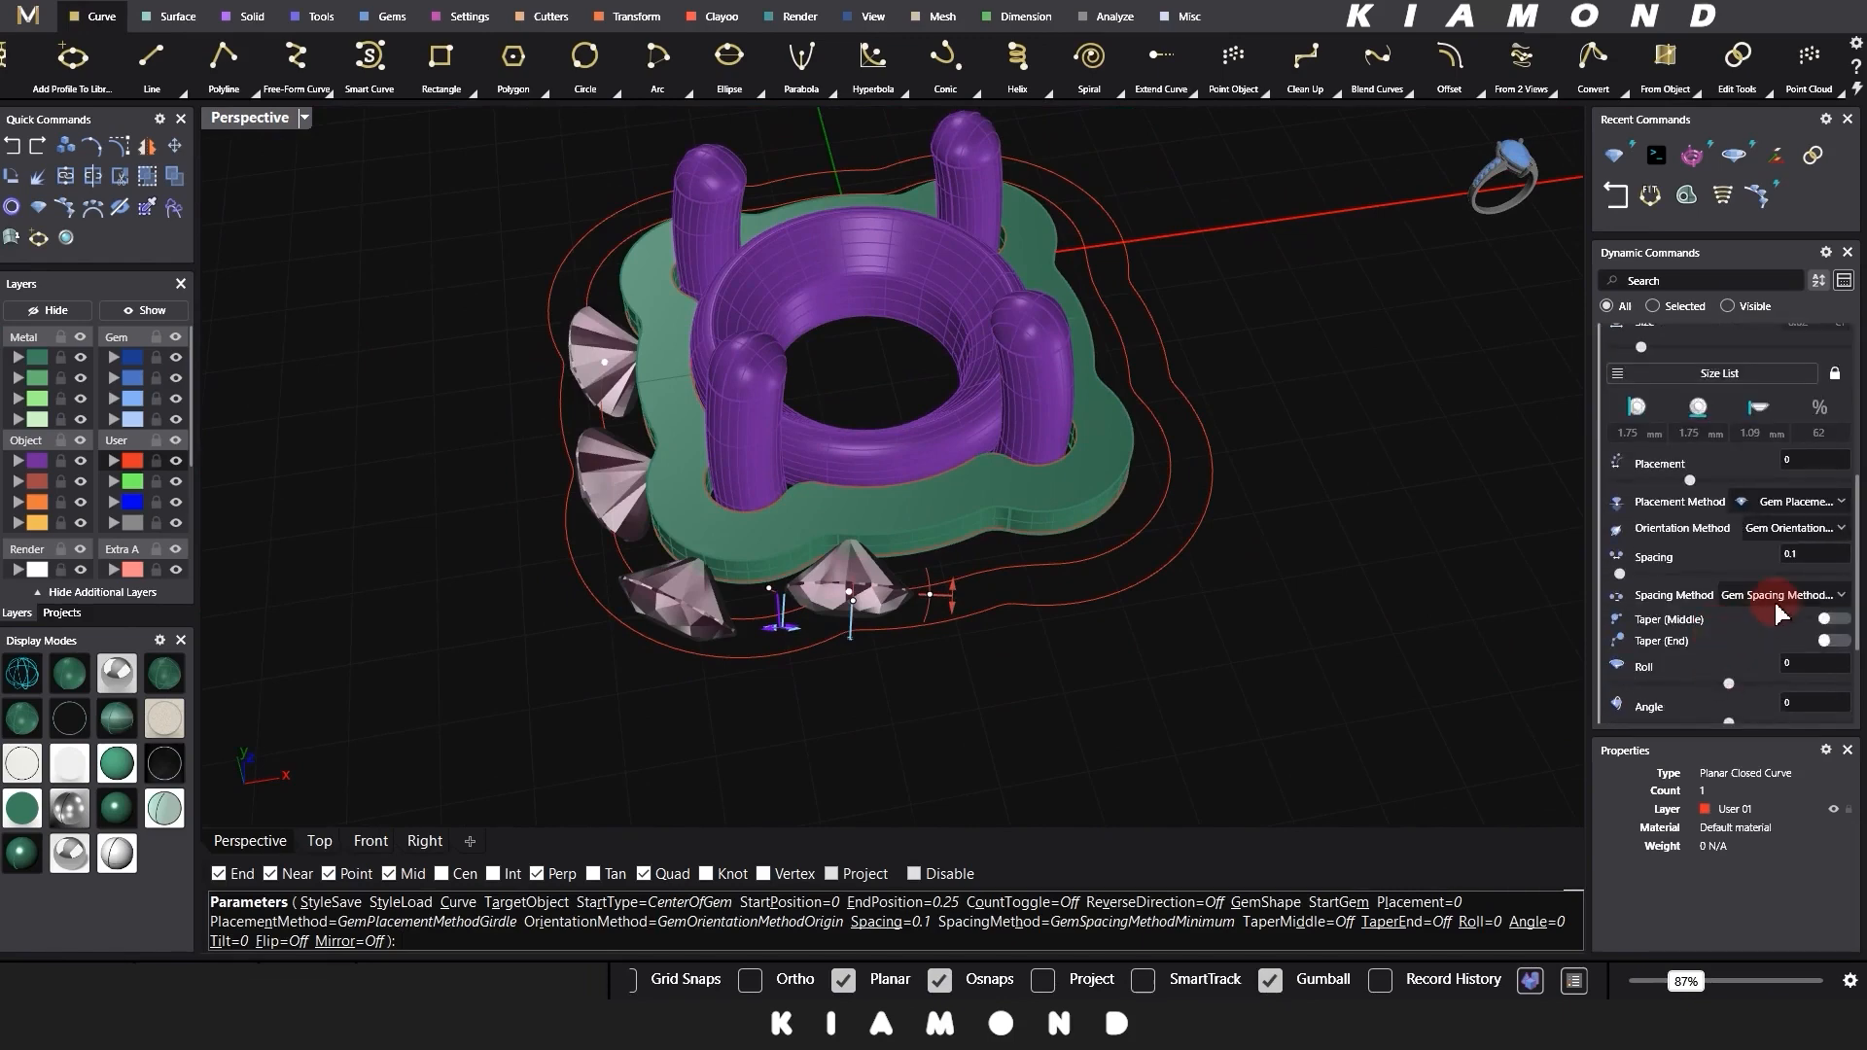
left_click(1842, 533)
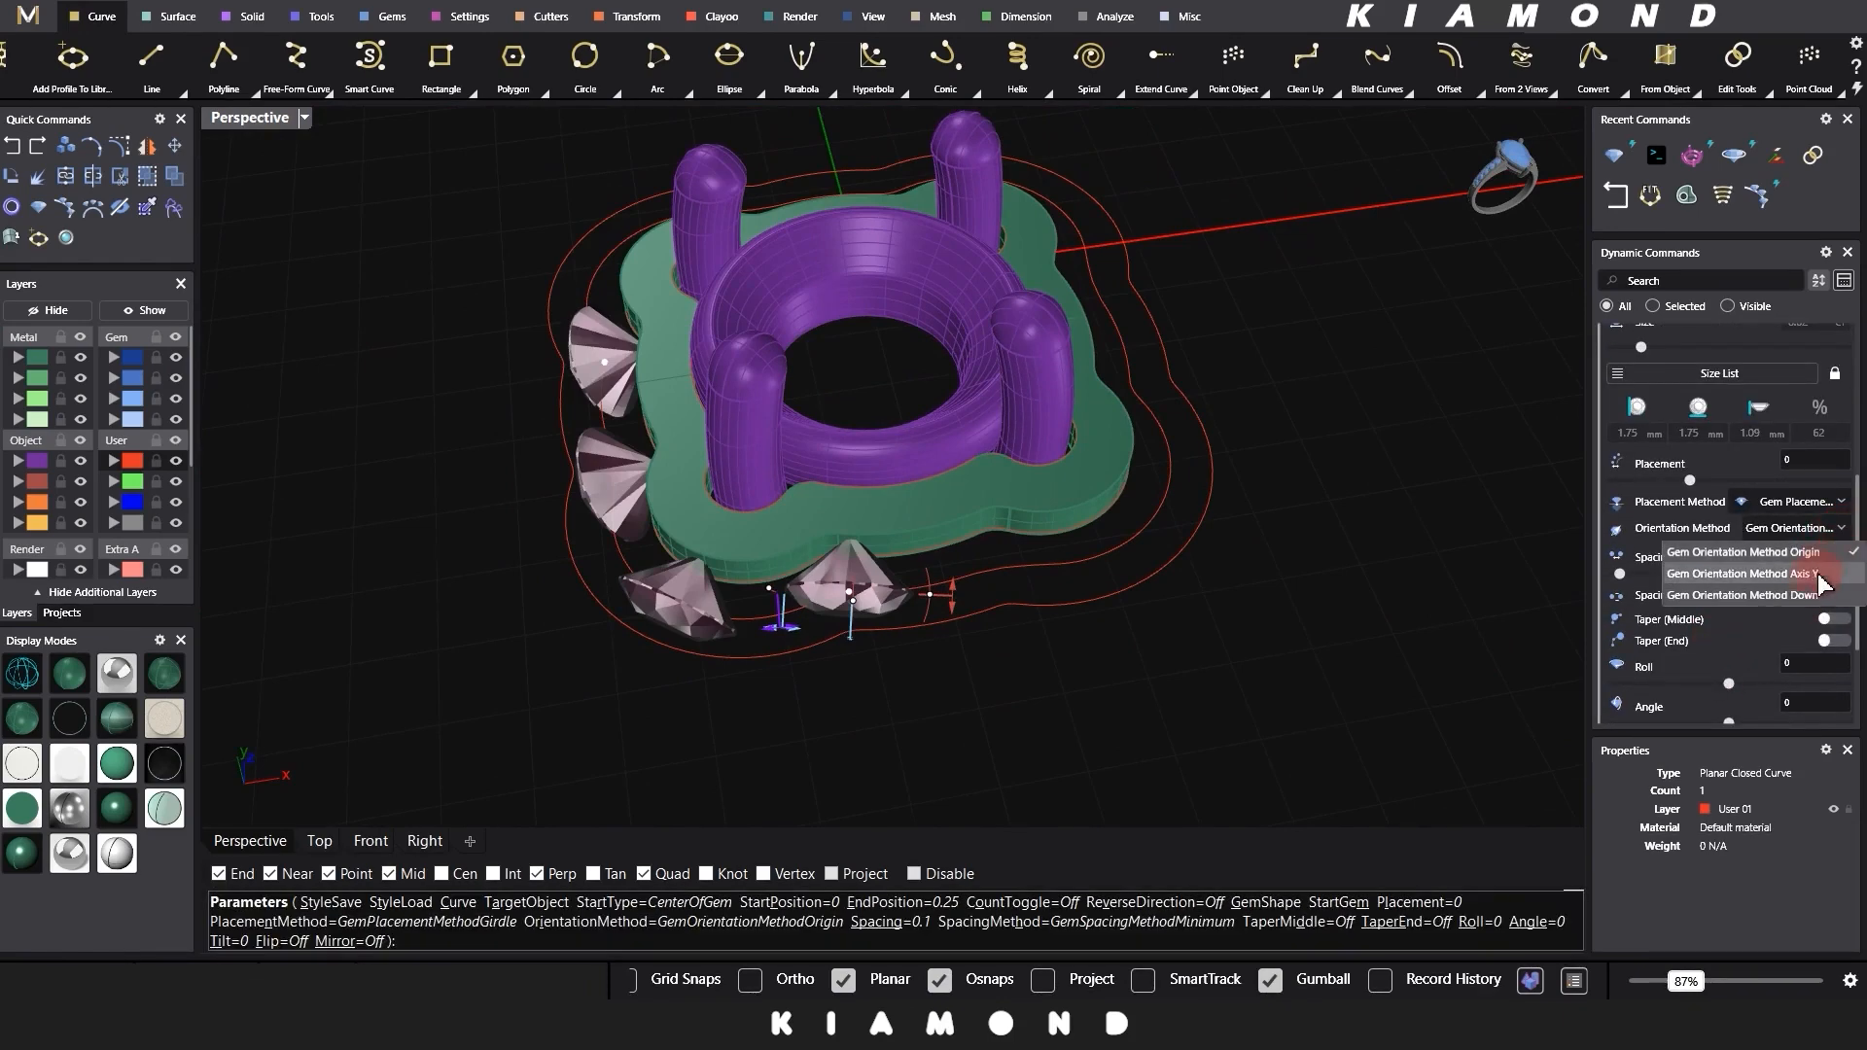
left_click(1815, 597)
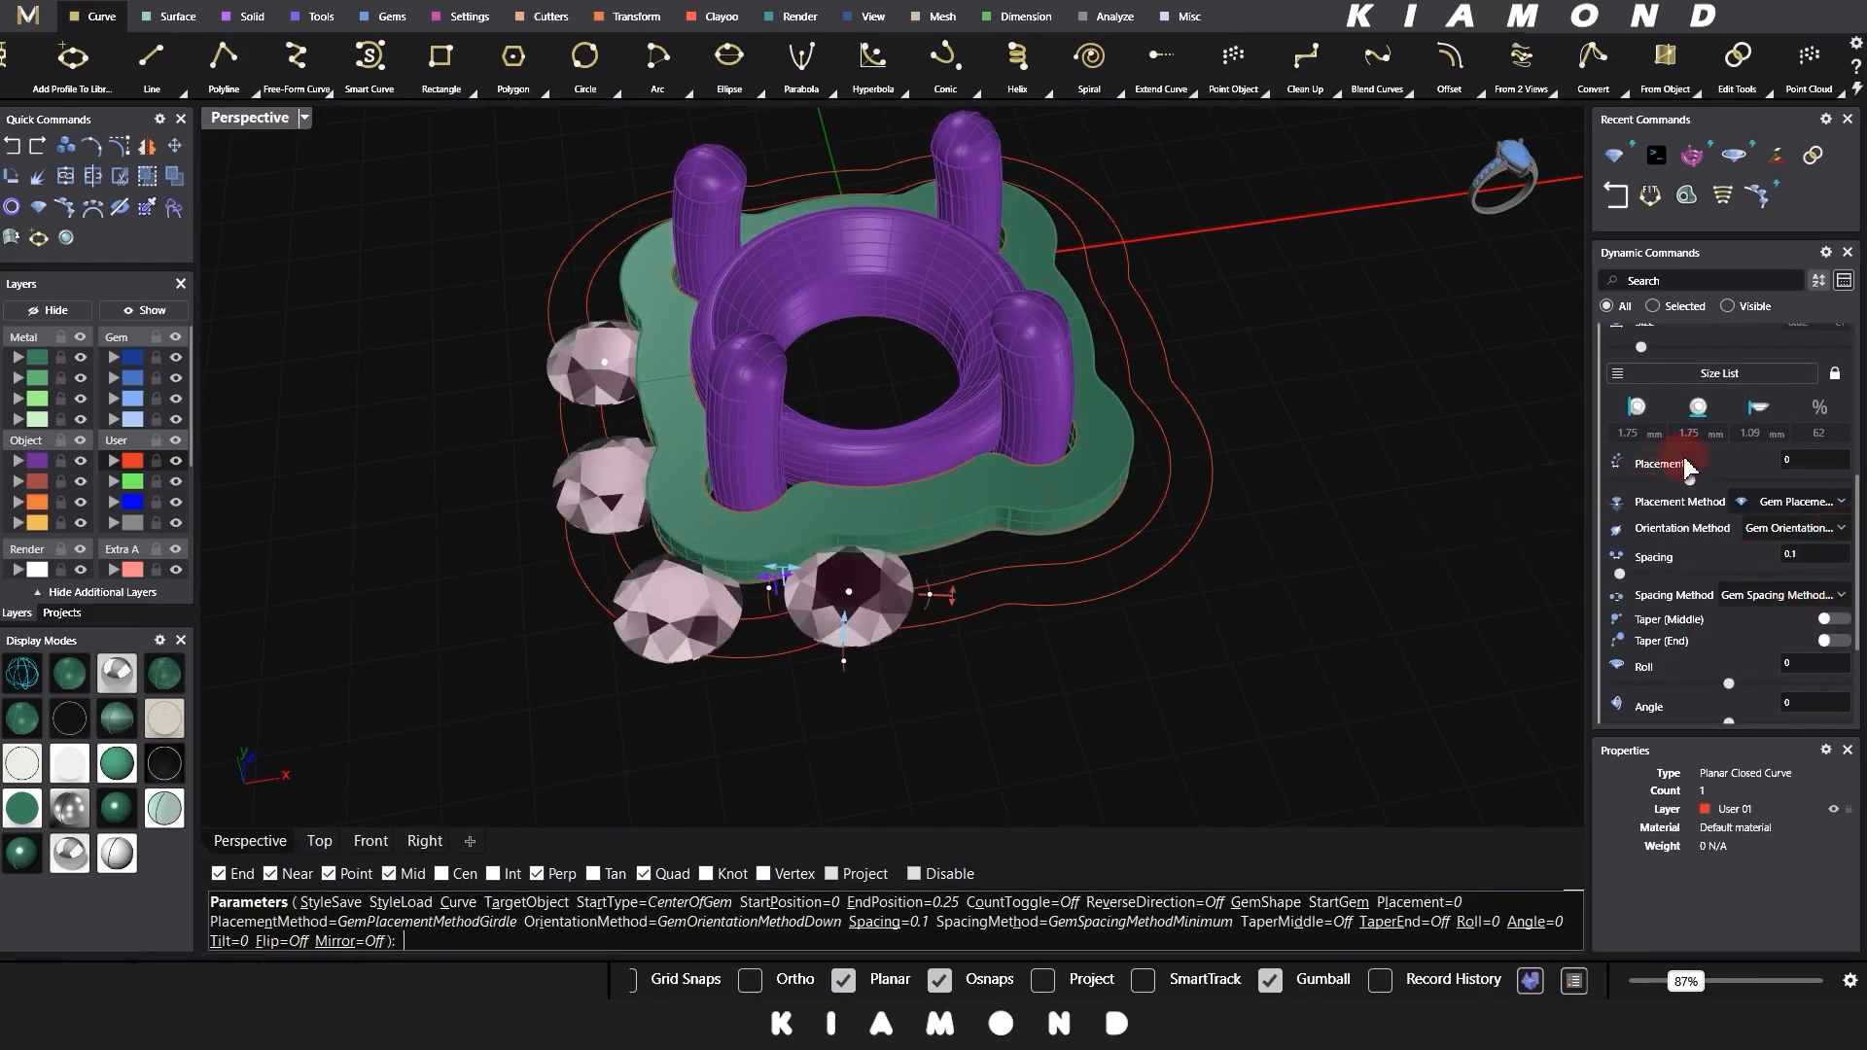
Step: Set the round diamonds along the curve to the 1.10 mm (0.005 ct) size from the size list
left_click(1717, 373)
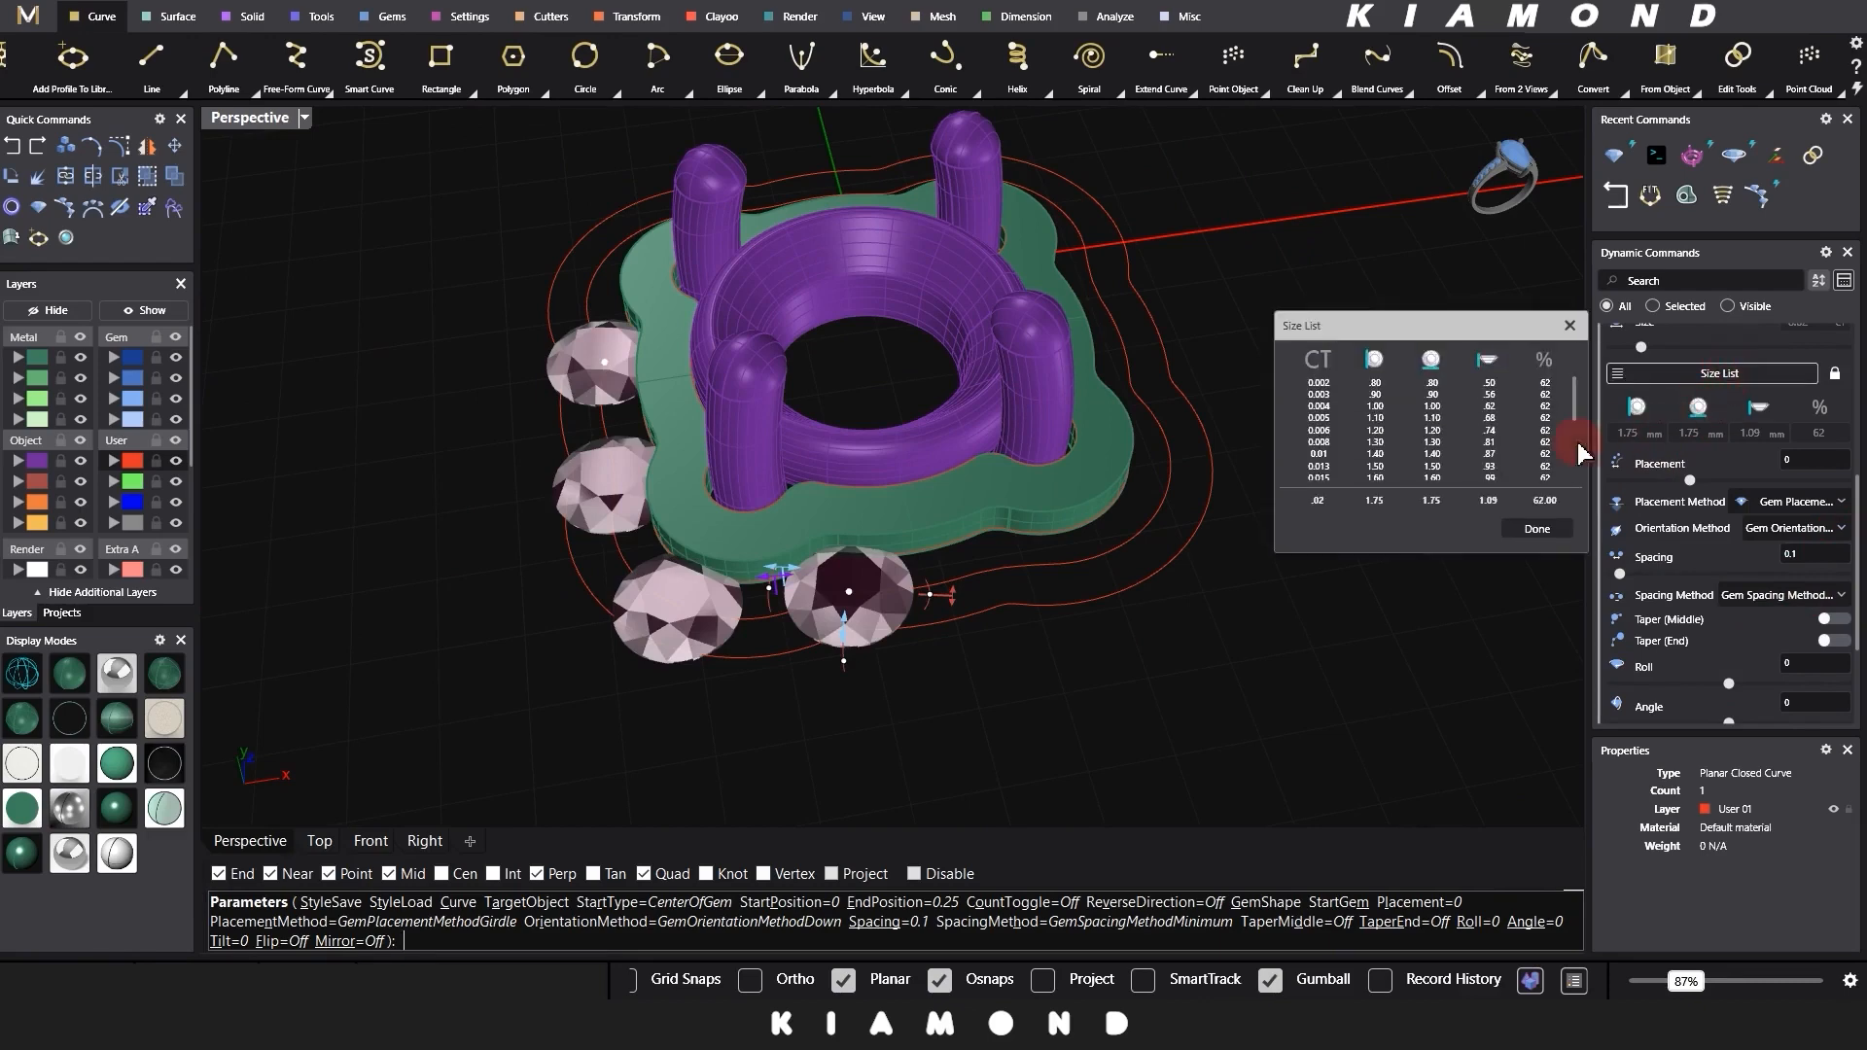
left_click(1413, 418)
right_click_drag(1004, 614, 1066, 603)
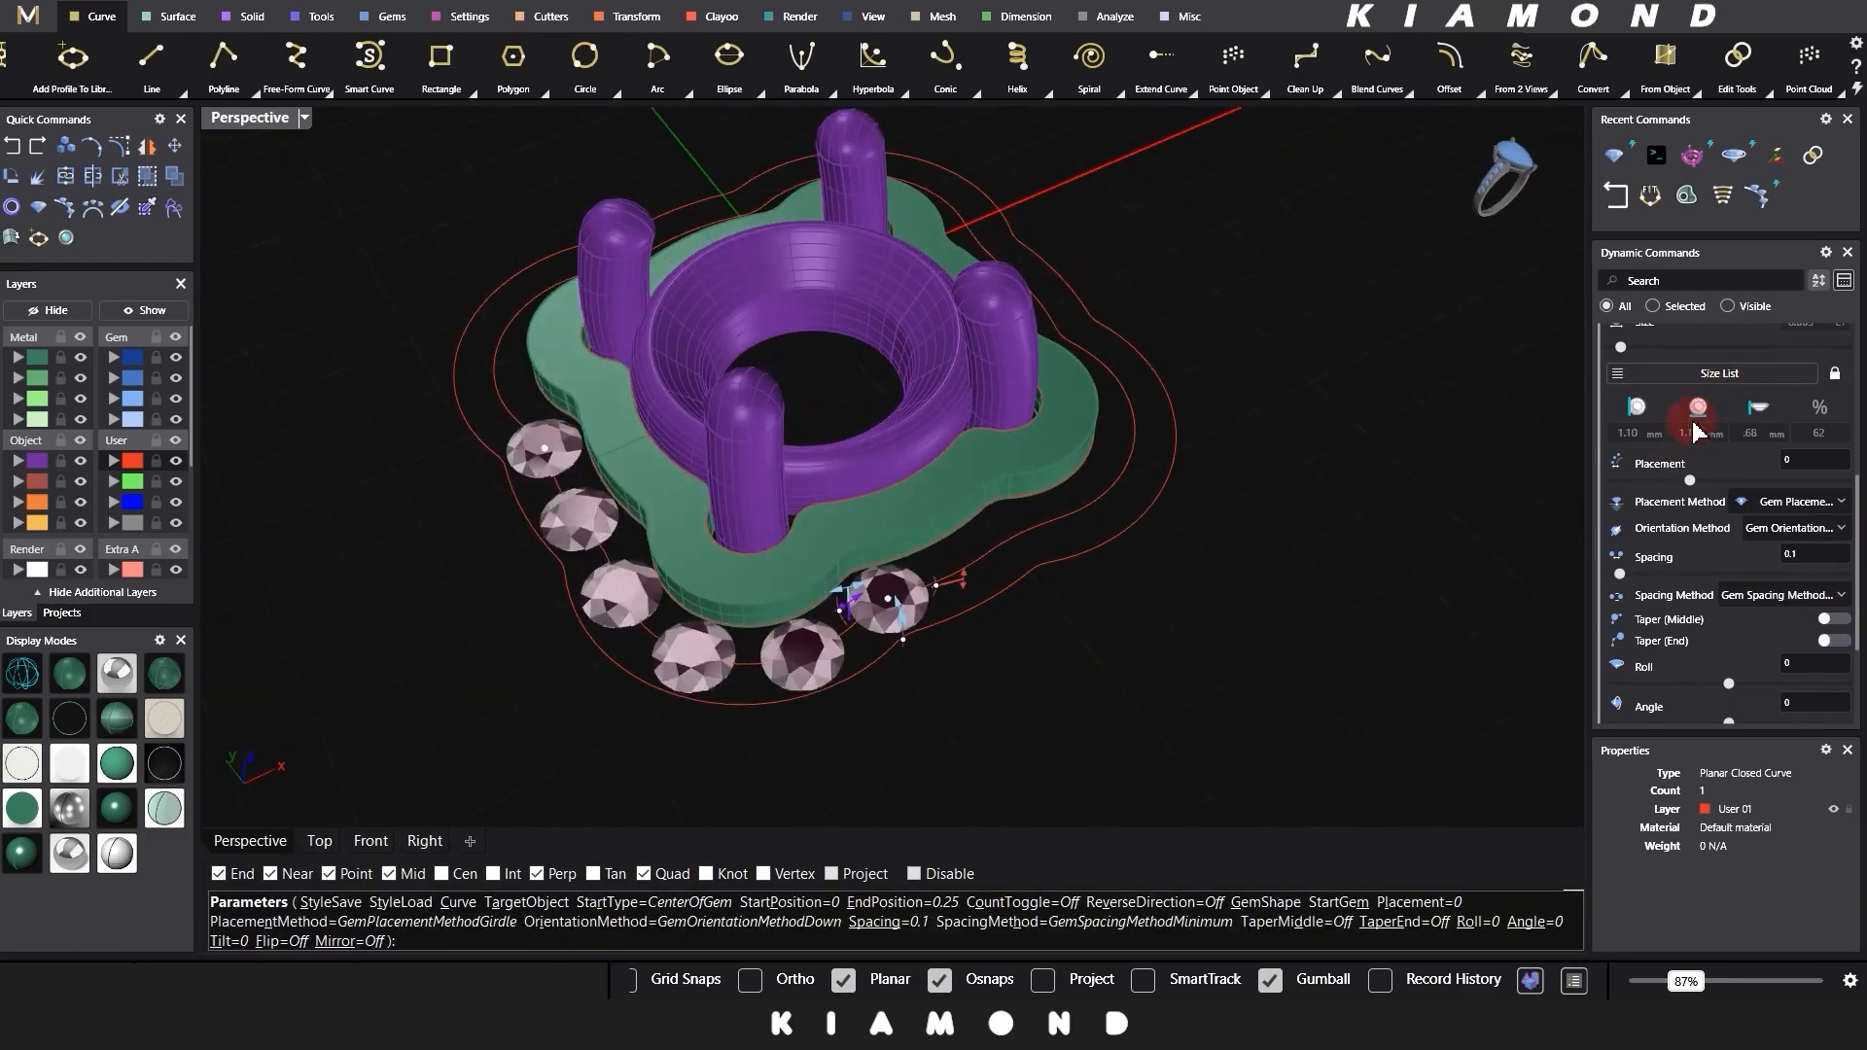
right_click_drag(1425, 487, 1050, 617)
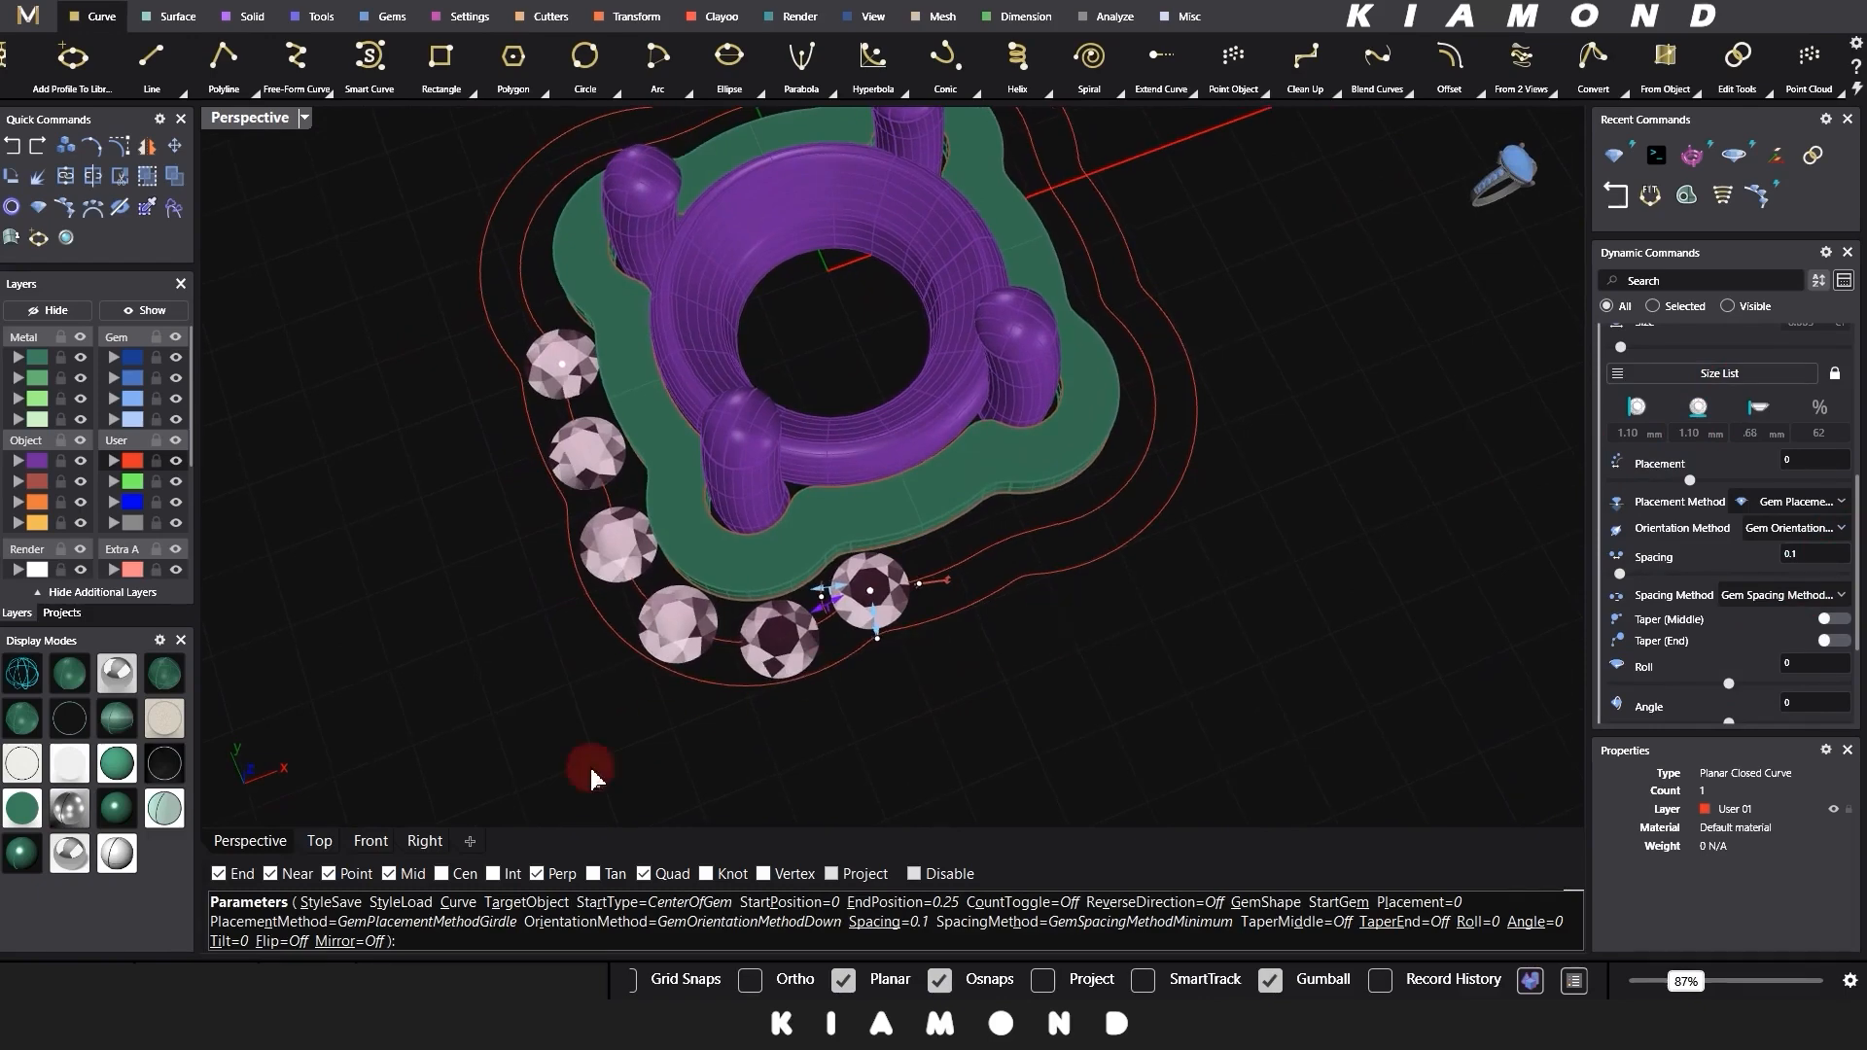
Step: In the top view, shift the first gem onto the vertical axis, at start position 0.966
left_click(319, 842)
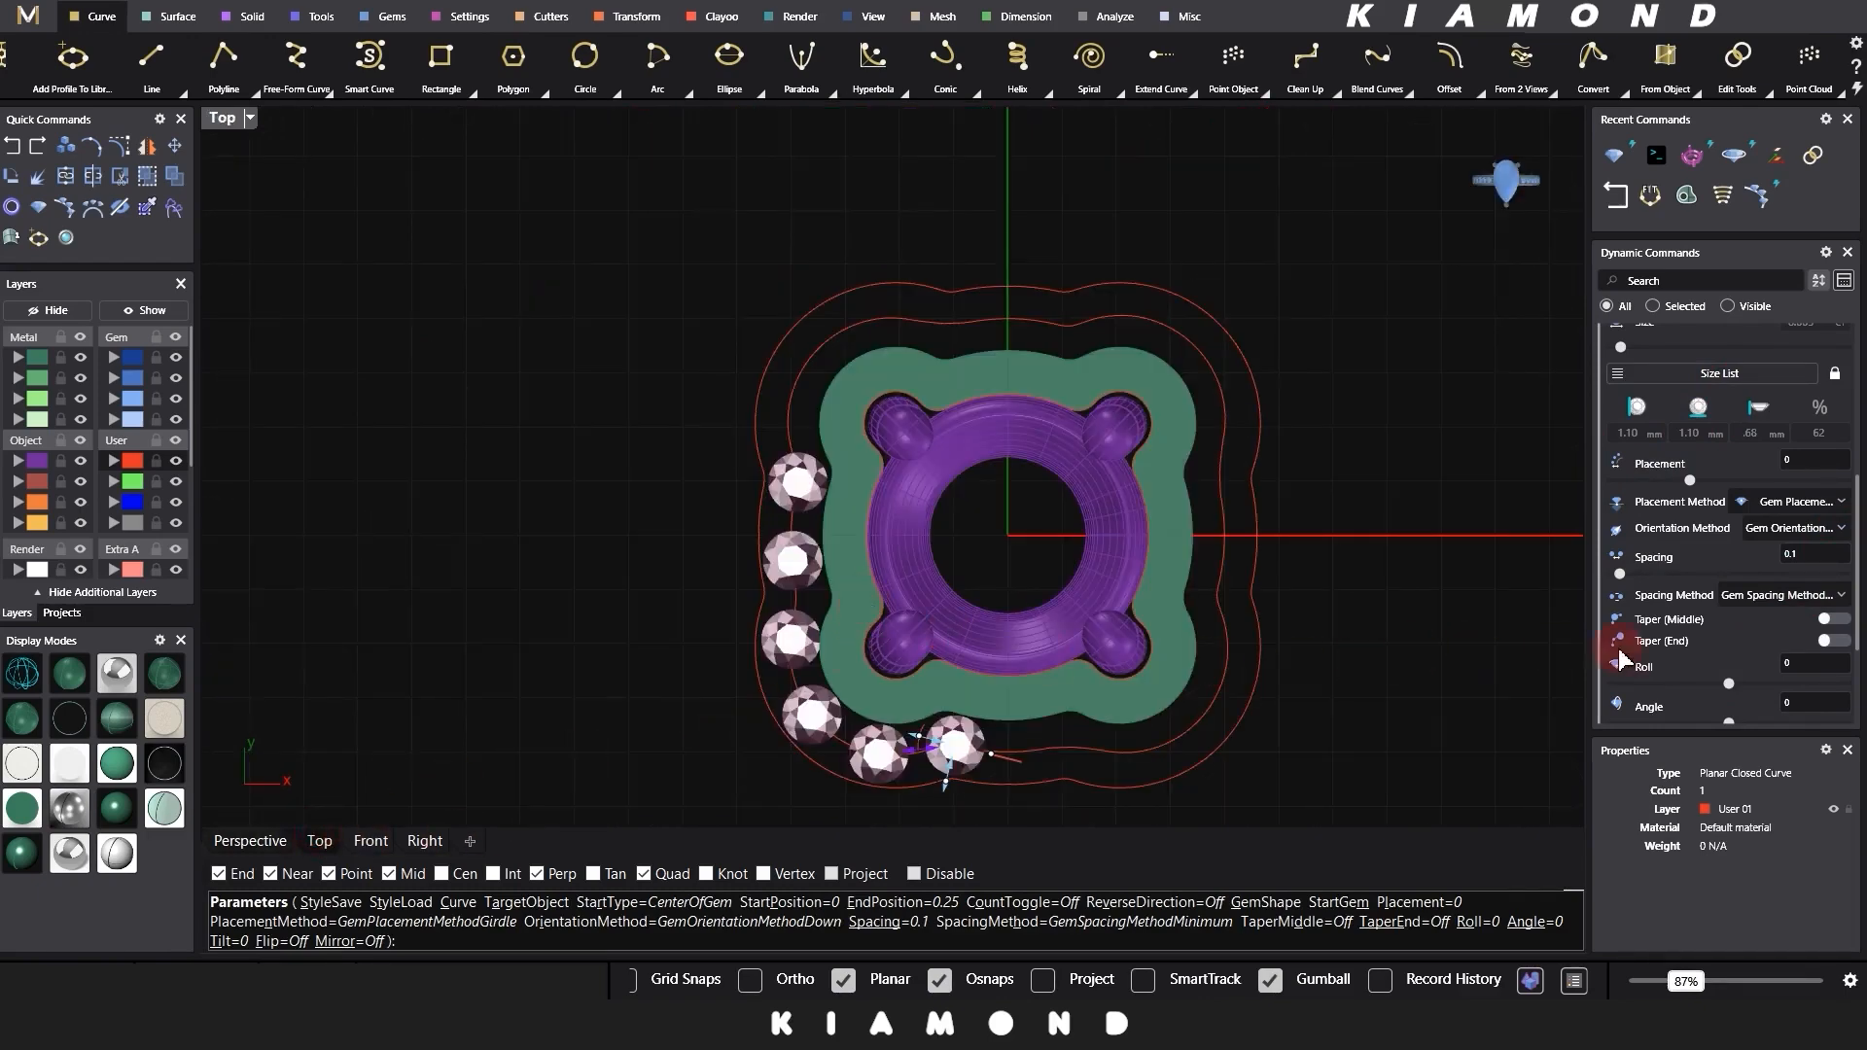
scroll(1811, 470, "up", 5)
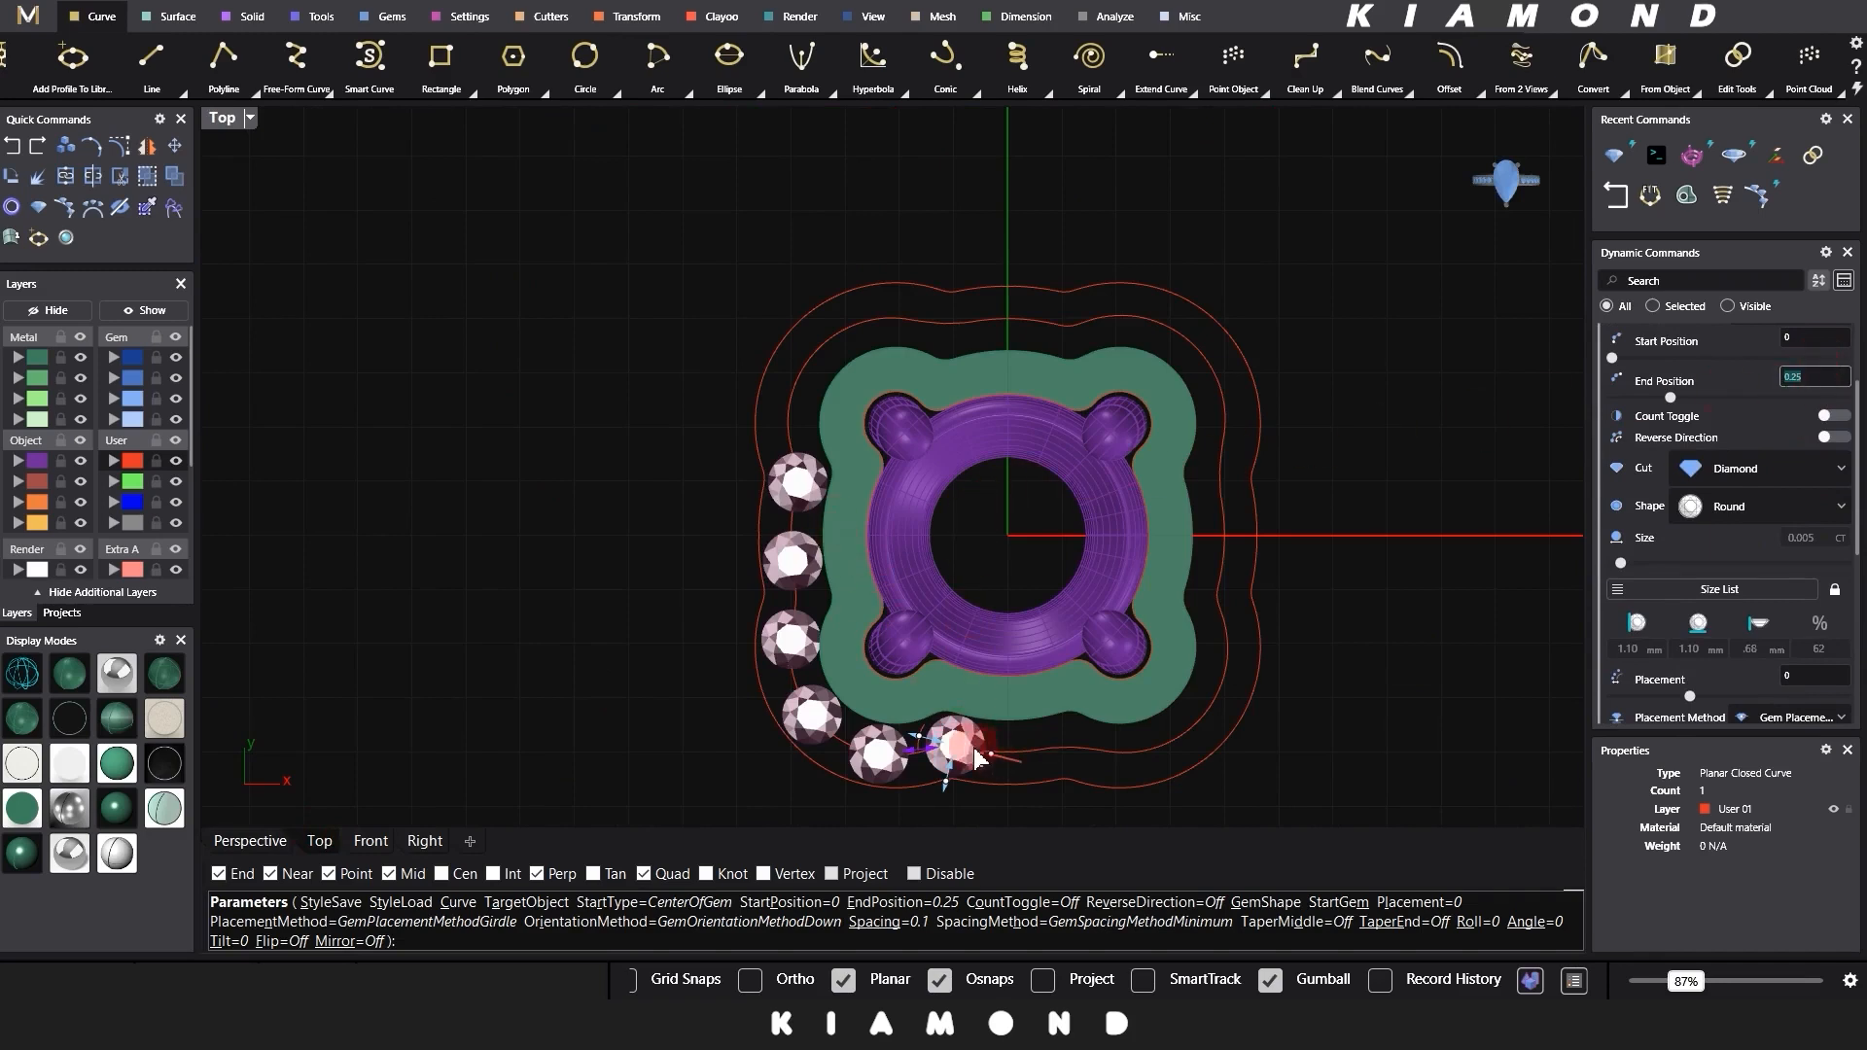
left_click_drag(975, 757, 1012, 769)
scroll(1011, 768, "up", 5)
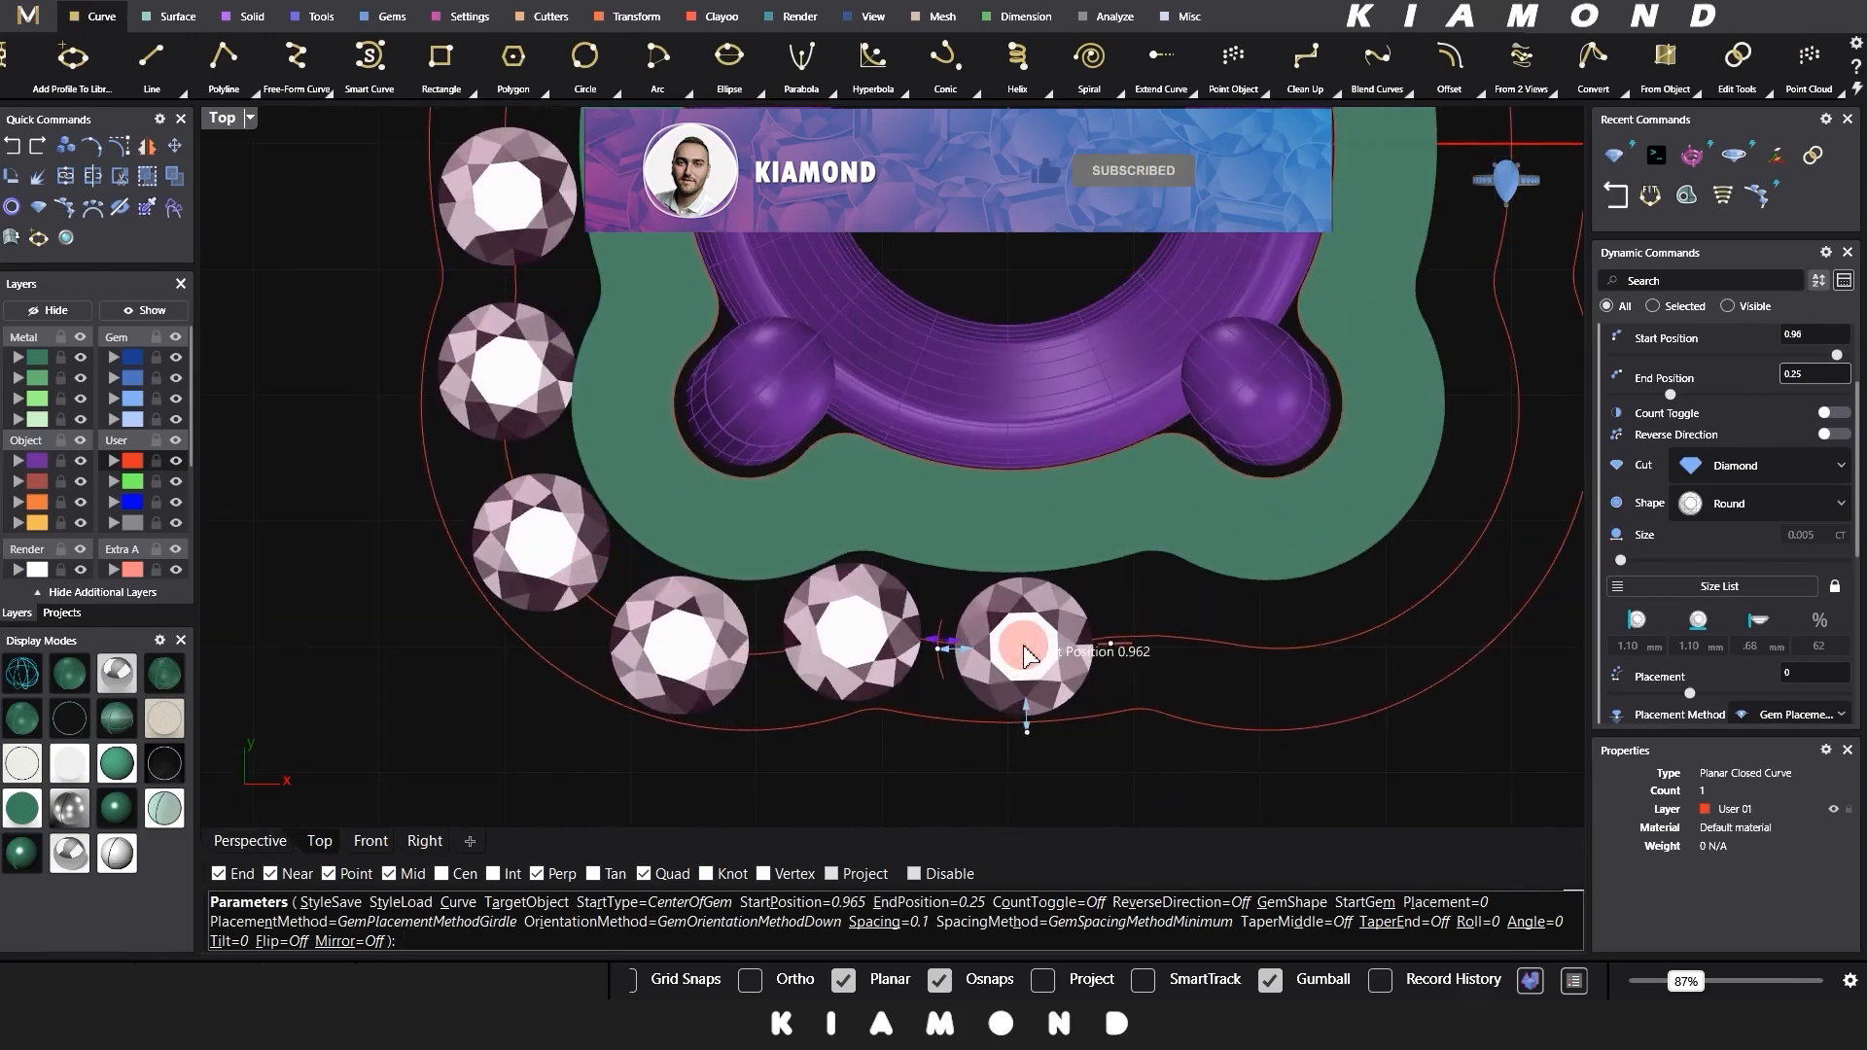
left_click_drag(1016, 659, 1012, 663)
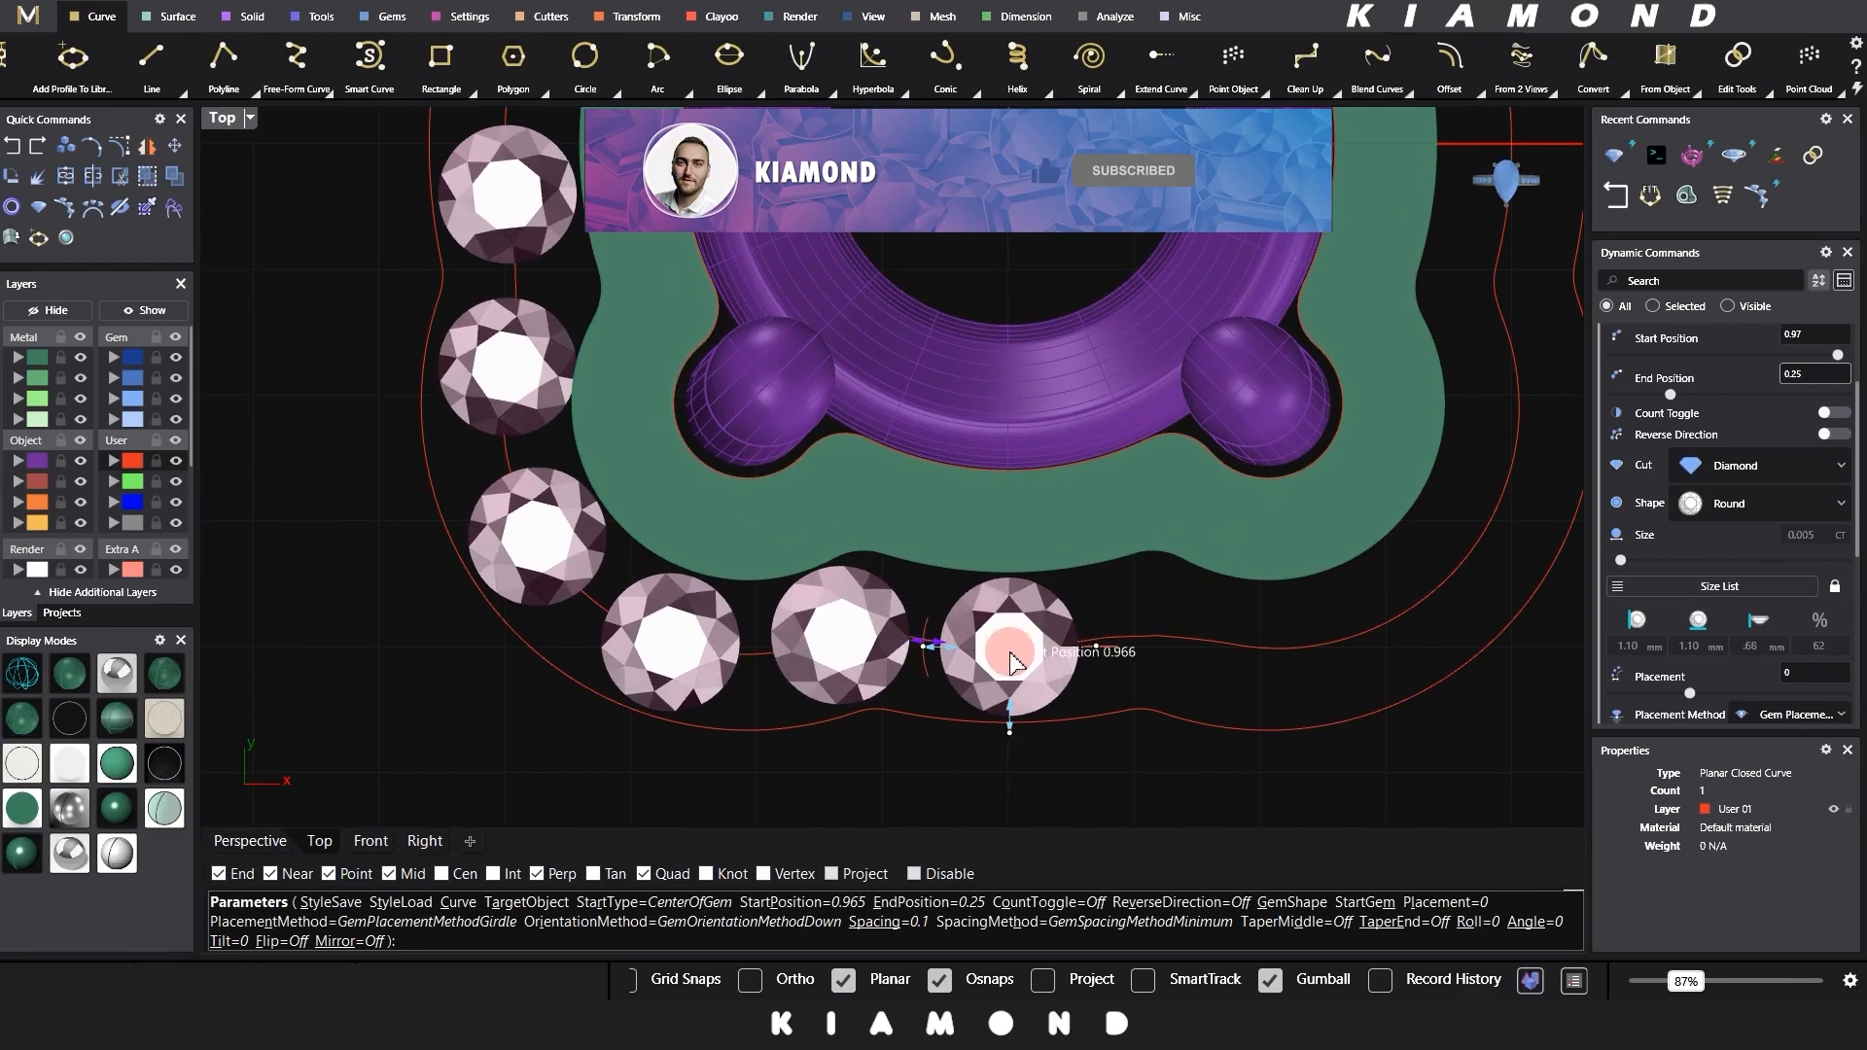
Step: Set the spacing between the gems to 0.05
scroll(1795, 641, "down", 2)
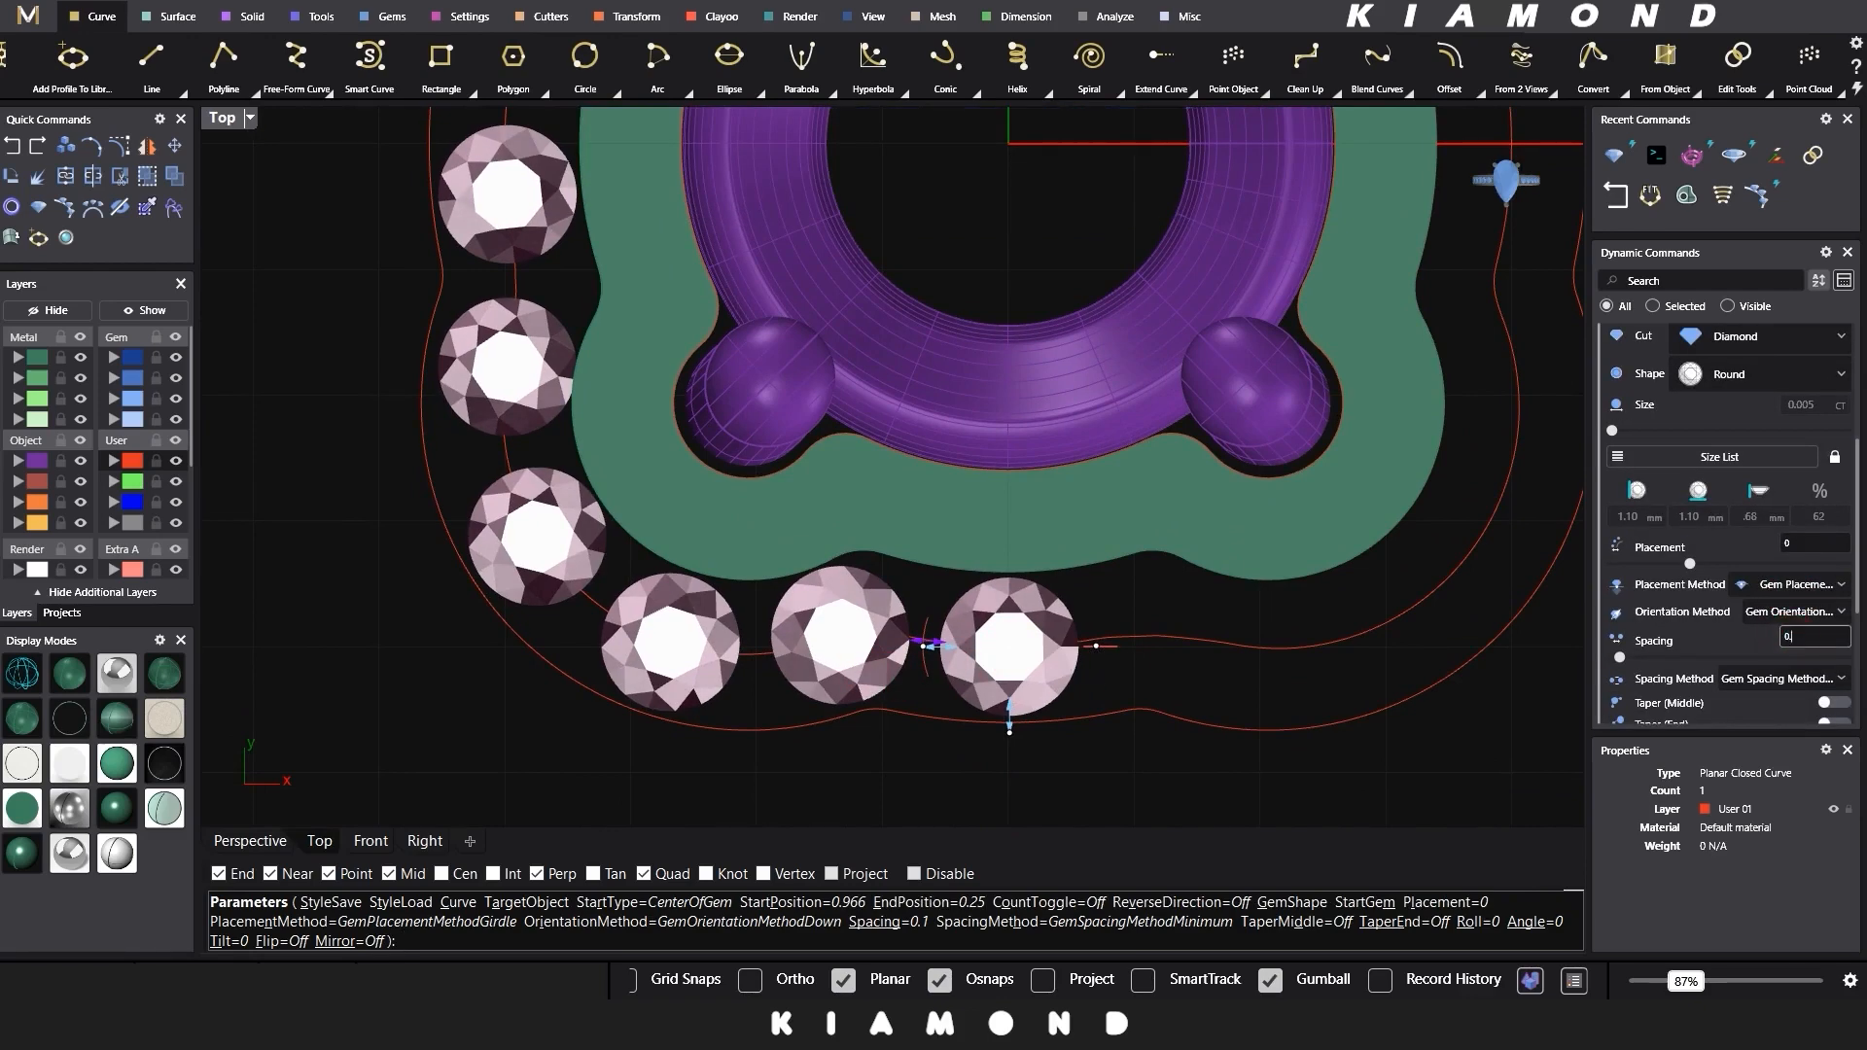
type("5")
key("Return")
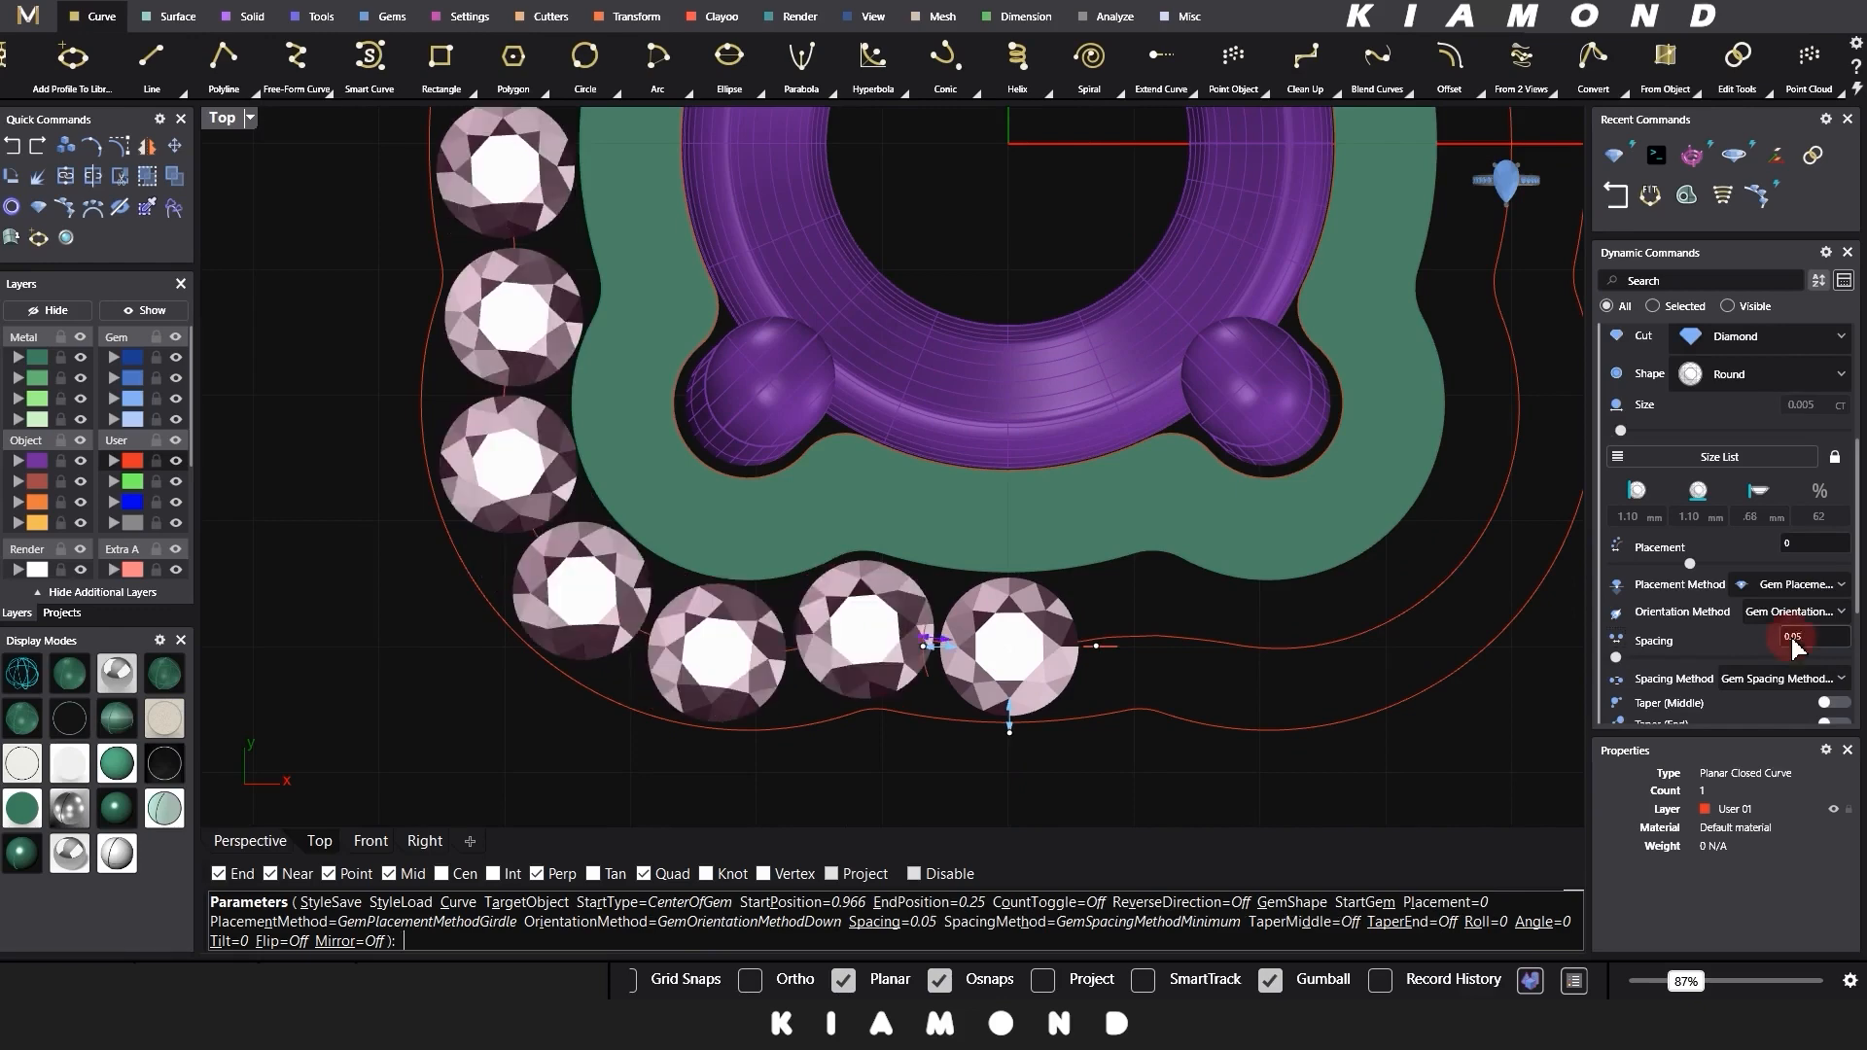
Step: Shift the last gem onto the horizontal axis, at end position 0.216, and accept the gem row
right_click_drag(800, 335, 873, 591)
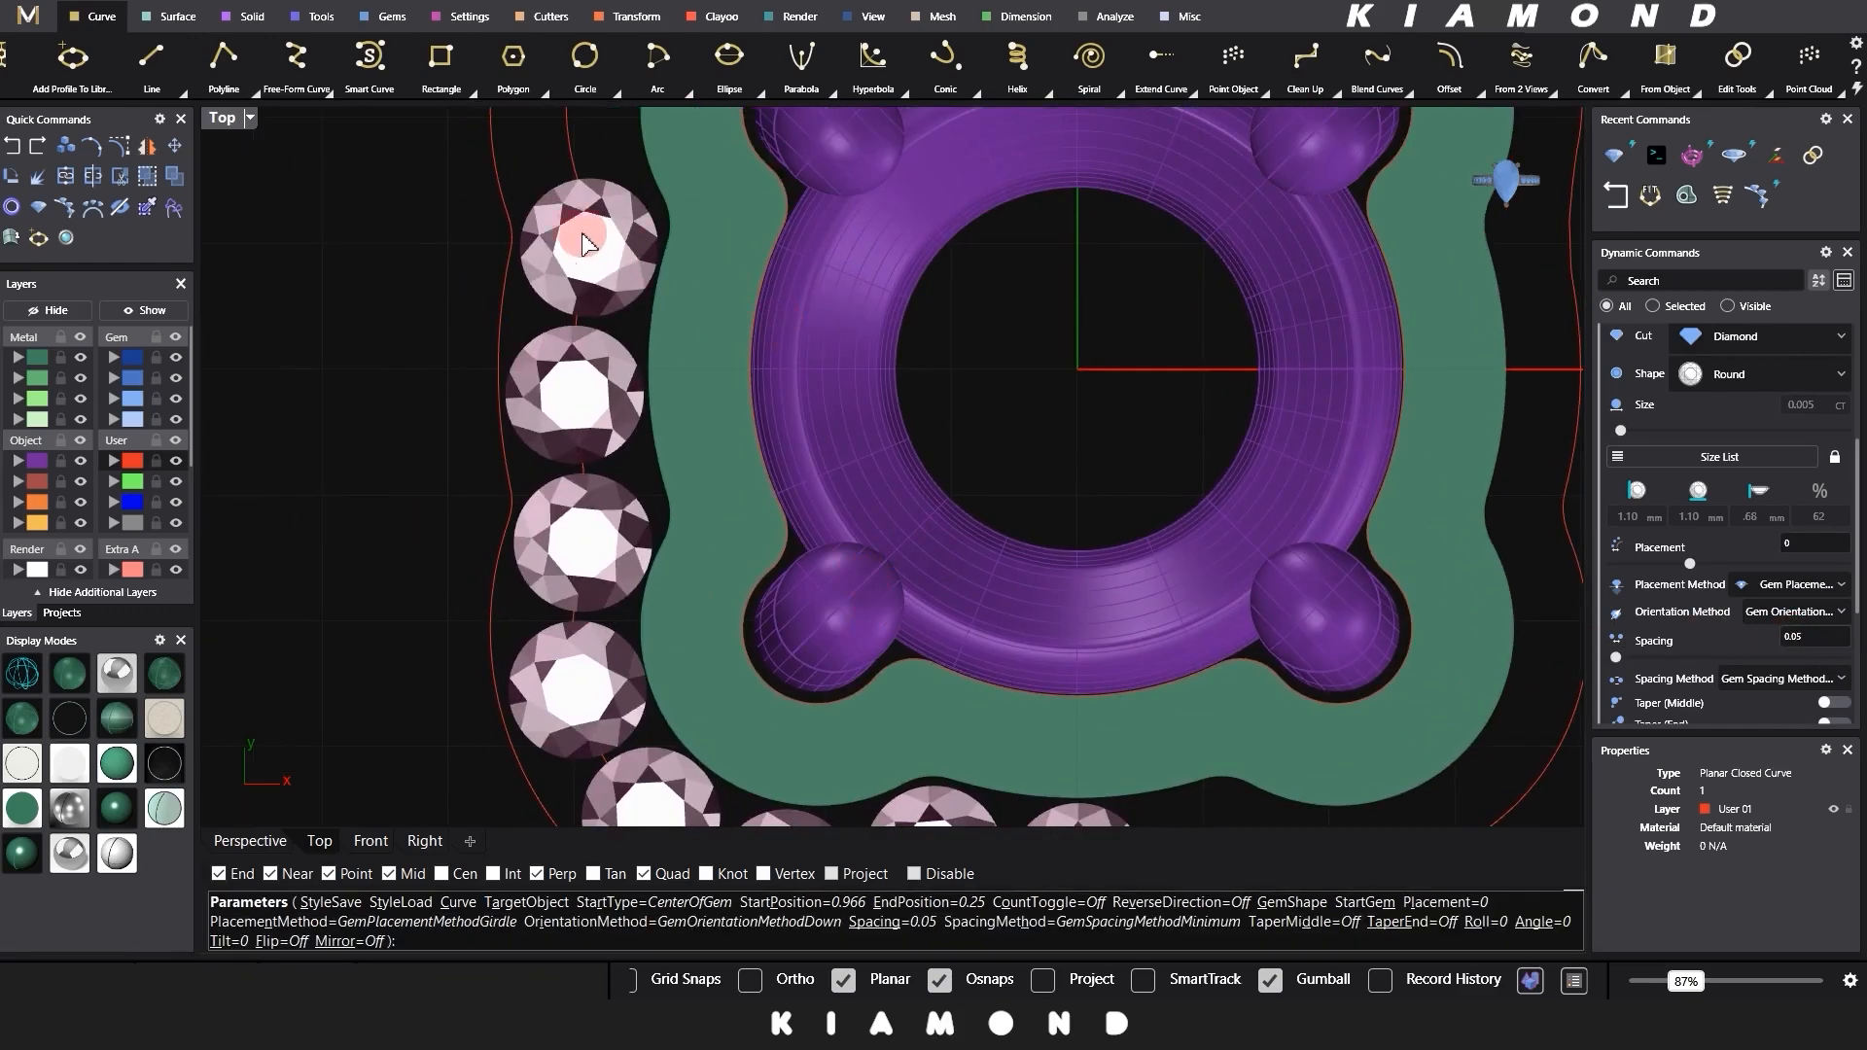
left_click_drag(595, 245, 571, 368)
scroll(571, 368, "up", 2)
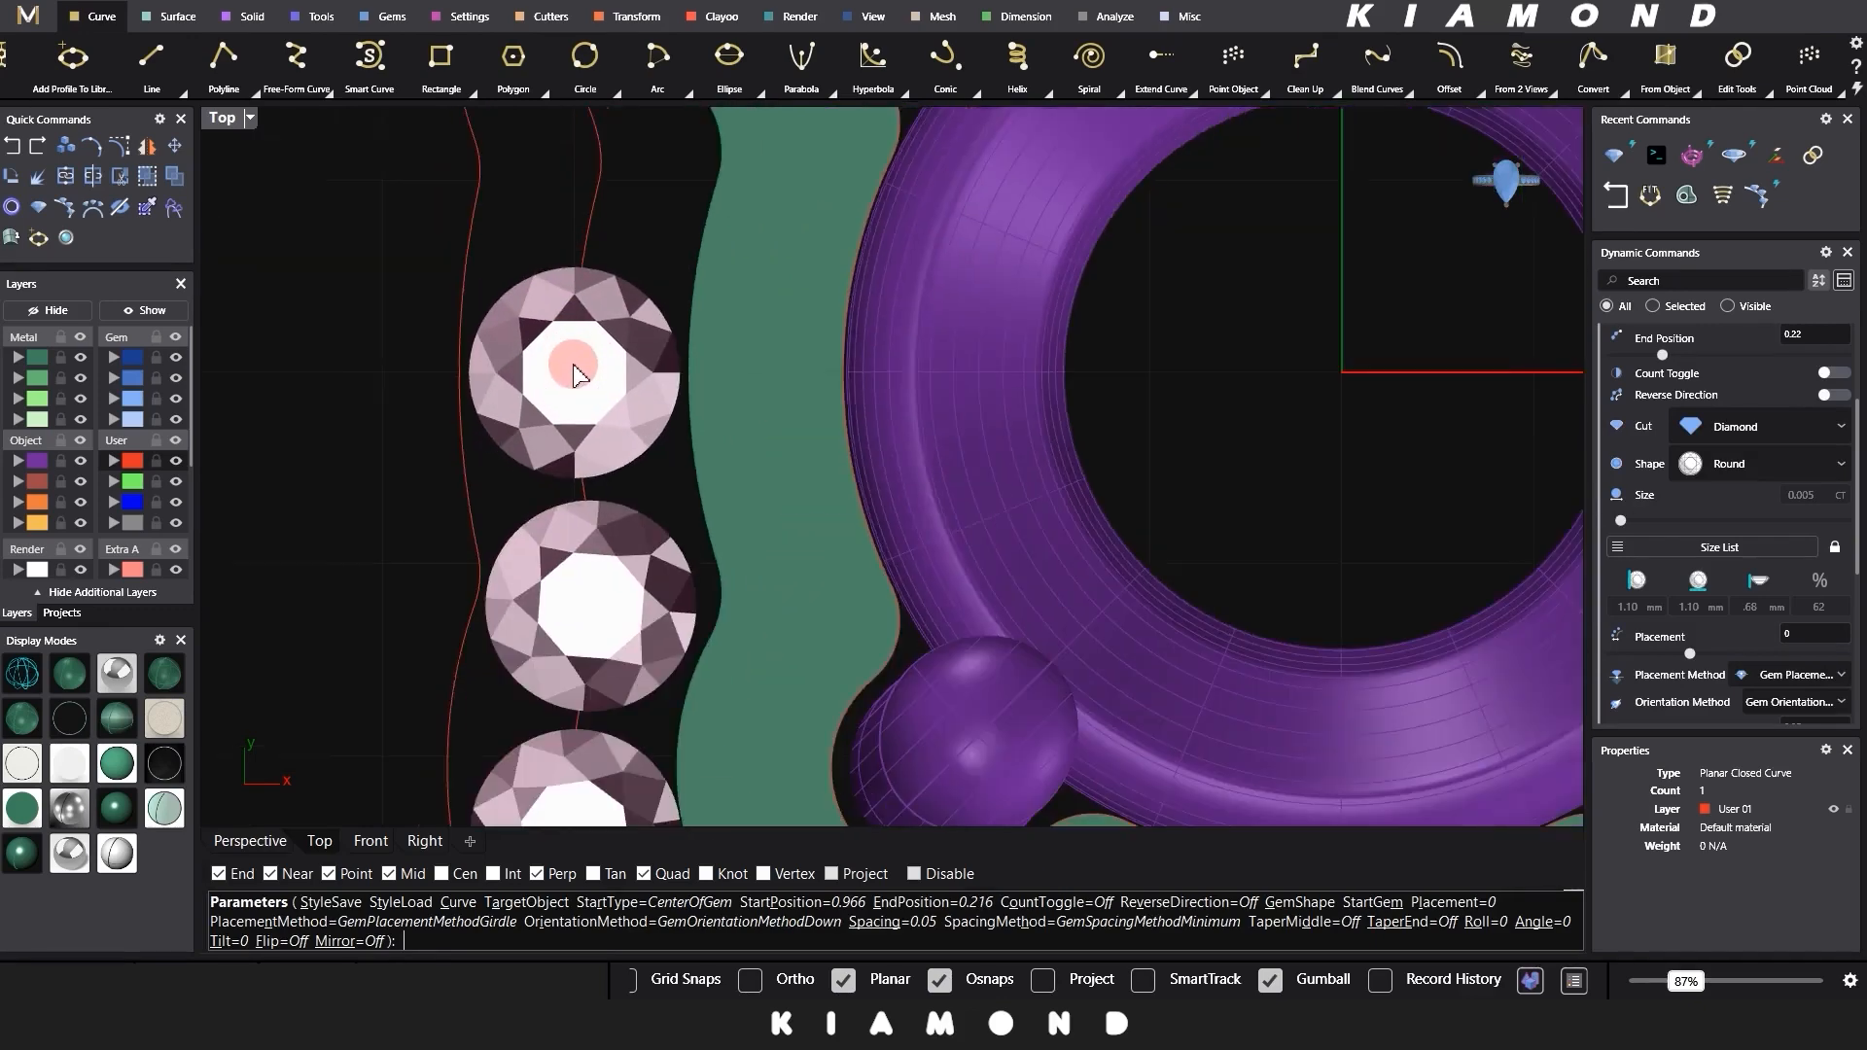
scroll(650, 393, "up", 5)
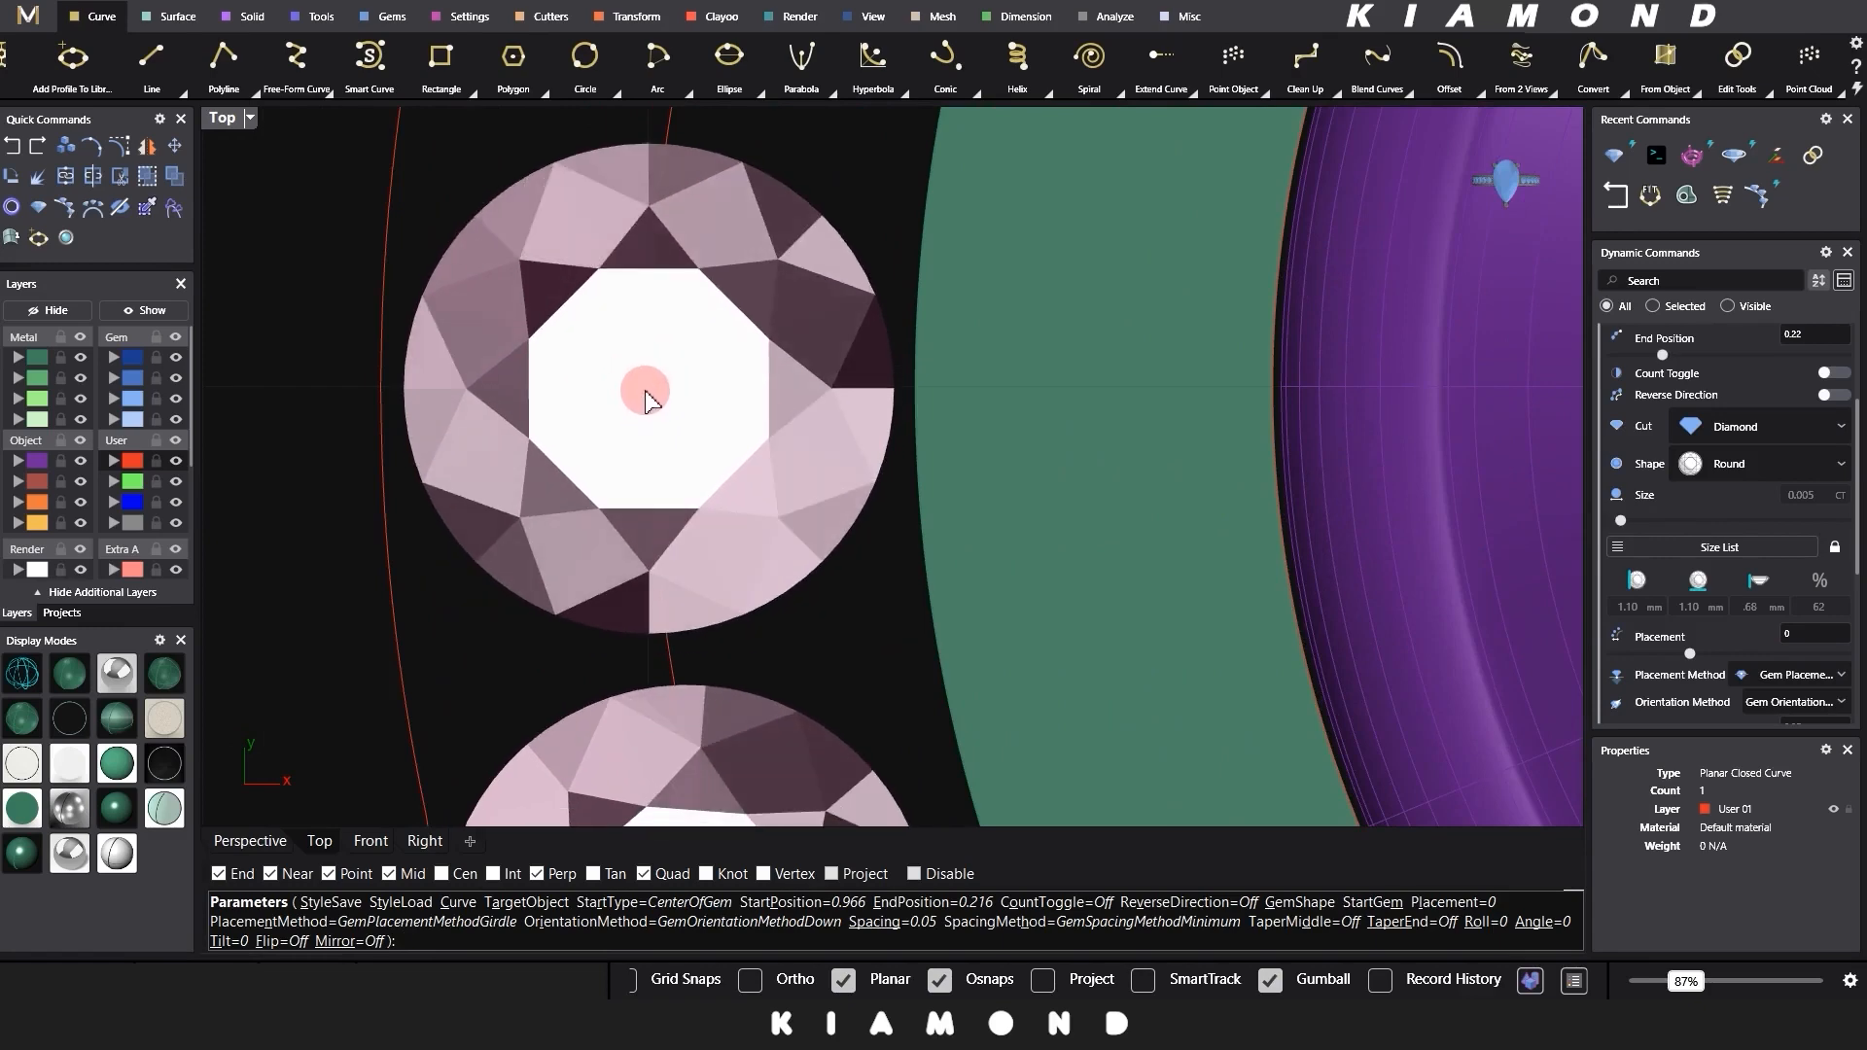
scroll(648, 394, "down", 7)
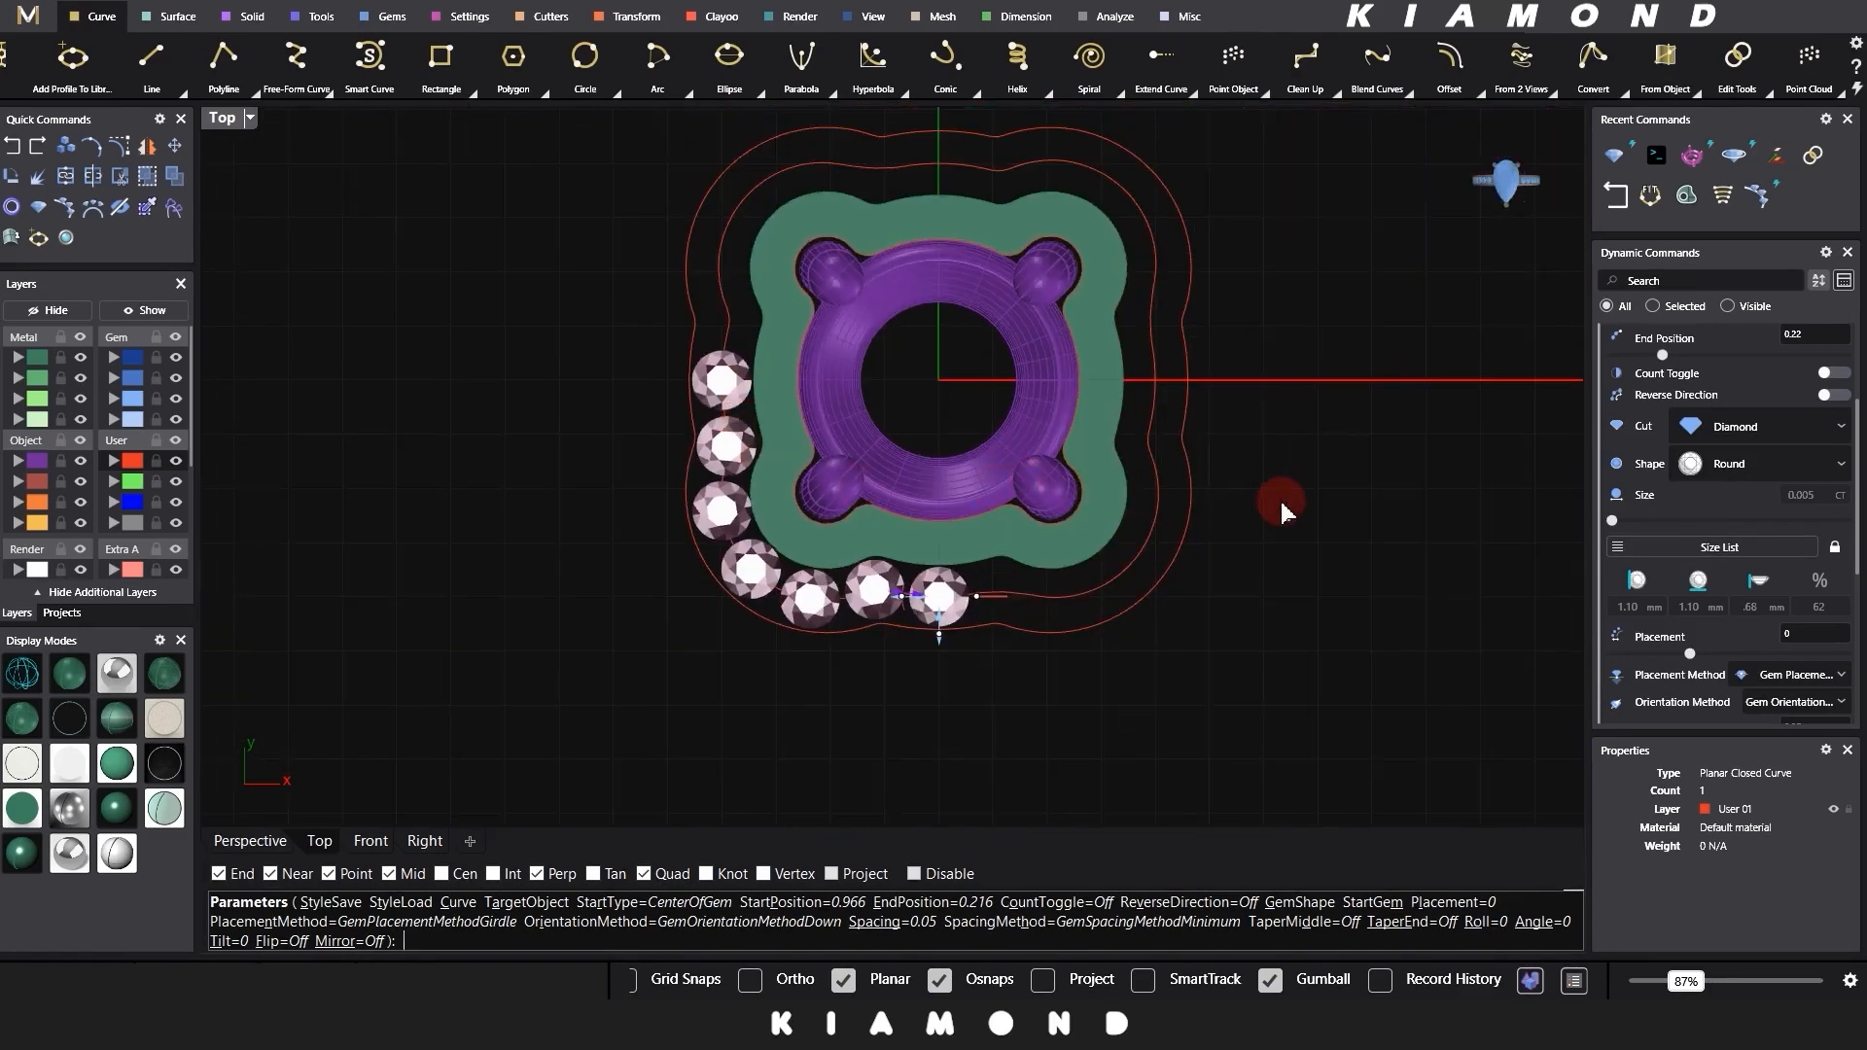
right_click(1283, 512)
scroll(846, 637, "up", 2)
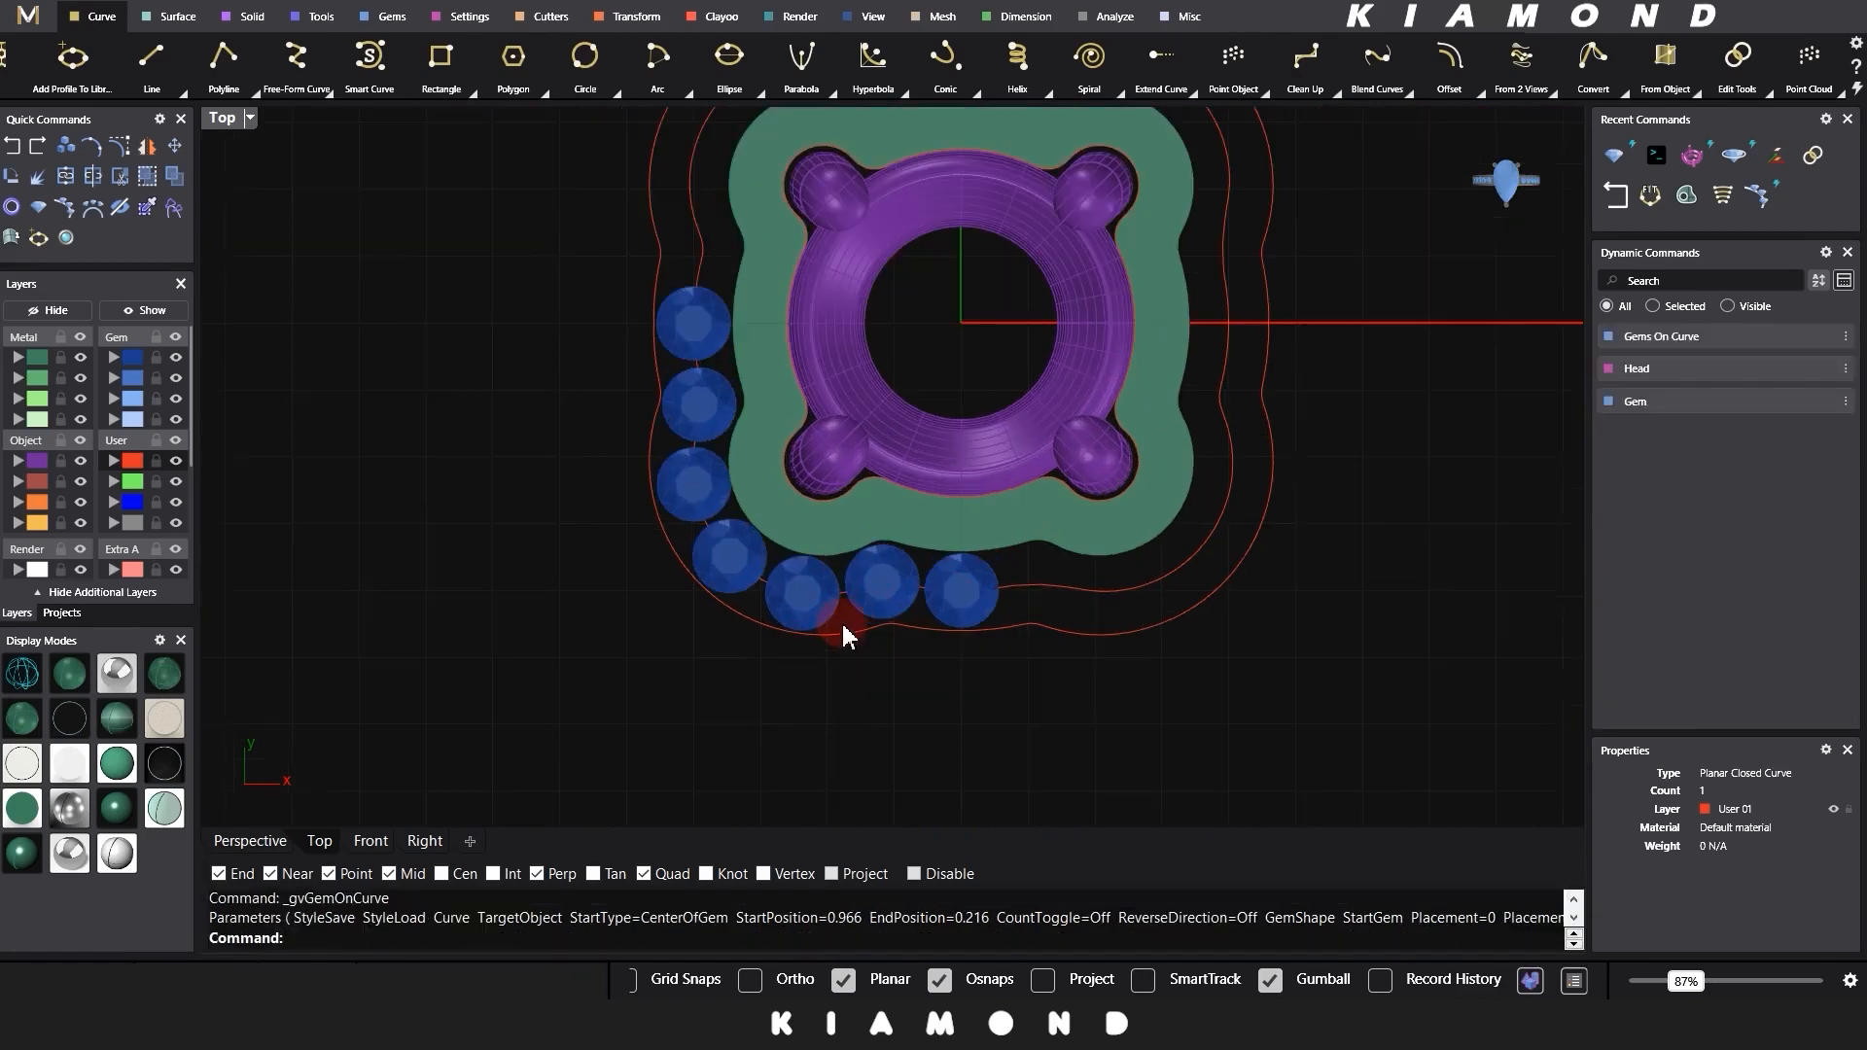
Step: Ungroup the gem row and mirror every gem except the one on the vertical axis across that axis through the origin
left_click(881, 620)
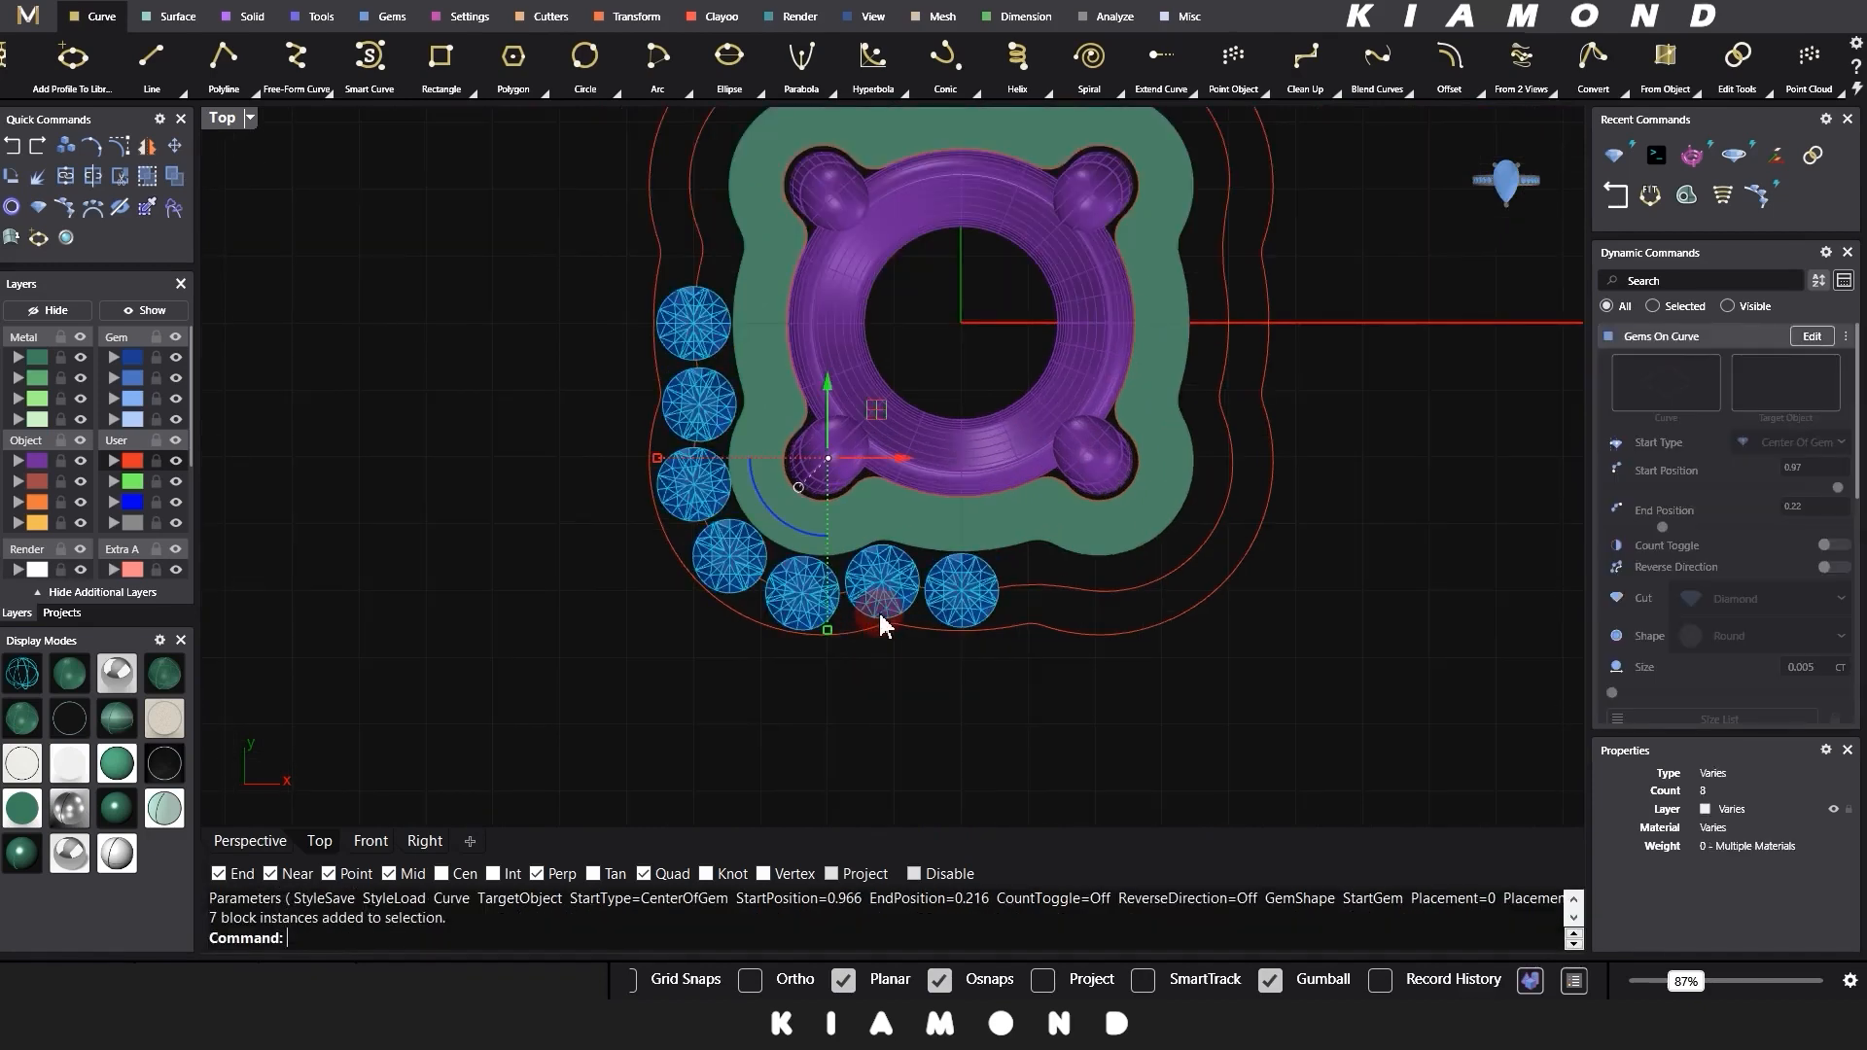
key("ctrl+shift+g")
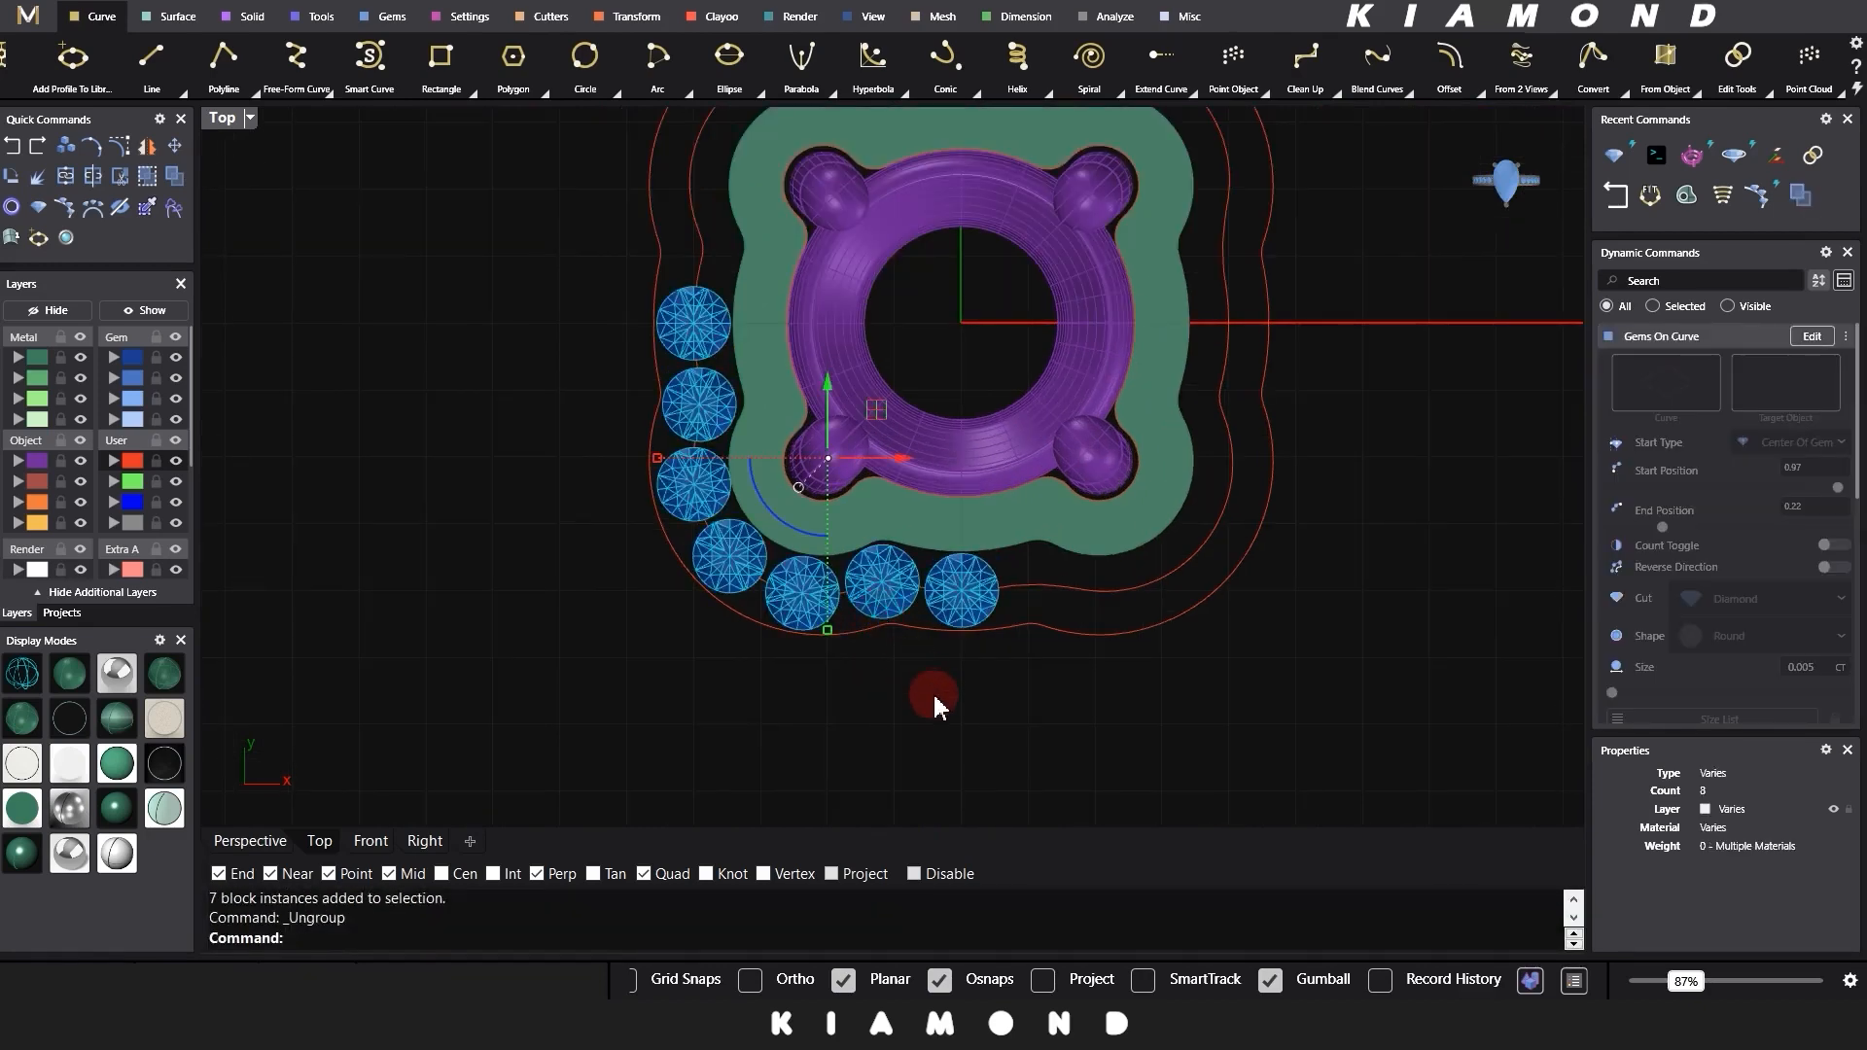
left_click_drag(932, 692, 1058, 549, "ctrl")
type("mirror")
key("Return")
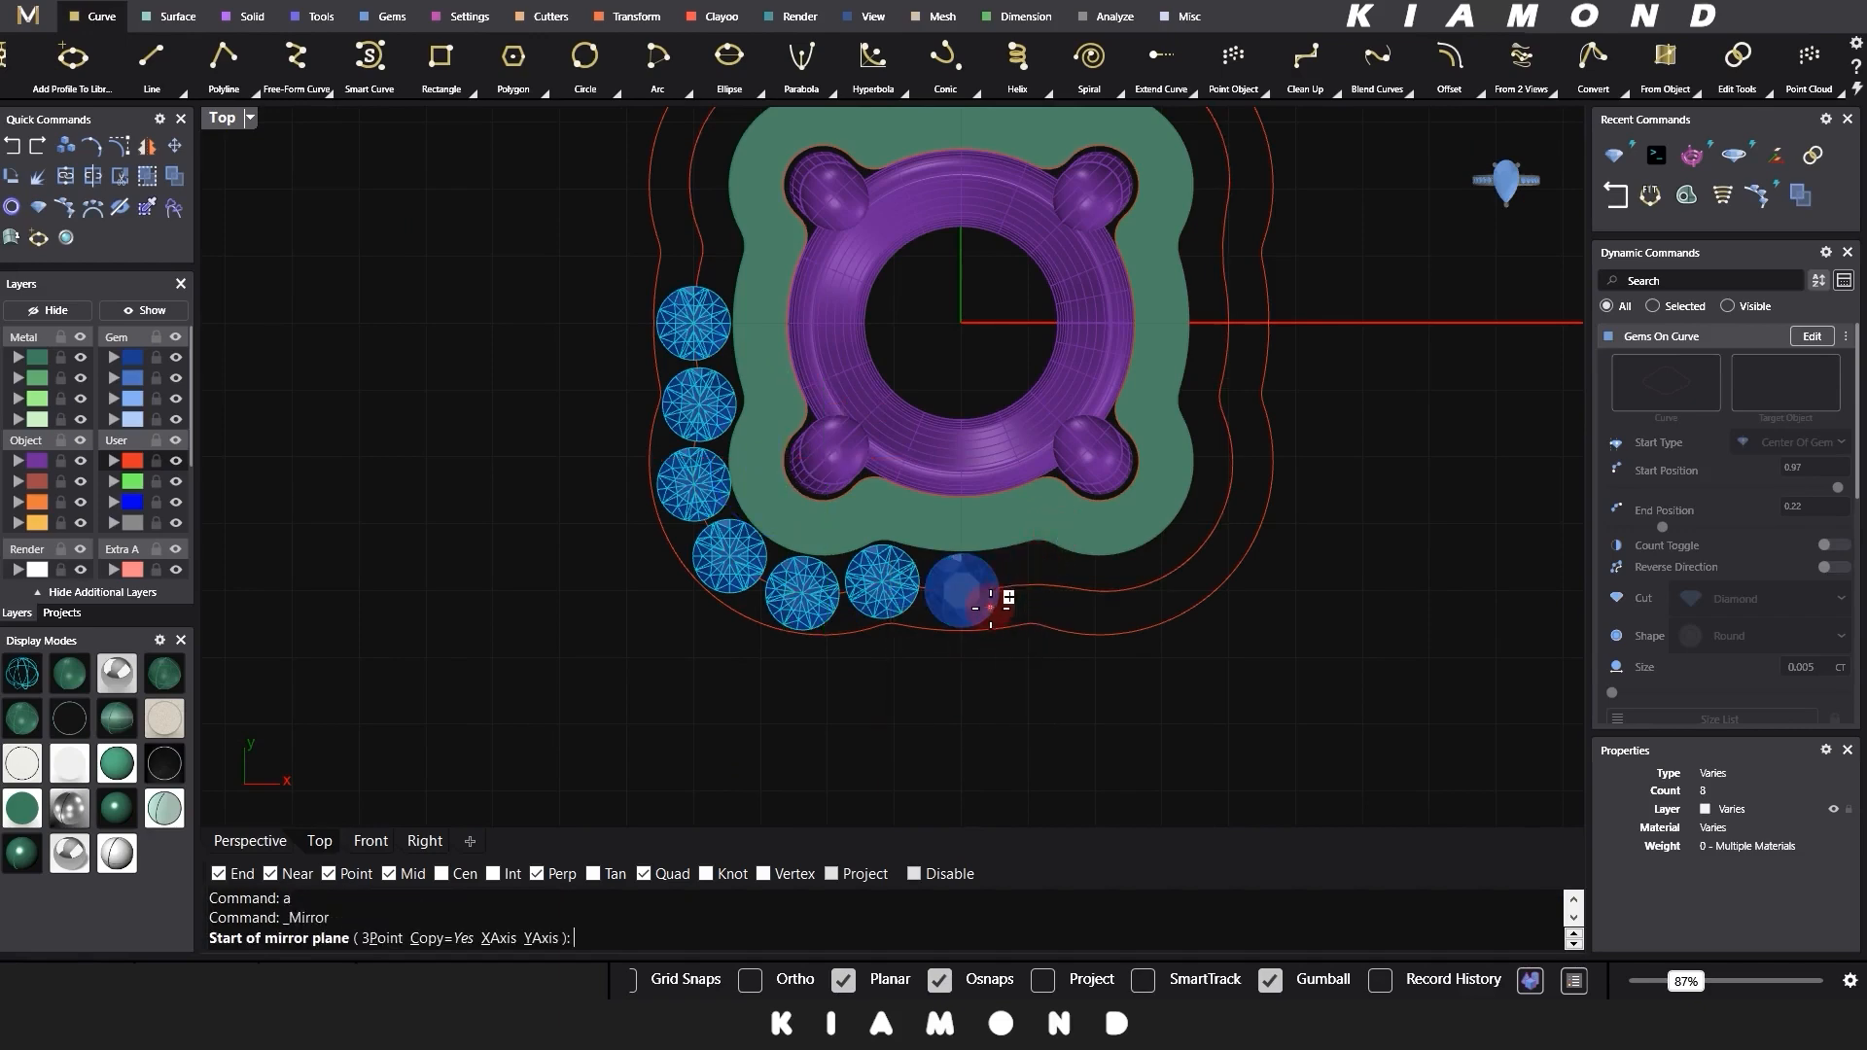
type("0")
key("Return")
left_click(977, 790)
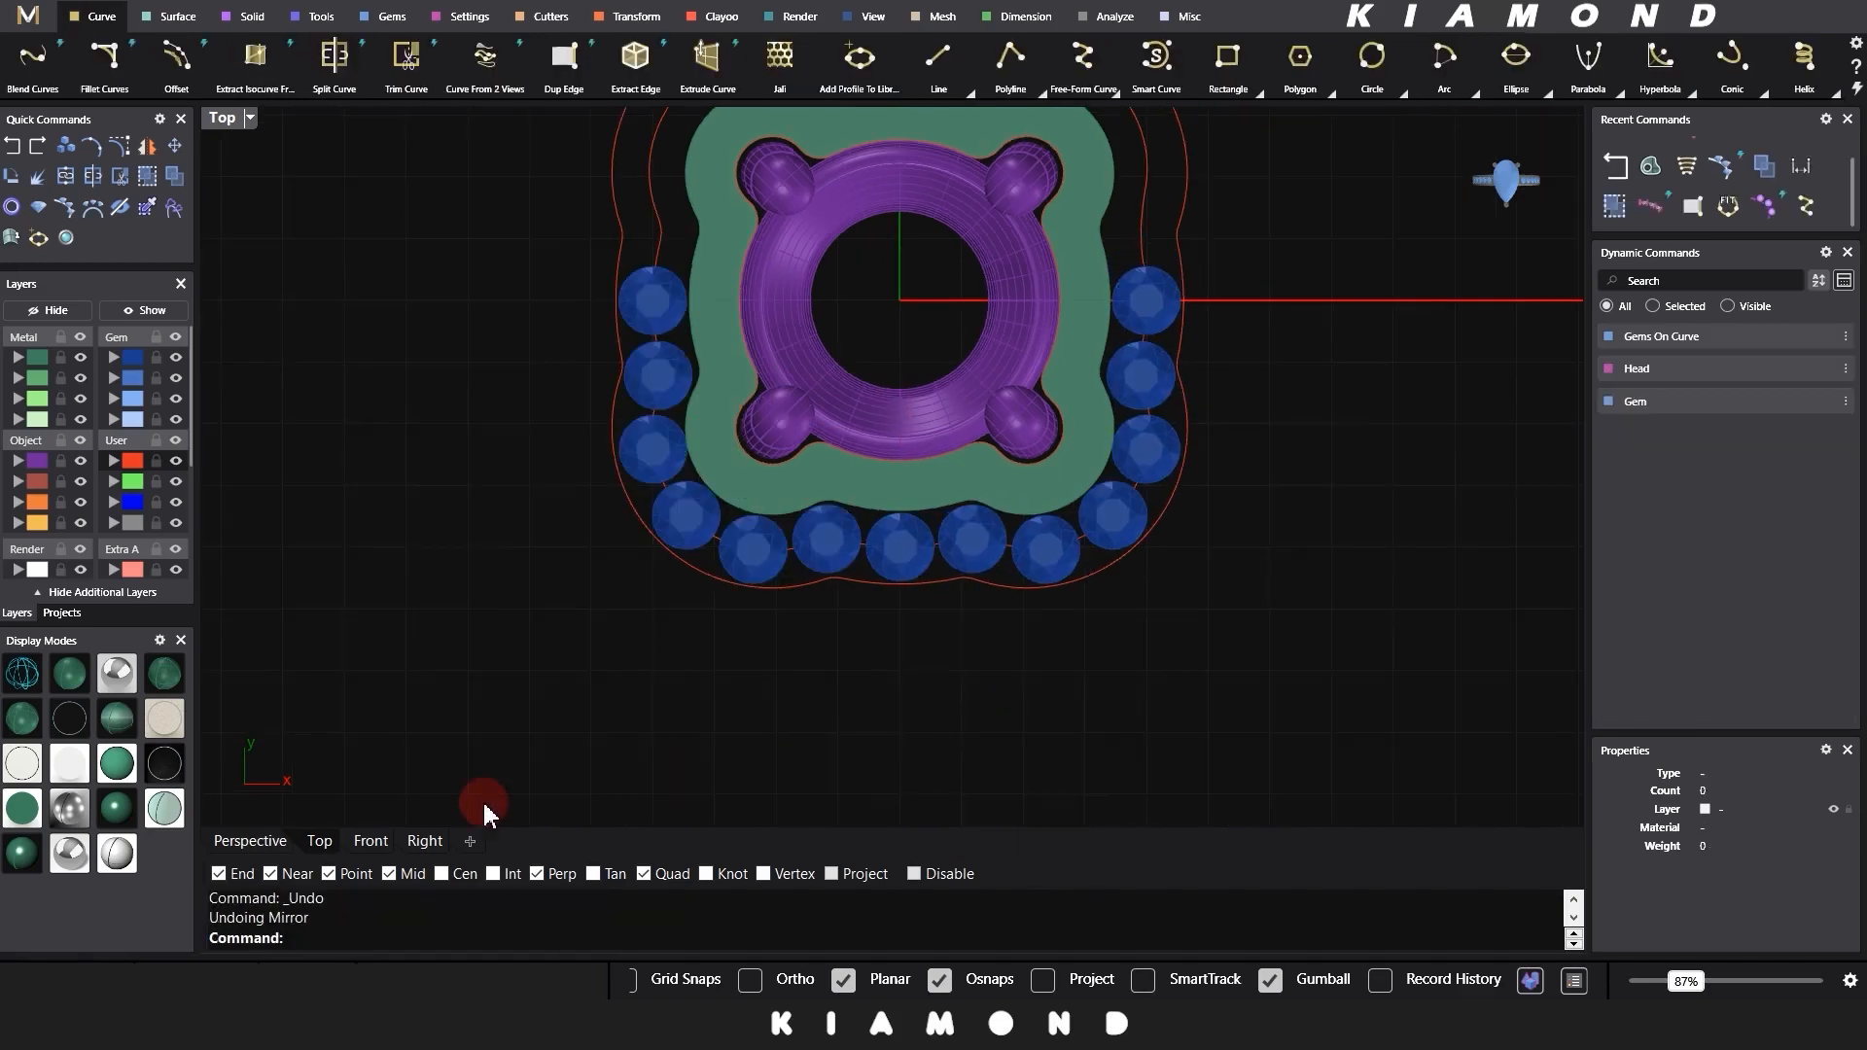
Step: Mirror all gems except the two on the horizontal axis across that axis to complete the halo
left_click_drag(483, 803, 1342, 313)
key("Return")
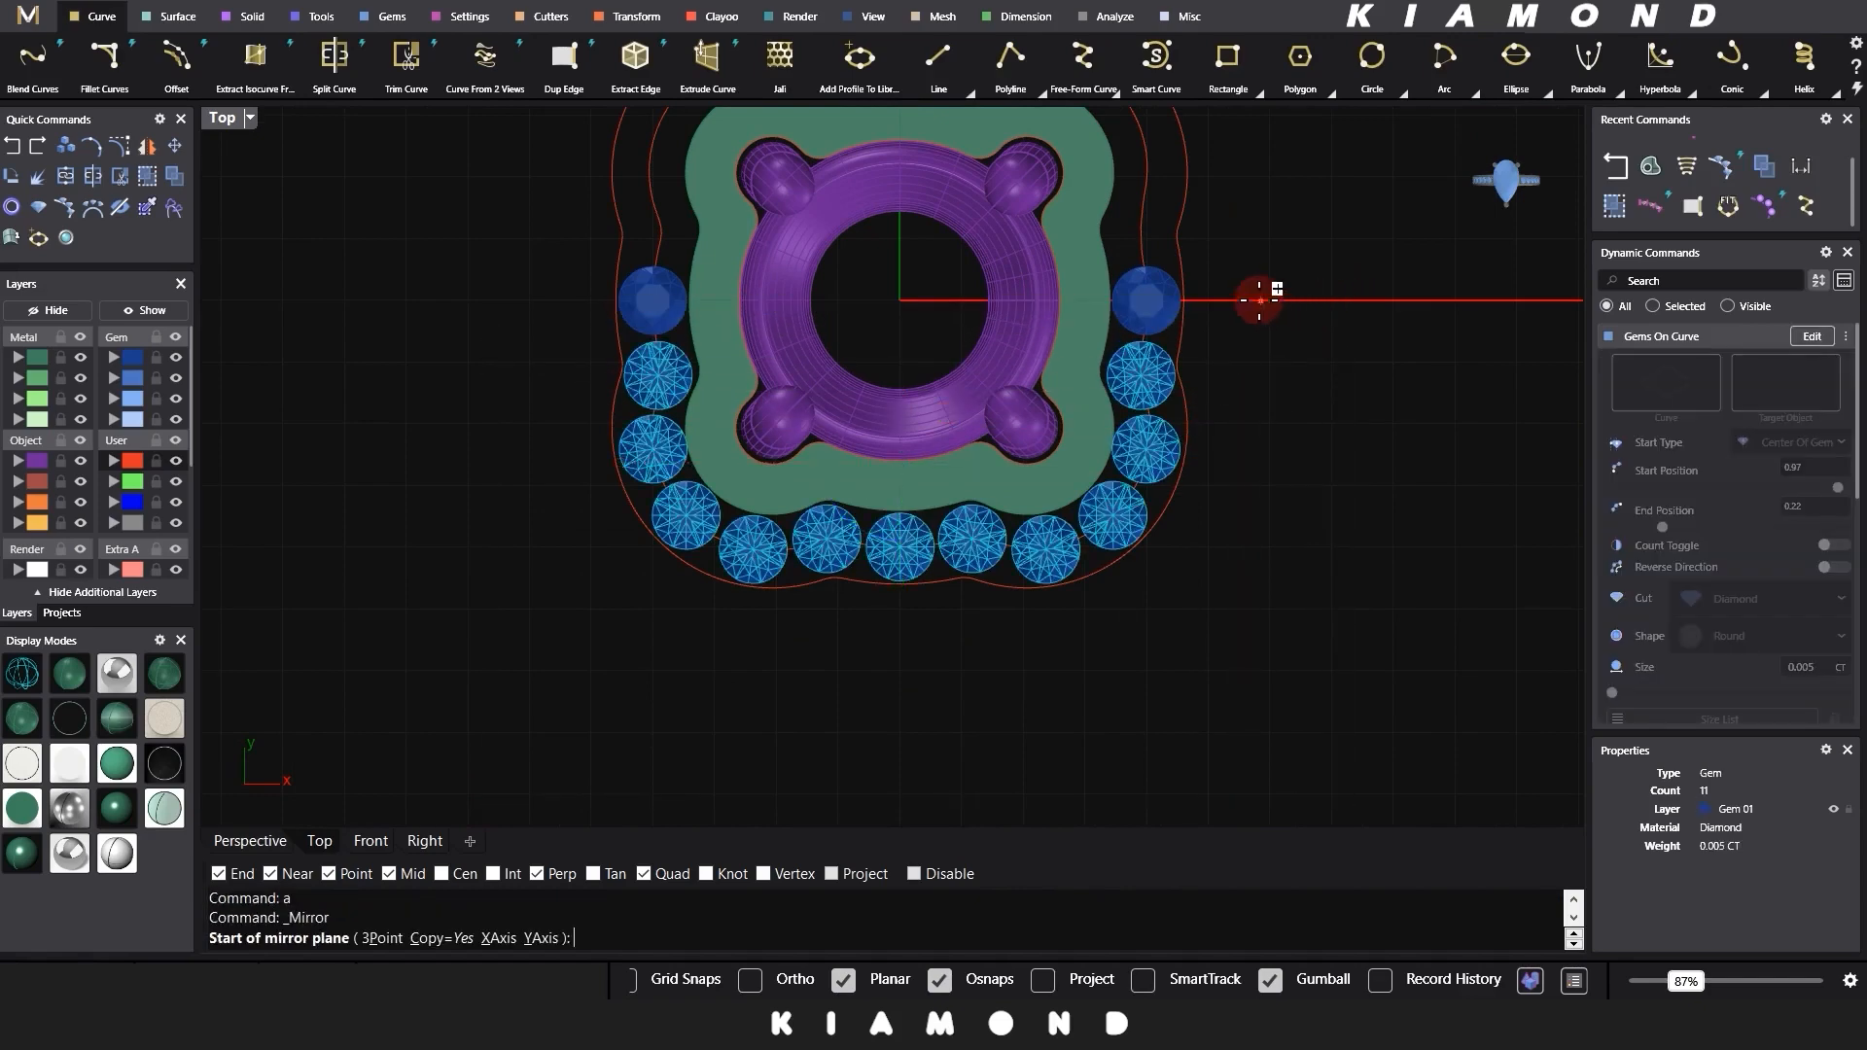
left_click(1211, 298)
left_click(1313, 308)
left_click(1280, 385)
left_click(660, 799)
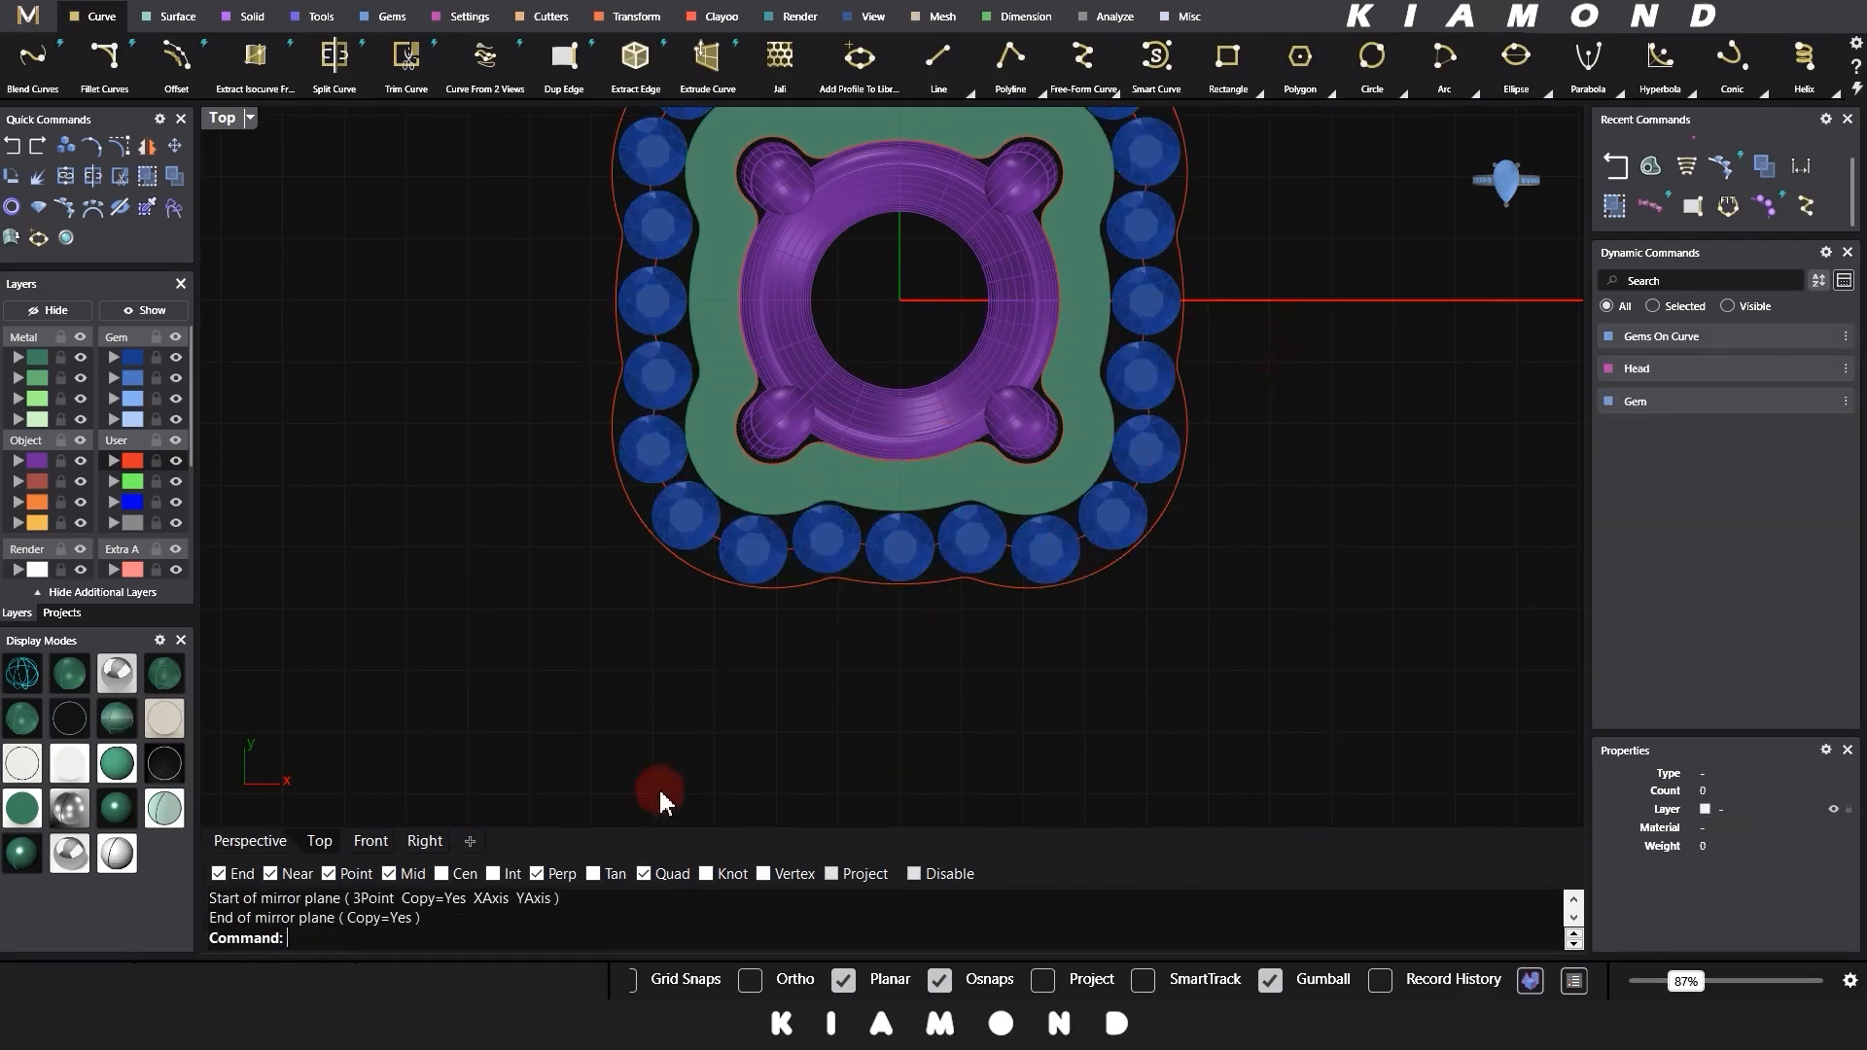
Step: Group all the small round gems on the Gem 01 layer
left_click(284, 842)
right_click_drag(667, 655, 803, 474)
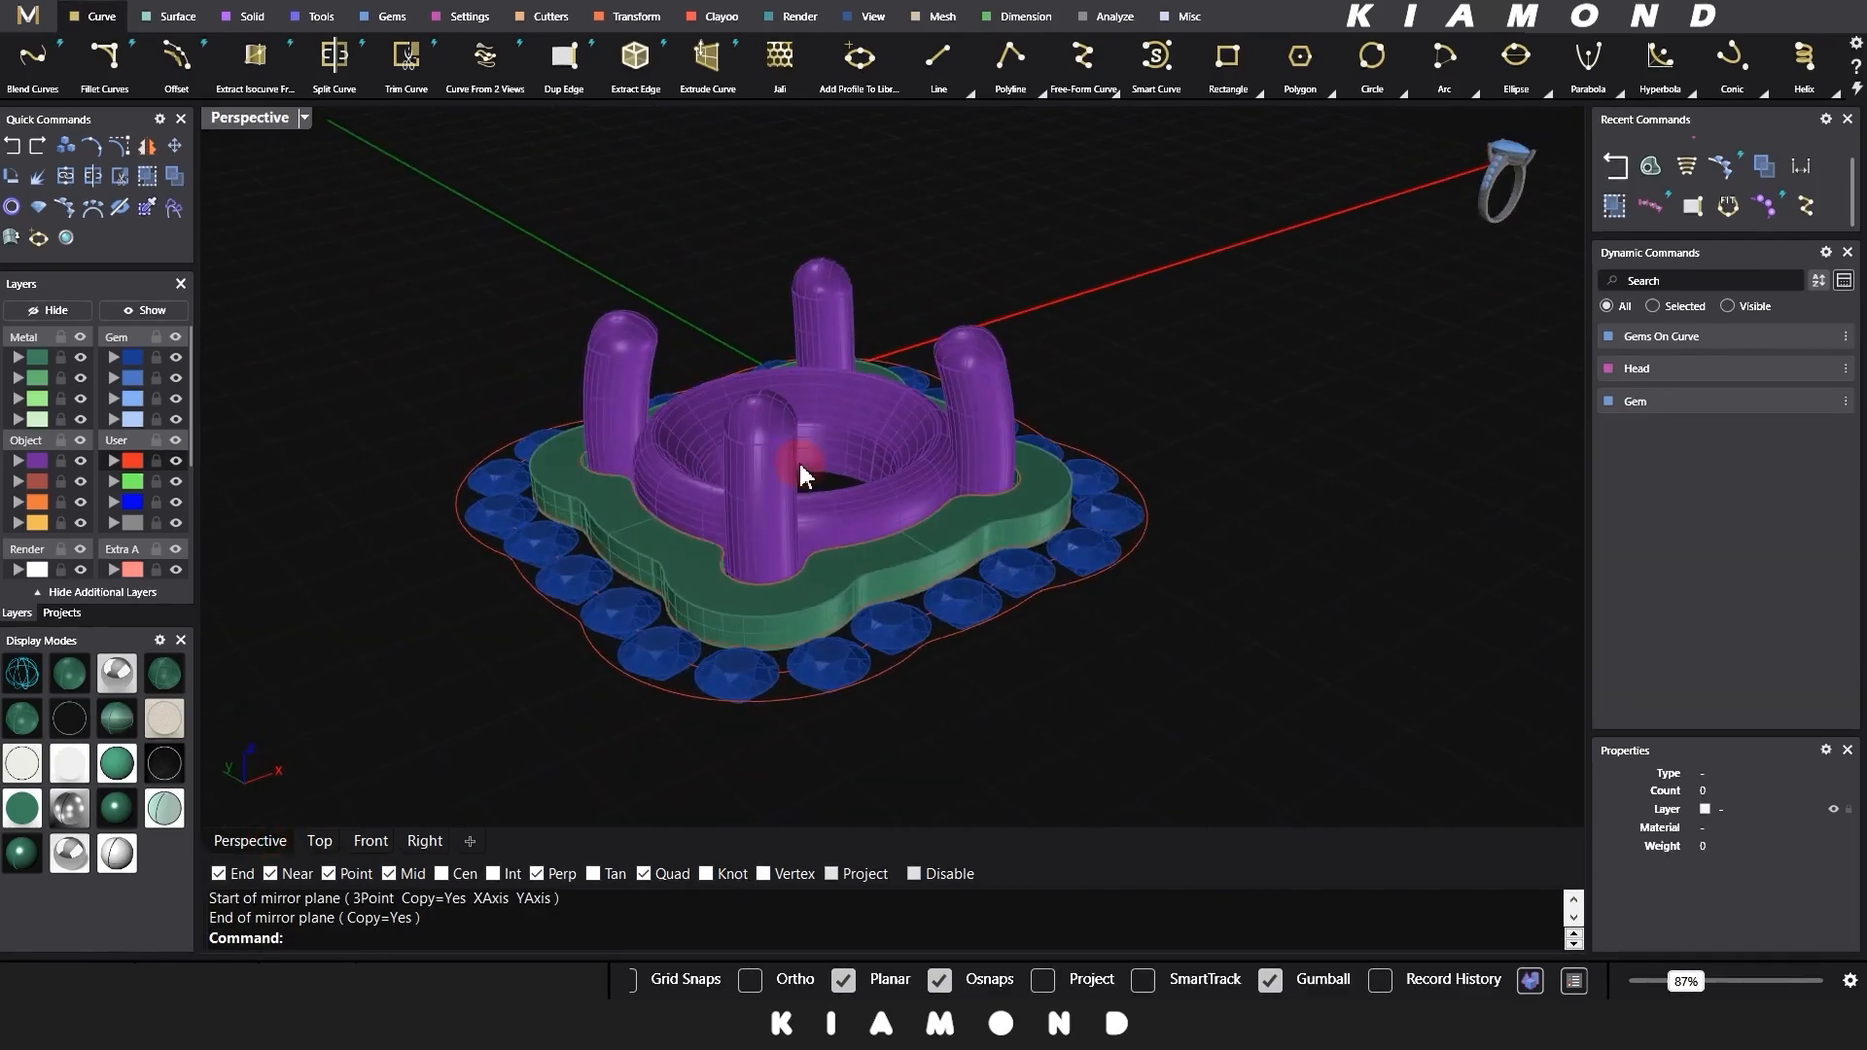
left_click(135, 359)
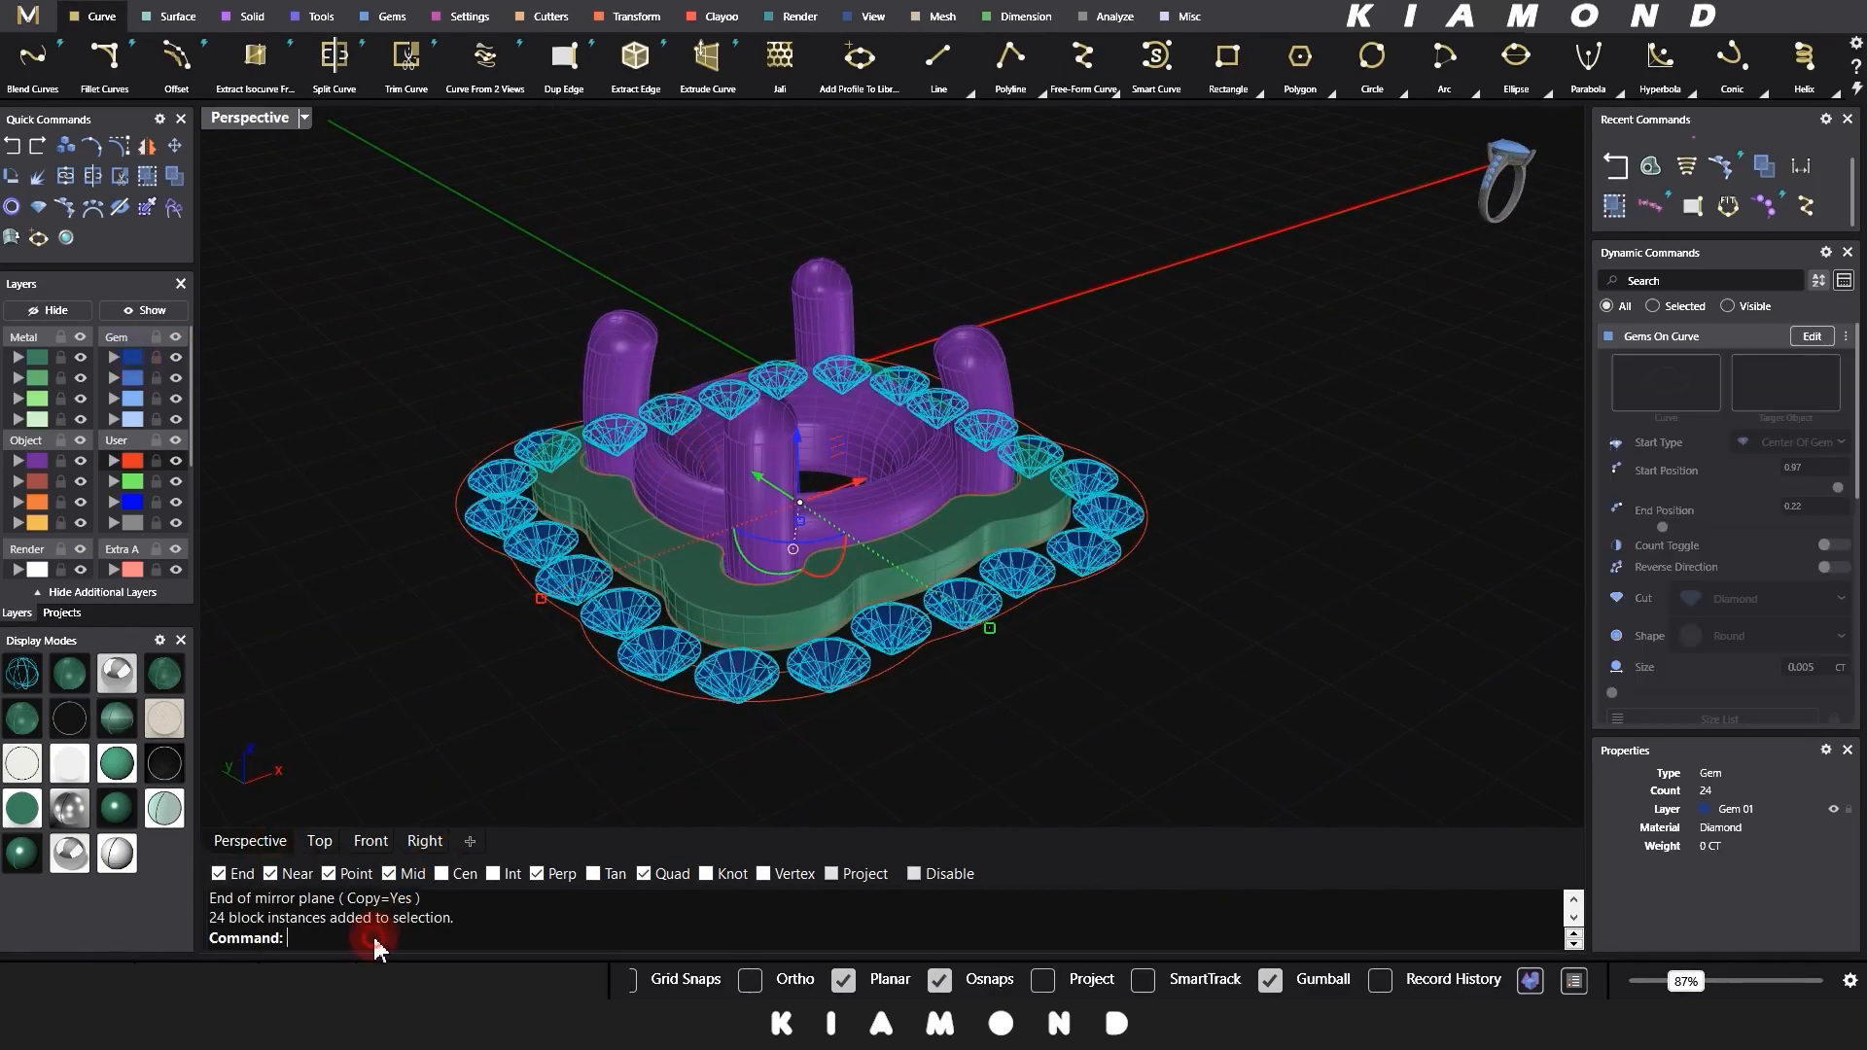
key("Return")
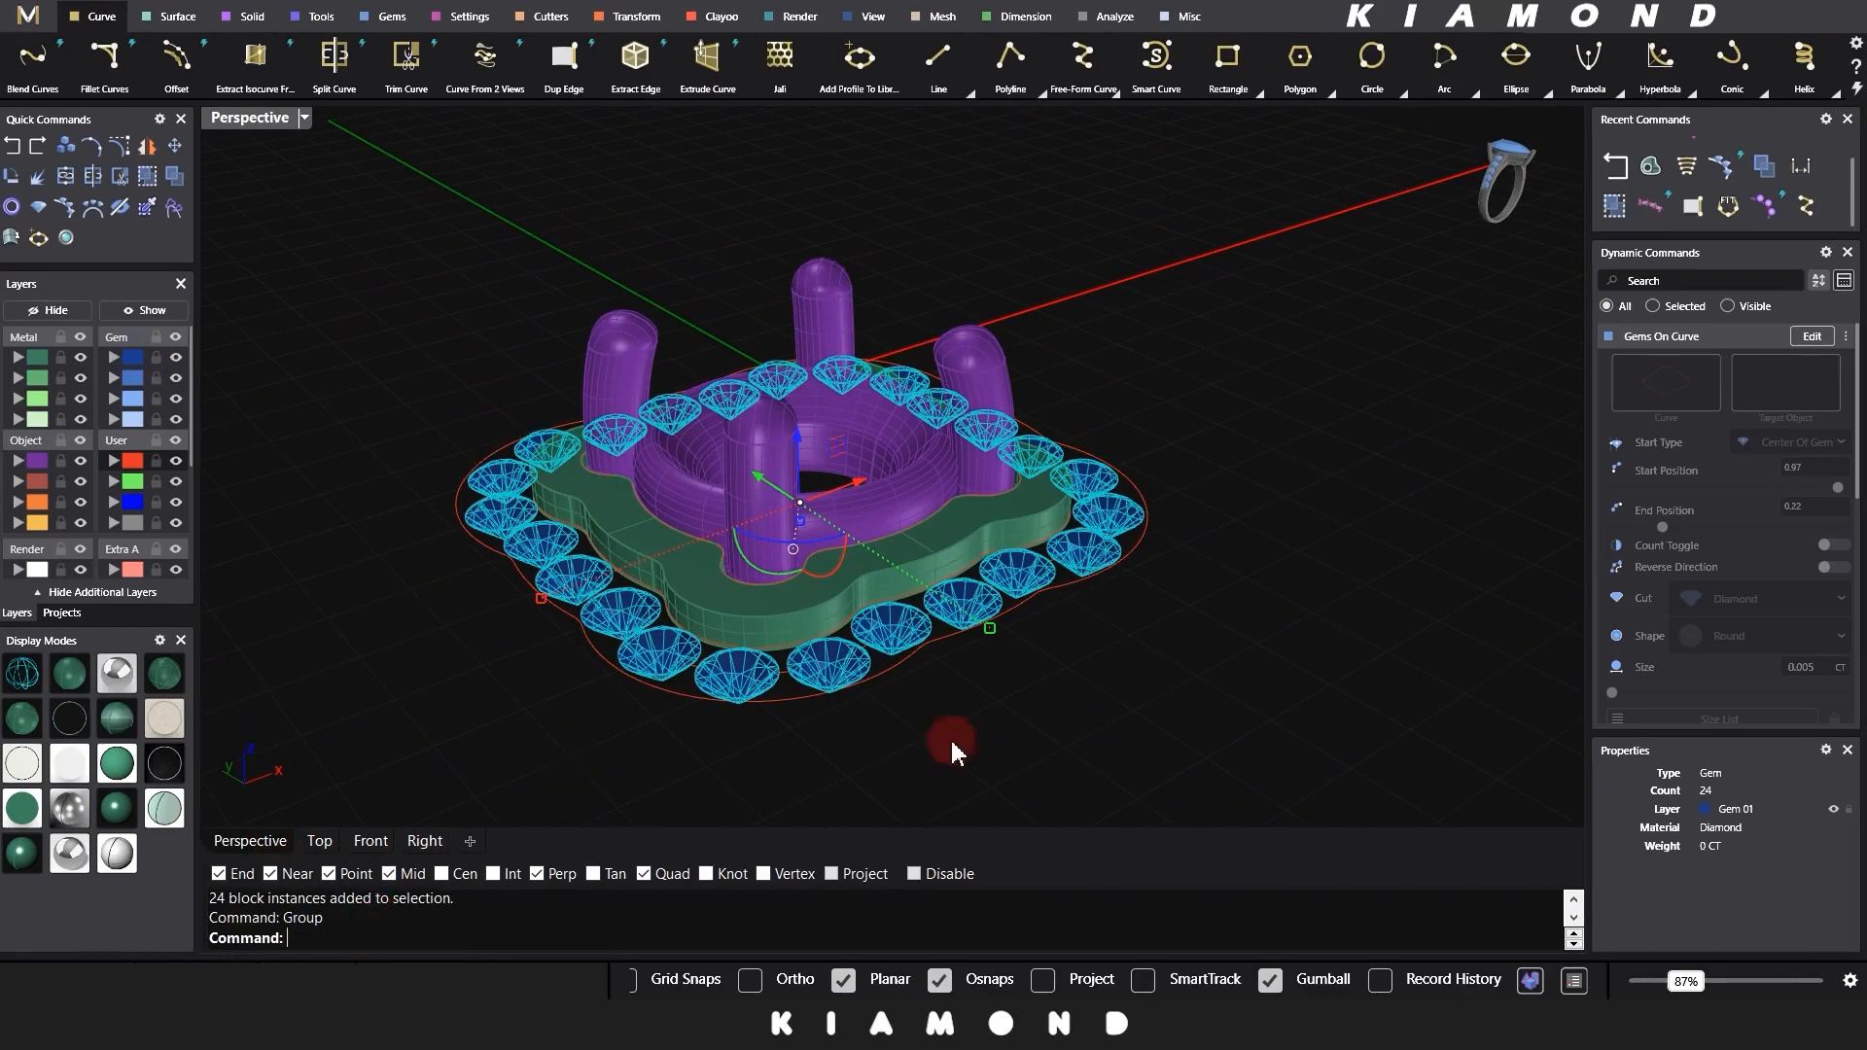
left_click(1246, 588)
Step: Start an interpolated curve at the middle of the outer outline's side and place its second point straight below in the Front view
right_click_drag(1247, 588, 992, 550)
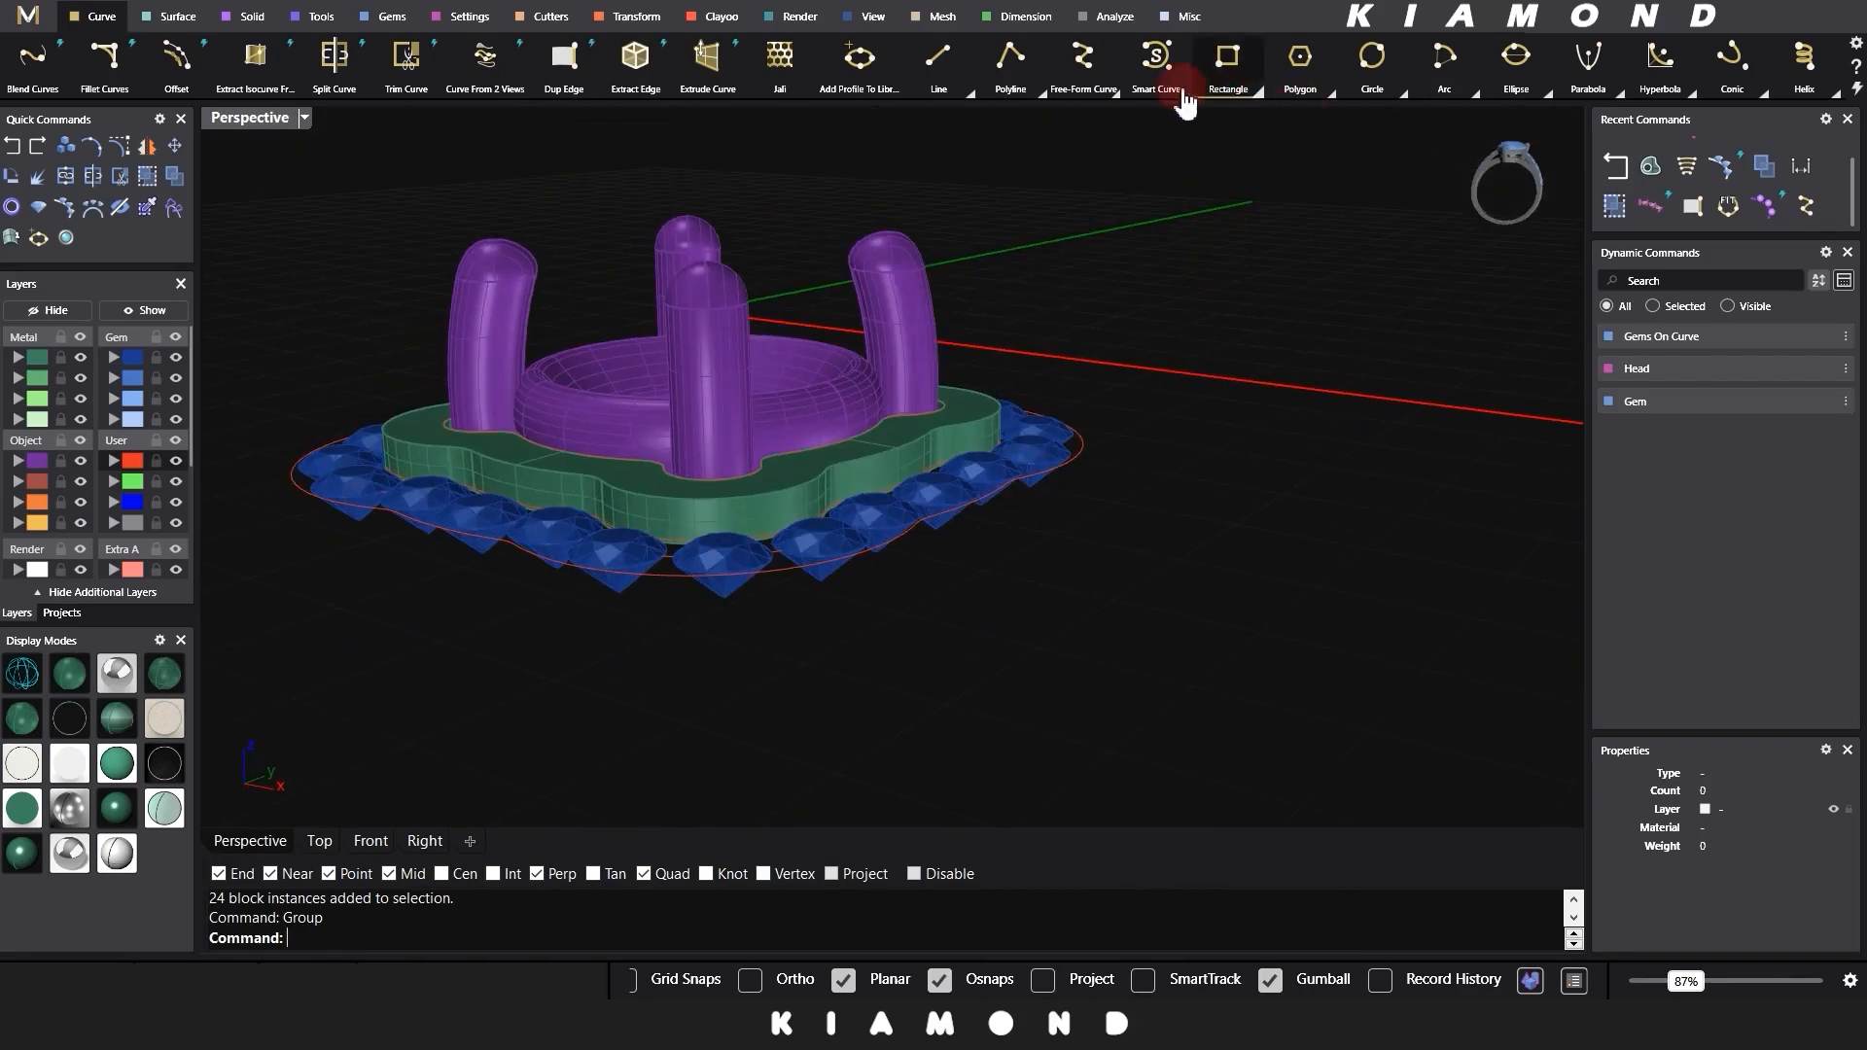
left_click(1116, 97)
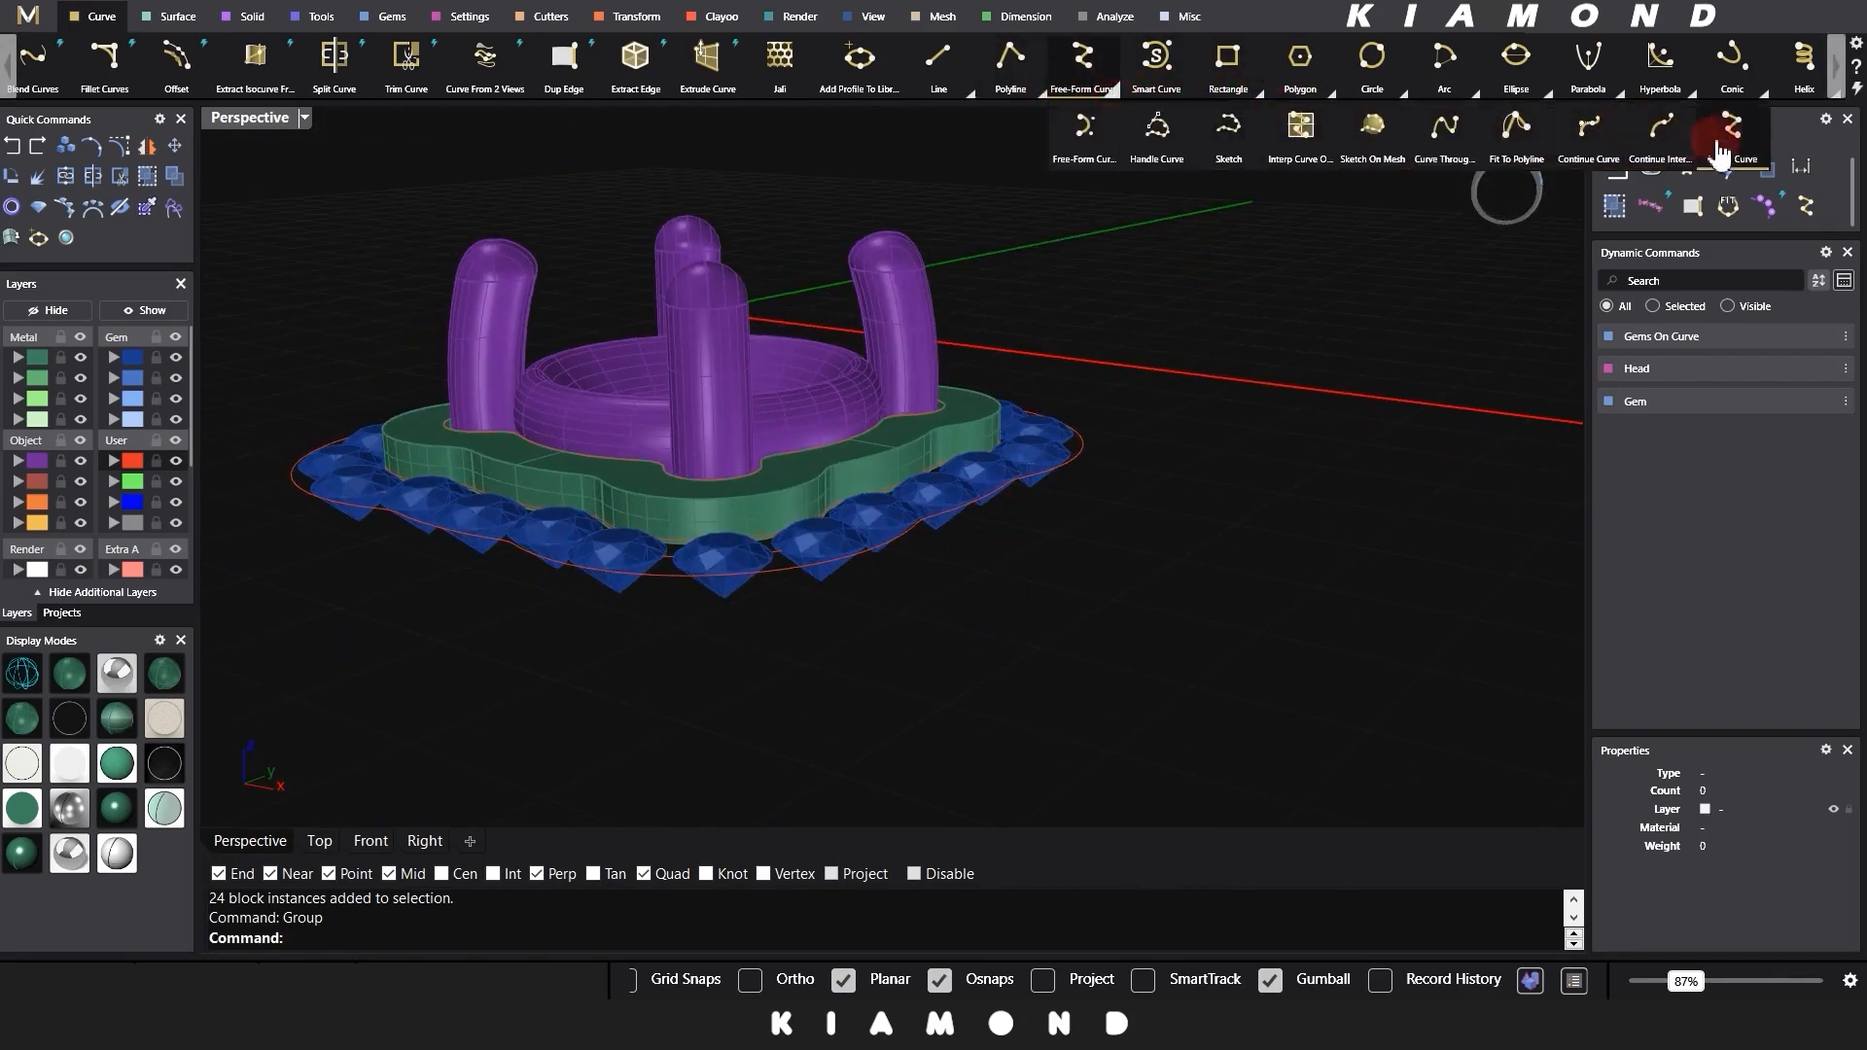
left_click(1689, 136)
scroll(1108, 558, "up", 2)
right_click_drag(1109, 558, 1113, 625)
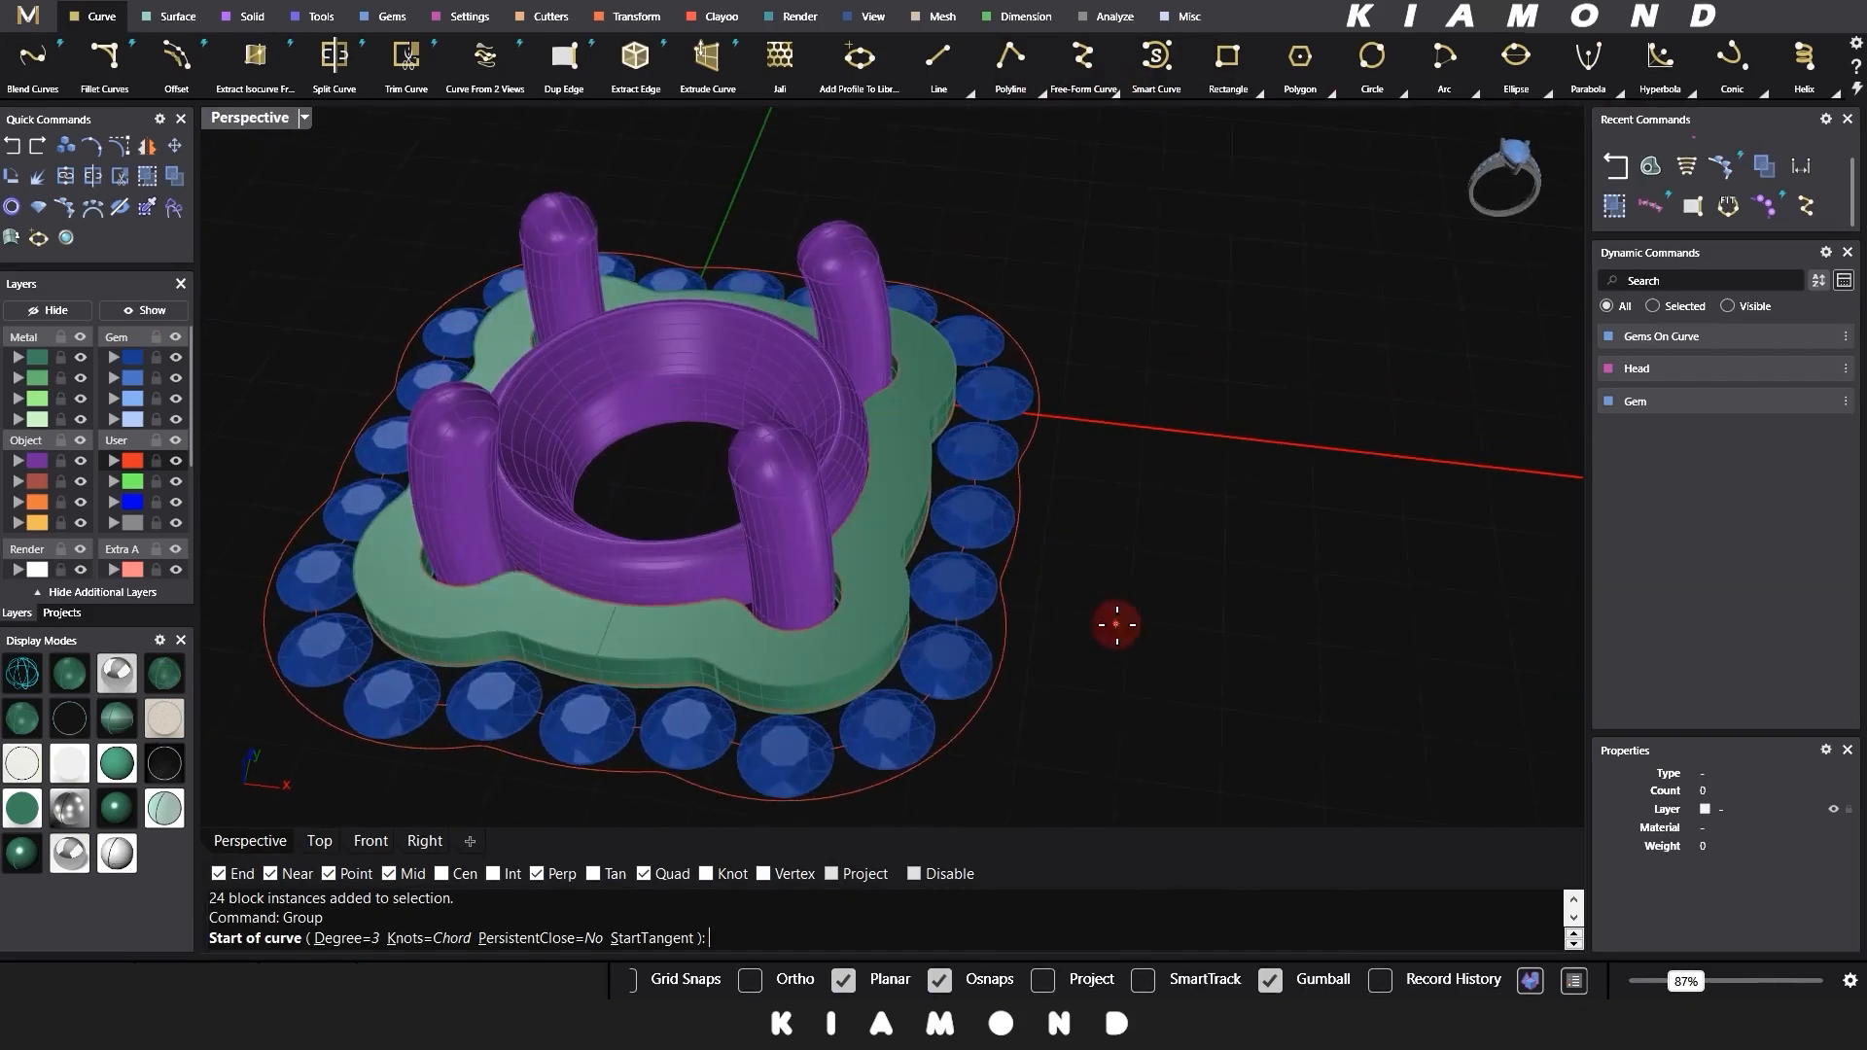
left_click(1024, 522)
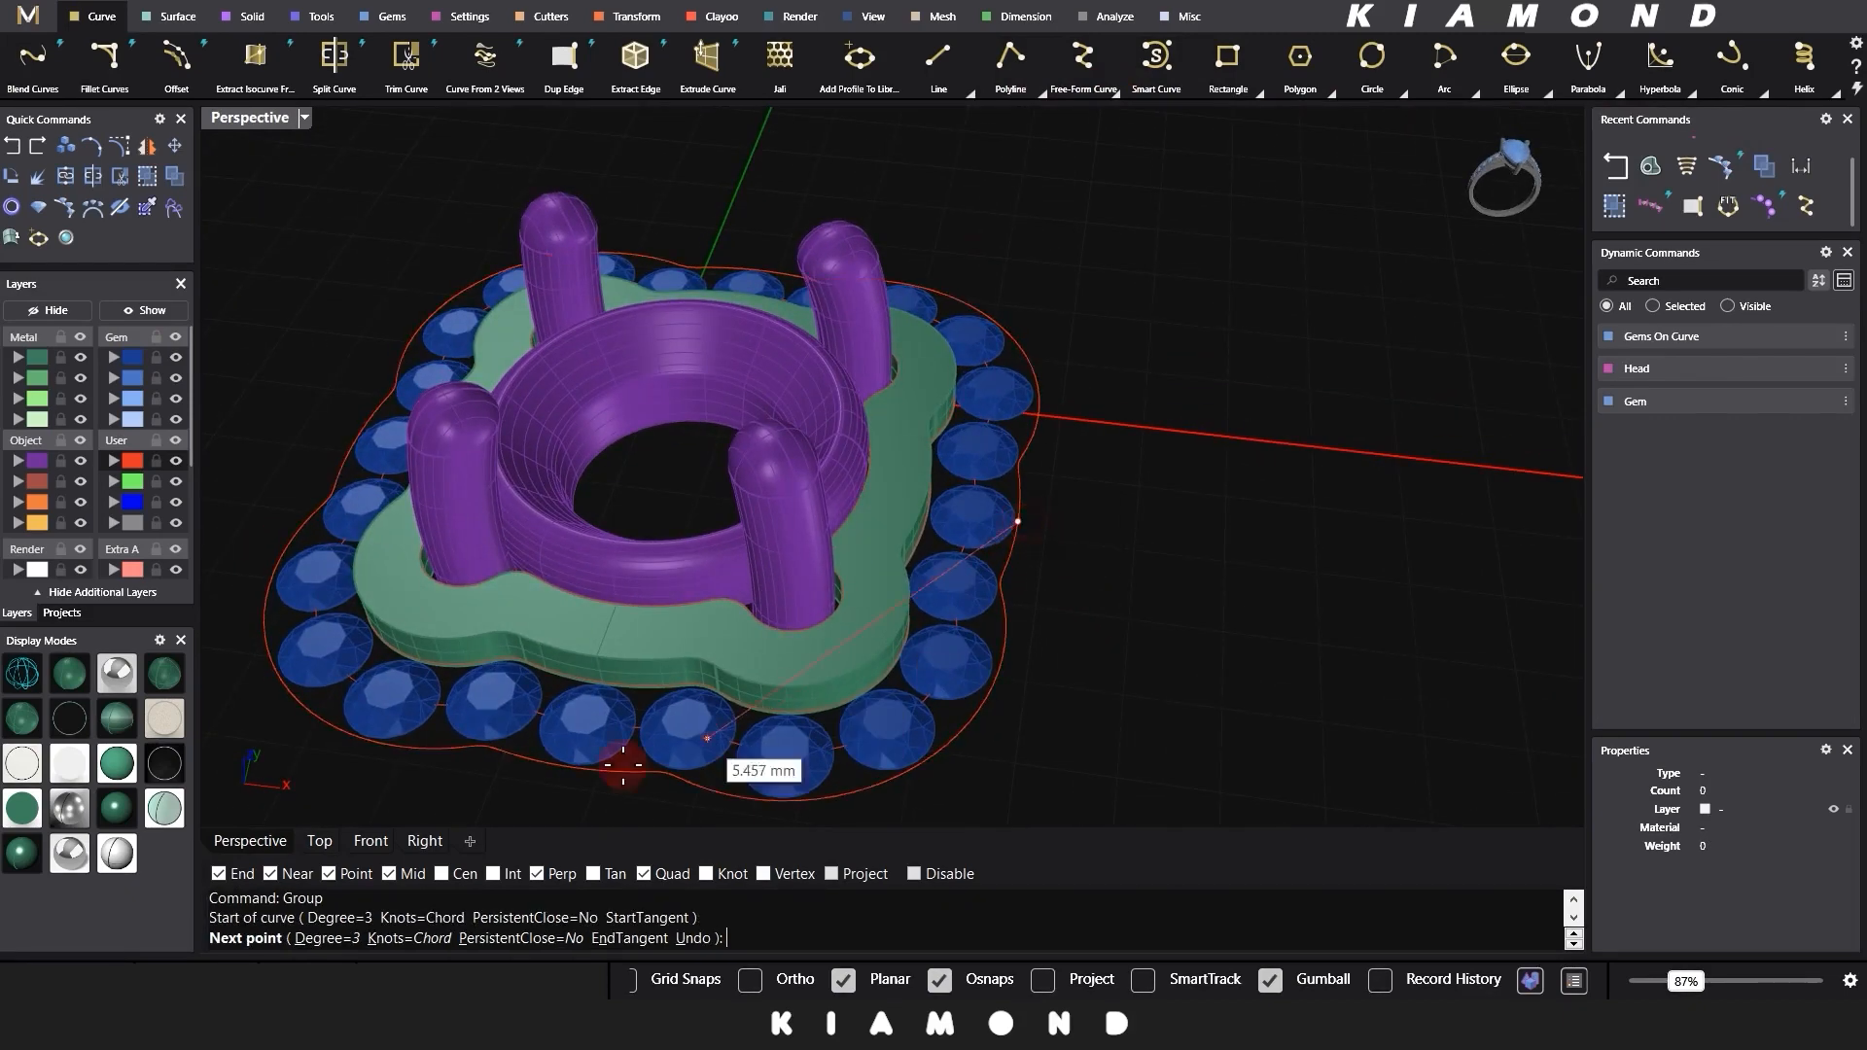
left_click(375, 842)
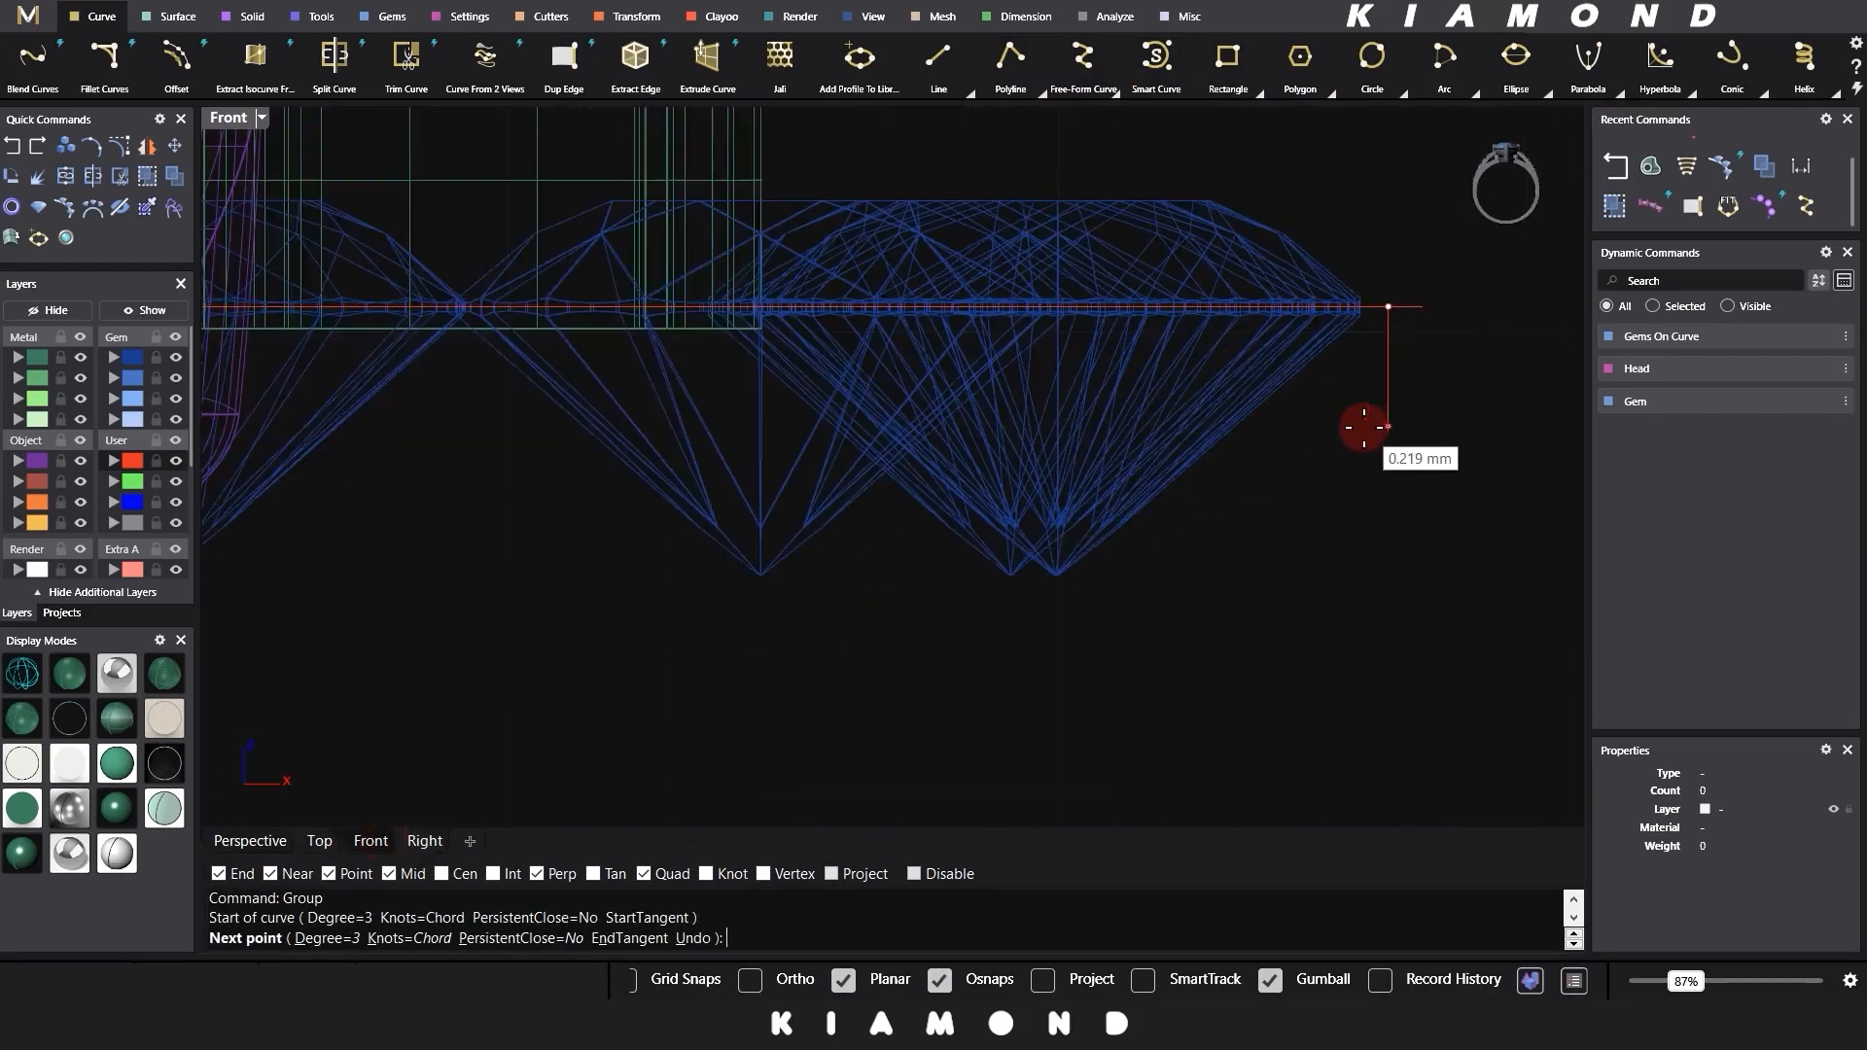
scroll(1342, 426, "down", 3)
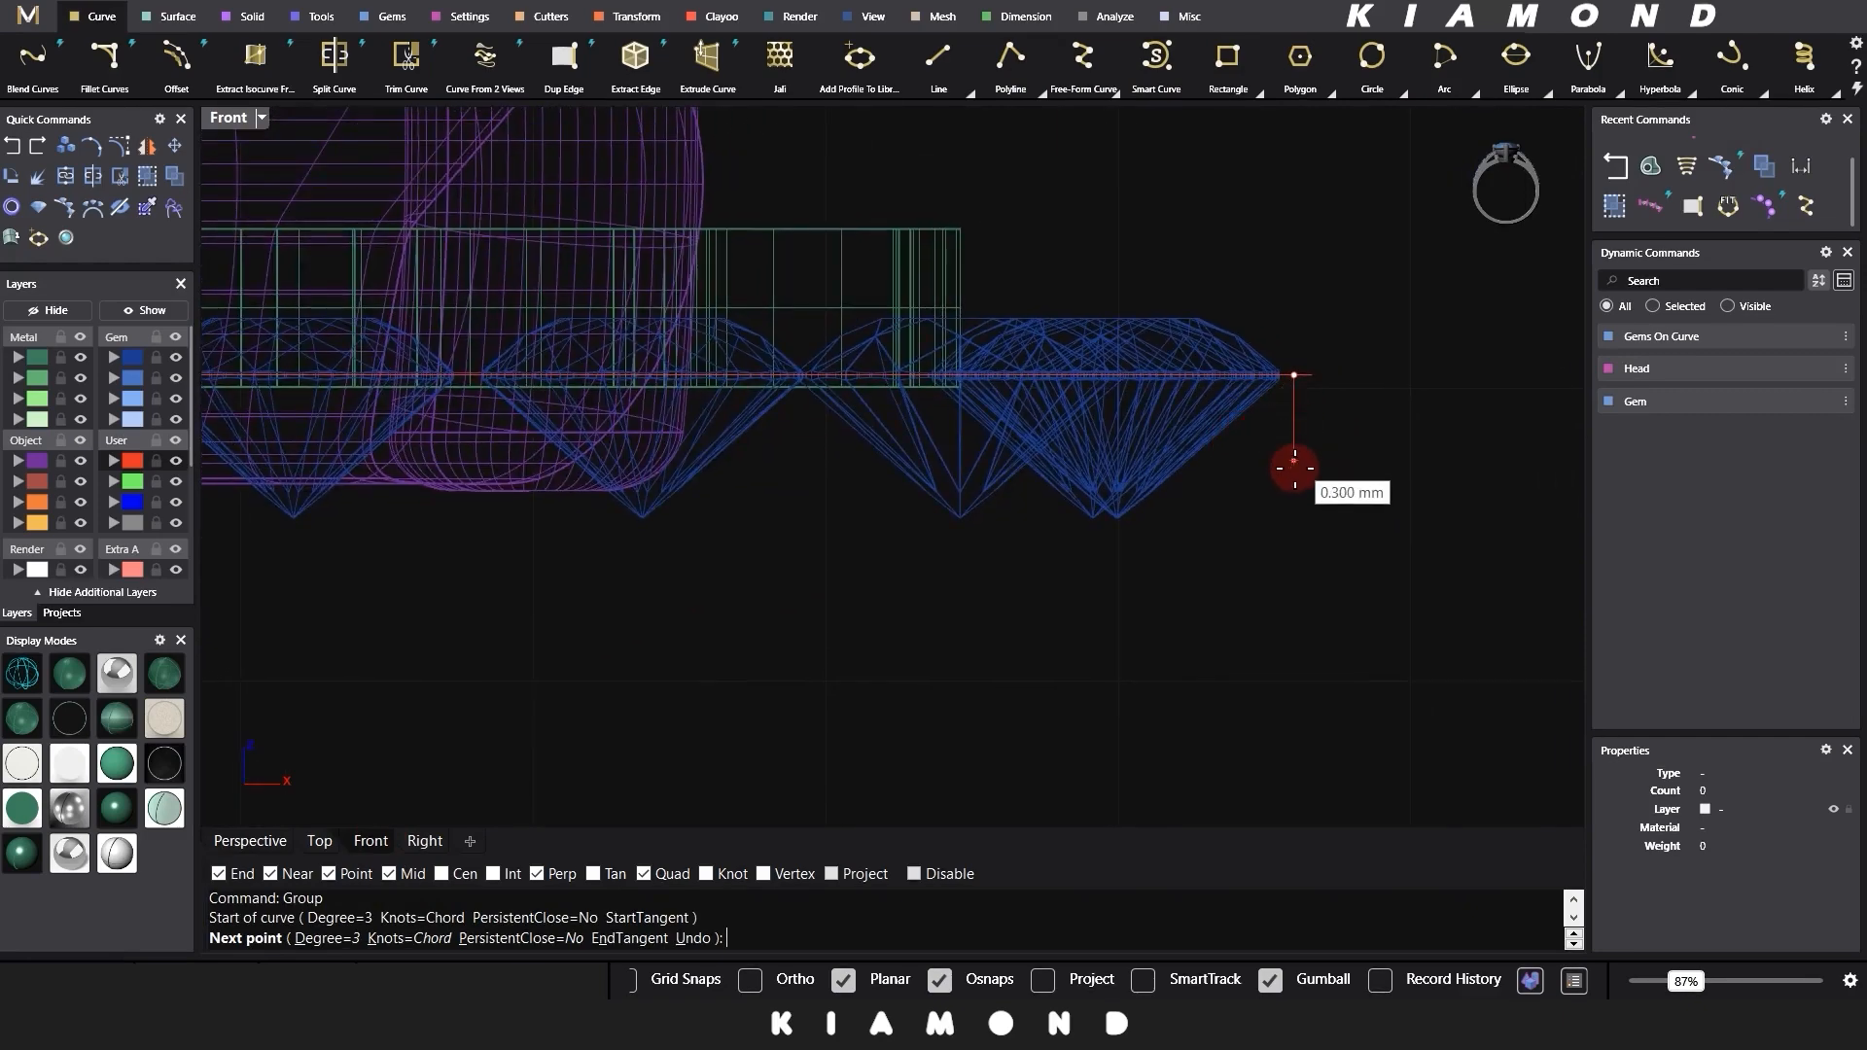
left_click(1294, 443)
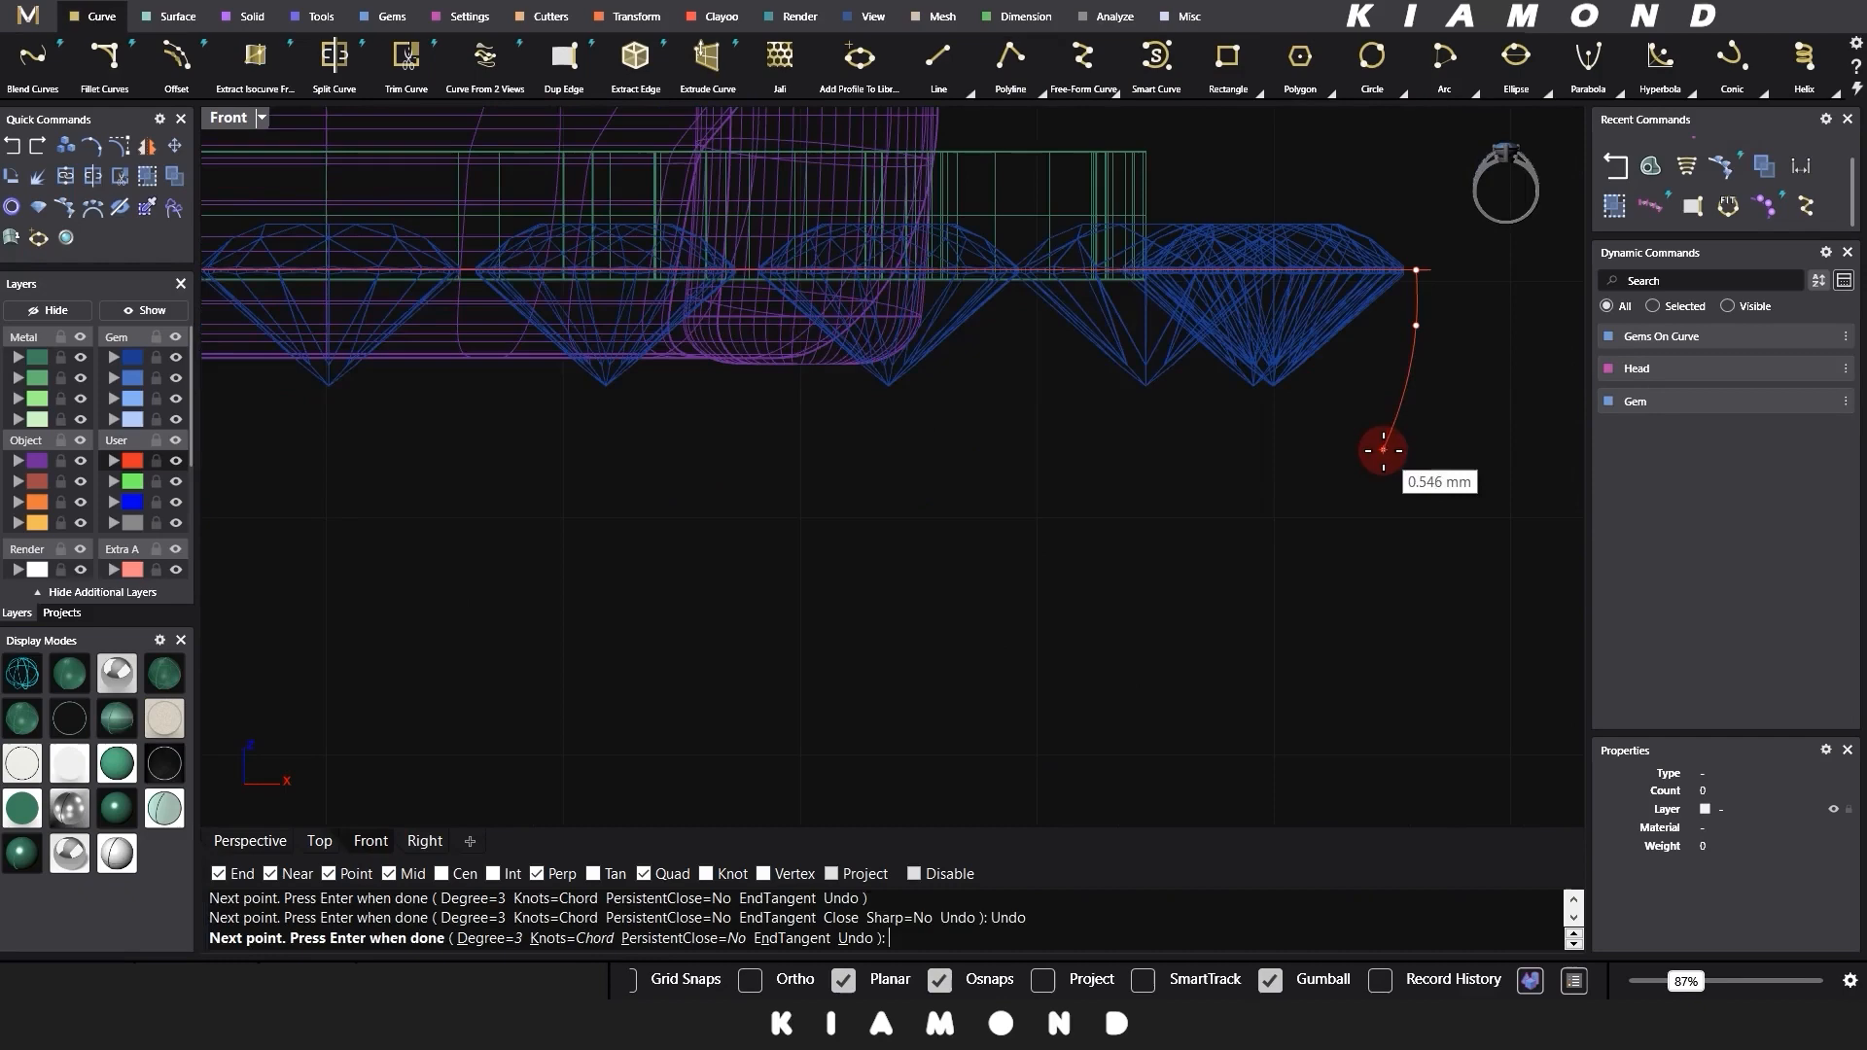
Step: Add two more points curving downward and inward beneath the gems and finish the profile curve
left_click(1382, 452)
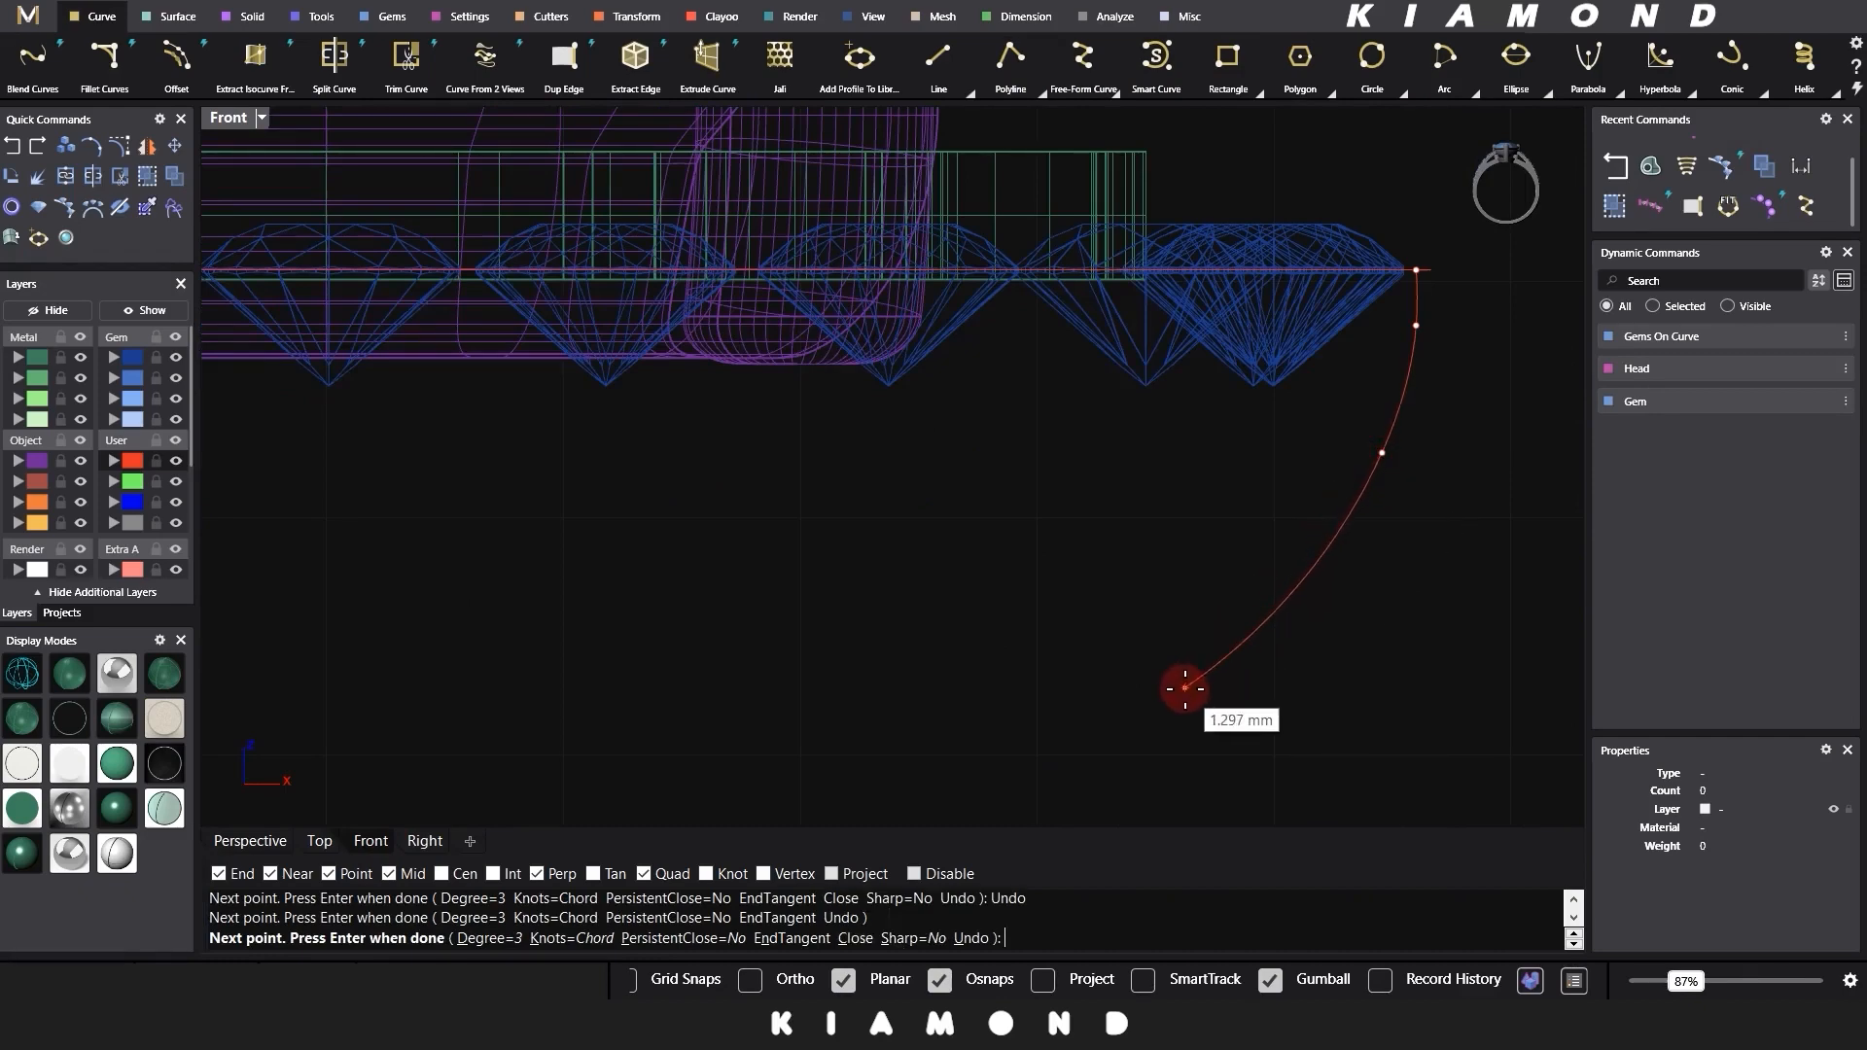
scroll(1183, 680, "down", 3)
scroll(1292, 538, "down", 3)
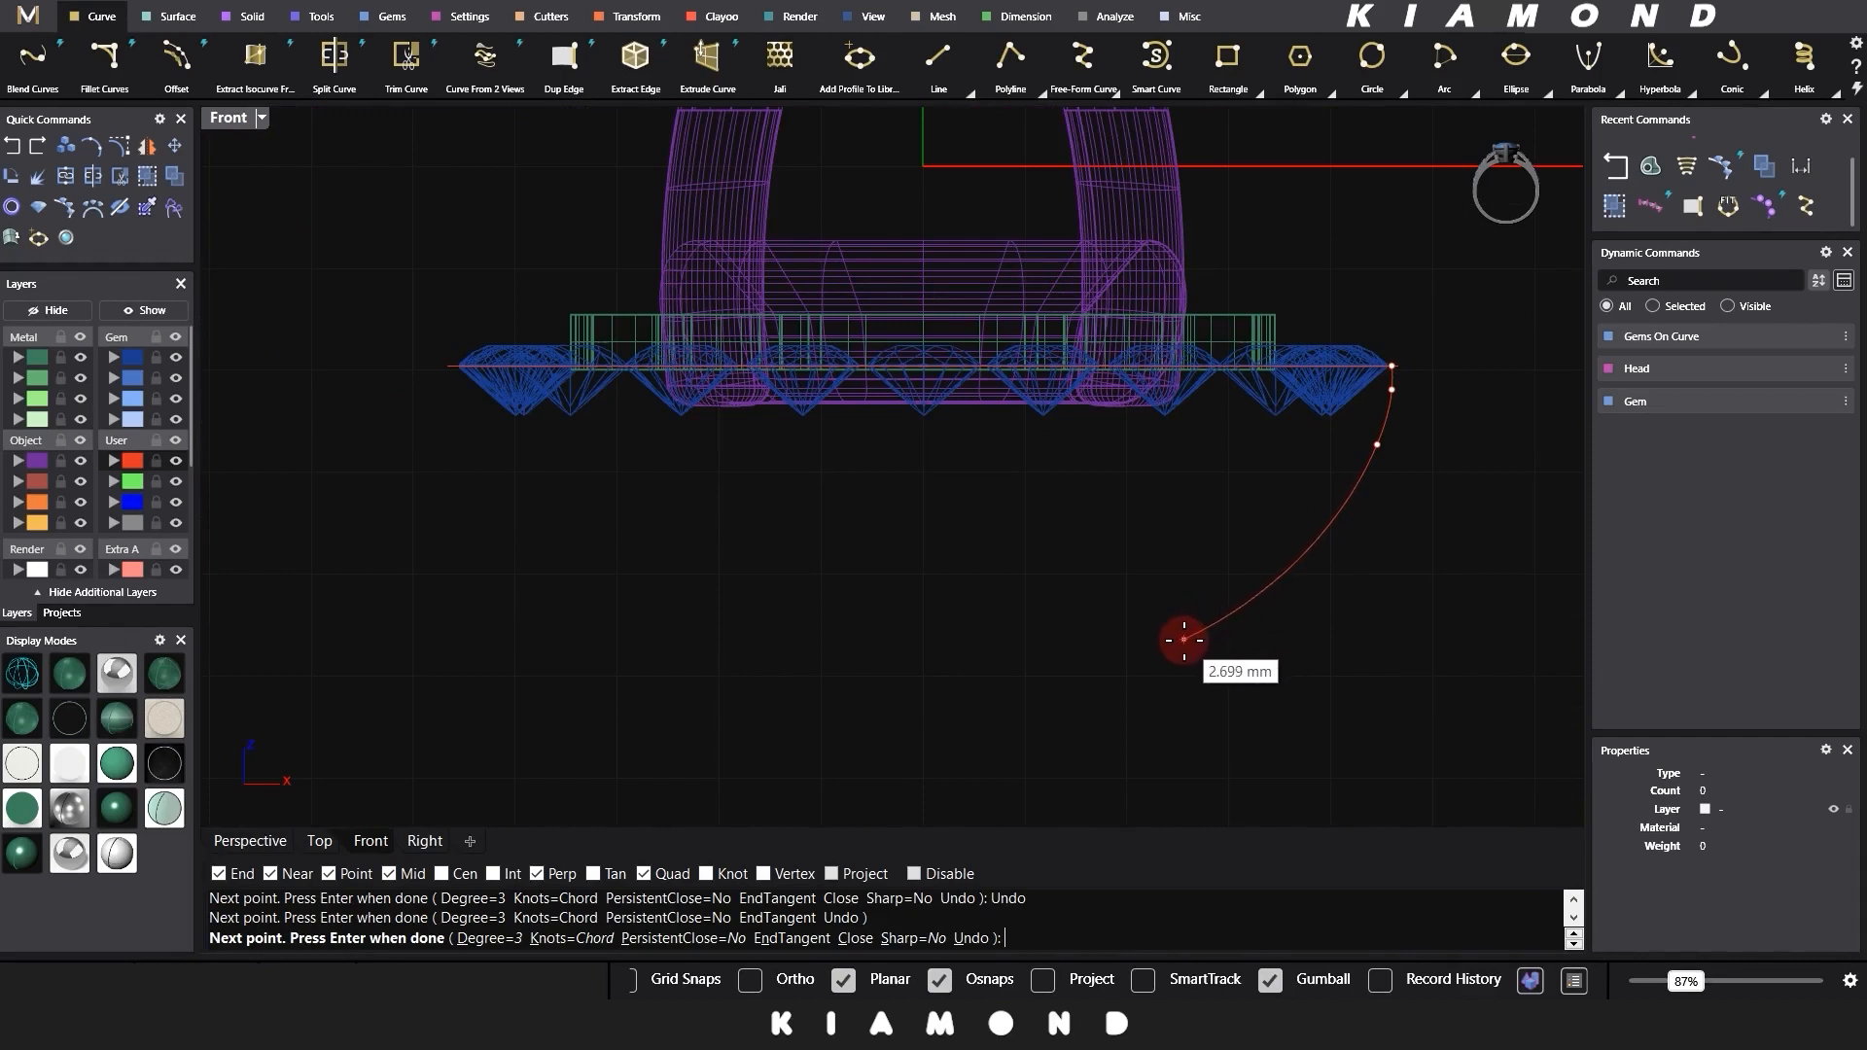
left_click(1182, 640)
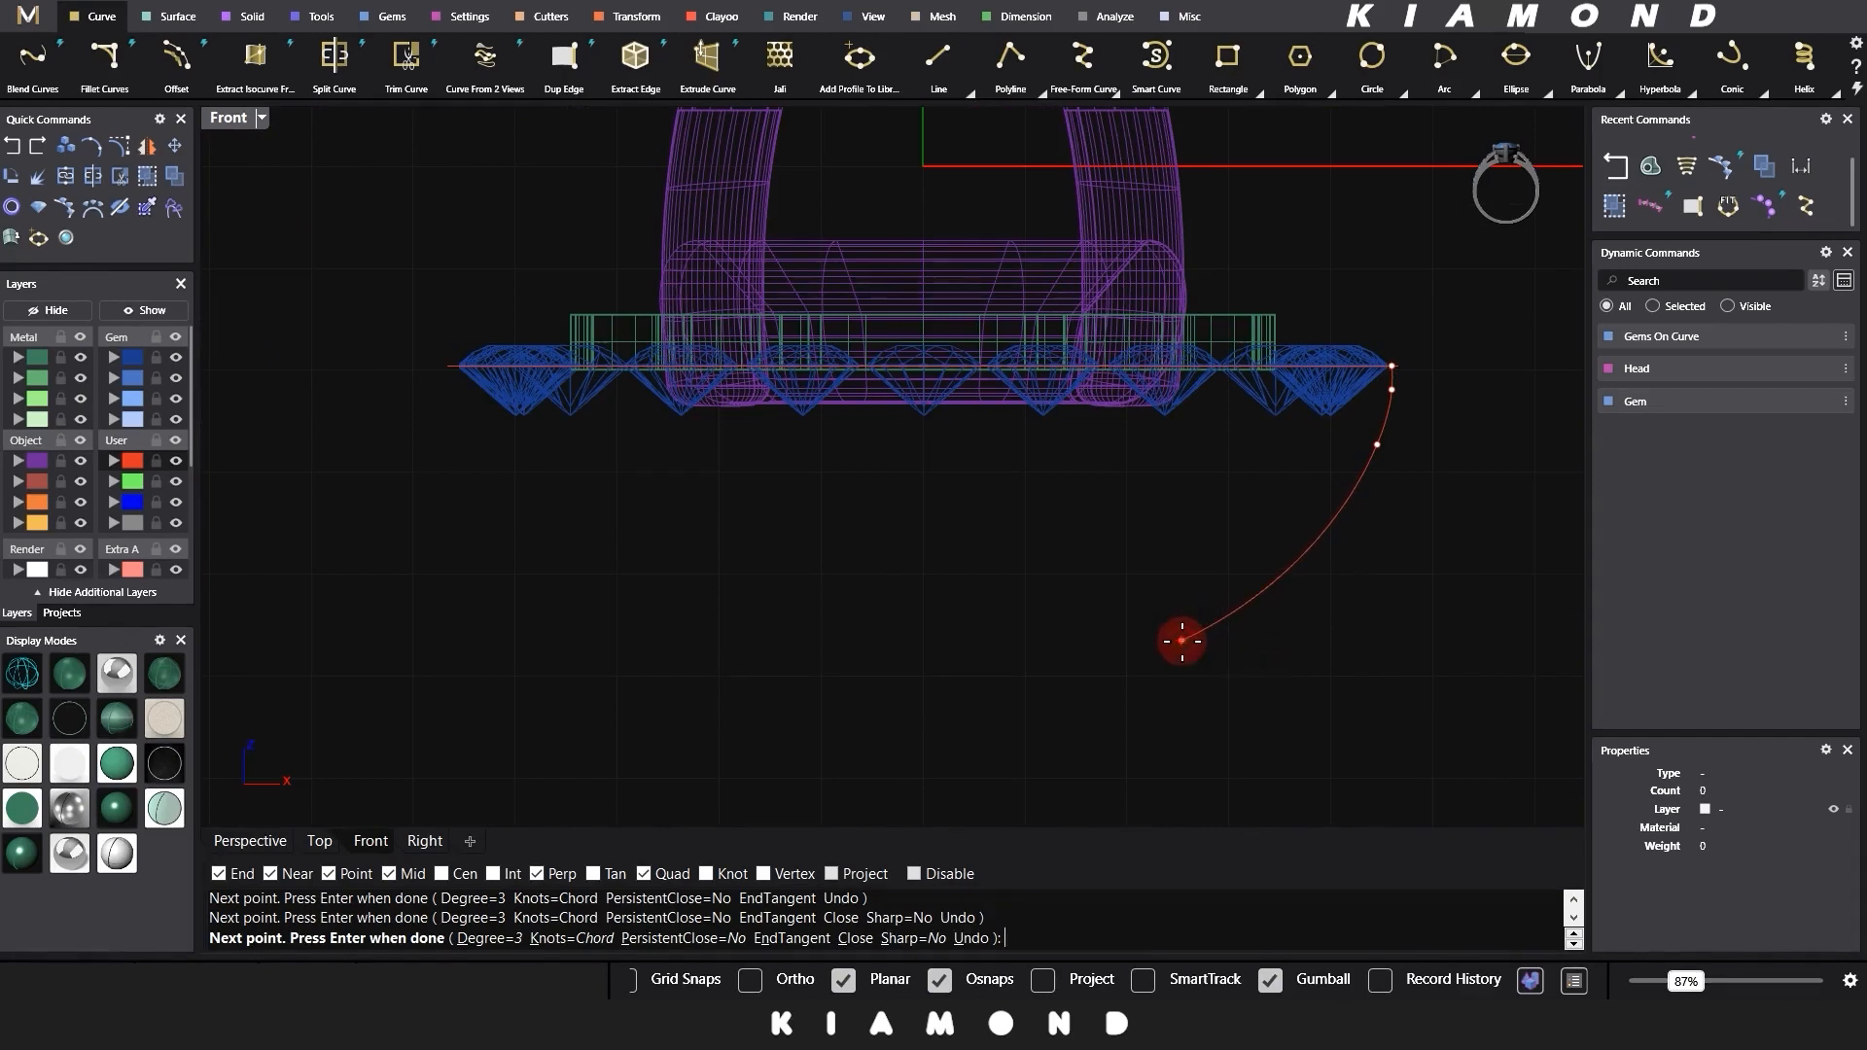
key("Return")
scroll(1216, 457, "down", 3)
right_click_drag(1221, 450, 1135, 601)
scroll(1222, 529, "up", 5)
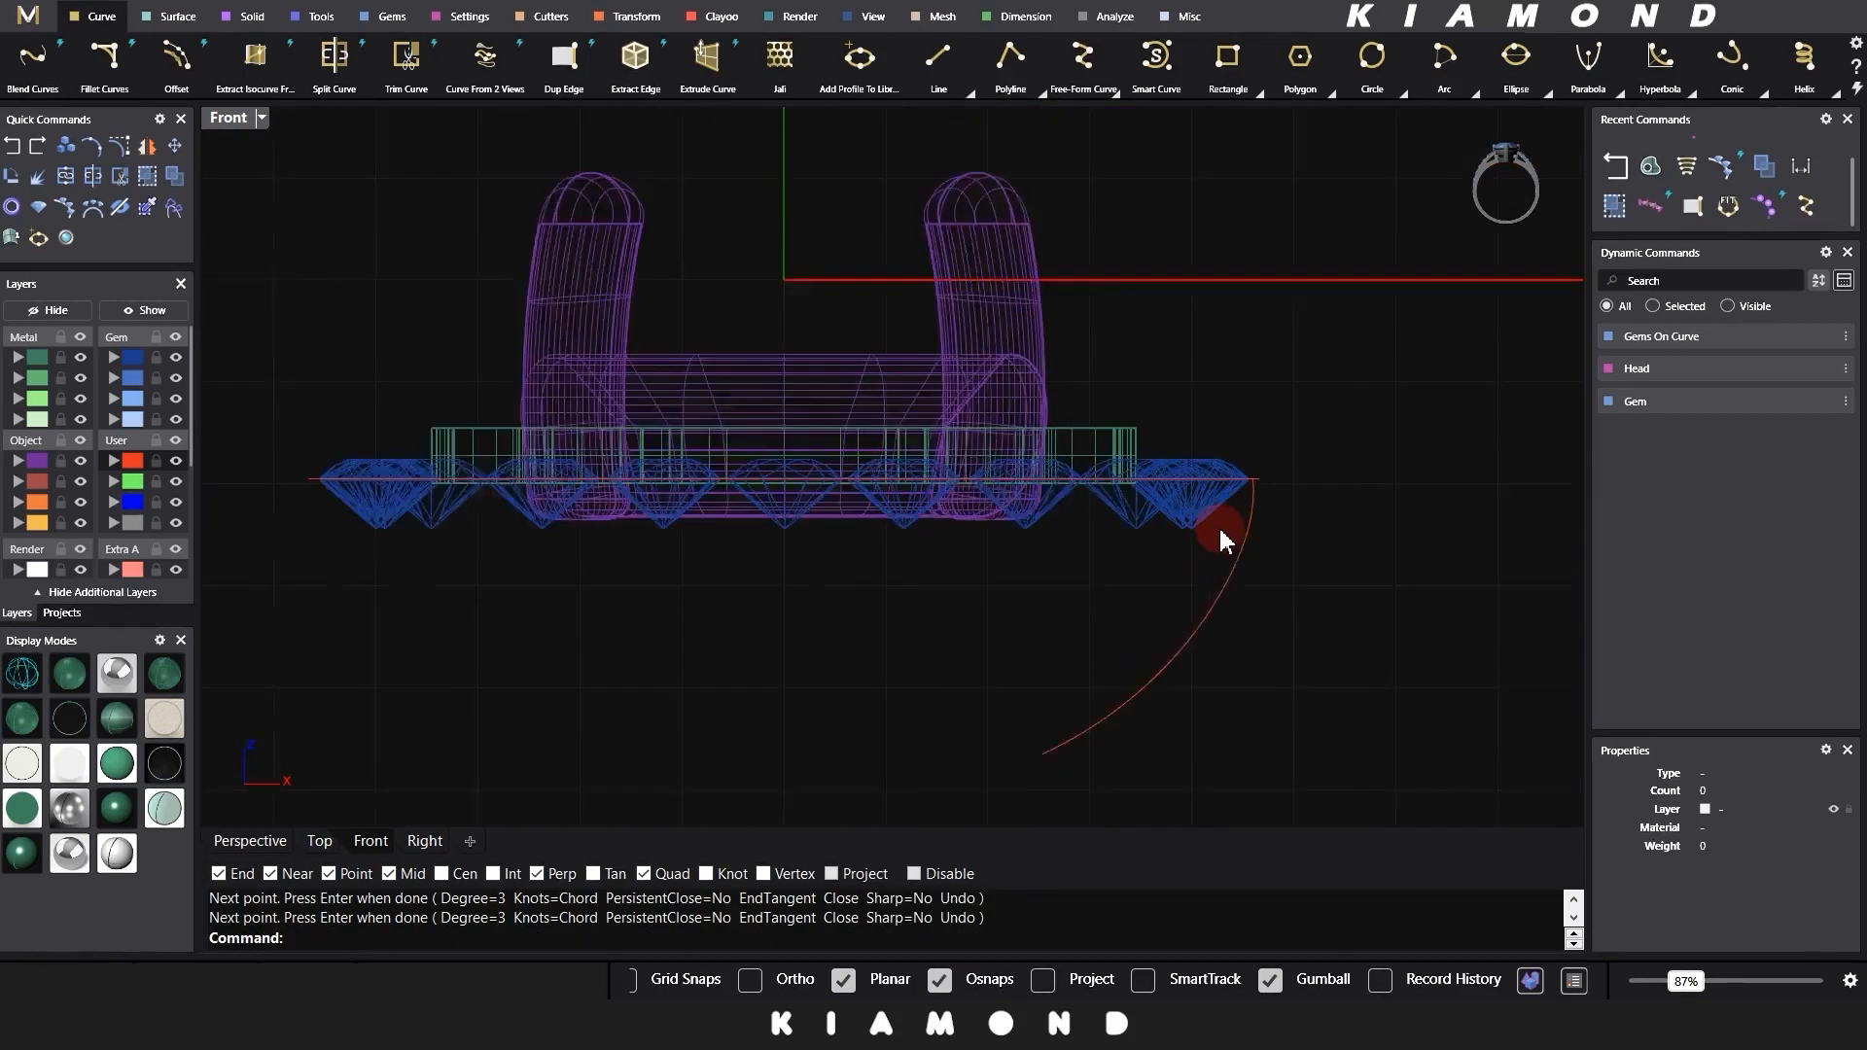
Step: Hide the solid metal band and the four-prong head
left_click(236, 854)
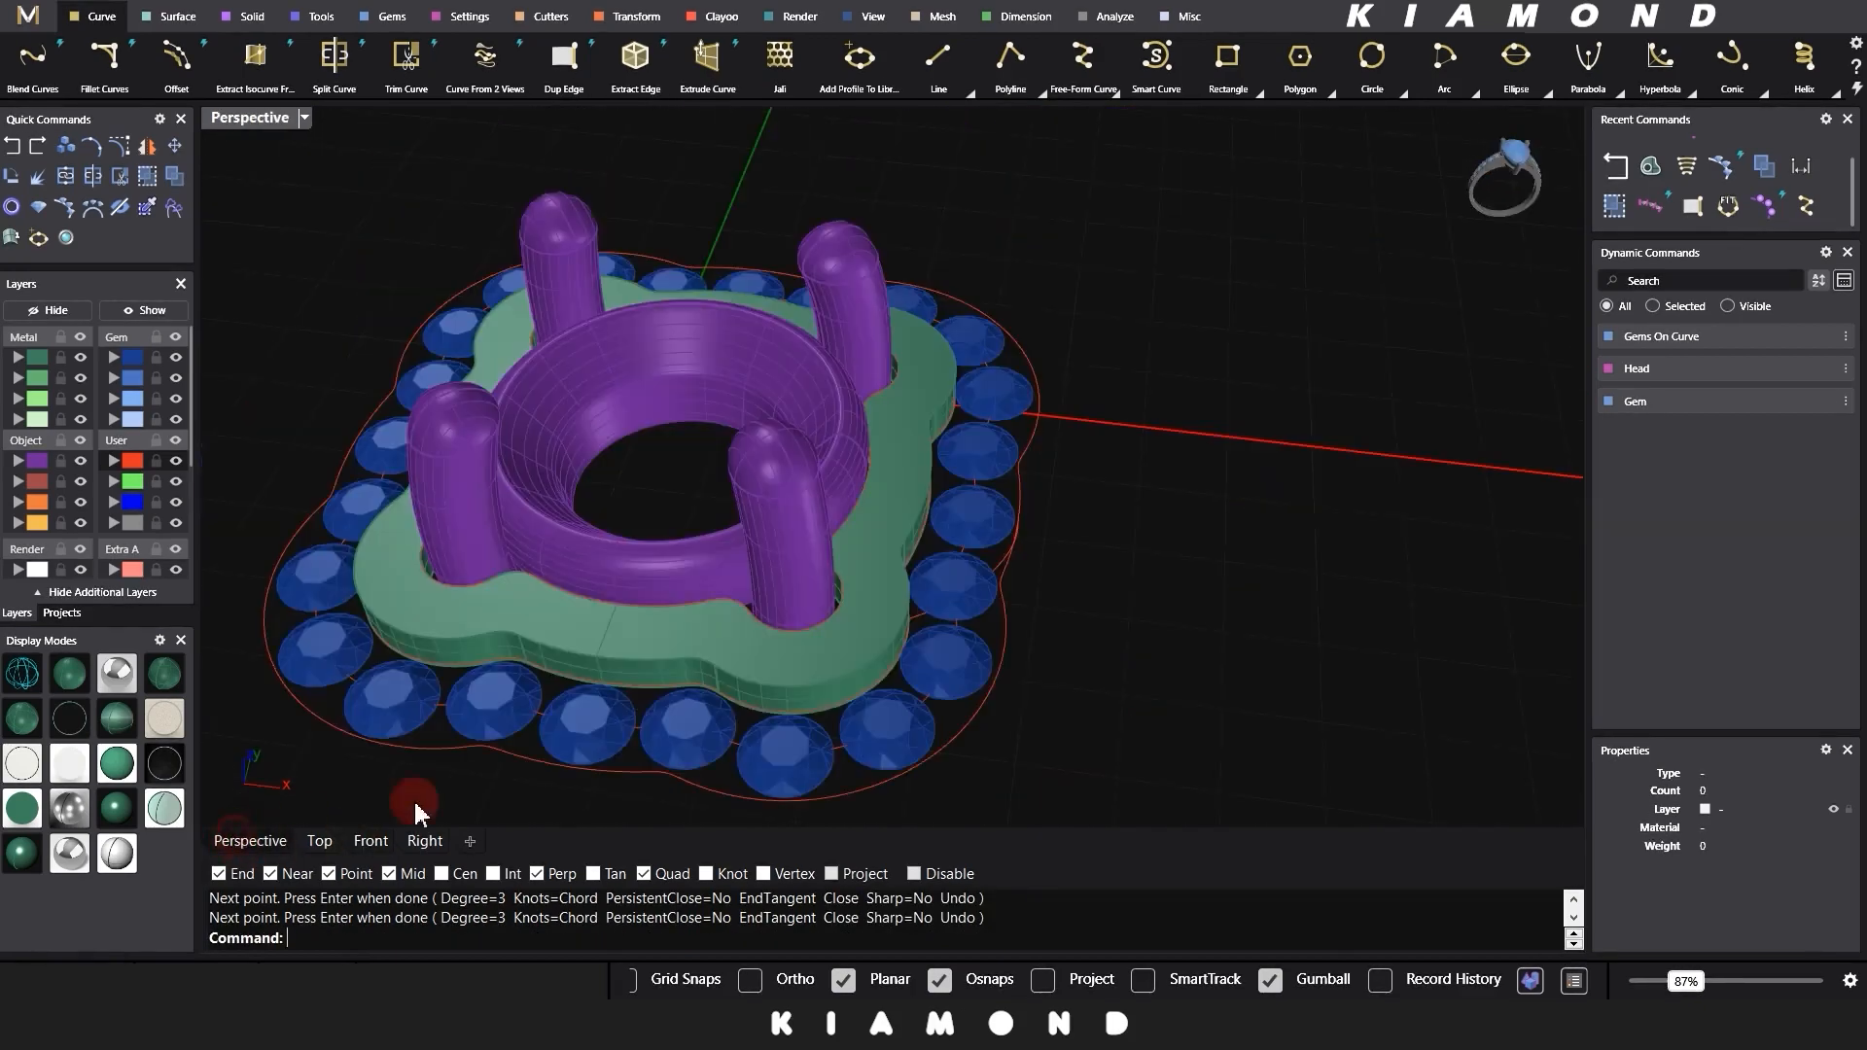
mouse_move(1016, 610)
right_mouse_down()
mouse_move(983, 466)
mouse_move(933, 458)
mouse_move(996, 622)
mouse_move(1050, 667)
mouse_move(976, 667)
mouse_move(997, 650)
right_mouse_up()
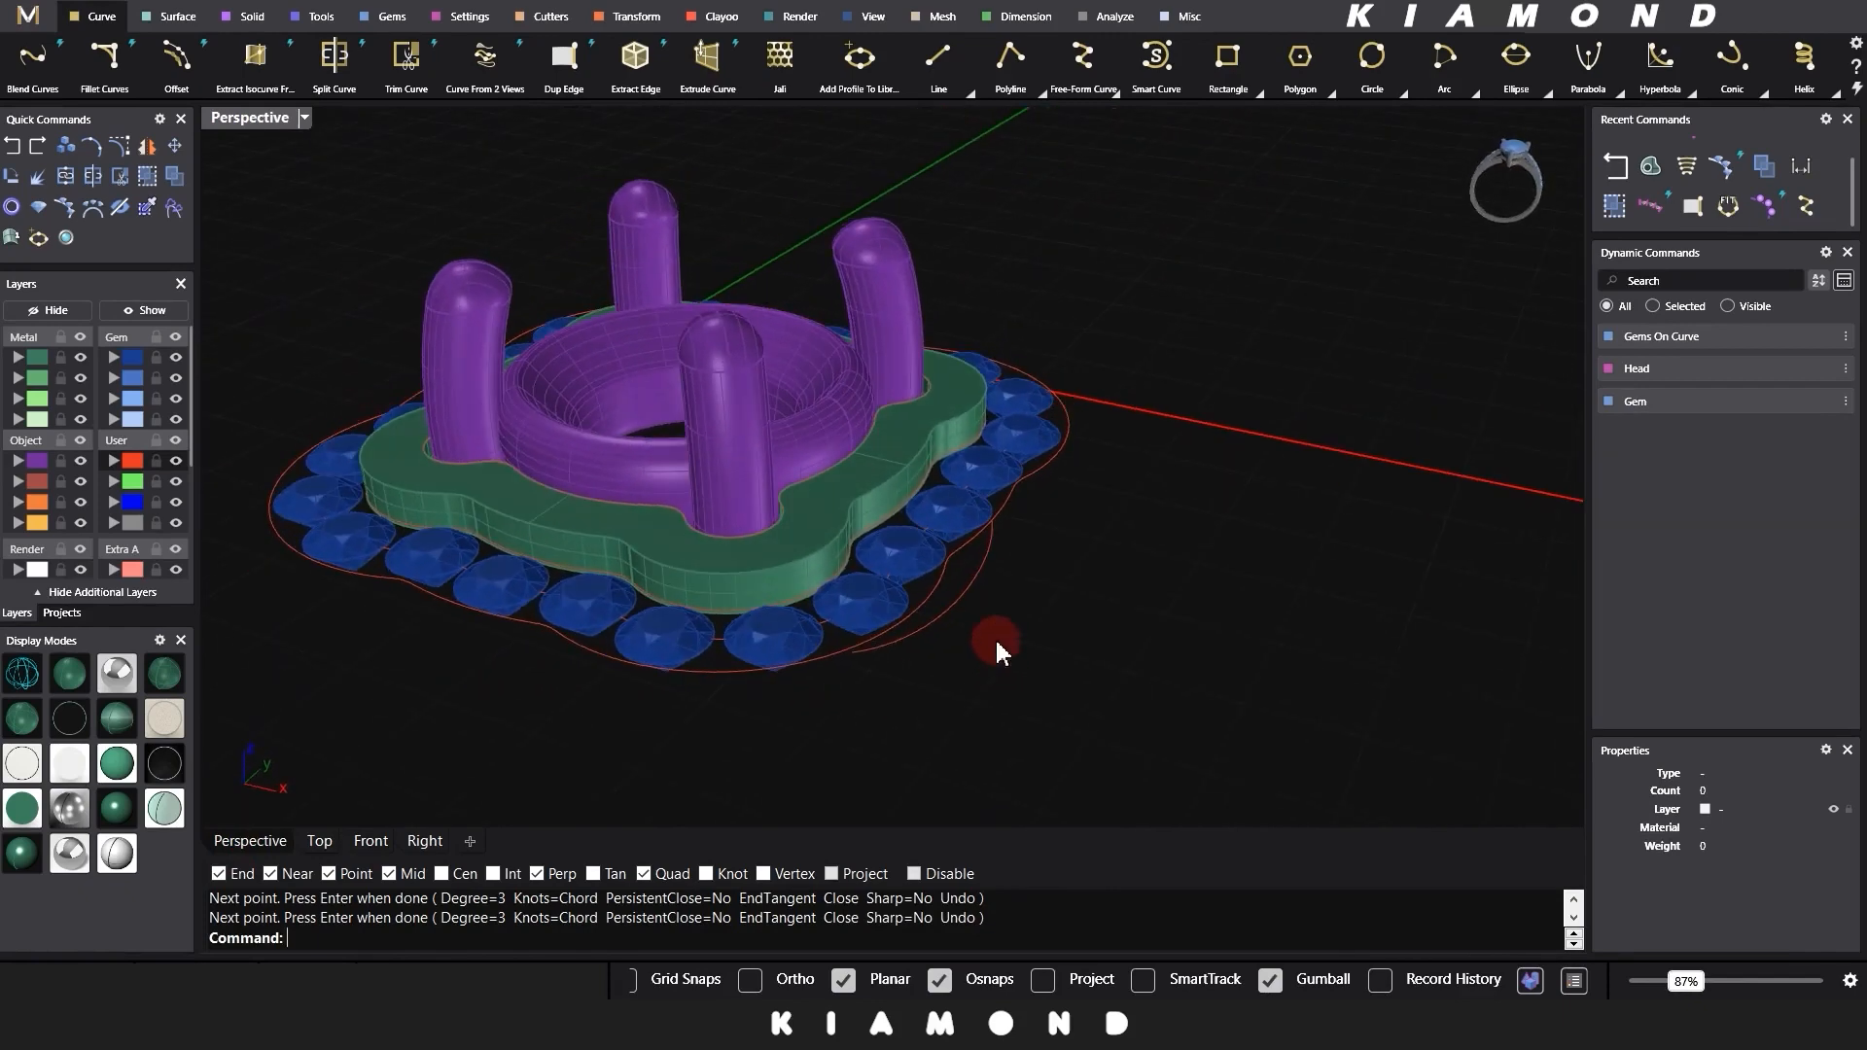
left_click(796, 515)
left_click(875, 570)
right_click(858, 375)
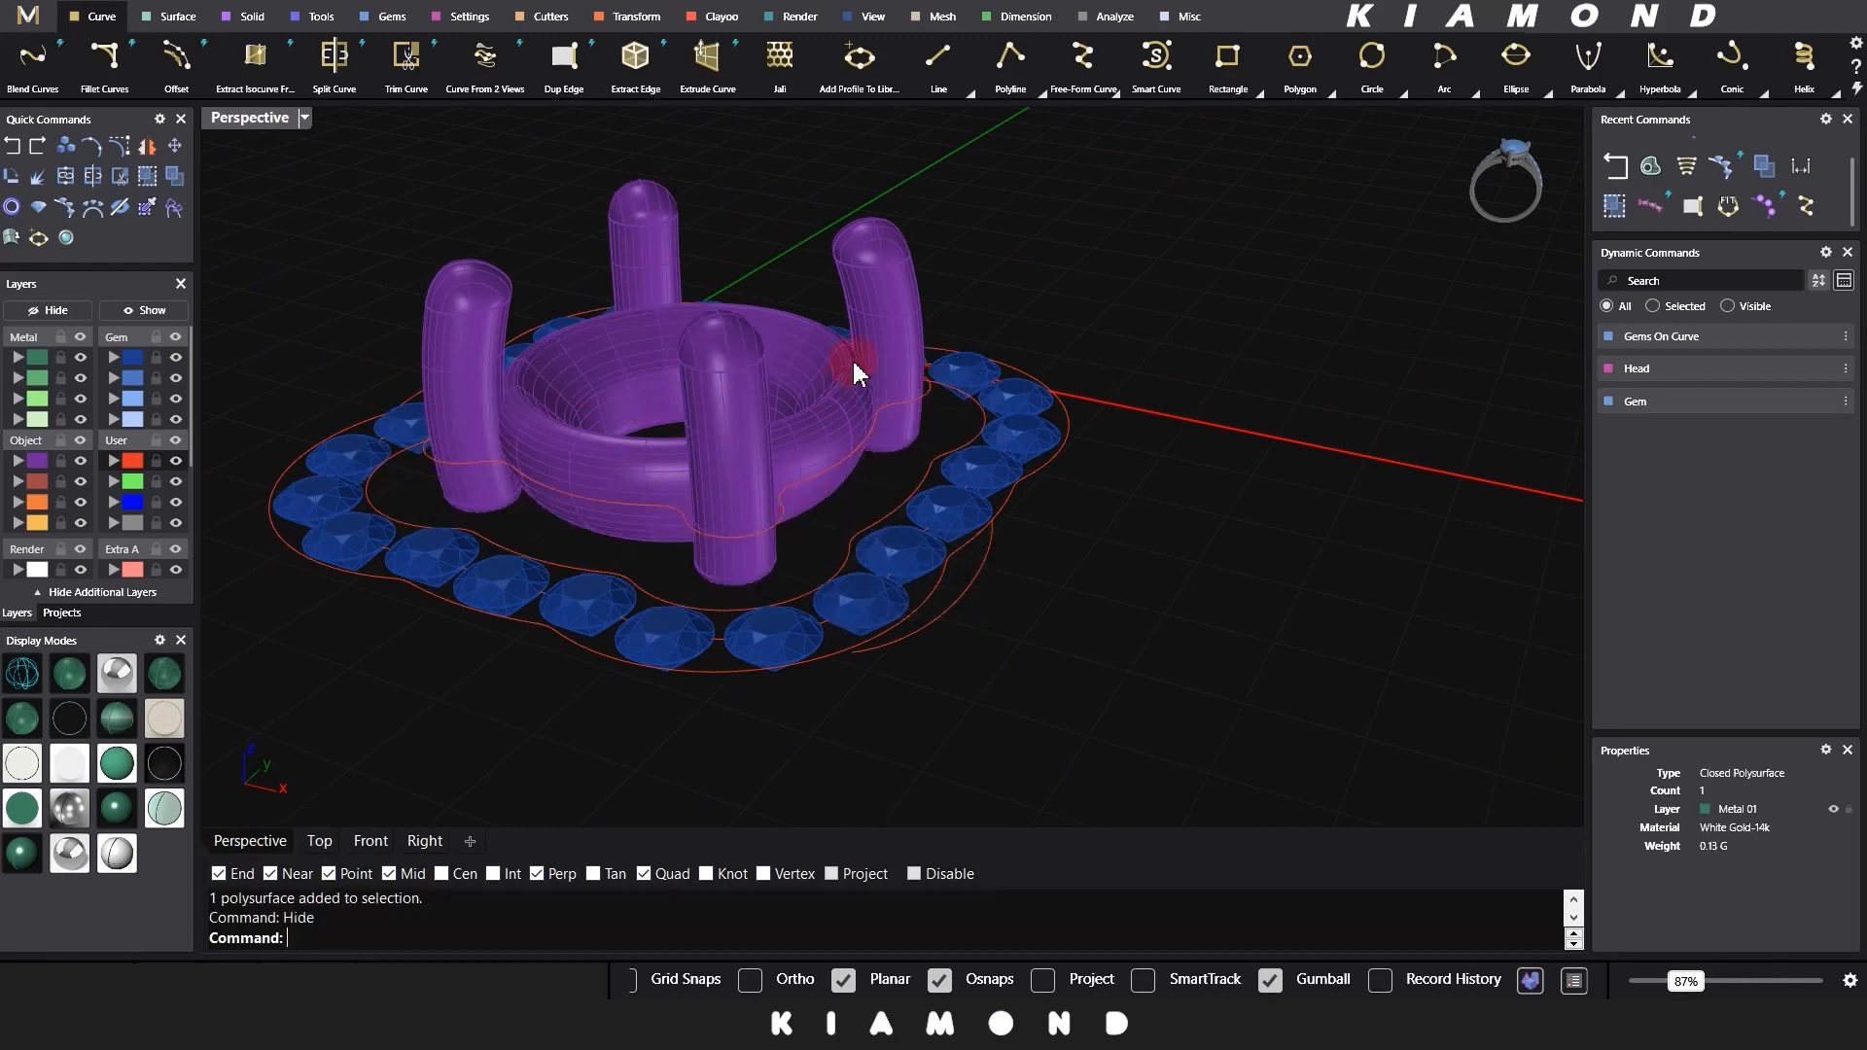
left_click(858, 374)
right_click(734, 380)
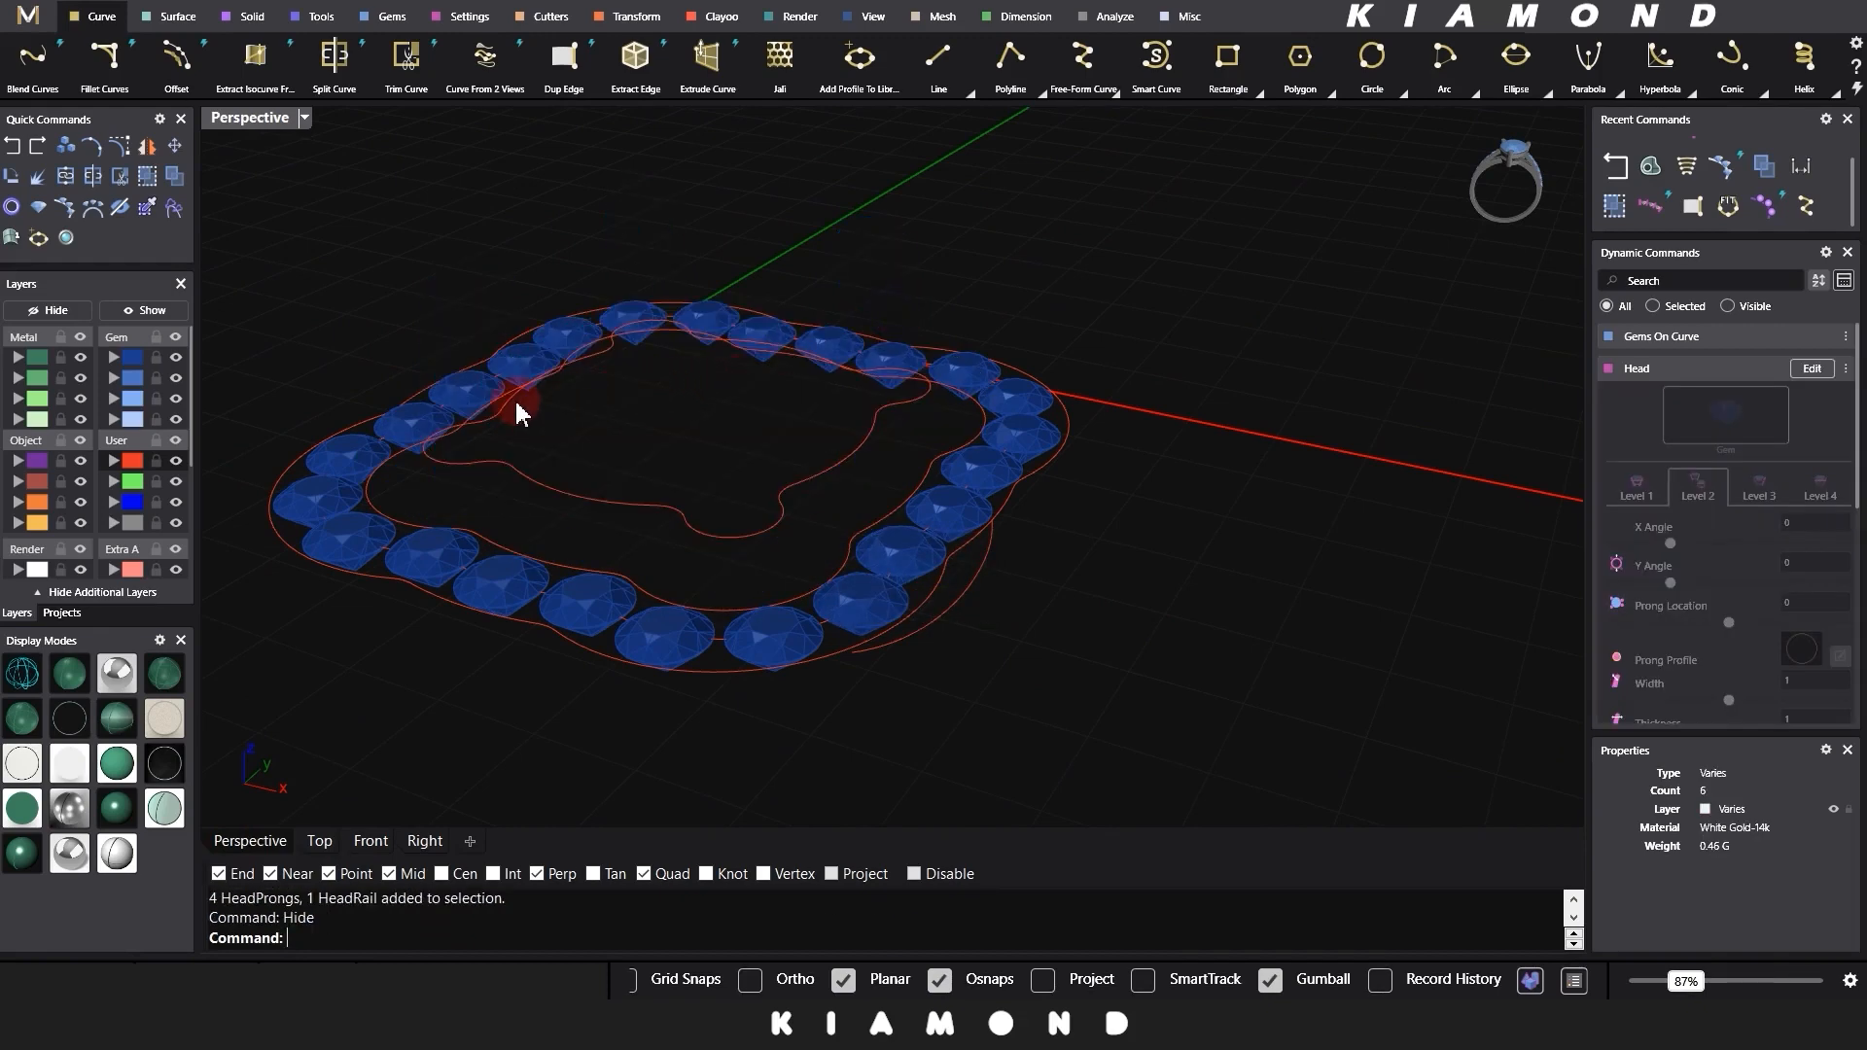
Step: Delete the innermost outline curve that followed the head and prongs
left_click(567, 497)
key("Delete")
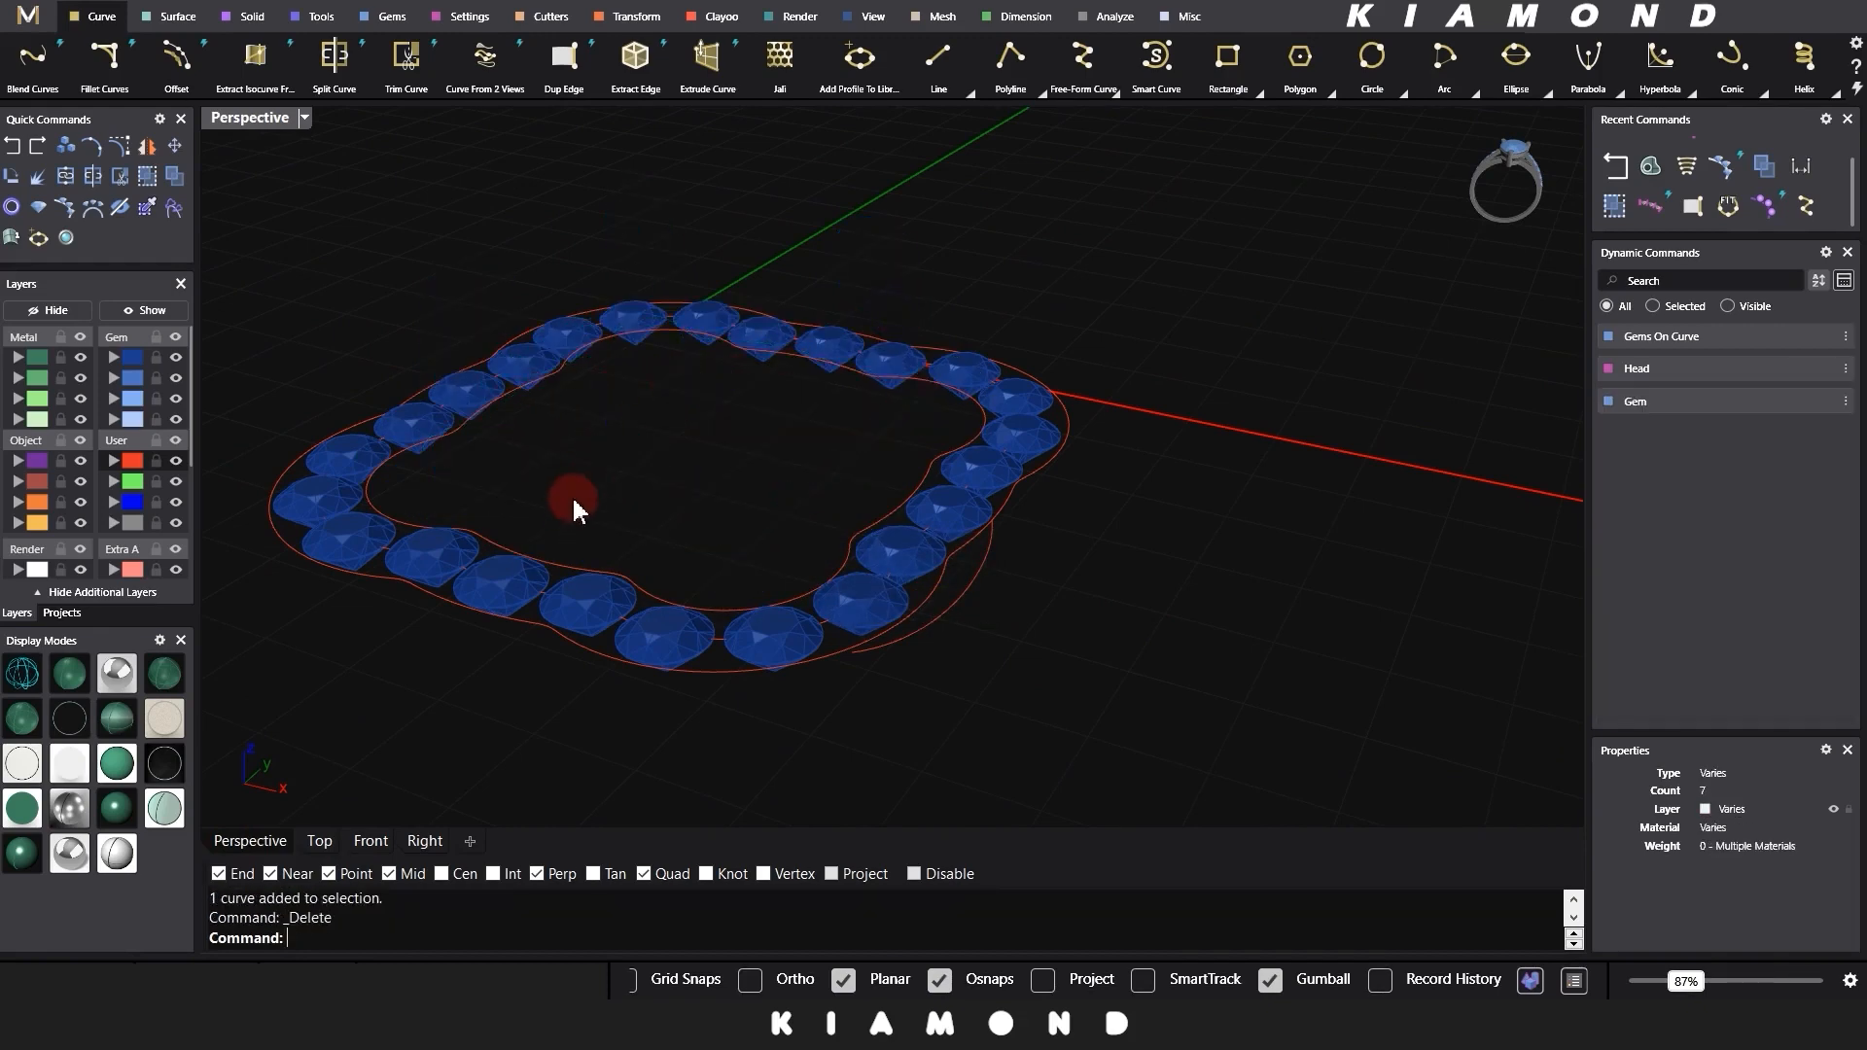
right_click_drag(572, 501, 689, 511)
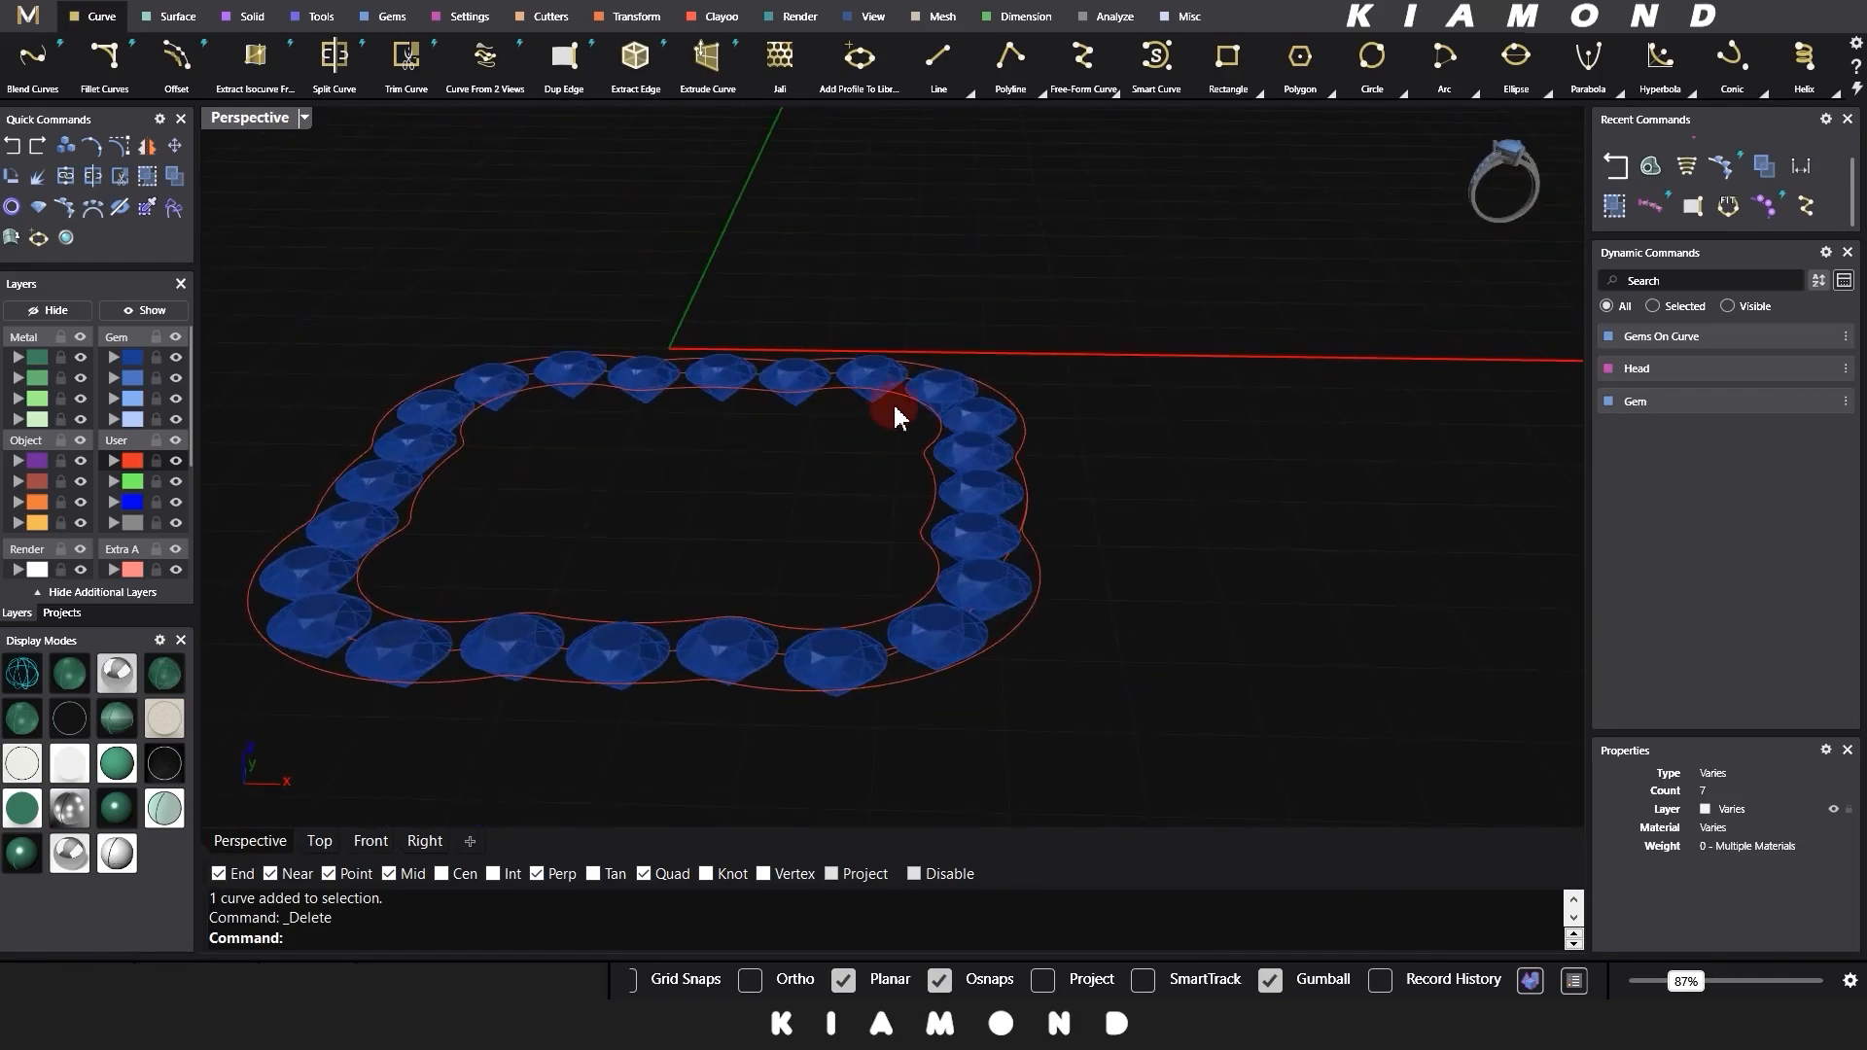
Step: Hide the Gem 01 layer and delete the middle outline that runs through the gem centres
left_click(946, 389)
left_click(307, 335)
left_click(176, 357)
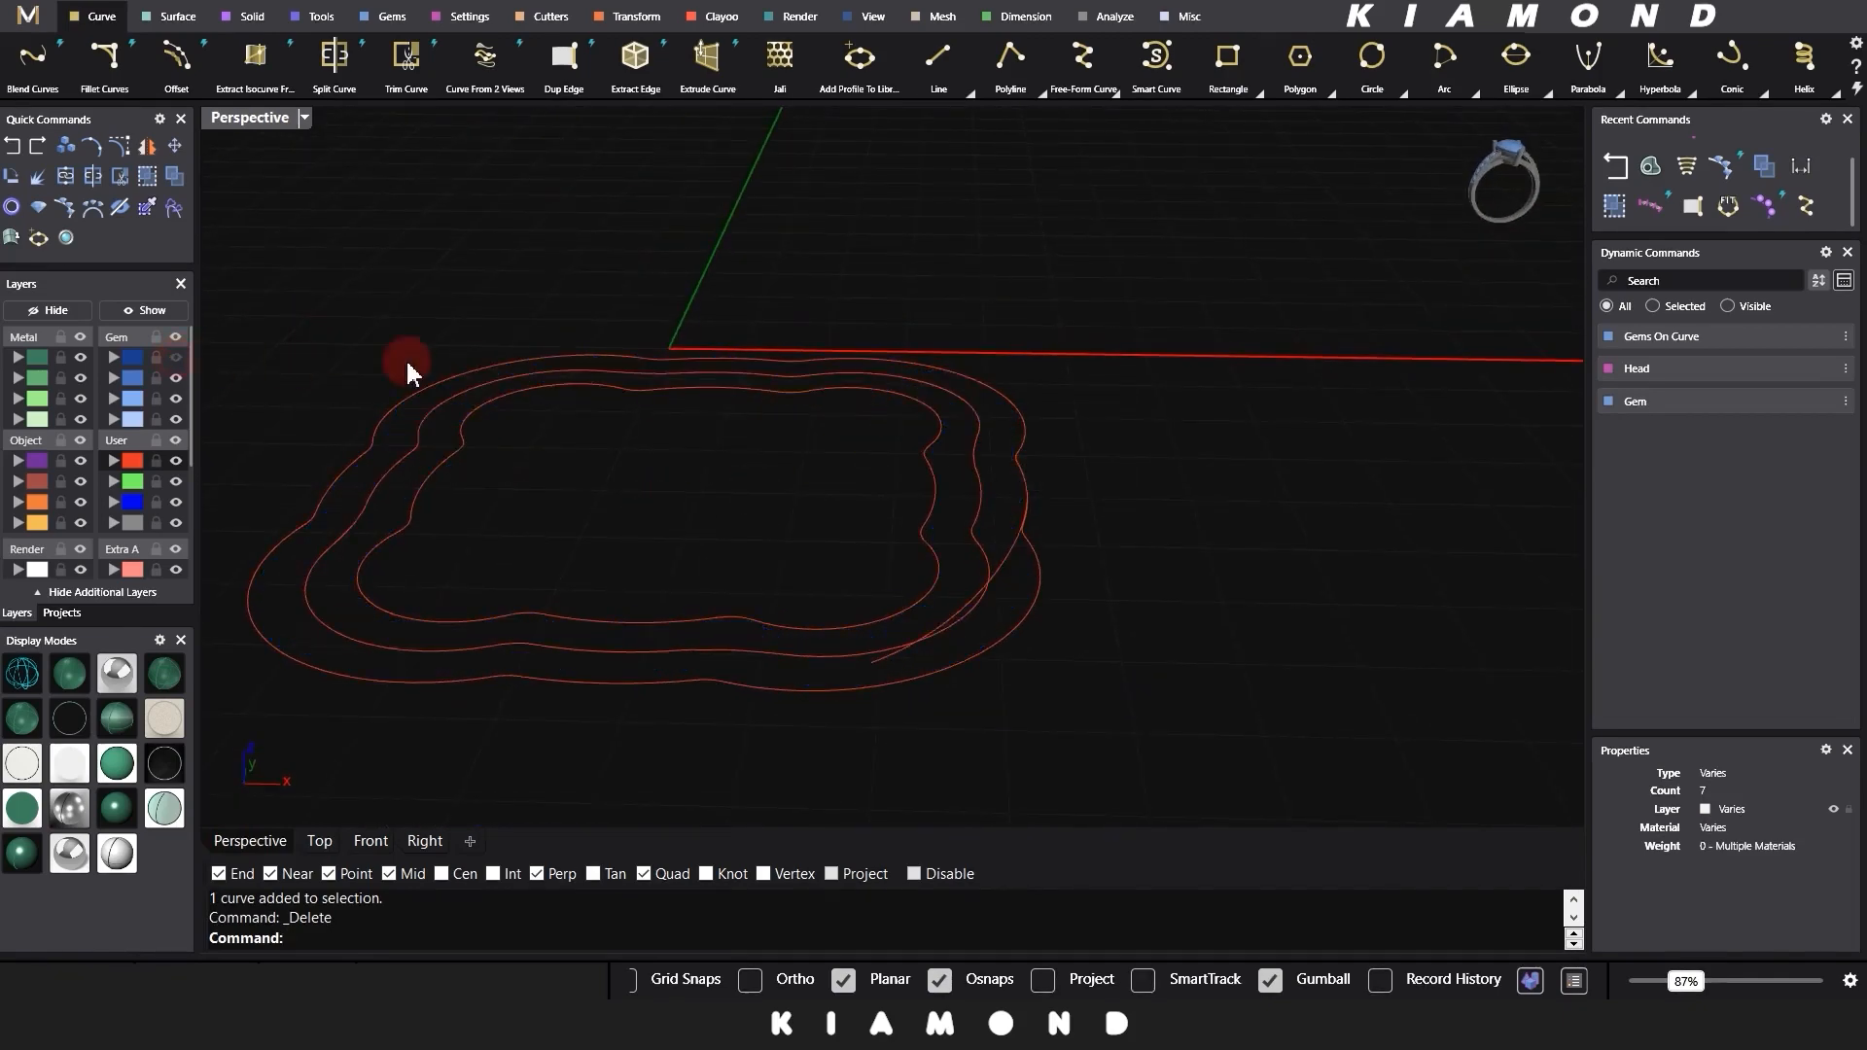
right_click_drag(942, 406, 992, 558)
left_click(975, 467)
key("Delete")
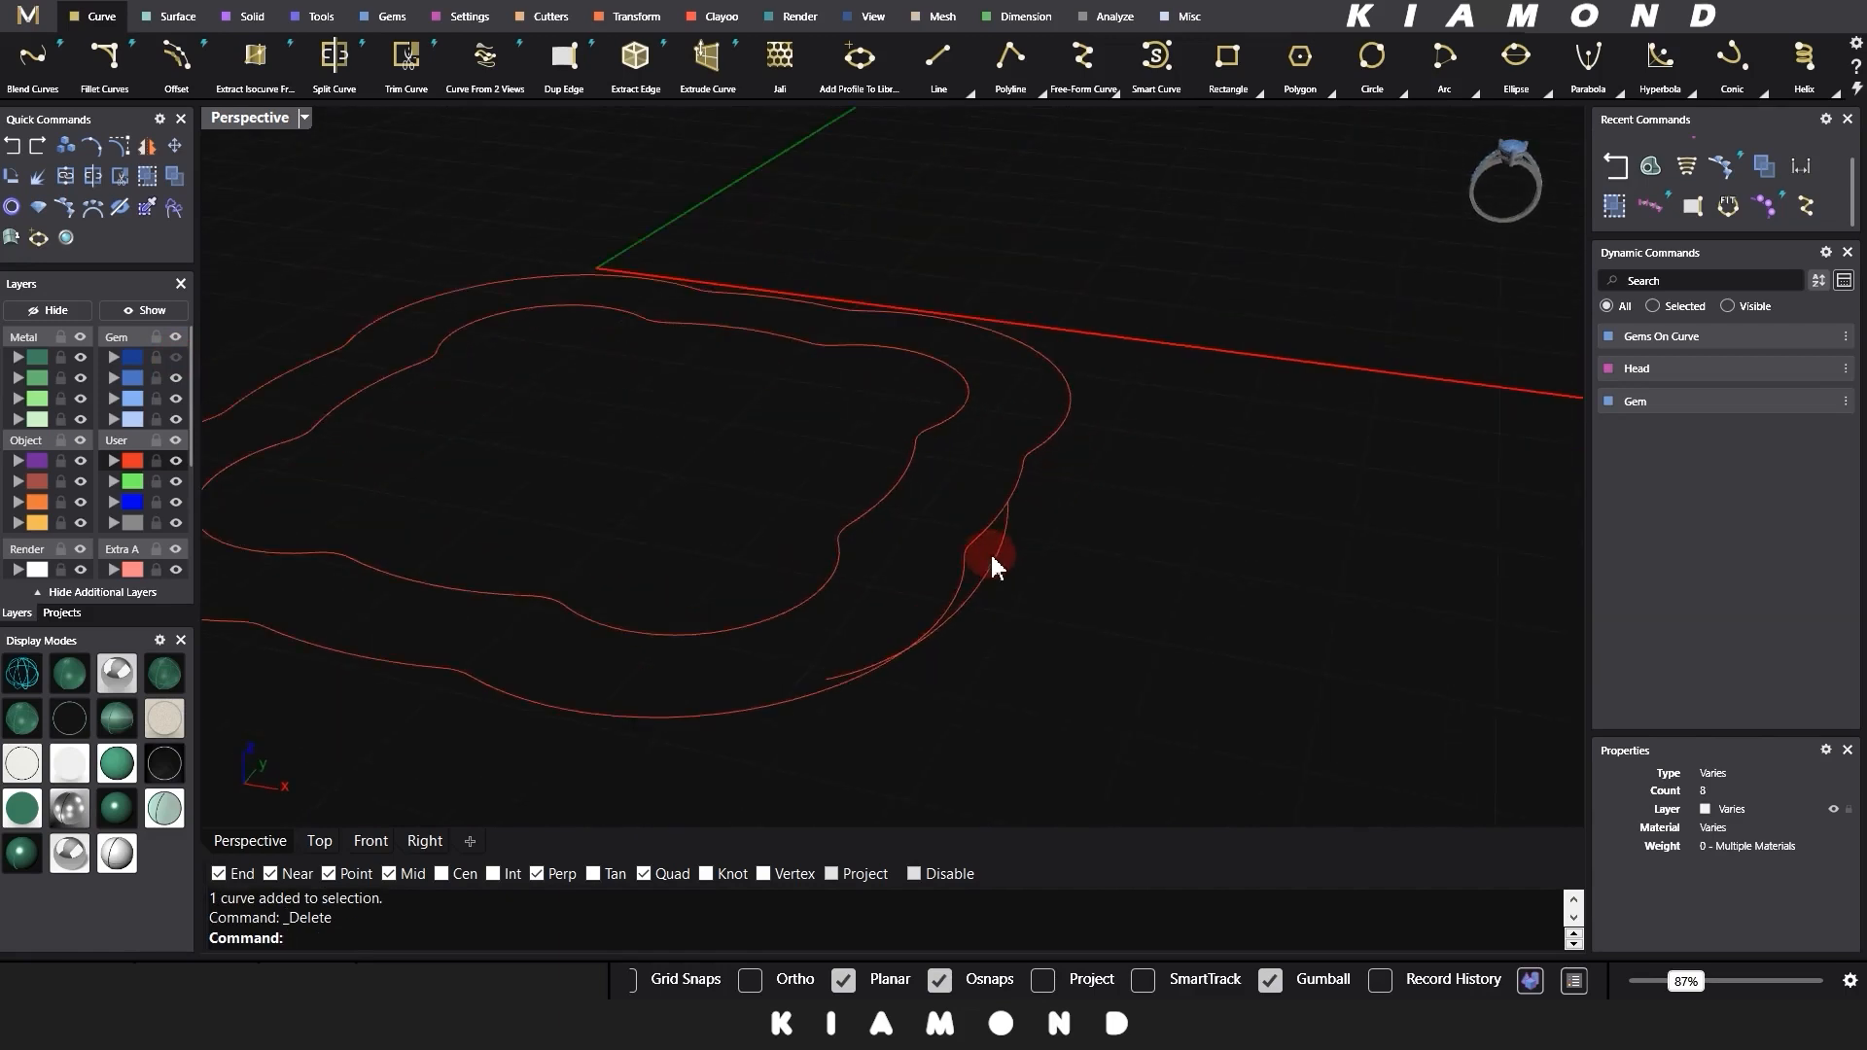
right_click_drag(848, 508, 732, 562)
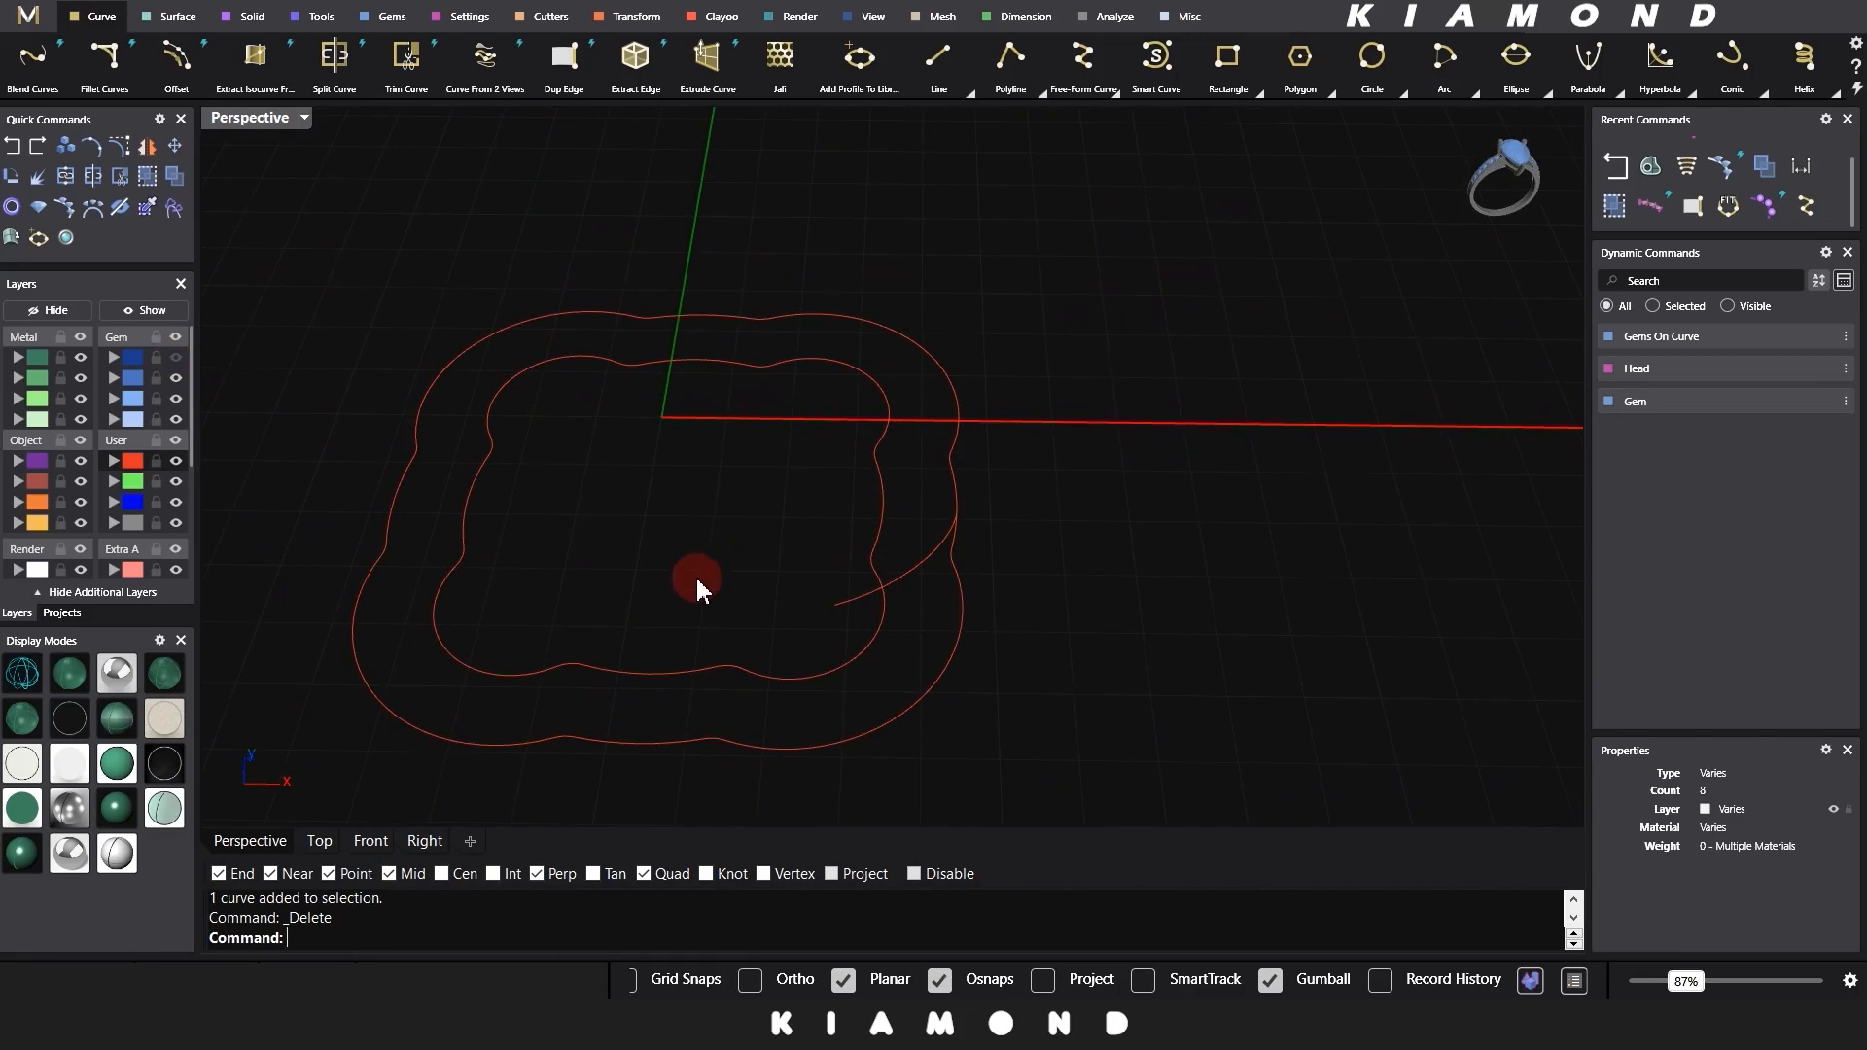
Step: Start a Rail Revolve with the curved side profile as the profile and the outer outline as the rail
left_click(259, 19)
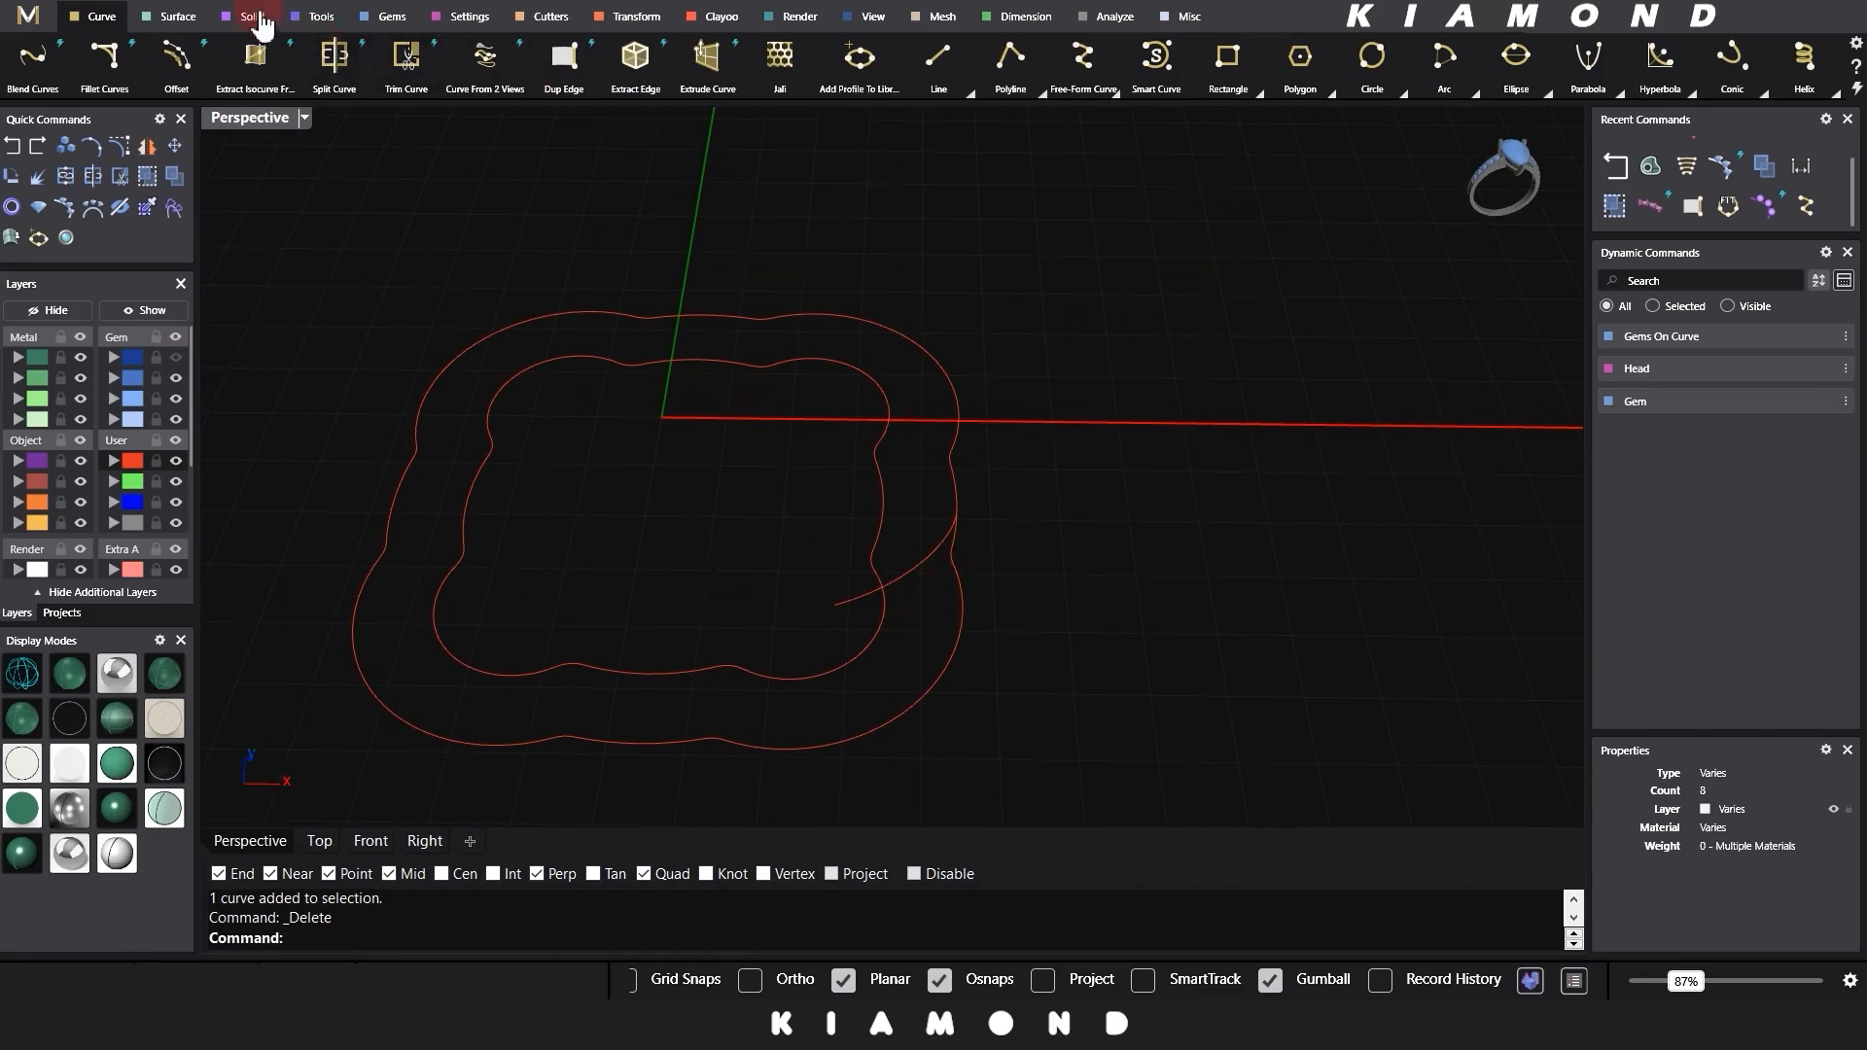
left_click(190, 20)
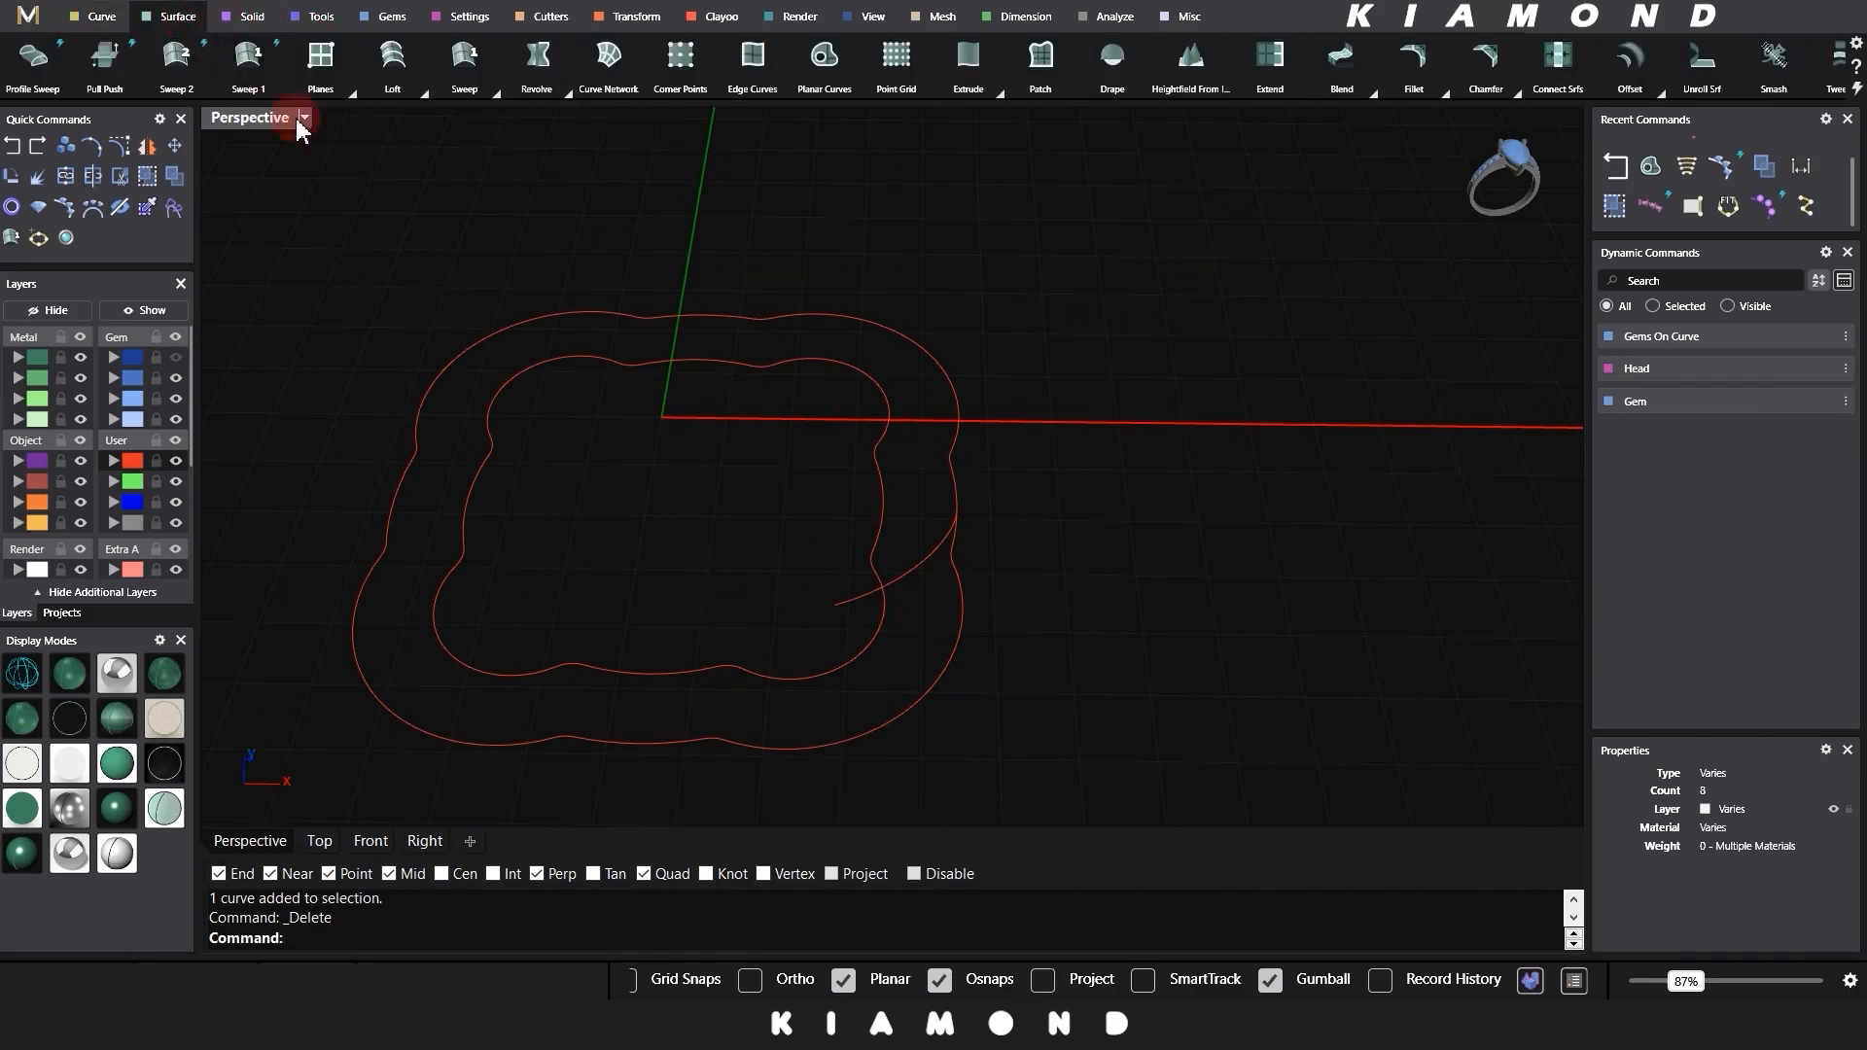
left_click(564, 85)
left_click(542, 139)
right_click_drag(959, 488, 889, 436)
left_click(921, 538)
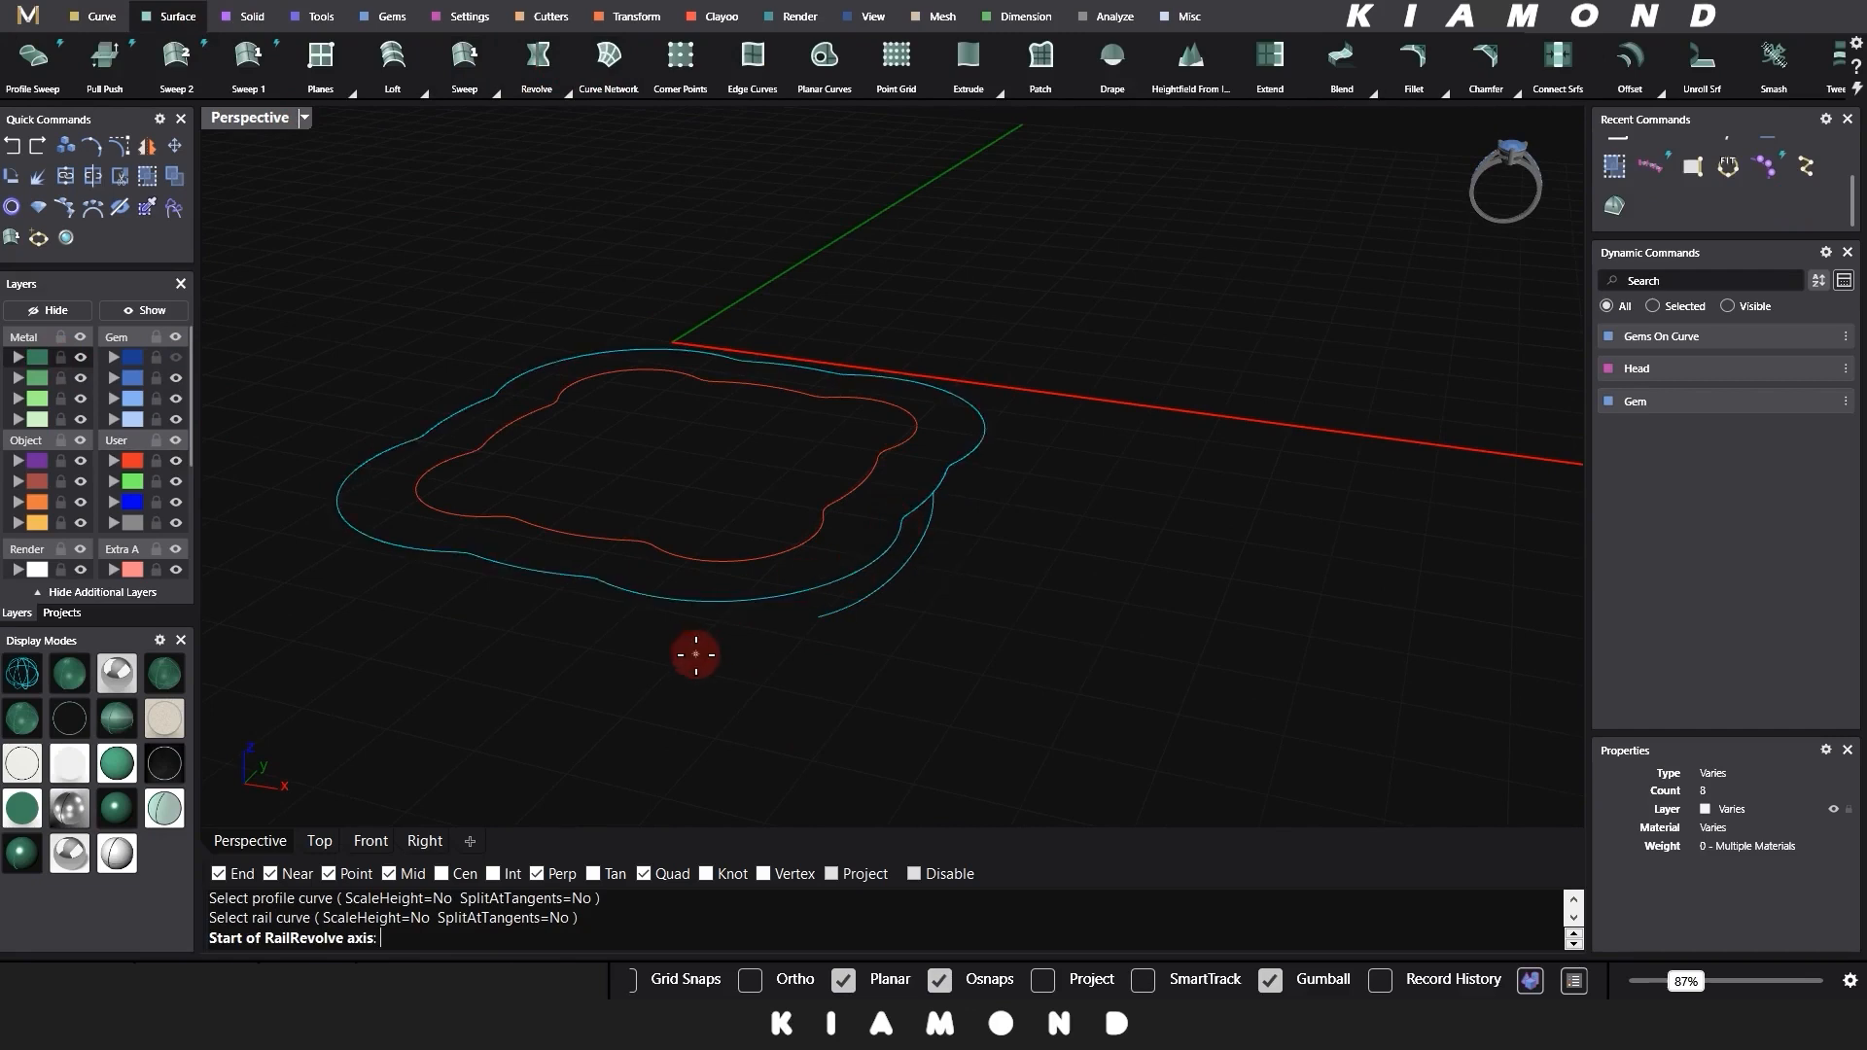
Step: Set the Rail Revolve axis from 0,0,0 straight up in the Front view to create the curved gallery surface
type("0,0,0")
key("Return")
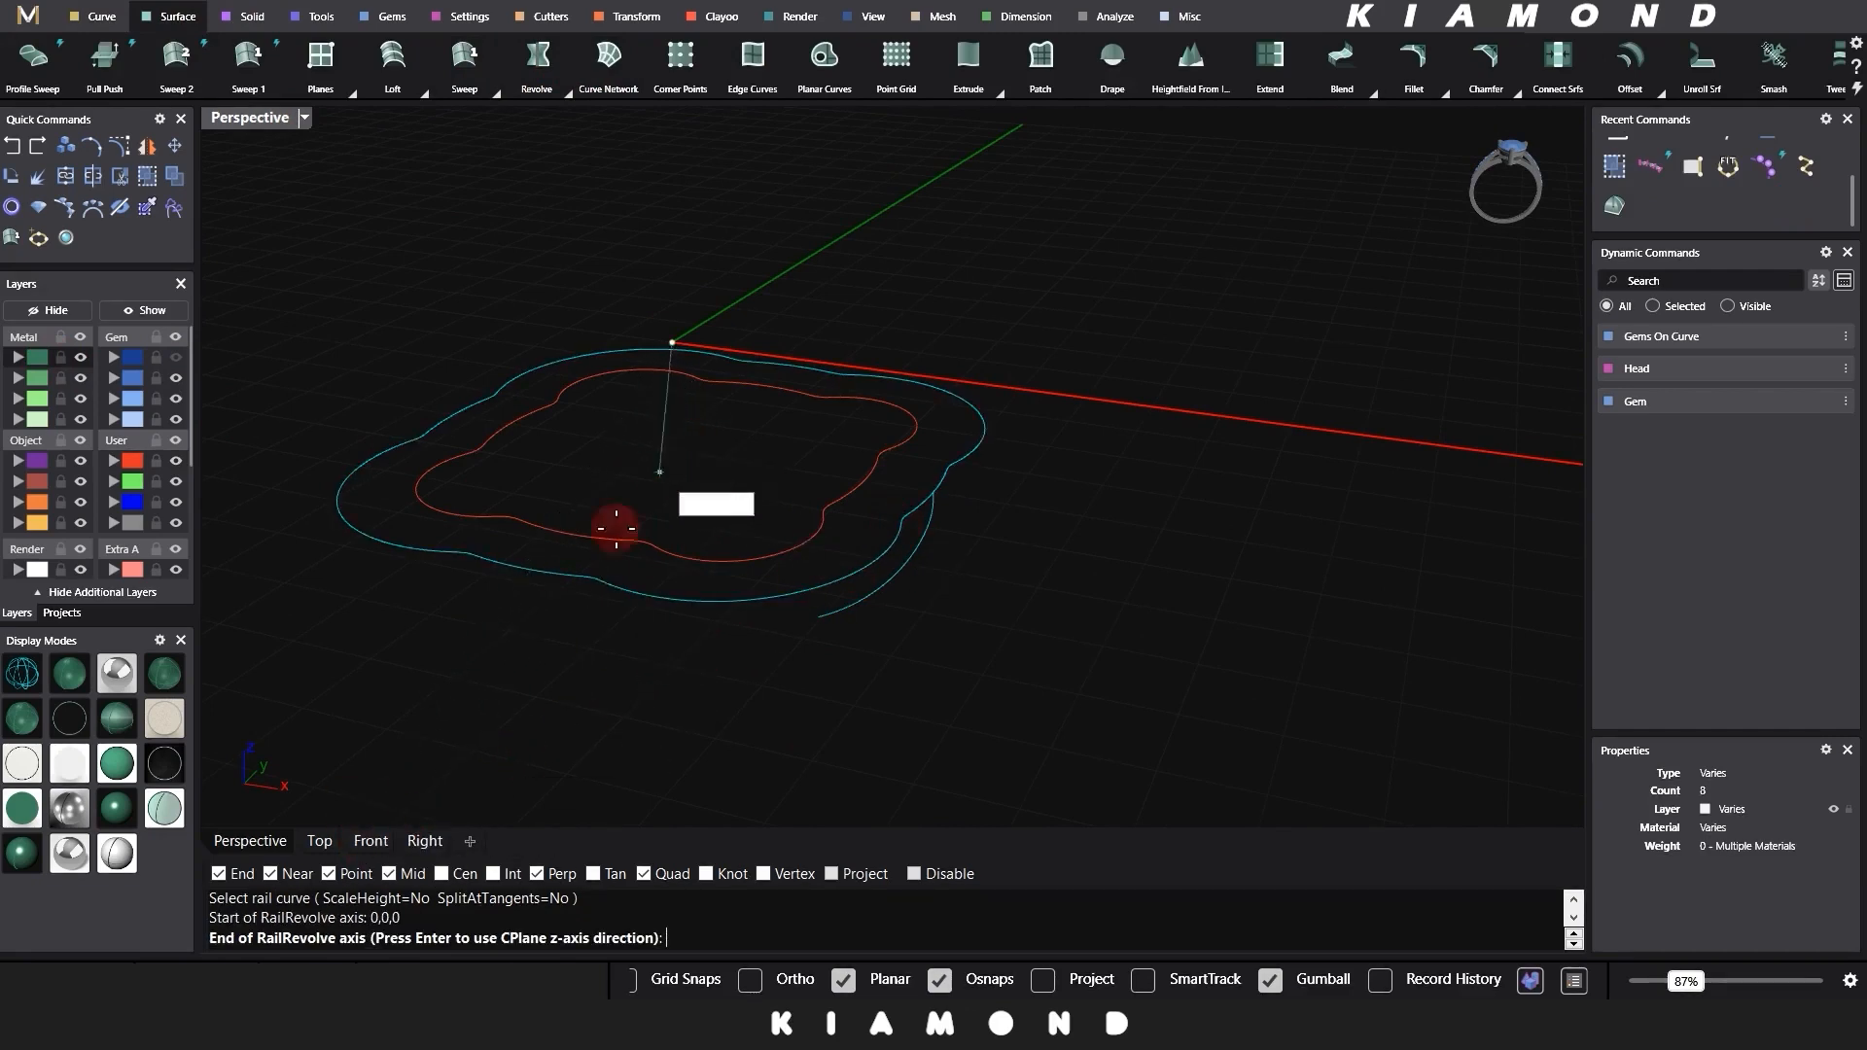
left_click(371, 843)
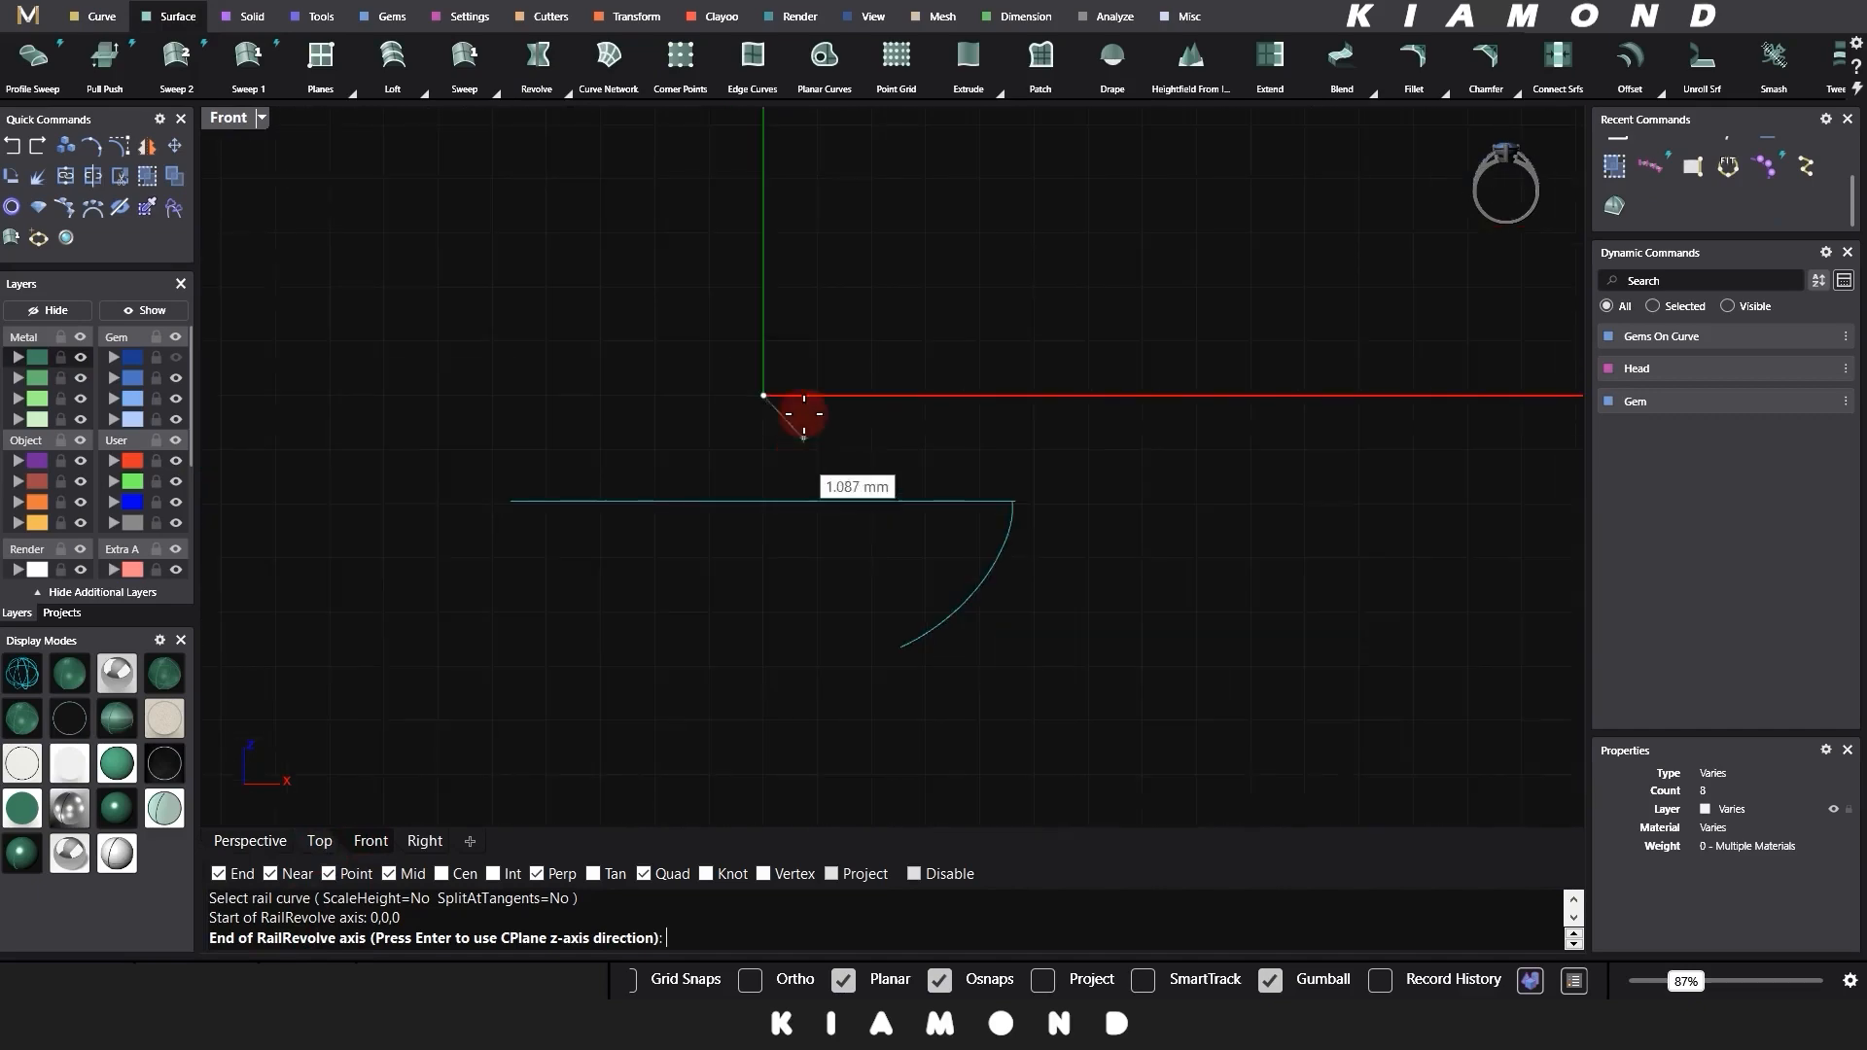
left_click(775, 268)
left_click(266, 848)
right_click_drag(846, 542, 946, 580)
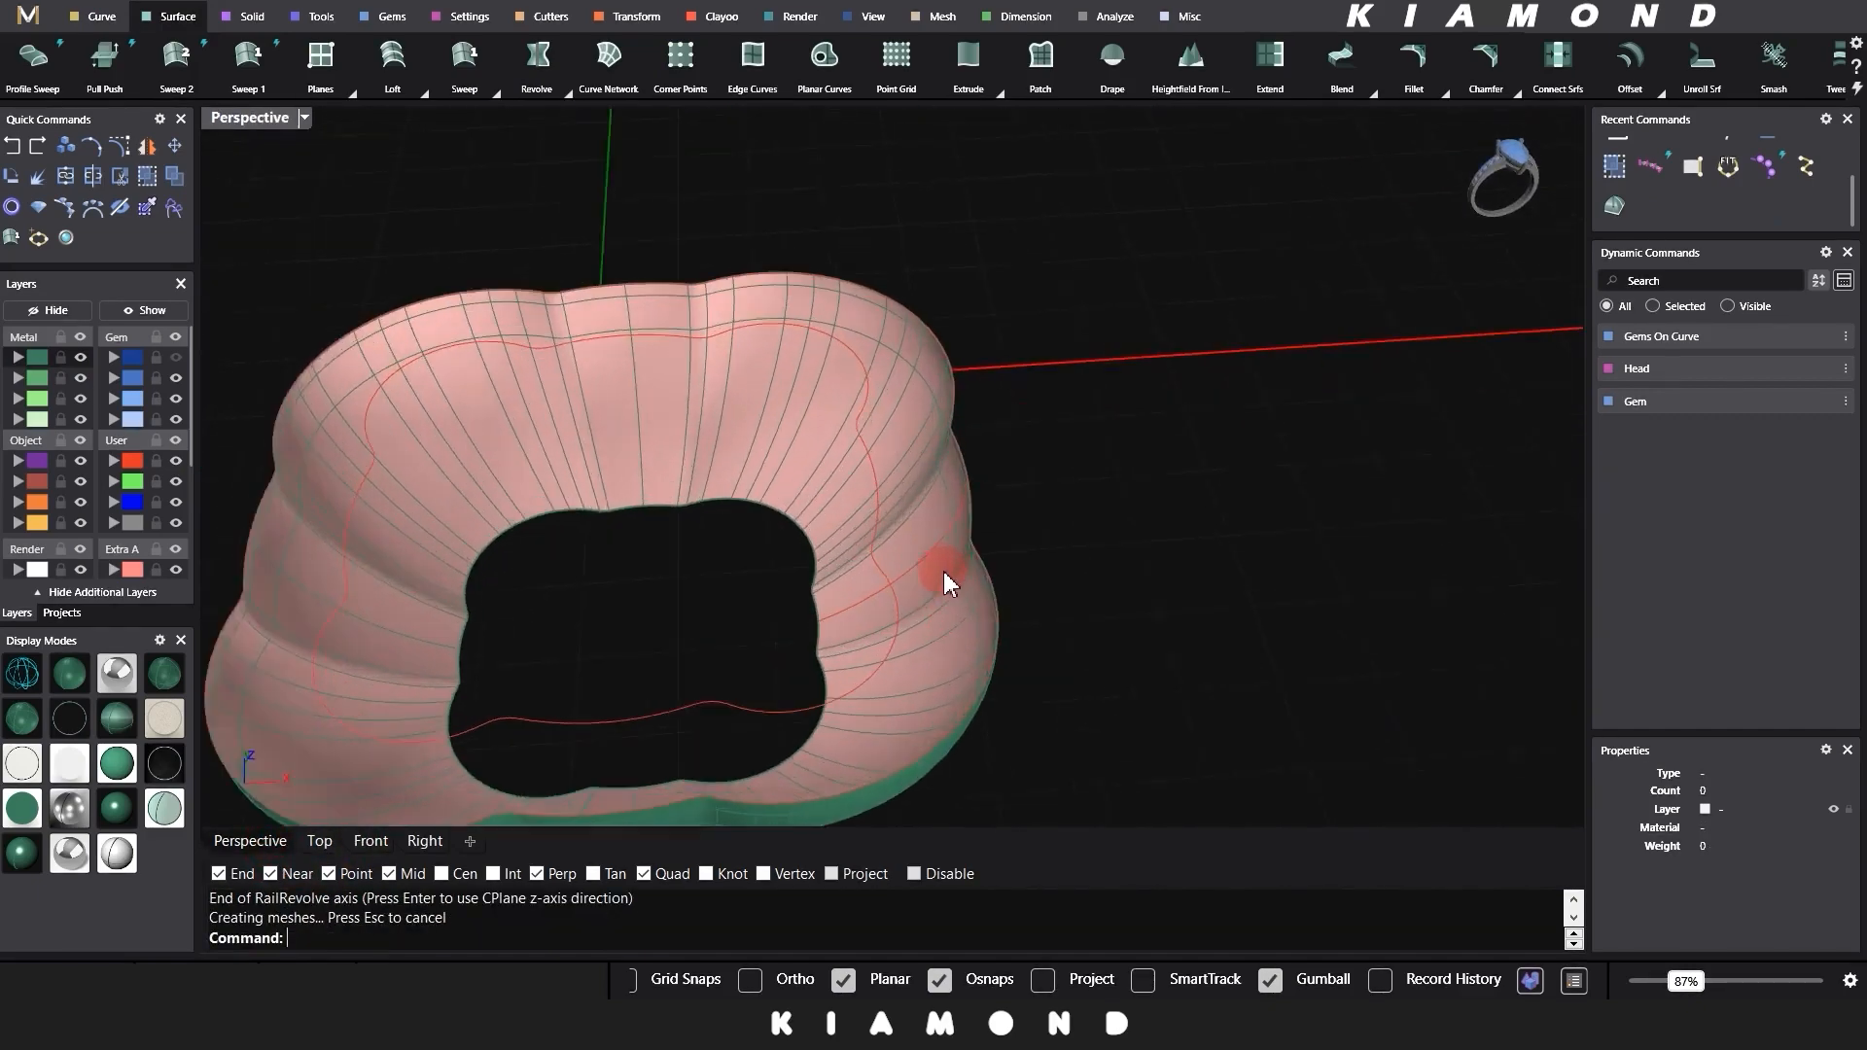
Step: Copy the curved side profile from its upper end on the outer outline perpendicularly onto the inner outline
scroll(941, 544, "up", 3)
left_click(938, 542)
type("C")
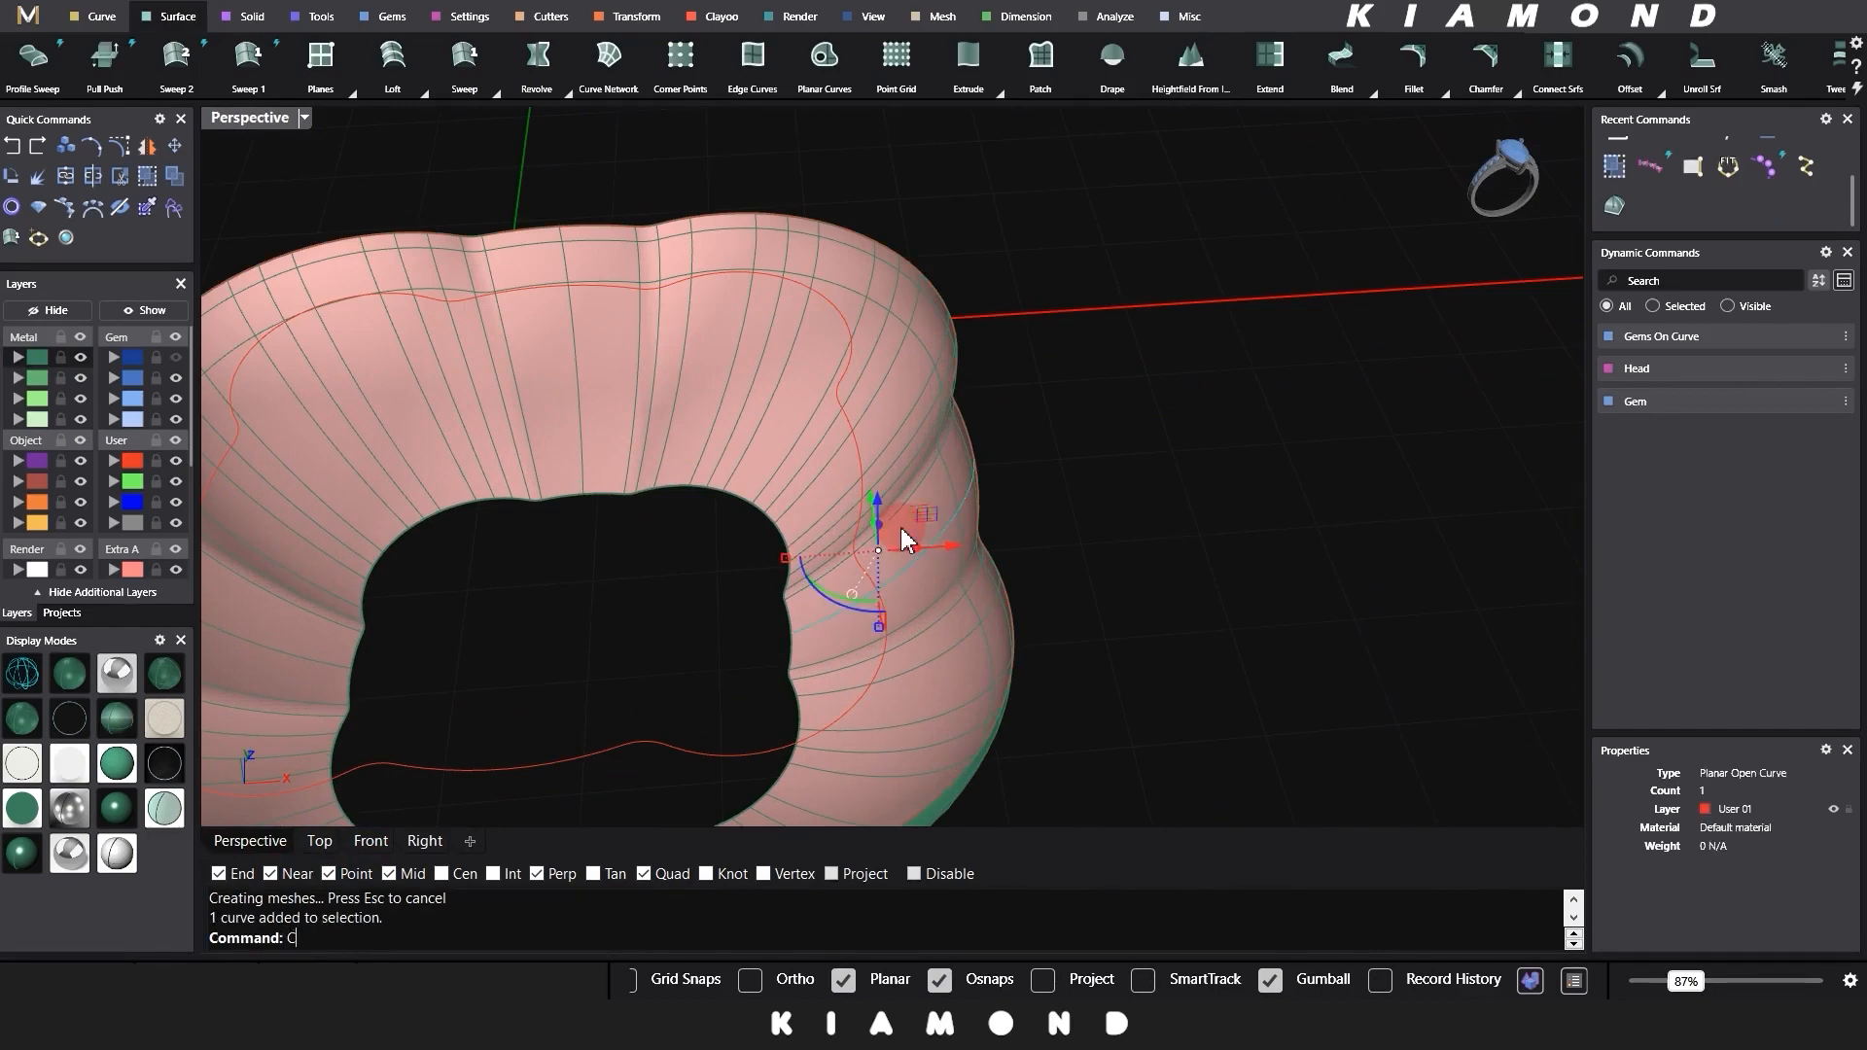
key("Return")
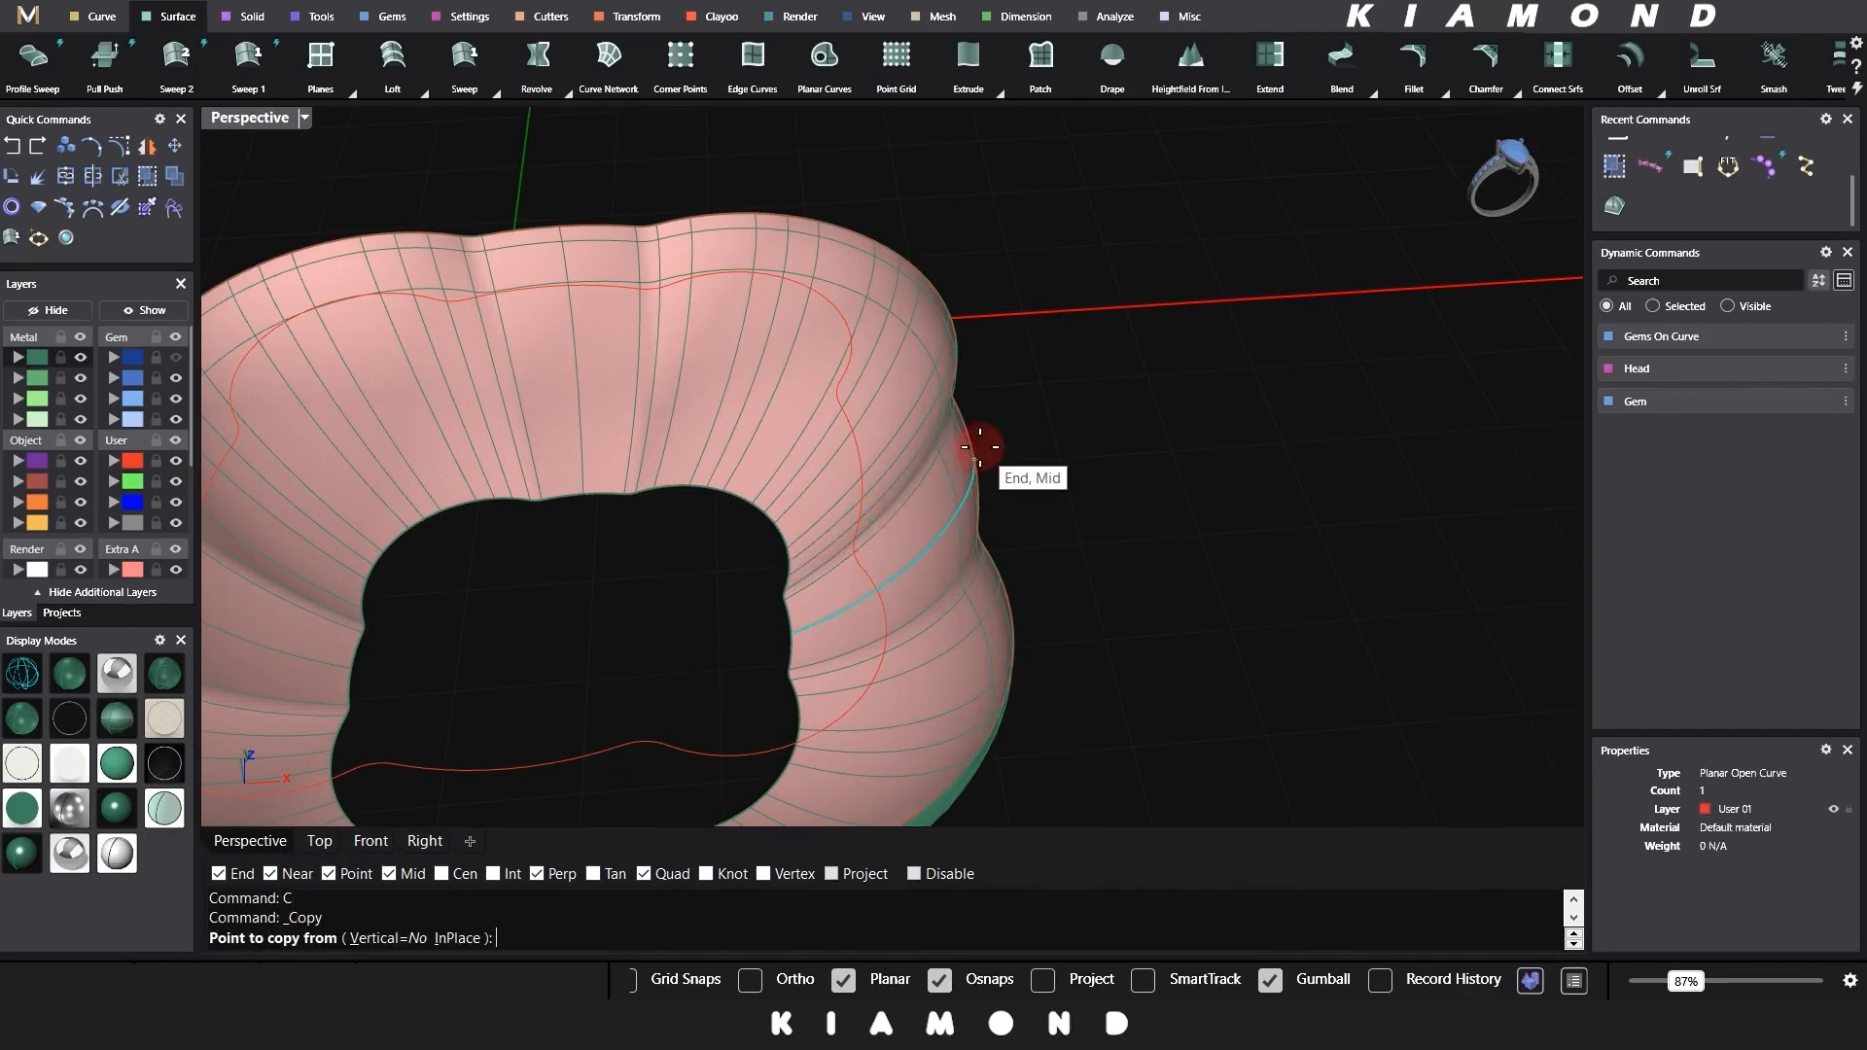
left_click(977, 447)
right_click_drag(977, 447, 826, 432)
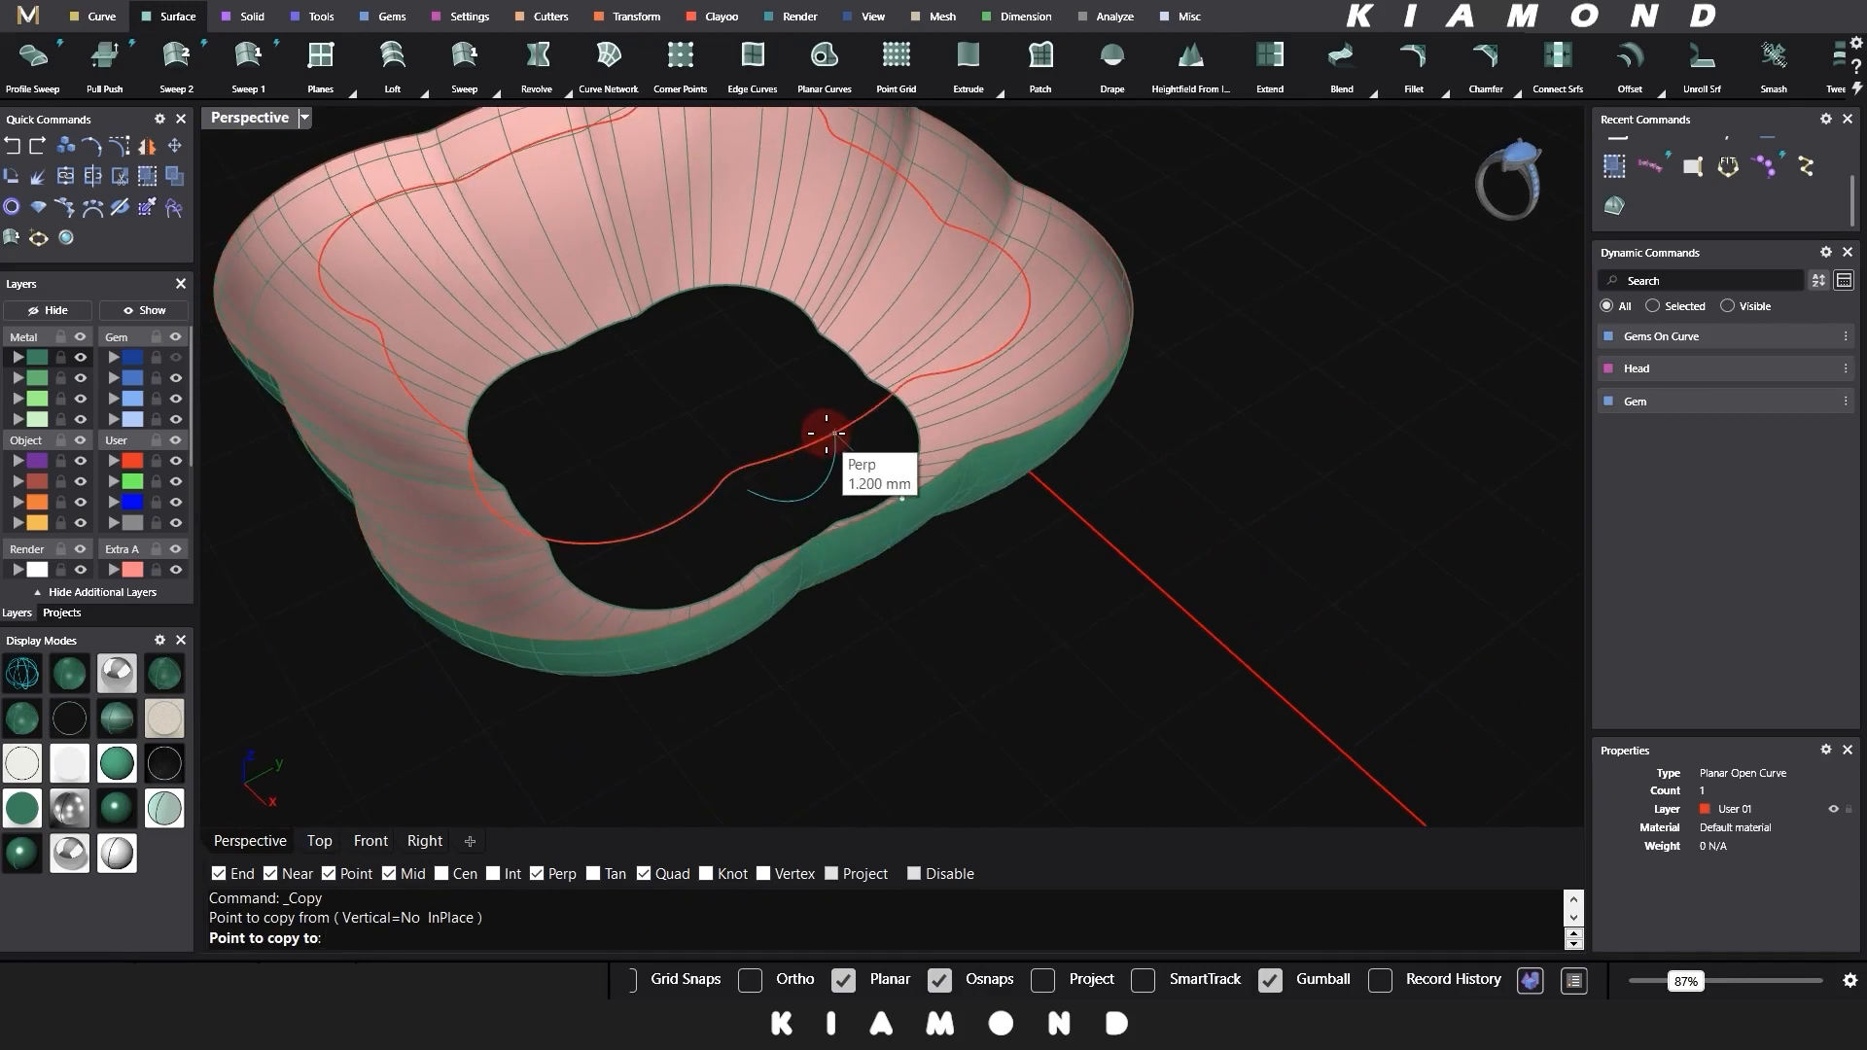
left_click(828, 433)
key("Return")
key("Escape")
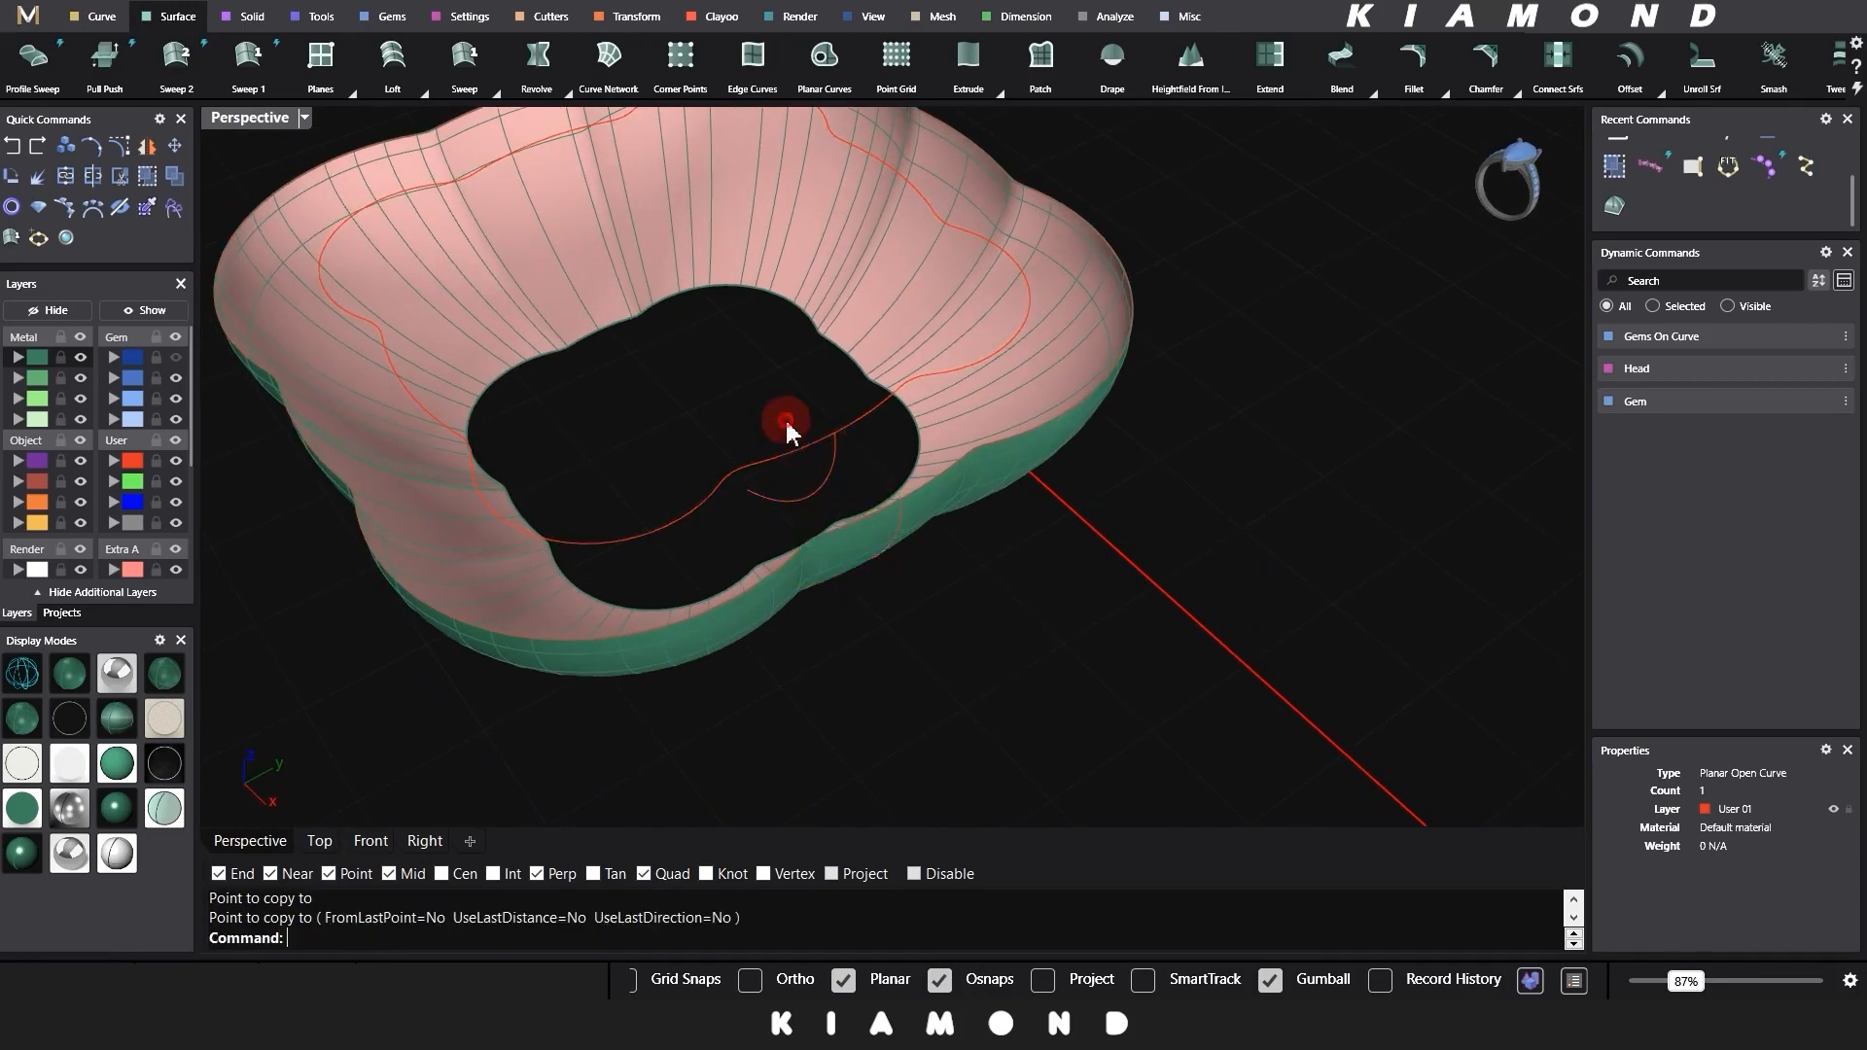
Step: Rail Revolve the copied profile along the inner outline, with the axis from 0,0,0 straight up in the Front view
left_click(1613, 340)
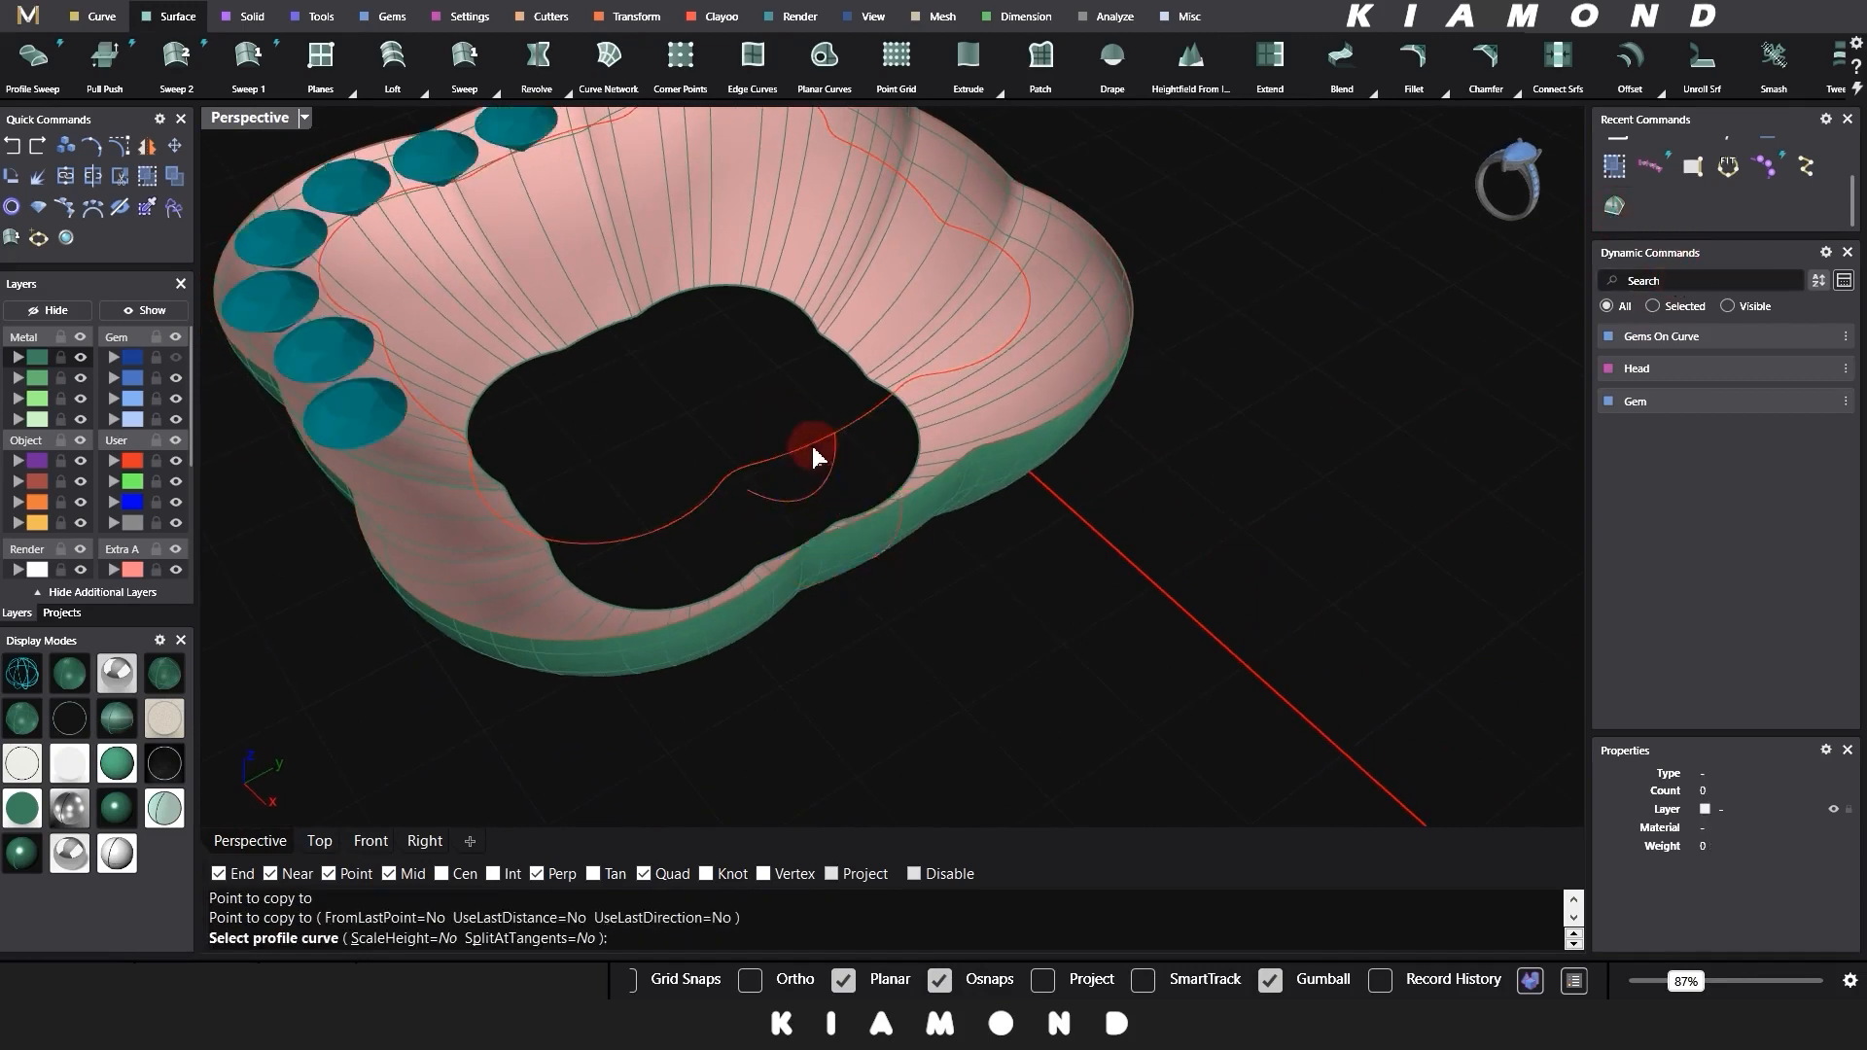
left_click(825, 474)
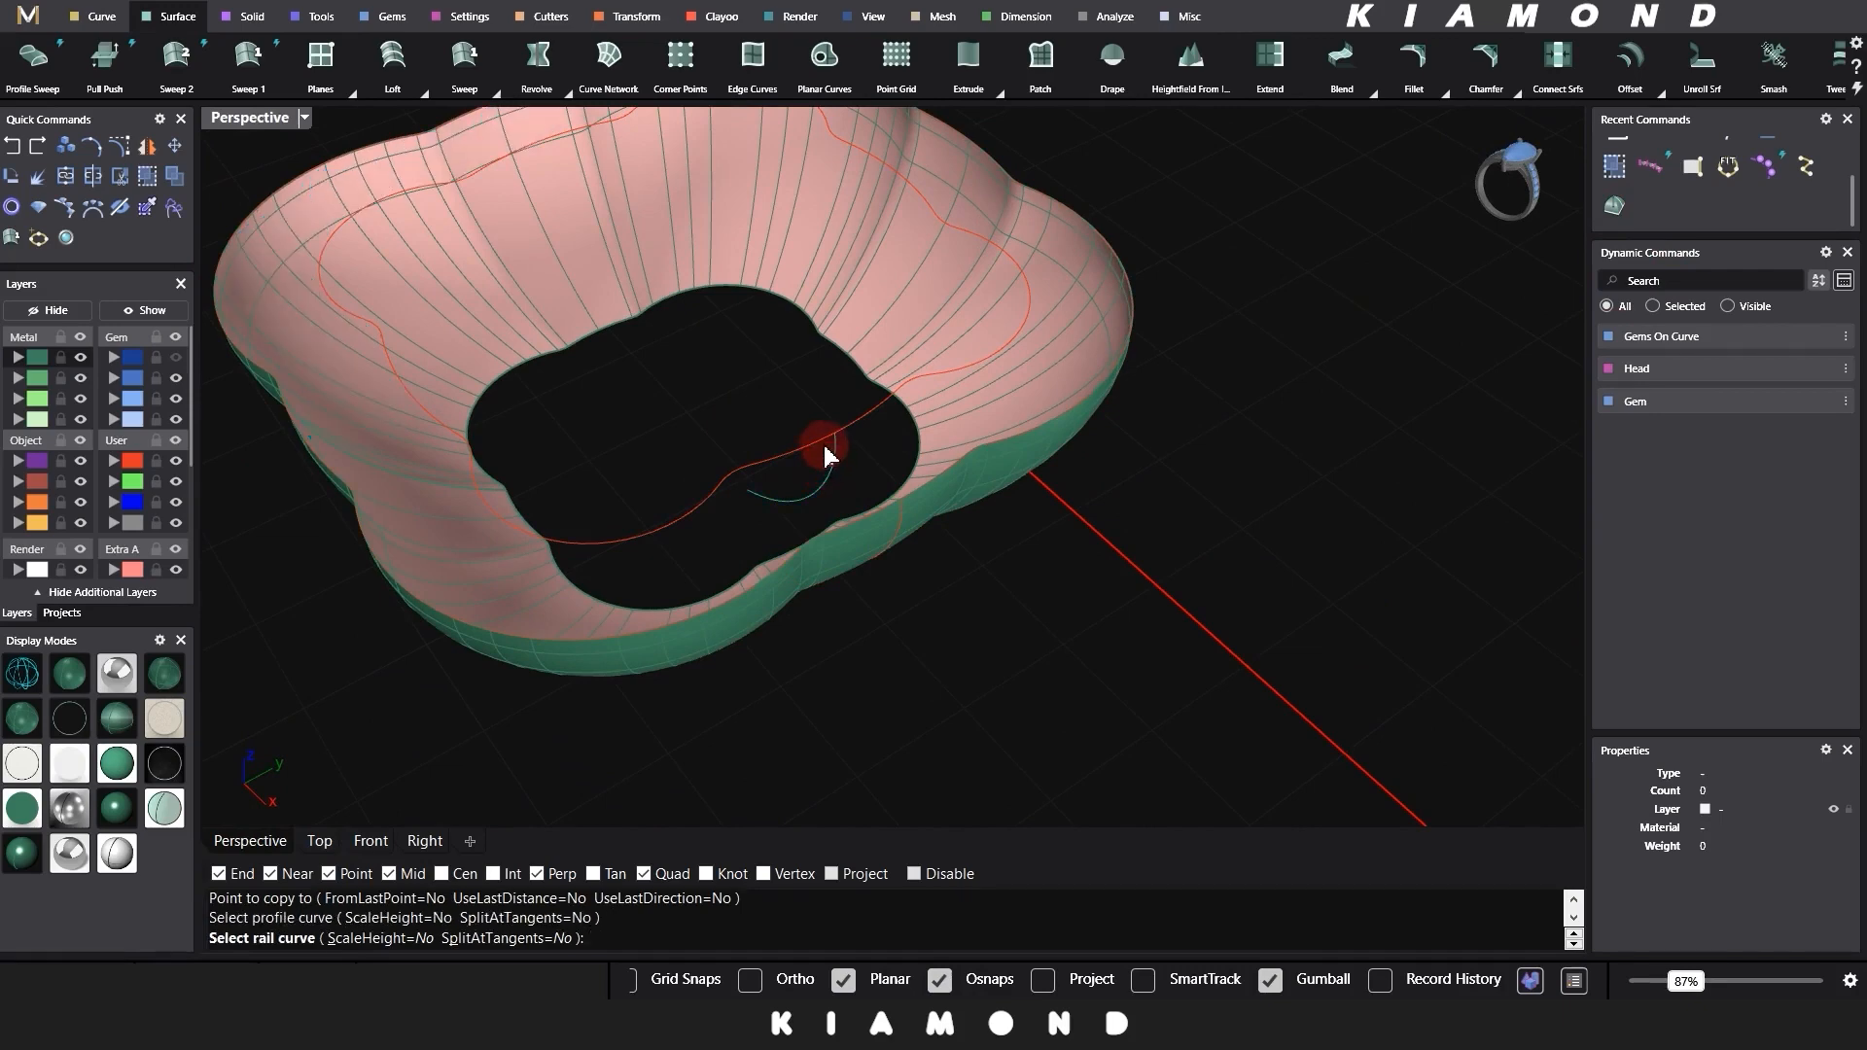
left_click(821, 448)
type("0")
key("Return")
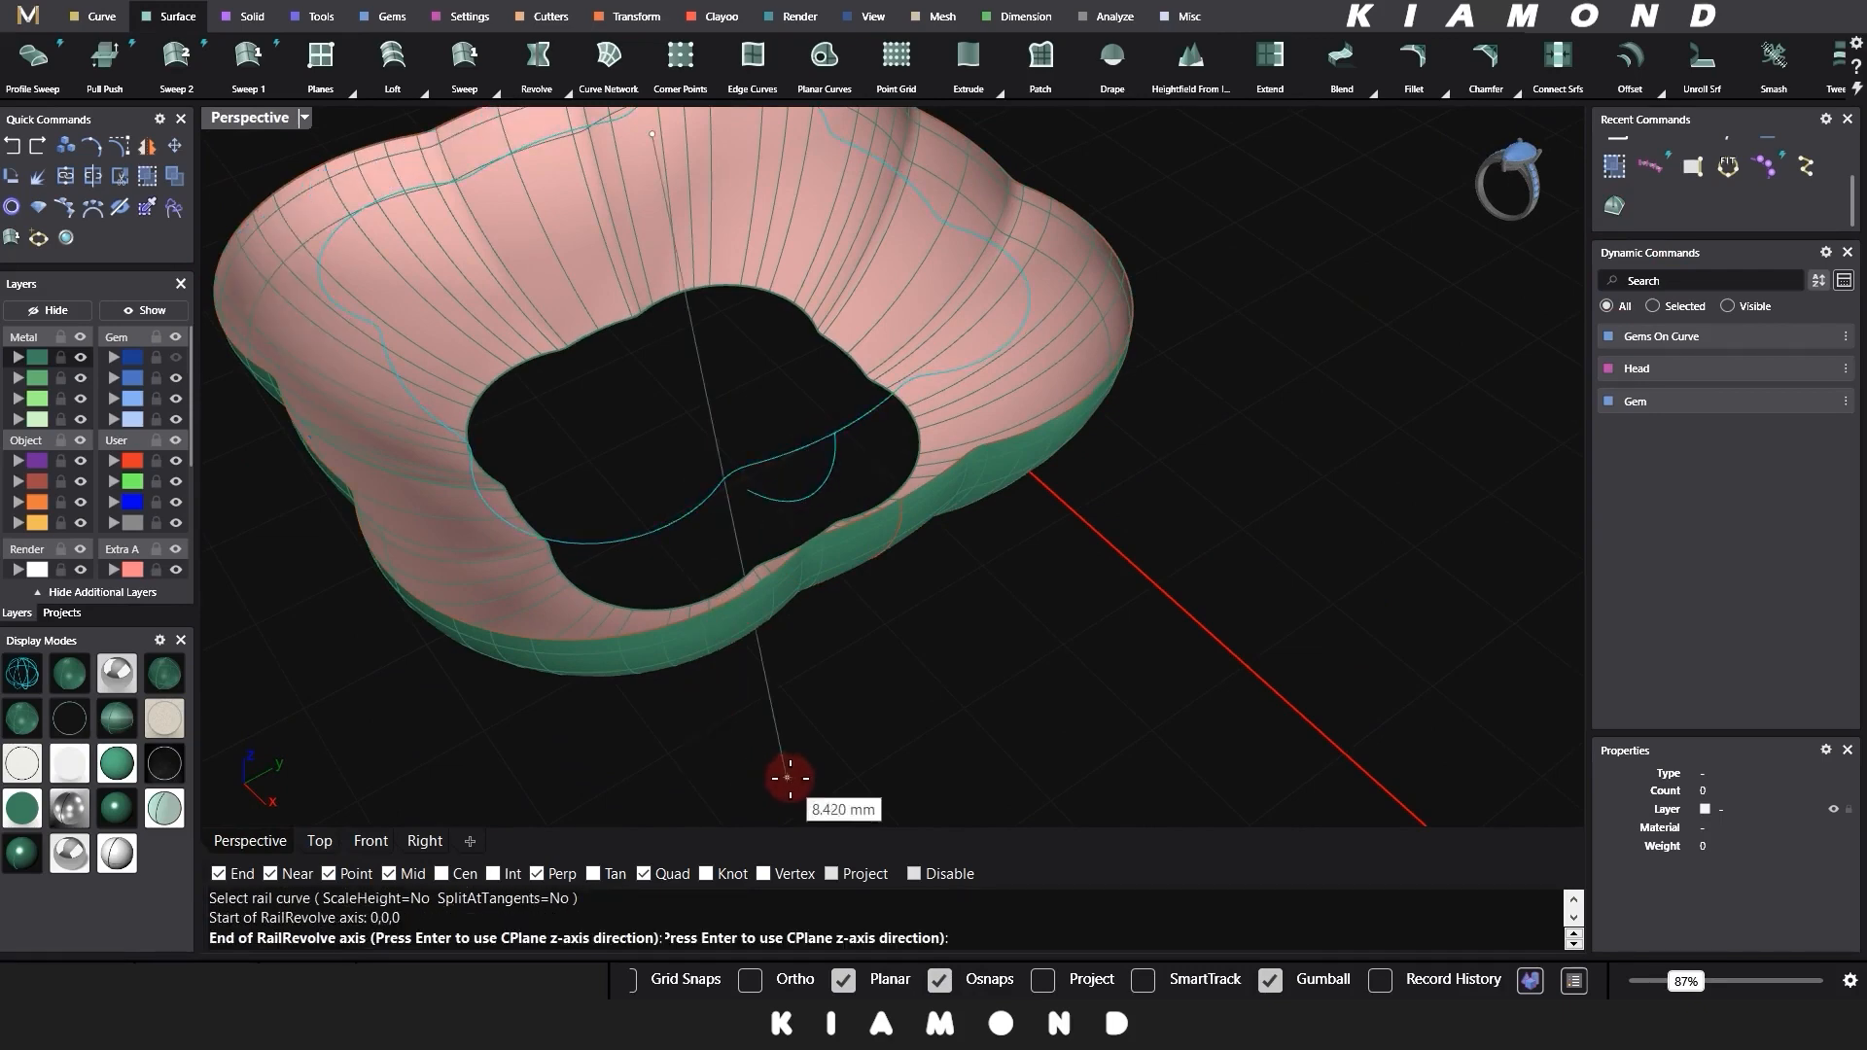
right_click_drag(792, 771, 827, 812)
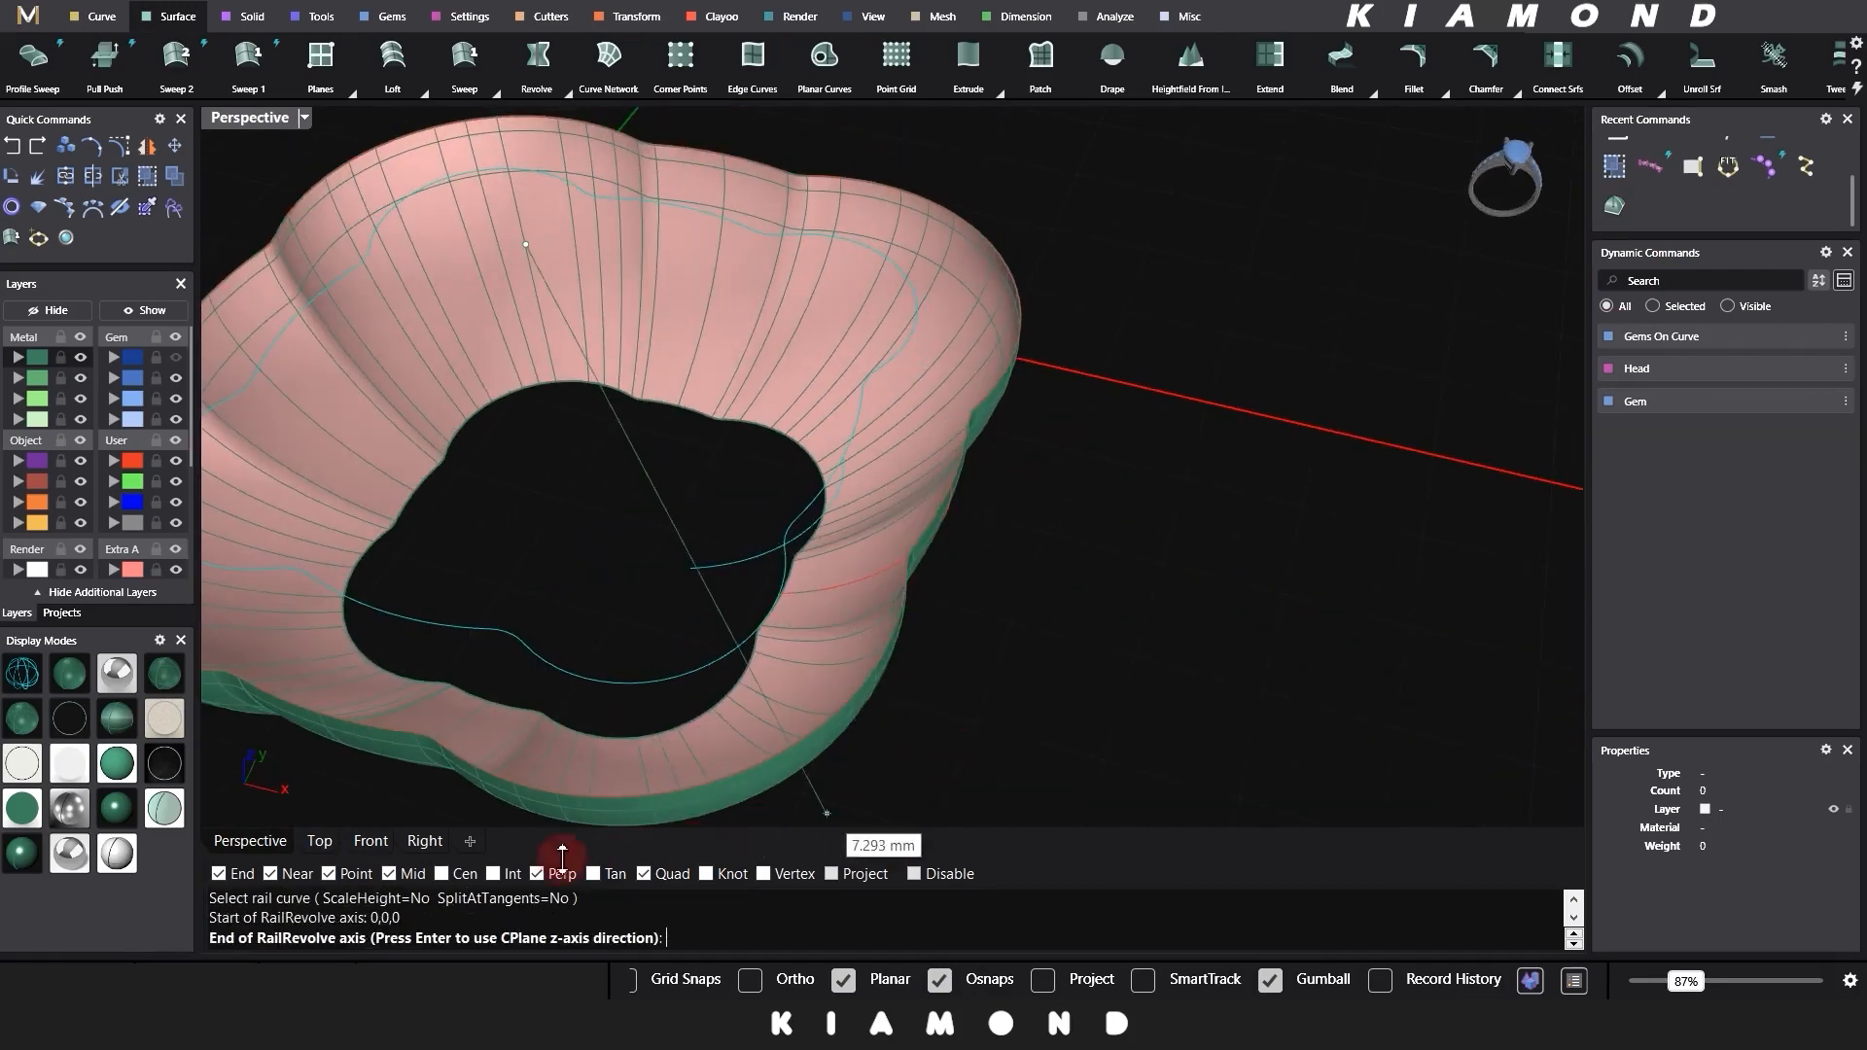
left_click(370, 842)
left_click(680, 409)
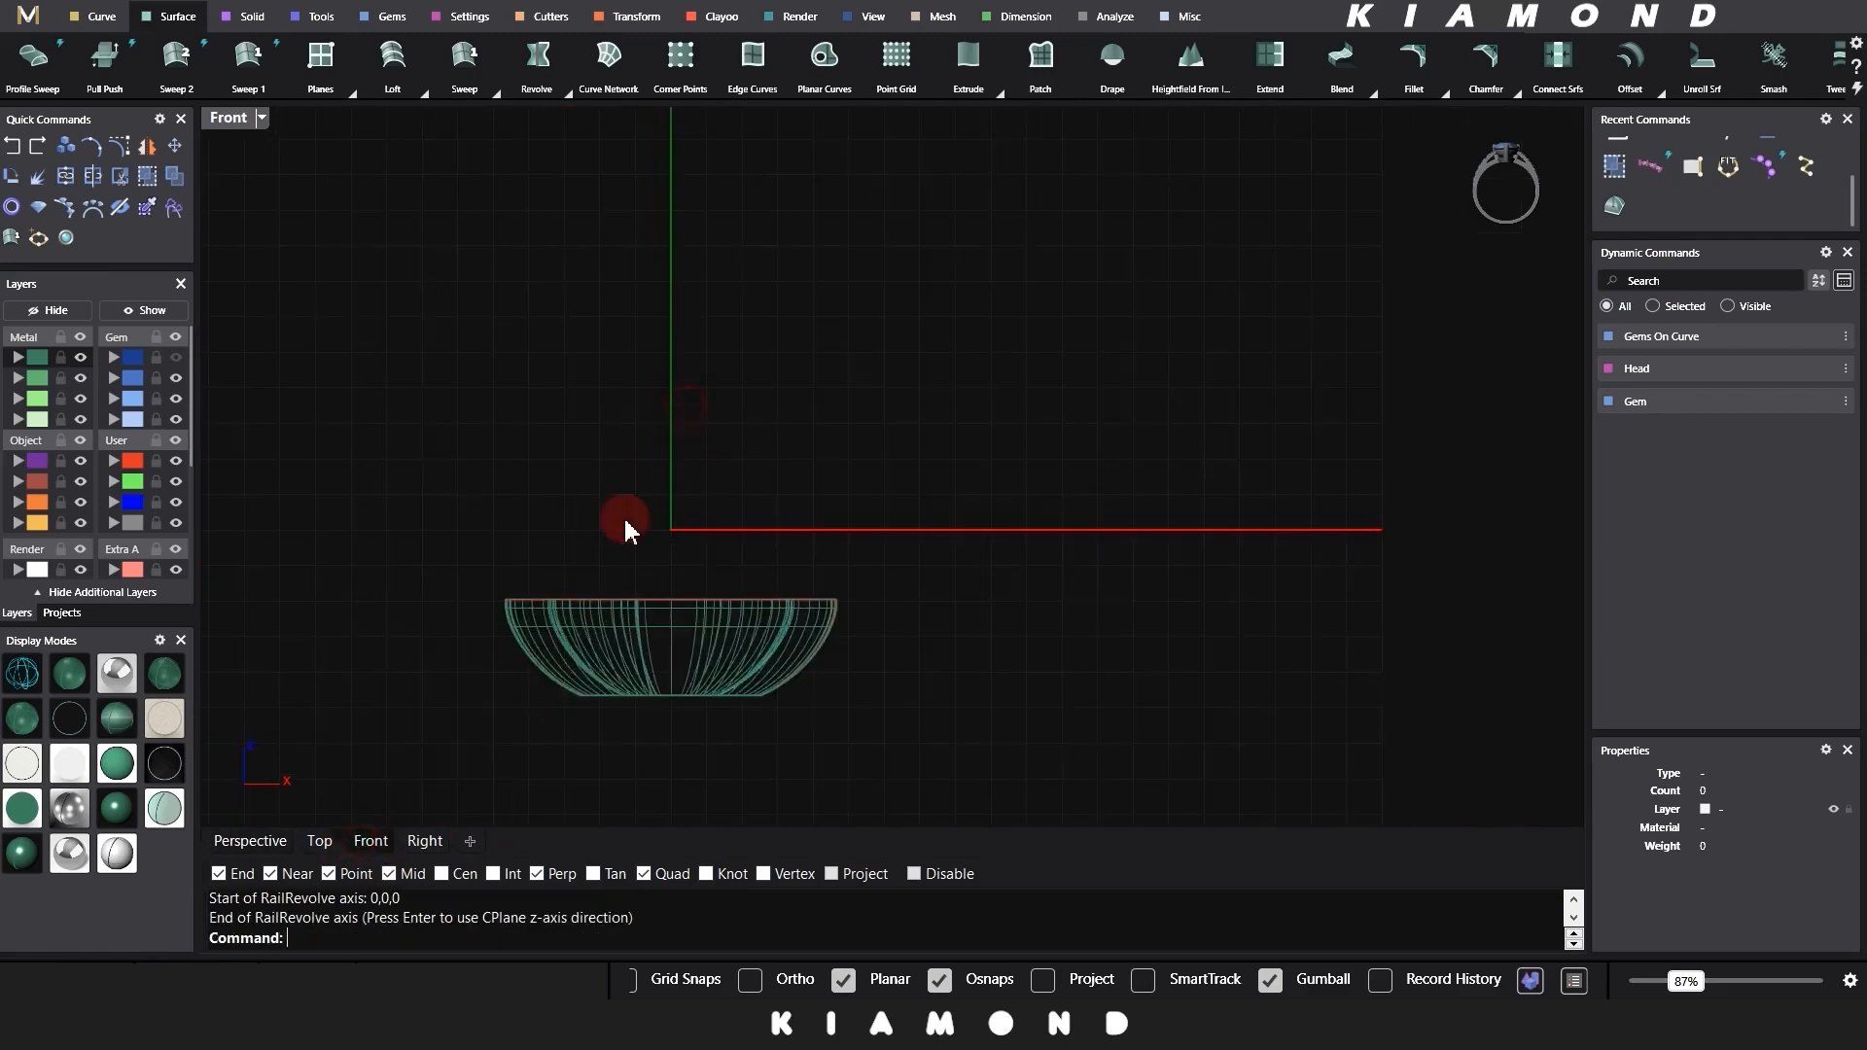
Step: Draw a line across the upper gap between the top ends of the inner and outer side profiles
left_click(285, 850)
right_click_drag(1128, 559, 955, 513)
scroll(950, 458, "up", 3)
left_click(934, 424)
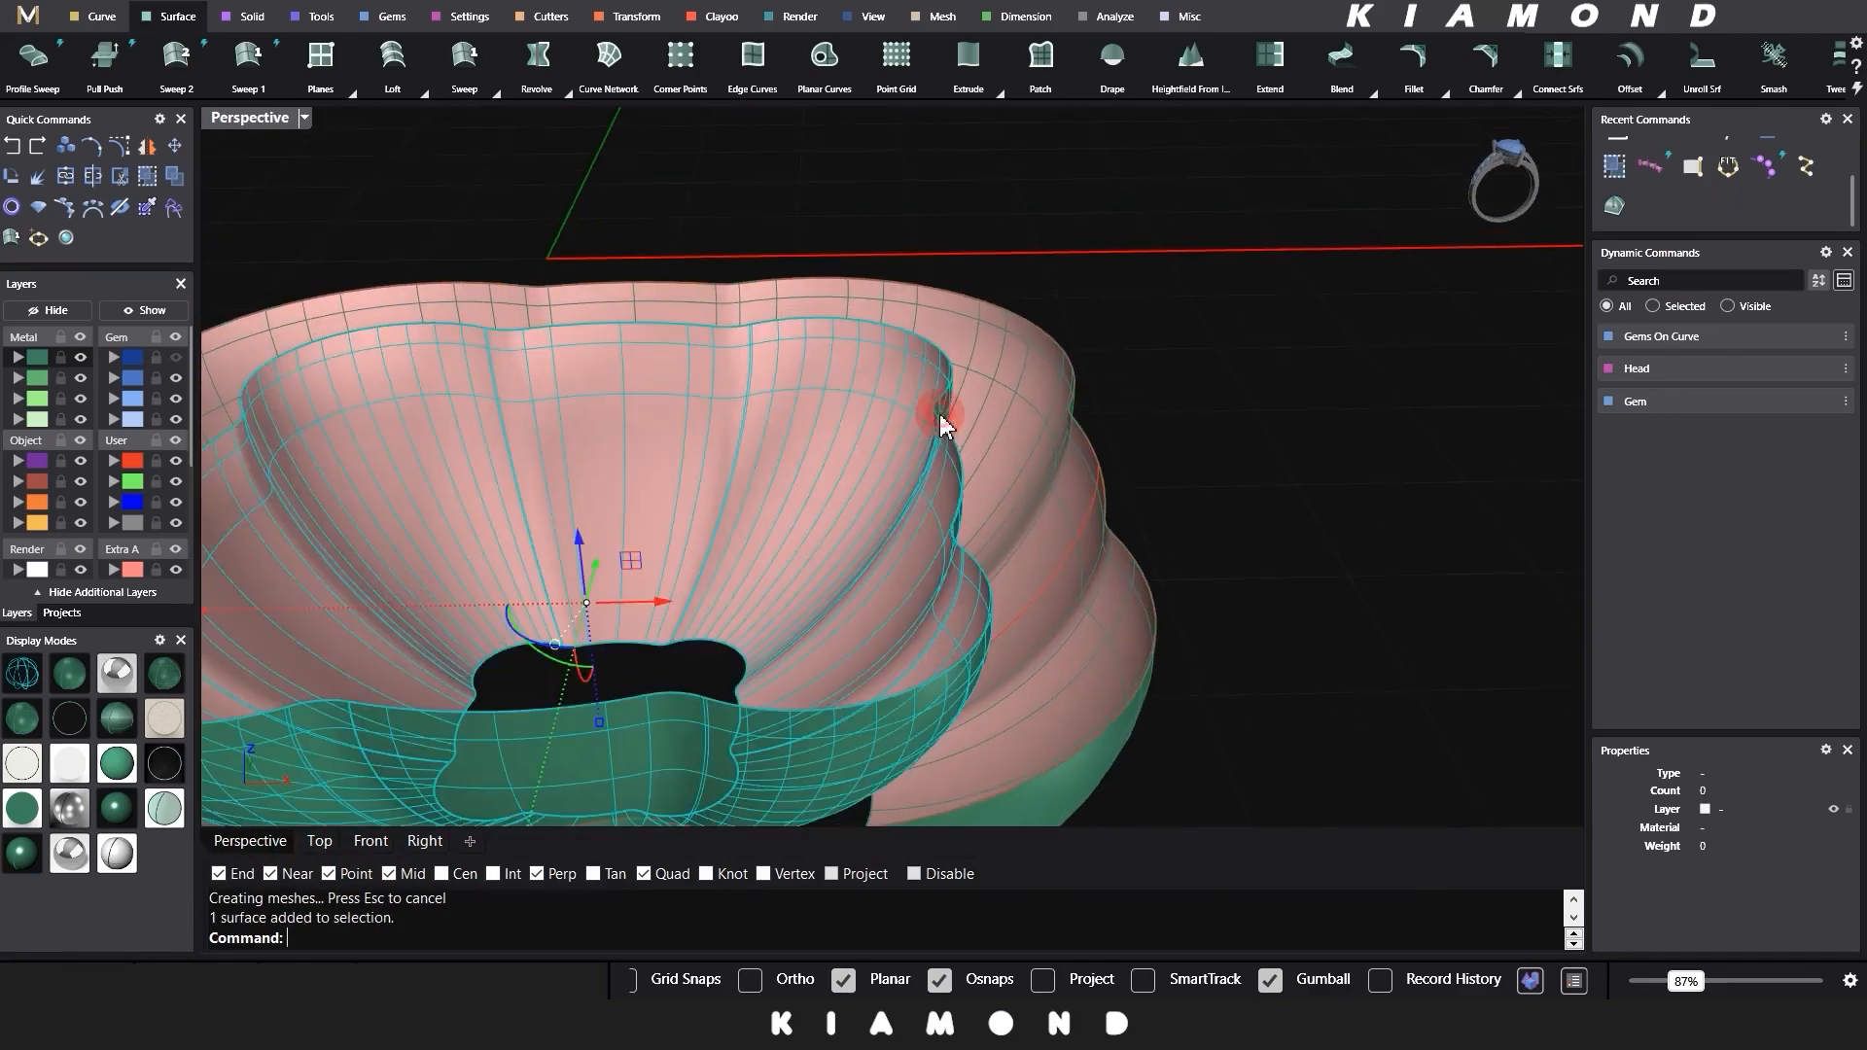
left_click(1165, 416)
right_click_drag(1165, 417, 1105, 546)
scroll(926, 442, "up", 3)
right_click_drag(926, 441, 929, 473)
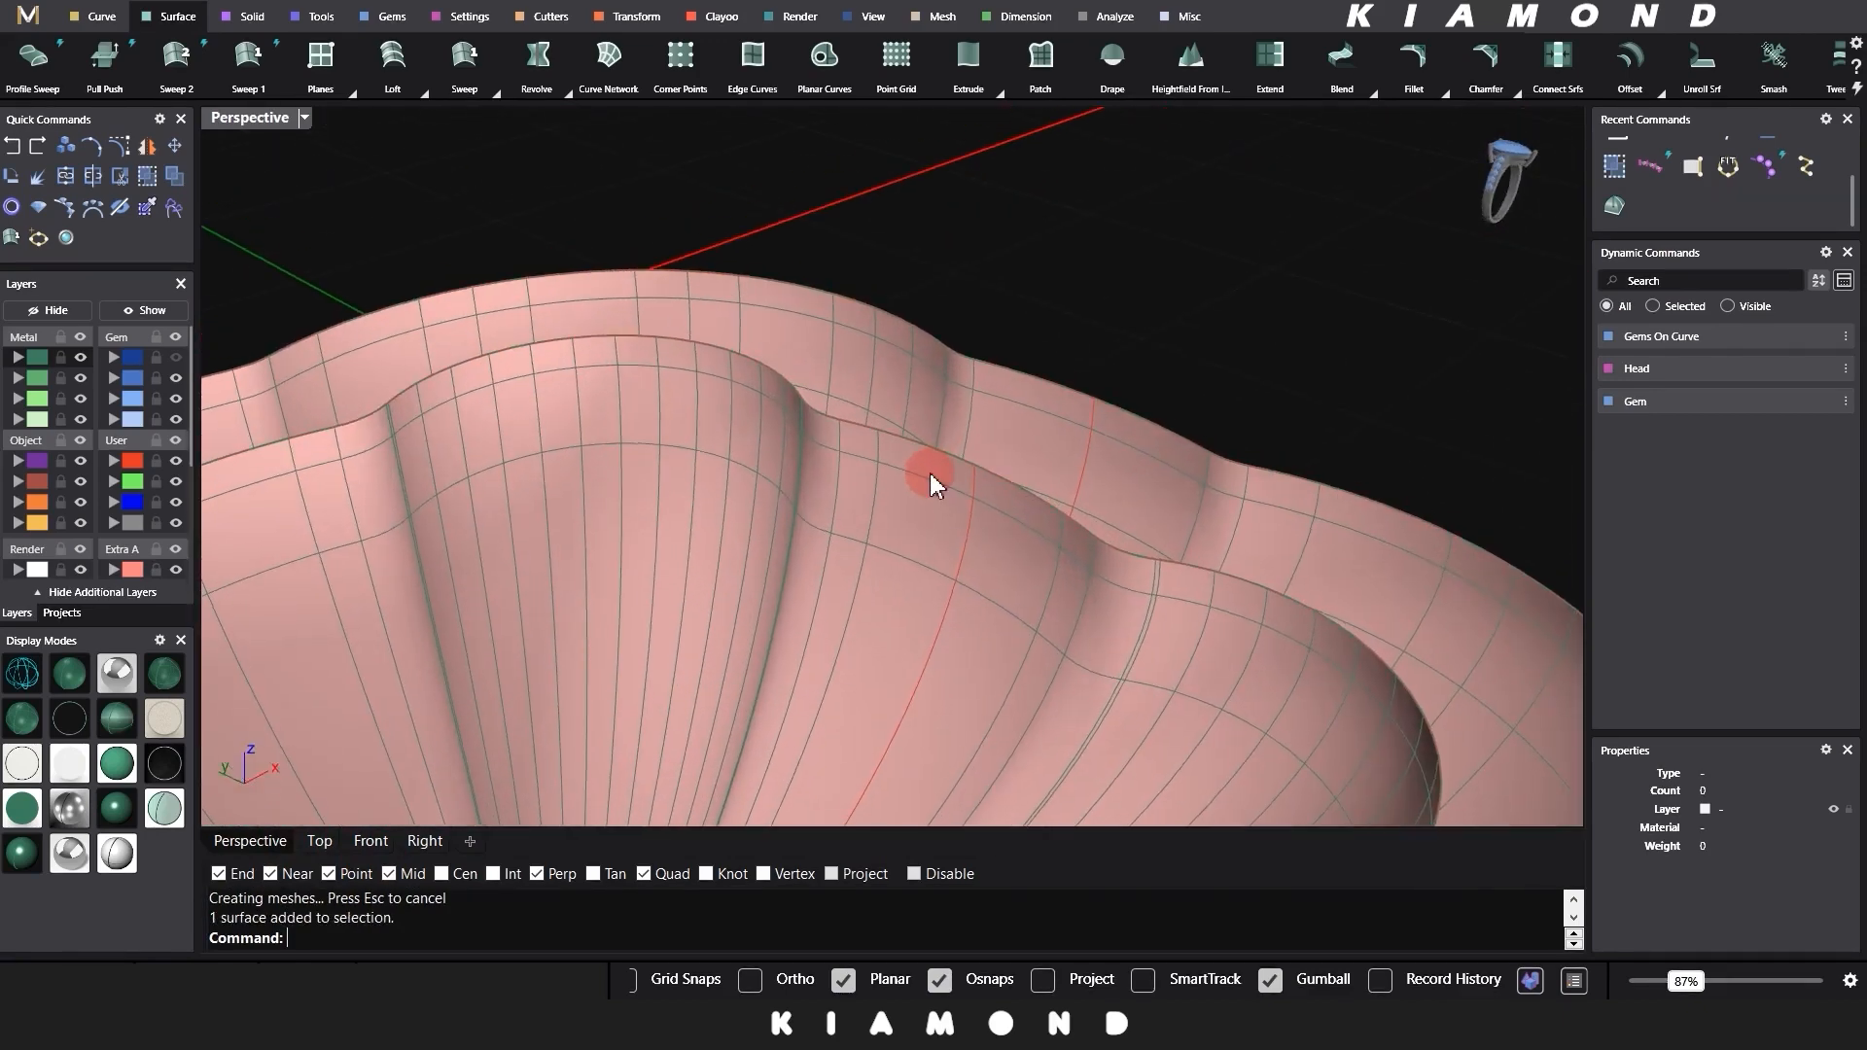
right_click(930, 474)
left_click(975, 464)
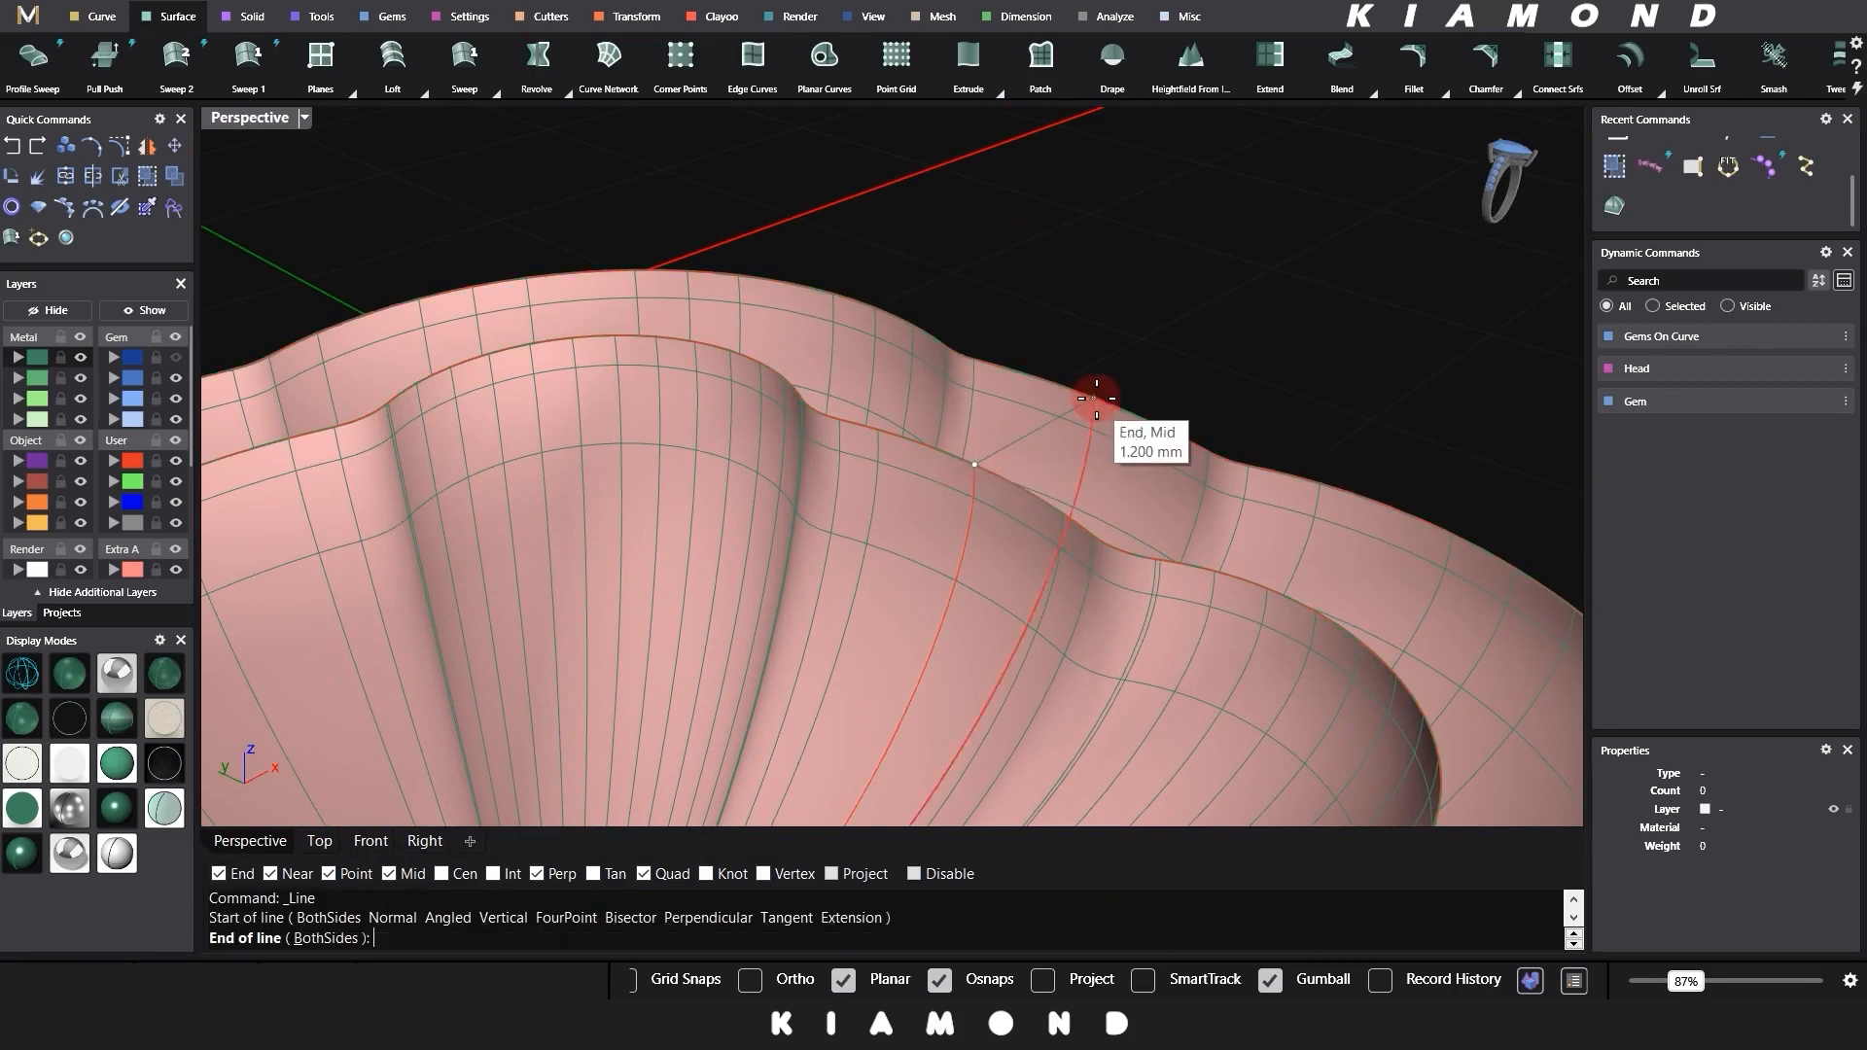
left_click(1096, 394)
Step: Sweep the line along the outer and inner outlines with Sweep 2 to close the gallery's top, keeping the closed sweep option
left_click(1122, 407)
left_click(1183, 465)
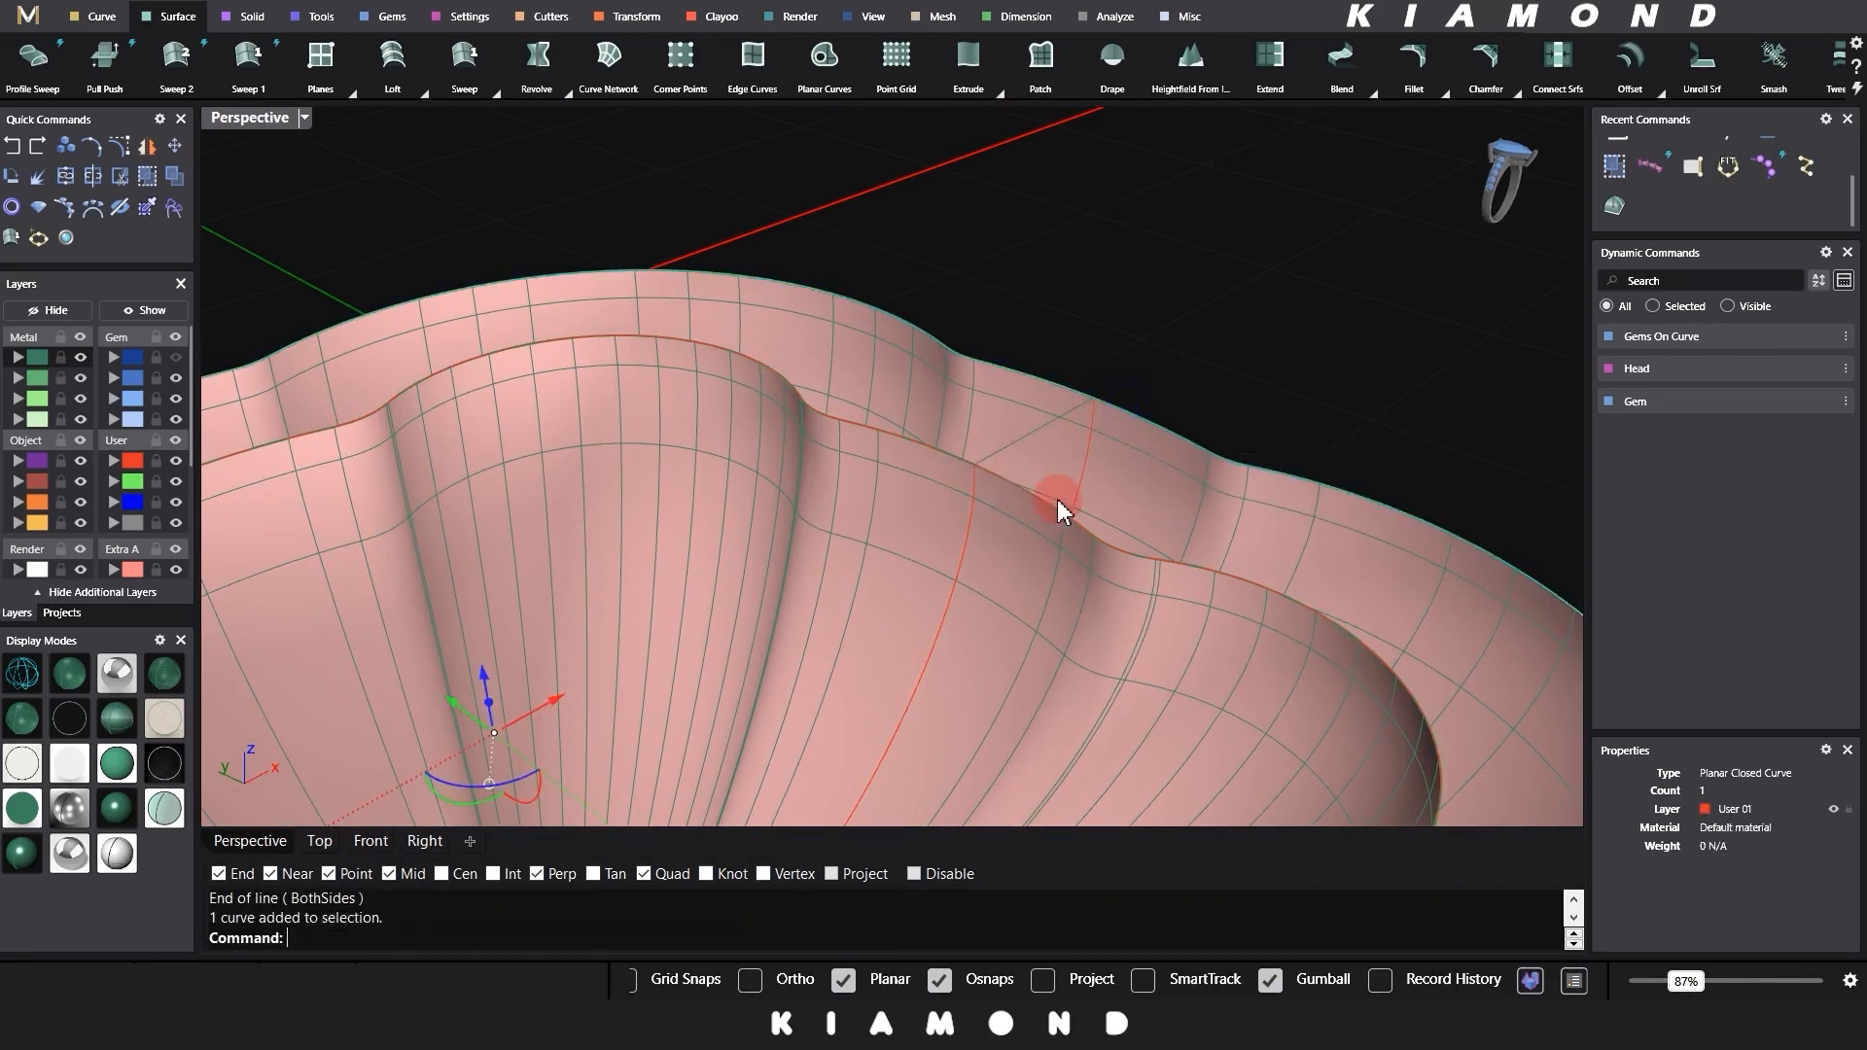
left_click(1040, 501)
key("Return")
type("s2")
key("Return")
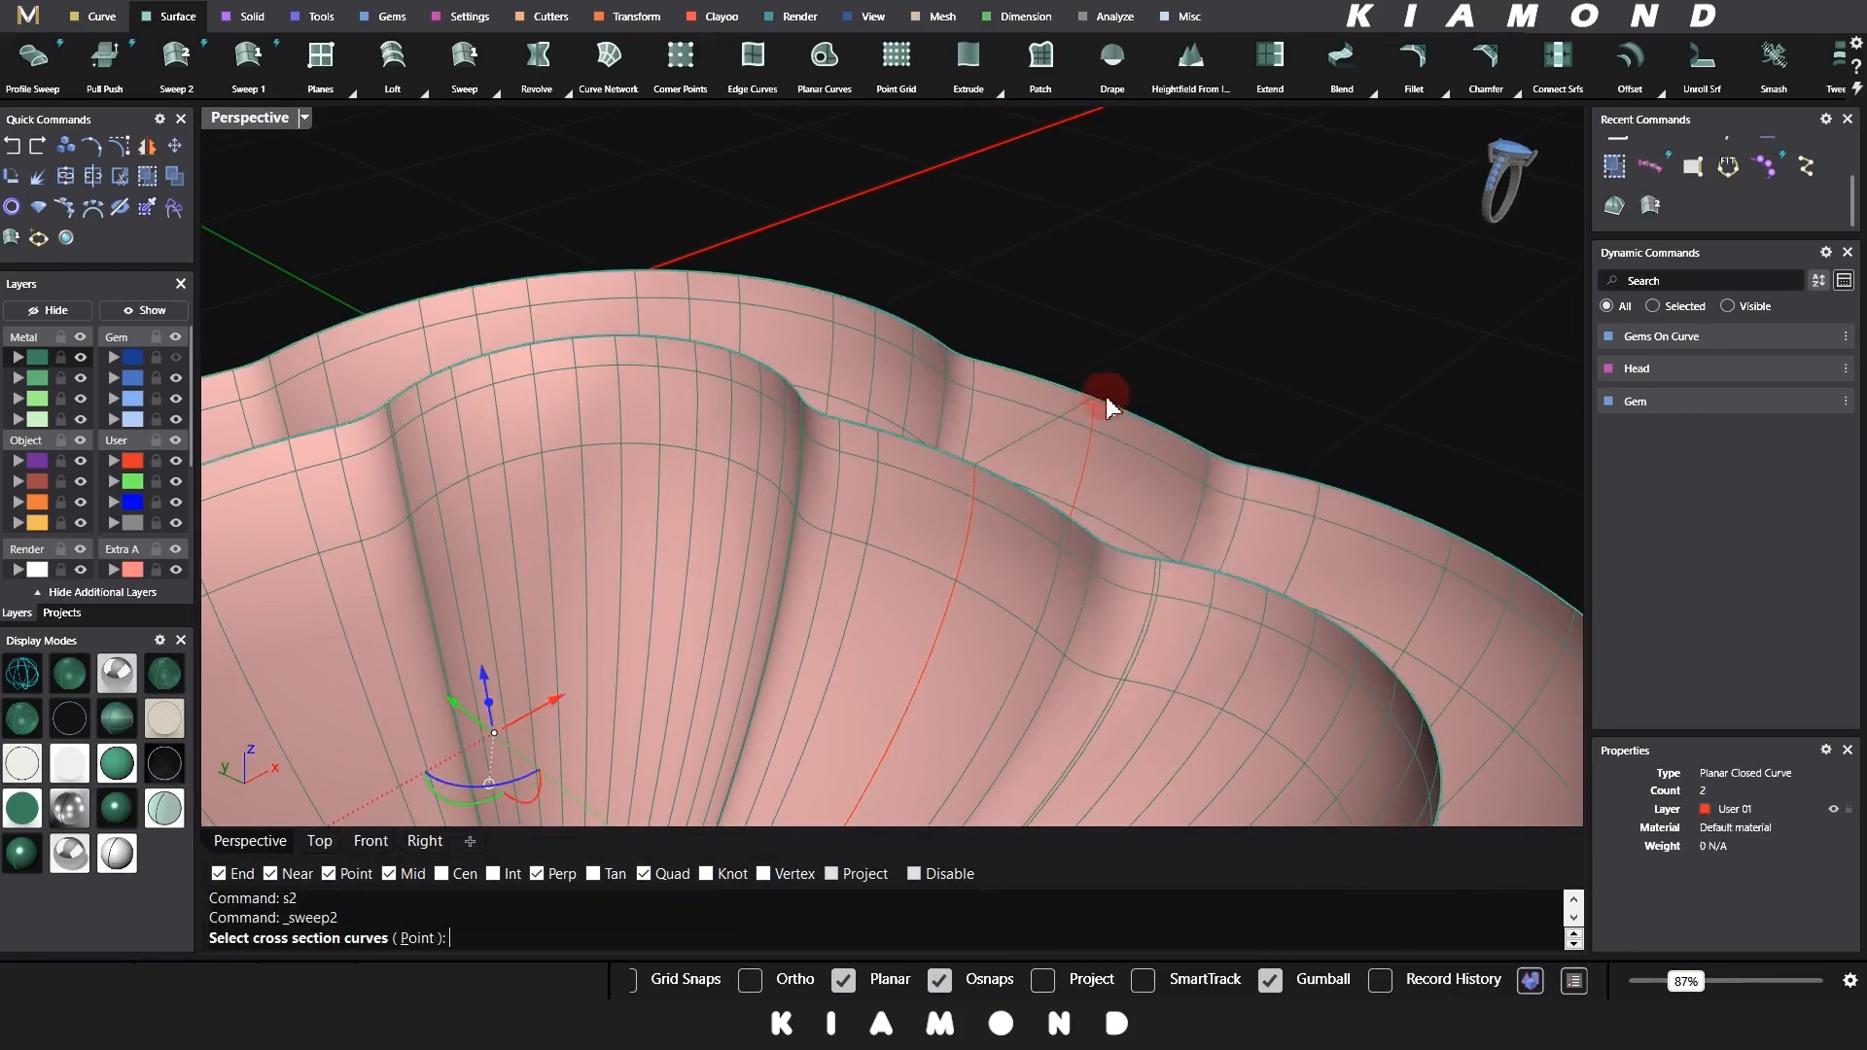
left_click(1041, 432)
key("Return")
scroll(949, 469, "down", 4)
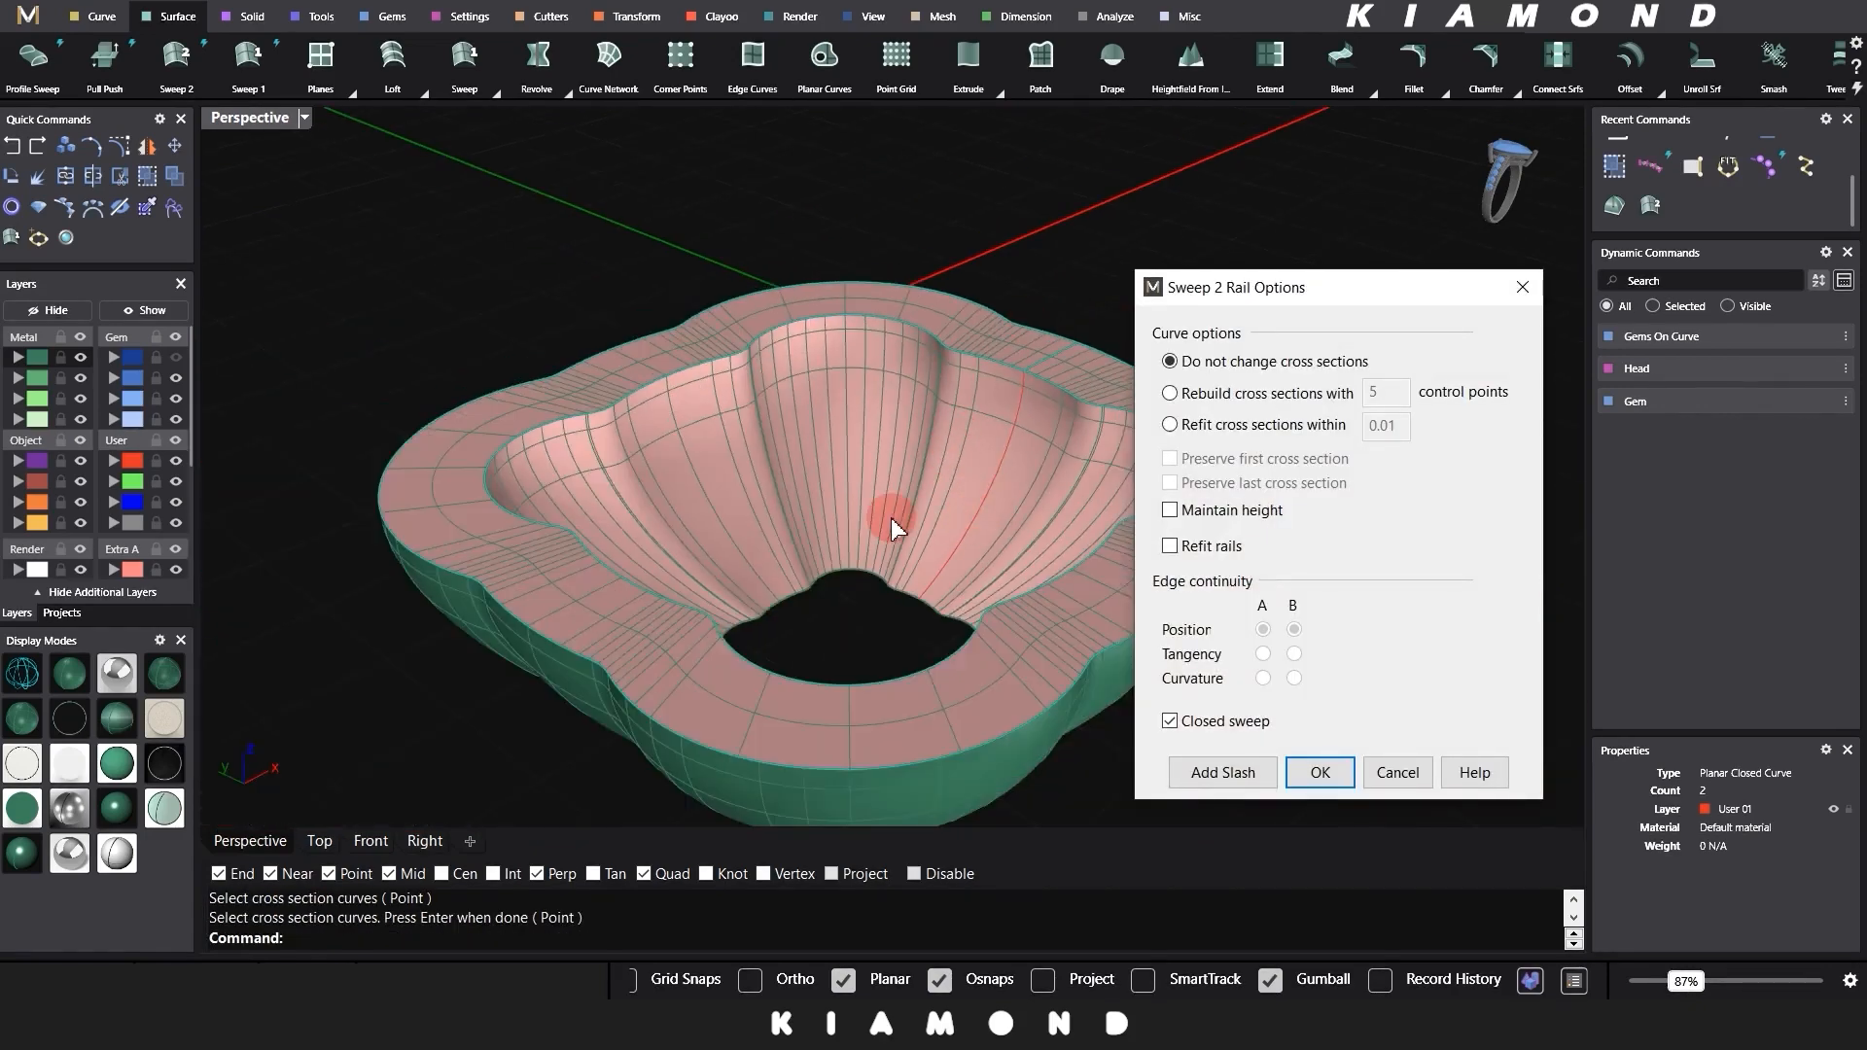
key("Return")
Step: Draw a line connecting the bottom ends of the inner and outer side profiles on the gallery's underside
right_click_drag(891, 517, 1033, 474)
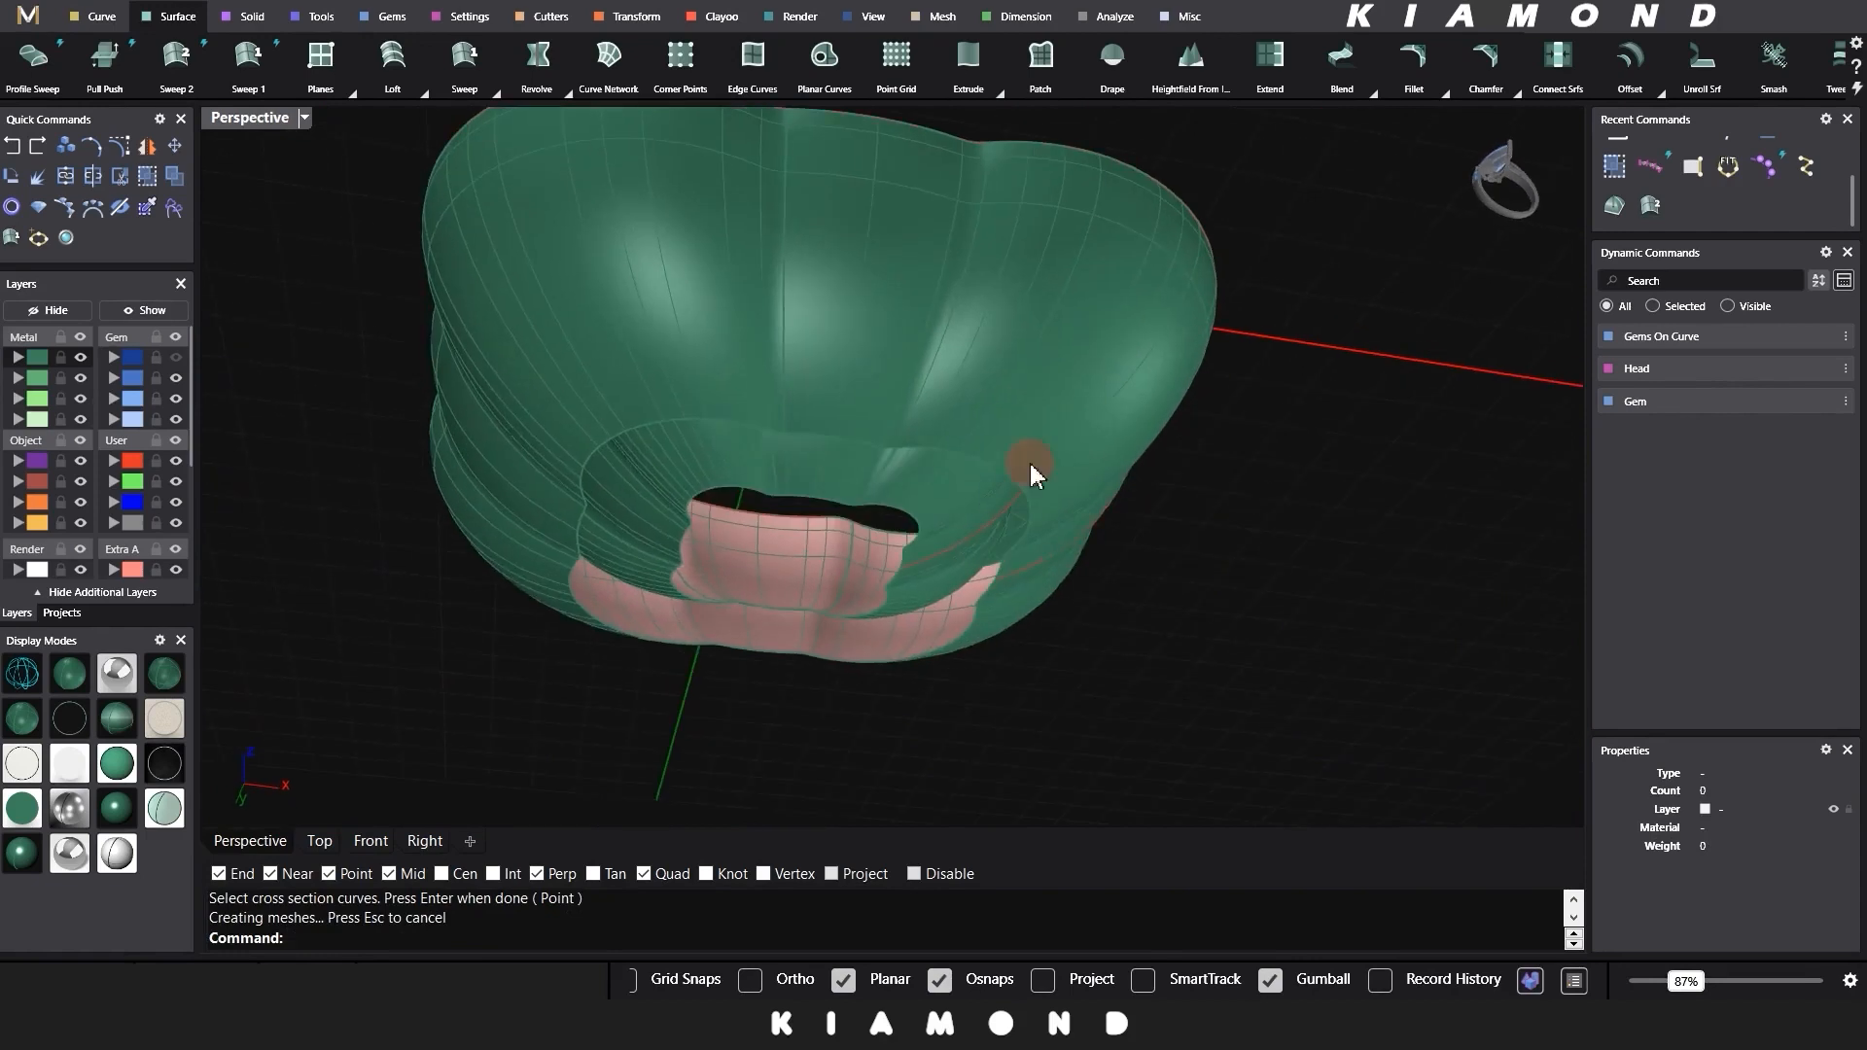
scroll(941, 559, "up", 6)
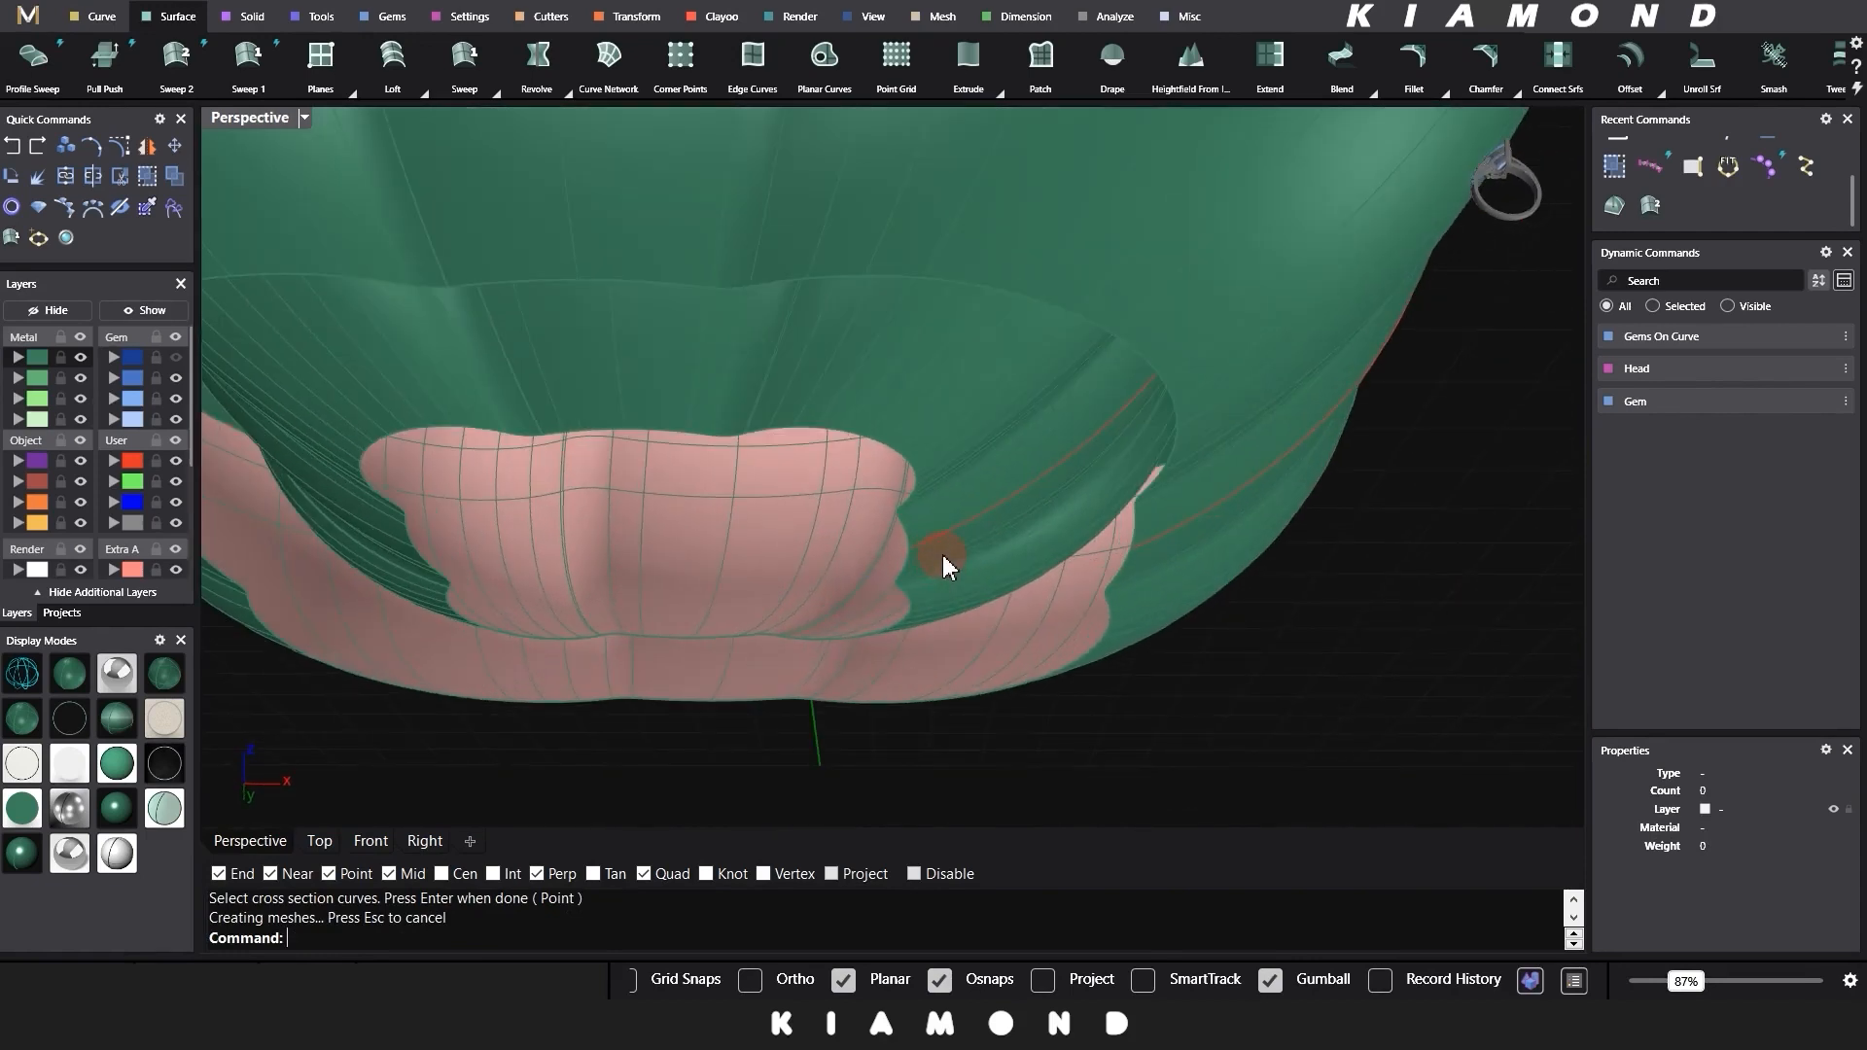
key("l")
left_click(909, 548)
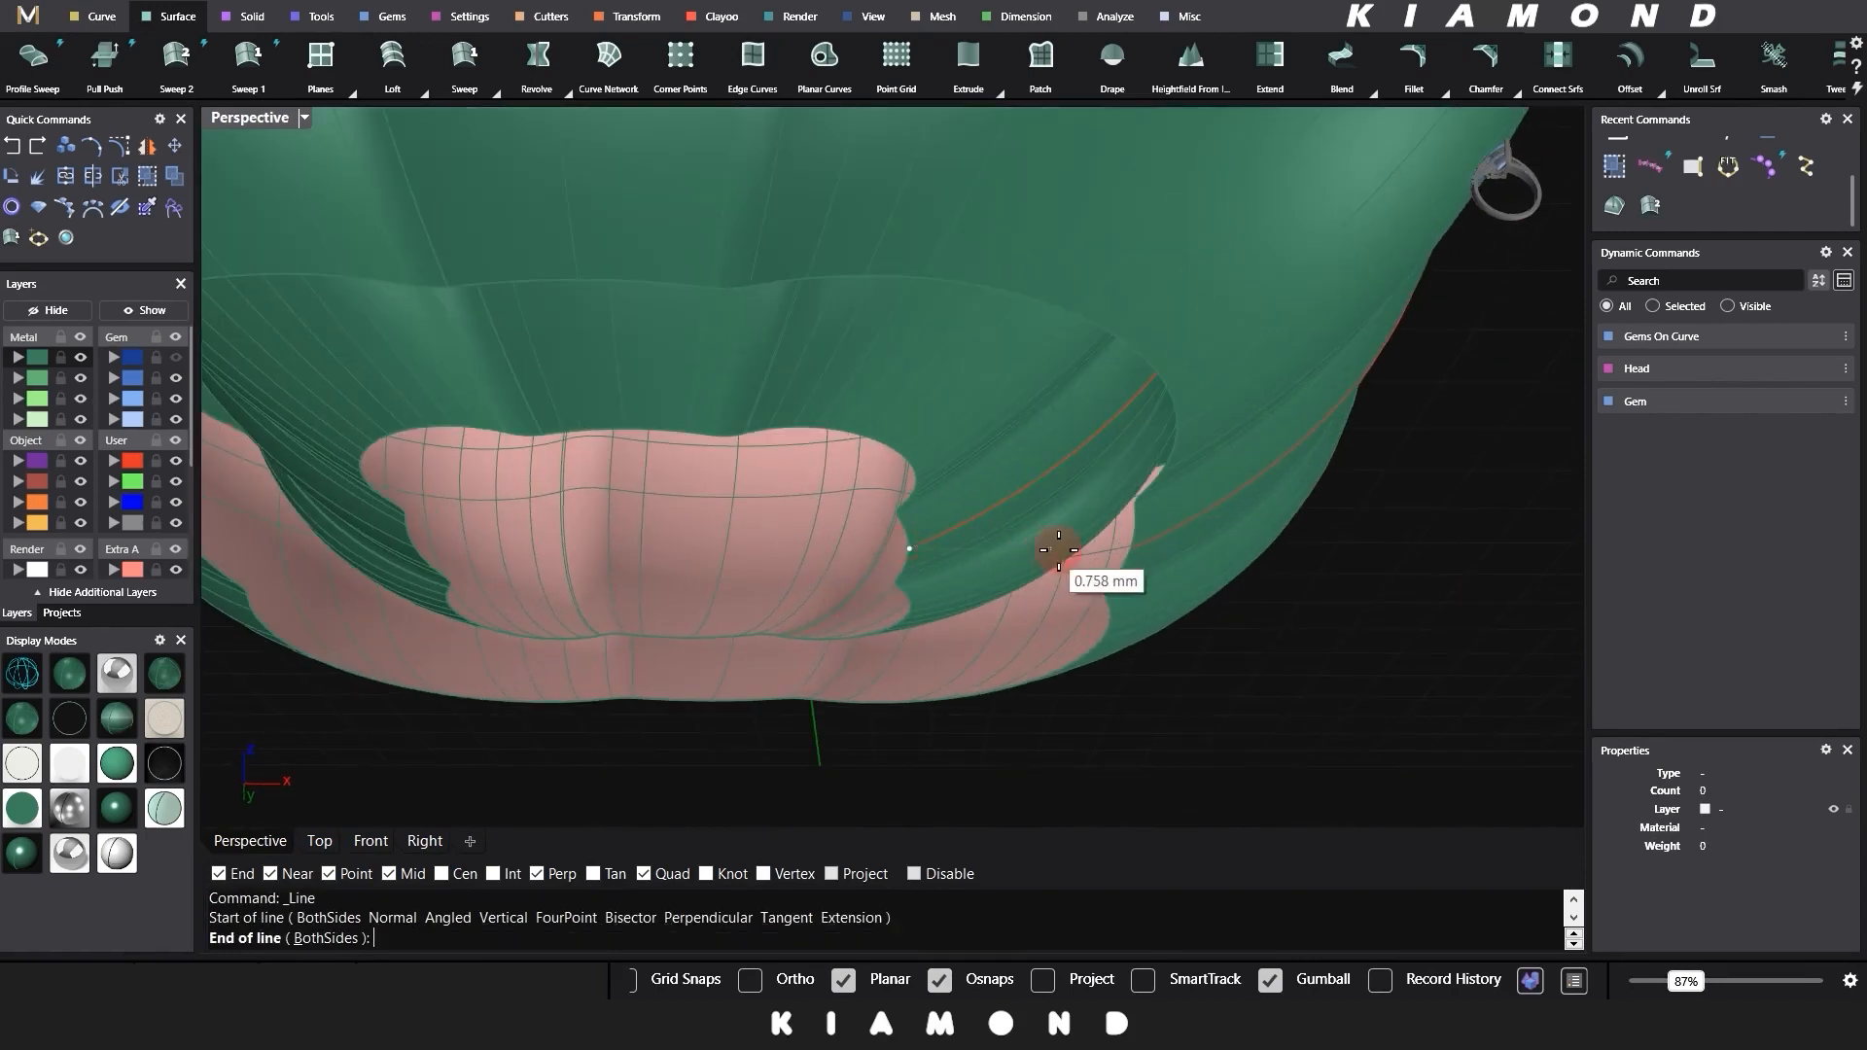
left_click(1126, 550)
Step: Sweep the bottom line along the inner and outer lower surface edges with Sweep 2 to close the underside
right_click_drag(1126, 551, 971, 451)
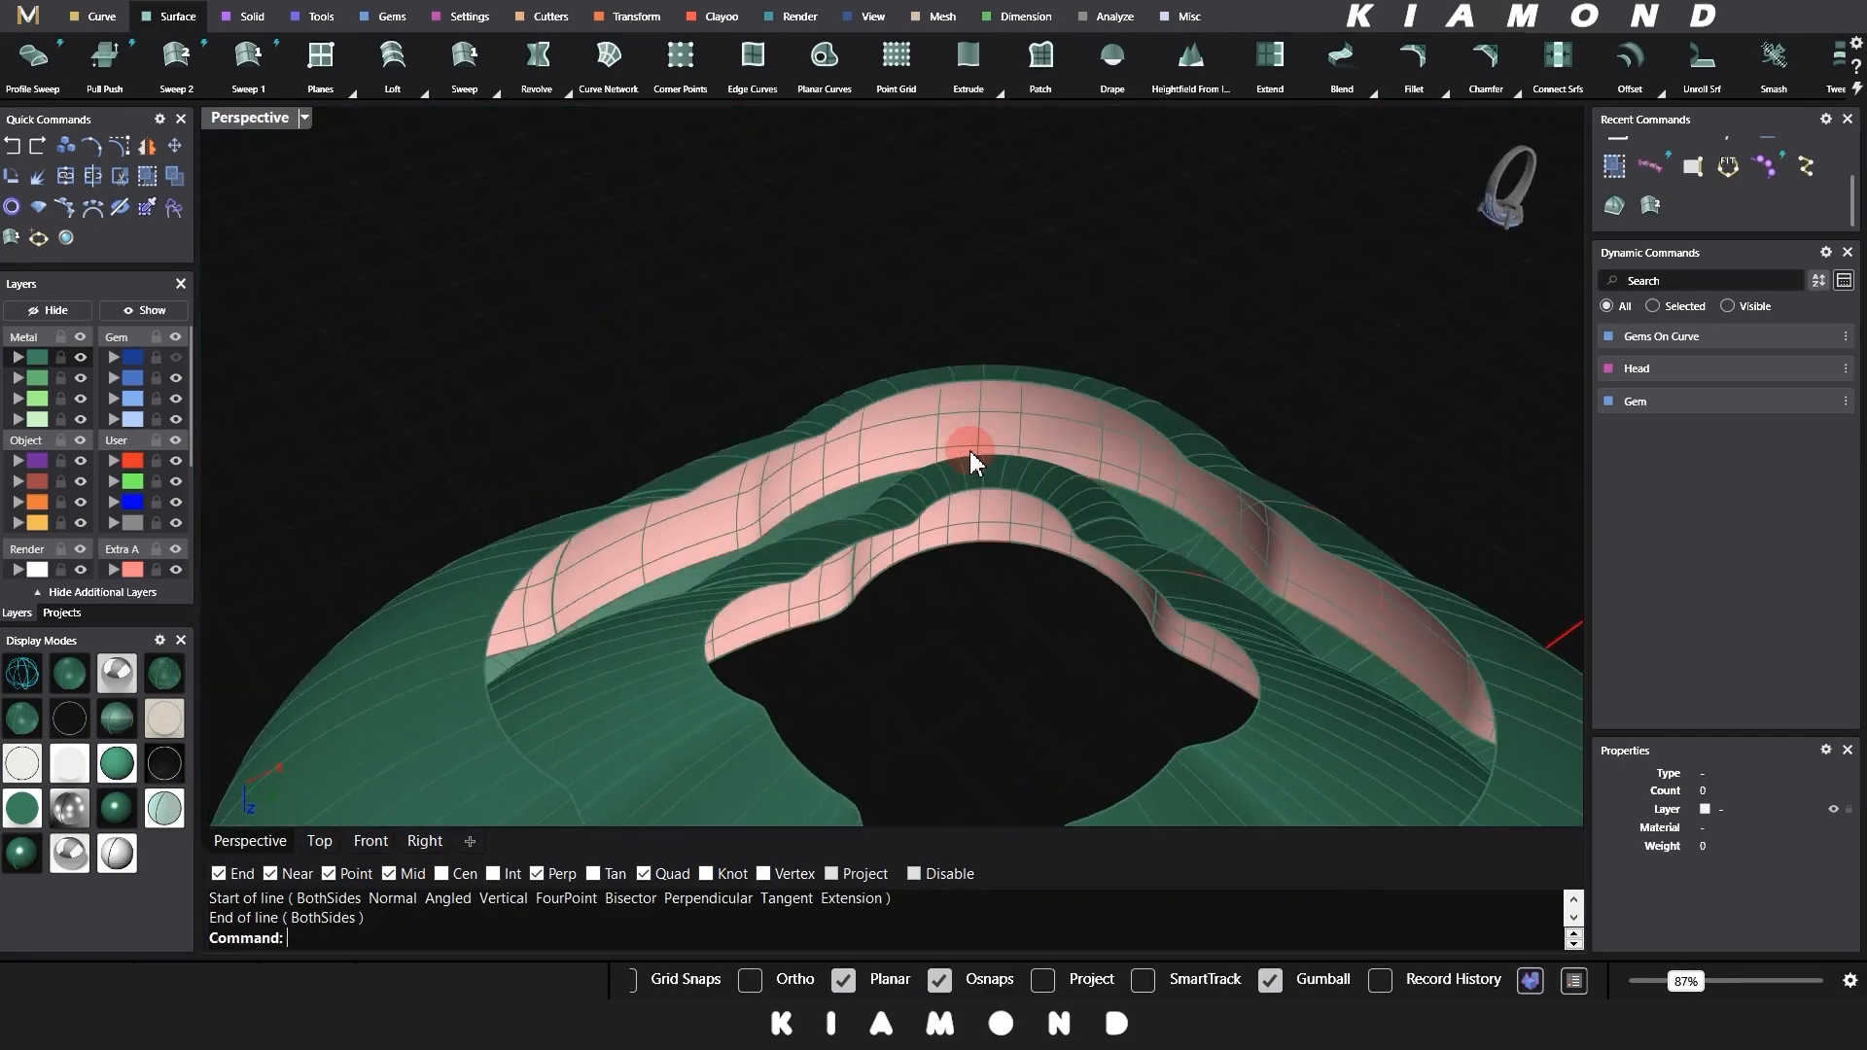
key("Return")
left_click(988, 497)
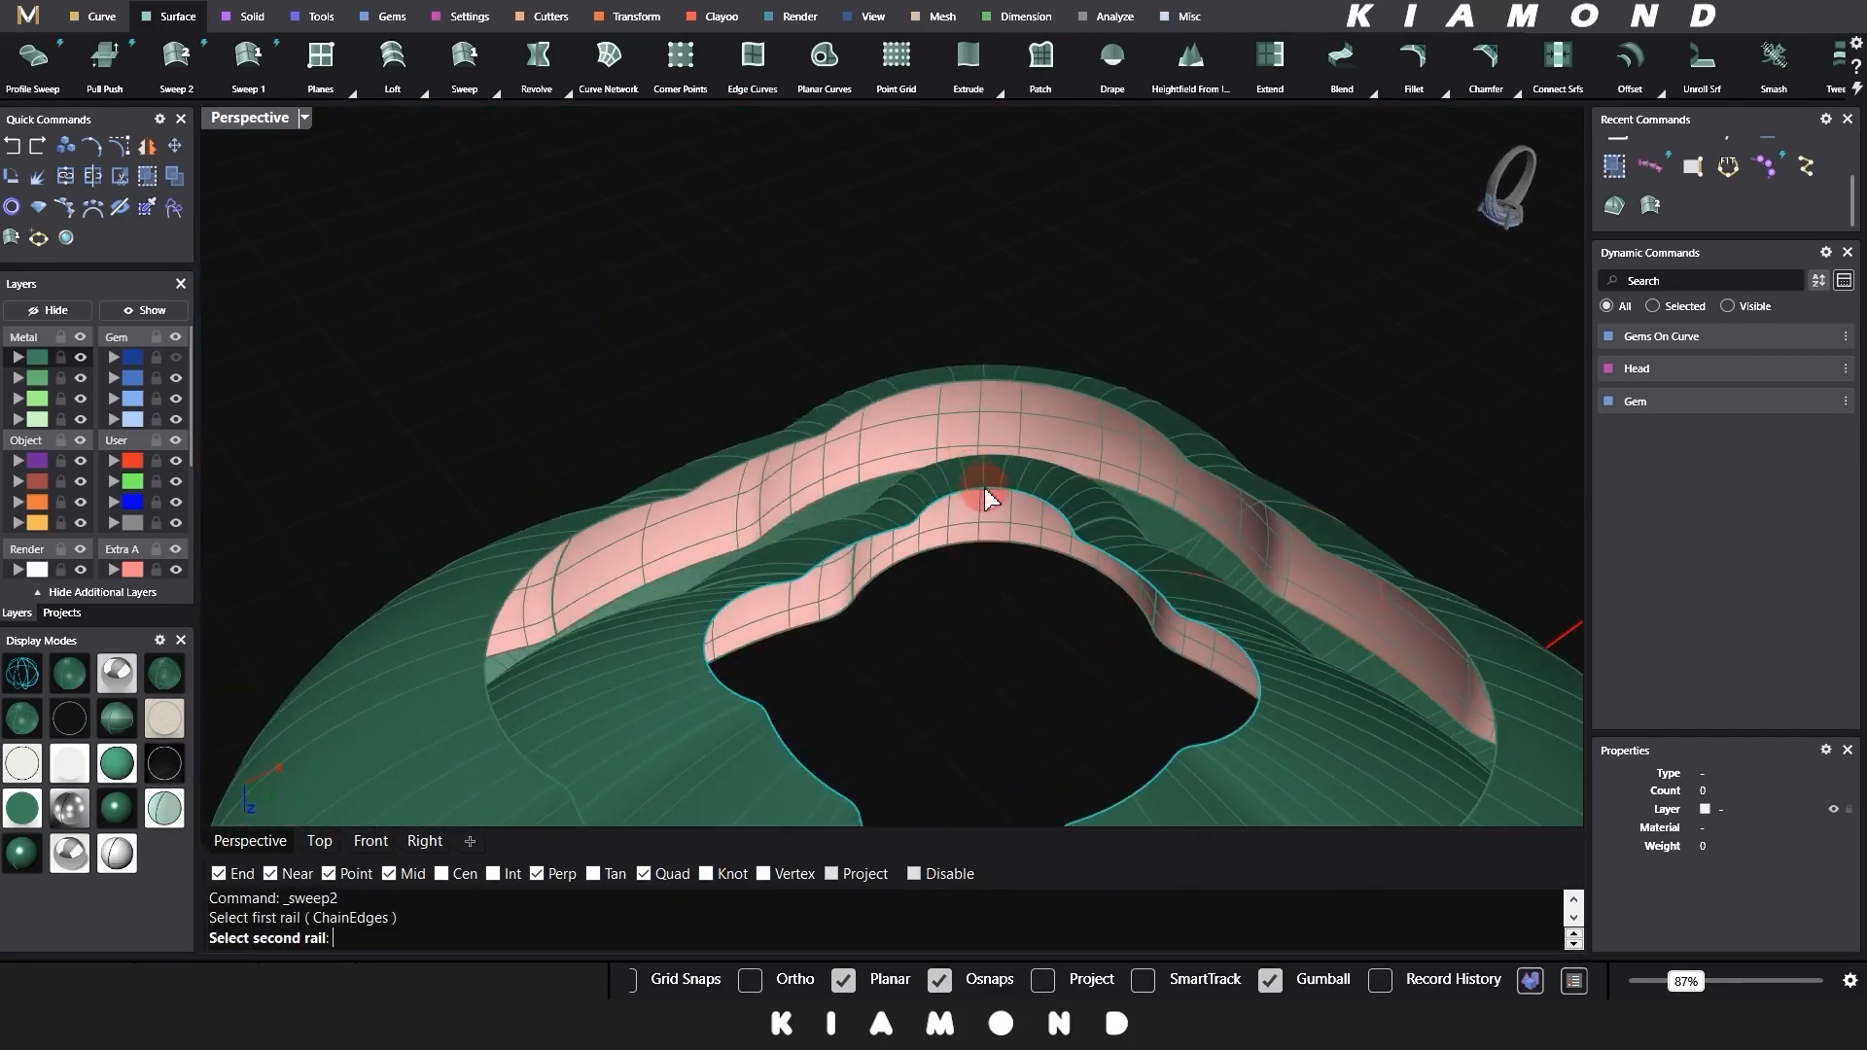
left_click(1023, 396)
left_click(1237, 521)
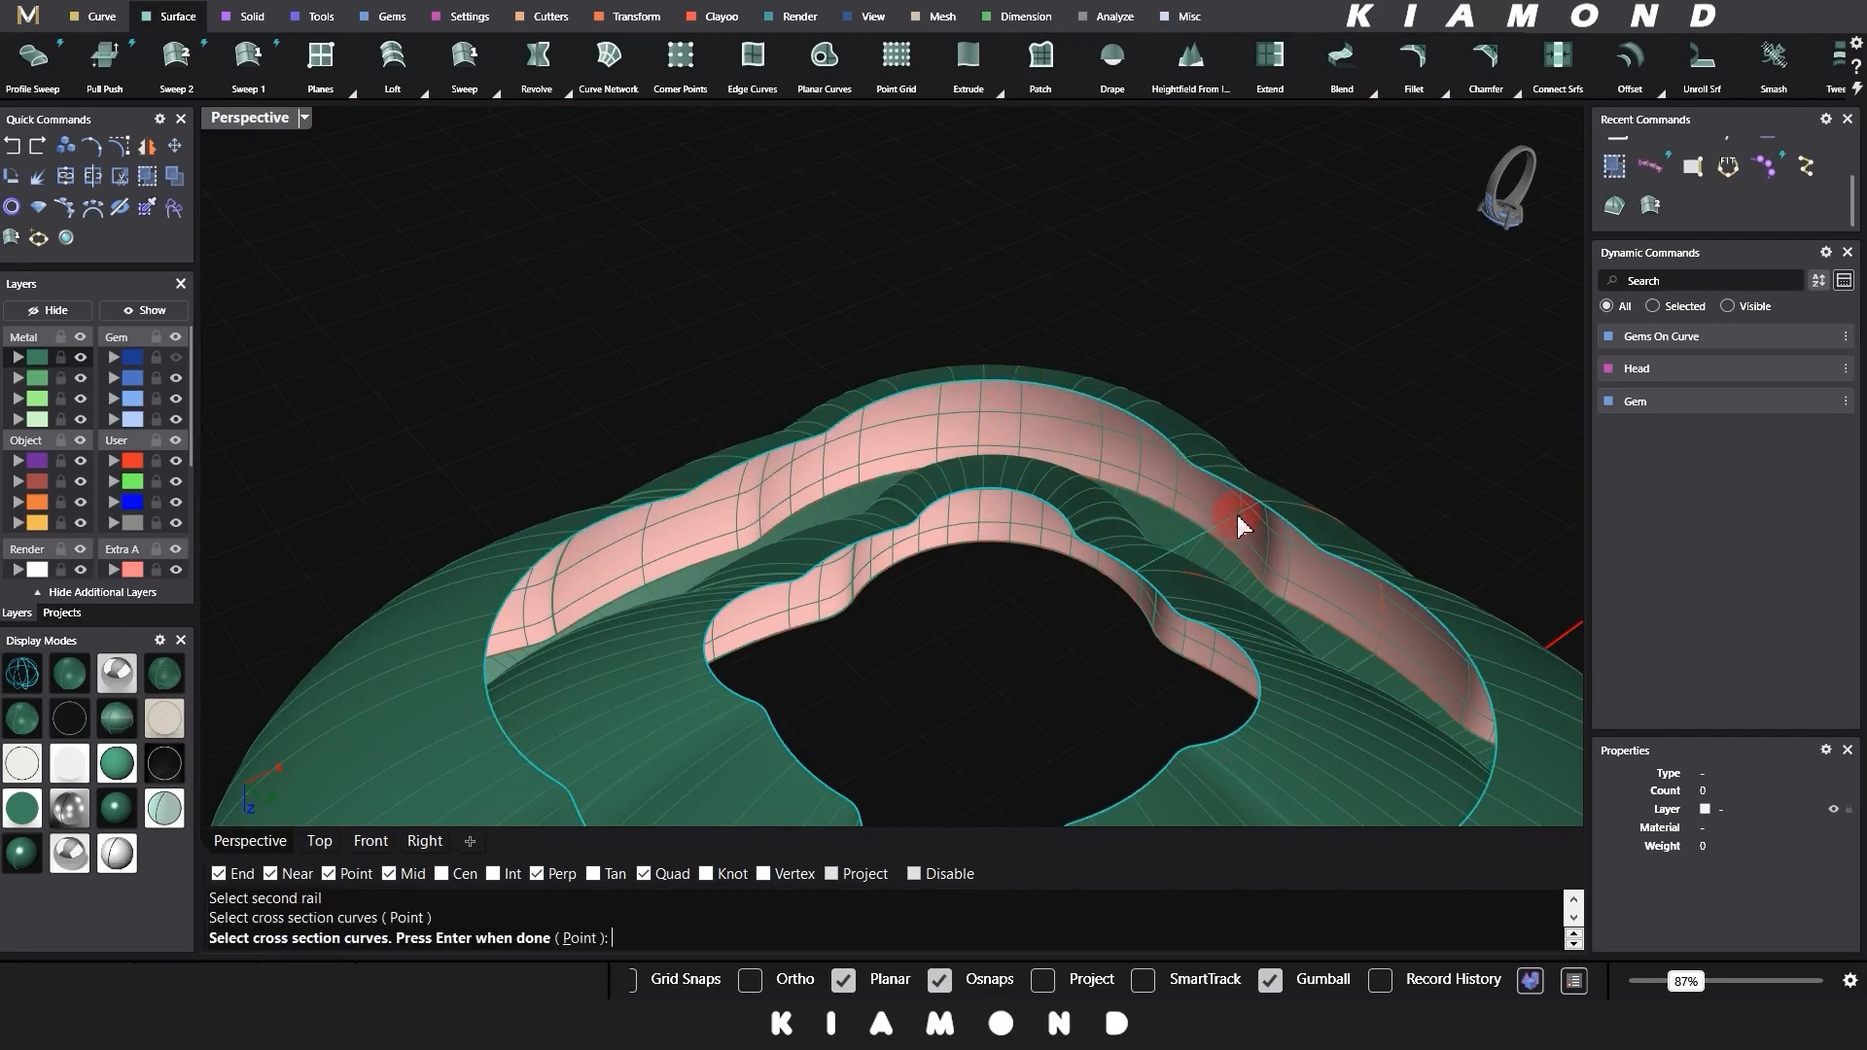
key("Return")
key("Return")
scroll(1026, 309, "down", 8)
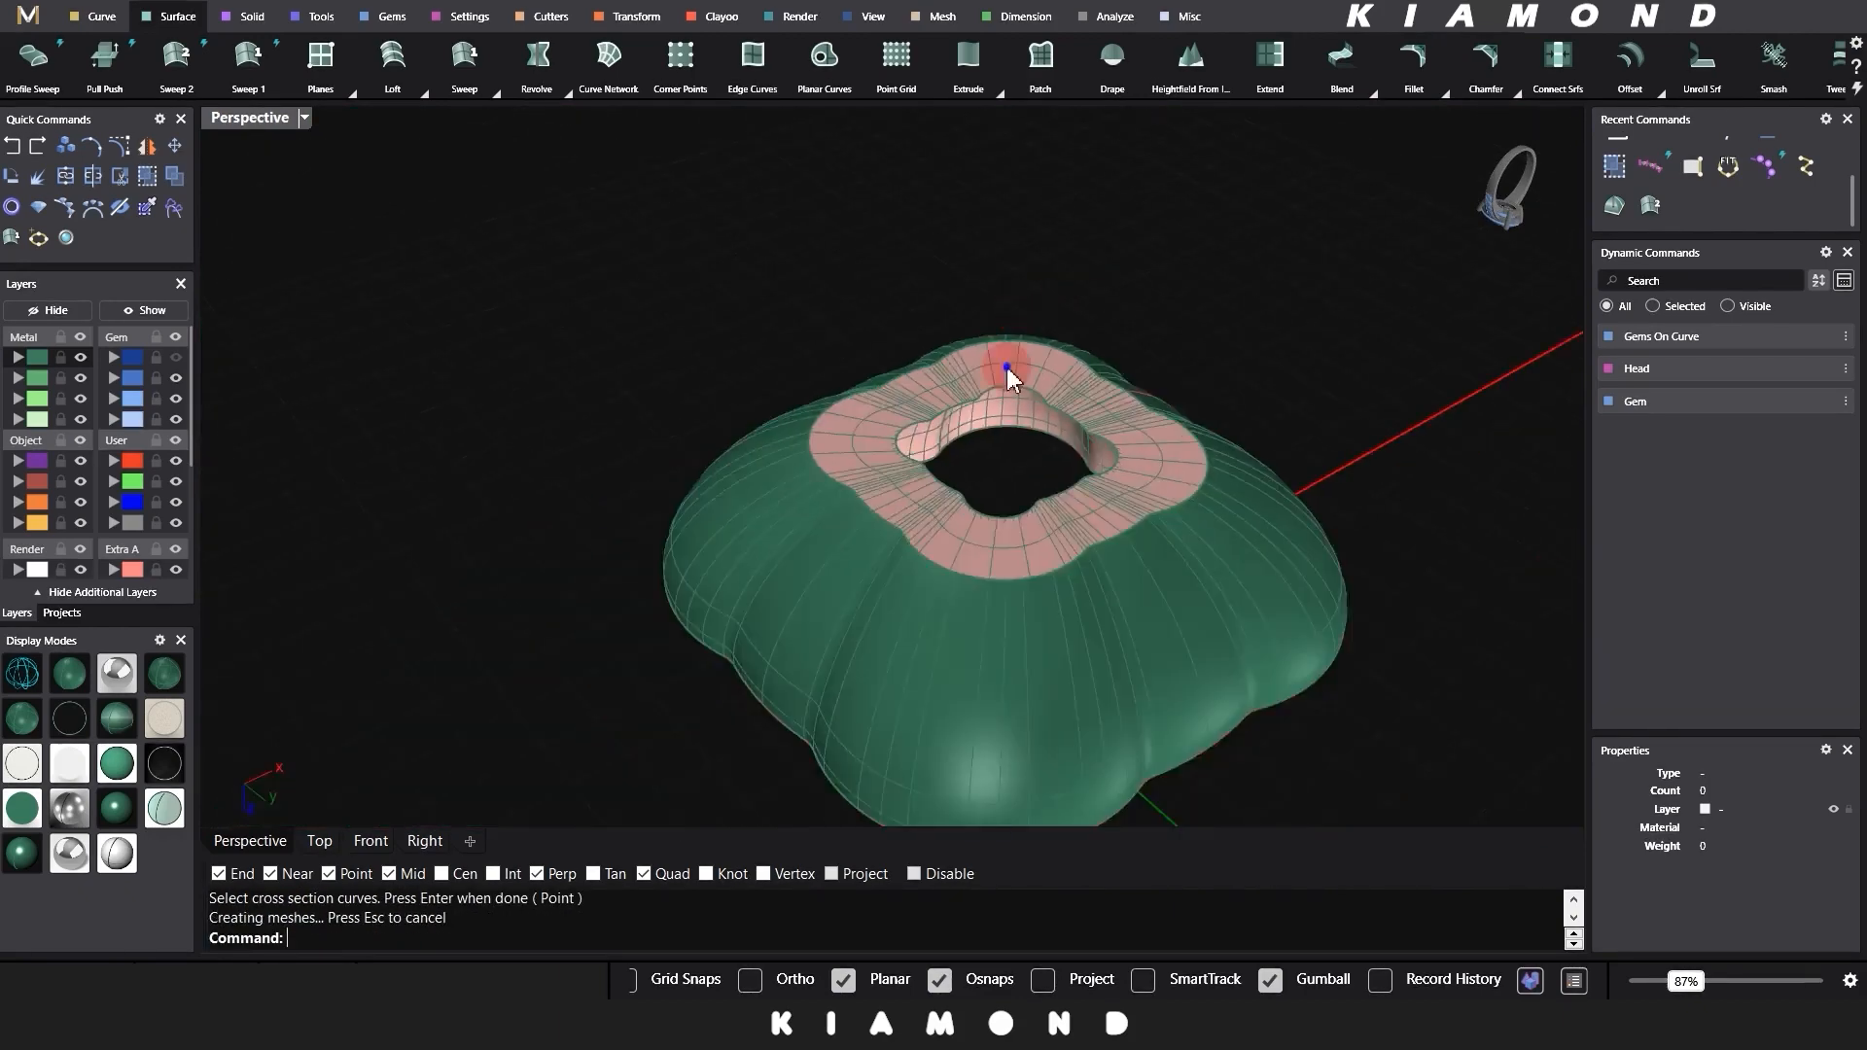
Step: Select all the gallery surfaces and curves and join them
right_click_drag(1005, 368, 938, 661)
scroll(958, 708, "down", 5)
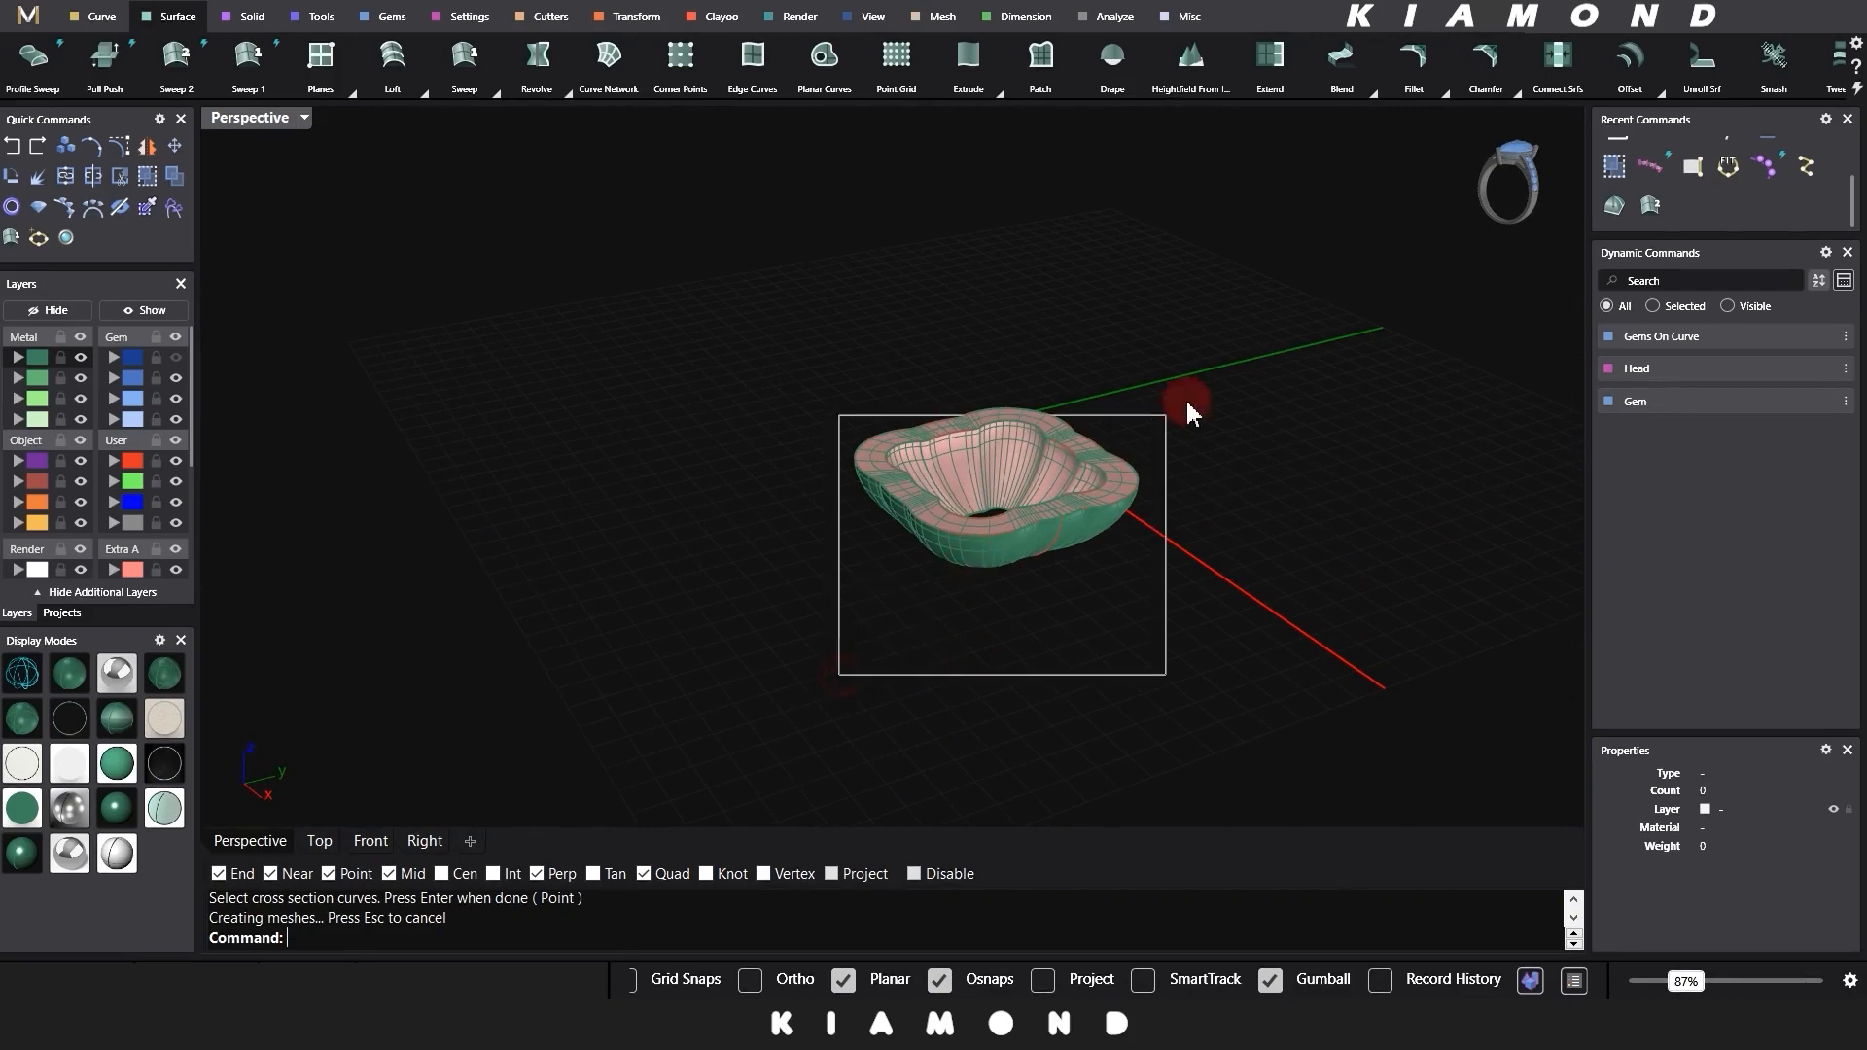
left_click_drag(1188, 410, 1186, 398)
type("join")
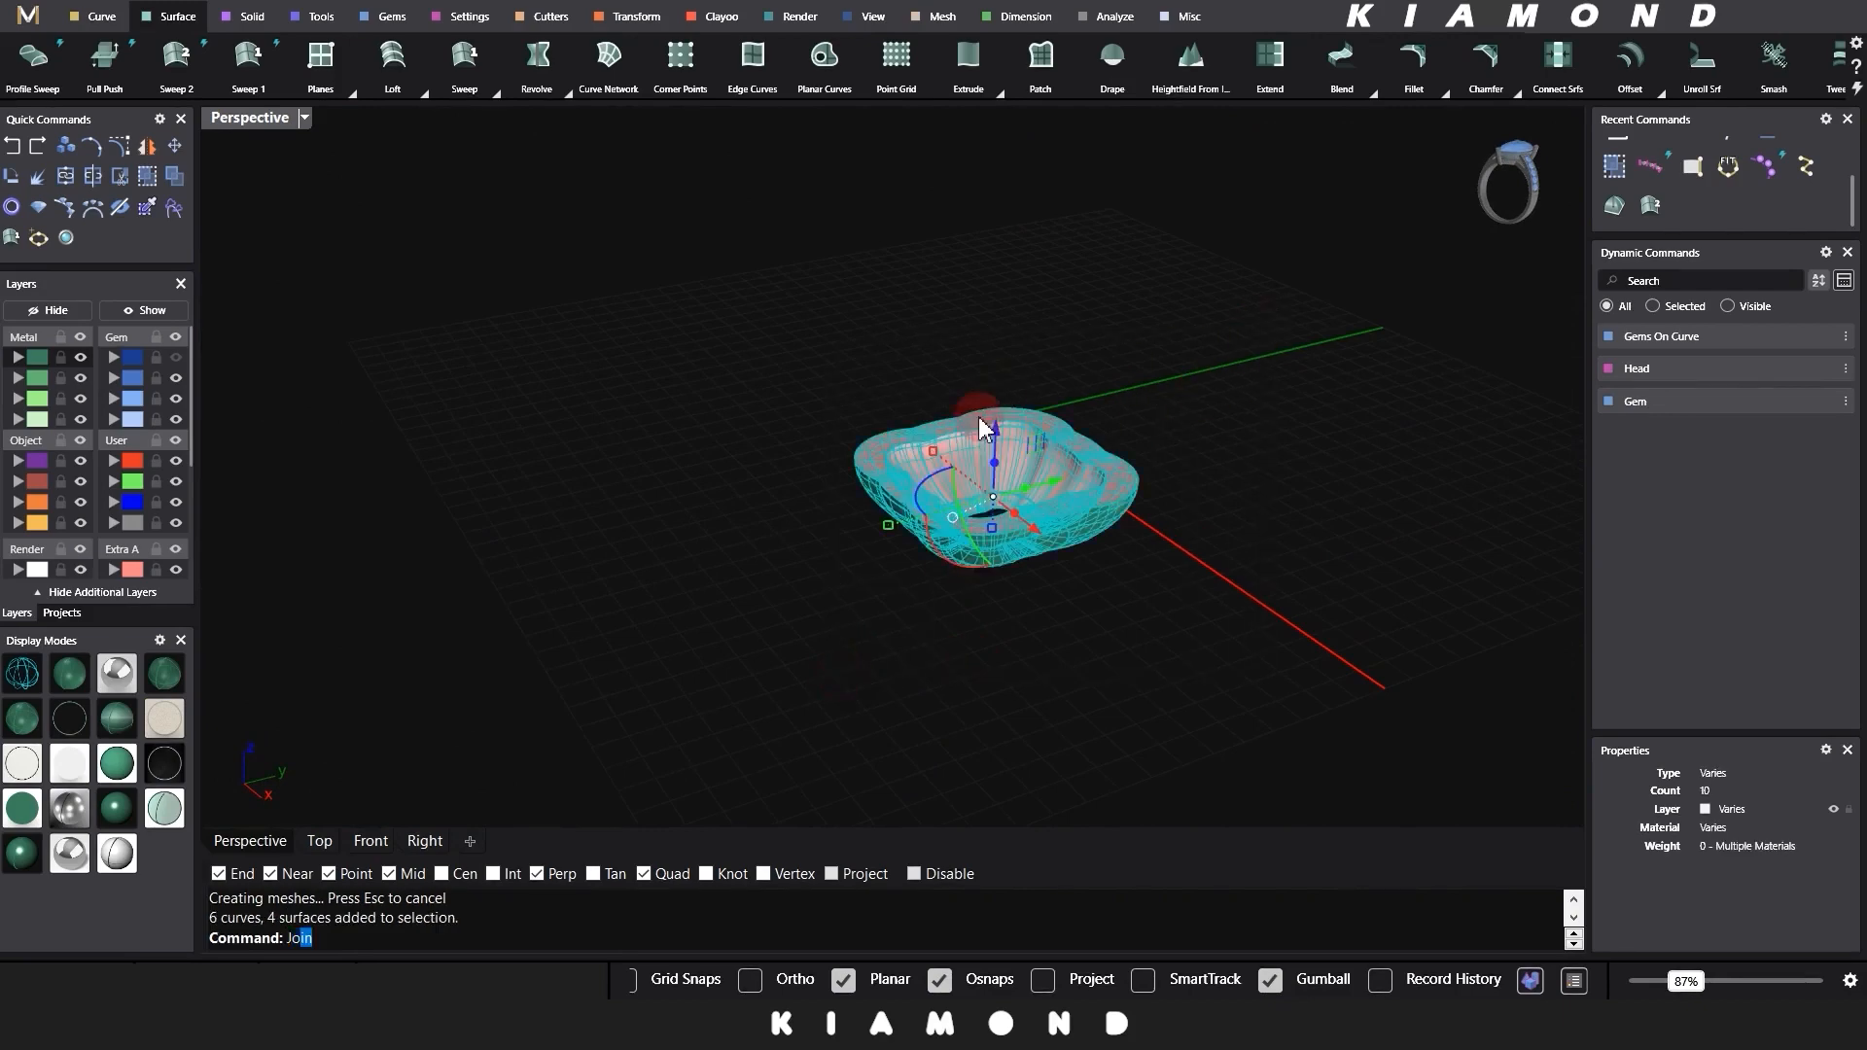
key("Return")
left_click(1083, 383)
Step: Show the hidden head and band objects, turn the Gem 01 layer back on and reveal the remaining hidden gem
scroll(1083, 383, "up", 6)
right_click_drag(1059, 425, 969, 562)
right_click_drag(844, 775, 868, 644)
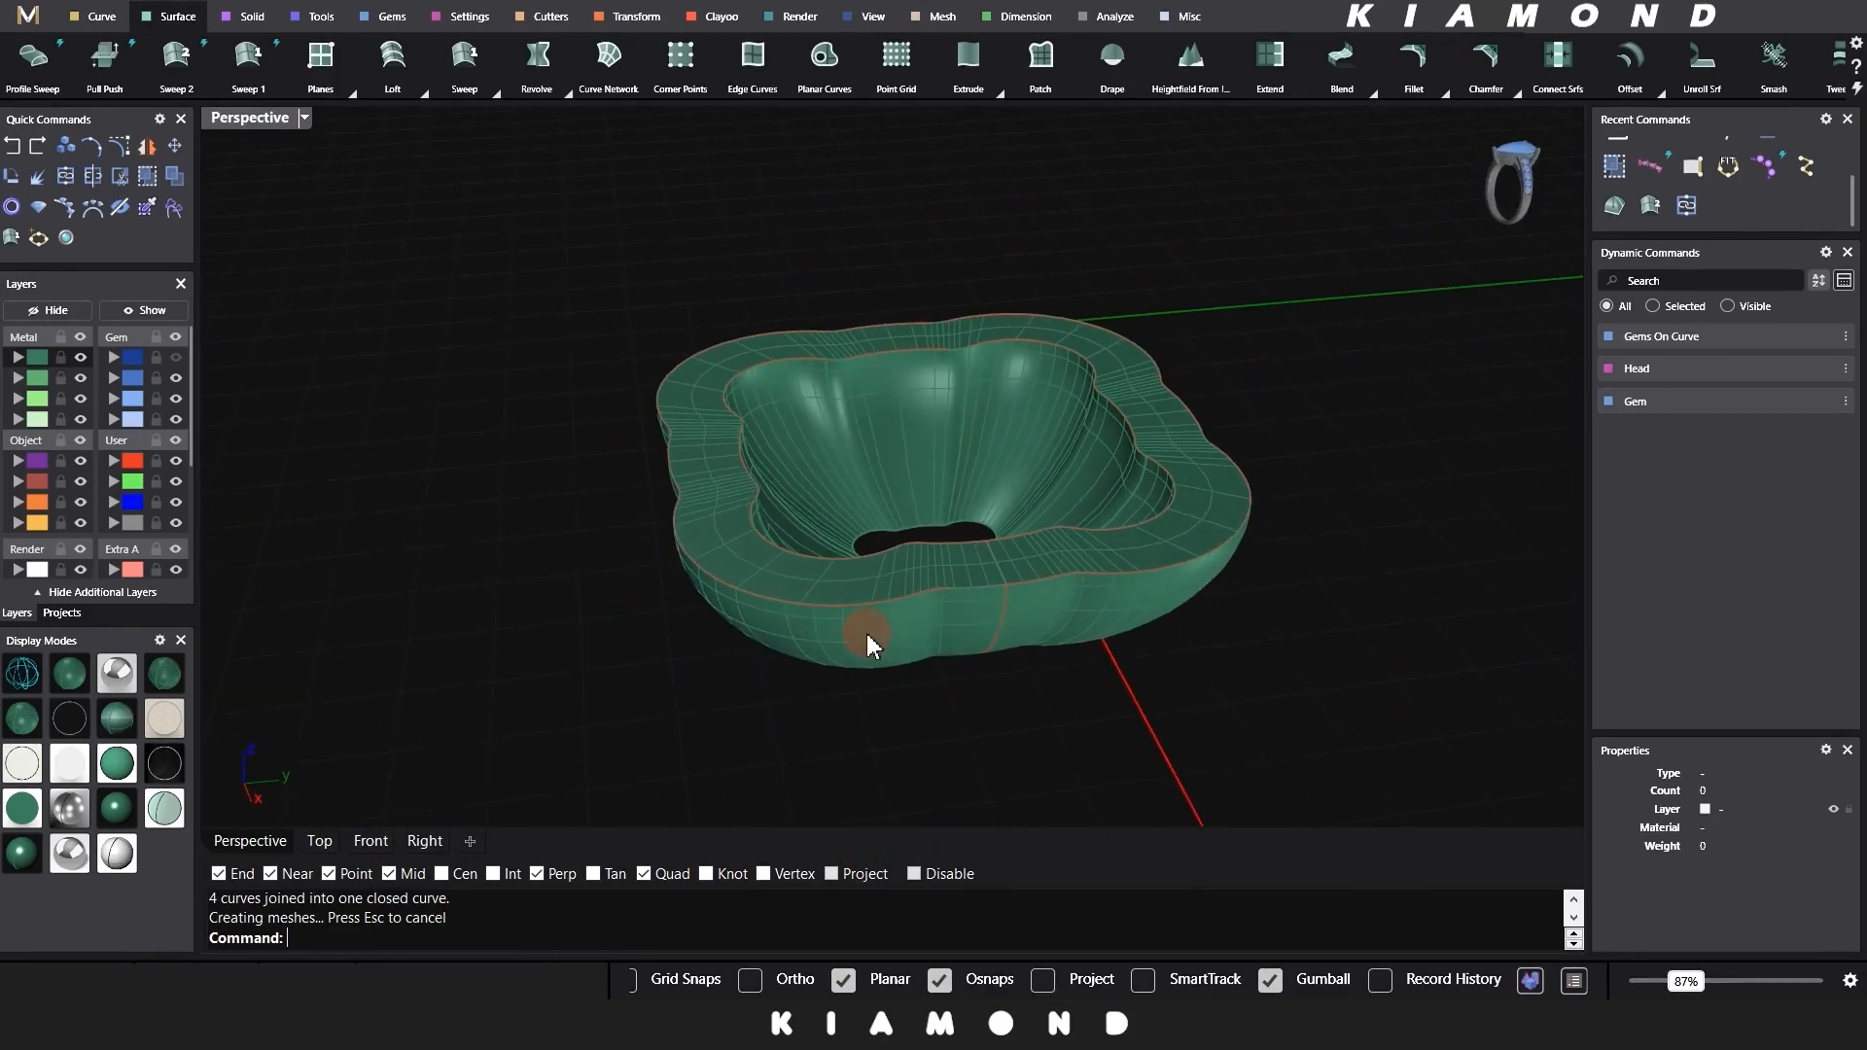
left_click(163, 317)
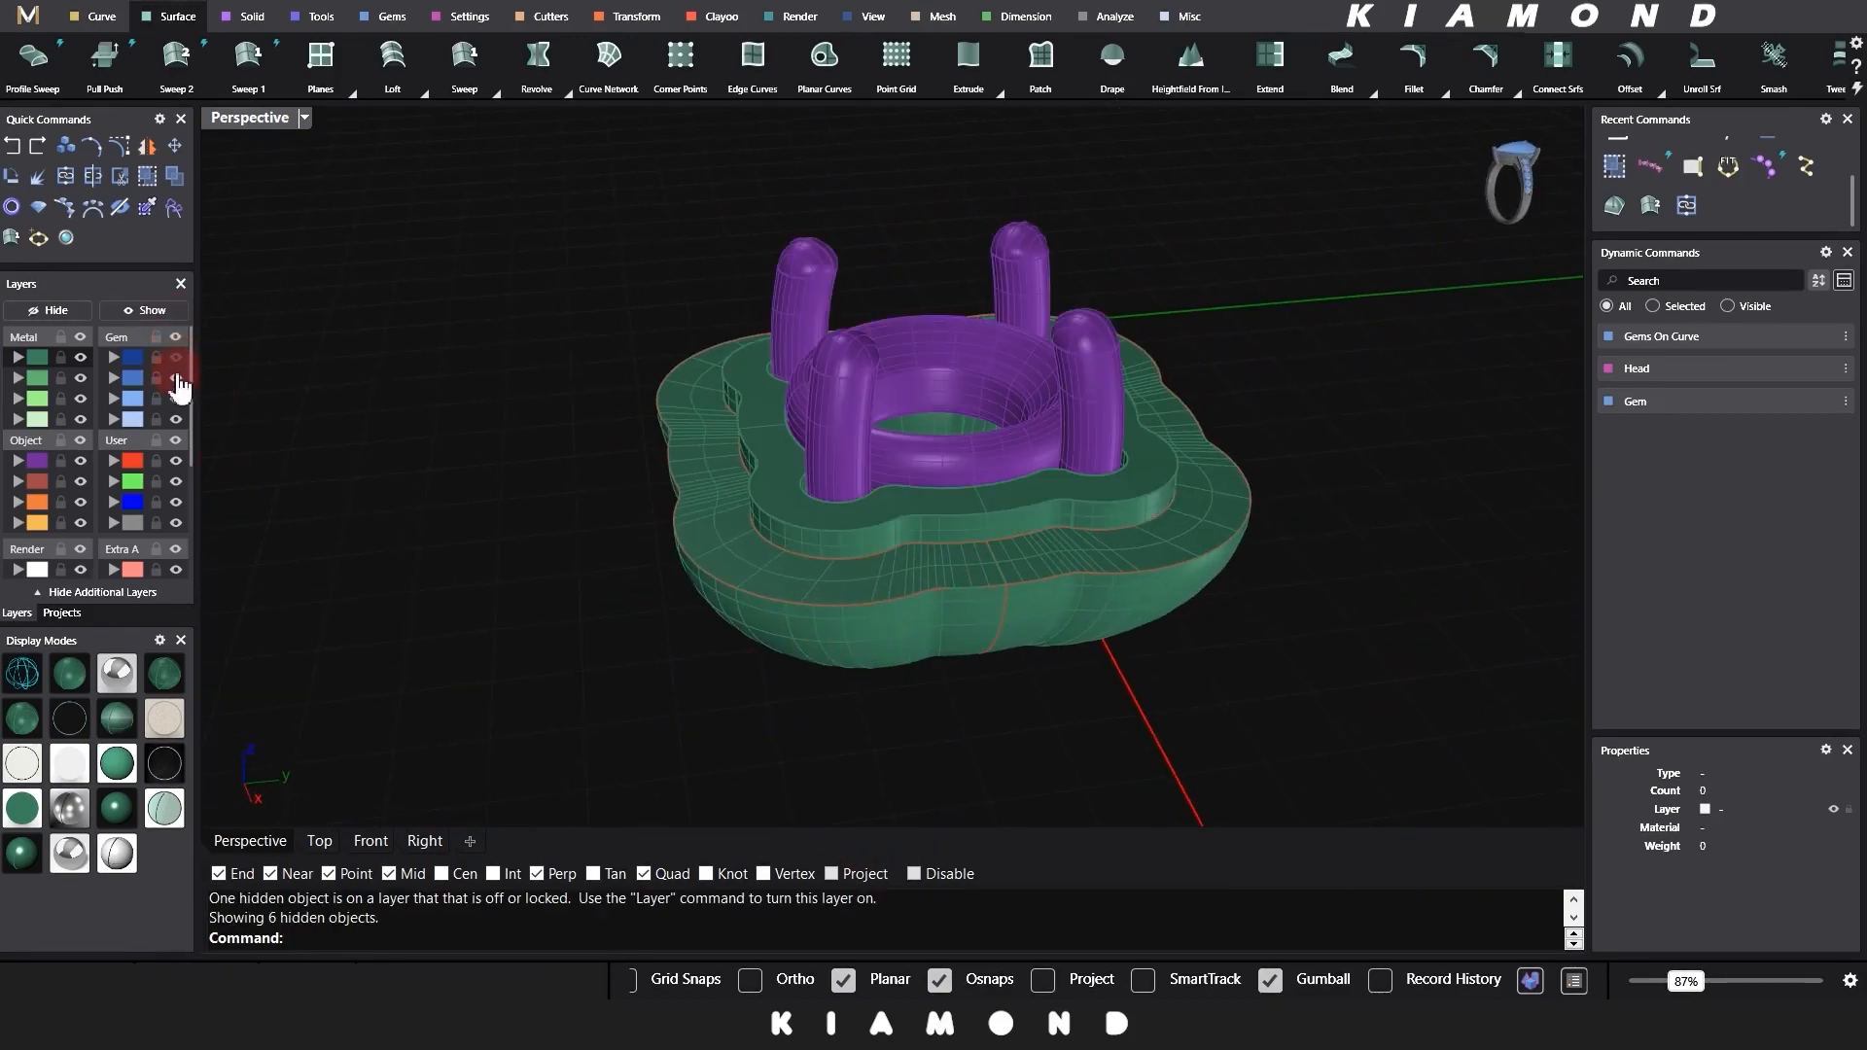
left_click(177, 378)
left_click(112, 314)
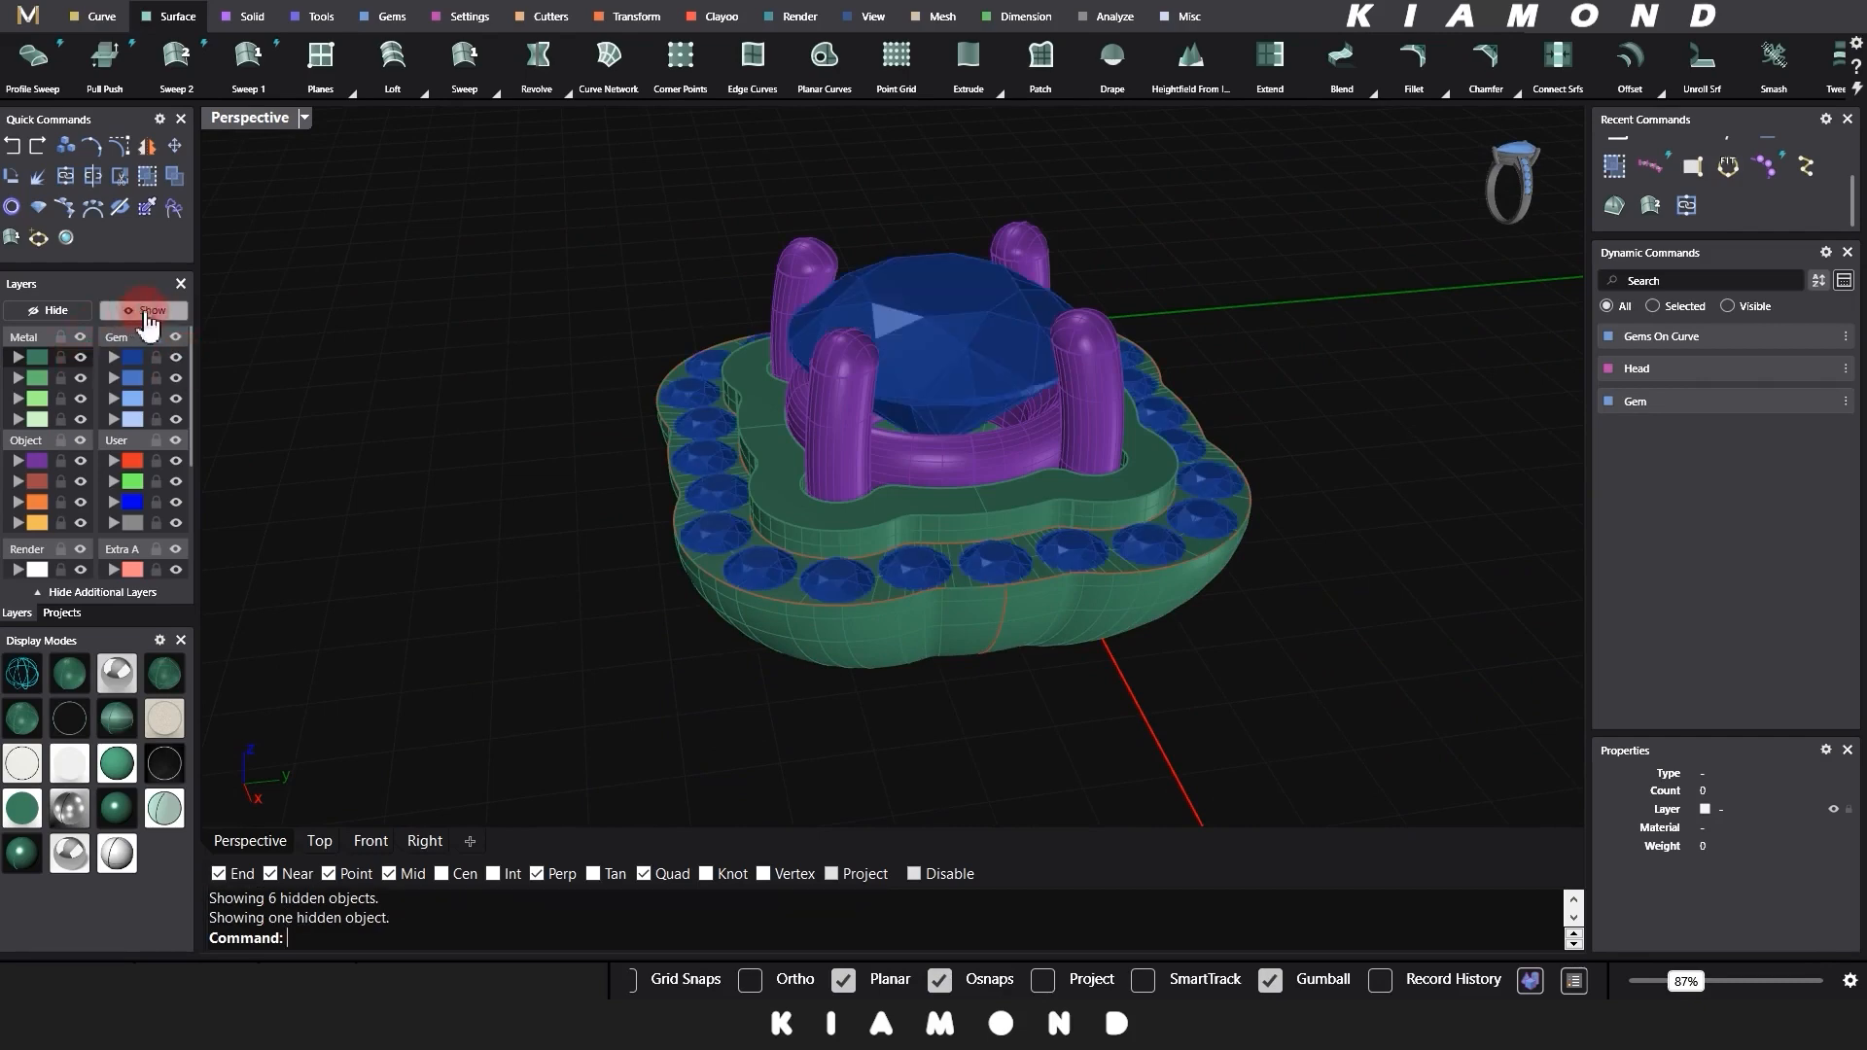
Step: Select the halo's round gems and start Prong Placer on them
right_click_drag(826, 598, 925, 535)
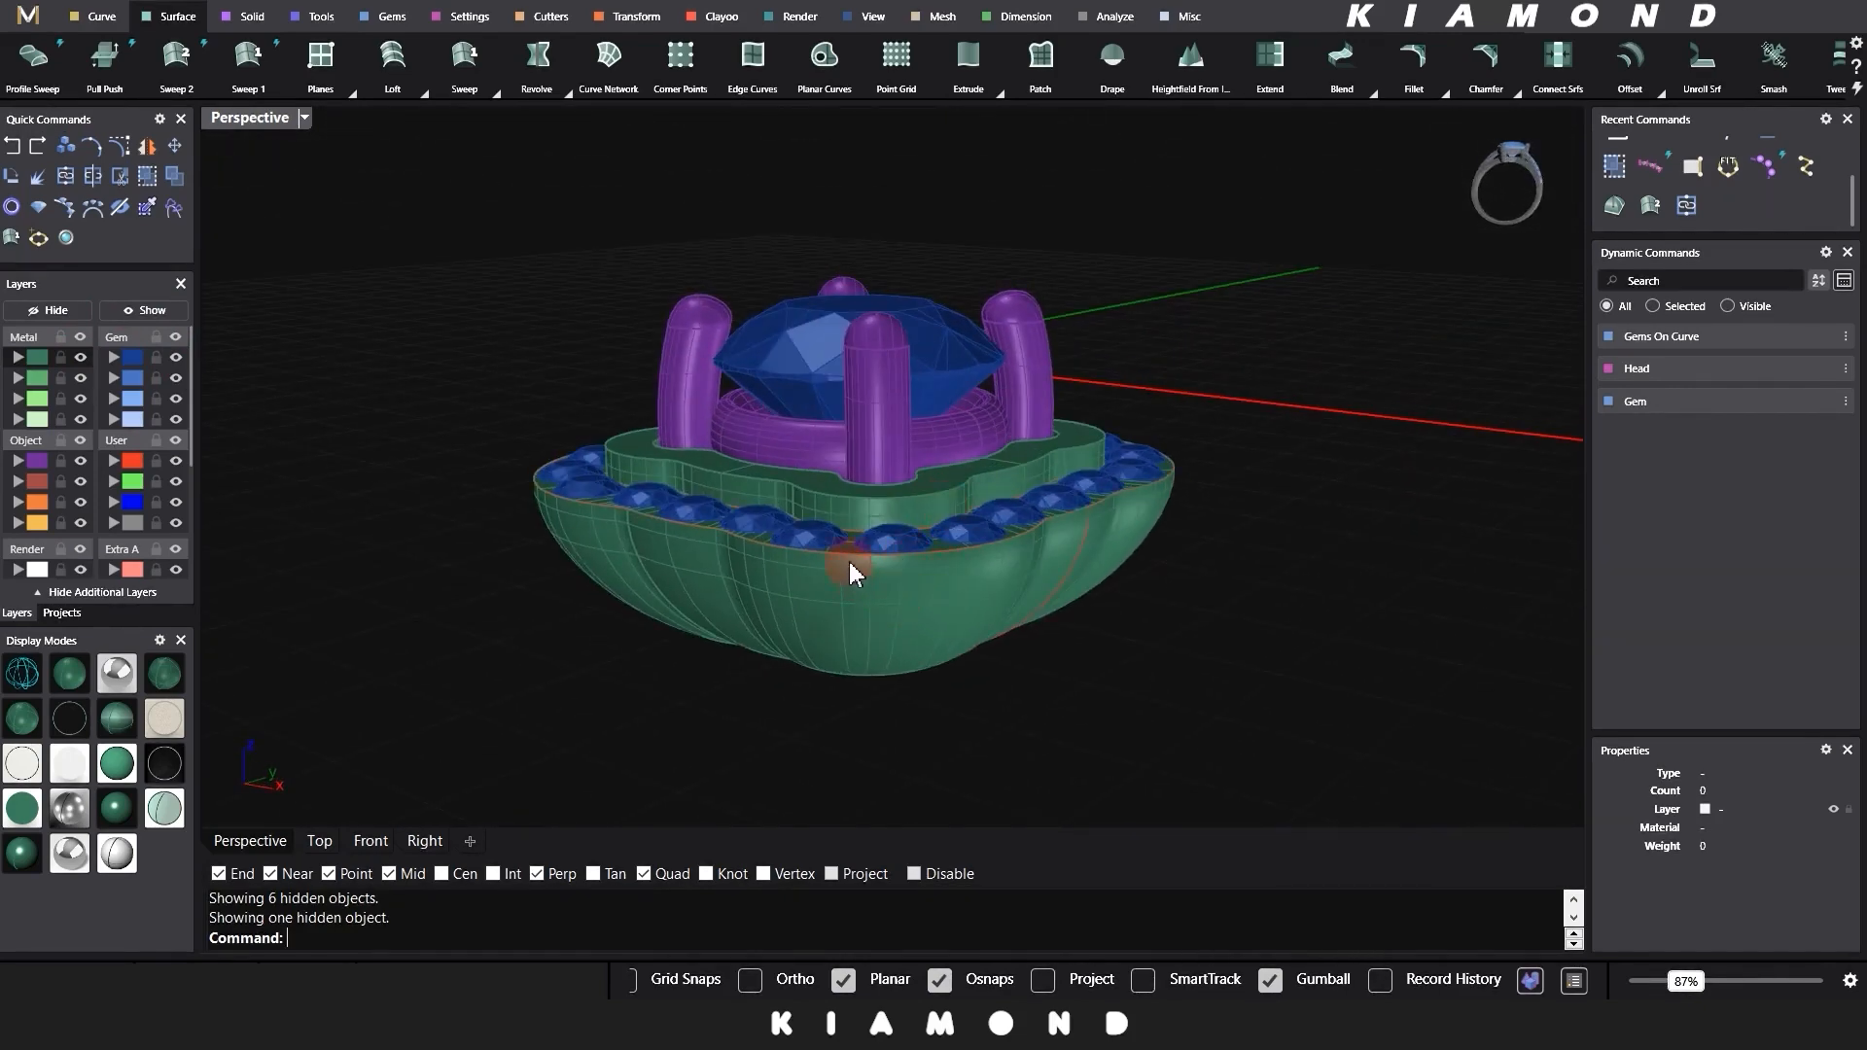
scroll(855, 559, "up", 3)
left_click(920, 522)
left_click(1021, 593)
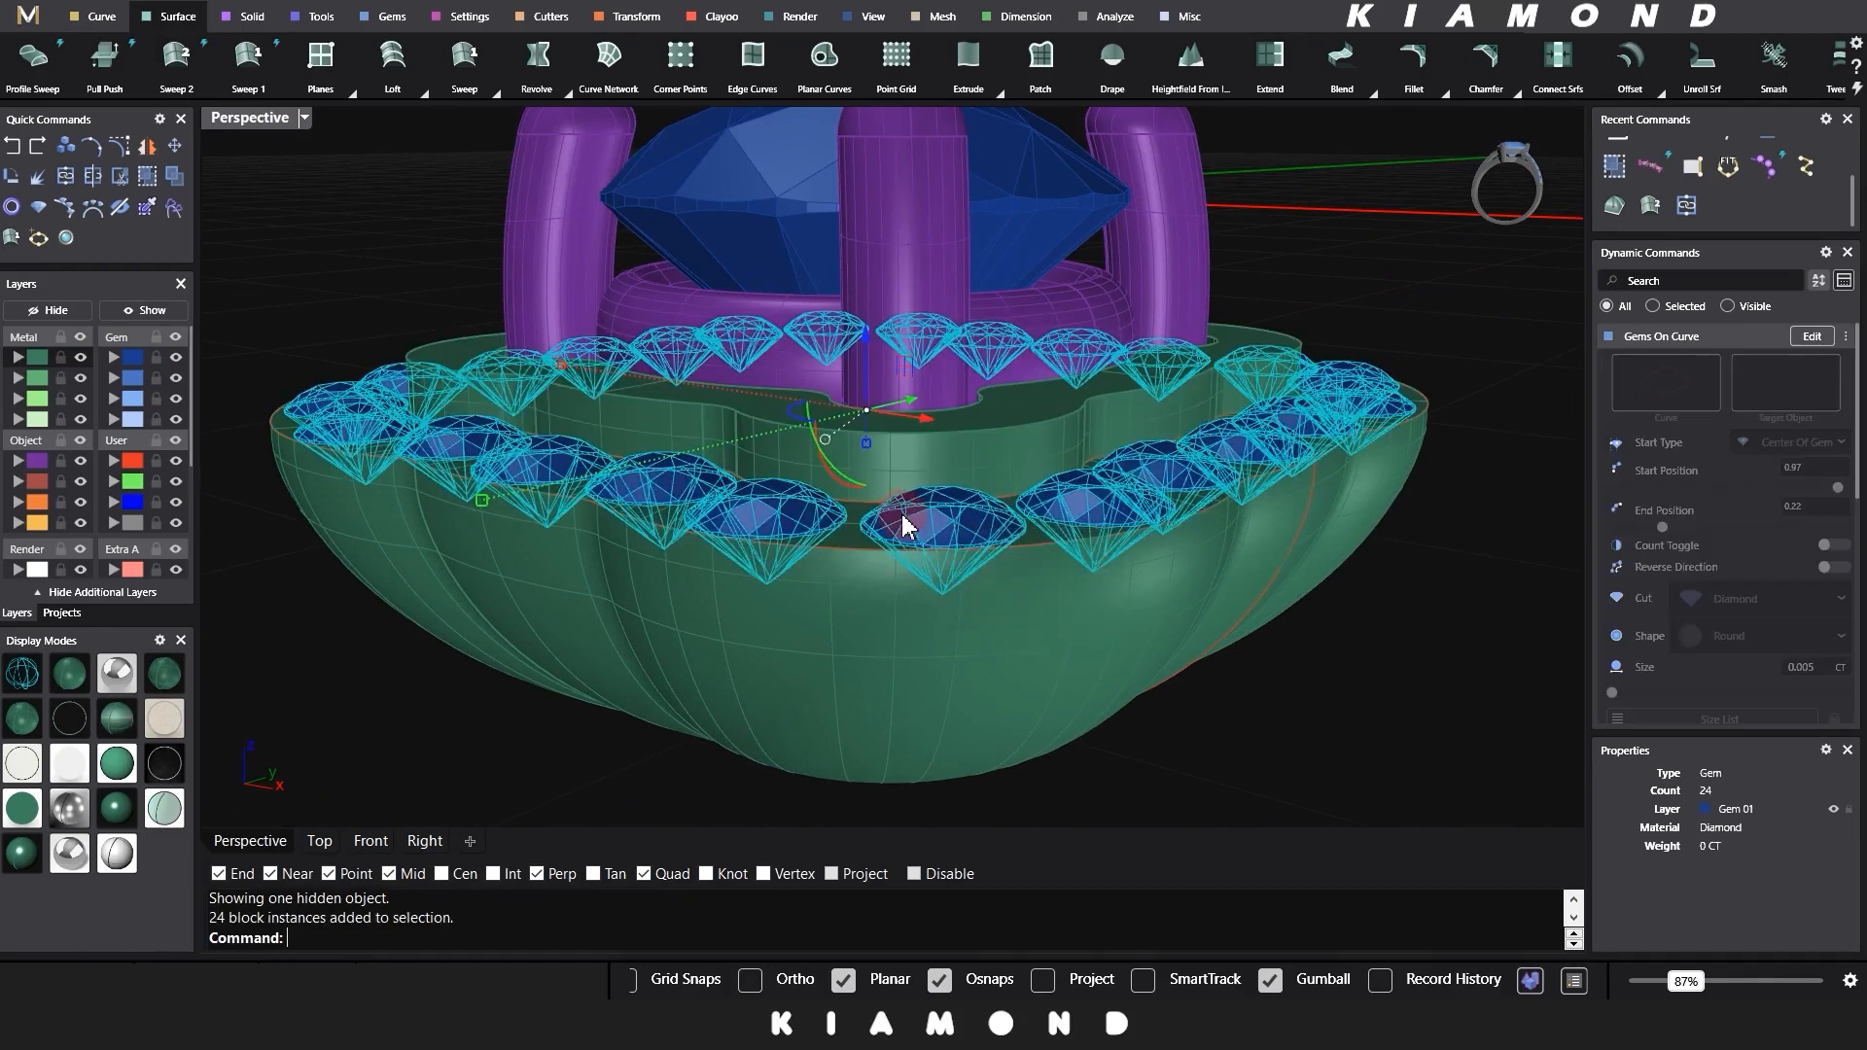
right_click(901, 511)
left_click(910, 479)
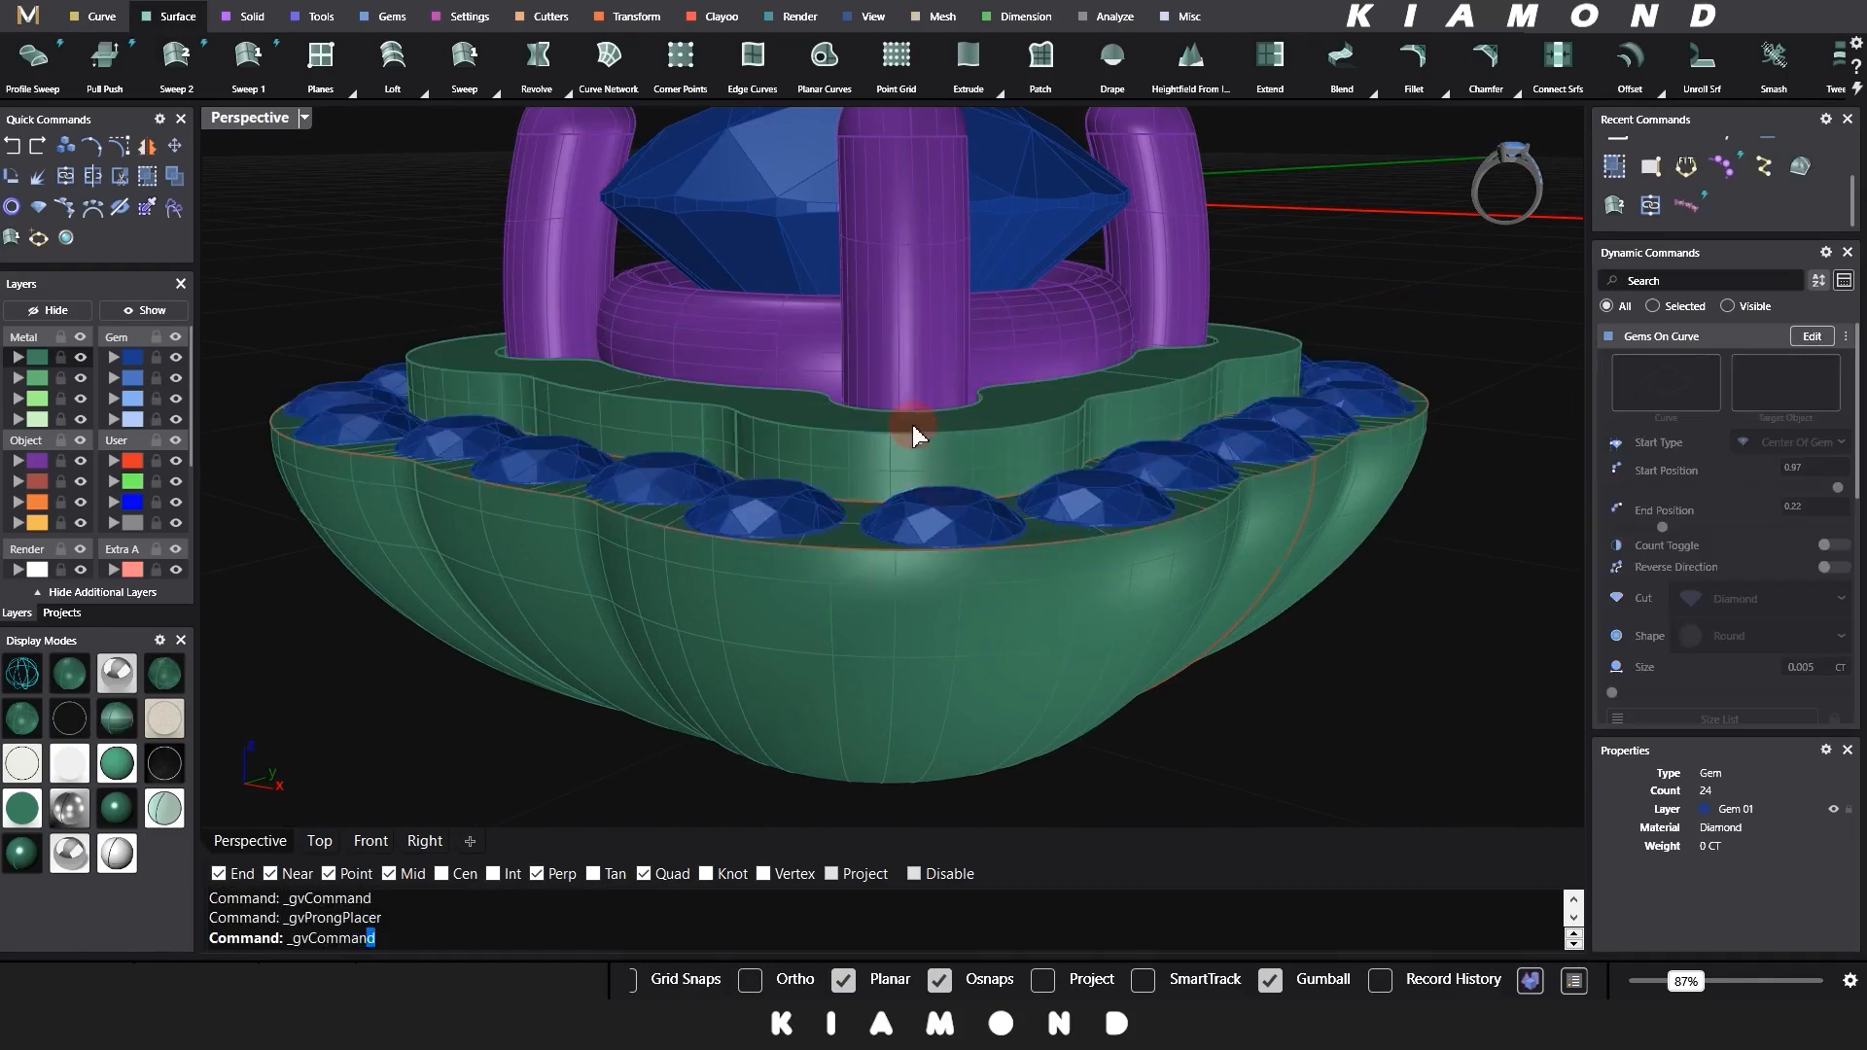
Step: Set the halo prongs' diameter to 0.45 in the Prong Placer parameters
right_click_drag(1206, 494, 1777, 575)
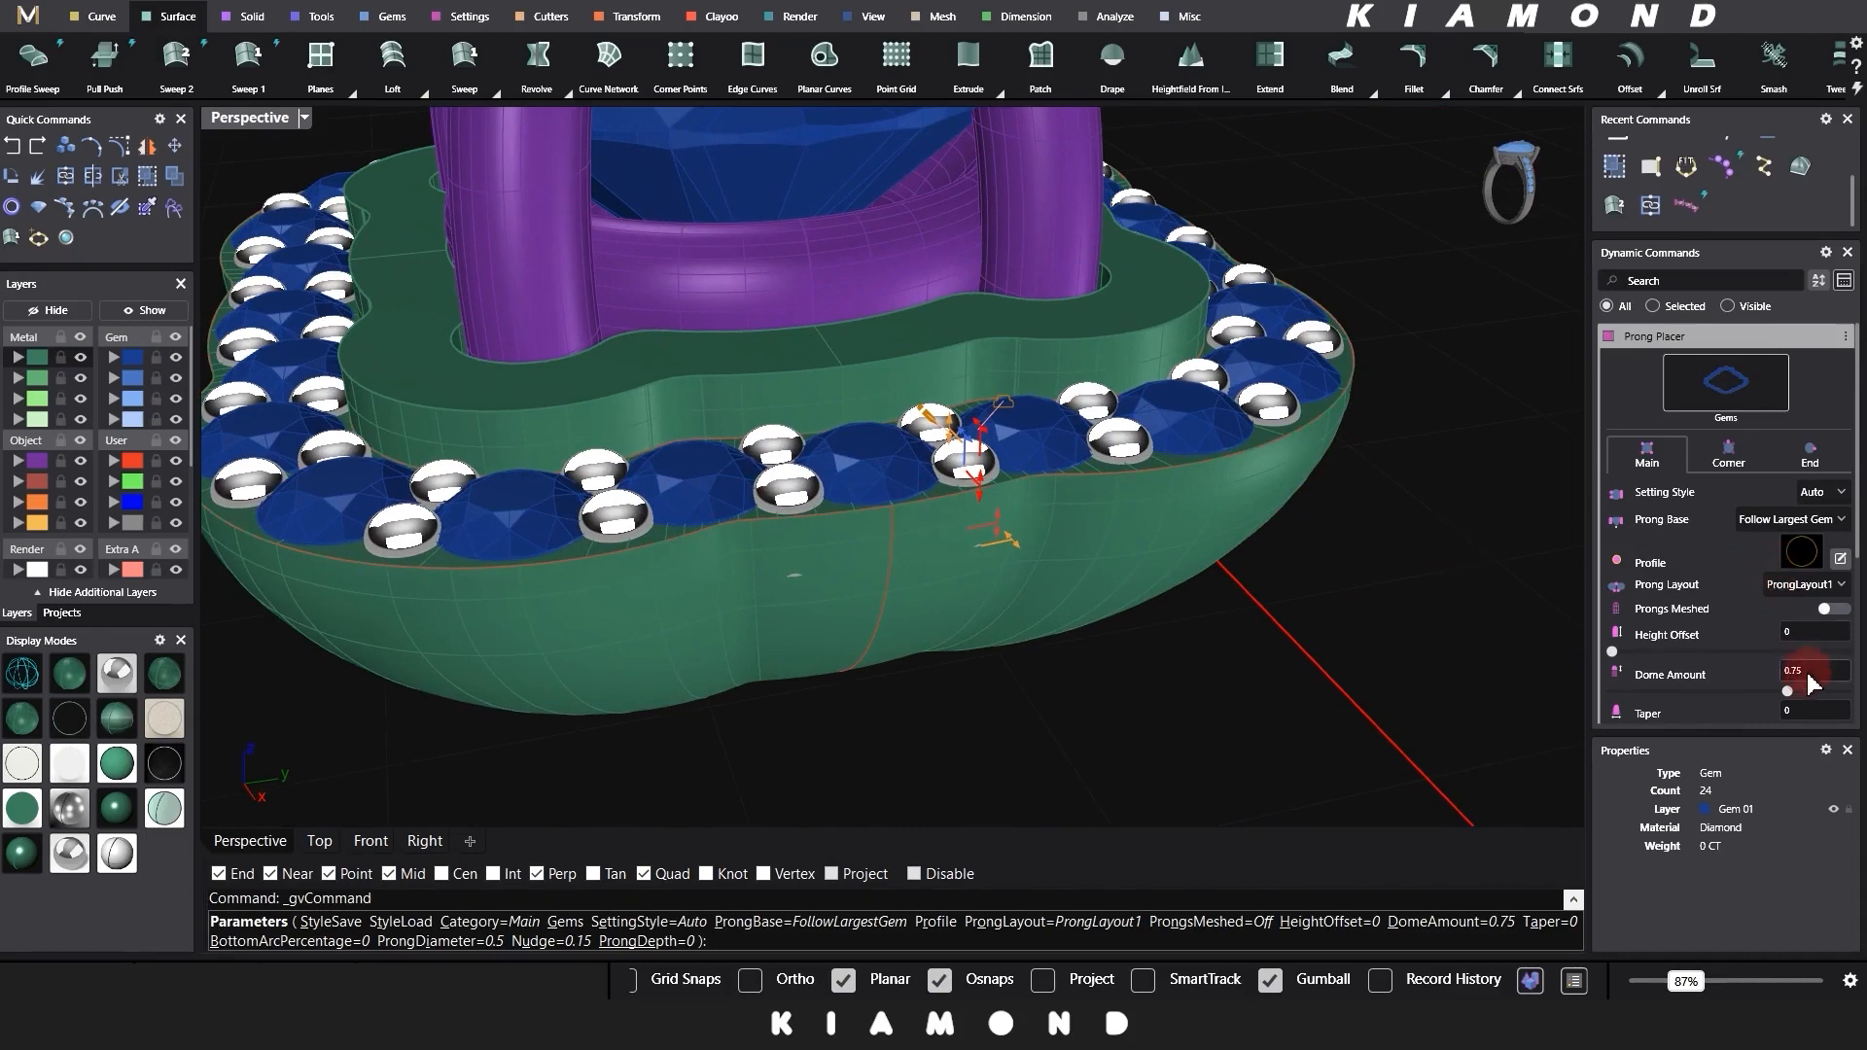
scroll(1811, 690, "down", 1)
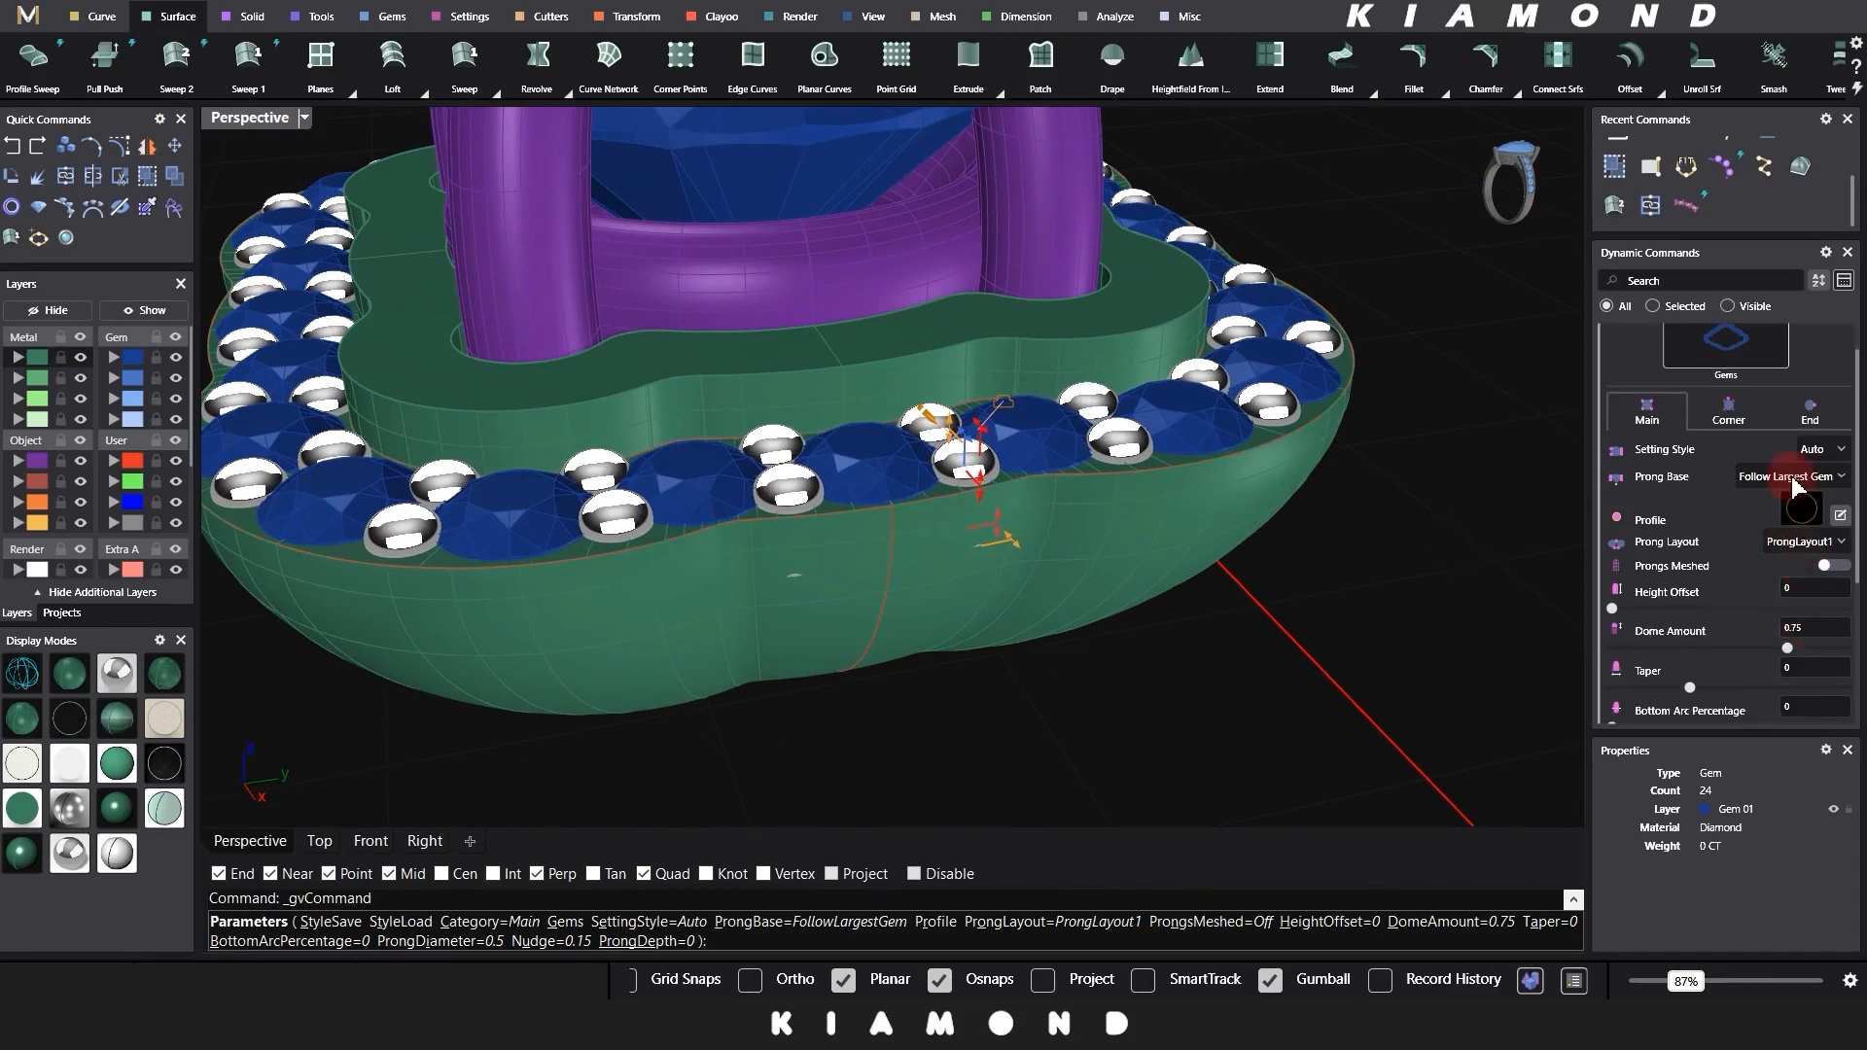
scroll(1800, 622, "down", 2)
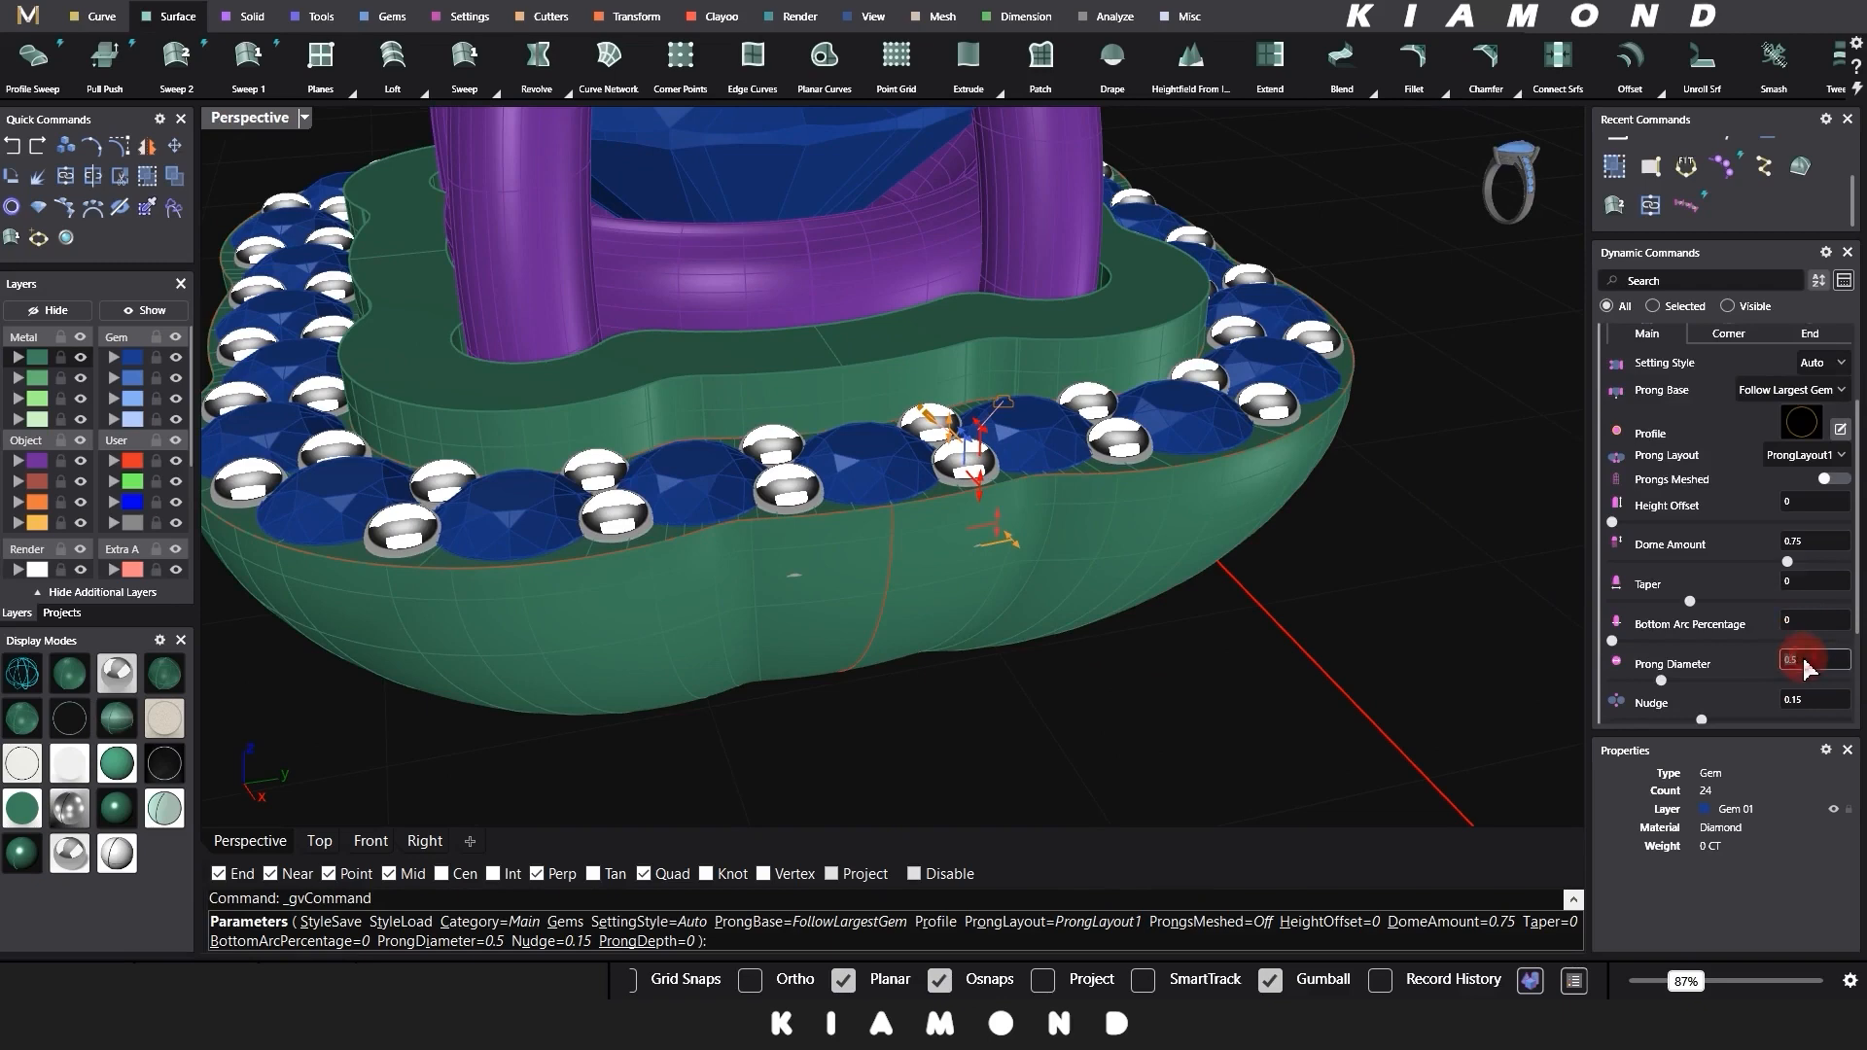
left_click(1804, 667)
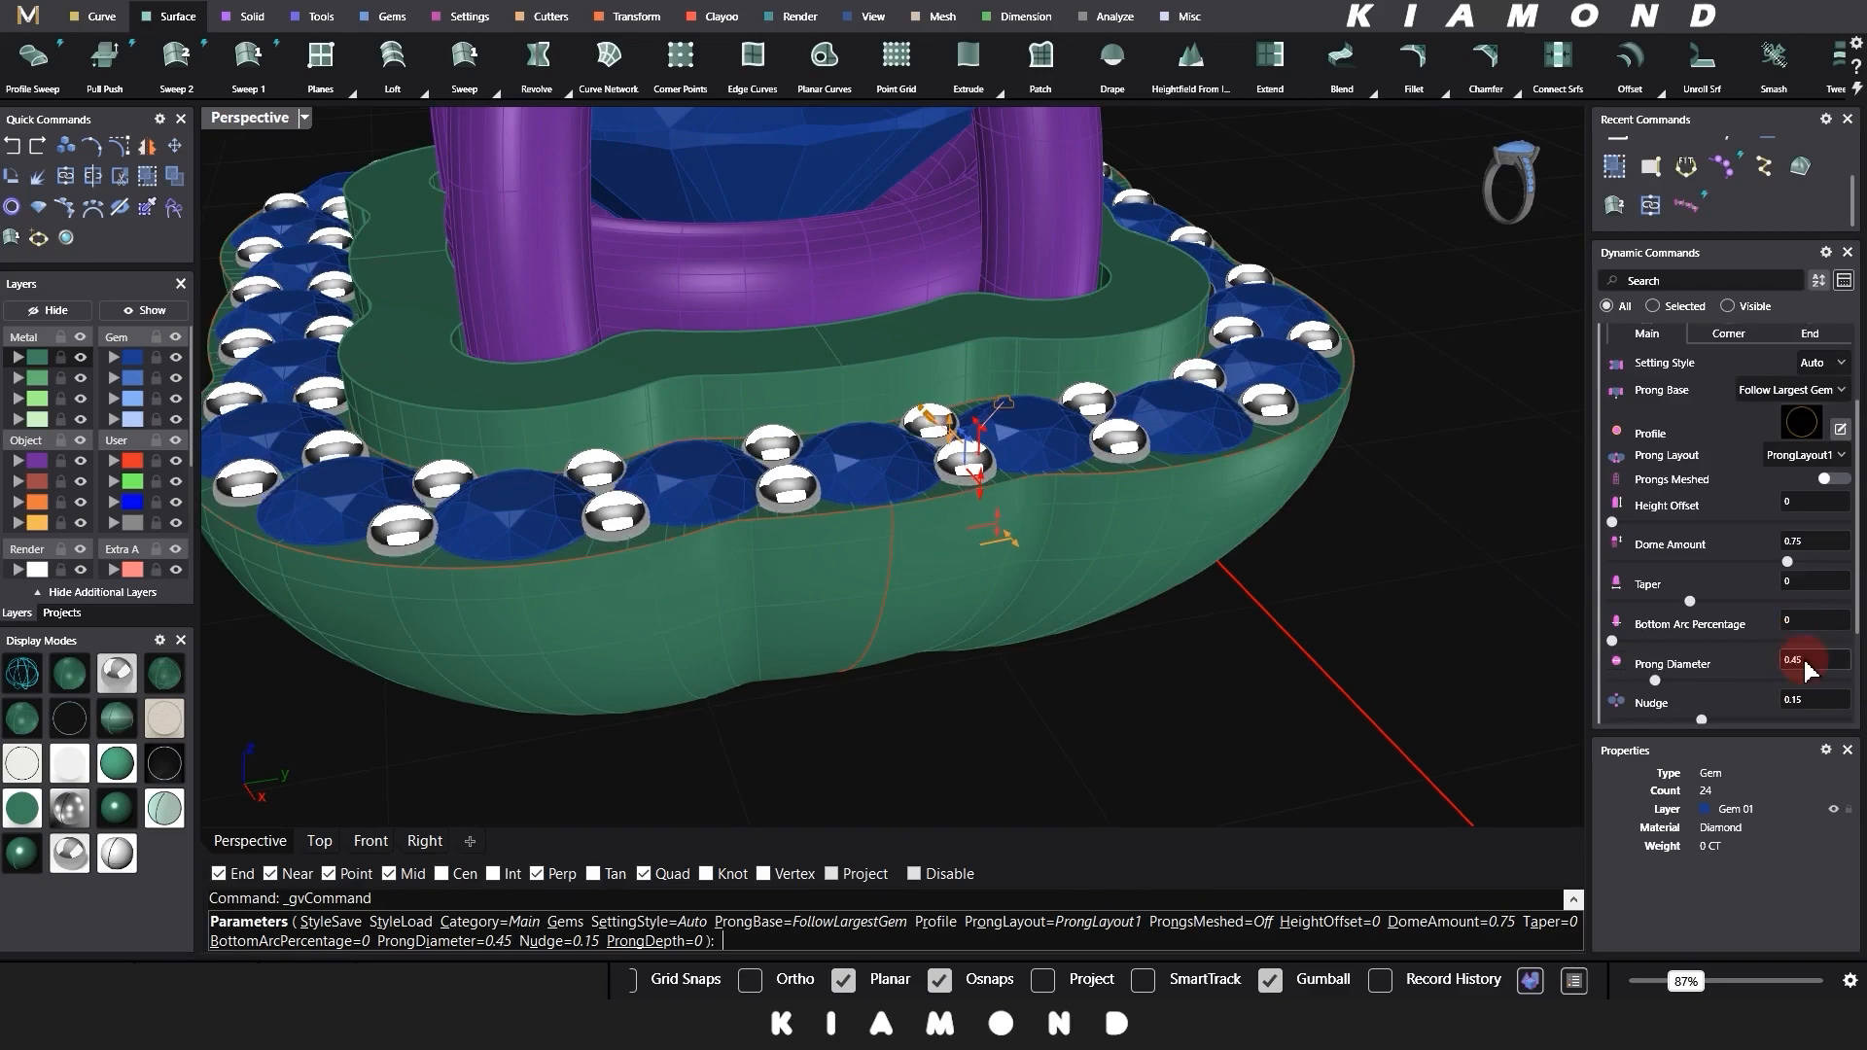
right_click_drag(1063, 449, 969, 483)
scroll(970, 483, "up", 2)
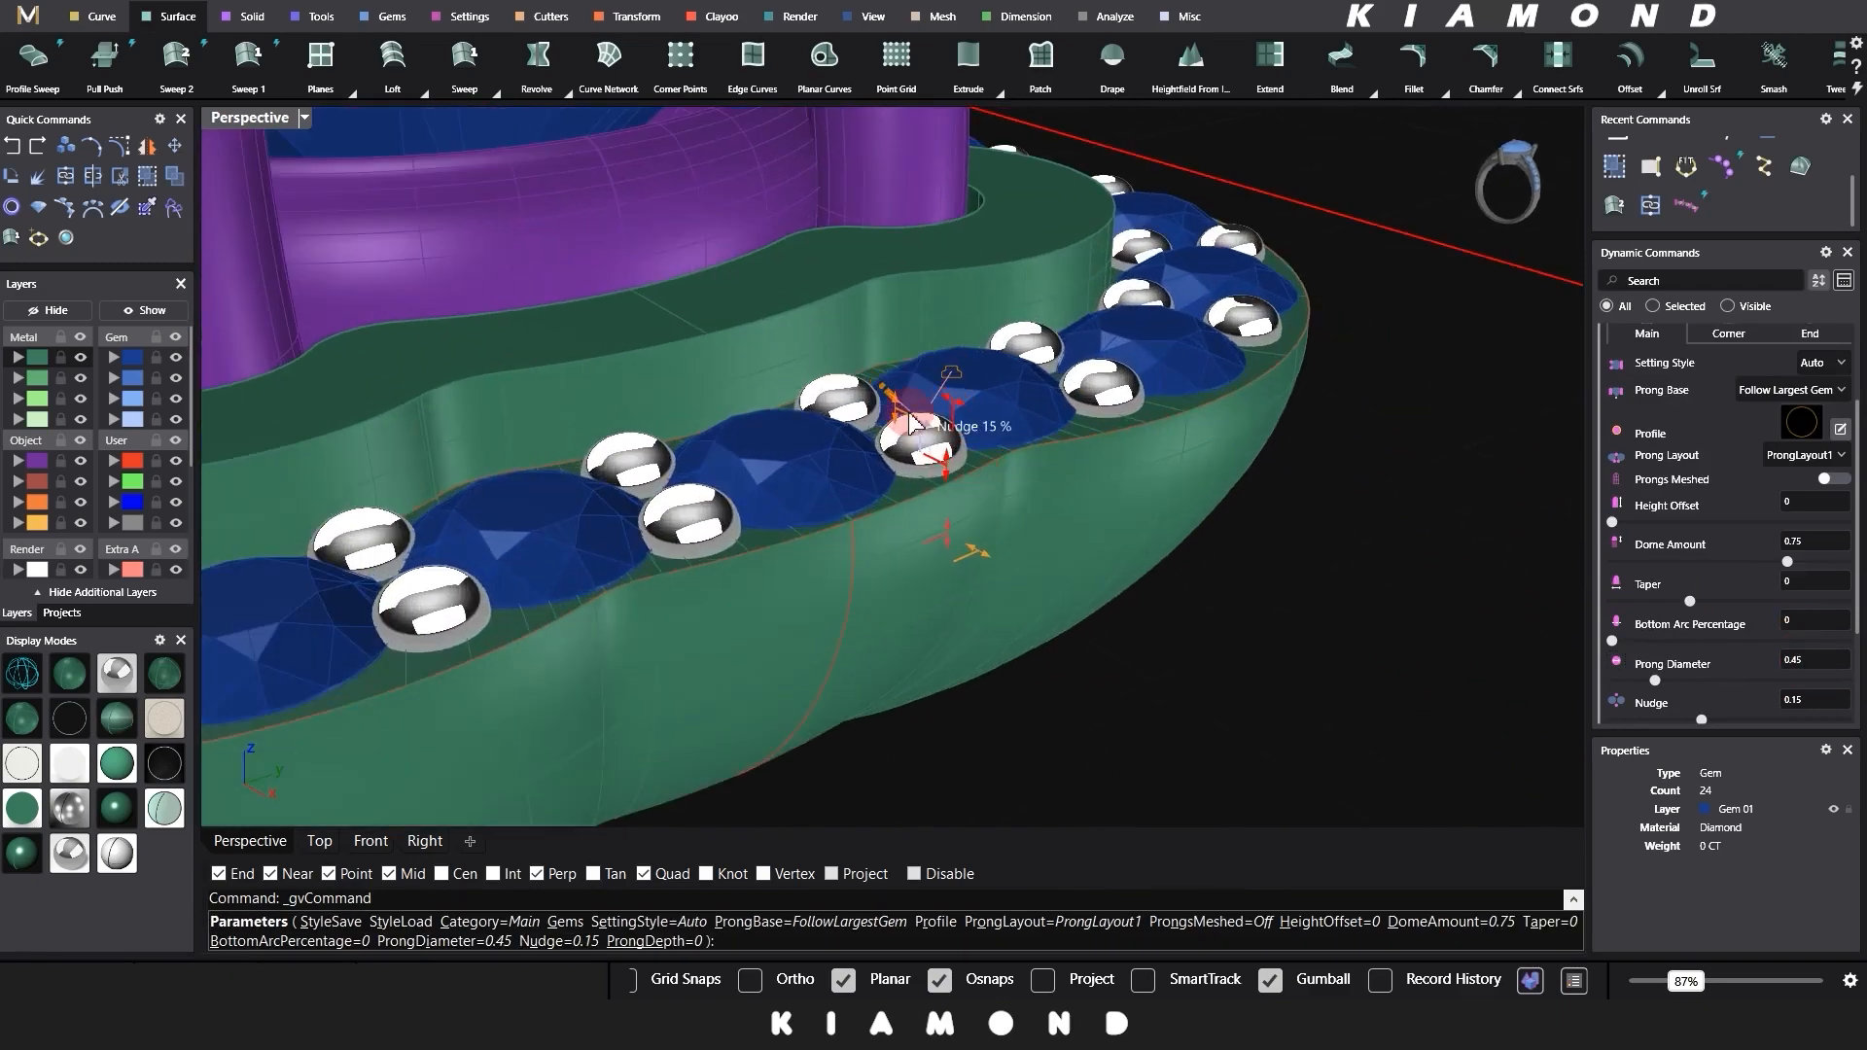
Step: Set the halo prongs' height offset to 0.2, prong depth to 0.25 and nudge to 0.17, and create the prongs
left_click_drag(895, 379, 897, 378)
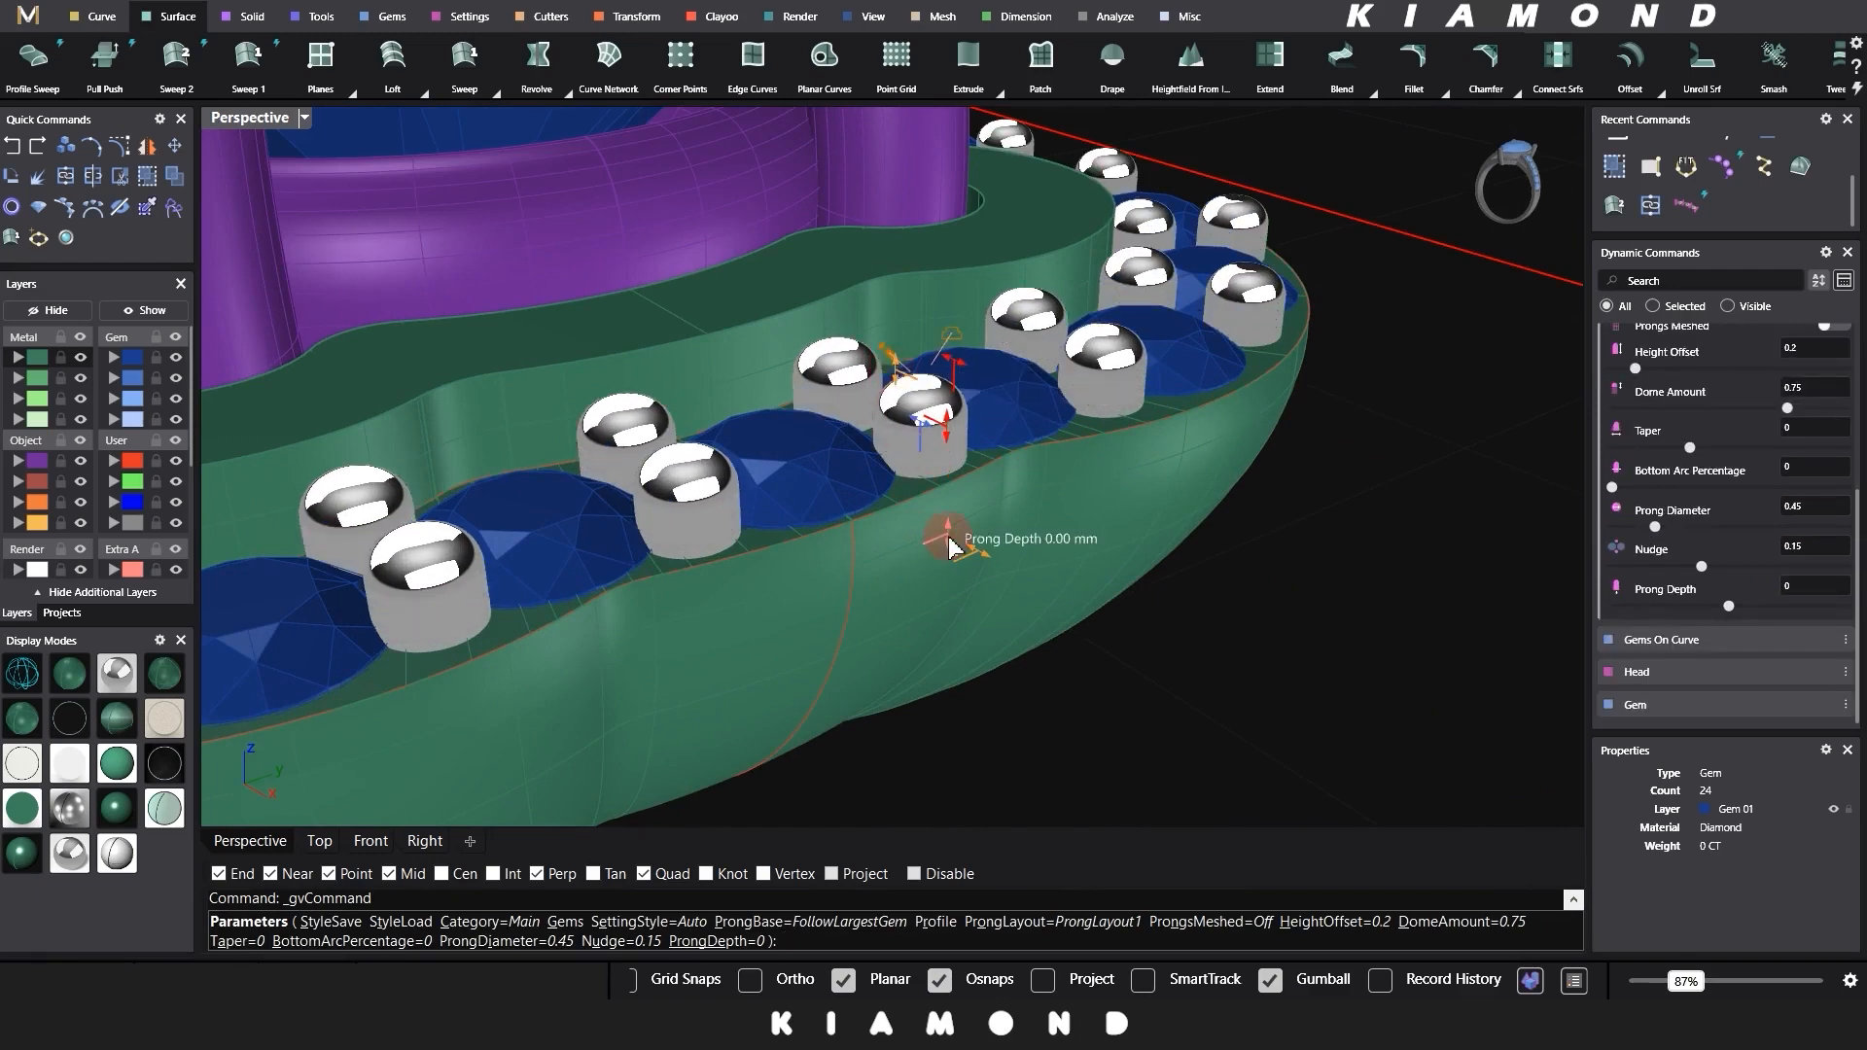
left_click_drag(972, 509, 973, 510)
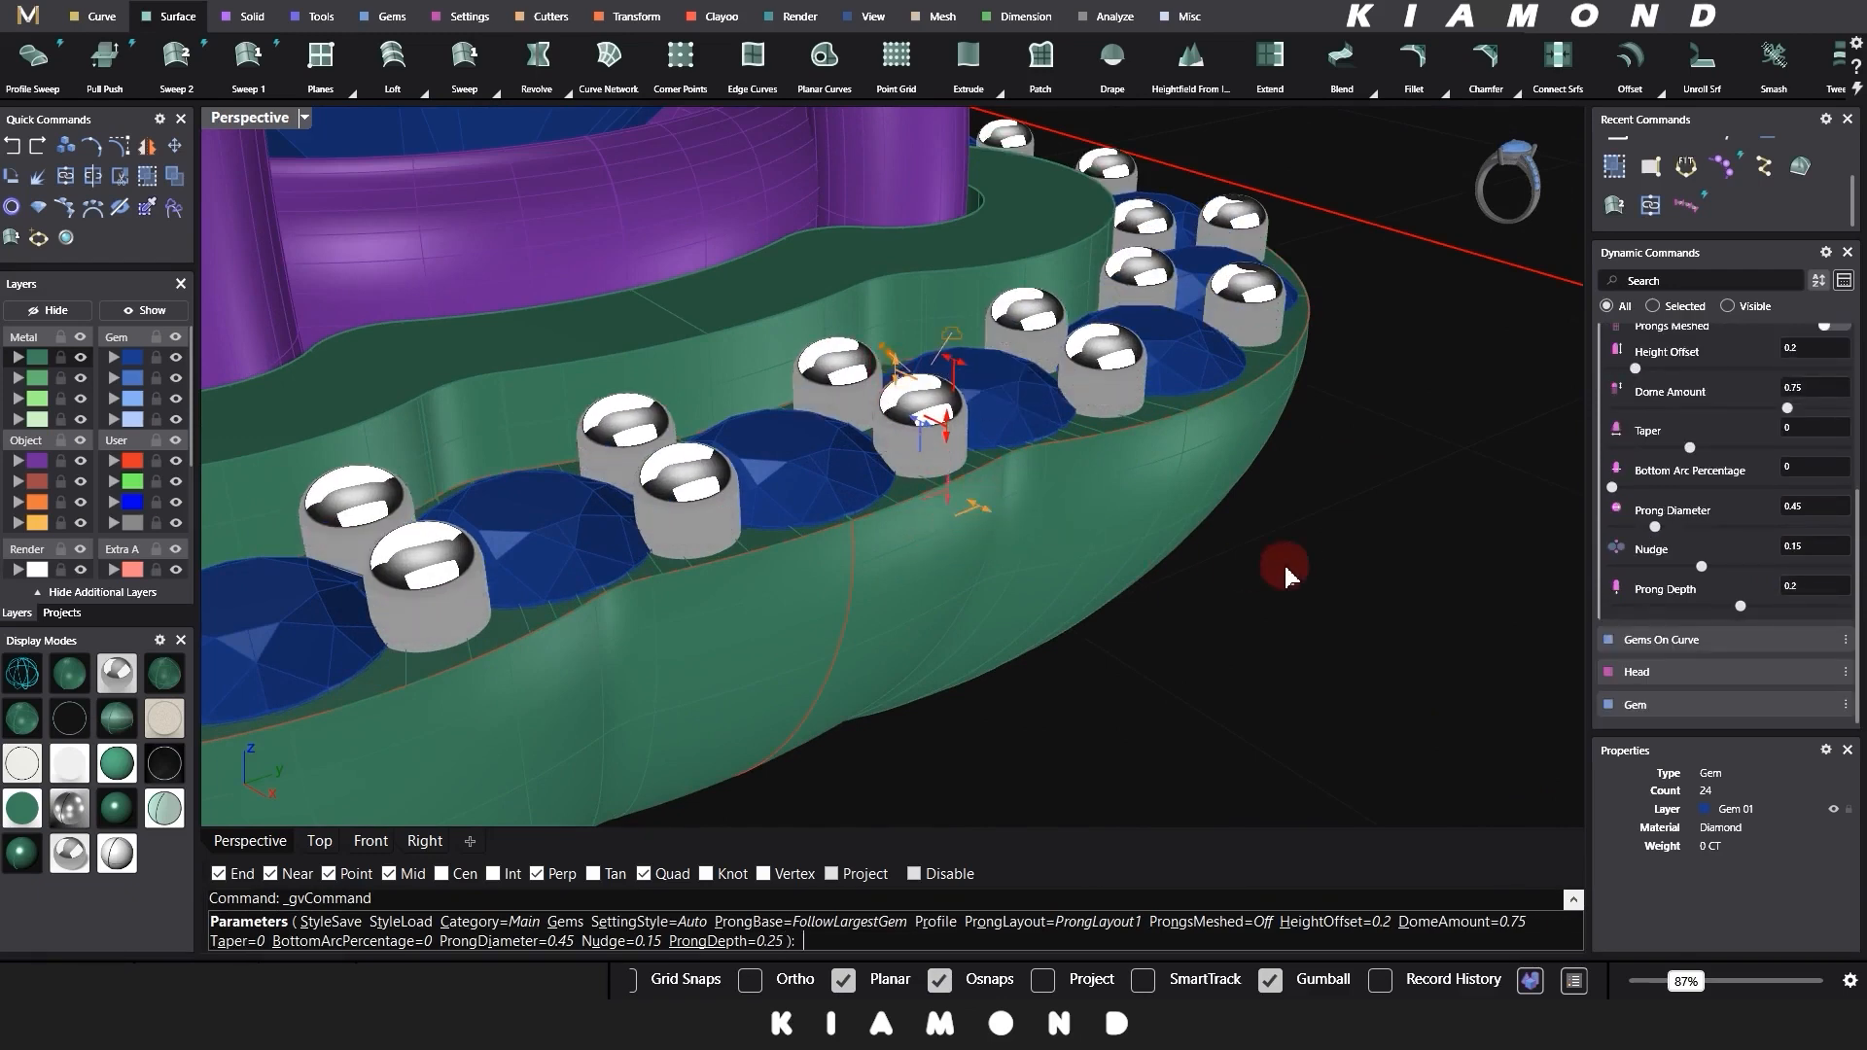
right_click_drag(1284, 567, 1227, 667)
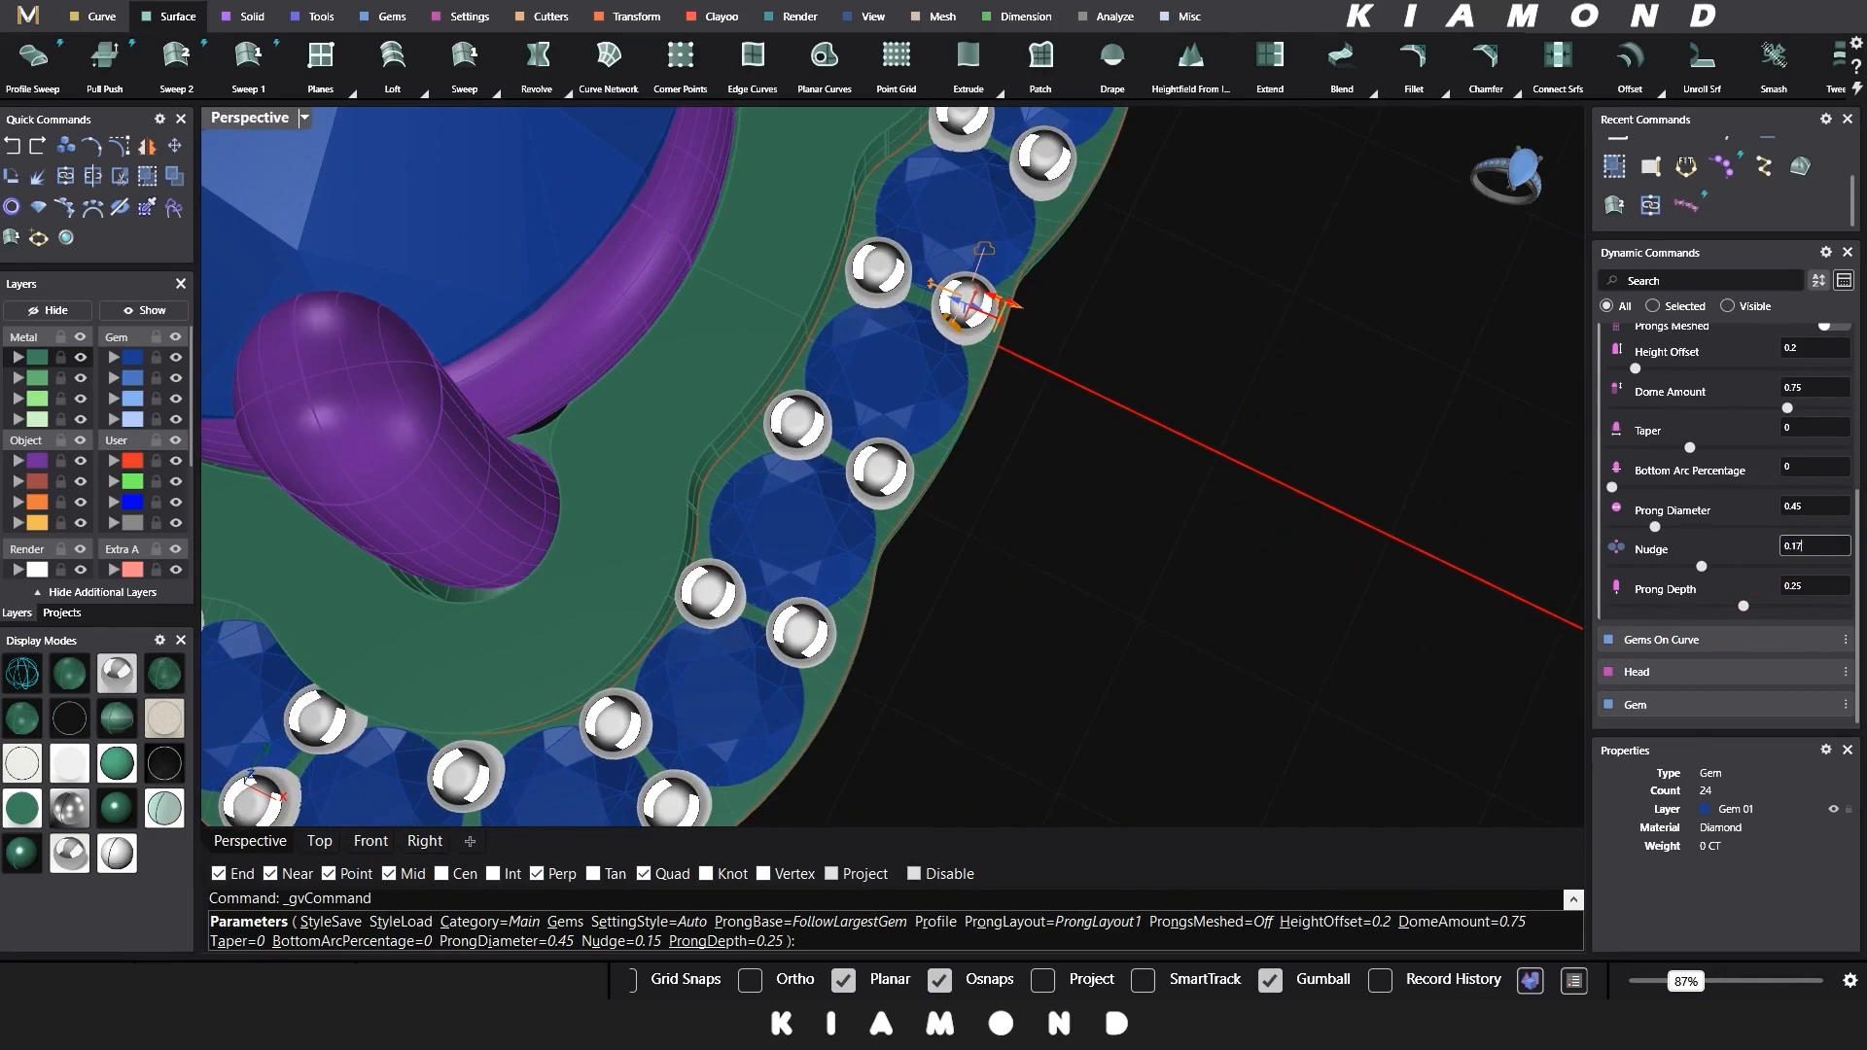
key("Return")
right_click(1157, 551)
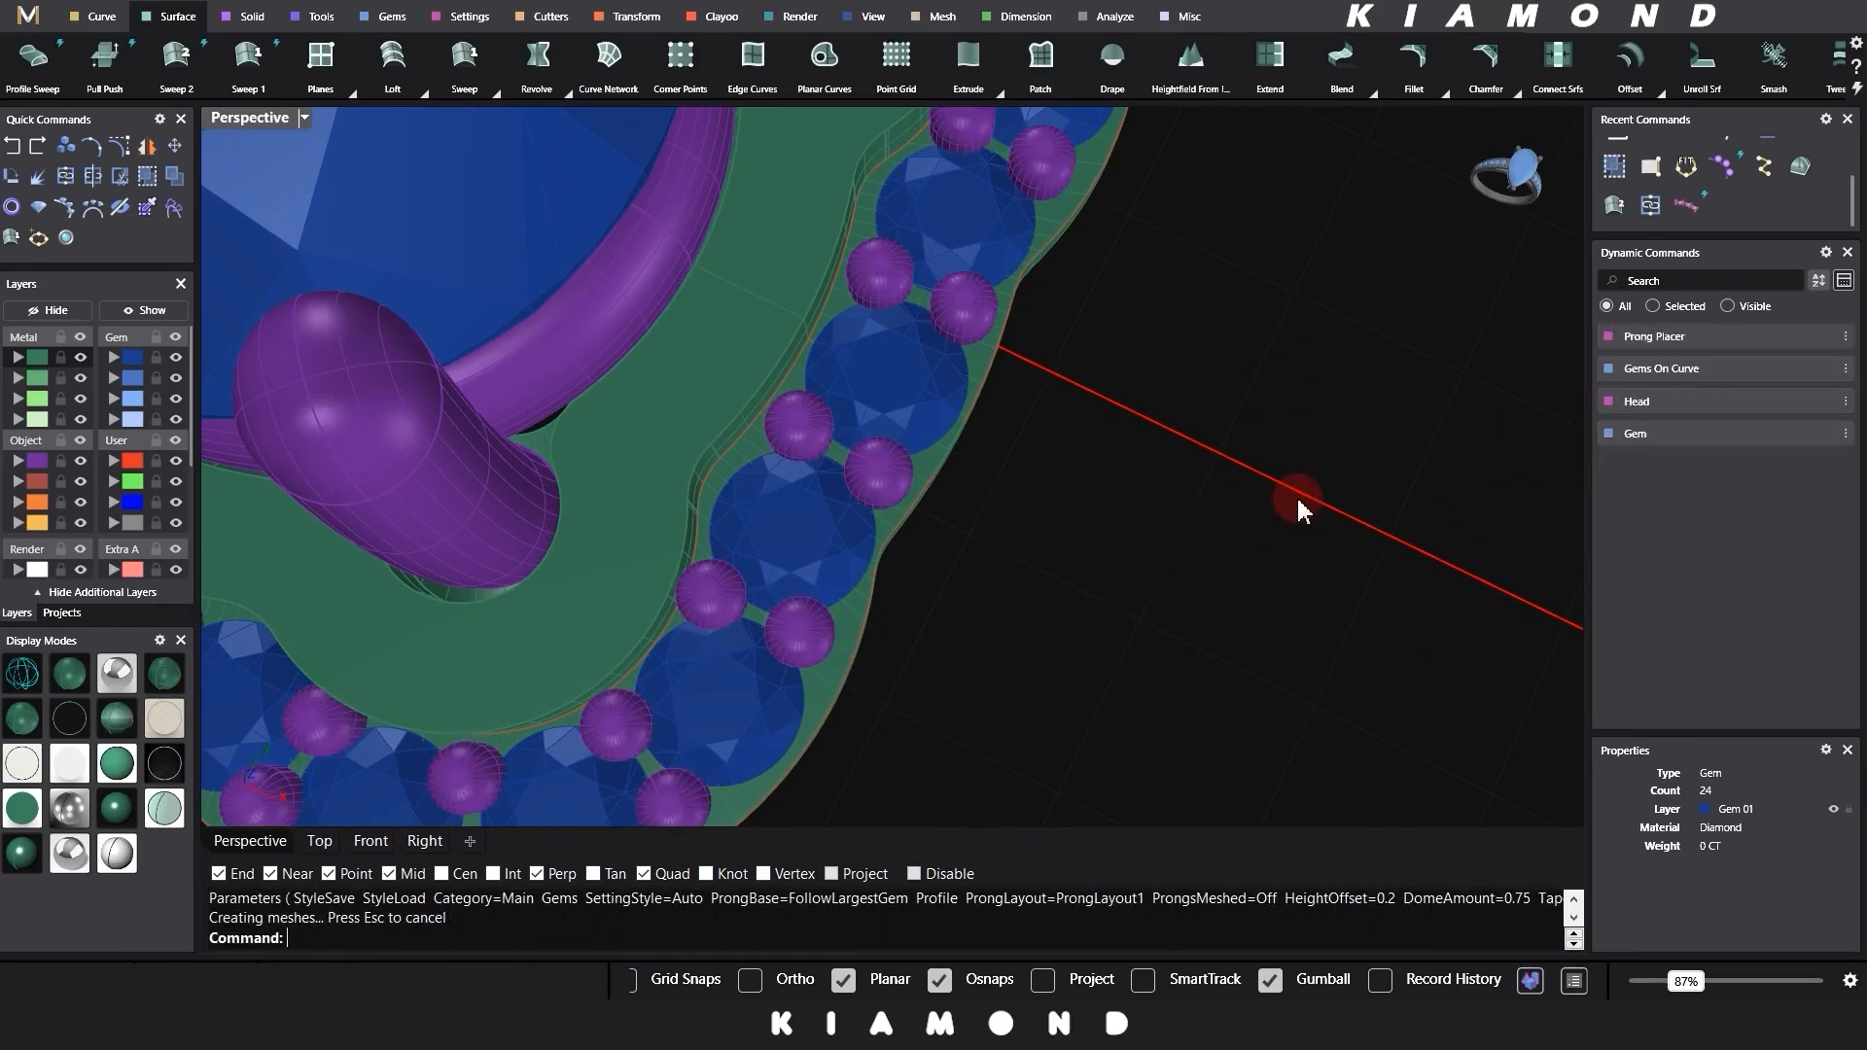
Step: Select the whole model and turn off the display of surface isocurves in the object properties
mouse_move(1300, 507)
right_mouse_down()
mouse_move(1180, 533)
mouse_move(1075, 421)
mouse_move(1166, 312)
mouse_move(1084, 537)
mouse_move(950, 529)
mouse_move(992, 583)
mouse_move(1047, 454)
mouse_move(1076, 580)
right_mouse_up()
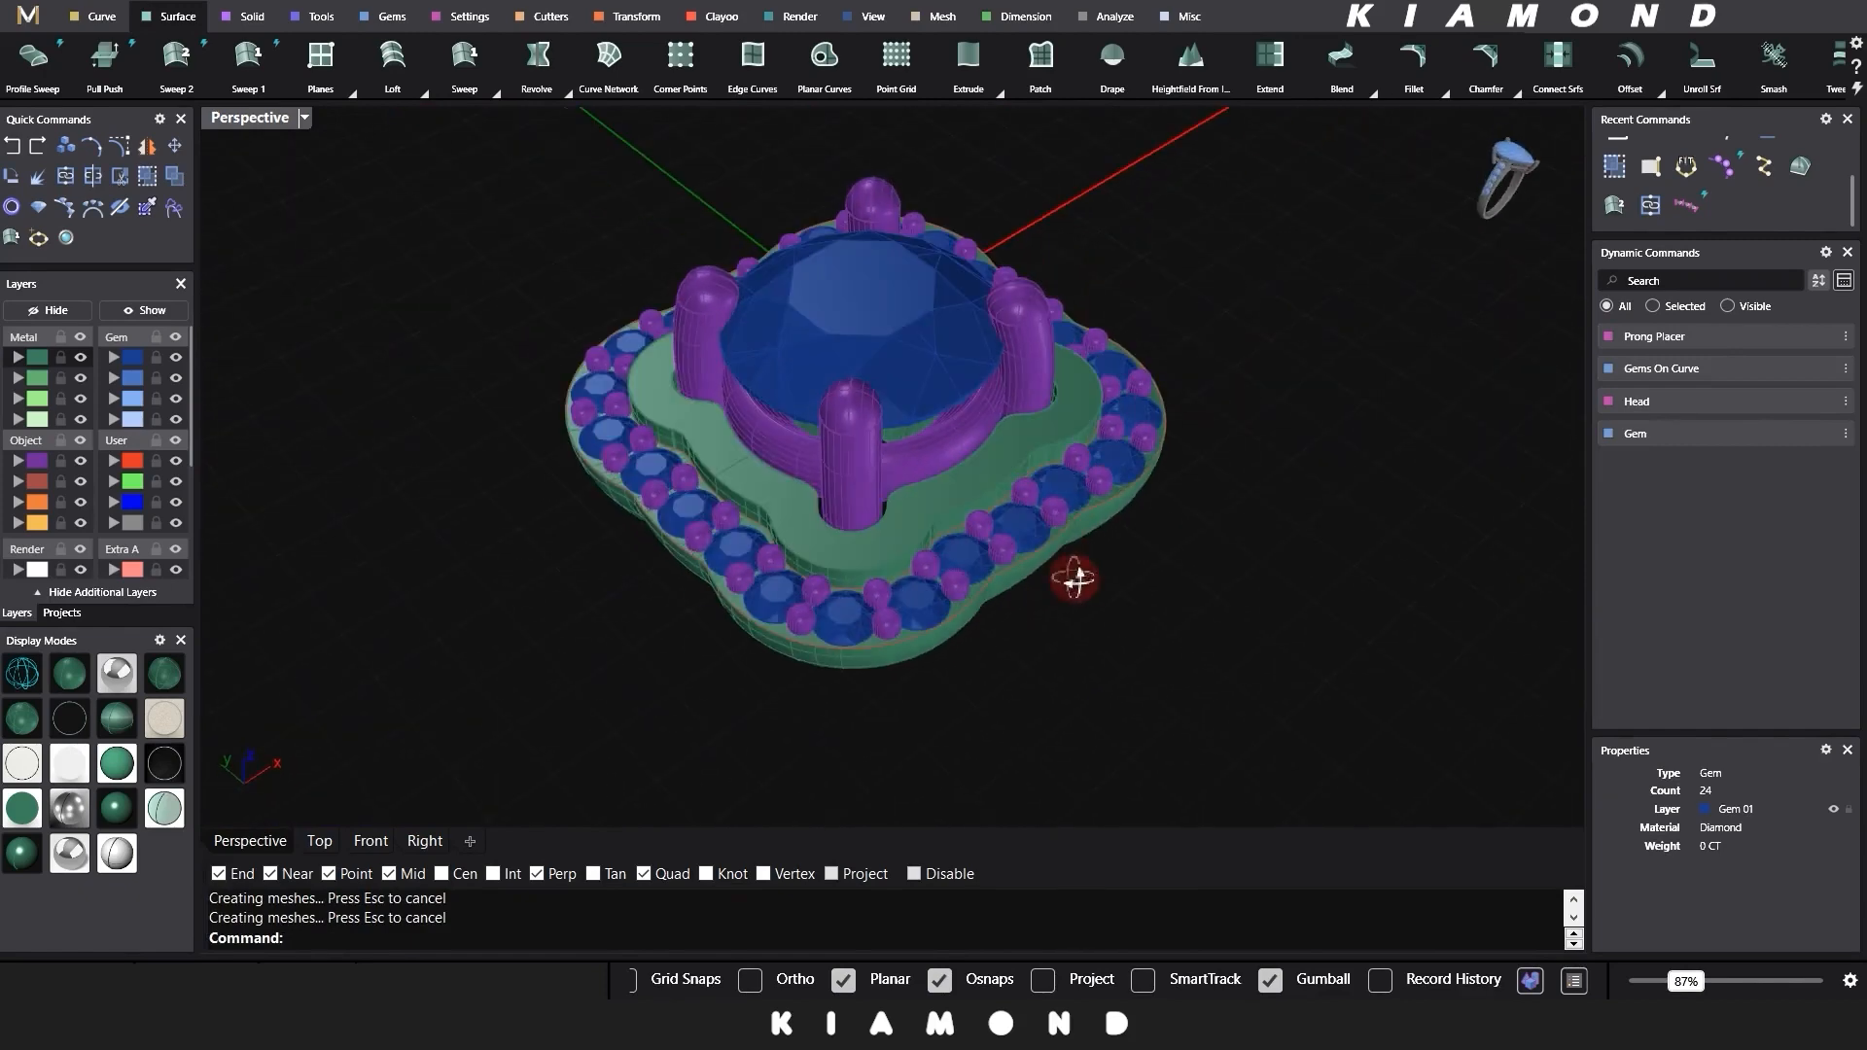
right_click_drag(755, 551, 834, 615, "ctrl")
left_click(843, 621)
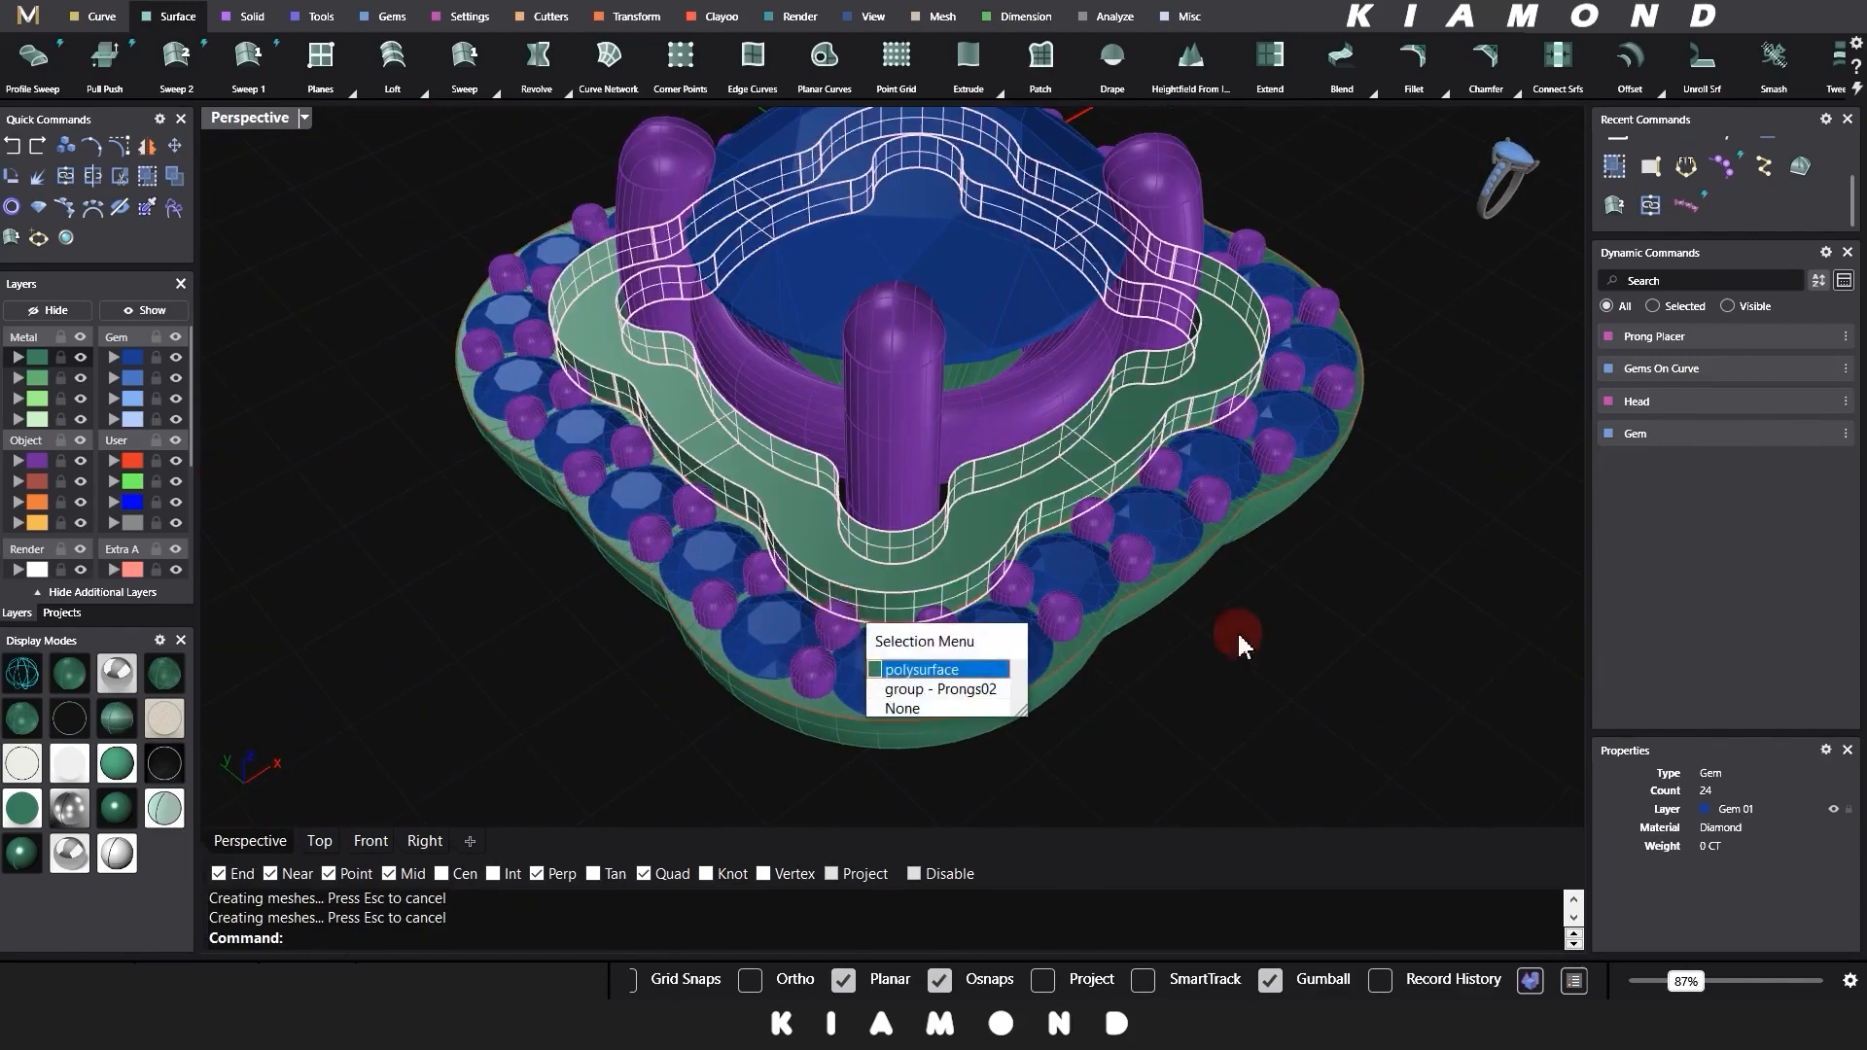
scroll(1042, 596, "down", 5)
left_click_drag(1200, 680, 817, 336)
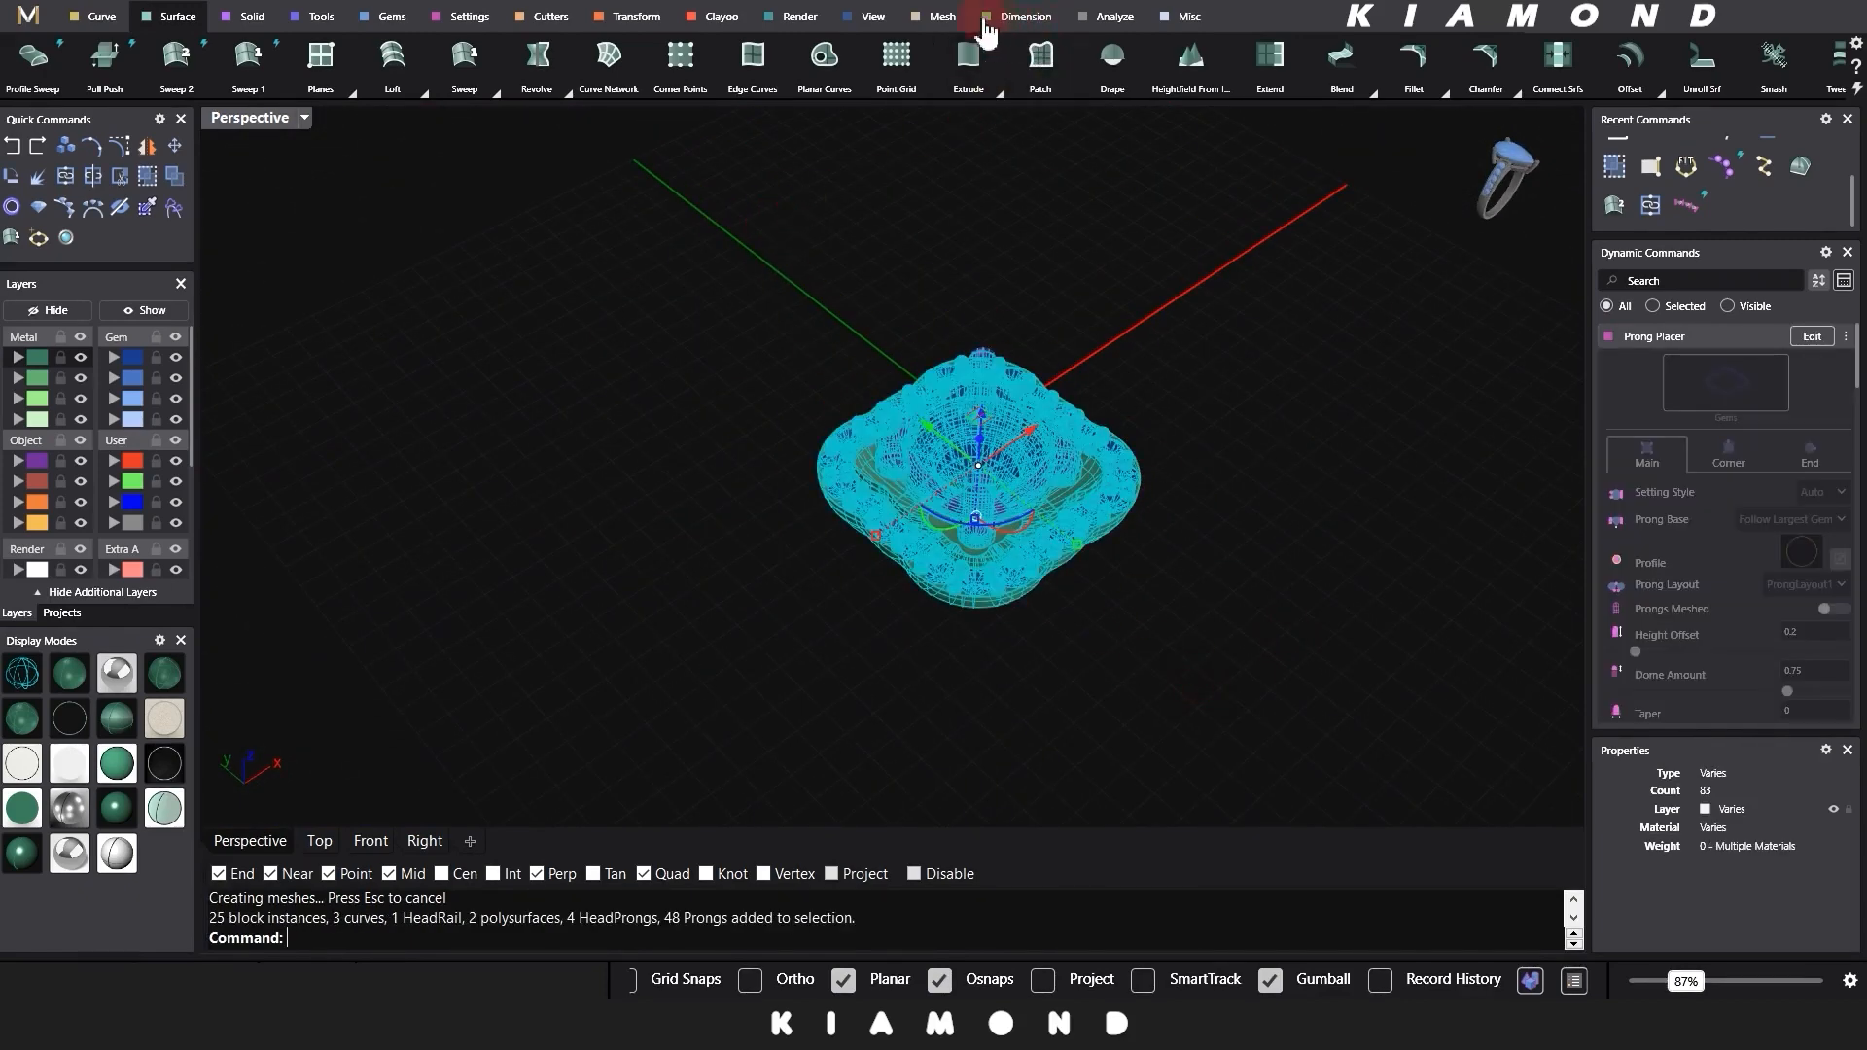
left_click(854, 21)
left_click(1480, 71)
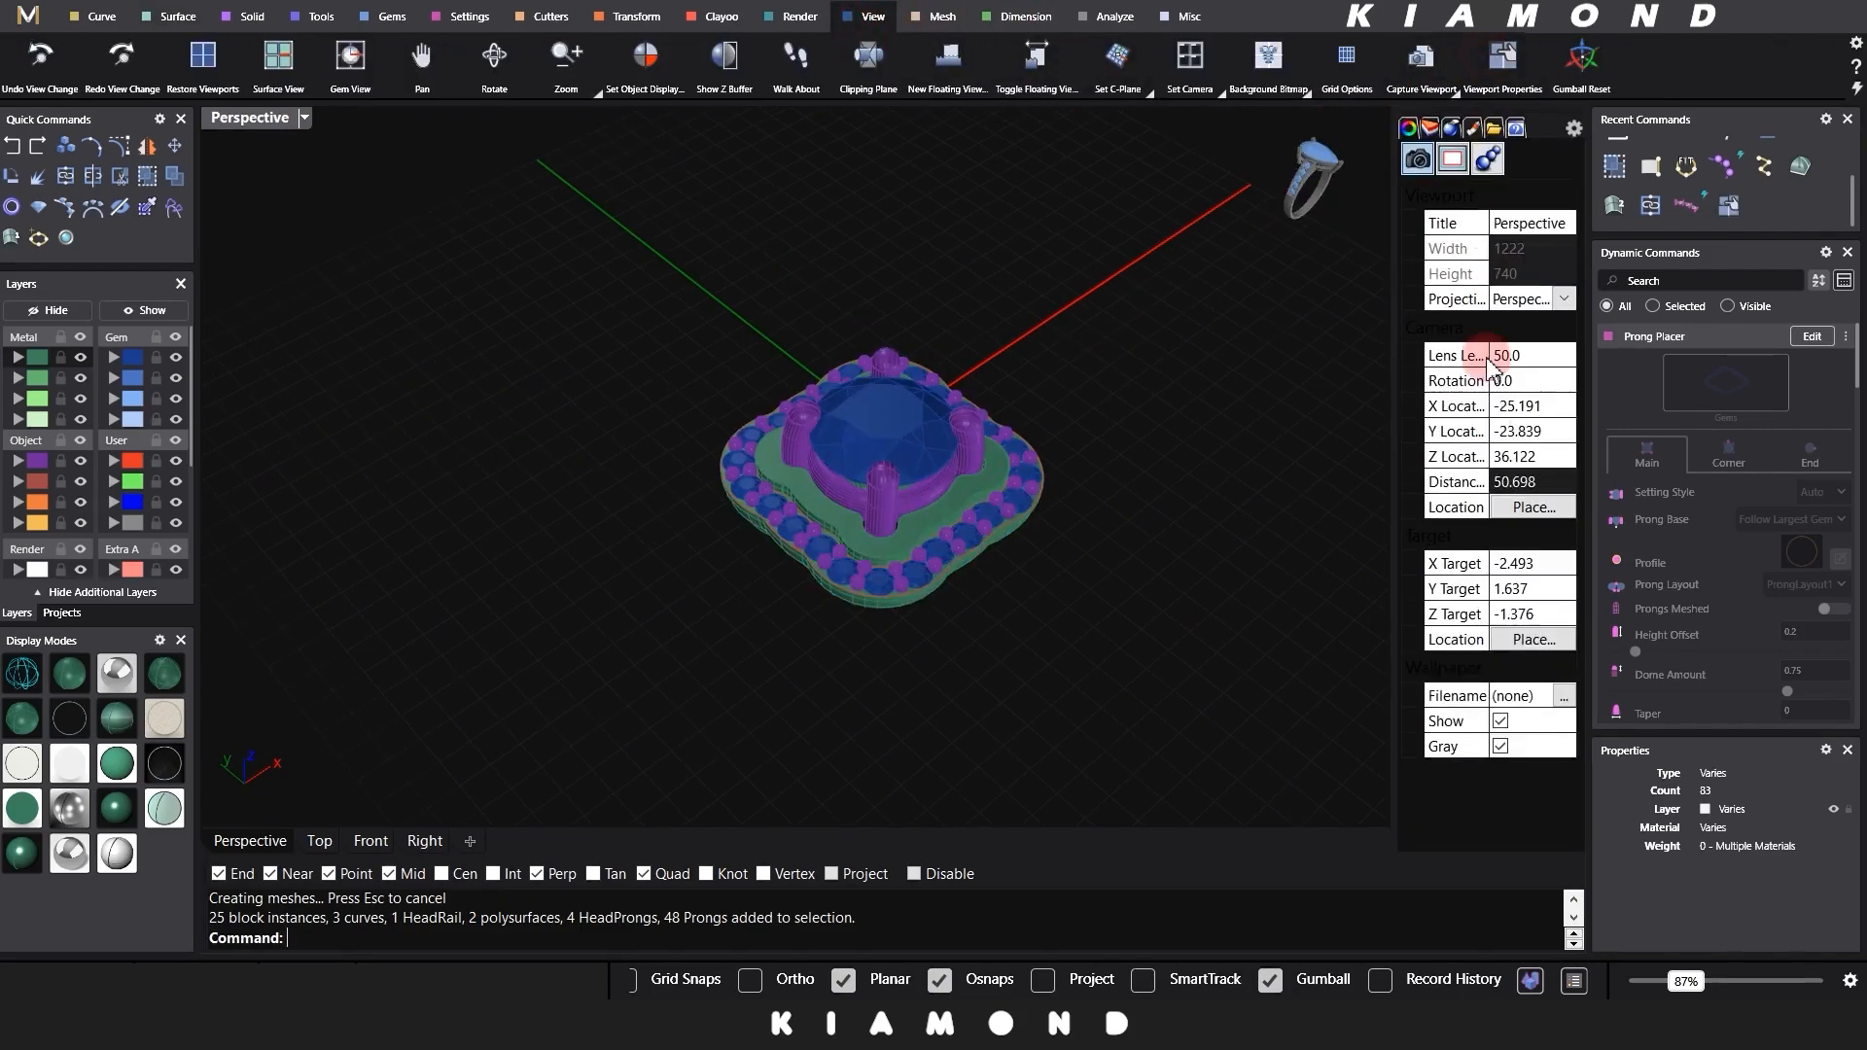
mouse_move(1127, 671)
left_mouse_down()
mouse_move(1050, 596)
mouse_move(614, 342)
left_mouse_up()
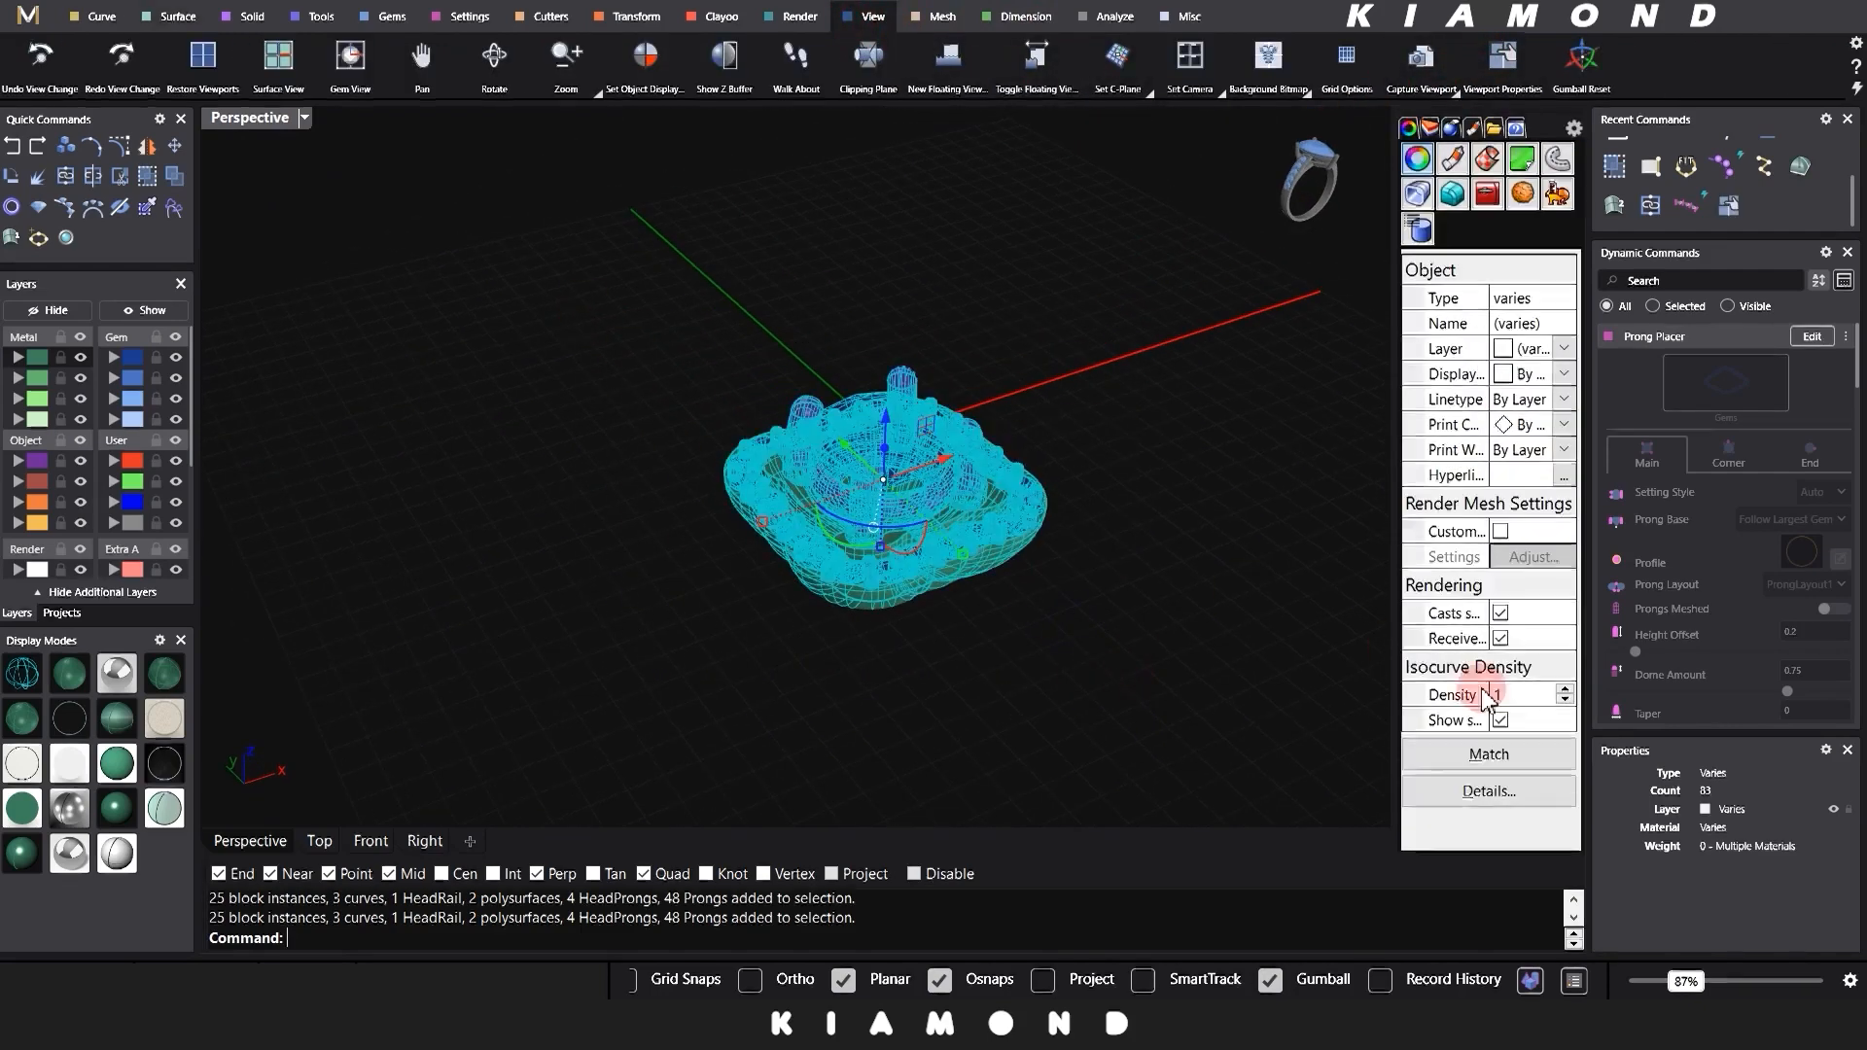
left_click(1500, 719)
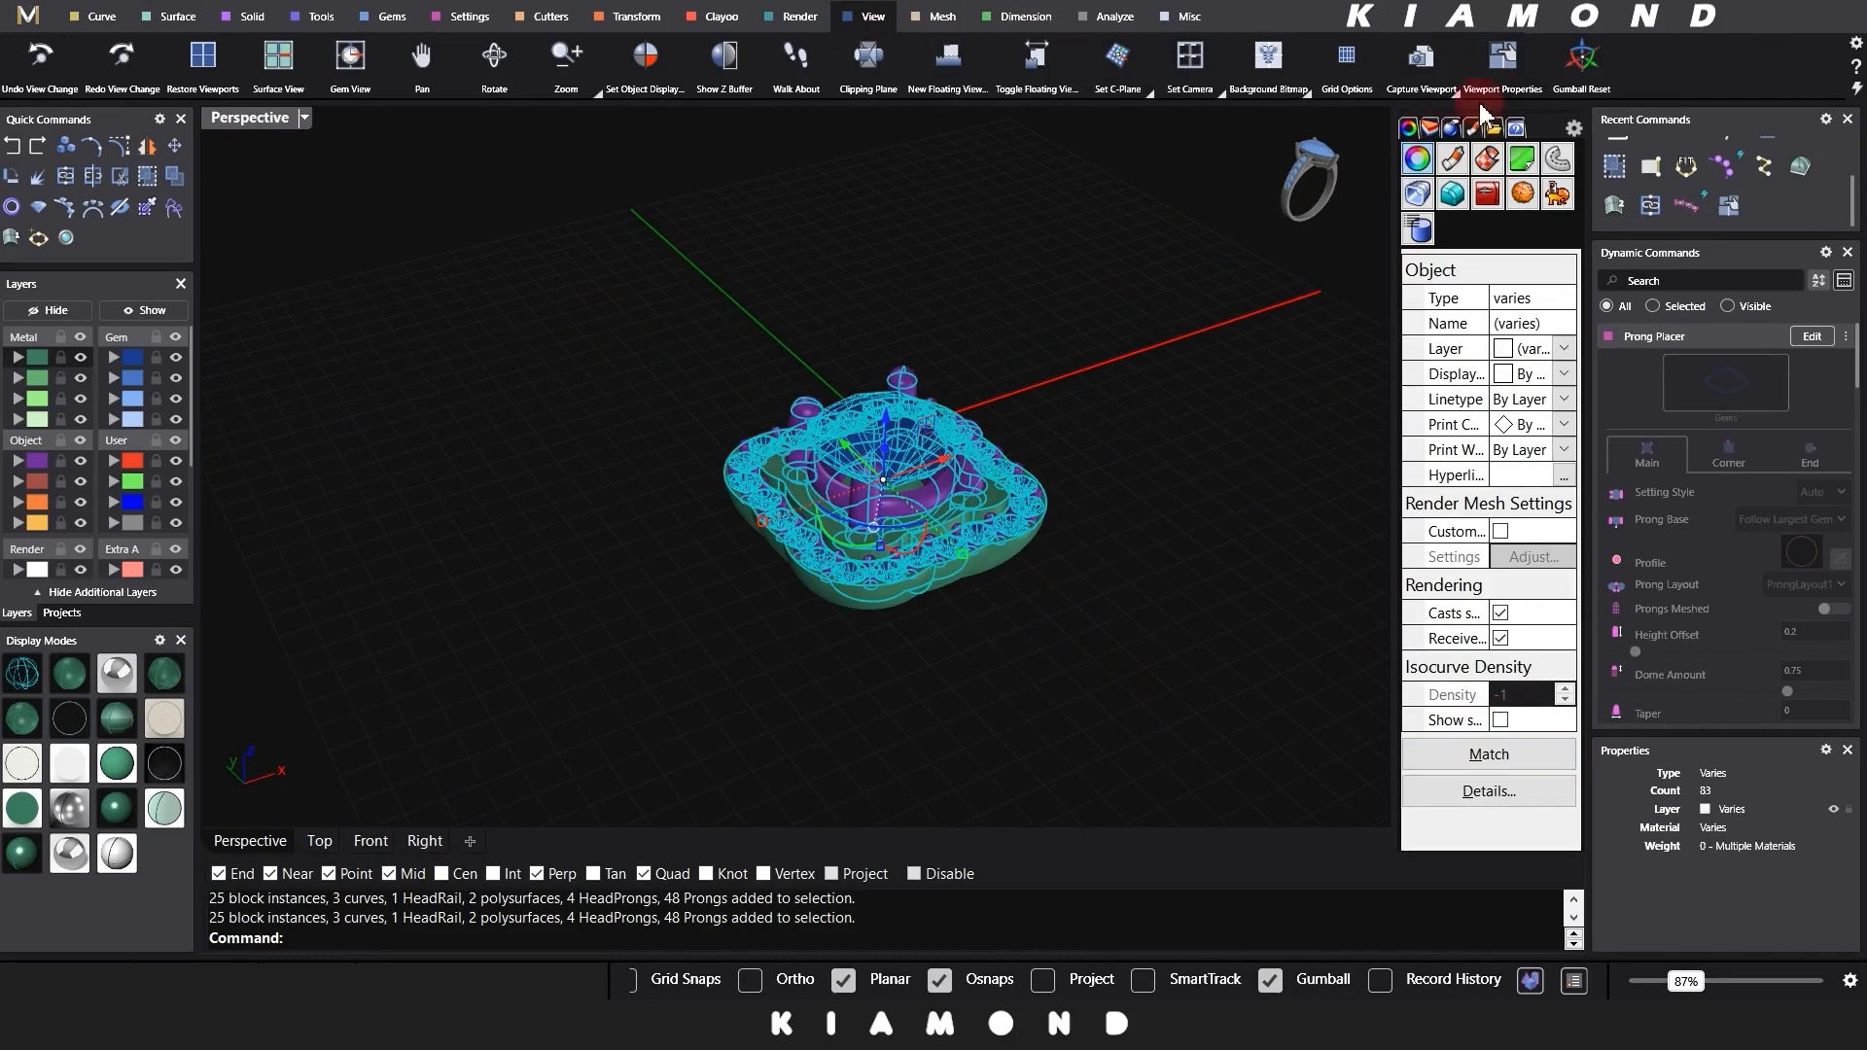
left_click(1567, 257)
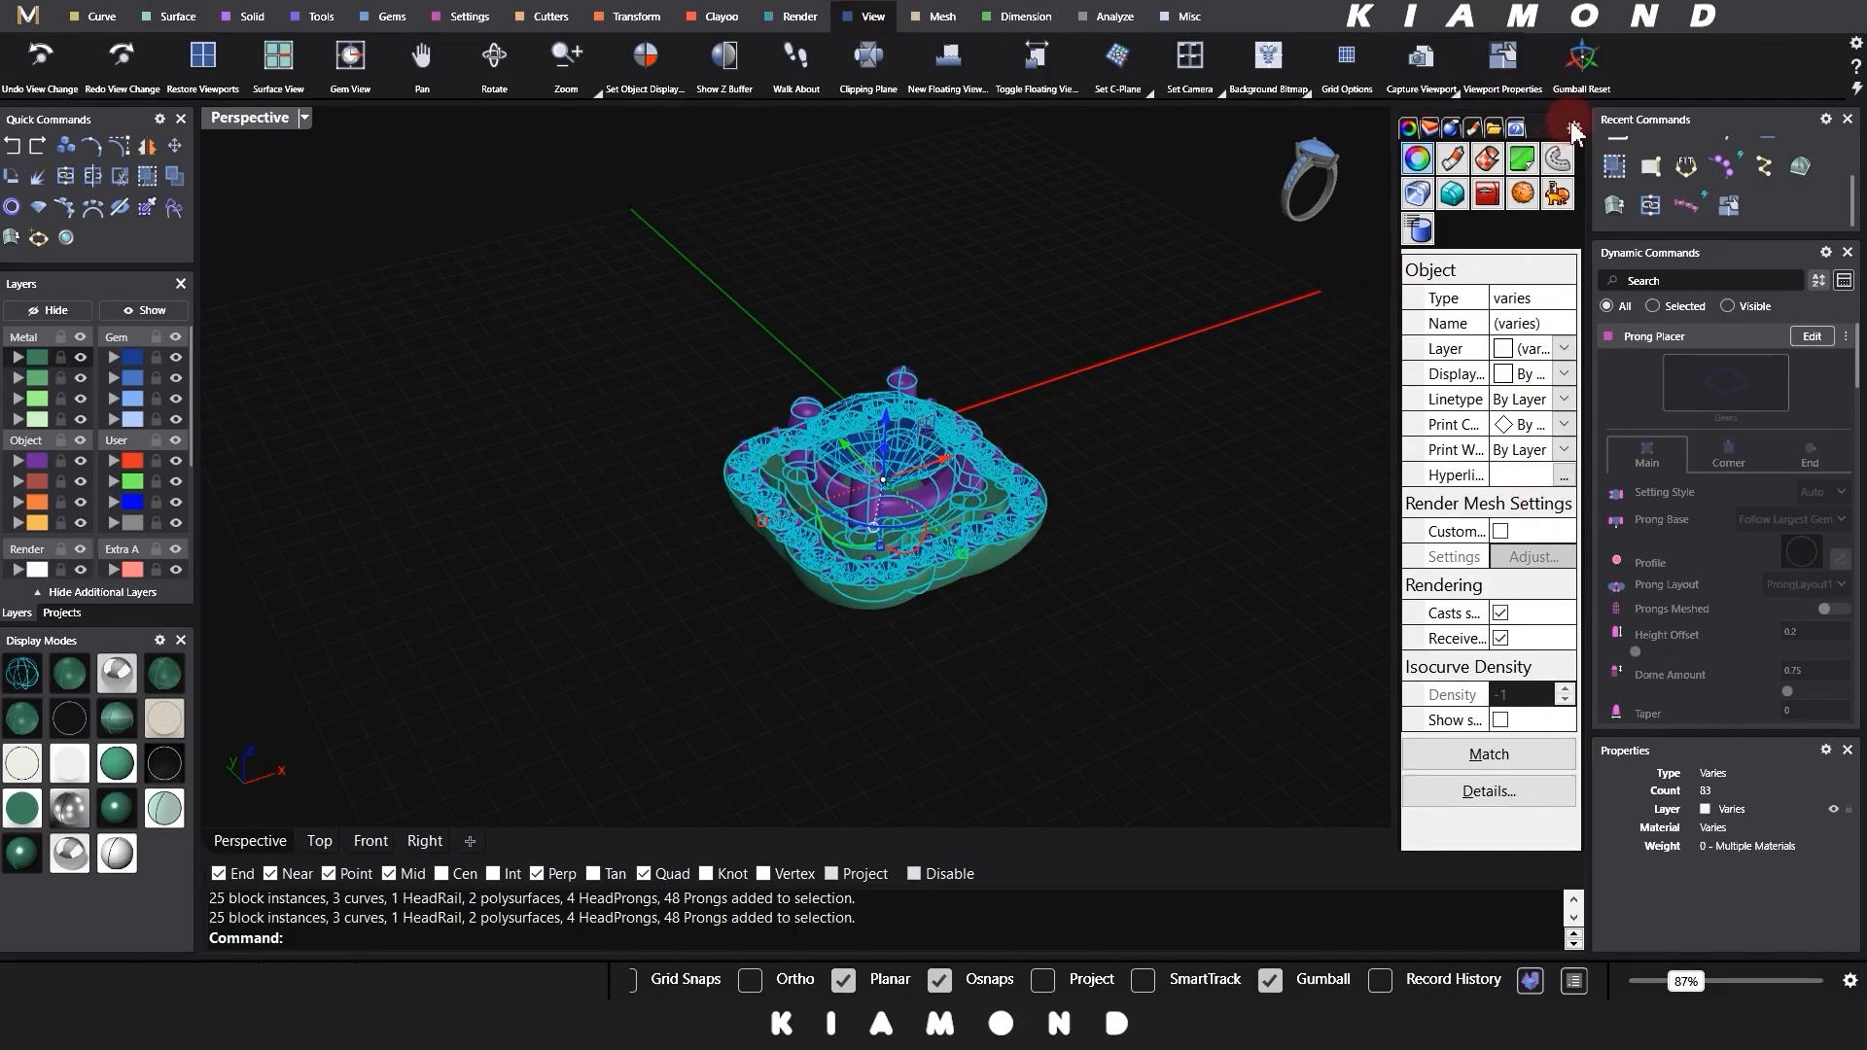
left_click(1658, 984)
left_click(1111, 685)
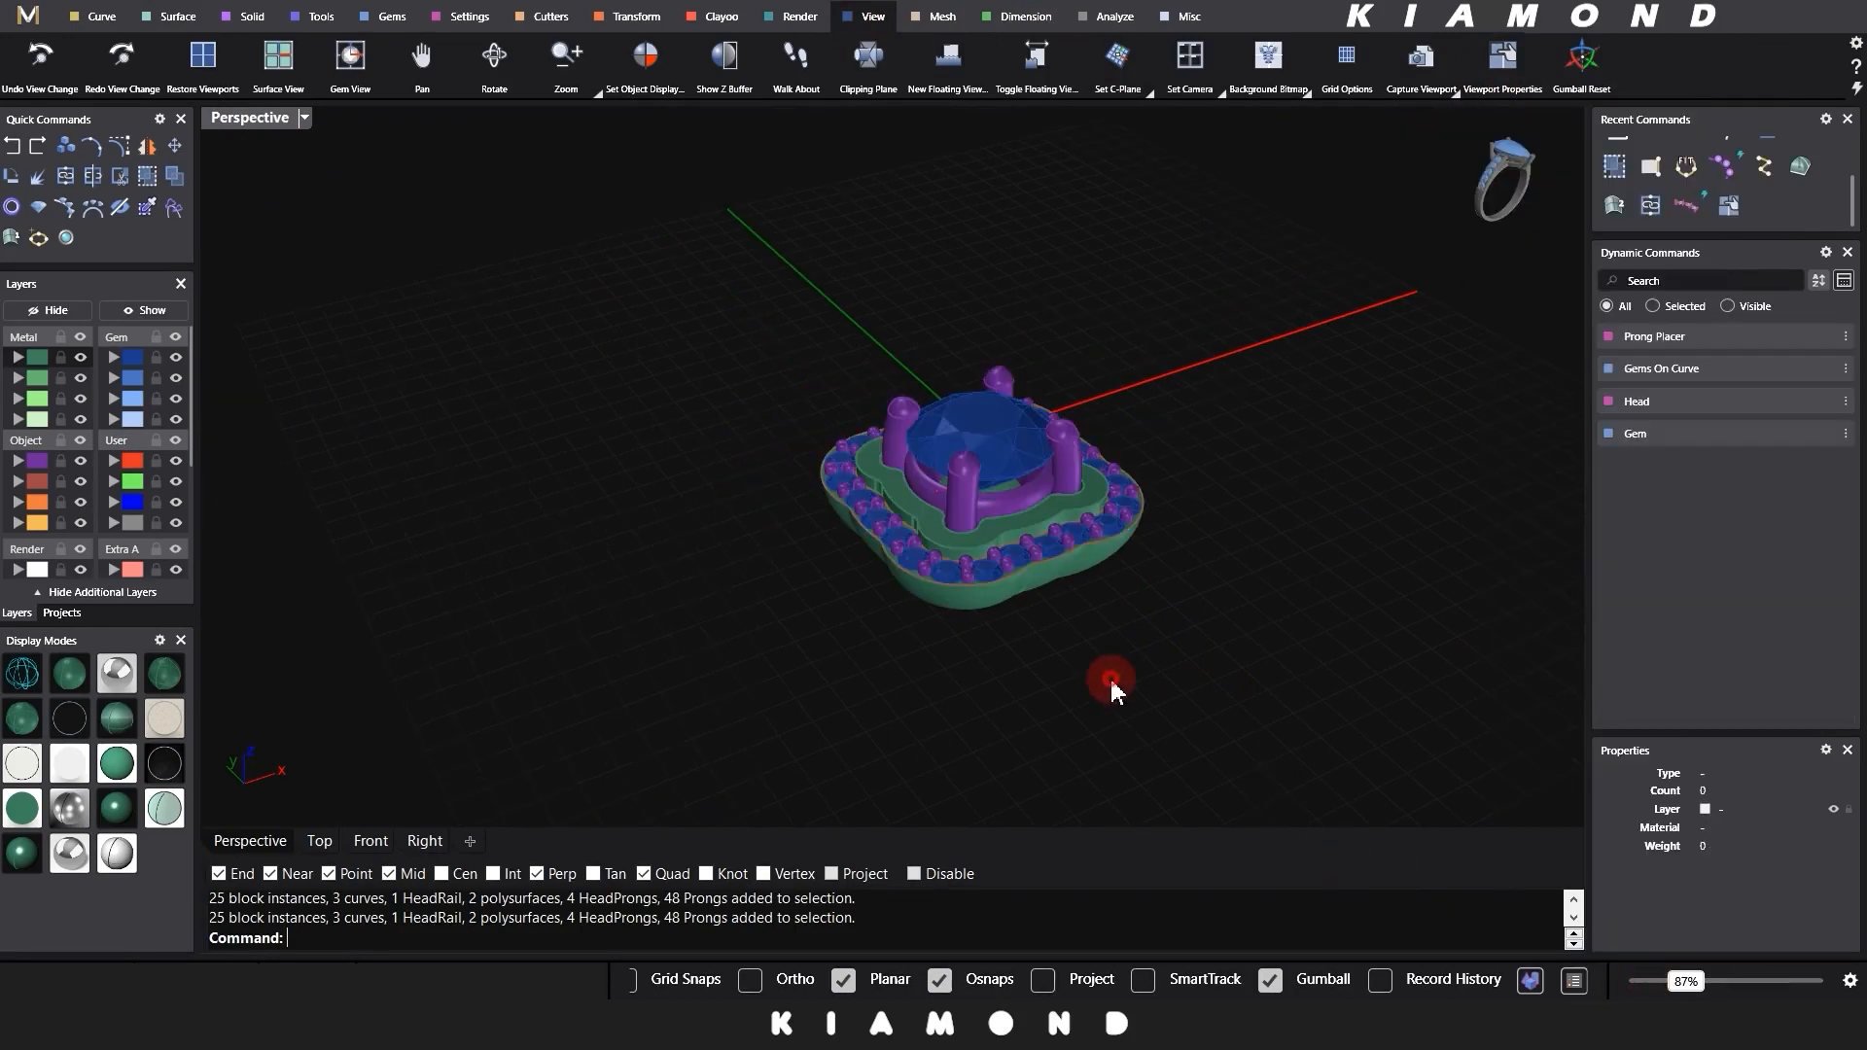
Step: Move the halo prongs, the four head prongs and the head rail to the Metal 01 layer
scroll(979, 596, "up", 5)
left_click(955, 632)
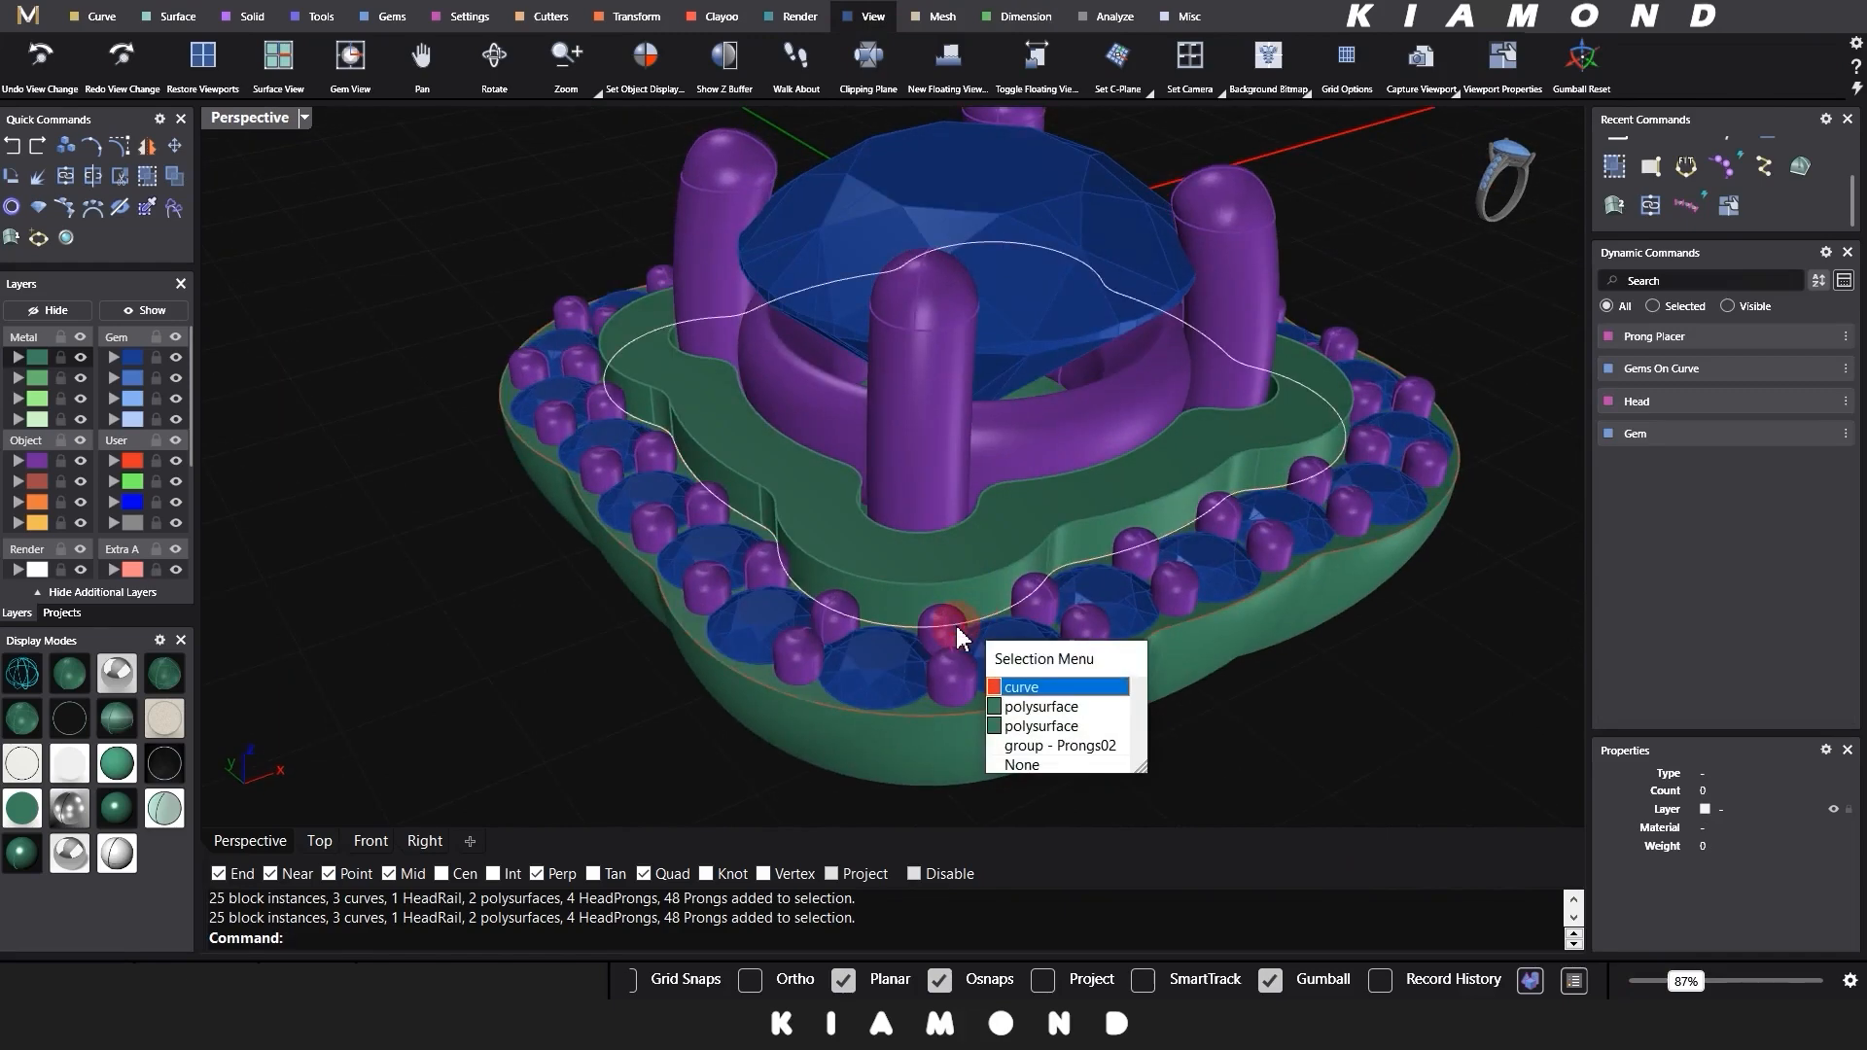
left_click(1013, 747)
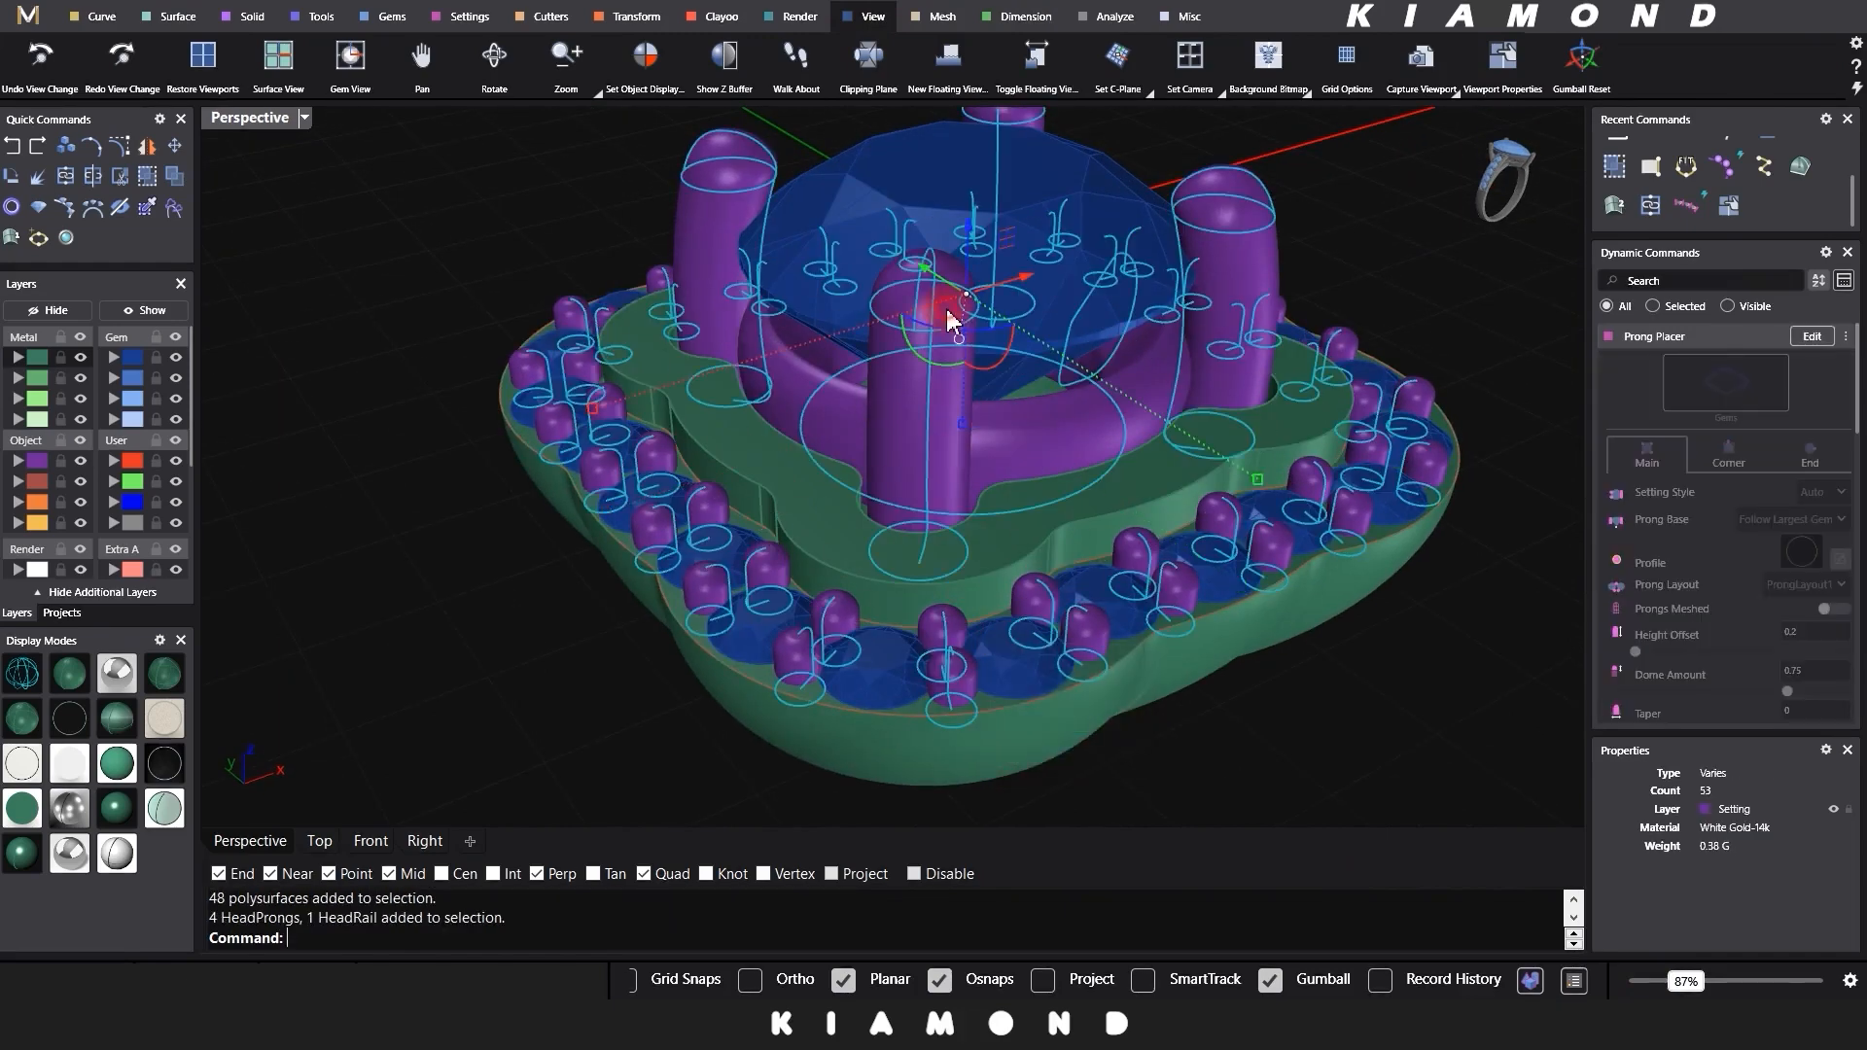
left_click(43, 360)
key("Escape")
right_click_drag(320, 545, 967, 646)
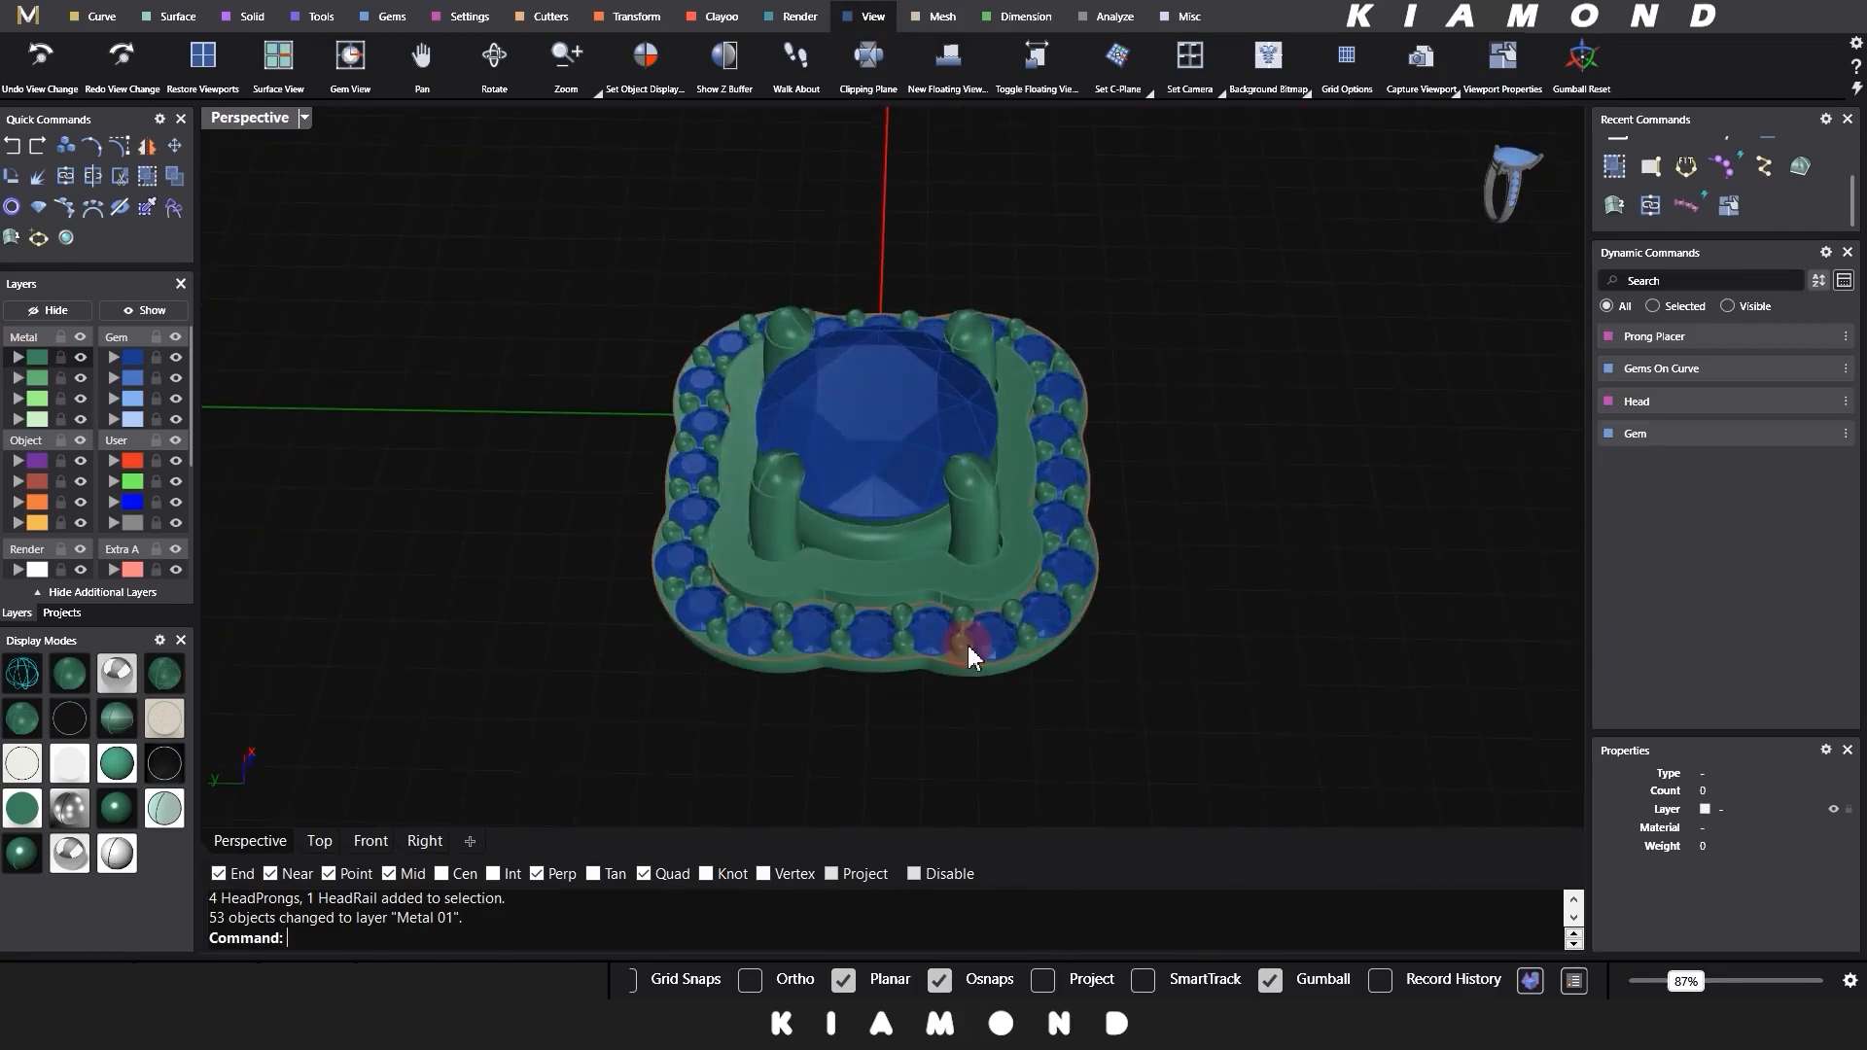
Step: Extract a V-direction isocurve at the front corner of the gallery's outer surface and put it on the User 02 layer
scroll(967, 641, "up", 5)
scroll(919, 671, "up", 2)
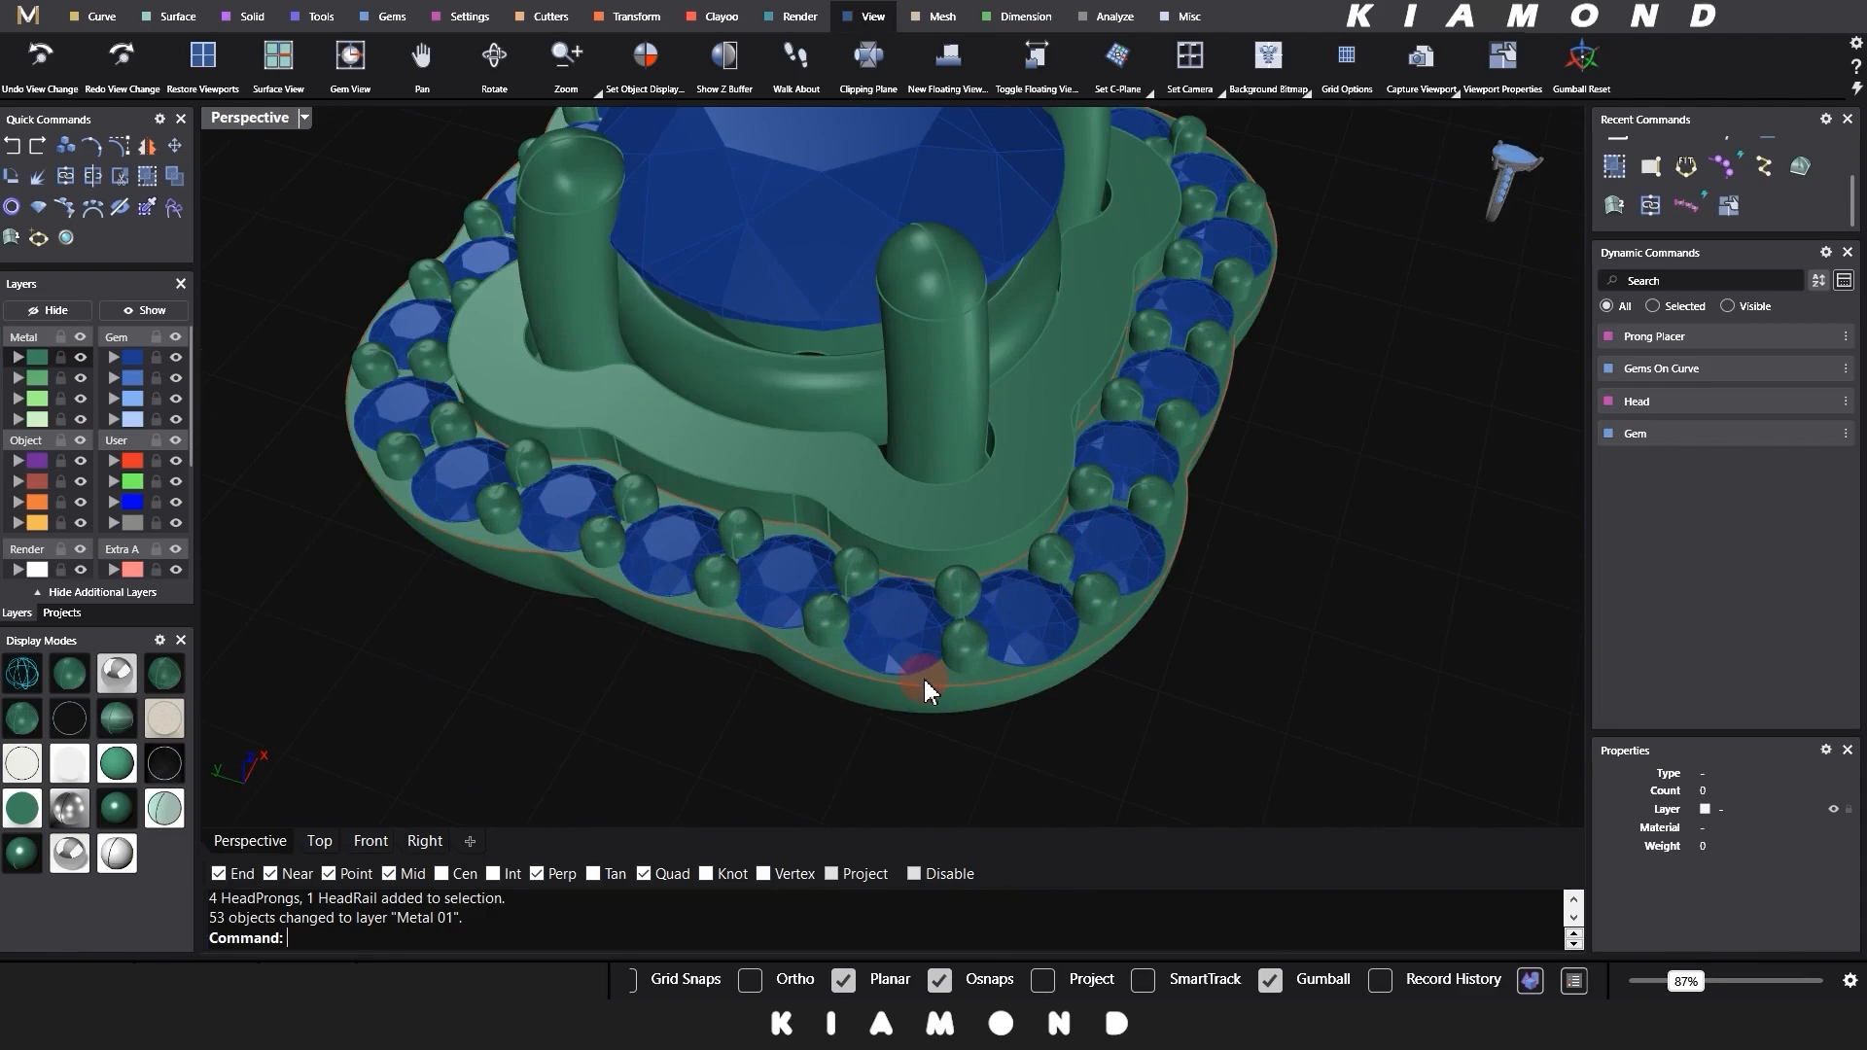
right_click_drag(907, 653, 799, 544)
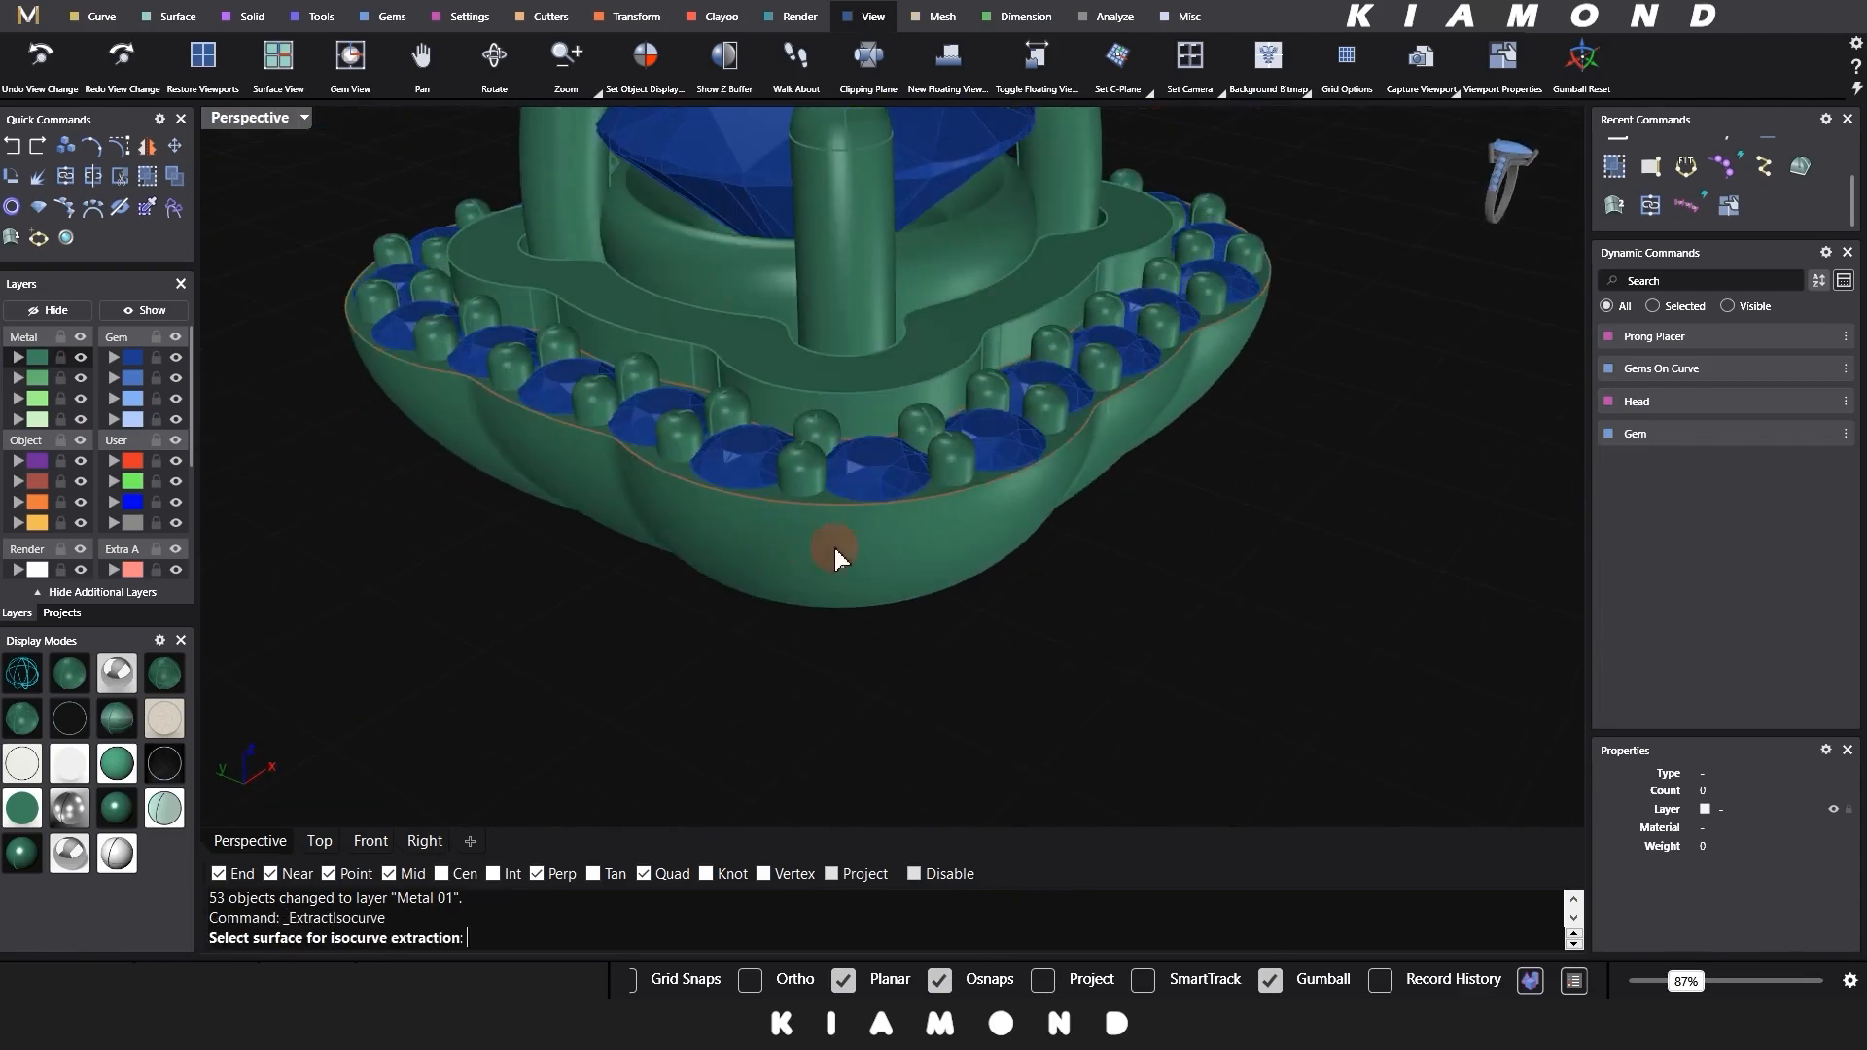
left_click(835, 550)
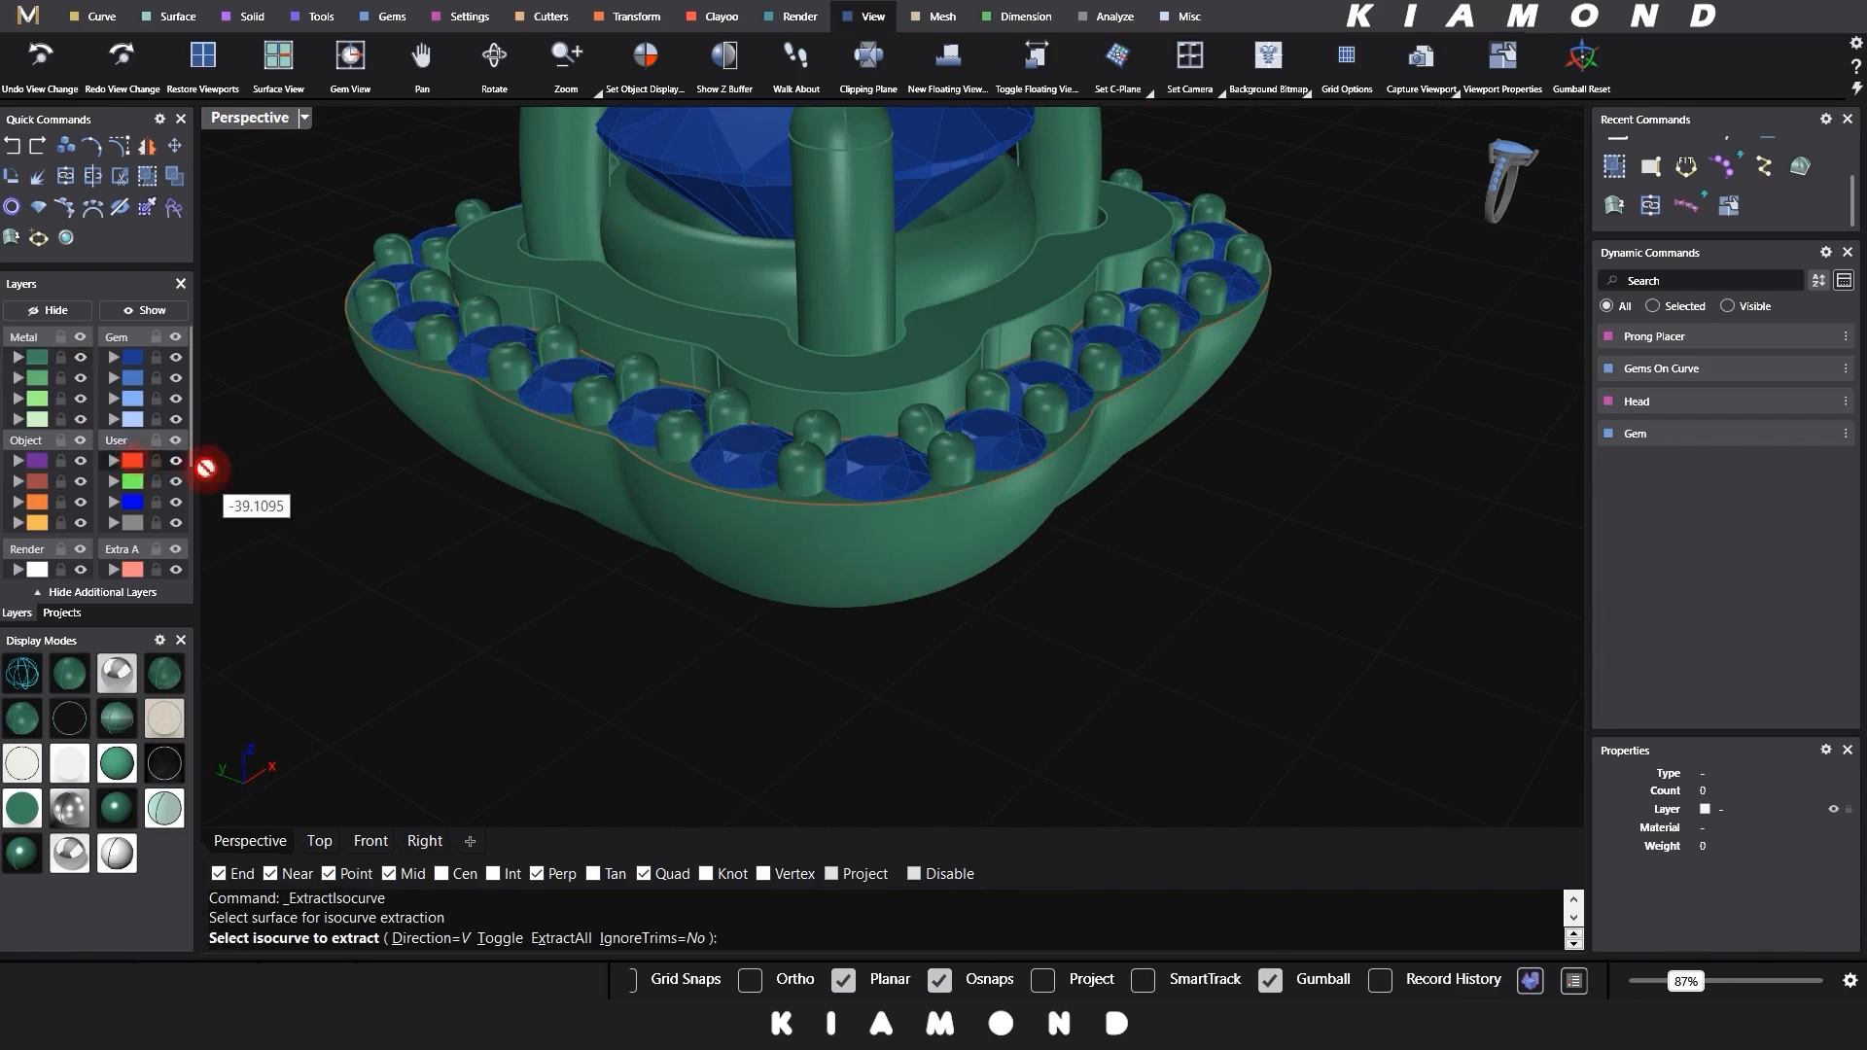
left_click(881, 505)
key("Return")
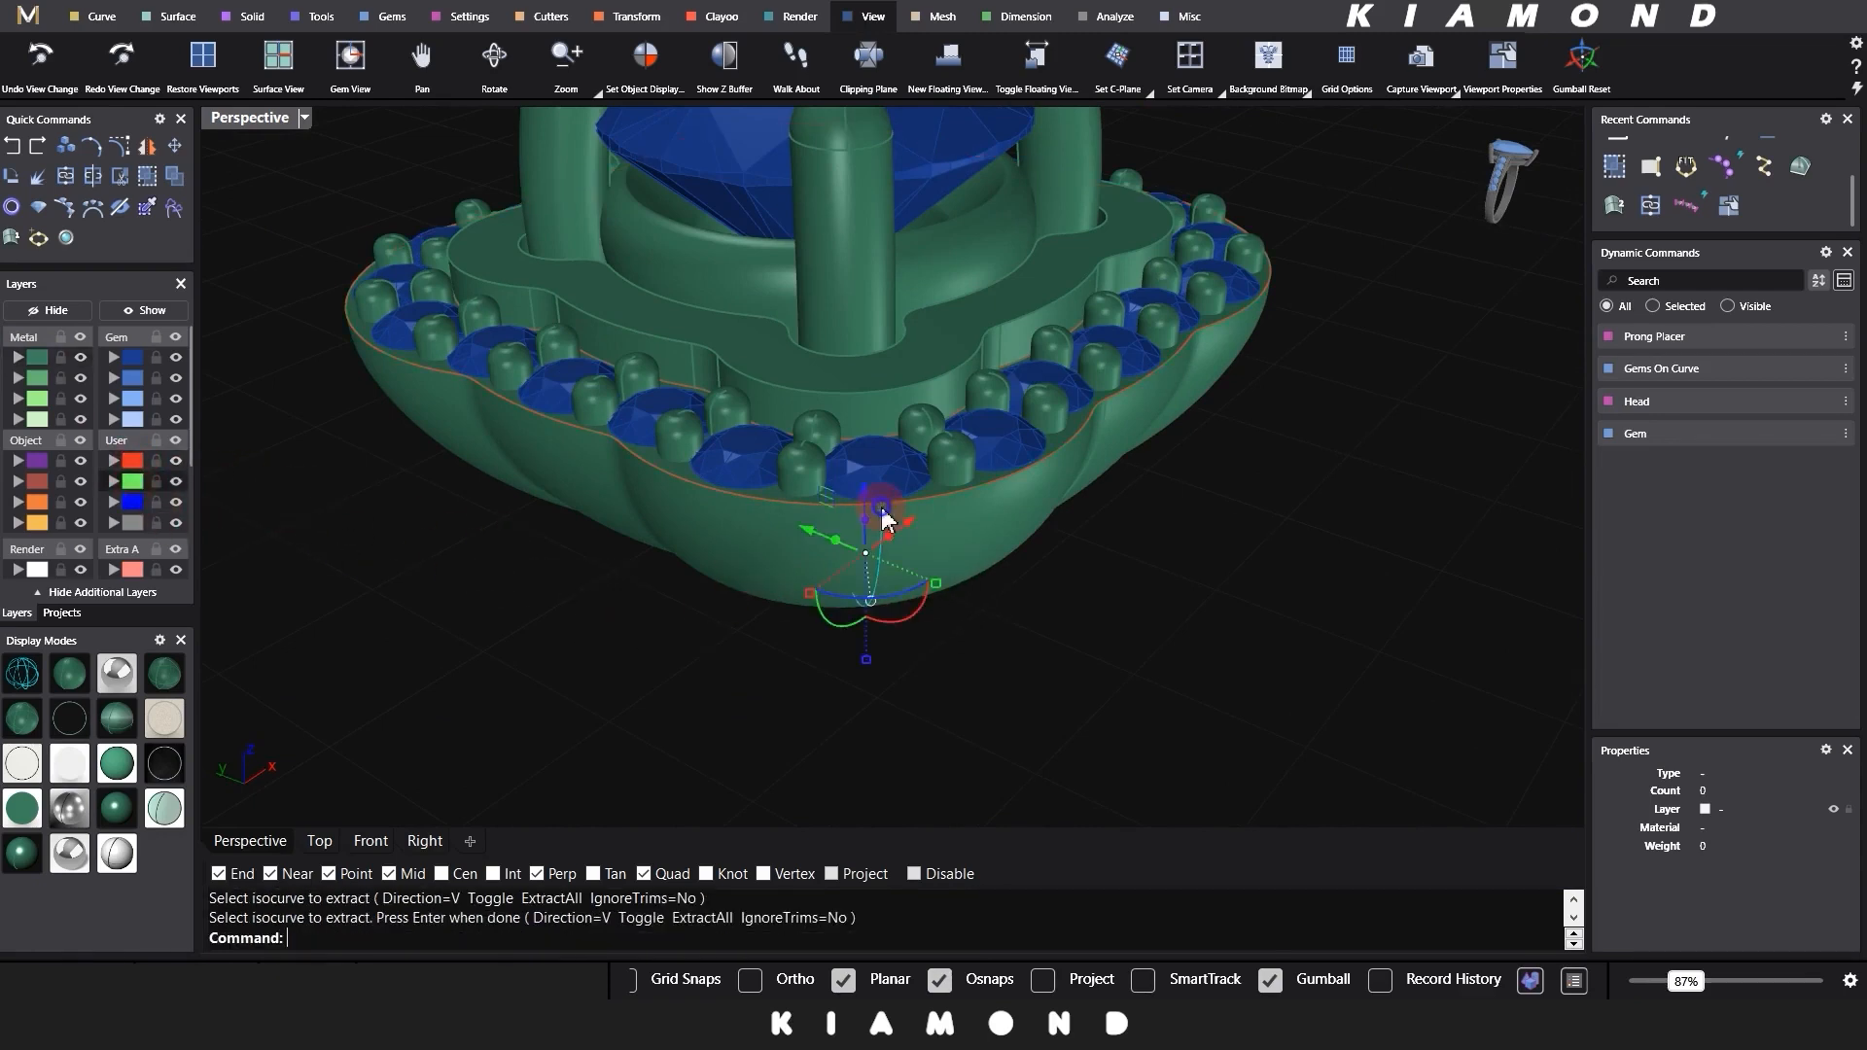
right_click_drag(888, 521, 1139, 633)
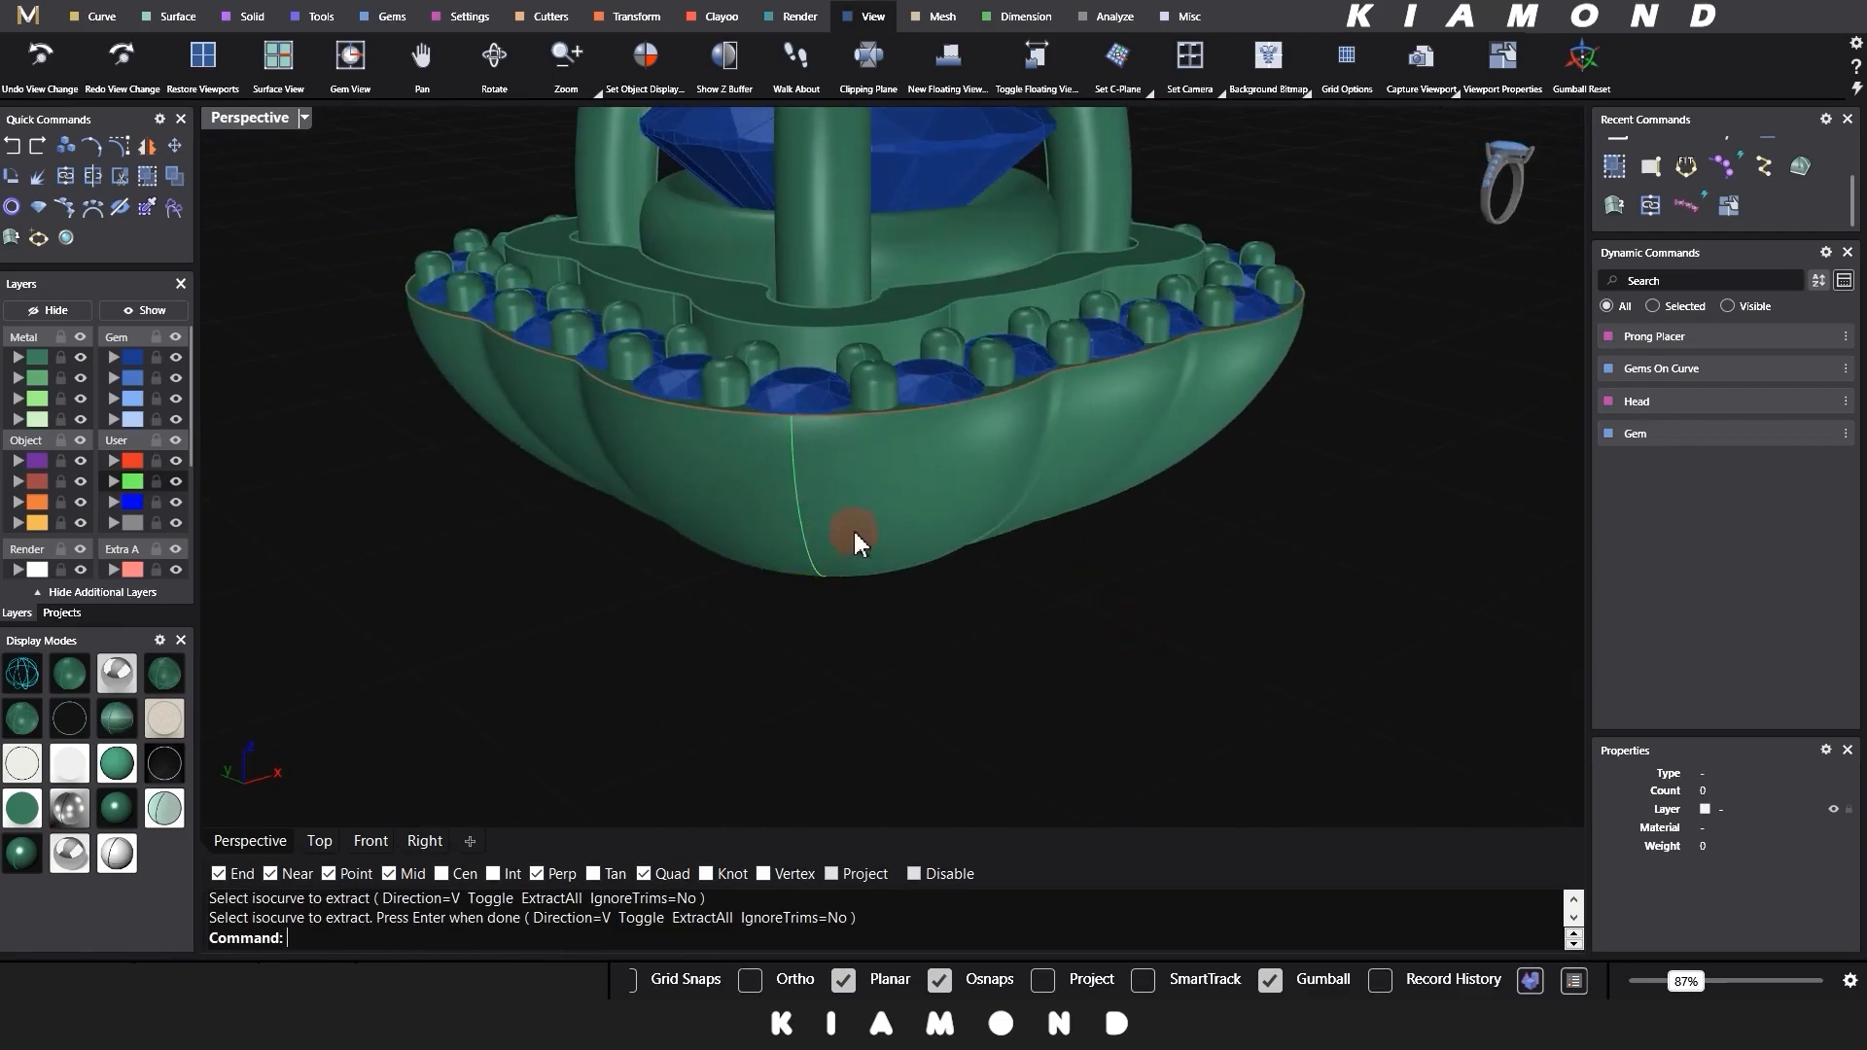
Step: Offset the corner isocurve on the gallery's outer surface by 0.6 to both sides
scroll(854, 542, "up", 5)
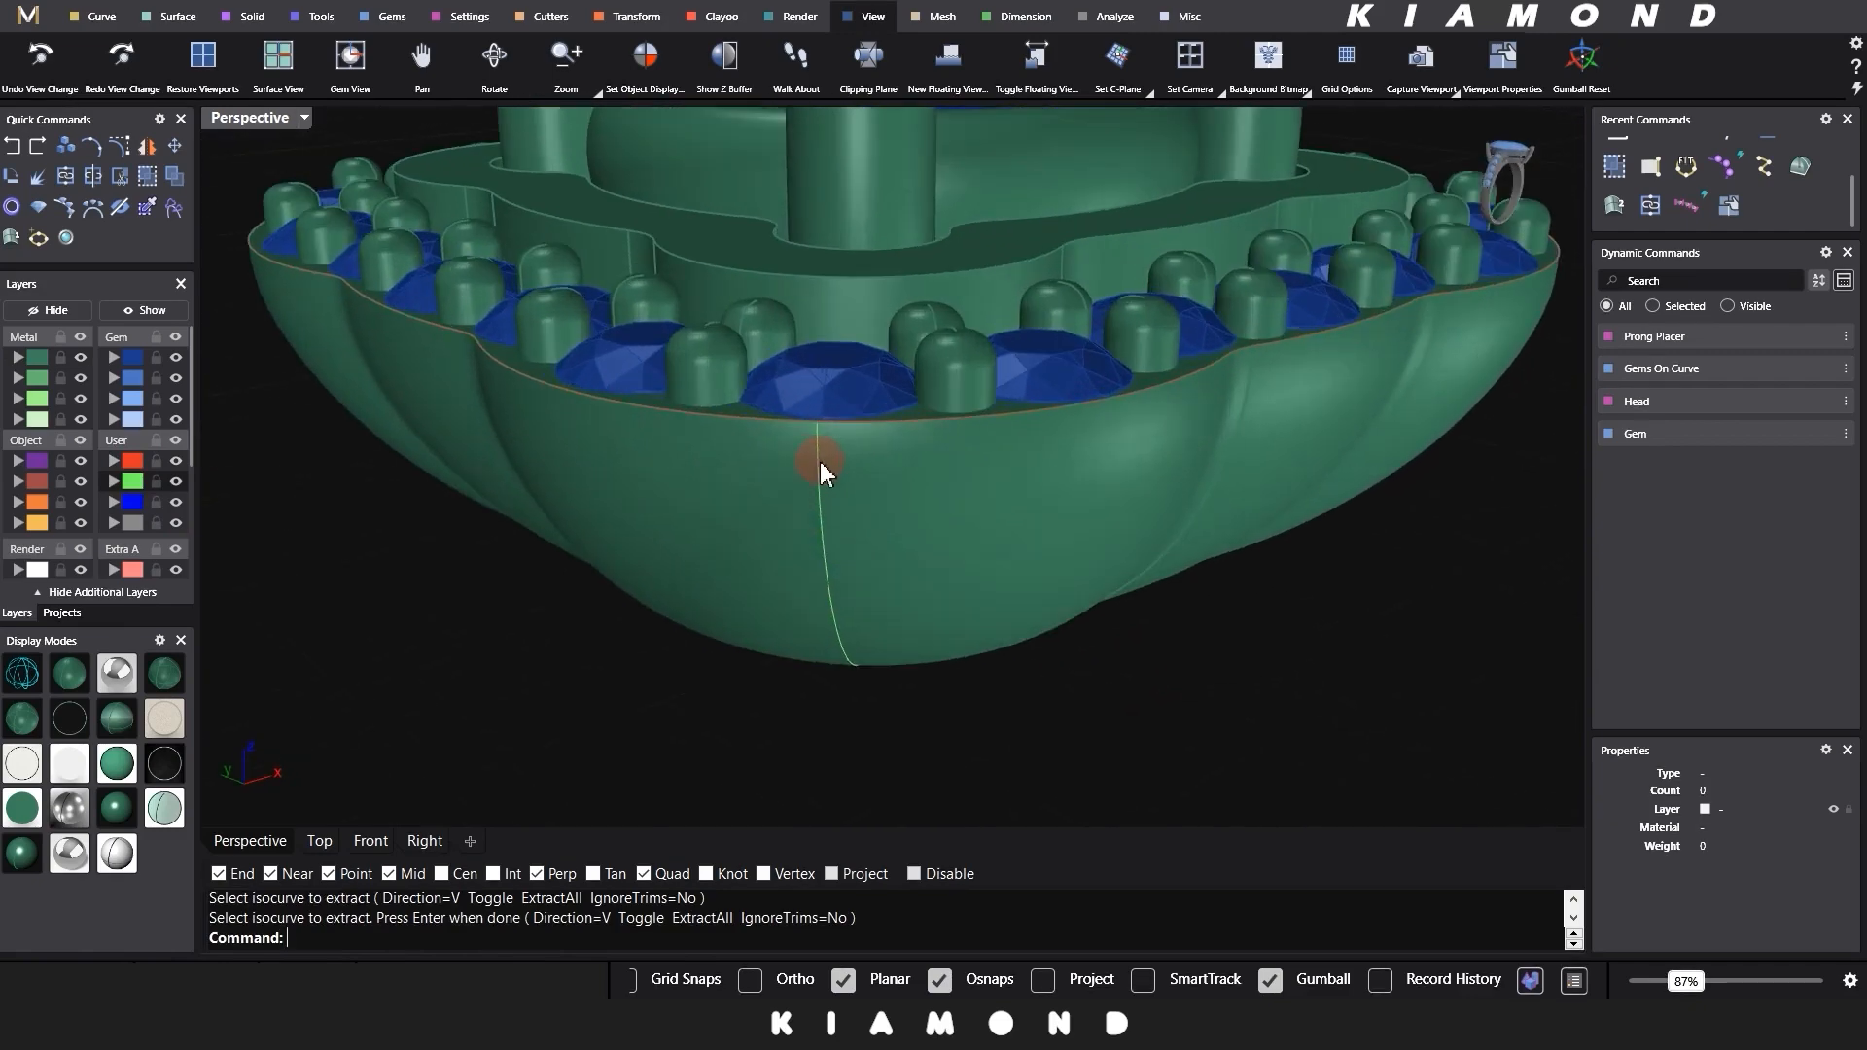
left_click(822, 474)
left_click(834, 477)
type("ff")
key("Return")
left_click(880, 498)
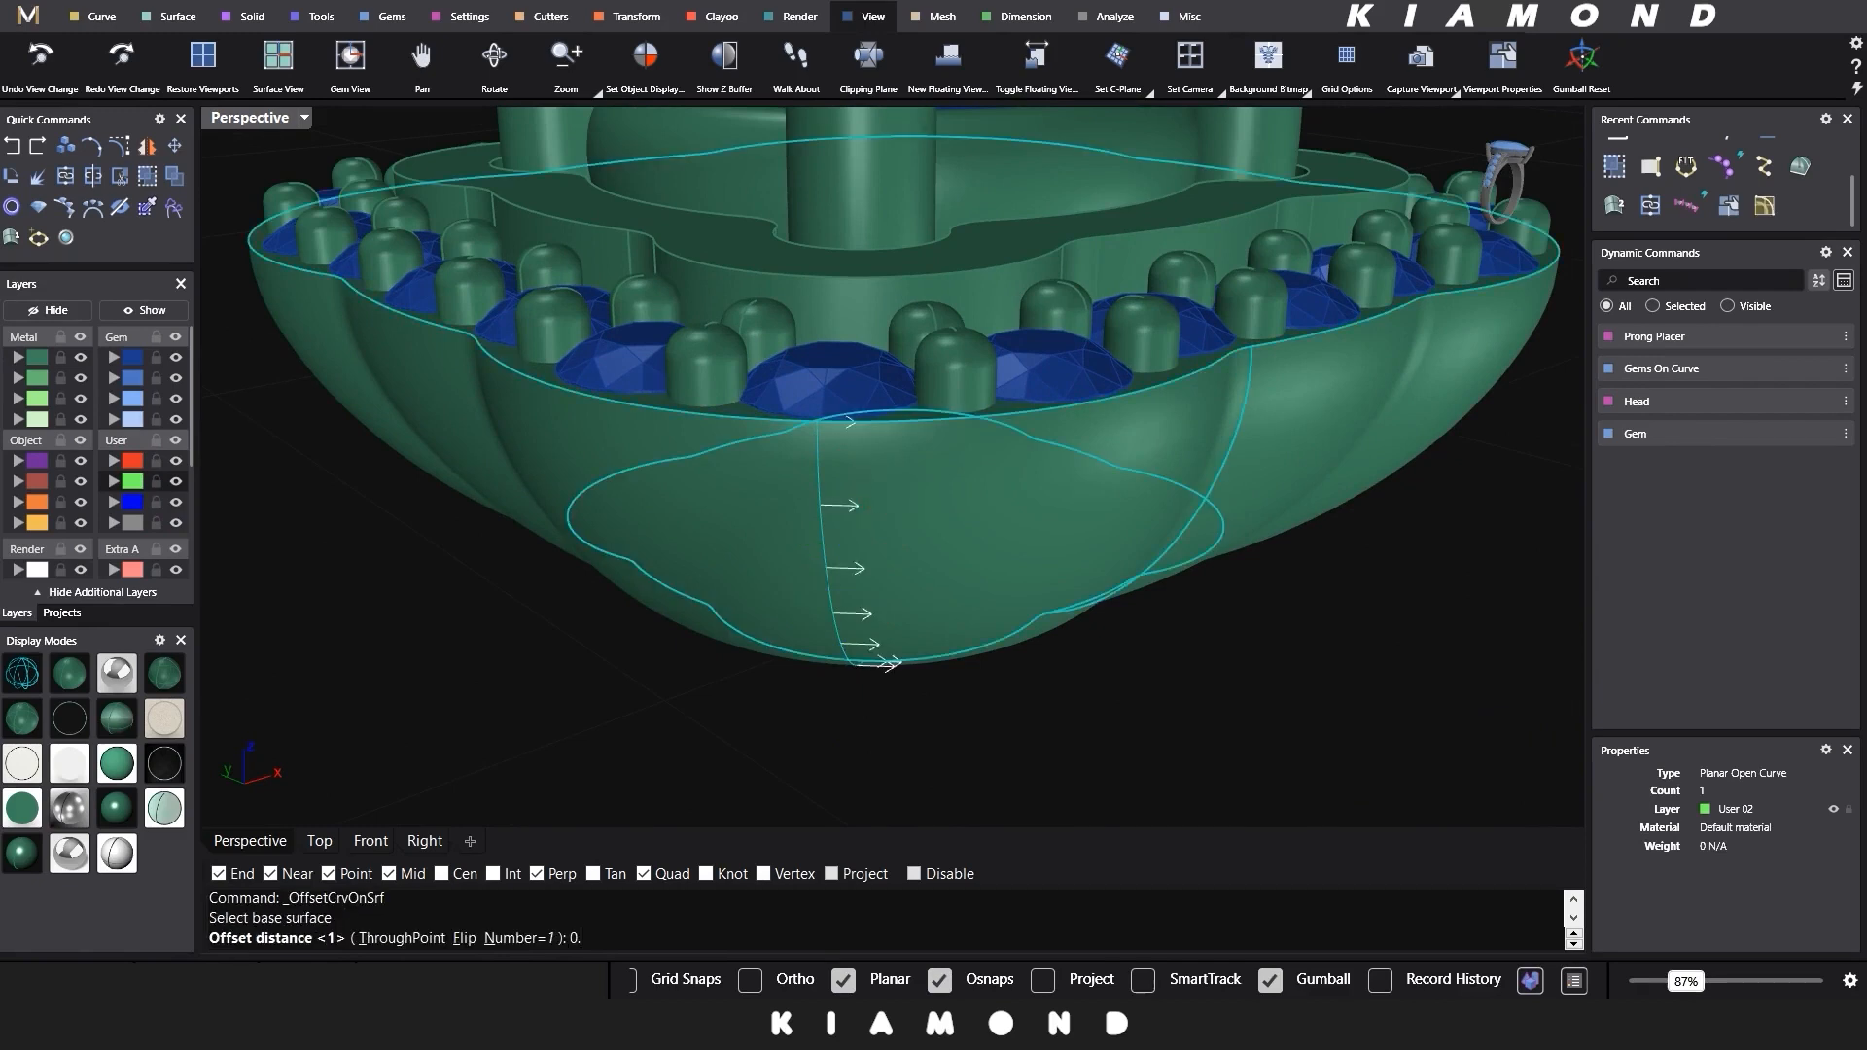
right_click(908, 501)
right_click(752, 562)
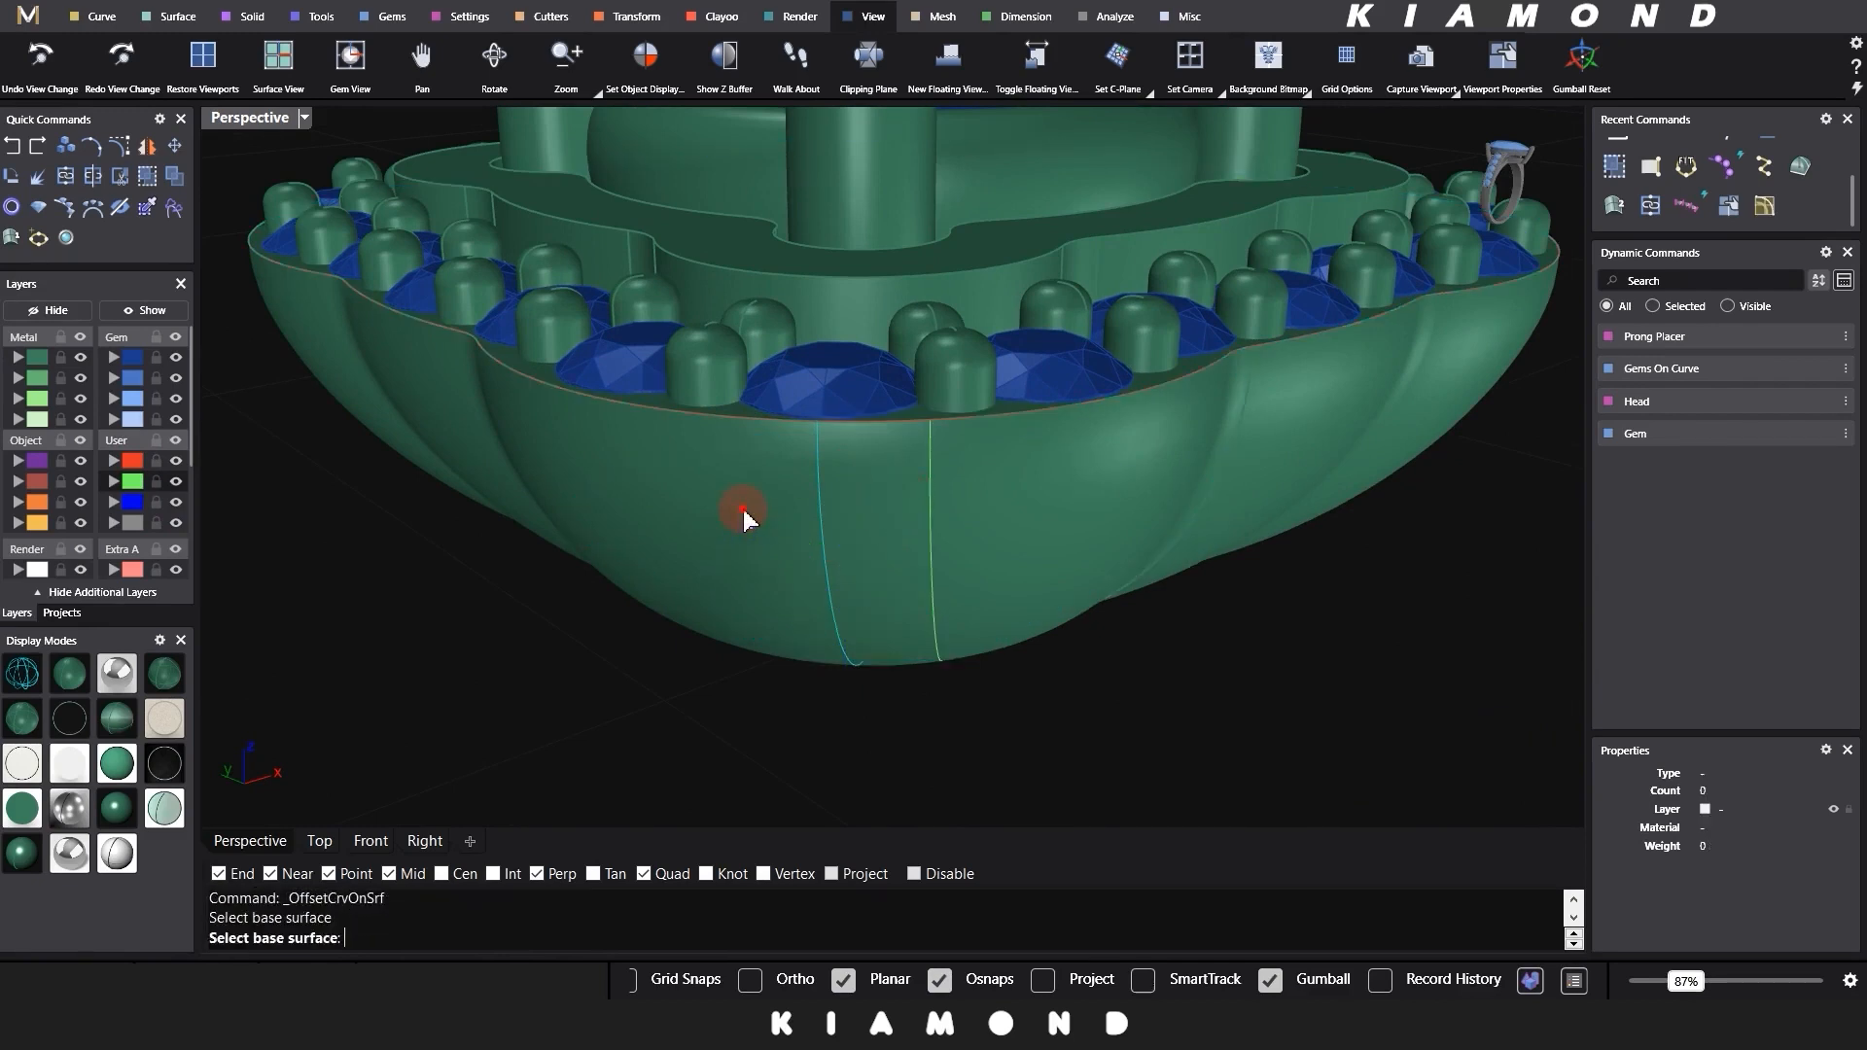
left_click(748, 545)
right_click(771, 586)
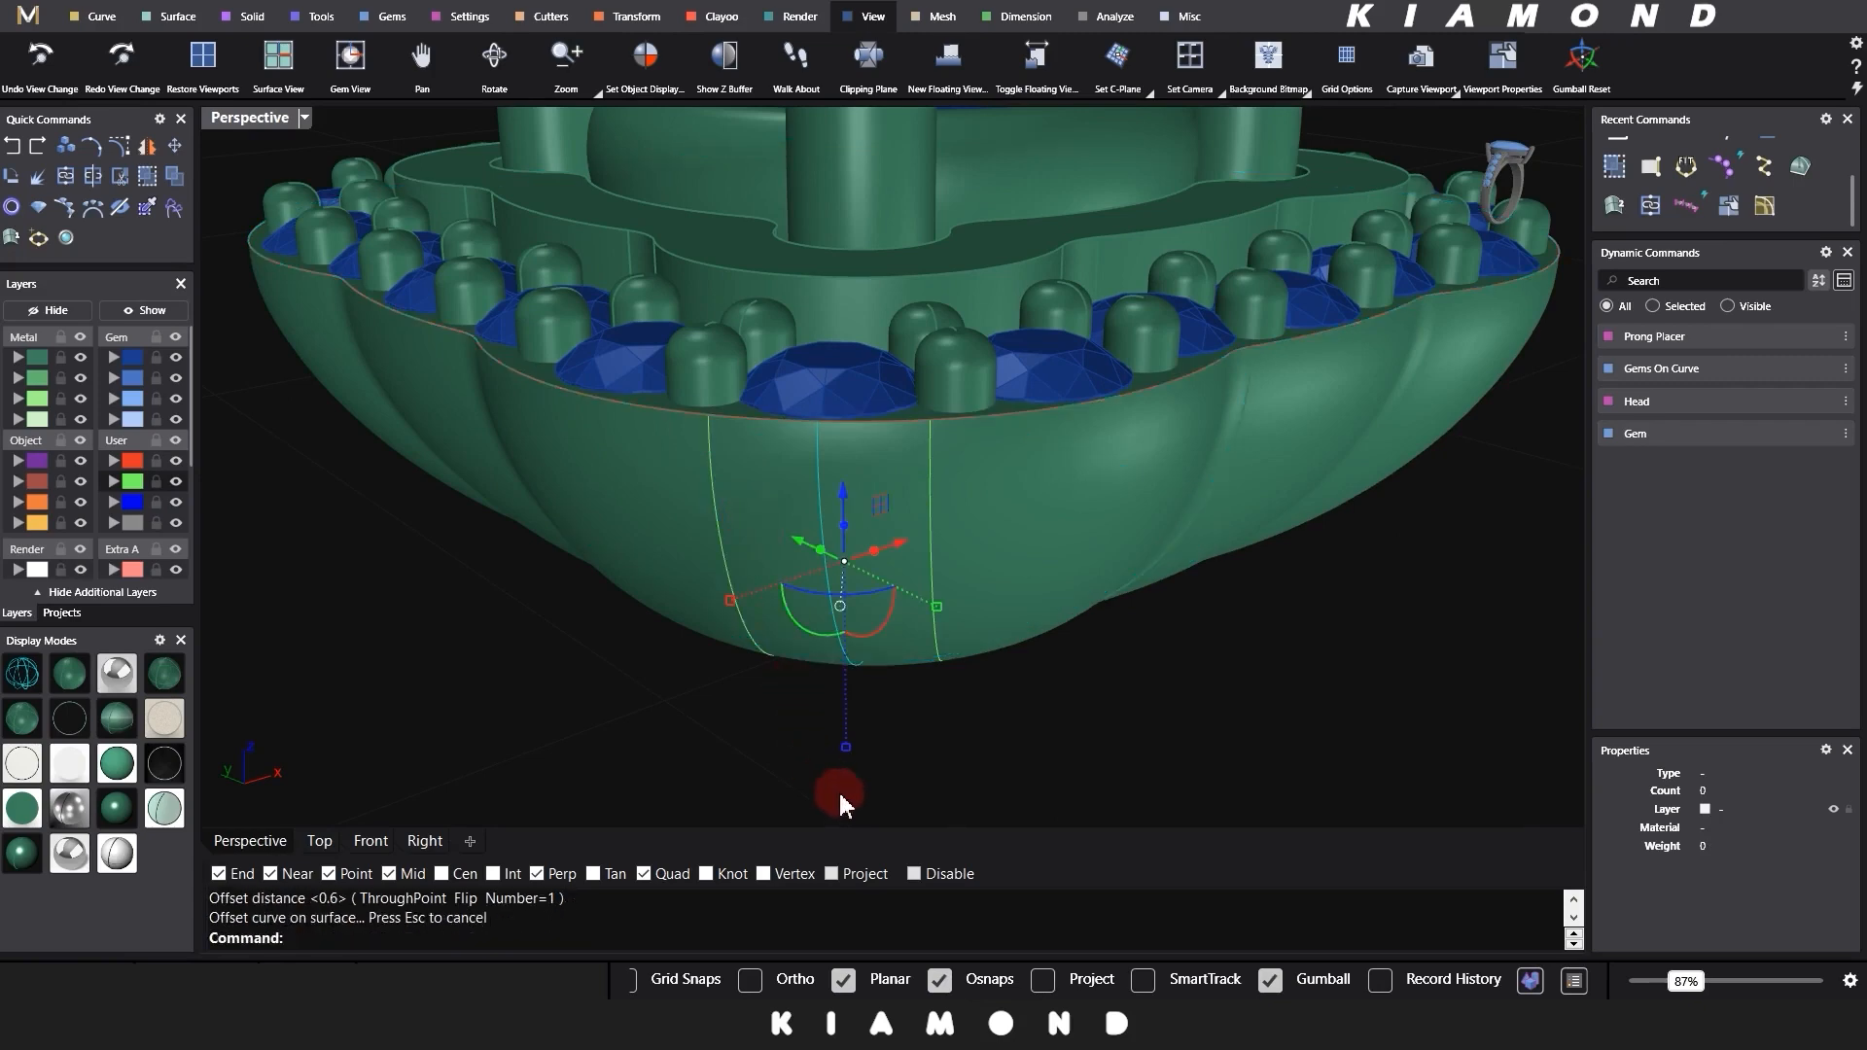
Step: Undo the last curve offset on the surface and extract a copy of the gallery's outer surface
right_click_drag(1072, 807, 1011, 552)
key("ctrl+z")
scroll(950, 488, "up", 3)
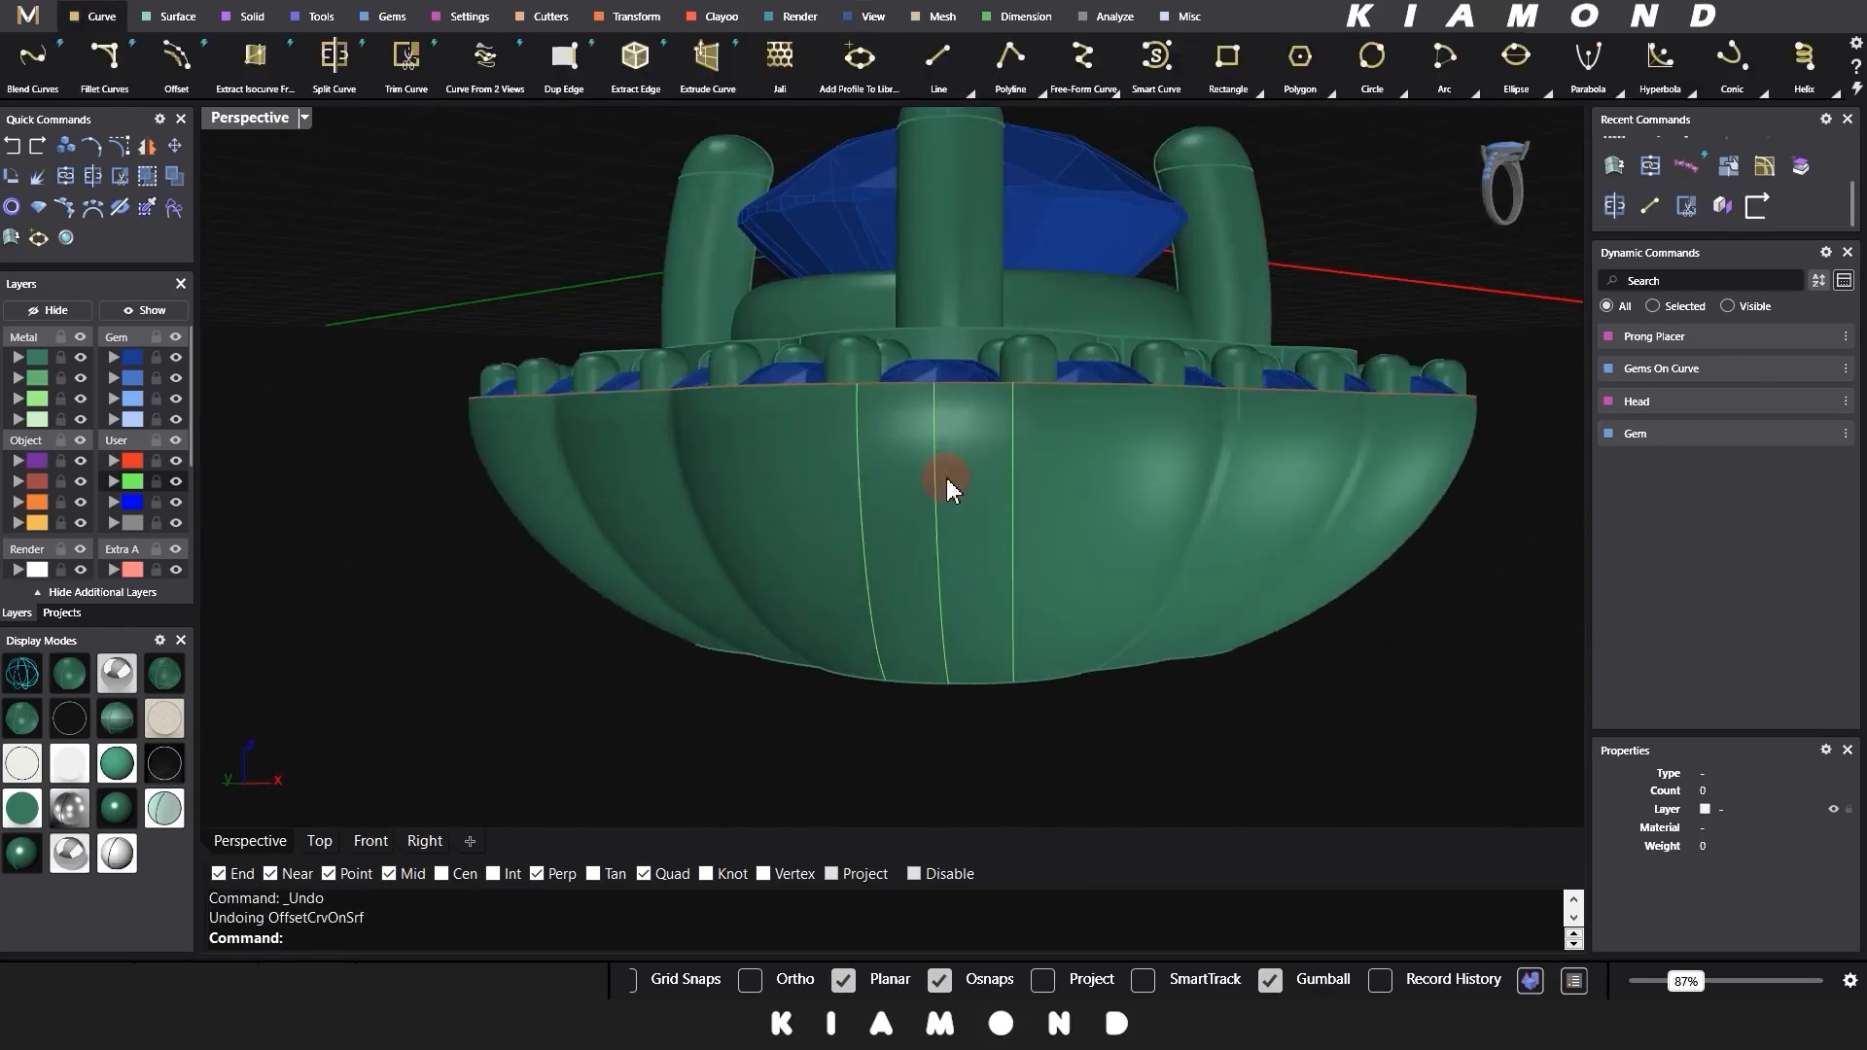
left_click(950, 530)
key("Return")
right_click_drag(959, 529, 970, 574)
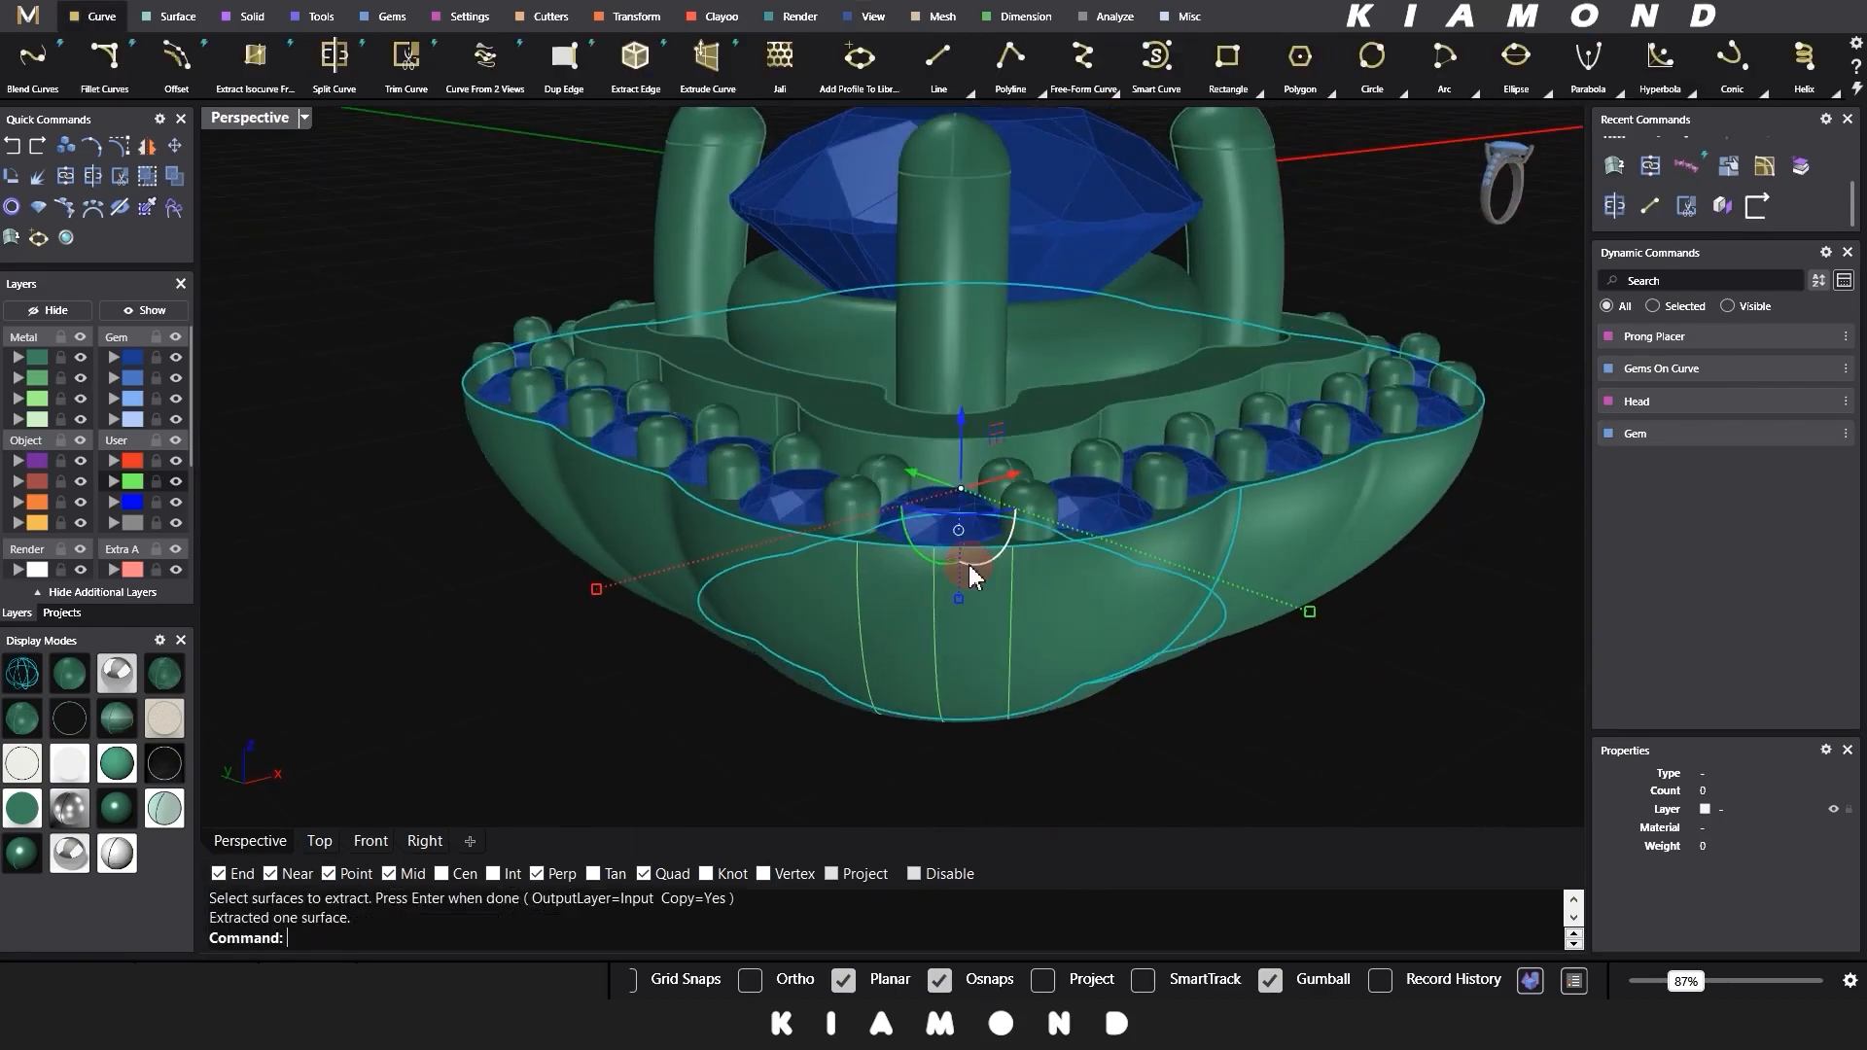
Step: Split the copied outer surface with the two offset curves and delete the pieces outside the corner strip
key("Return")
left_click(853, 615)
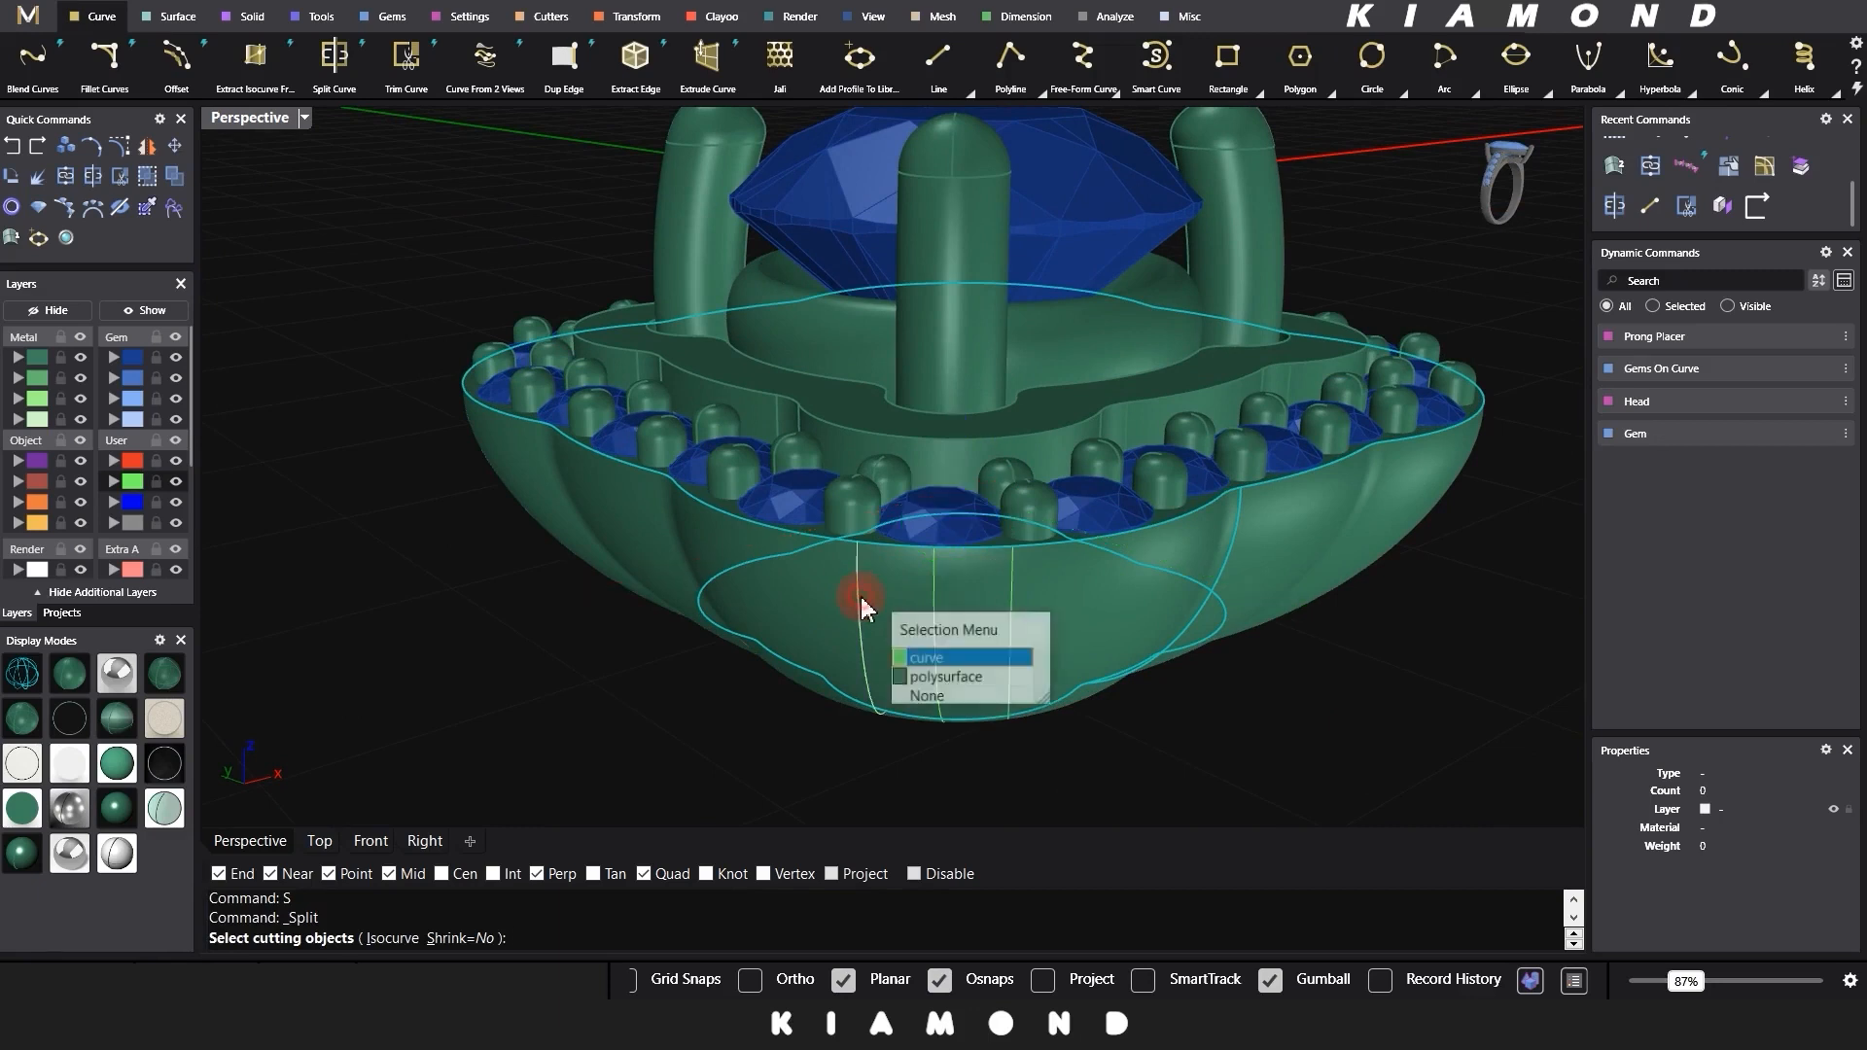
left_click(929, 653)
left_click(1009, 583)
left_click(1089, 638)
key("Return")
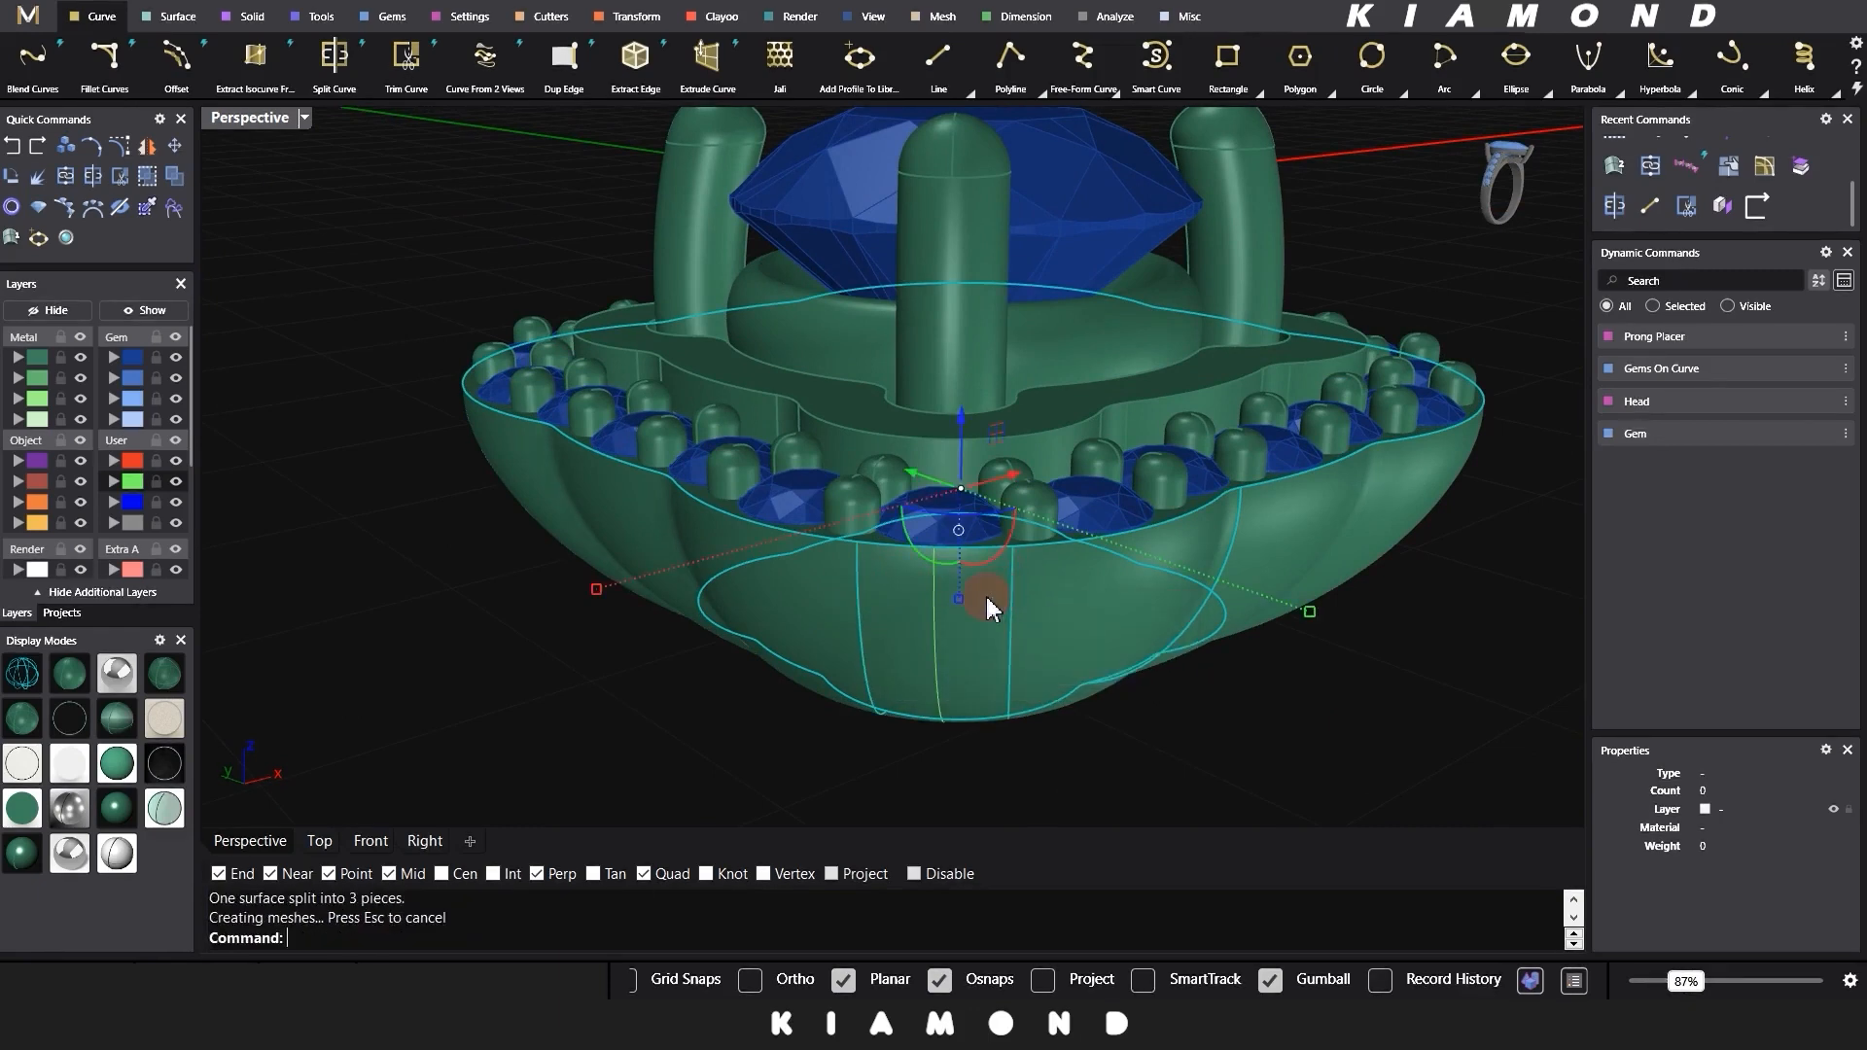
left_click(985, 603, "ctrl")
key("Delete")
Step: Move the corner strip surface to the Metal 02 layer and delete the isocurve along its middle
left_click(983, 596)
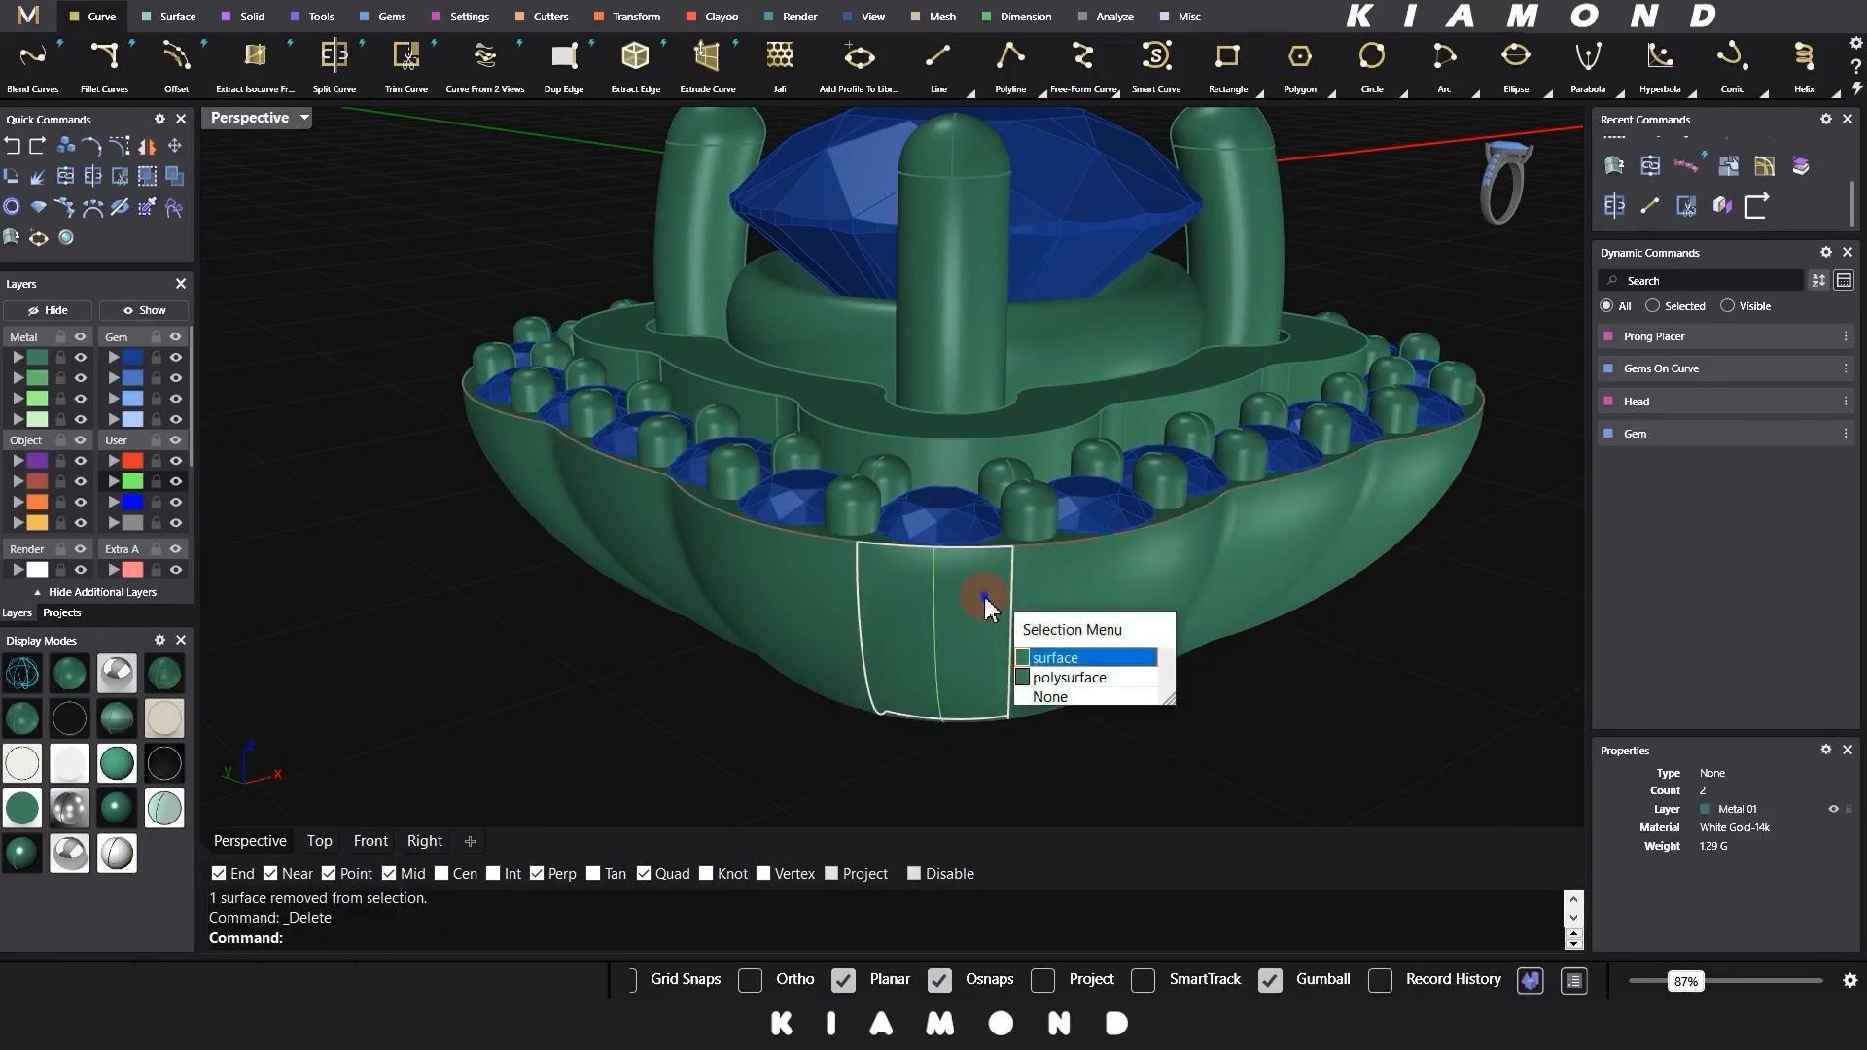
left_click(1092, 651)
left_click(29, 382)
left_click(546, 634)
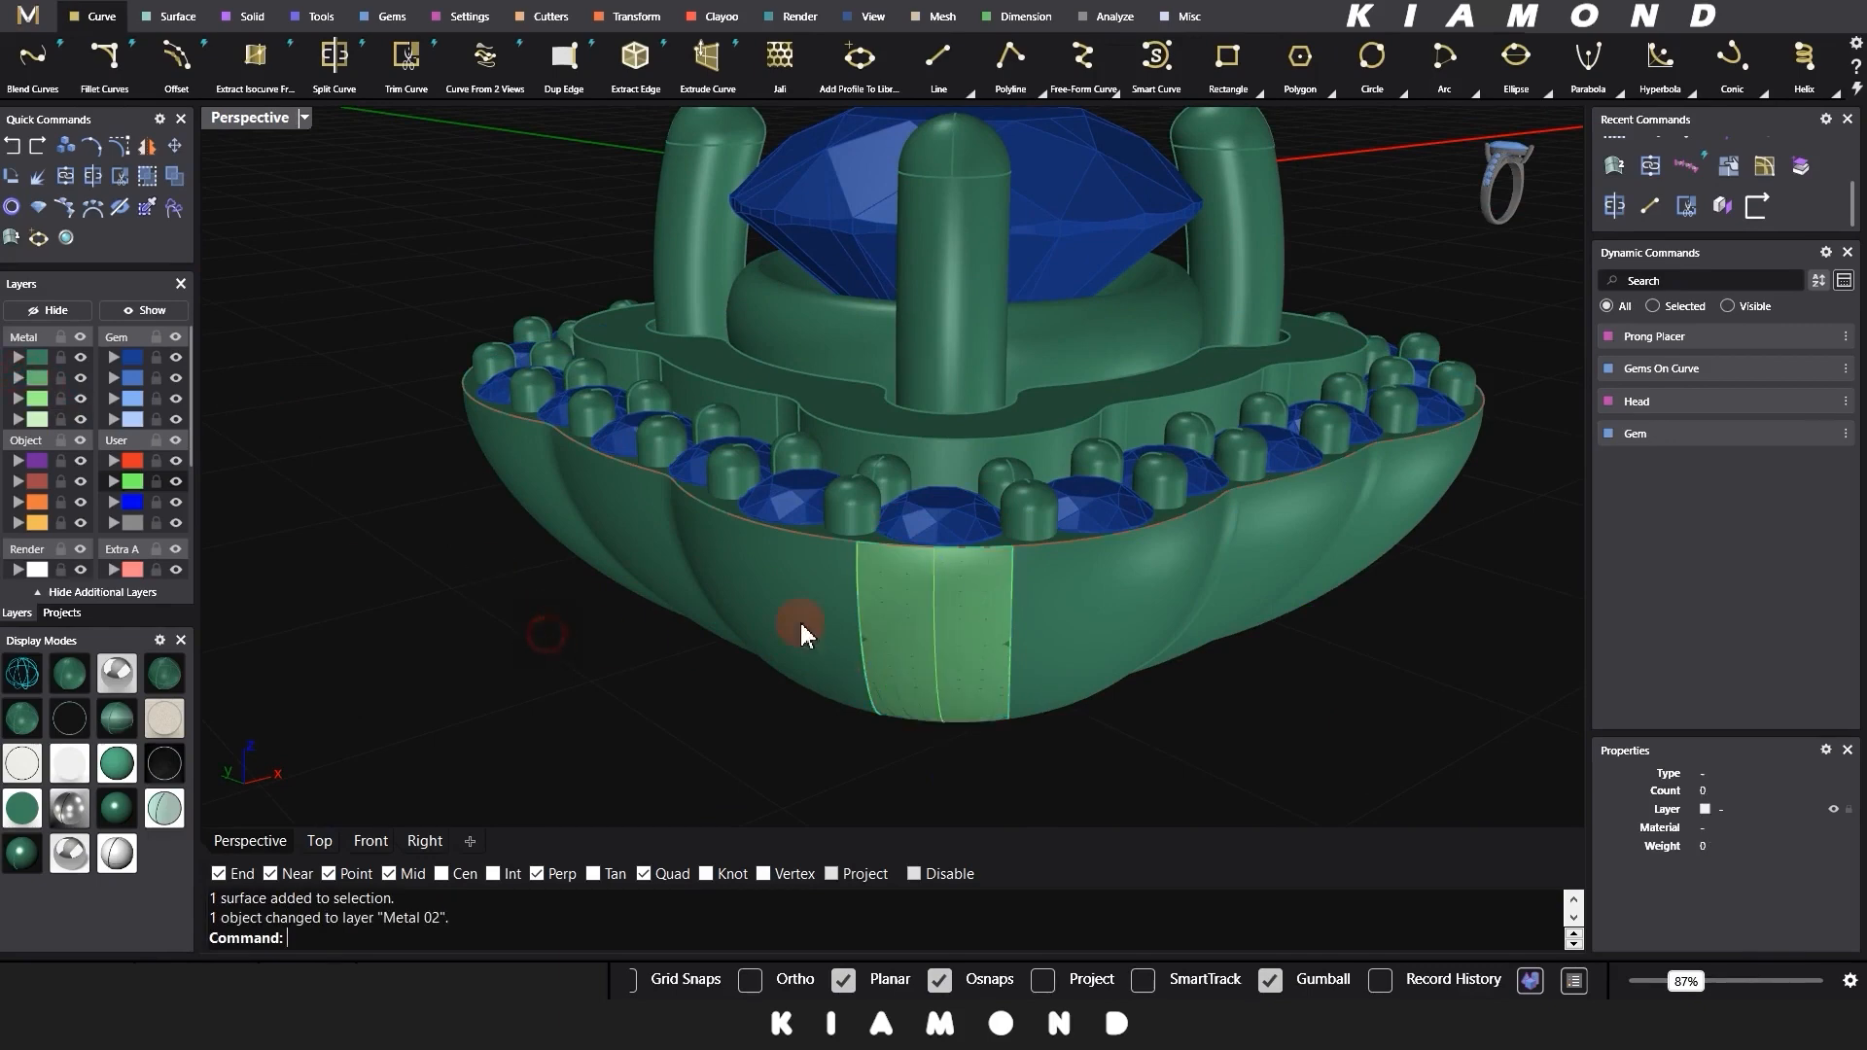
left_click(934, 586)
left_click(933, 585)
key("Delete")
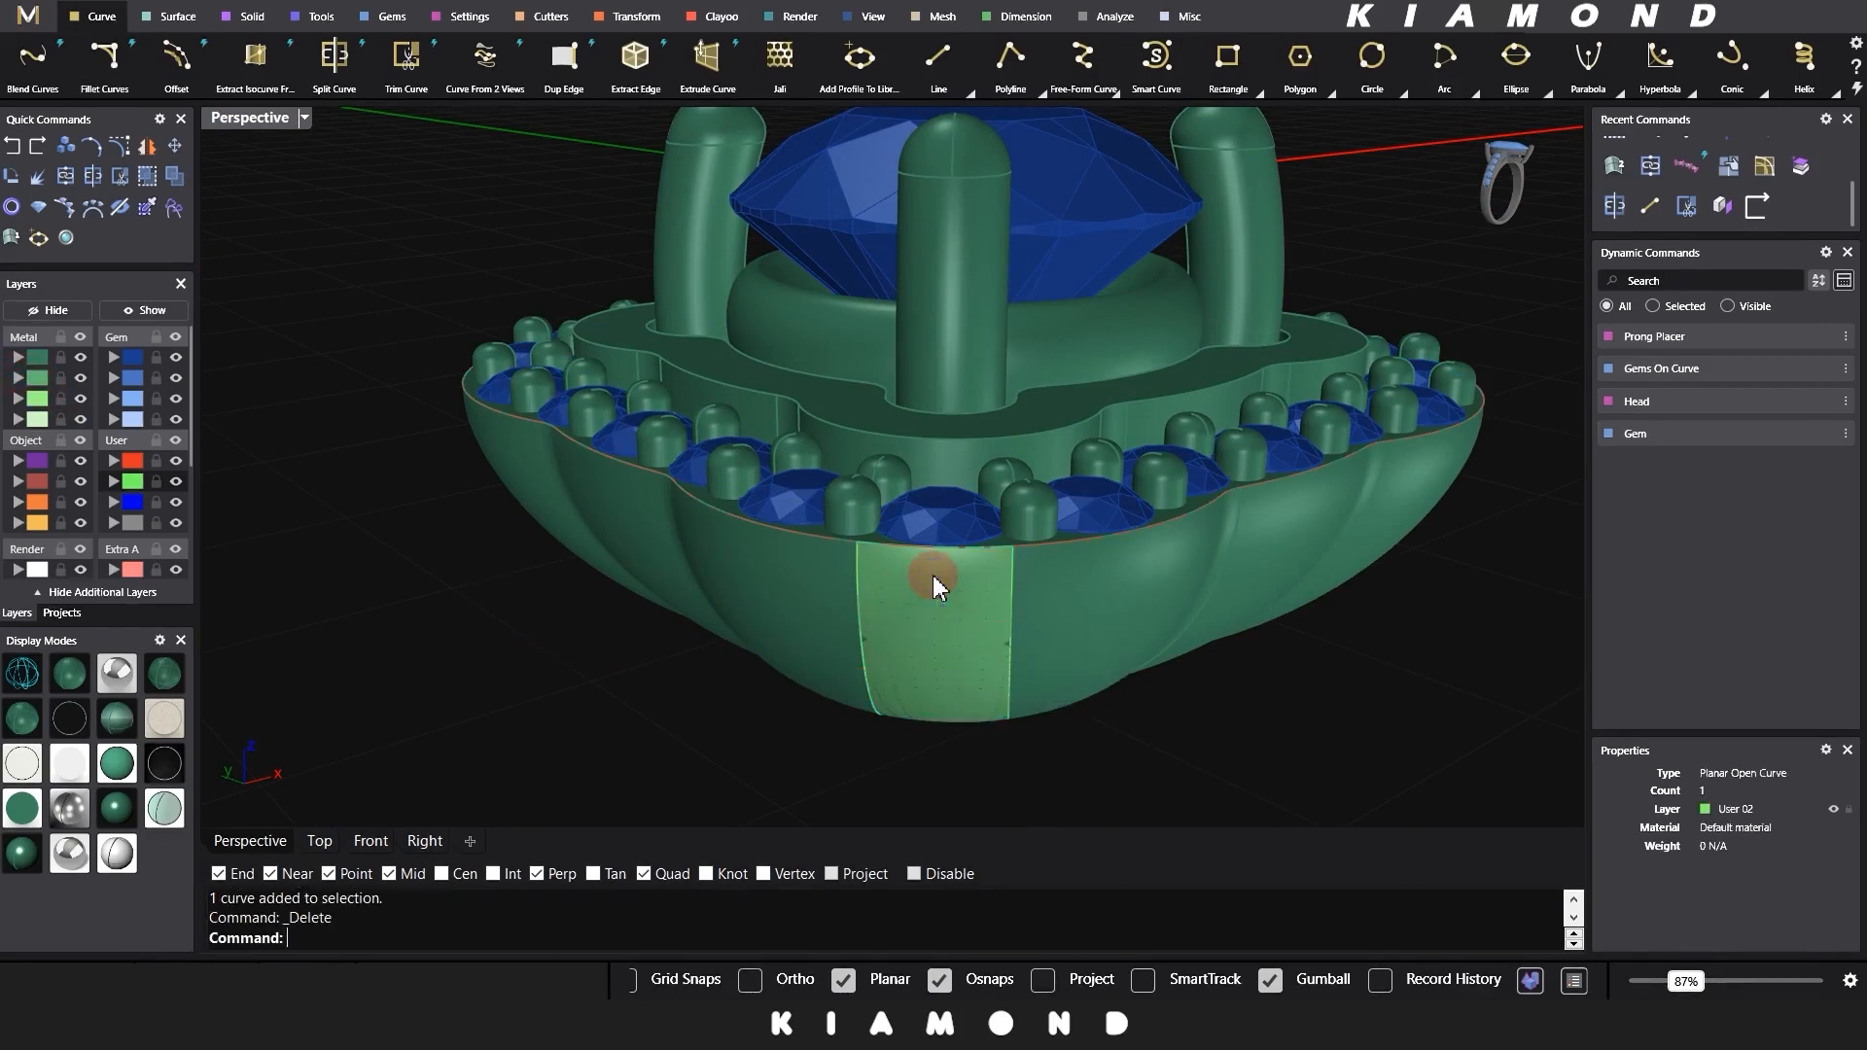
scroll(1079, 642, "down", 2)
right_click_drag(1091, 647, 1050, 625)
right_click(1046, 610)
left_click(1028, 581)
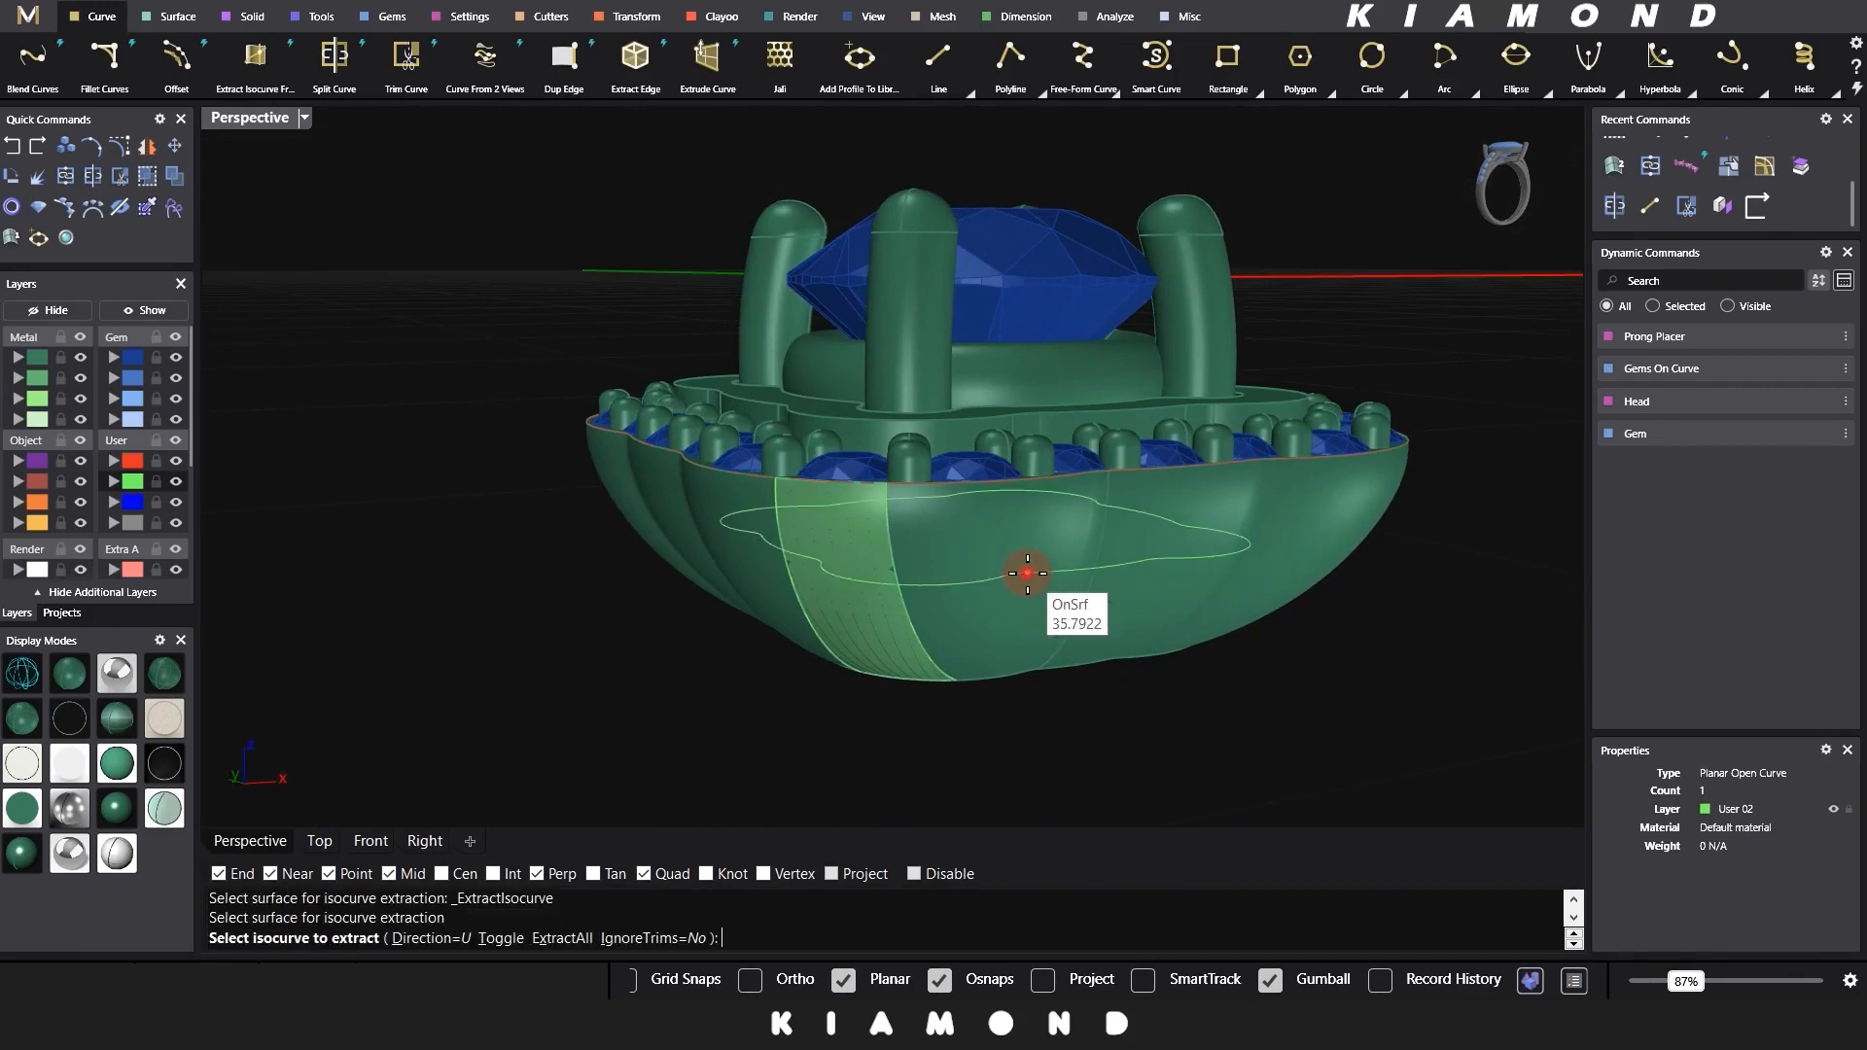
left_click(1006, 612)
Step: Extract two horizontal isocurves around the gallery's outer surface, one below the gems and one near the base
right_click(967, 575)
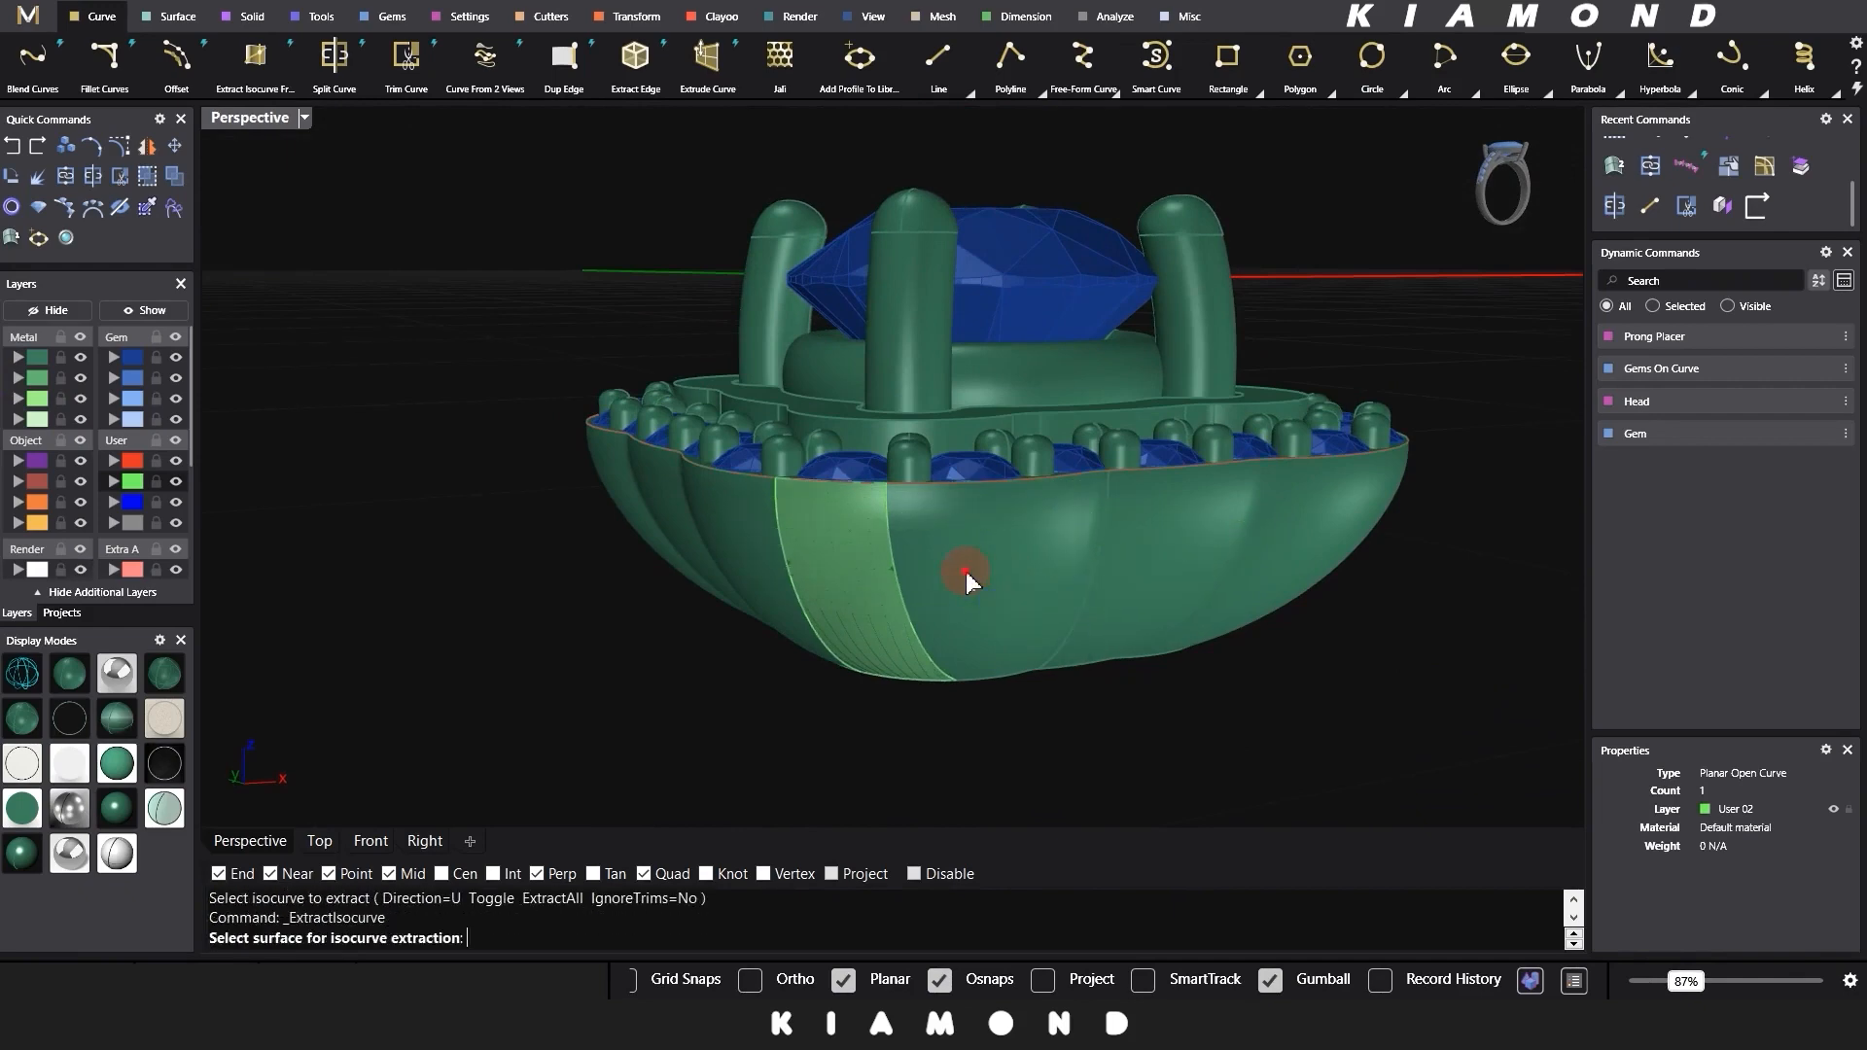
left_click(950, 567)
mouse_move(950, 567)
right_mouse_down()
mouse_move(966, 584)
mouse_move(966, 562)
mouse_move(959, 591)
right_mouse_up()
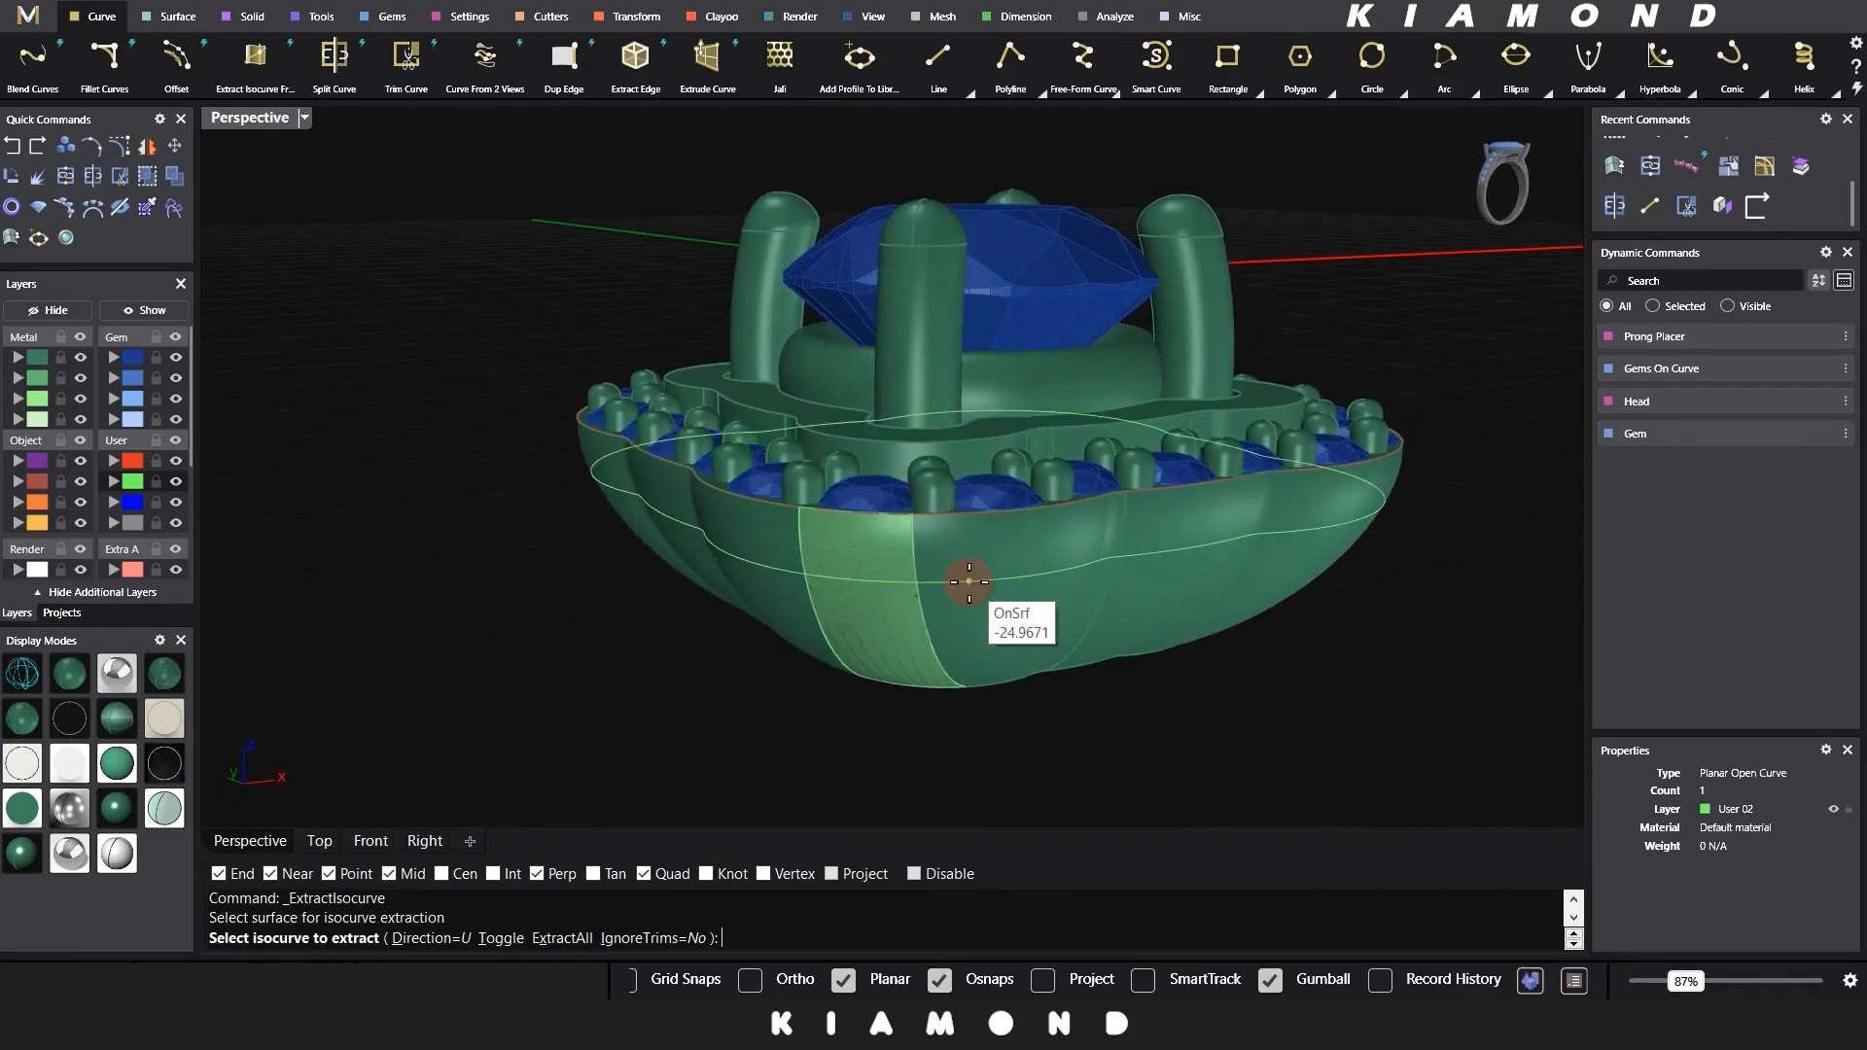
left_click(918, 603)
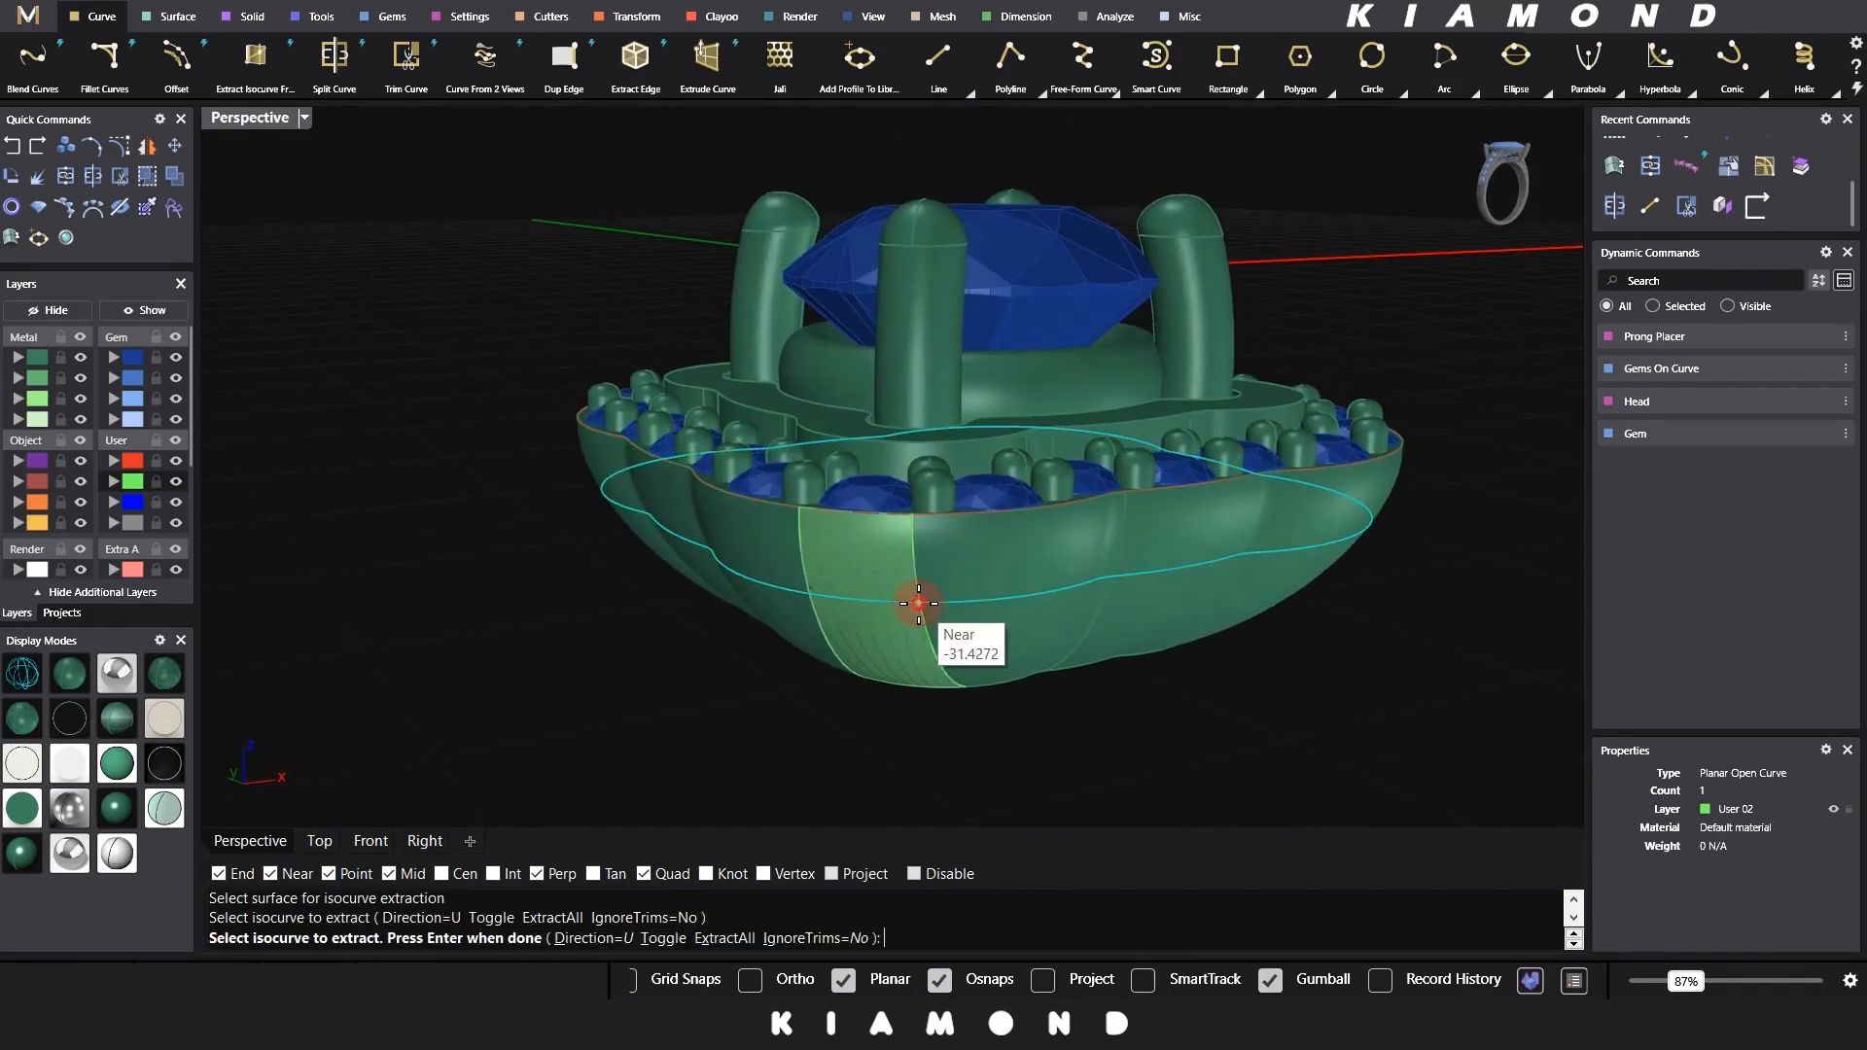
right_click(1229, 717)
right_click_drag(1229, 717, 1247, 666)
left_click(1028, 627)
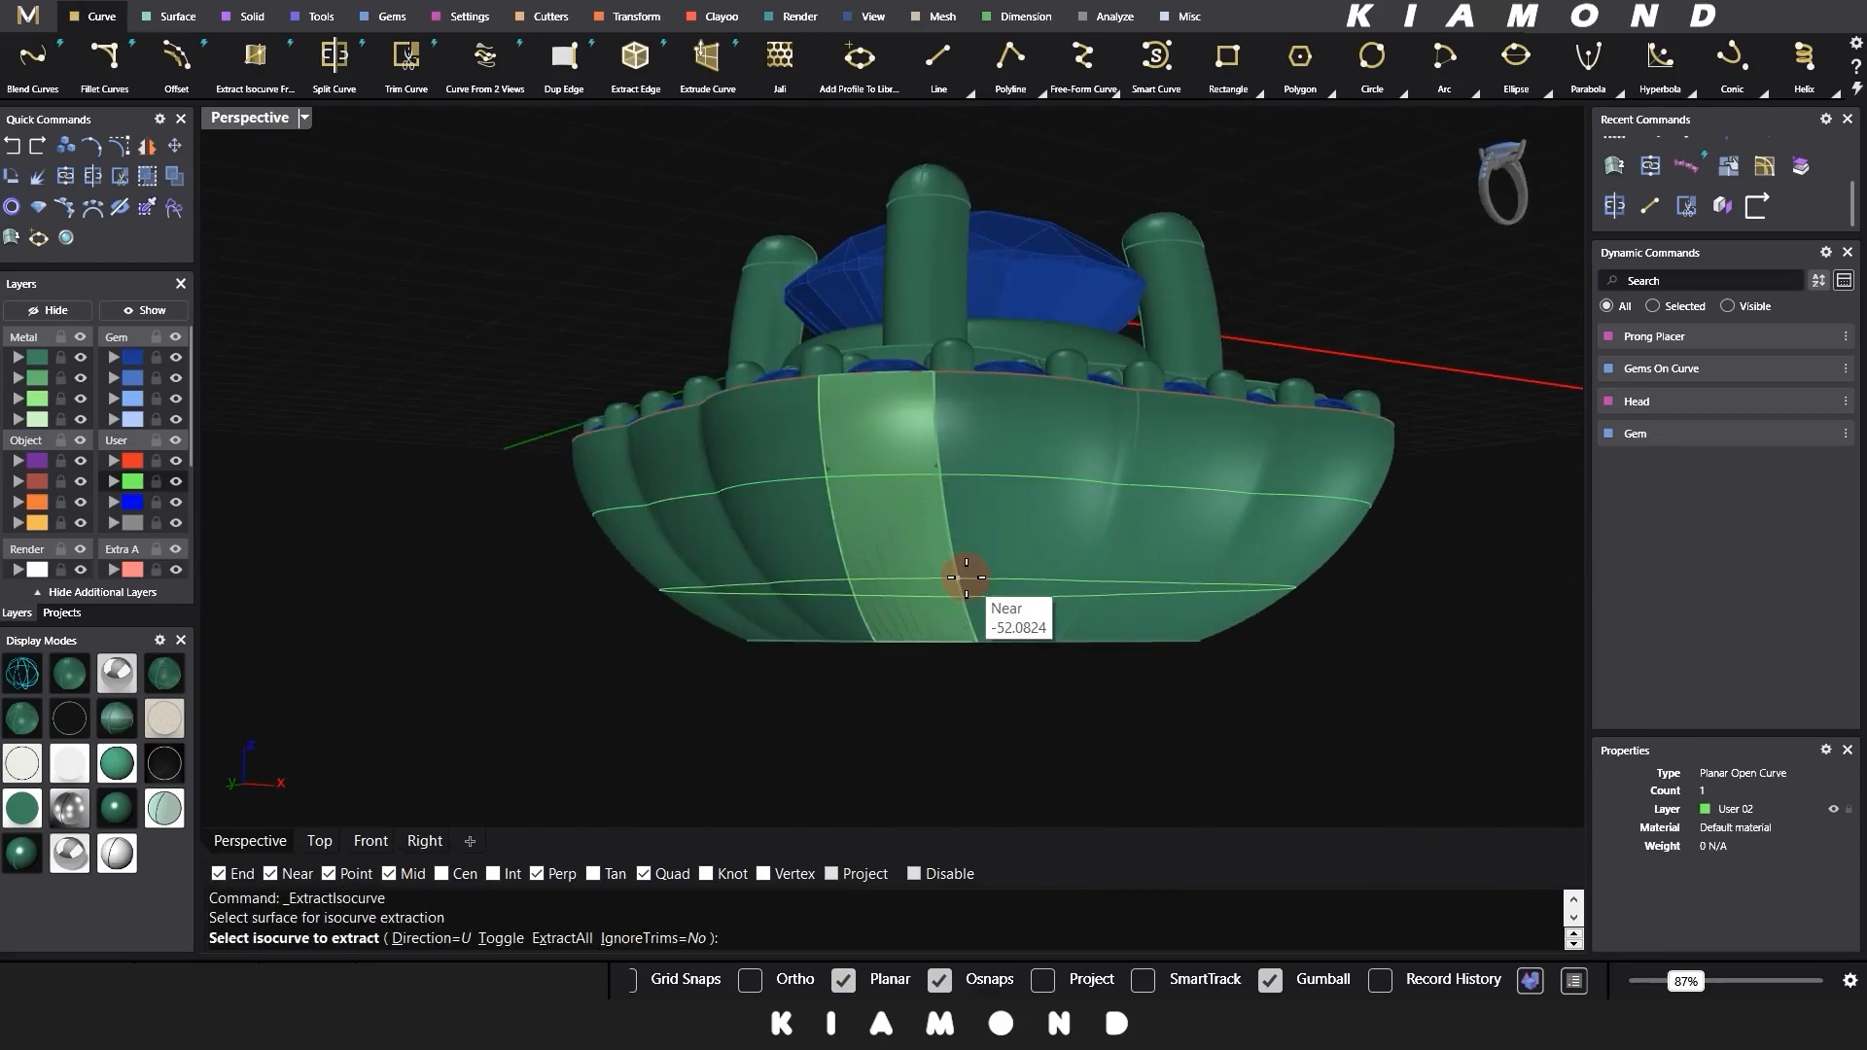
left_click(965, 587)
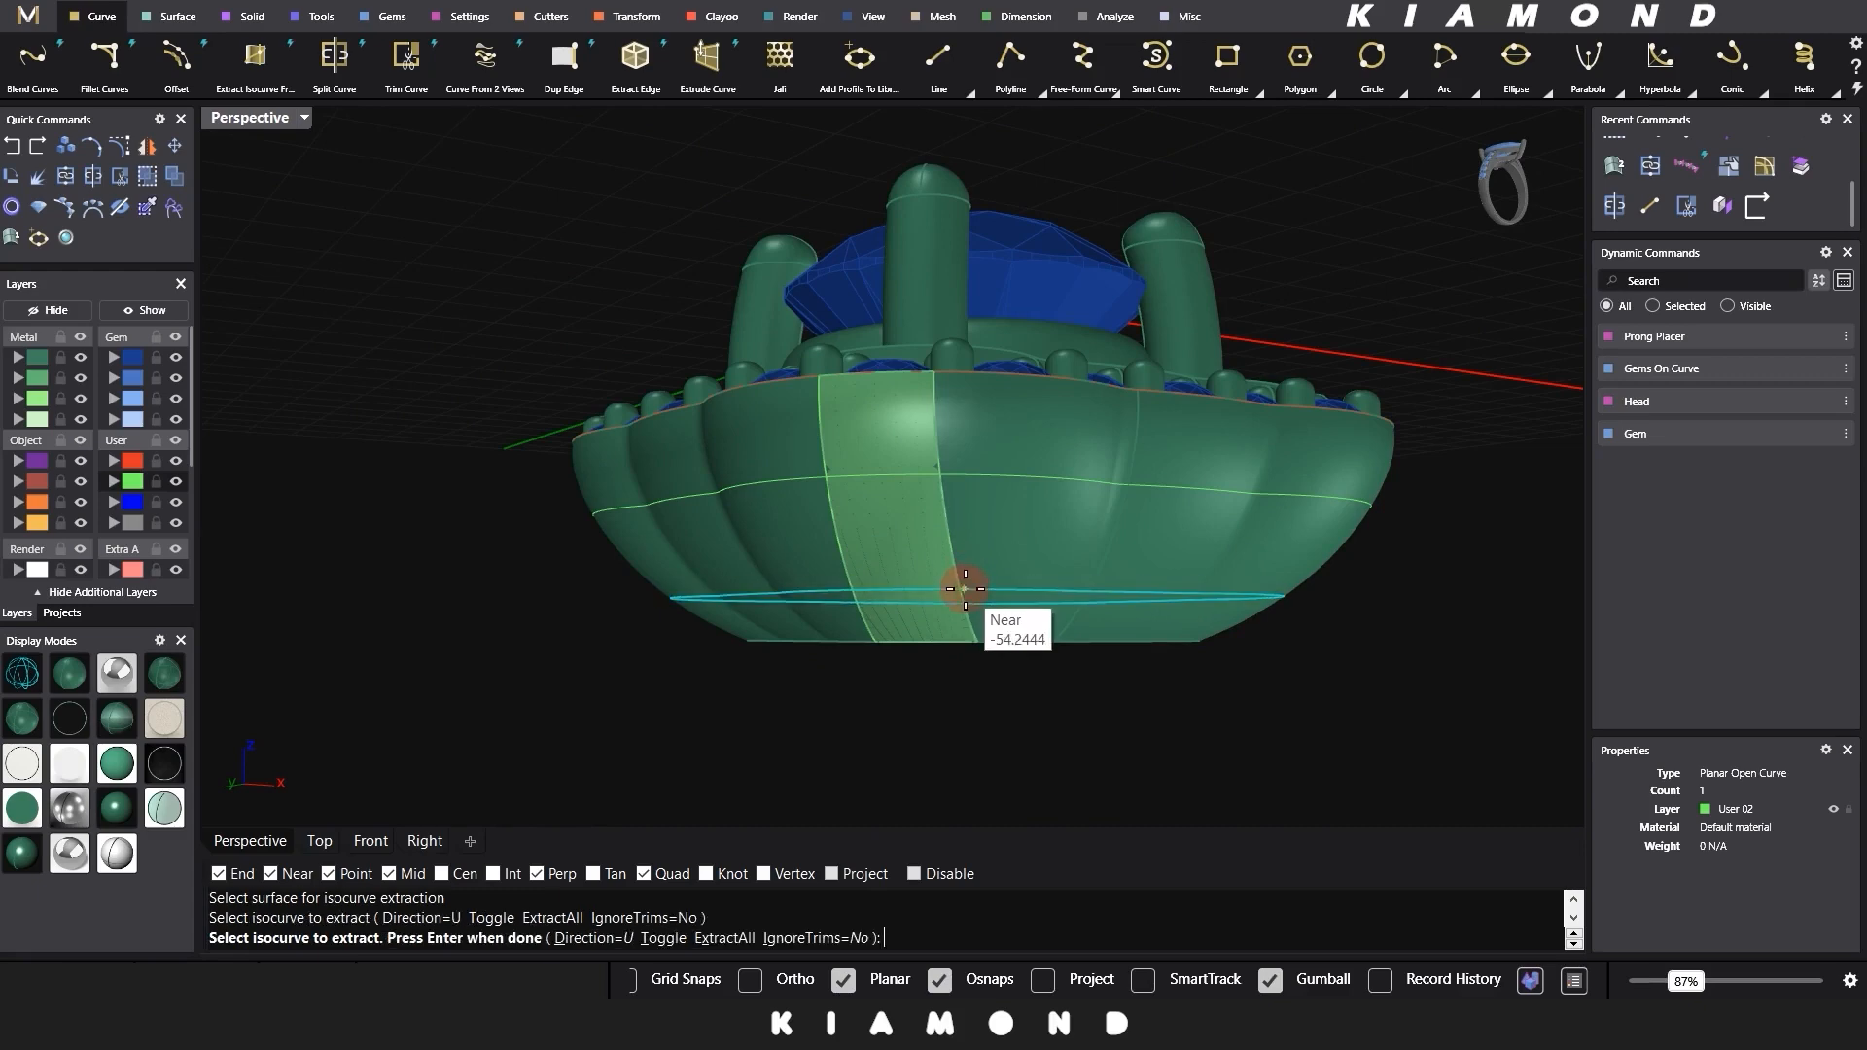
right_click(1334, 731)
left_click(1333, 724)
right_click_drag(1333, 724, 1112, 666)
Step: Switch to the Right view and set its display mode to Shaded
left_click(400, 844)
left_click(778, 622)
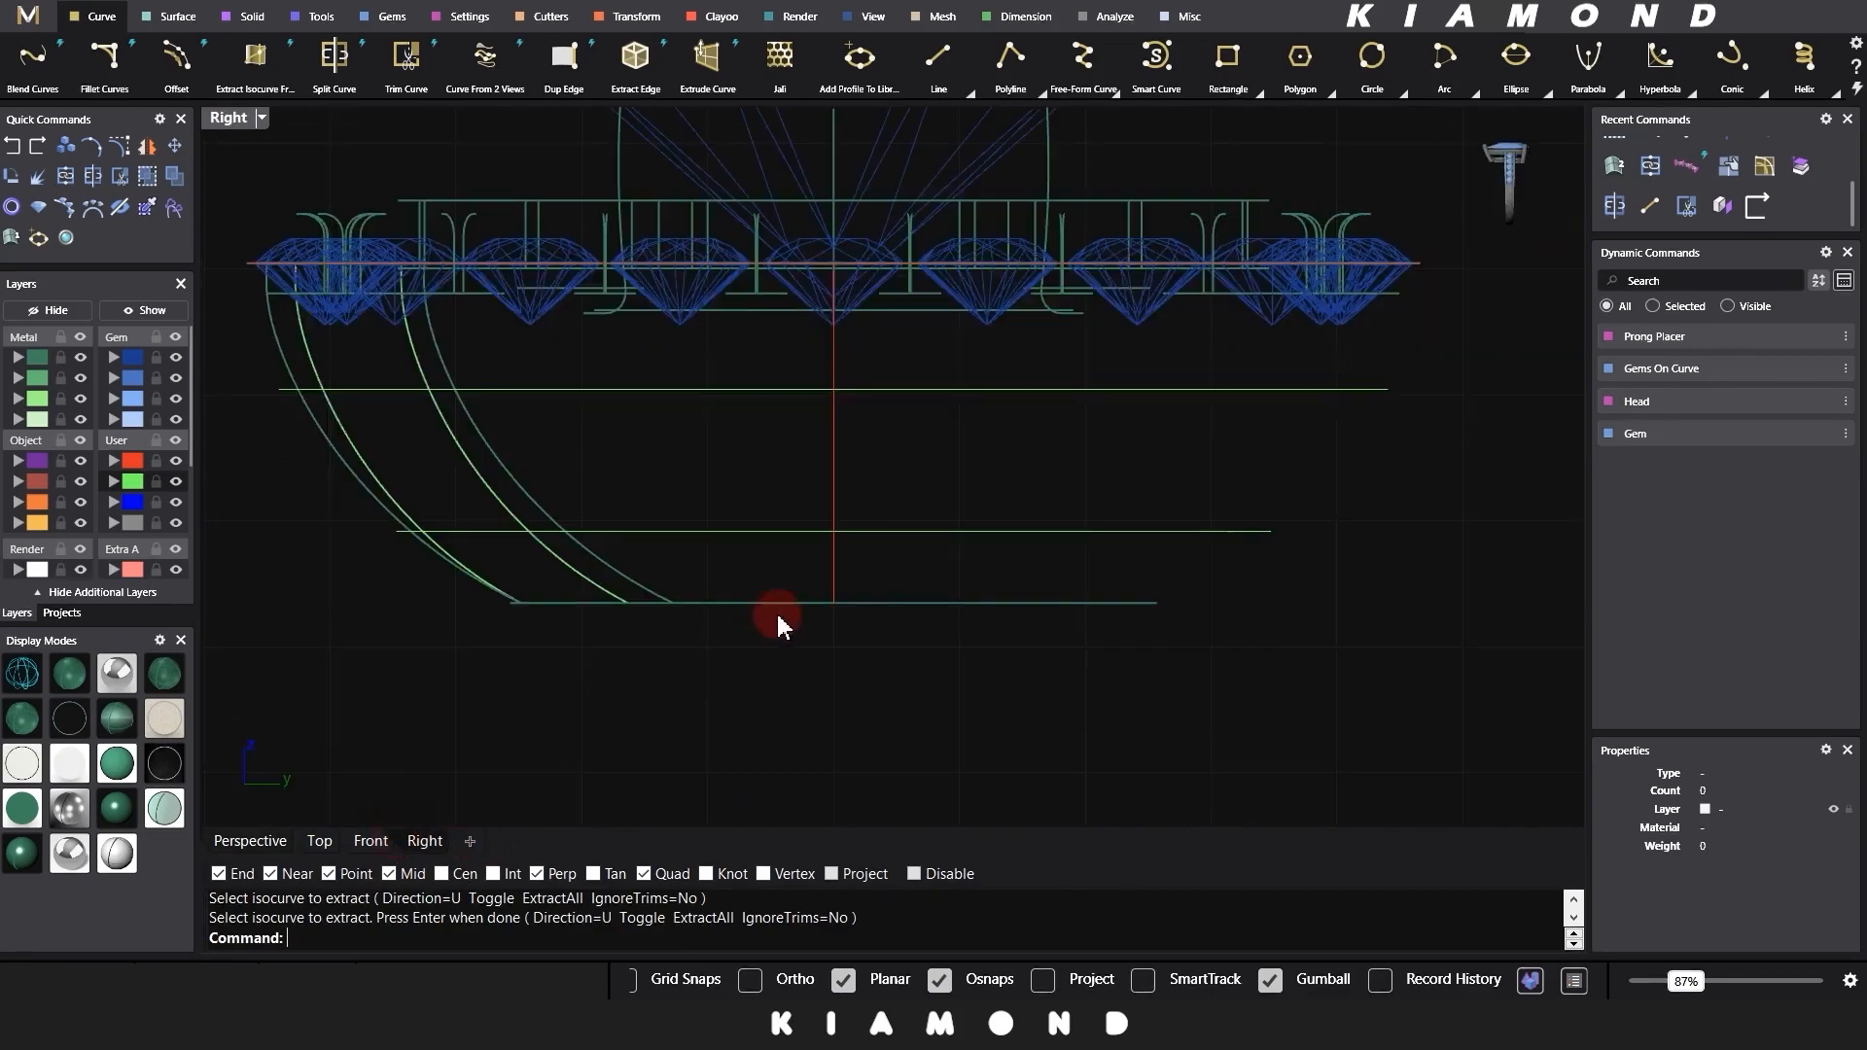
left_click(261, 118)
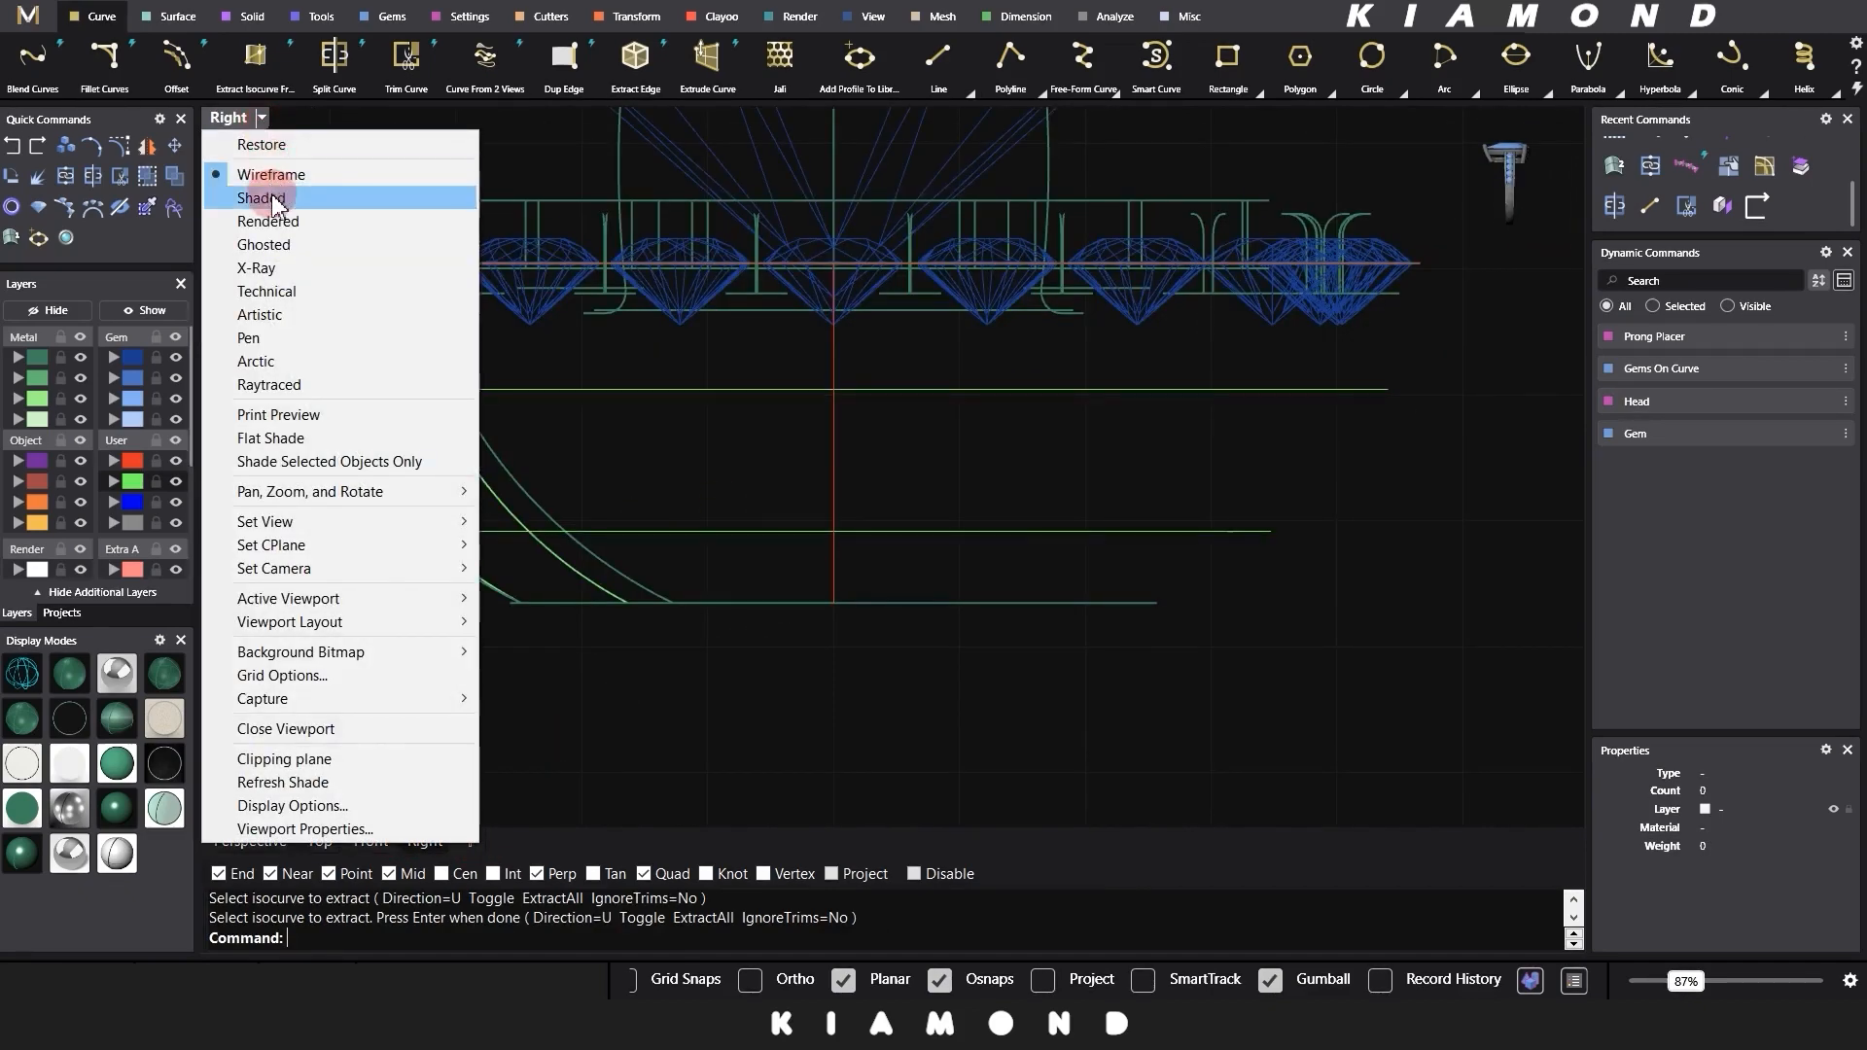
left_click(243, 188)
scroll(914, 413, "down", 2)
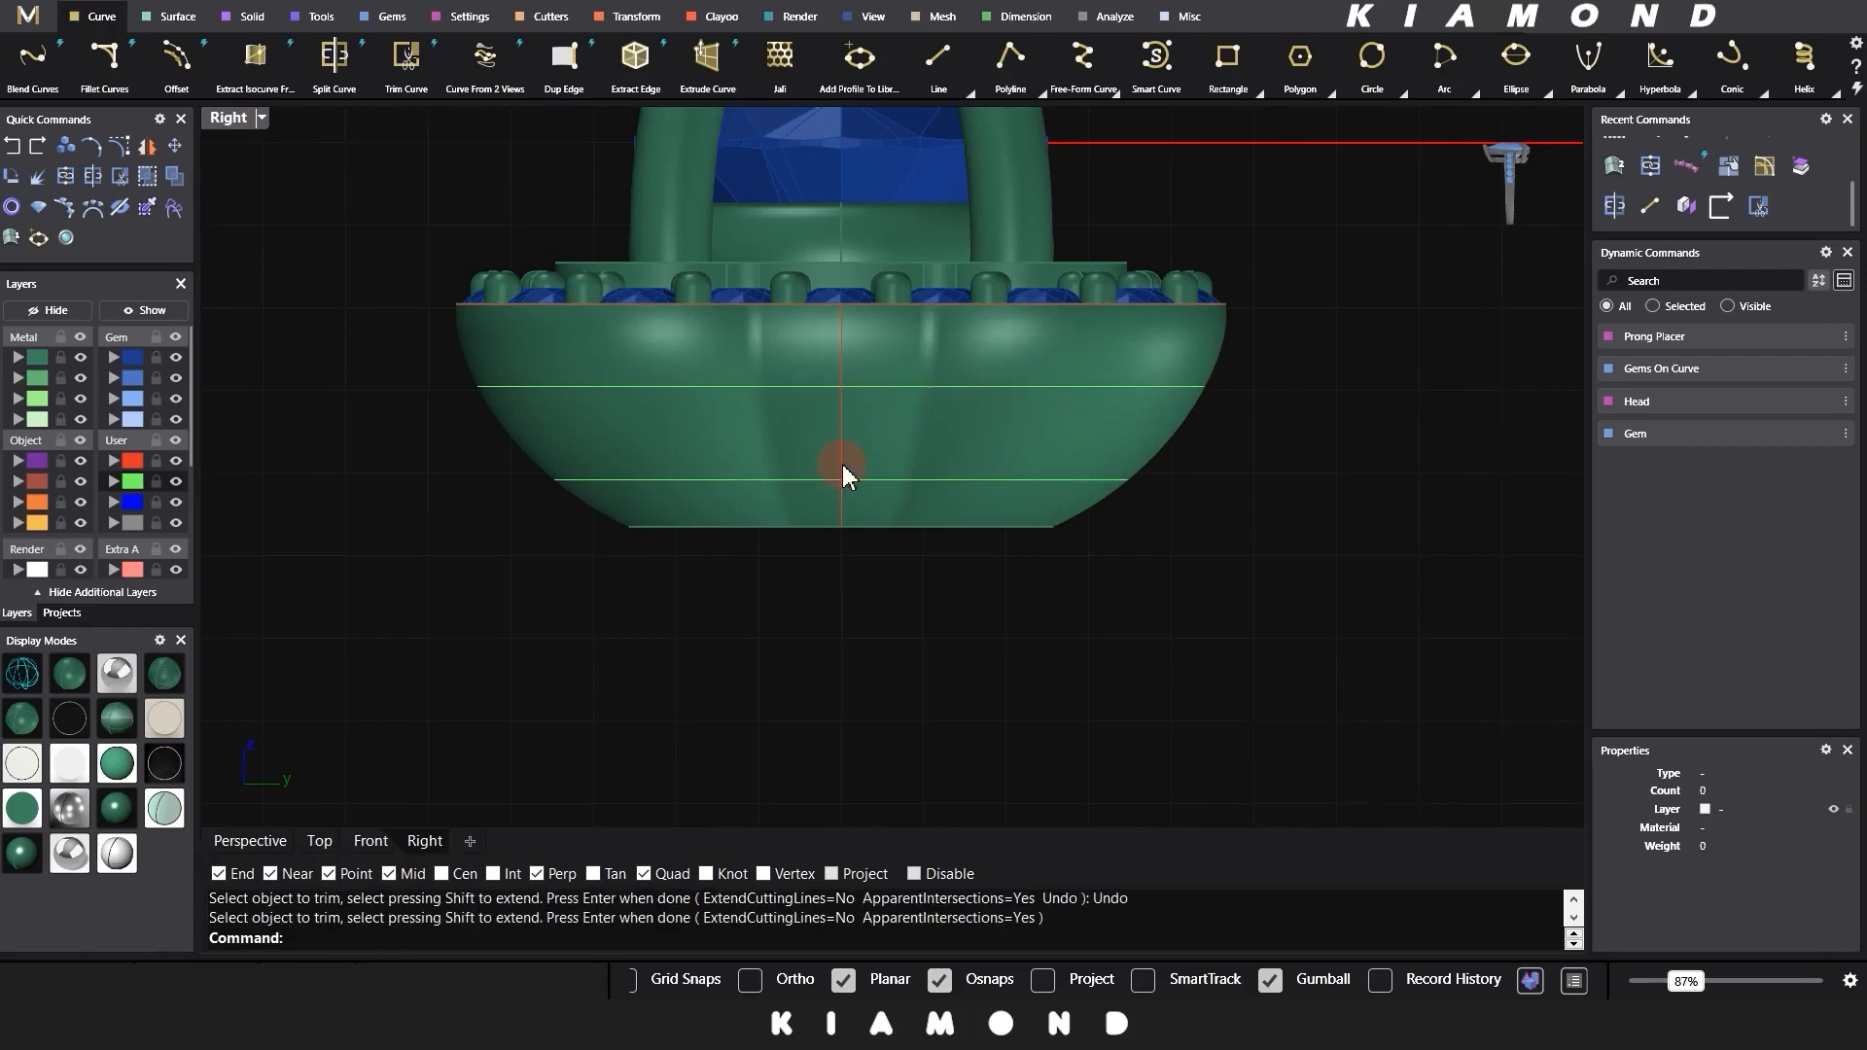
Step: Draw a horizontal both-sides line along each of the two isocurves, reaching about 10 mm to either side, beyond the gallery's width
key("l")
left_click(905, 386)
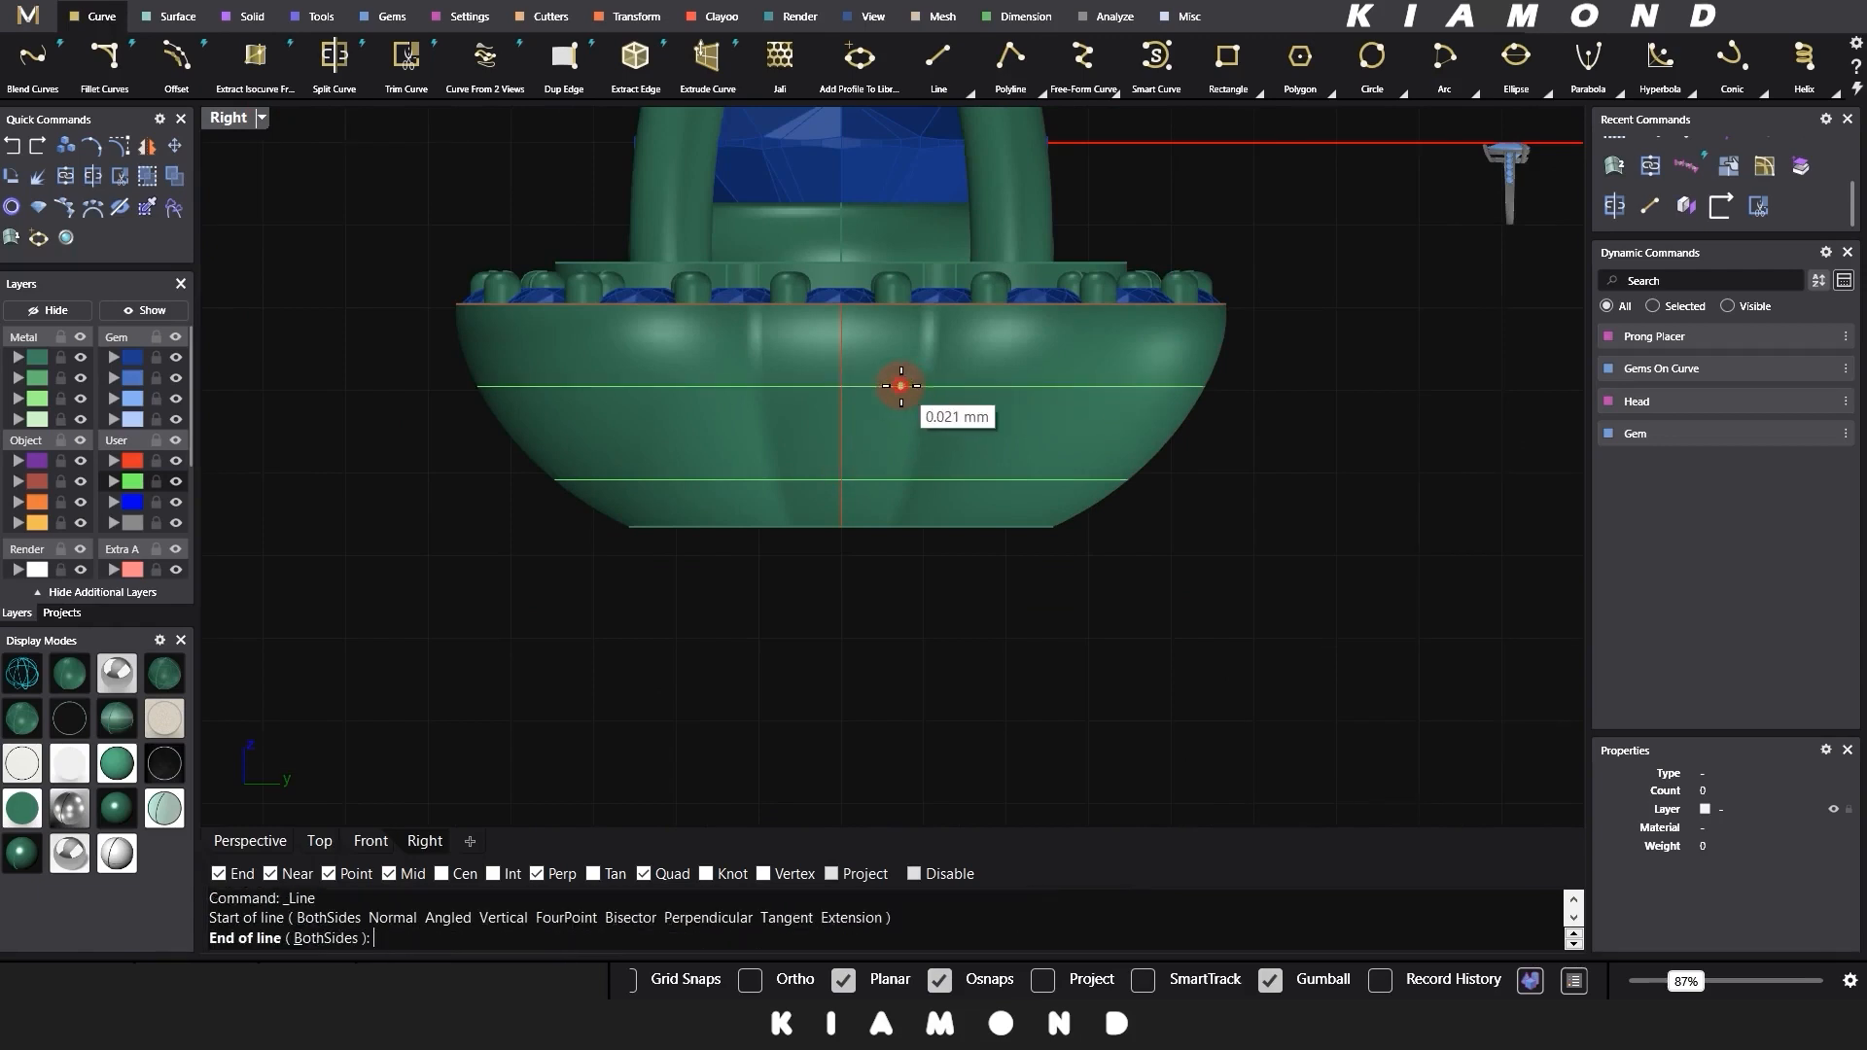
scroll(896, 384, "down", 2)
type("b")
key("Return")
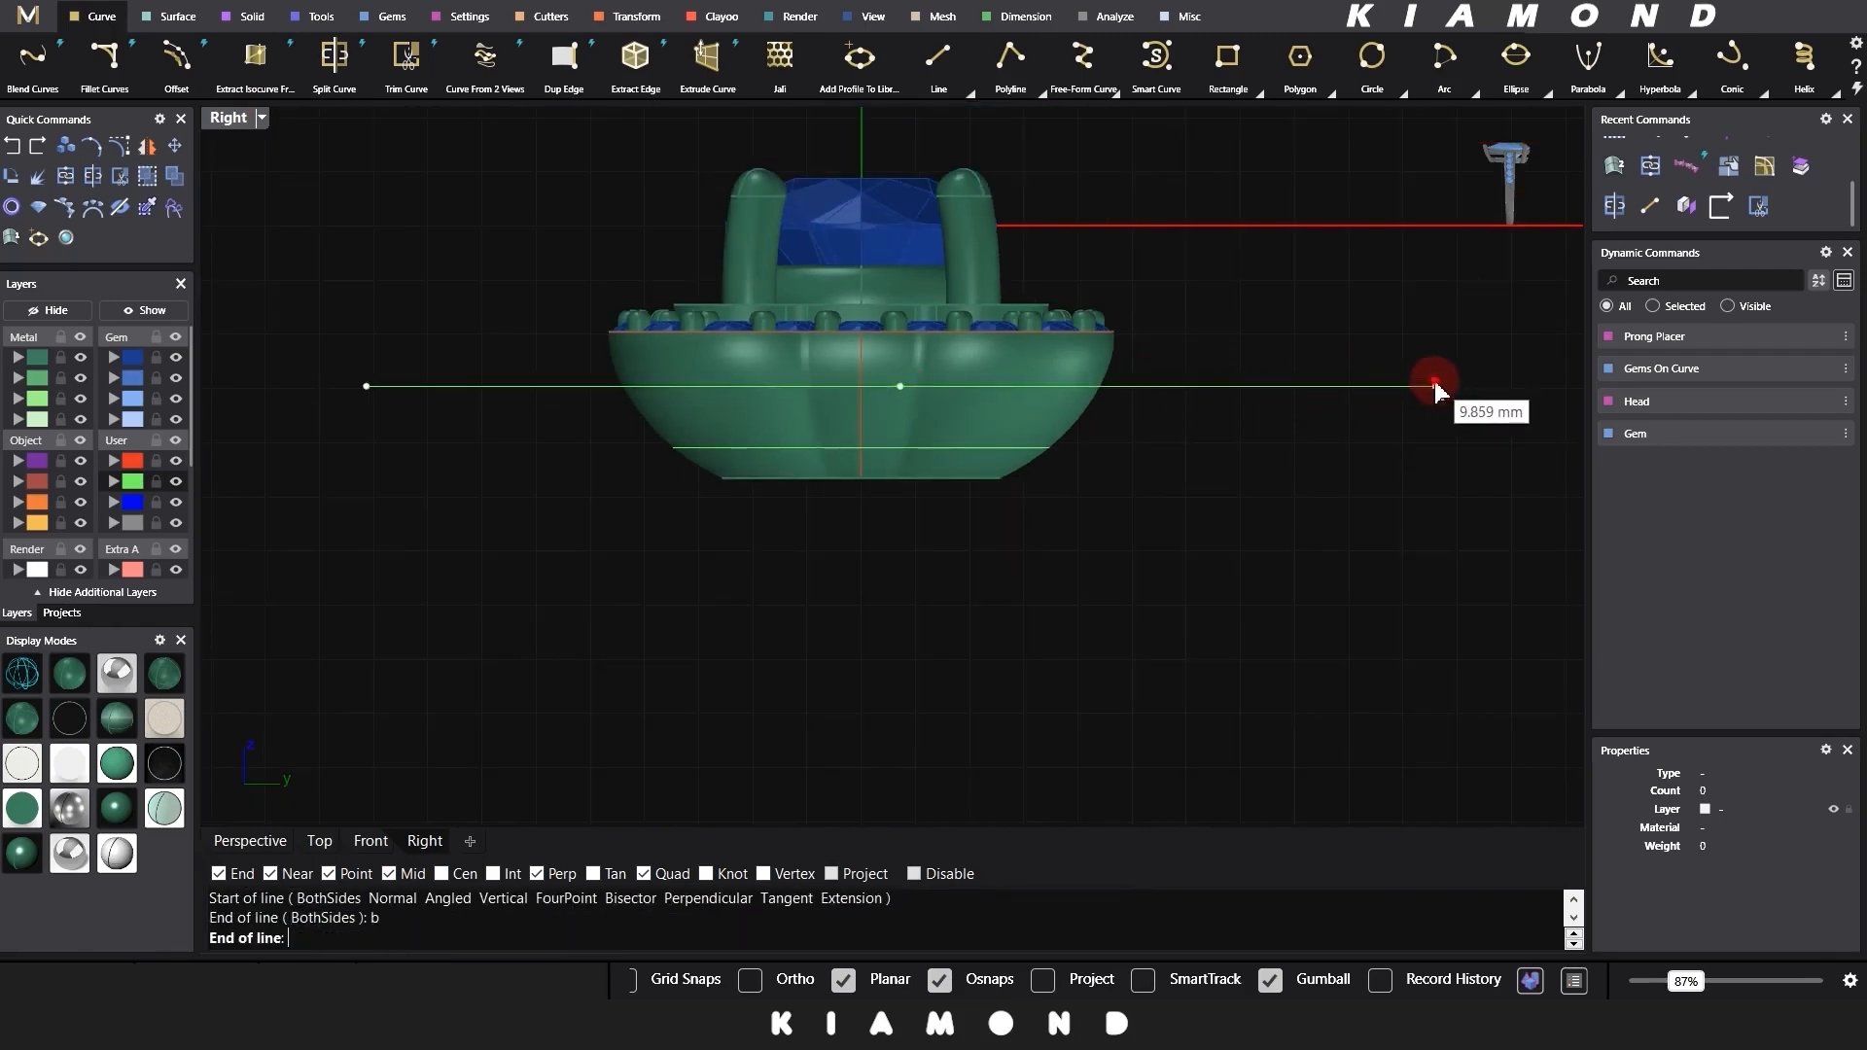
left_click(1431, 386)
key("Return")
left_click(886, 445)
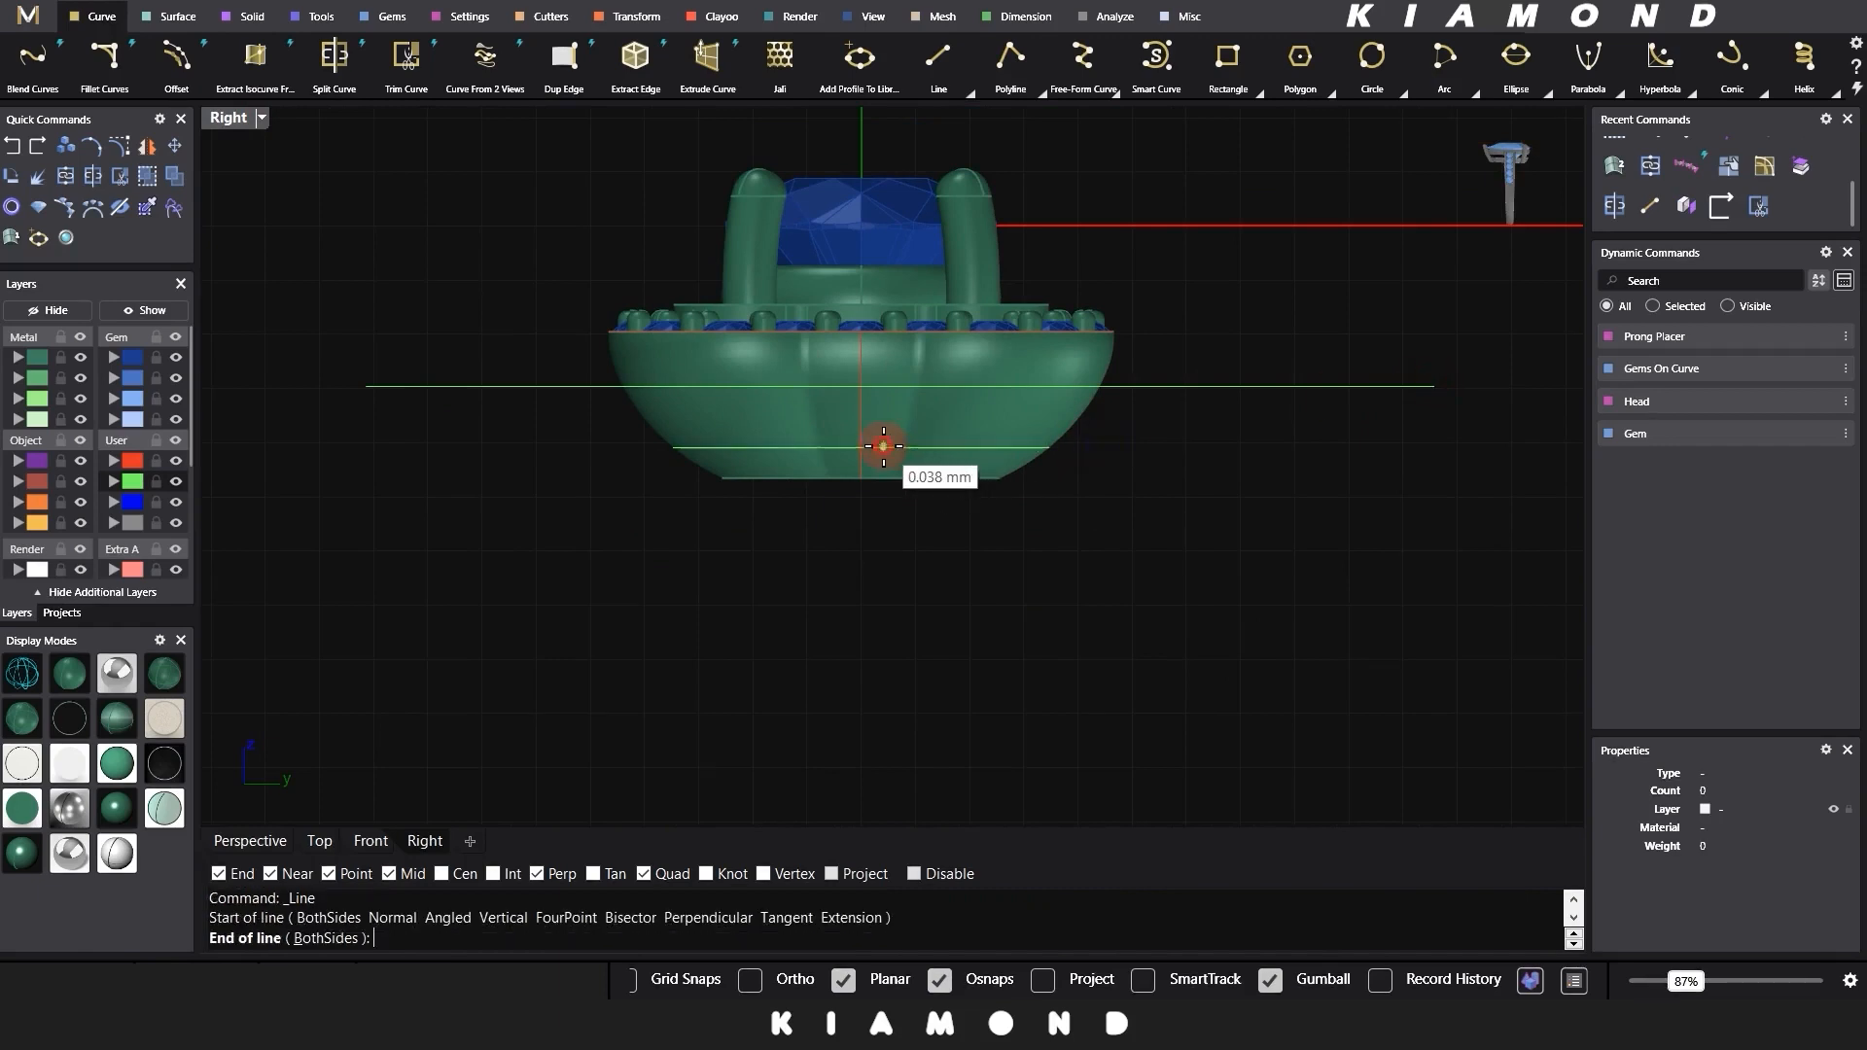
type("b")
key("Return")
left_click(1443, 449)
Step: Trim away the gallery wall between the two horizontal lines, delete the lines and return to the Perspective view
left_click_drag(1401, 329, 1322, 535)
left_click(133, 180)
scroll(1000, 418, "up", 3)
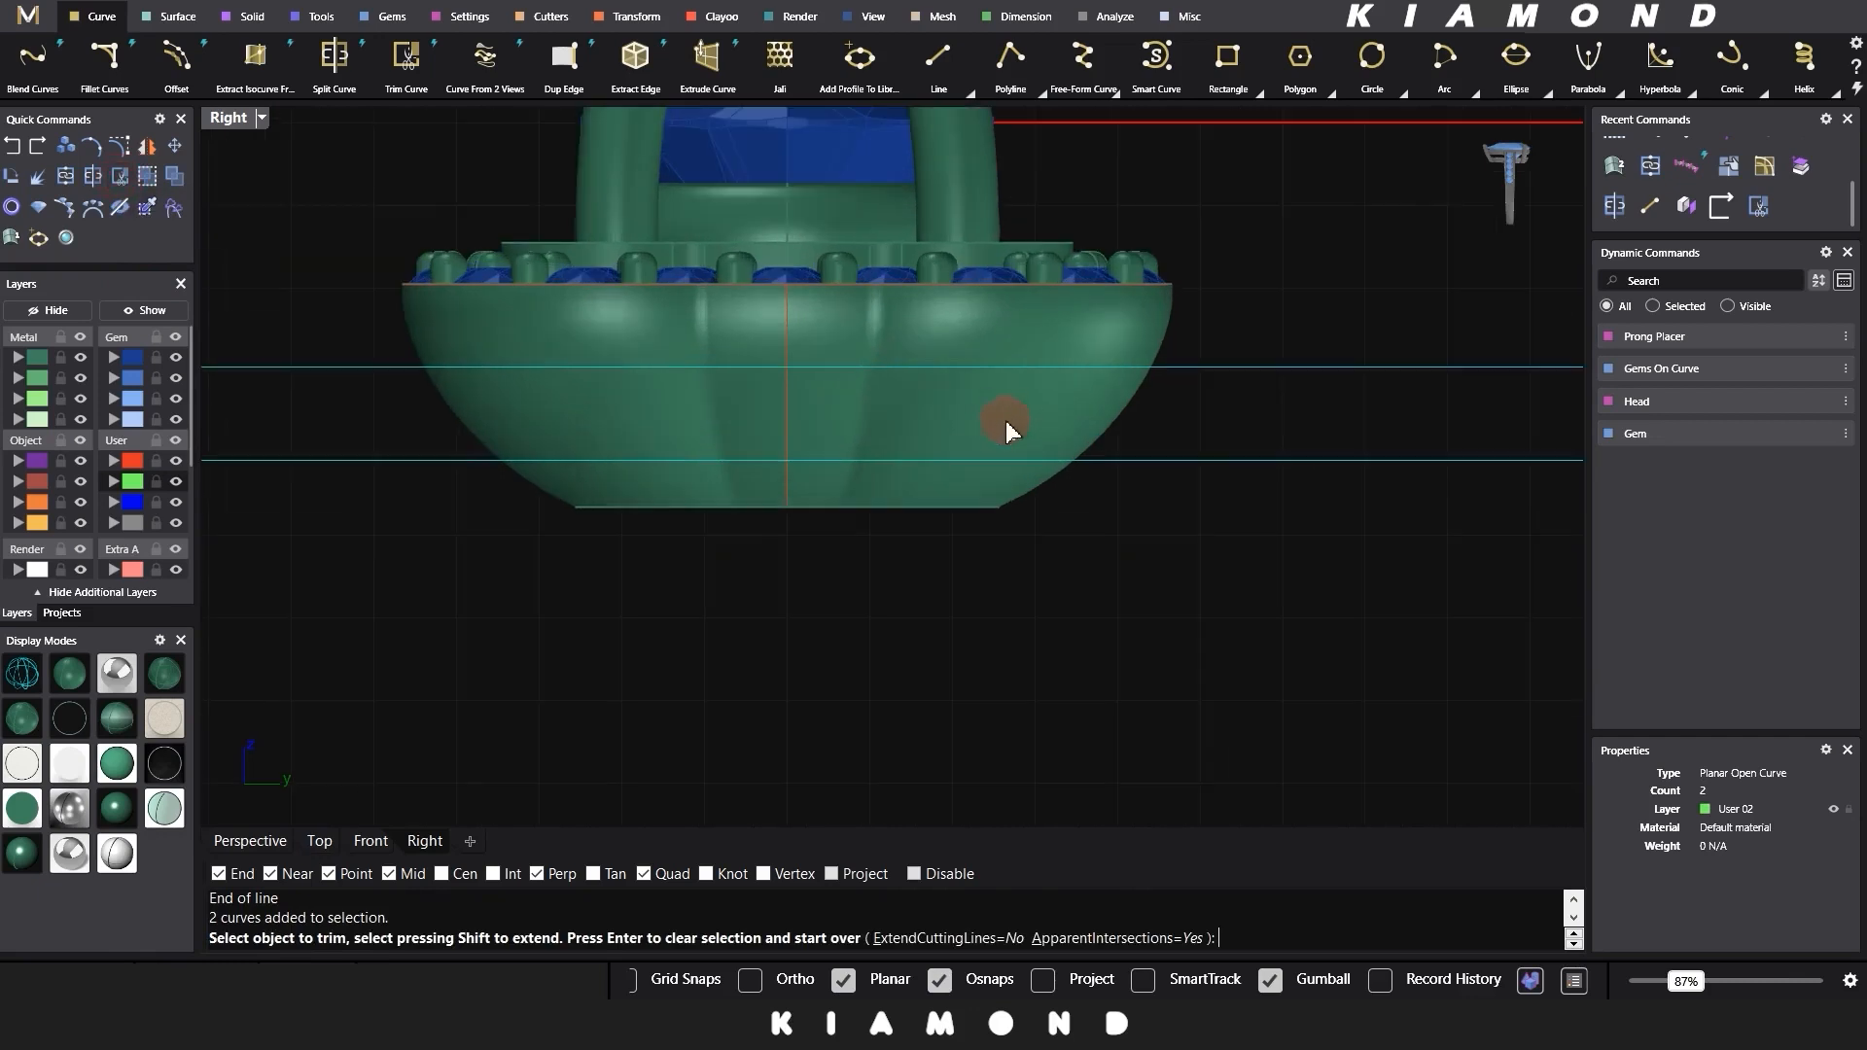
left_click(947, 406)
key("Return")
key("Escape")
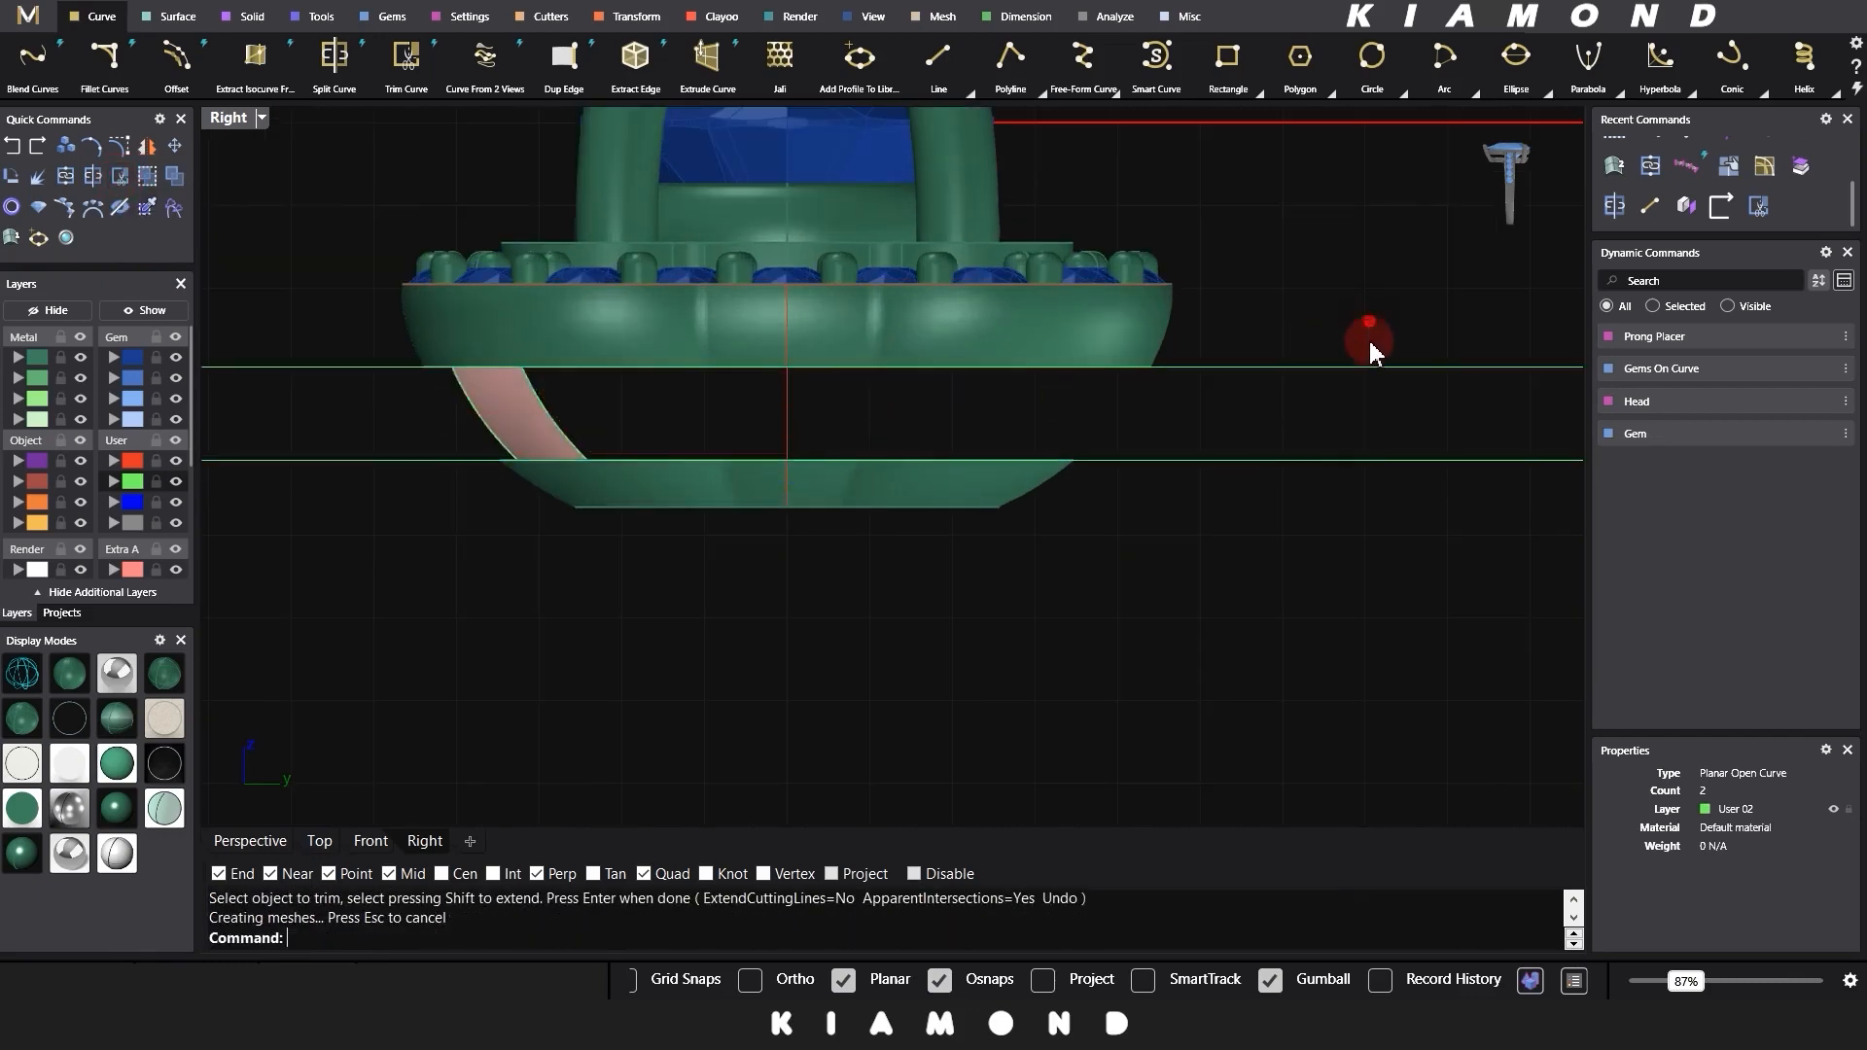
left_click_drag(1366, 334, 1304, 521)
key("Delete")
left_click(282, 841)
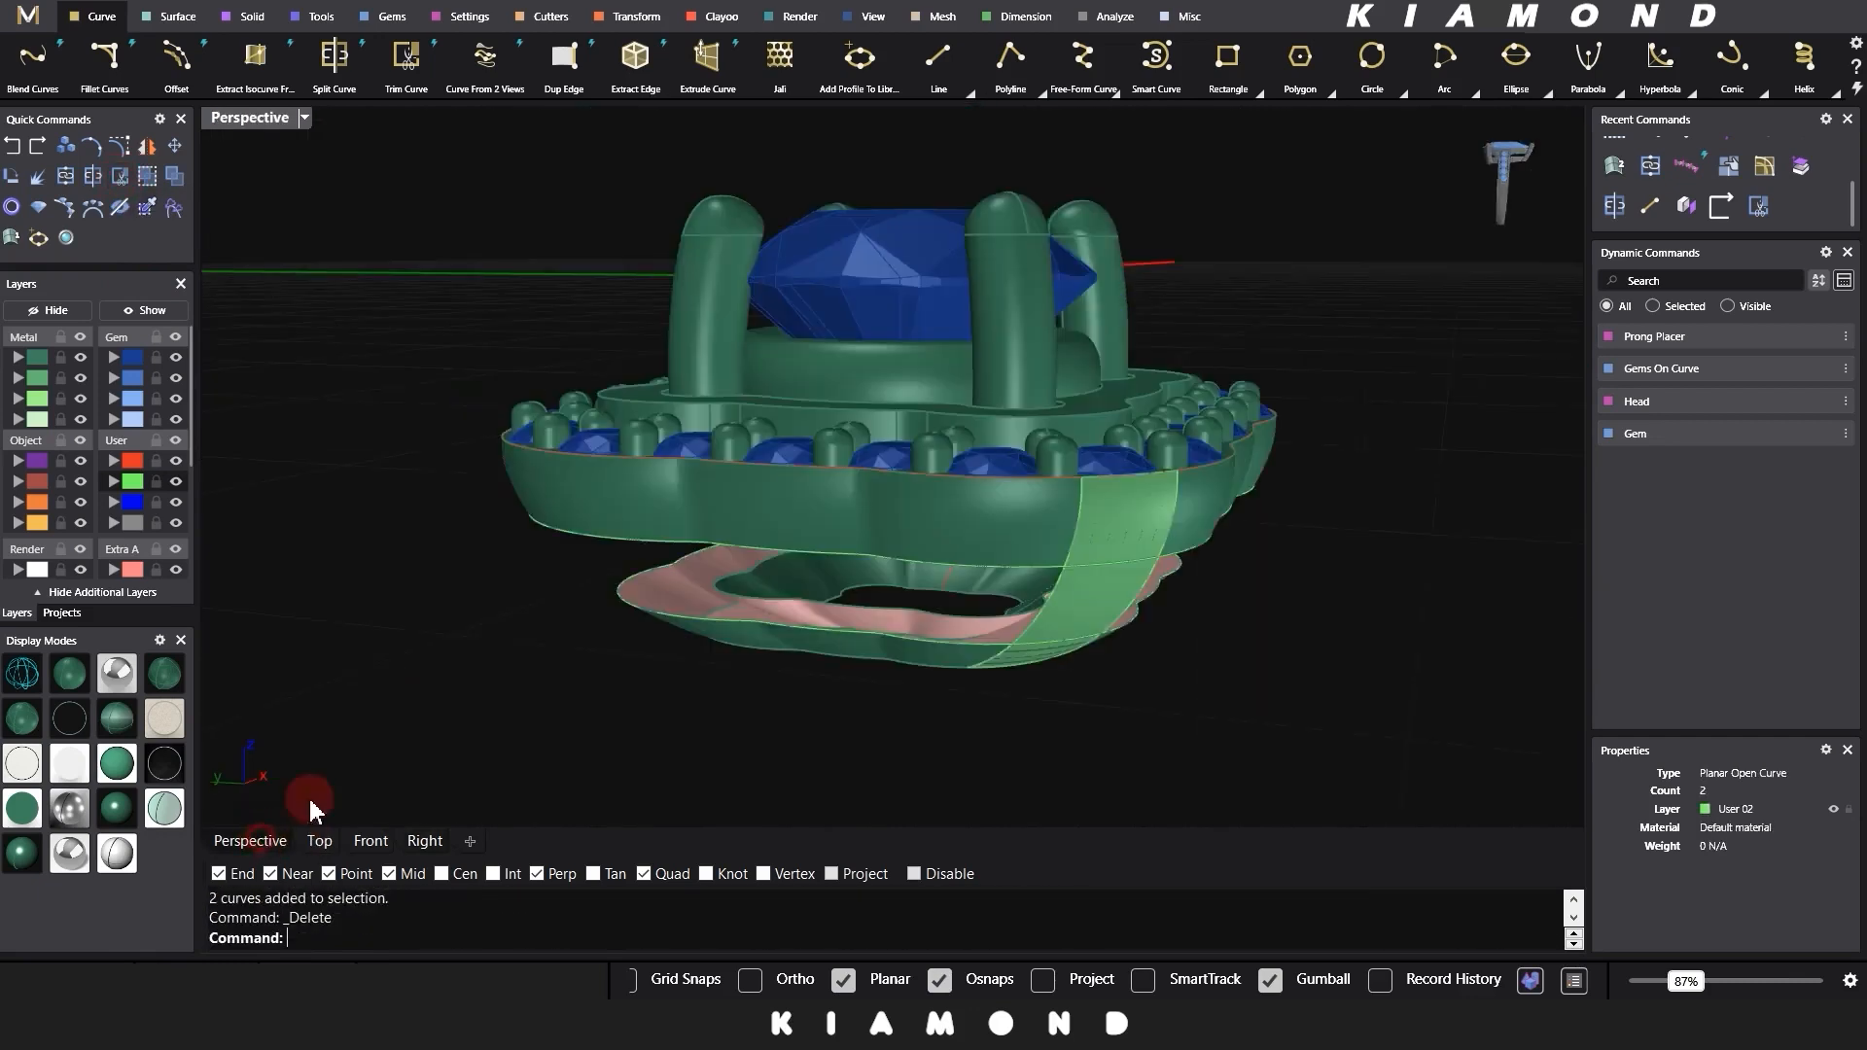
Step: Cap the open upper and lower pieces of the trimmed gallery
mouse_move(292, 780)
right_mouse_down()
mouse_move(709, 541)
mouse_move(958, 537)
mouse_move(940, 551)
mouse_move(987, 509)
mouse_move(967, 633)
right_mouse_up()
scroll(949, 671, "up", 3)
left_click(911, 622)
left_click(926, 484, "shift")
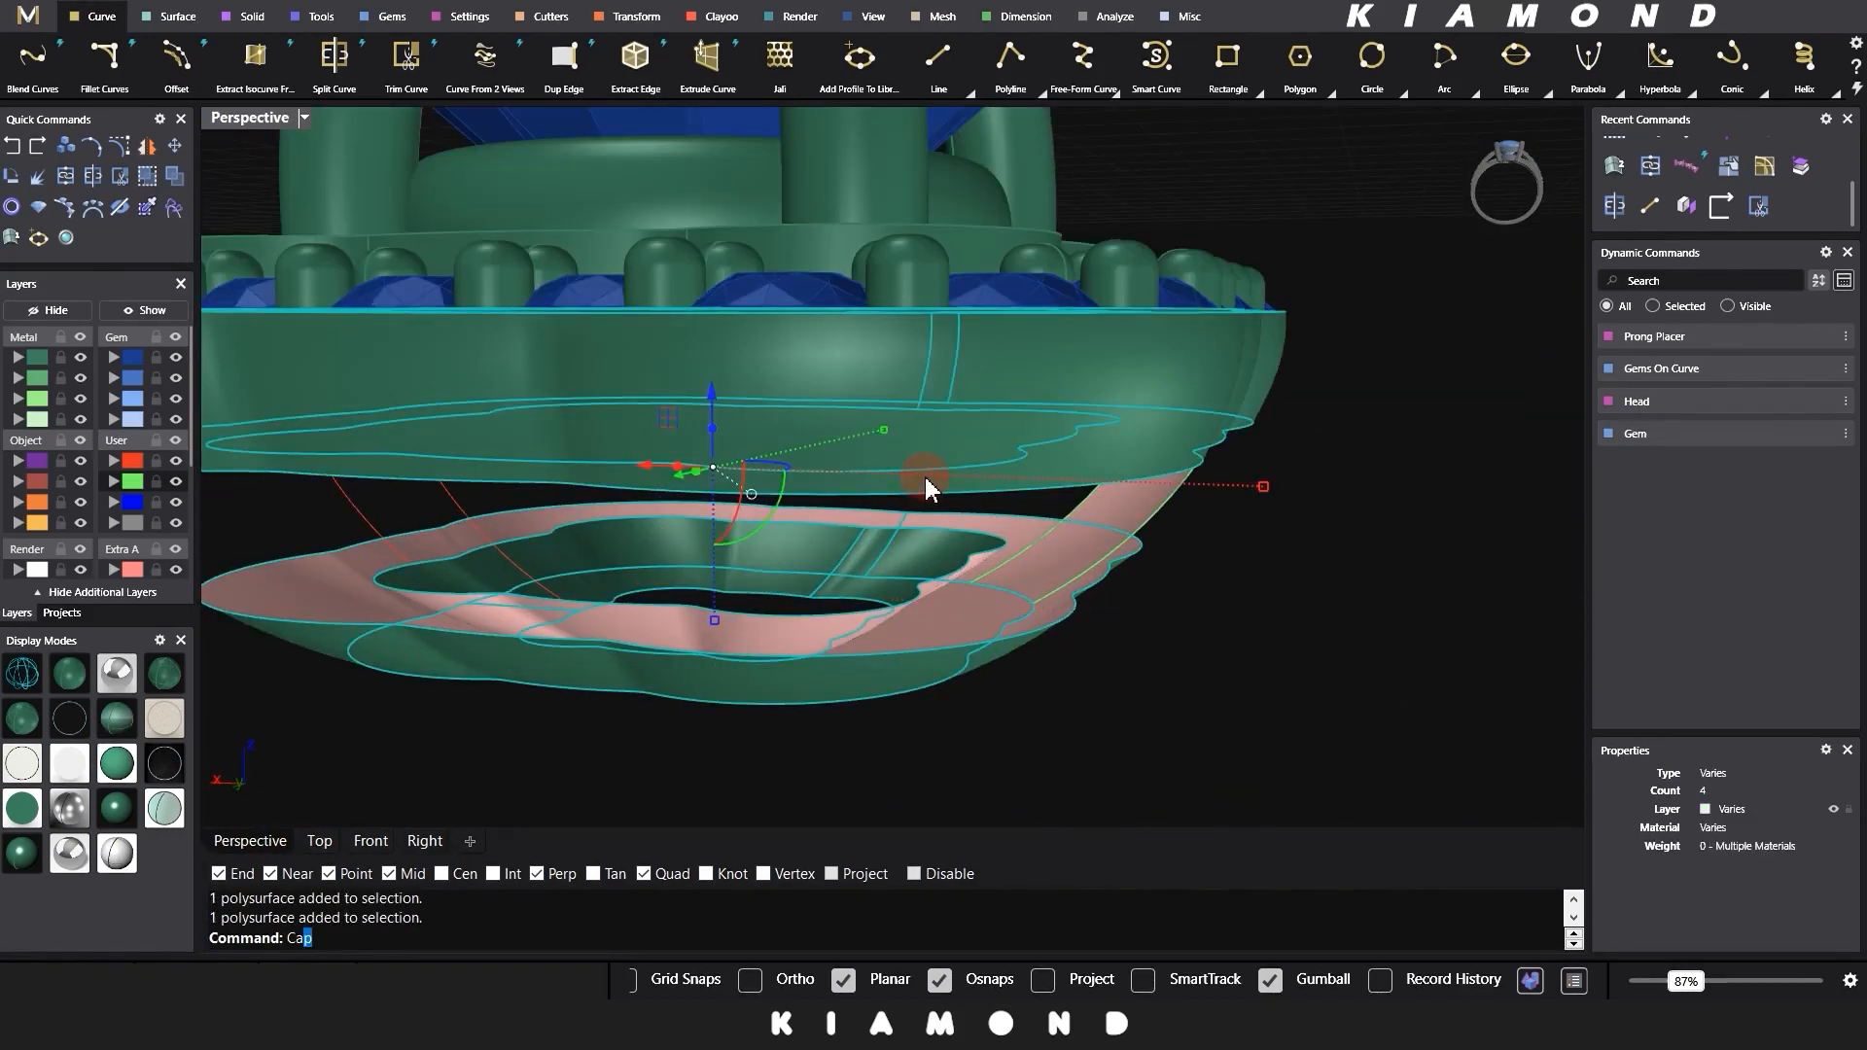
key("Return")
Step: Try to offset the corner strip surface inward by 0.8 as a solid with the direction flipped
right_click_drag(1238, 684, 880, 517)
left_click(929, 620)
left_click(1033, 651)
type("2")
key("Return")
right_click_drag(1117, 627, 1081, 618)
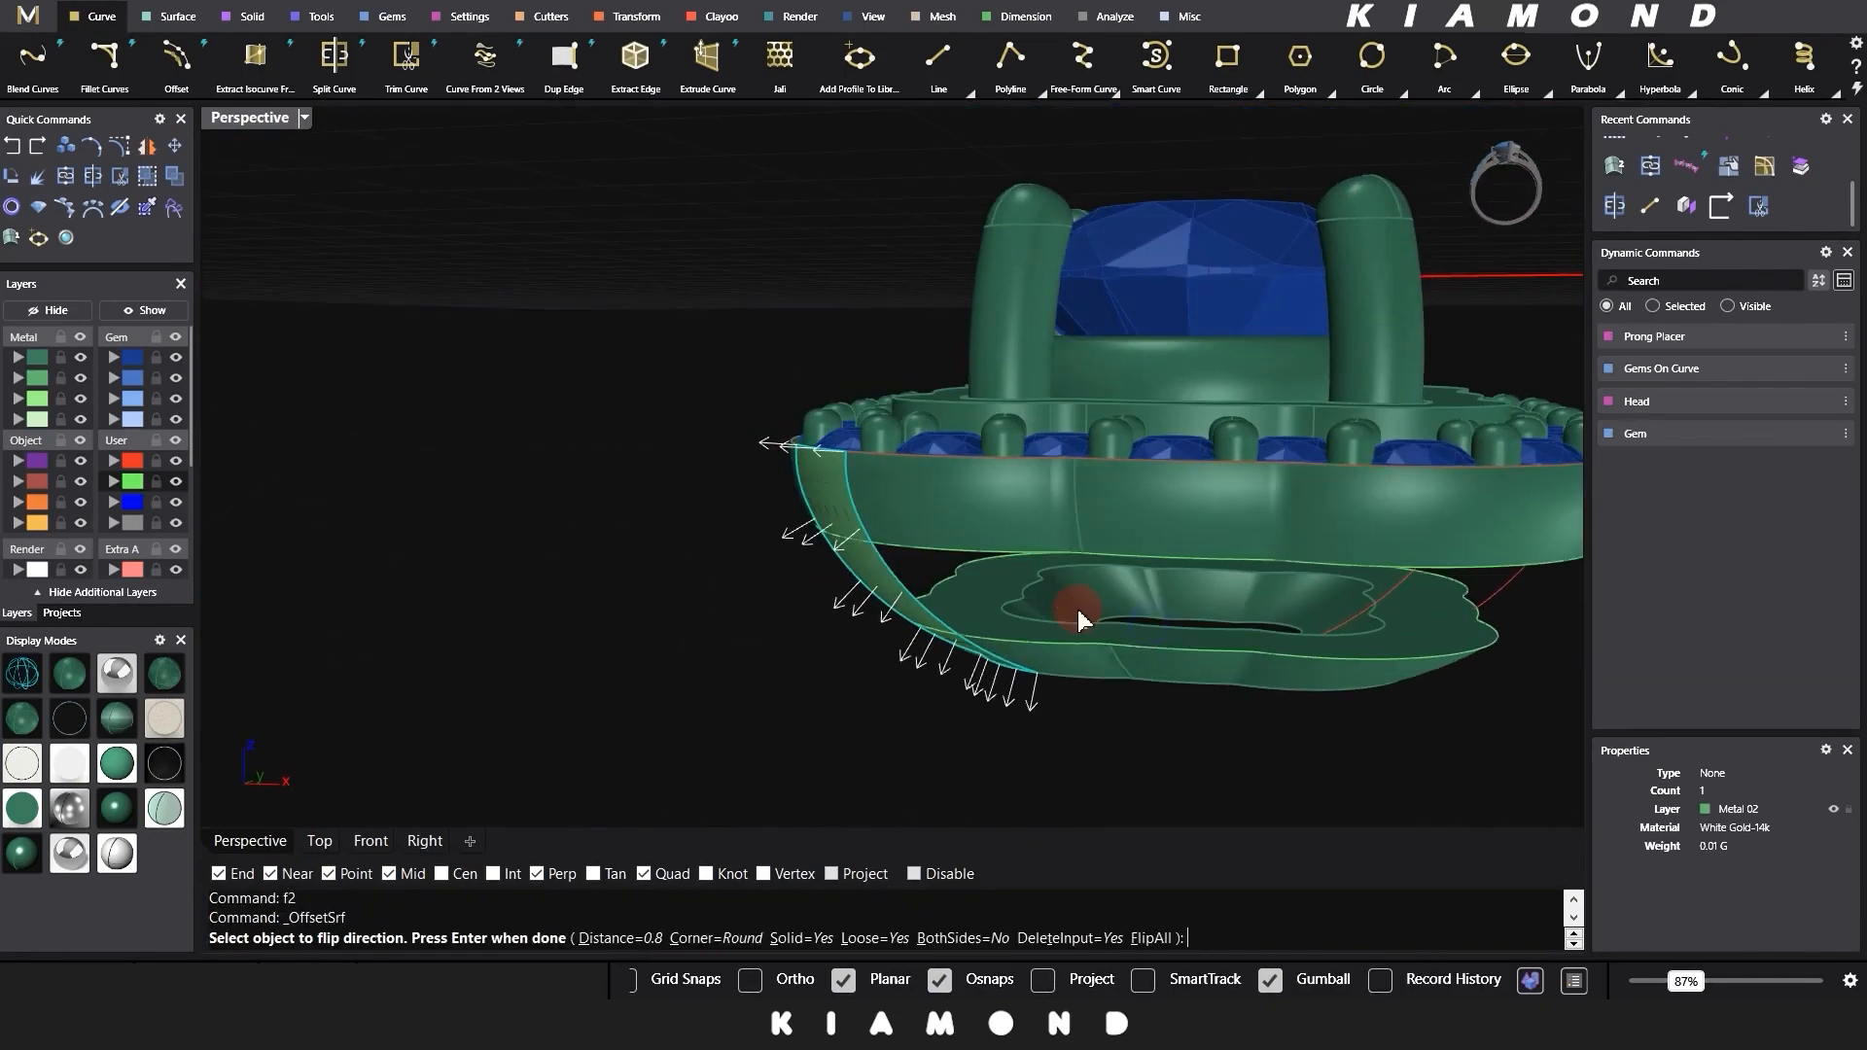
type("f")
right_click(828, 795)
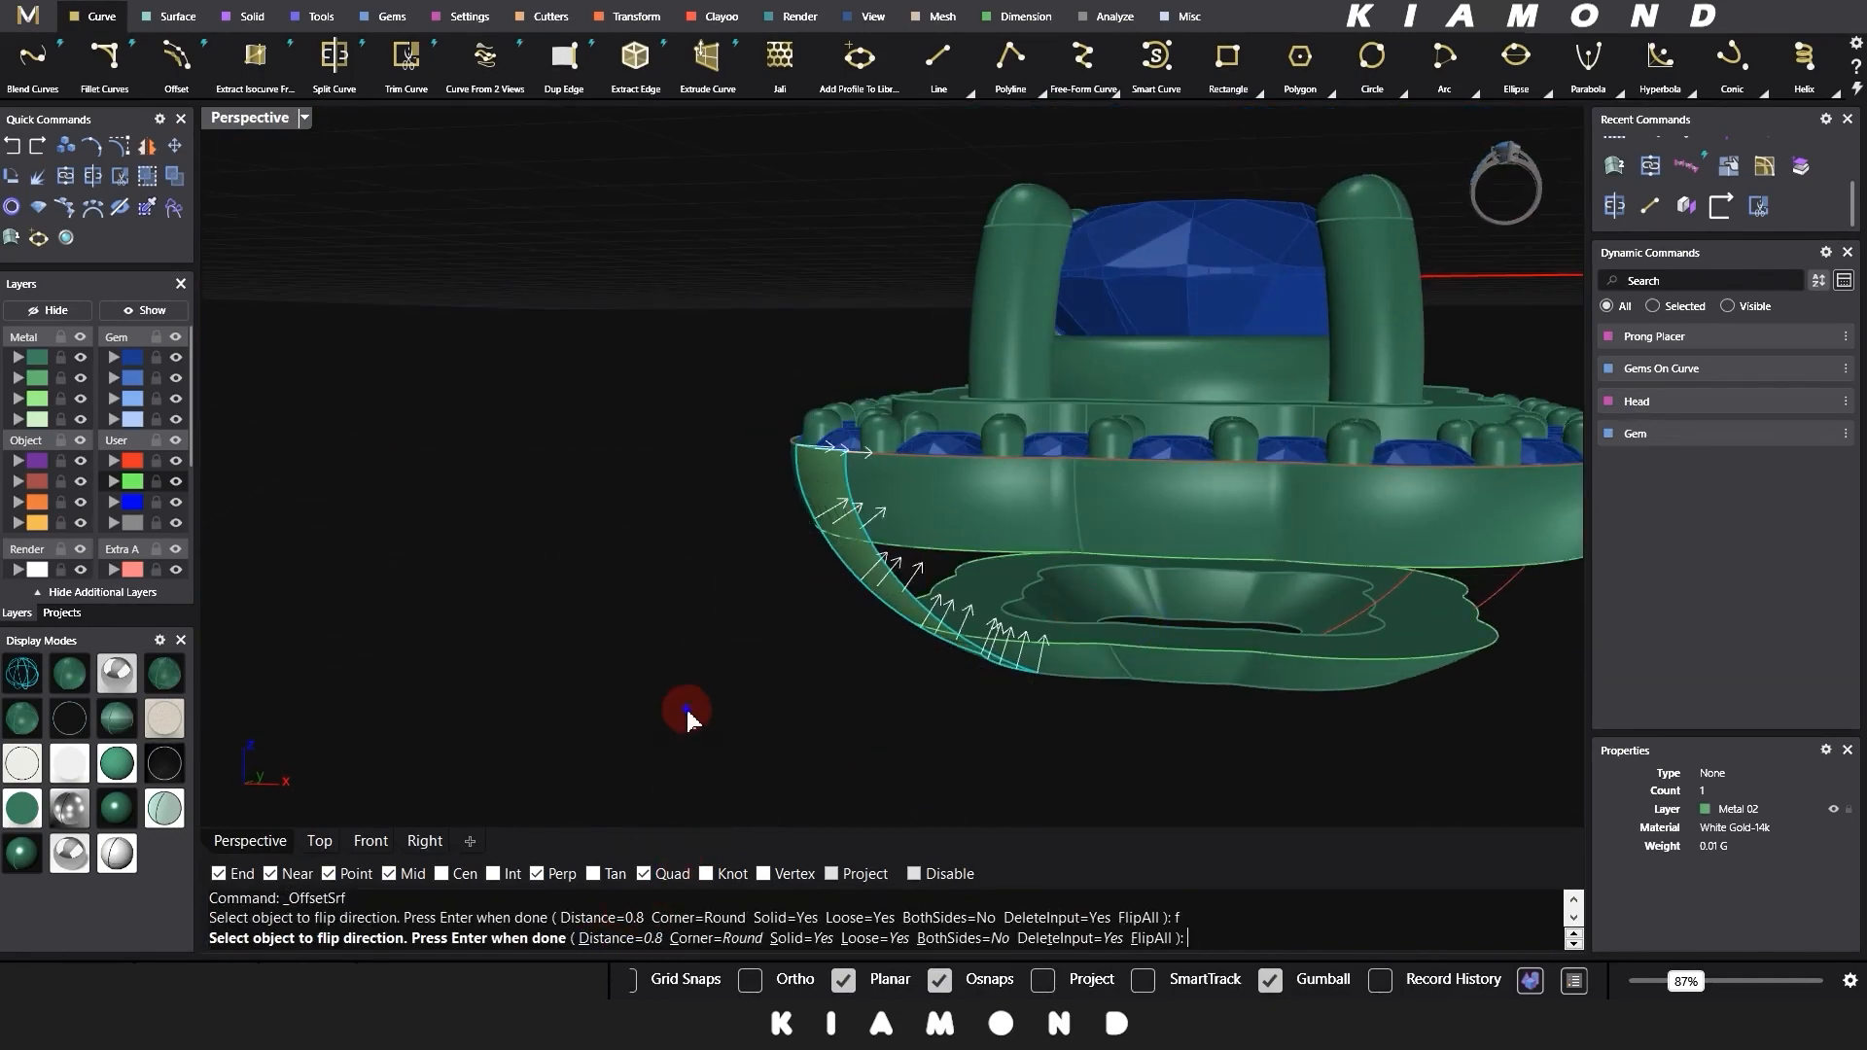
right_click(687, 717)
mouse_move(686, 715)
right_mouse_down()
mouse_move(1042, 655)
mouse_move(950, 617)
mouse_move(868, 637)
mouse_move(895, 666)
right_mouse_up()
right_click_drag(1043, 634, 1179, 687)
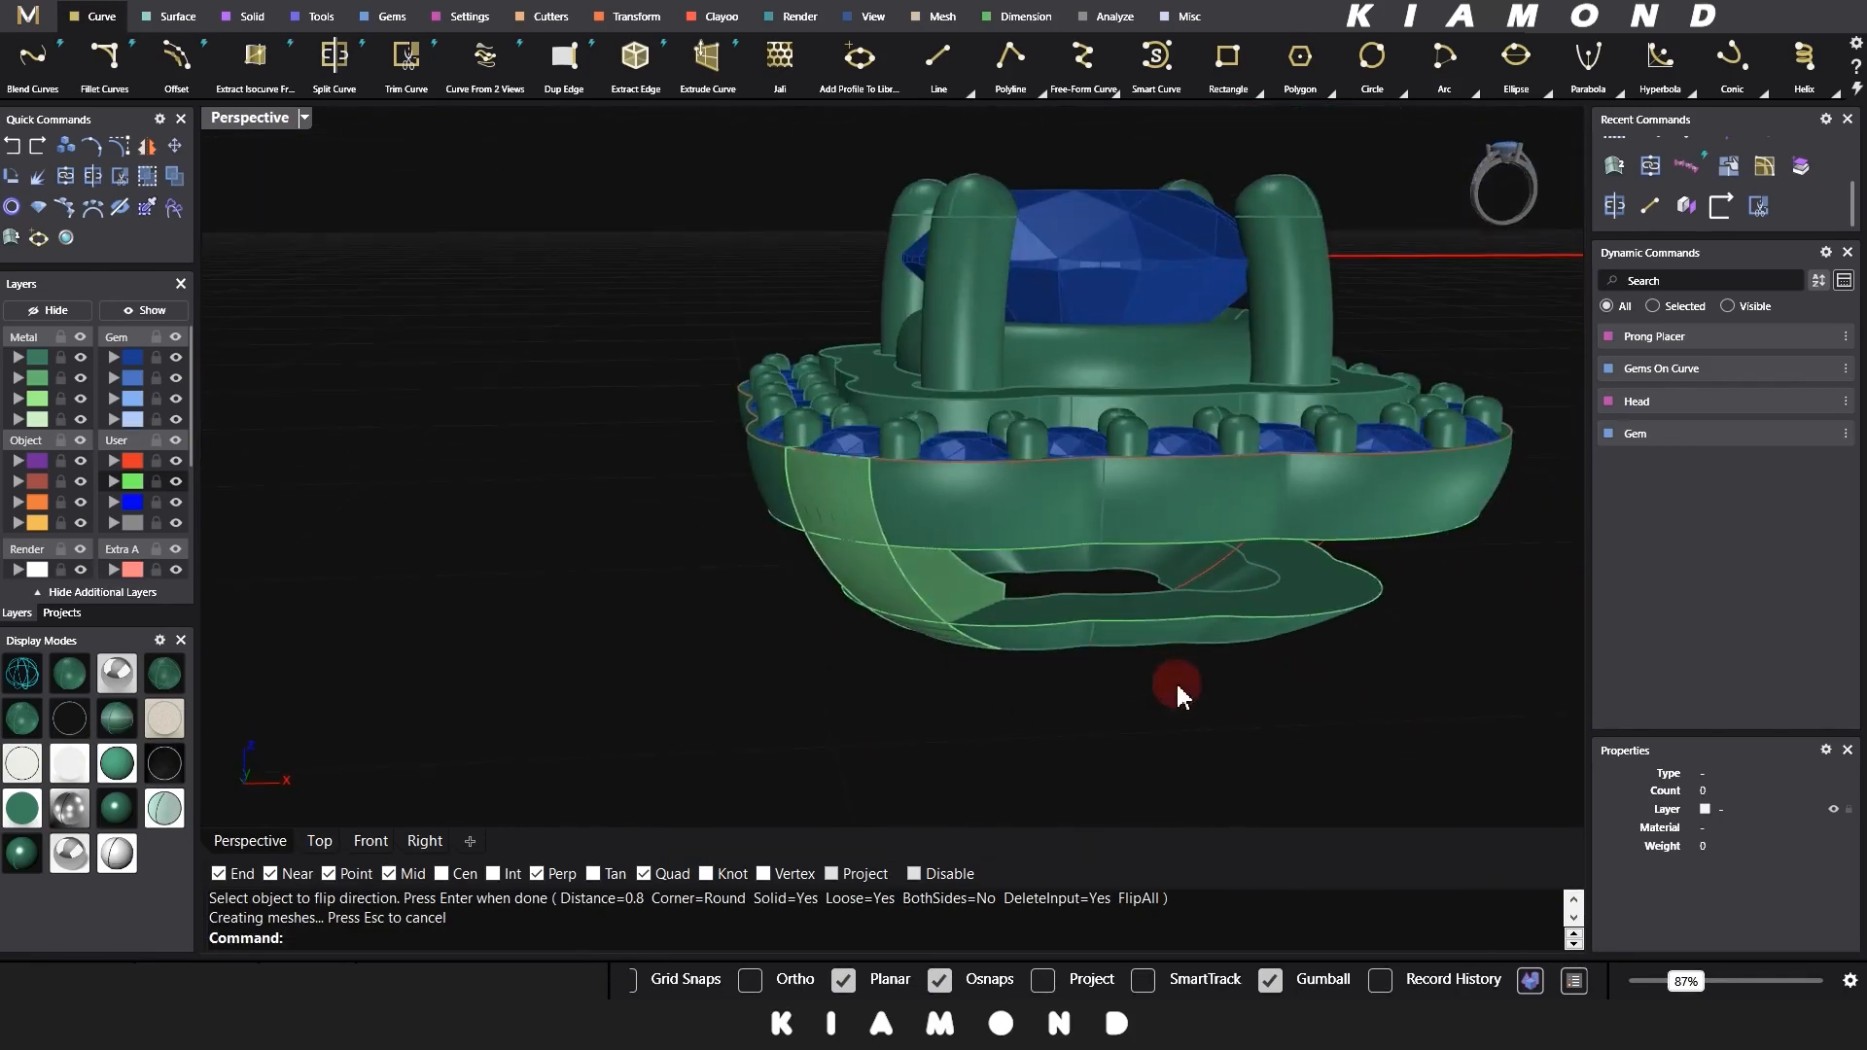
key("ctrl+z")
Step: Begin a solid surface extrusion of the corner strip with its direction set from 0,0,0 straight out through the corner
mouse_move(948, 646)
right_mouse_down()
mouse_move(869, 754)
mouse_move(887, 700)
mouse_move(681, 698)
right_mouse_up()
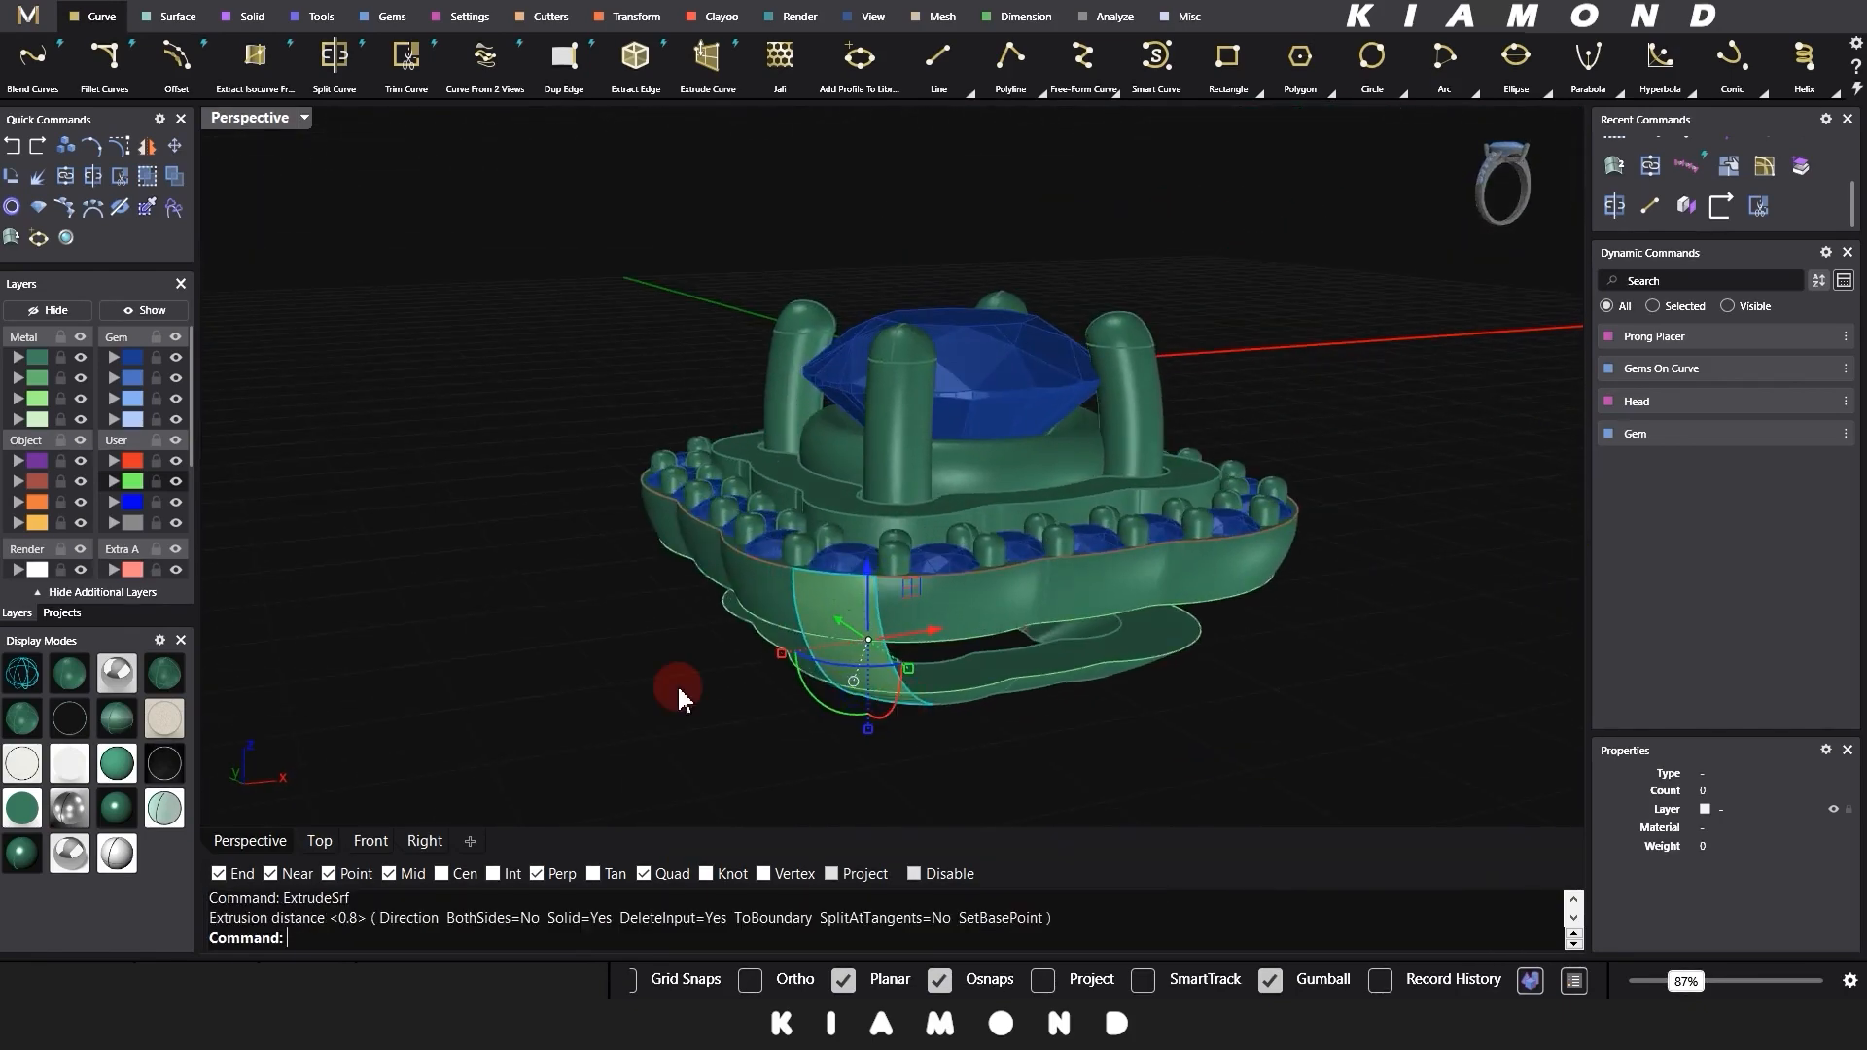
type("r")
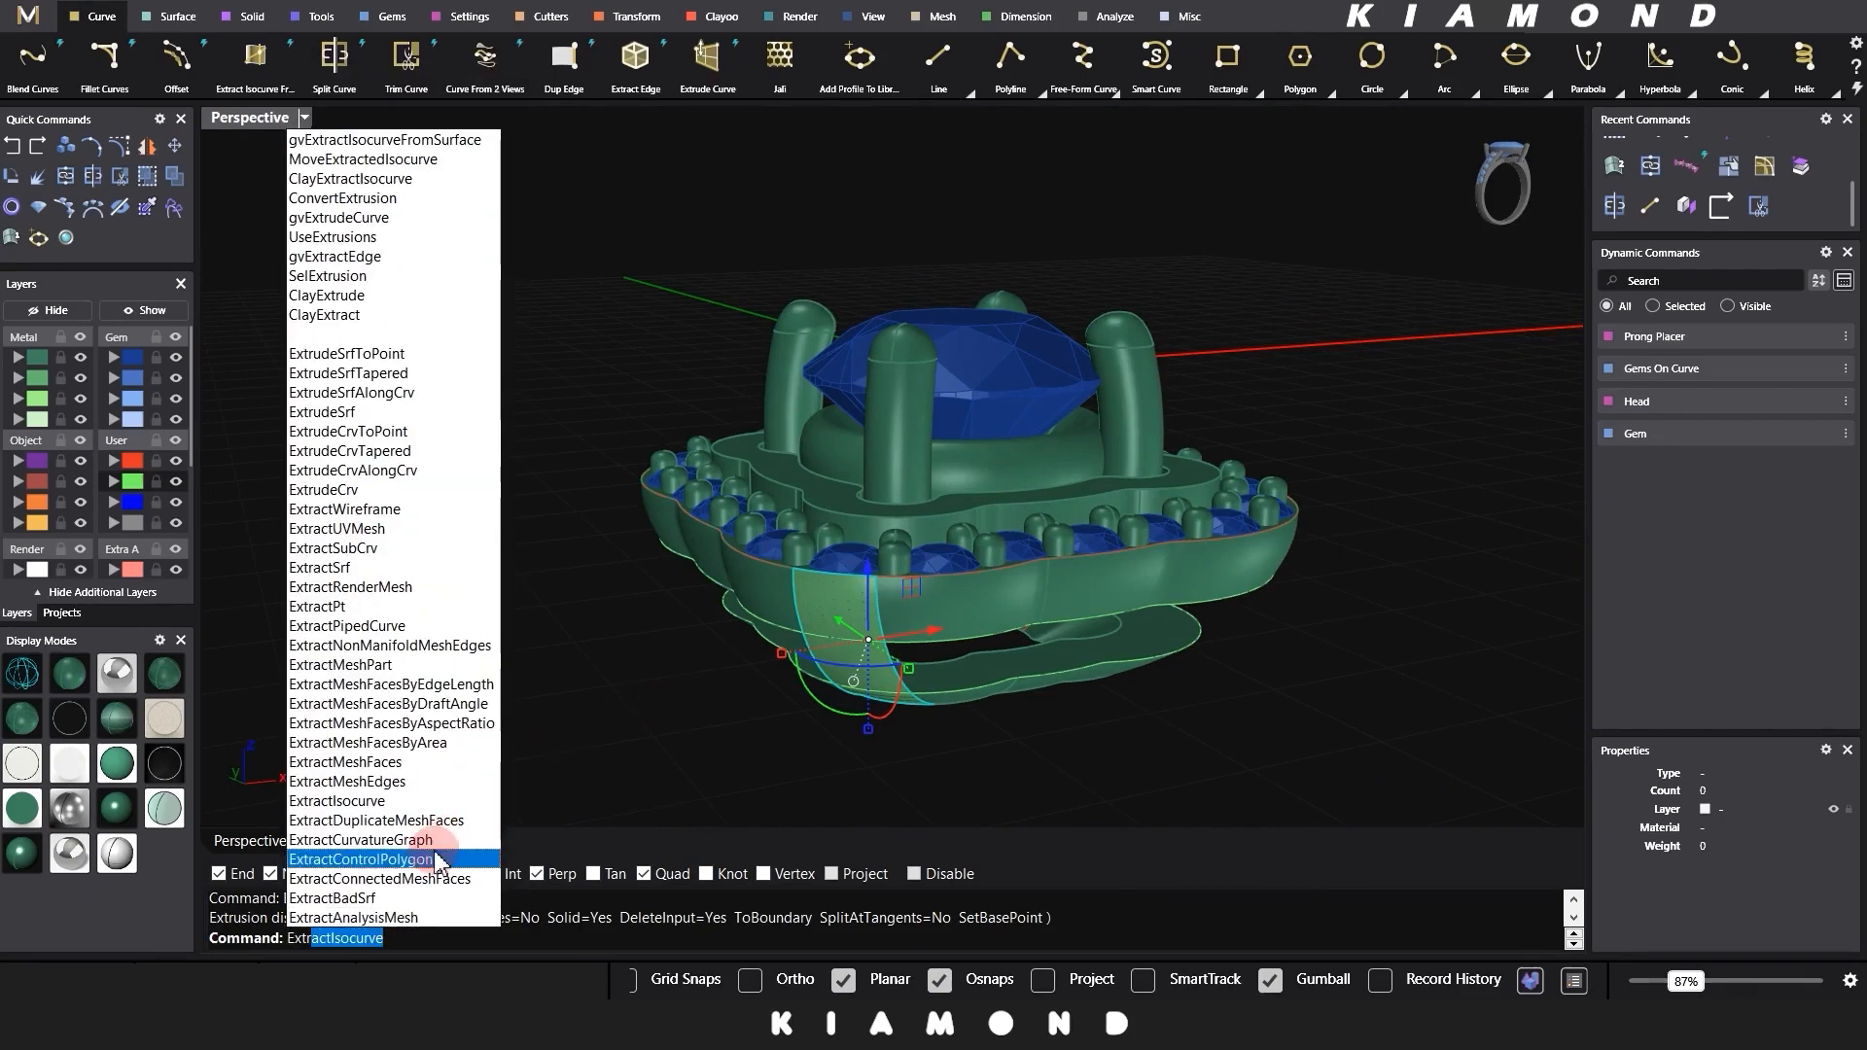
type("ude")
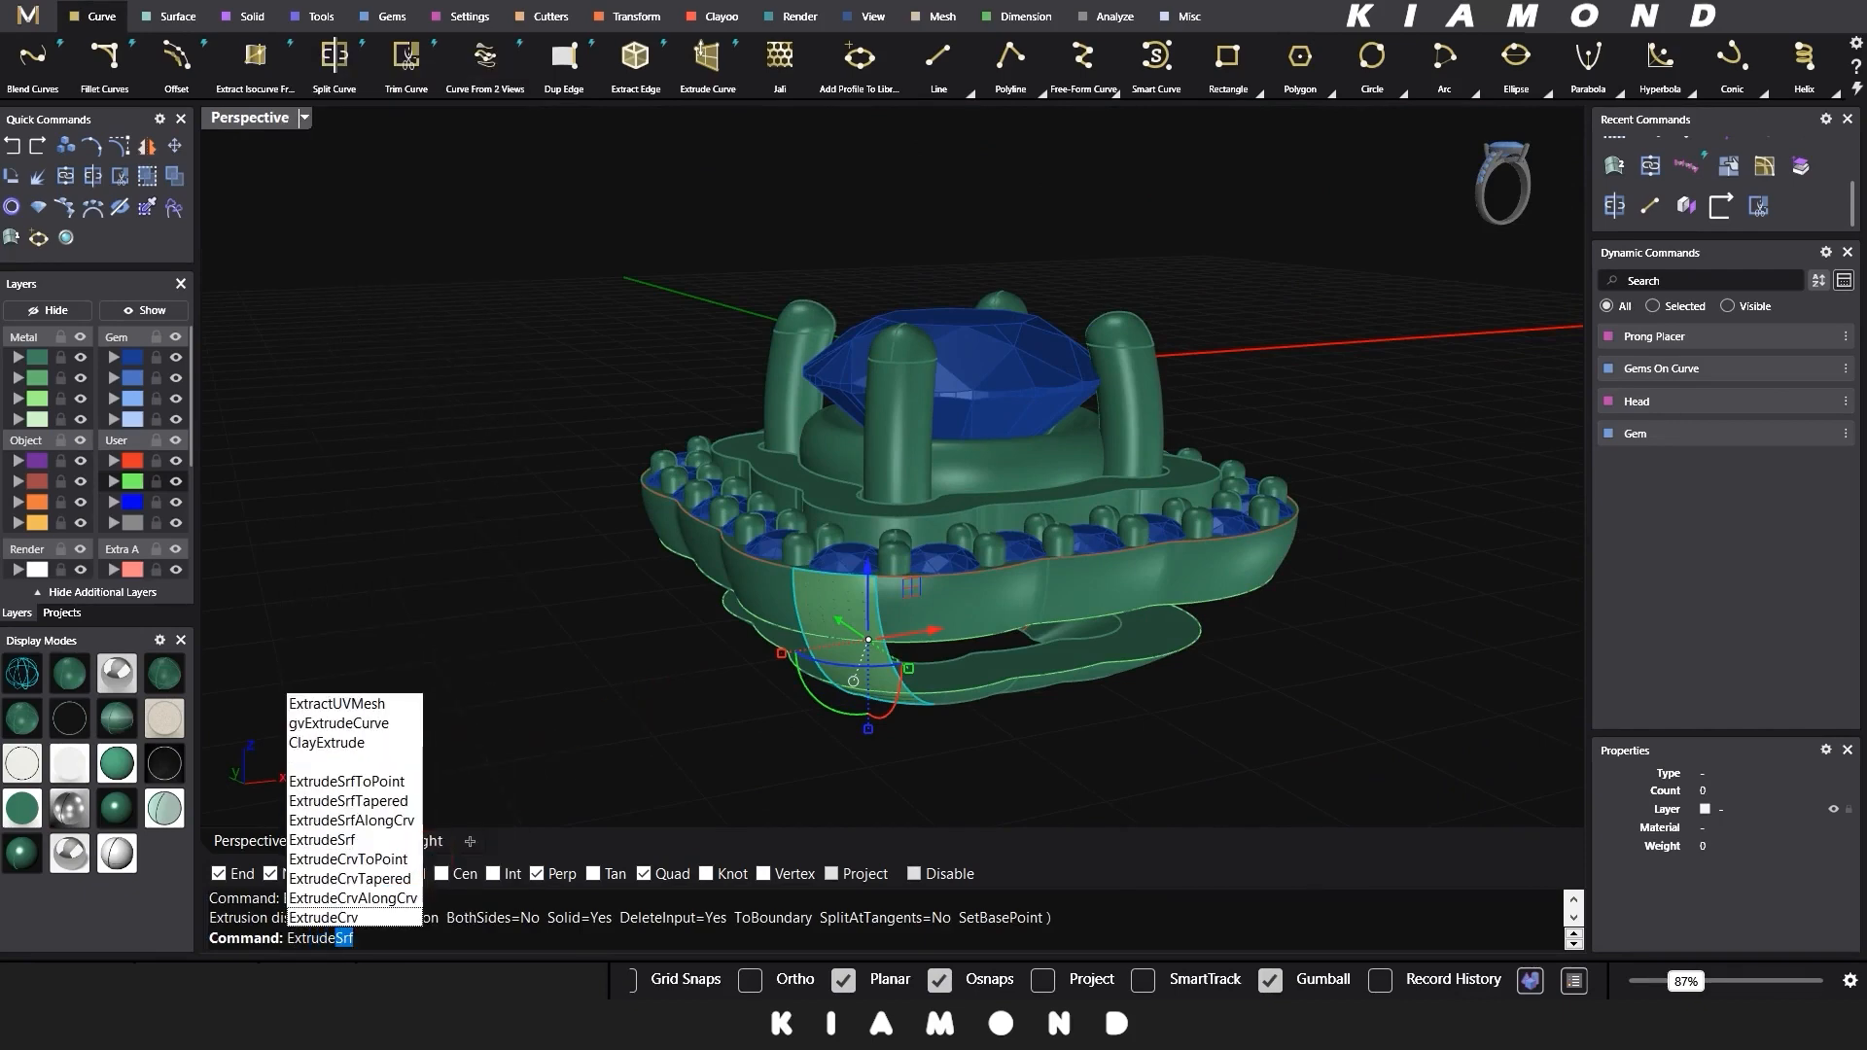
left_click(322, 839)
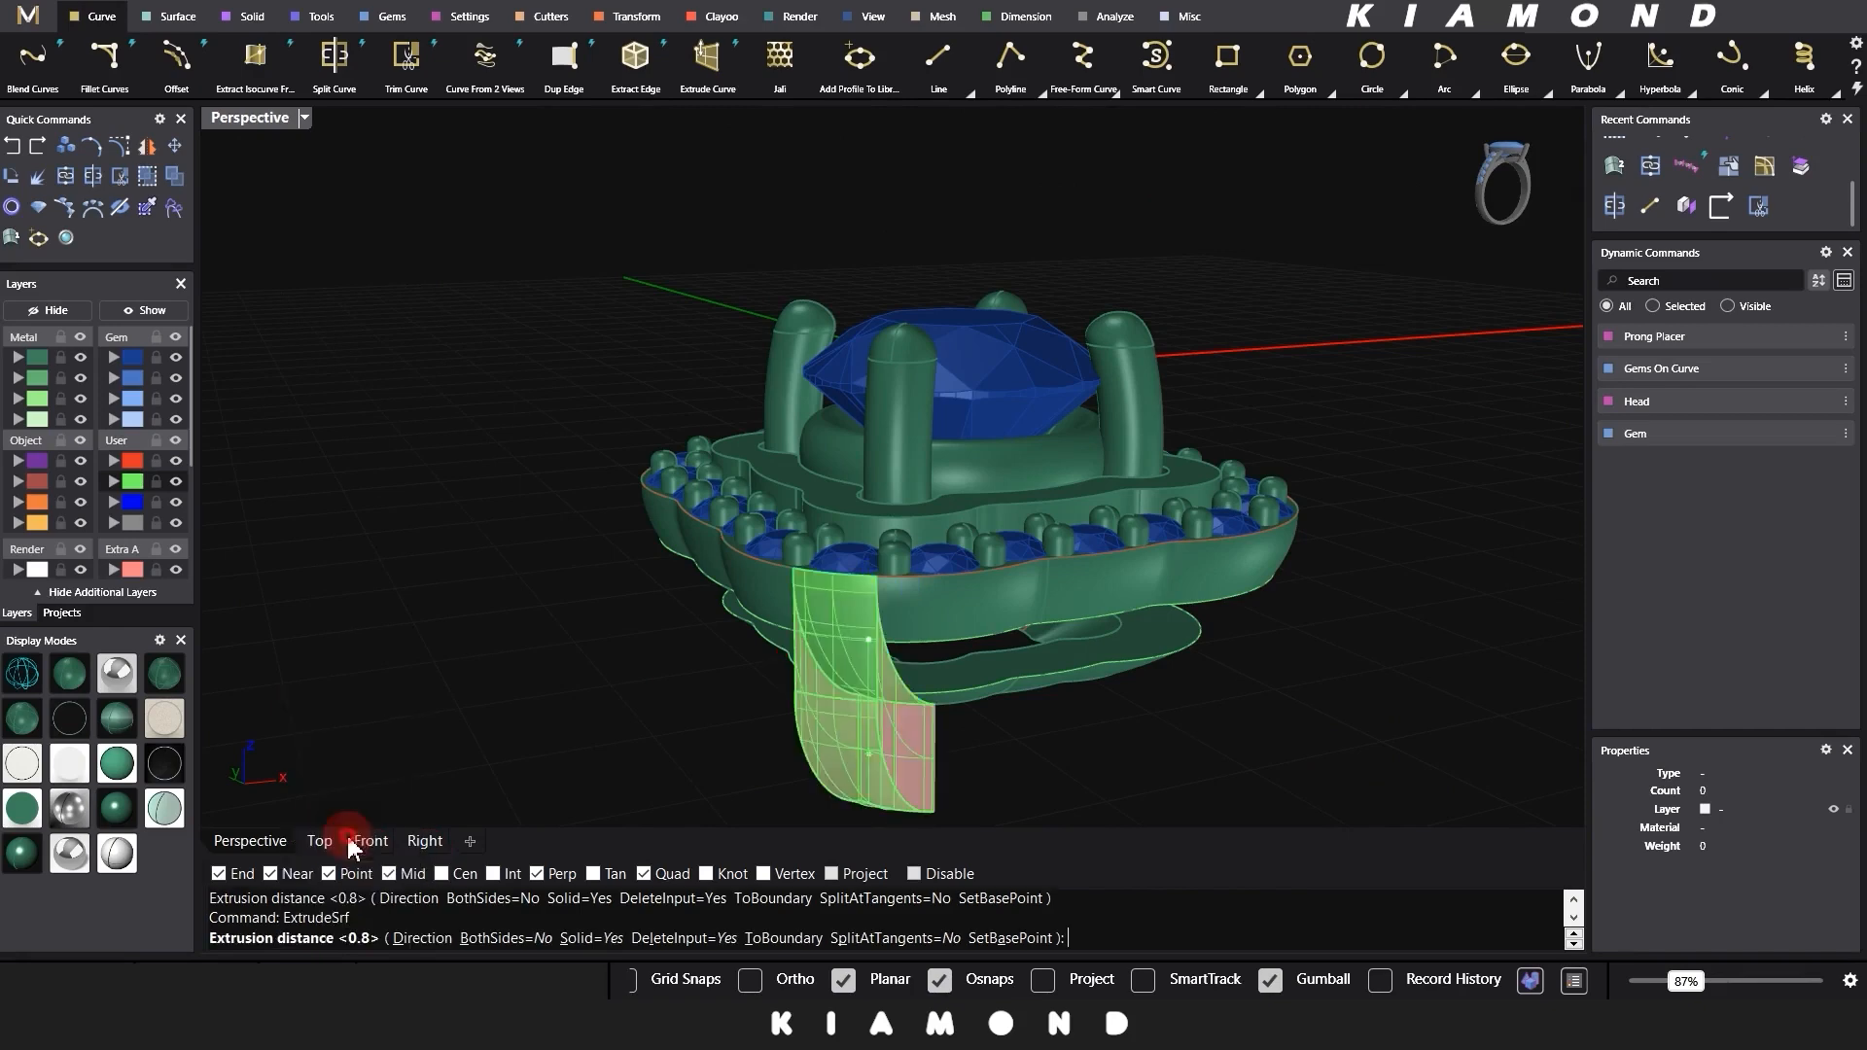
right_click_drag(988, 755, 1159, 702)
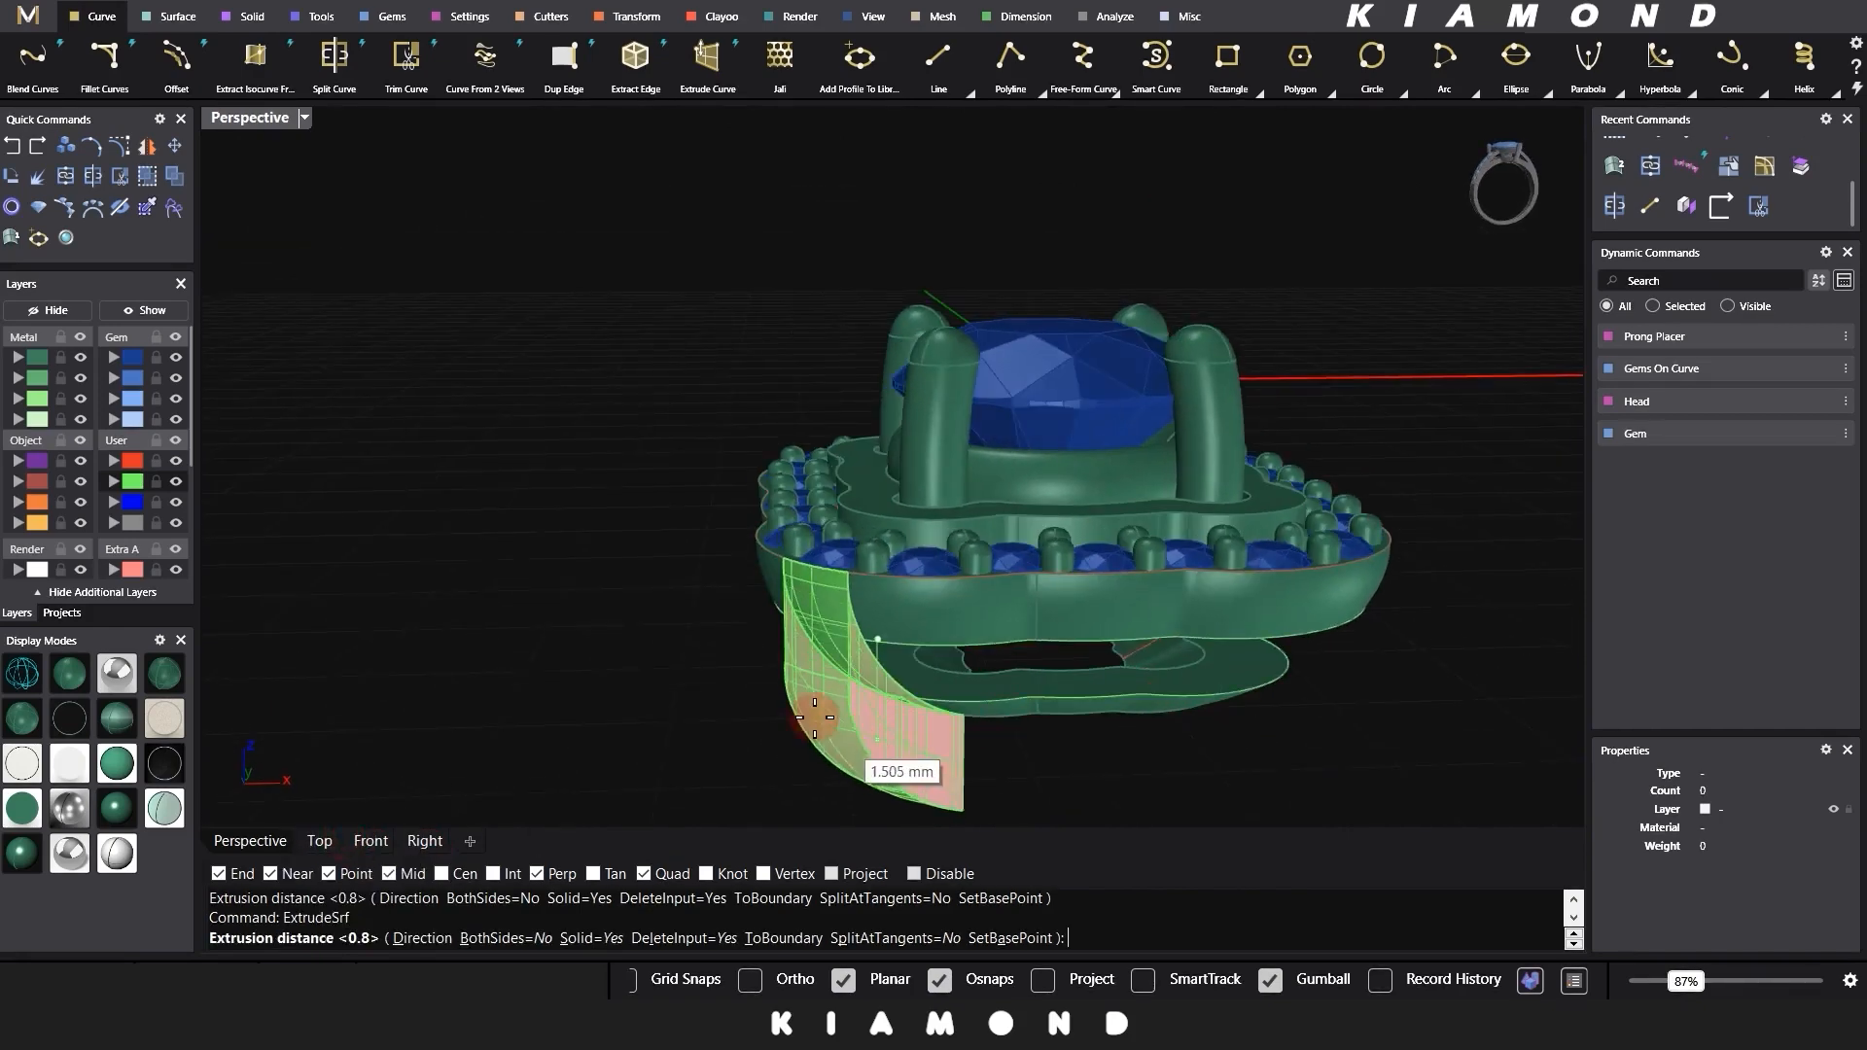
left_click(422, 938)
scroll(517, 567, "down", 5)
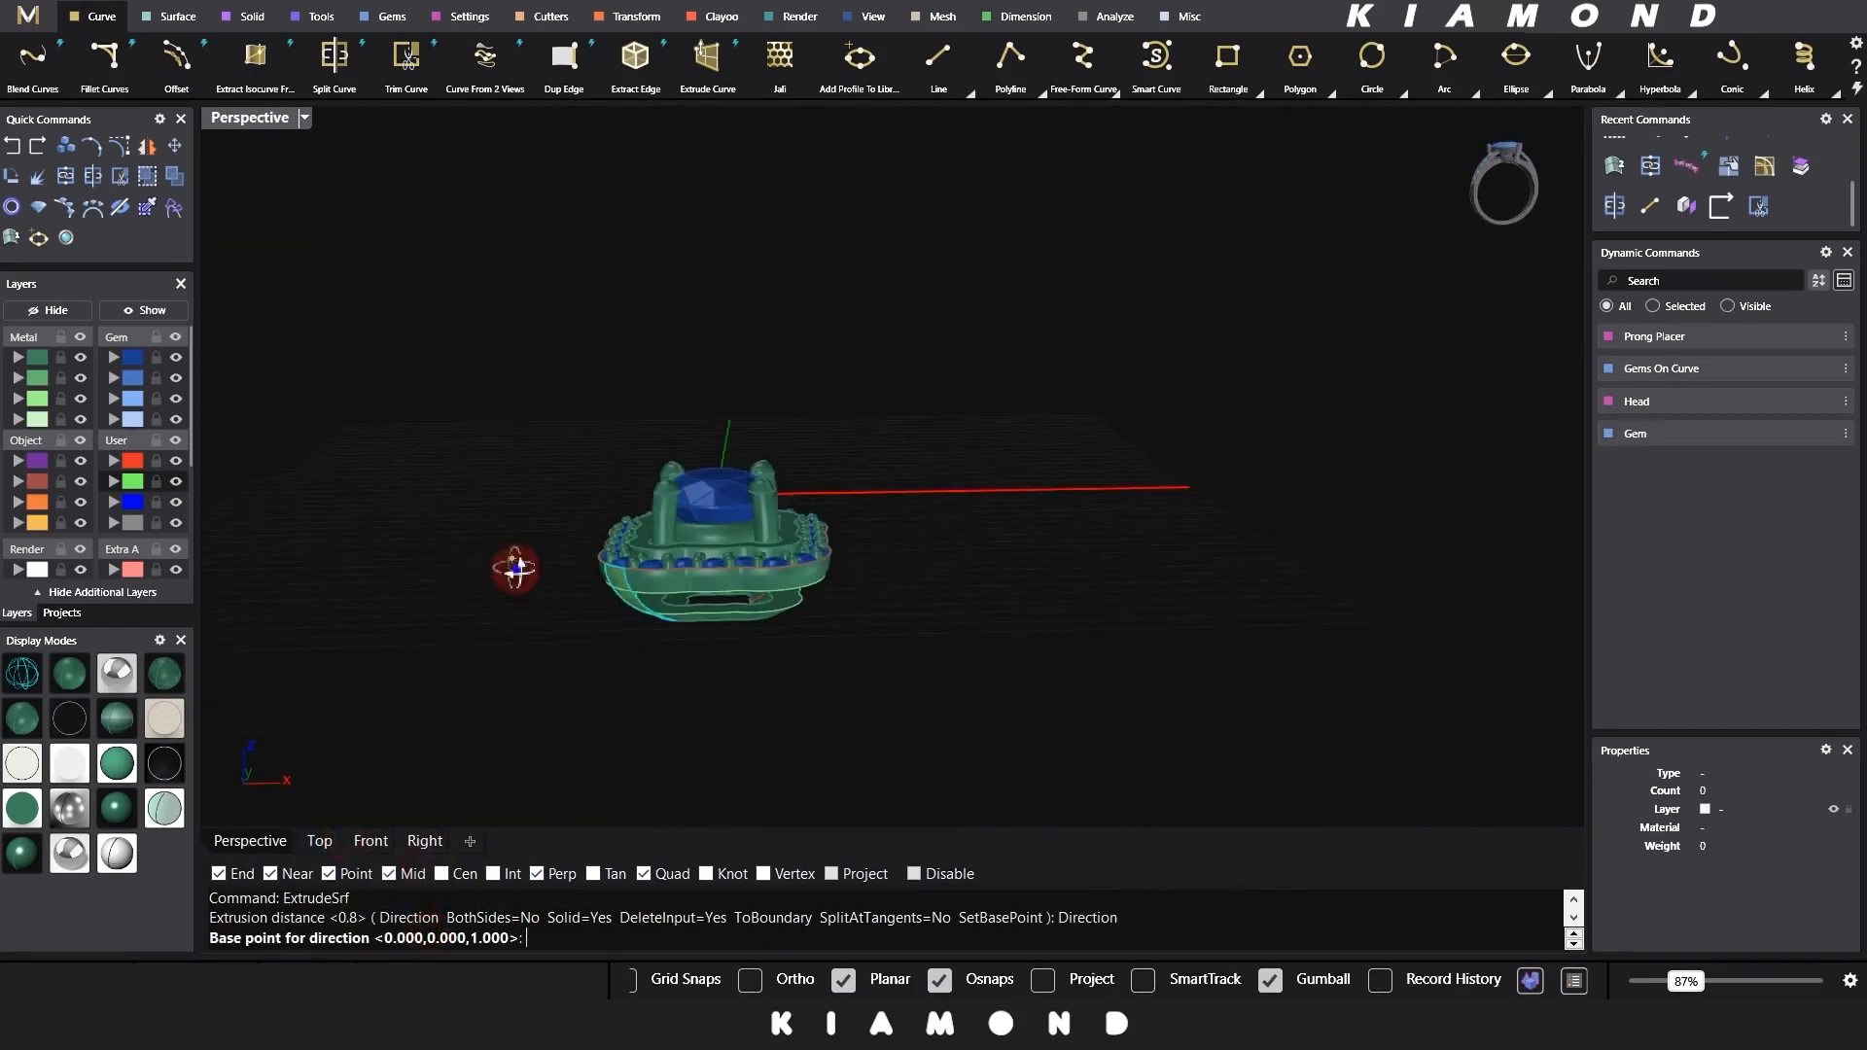
right_click_drag(517, 567, 851, 679)
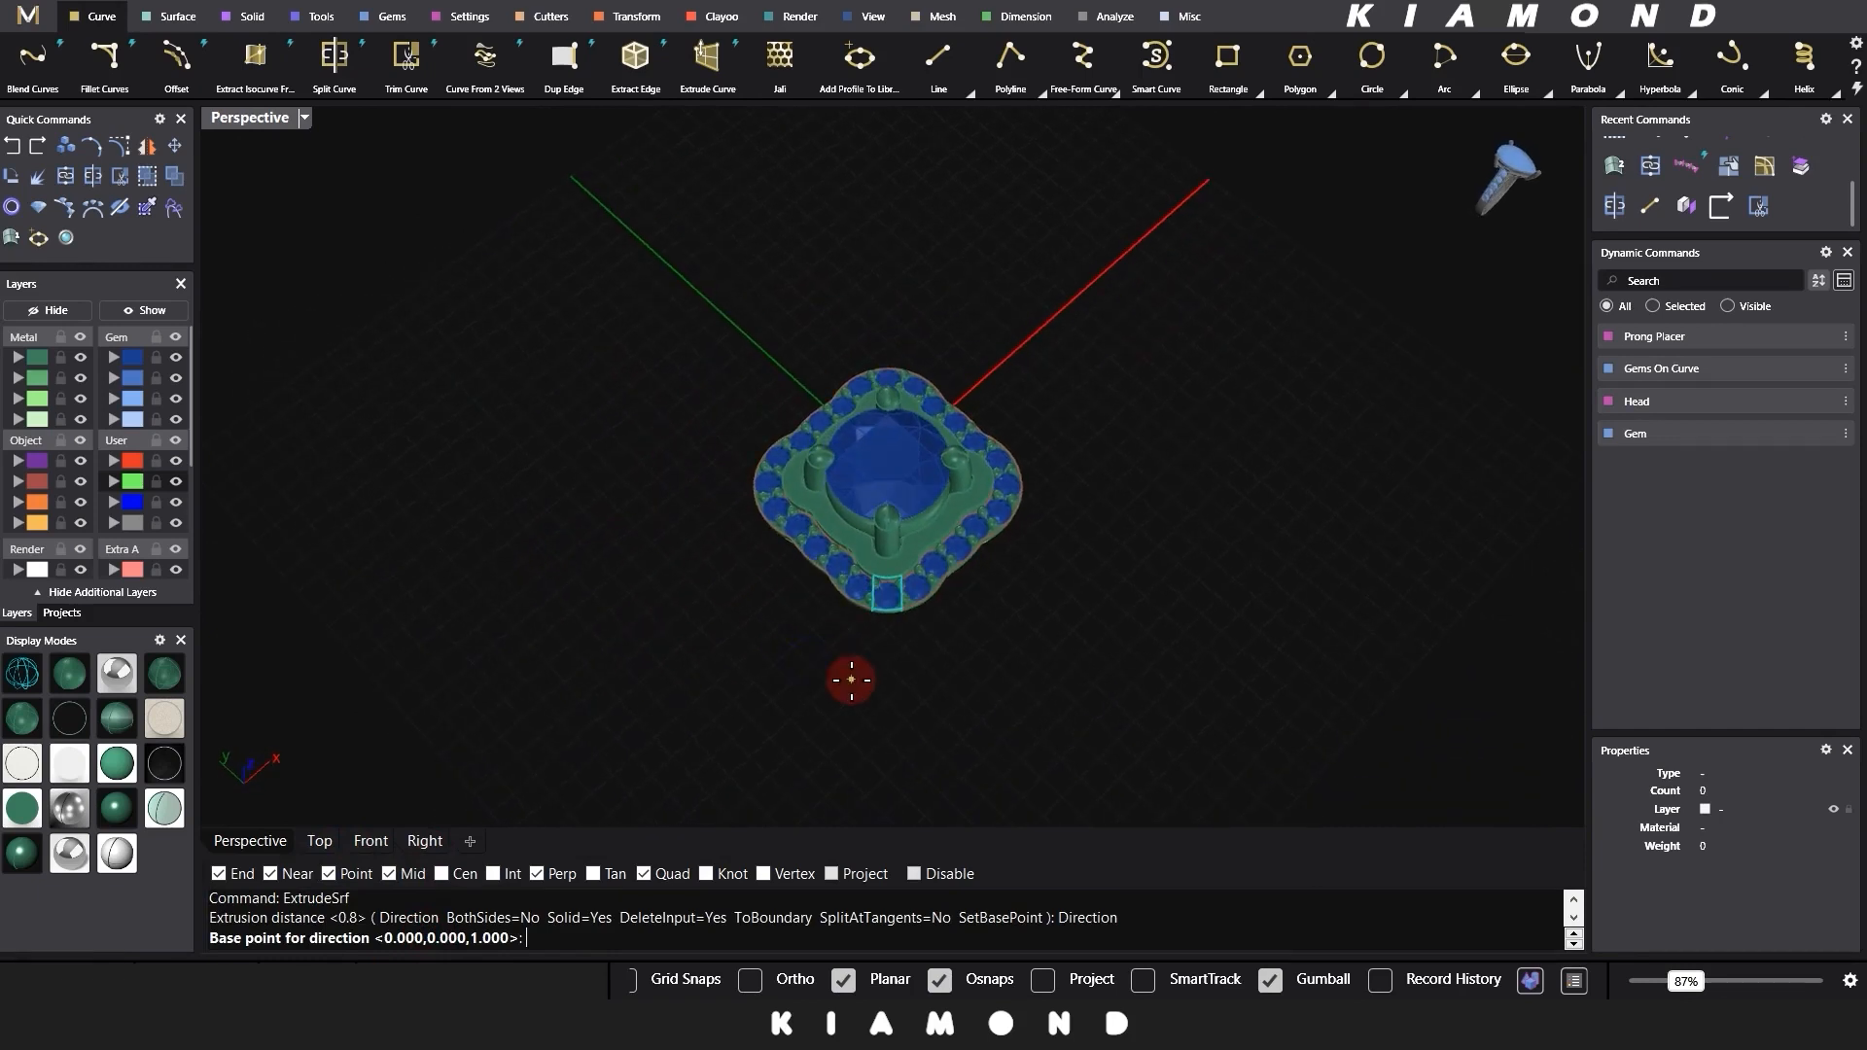
type("0,0,0")
key("Return")
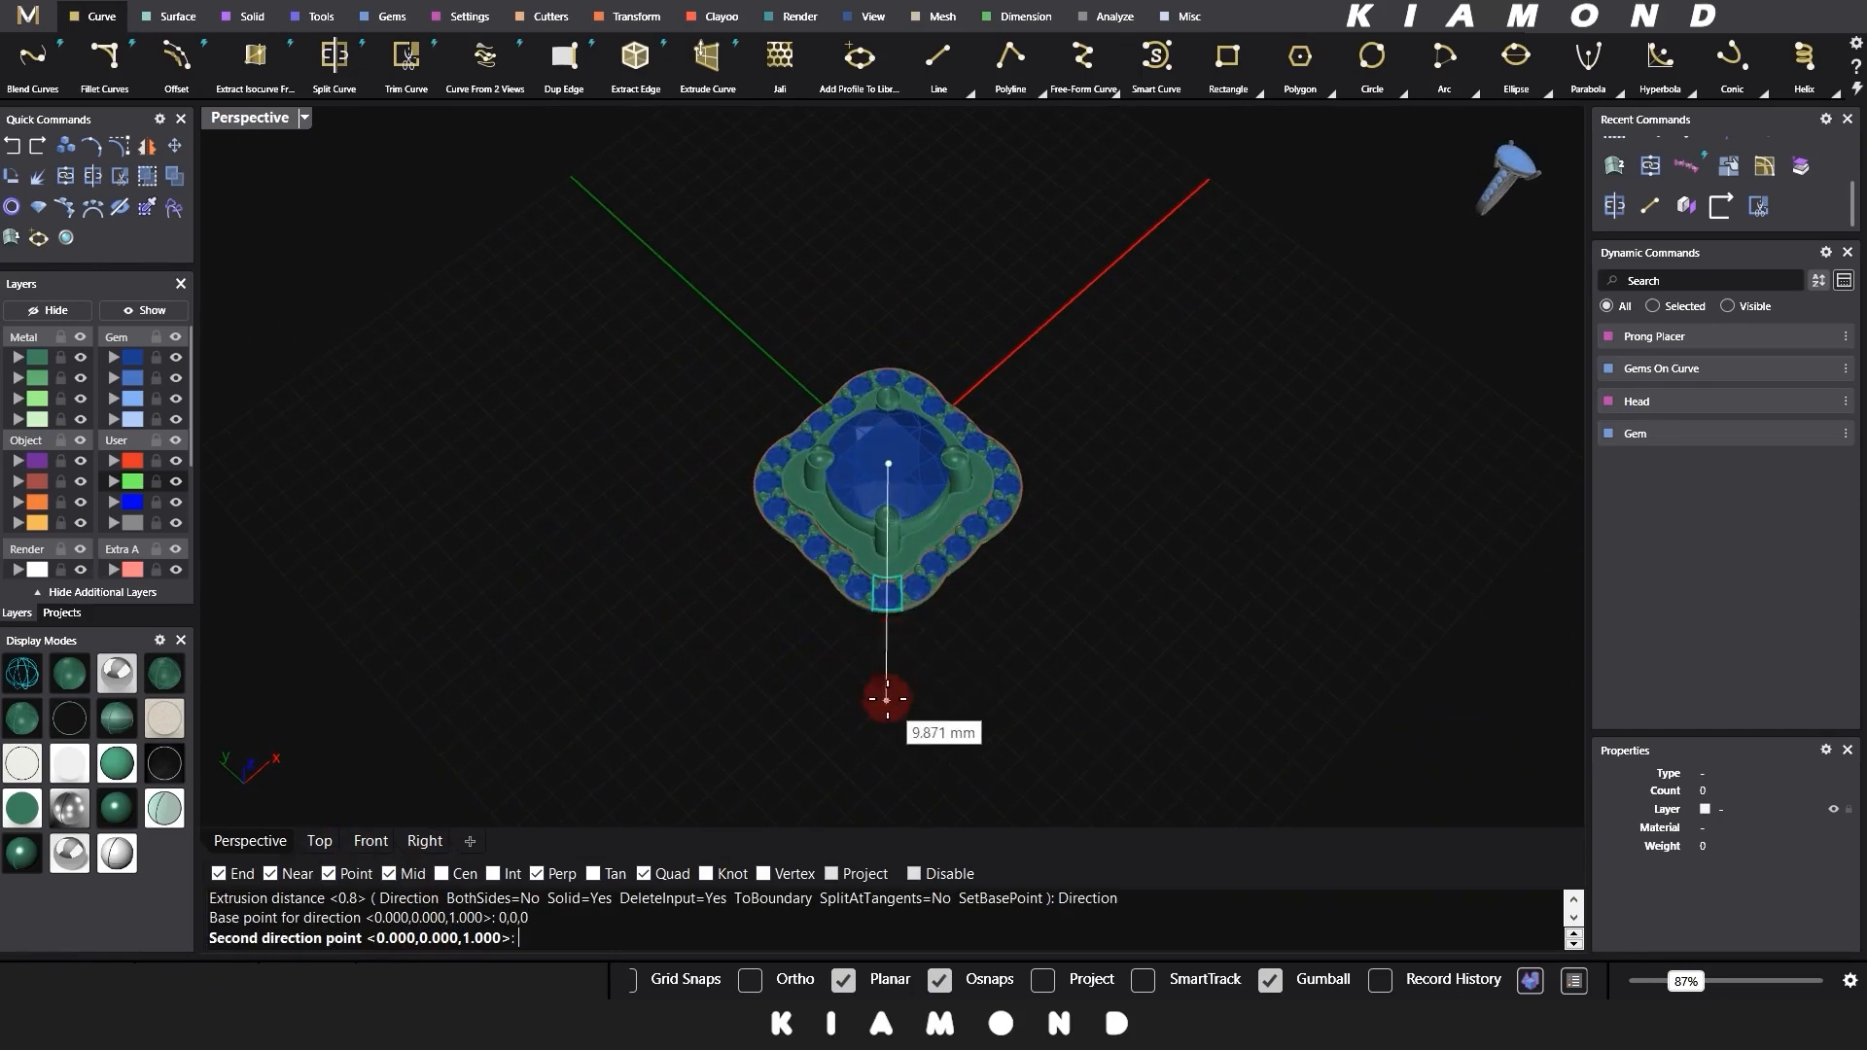
left_click(887, 704)
Step: Extrude the corner strip inward by 0.85 mm along the chosen direction
right_click_drag(1067, 604, 901, 421)
scroll(731, 790, "up", 3)
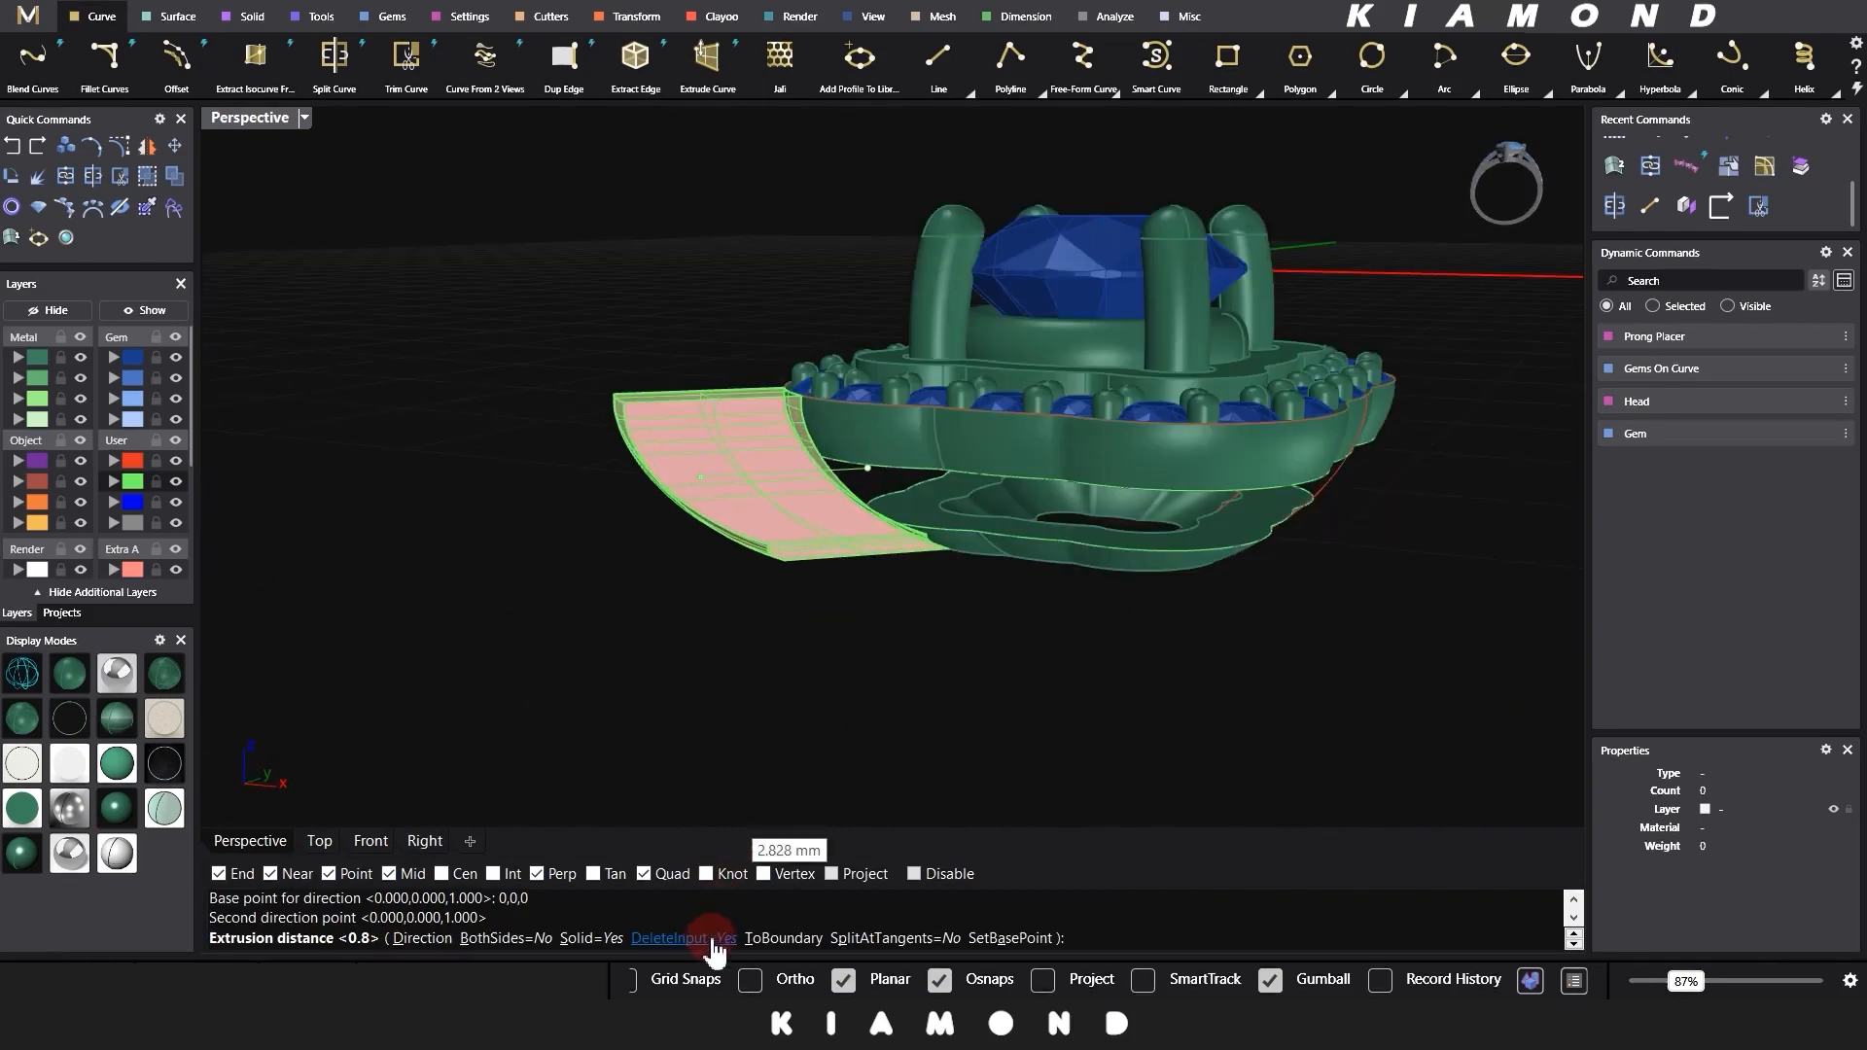
scroll(835, 584, "up", 5)
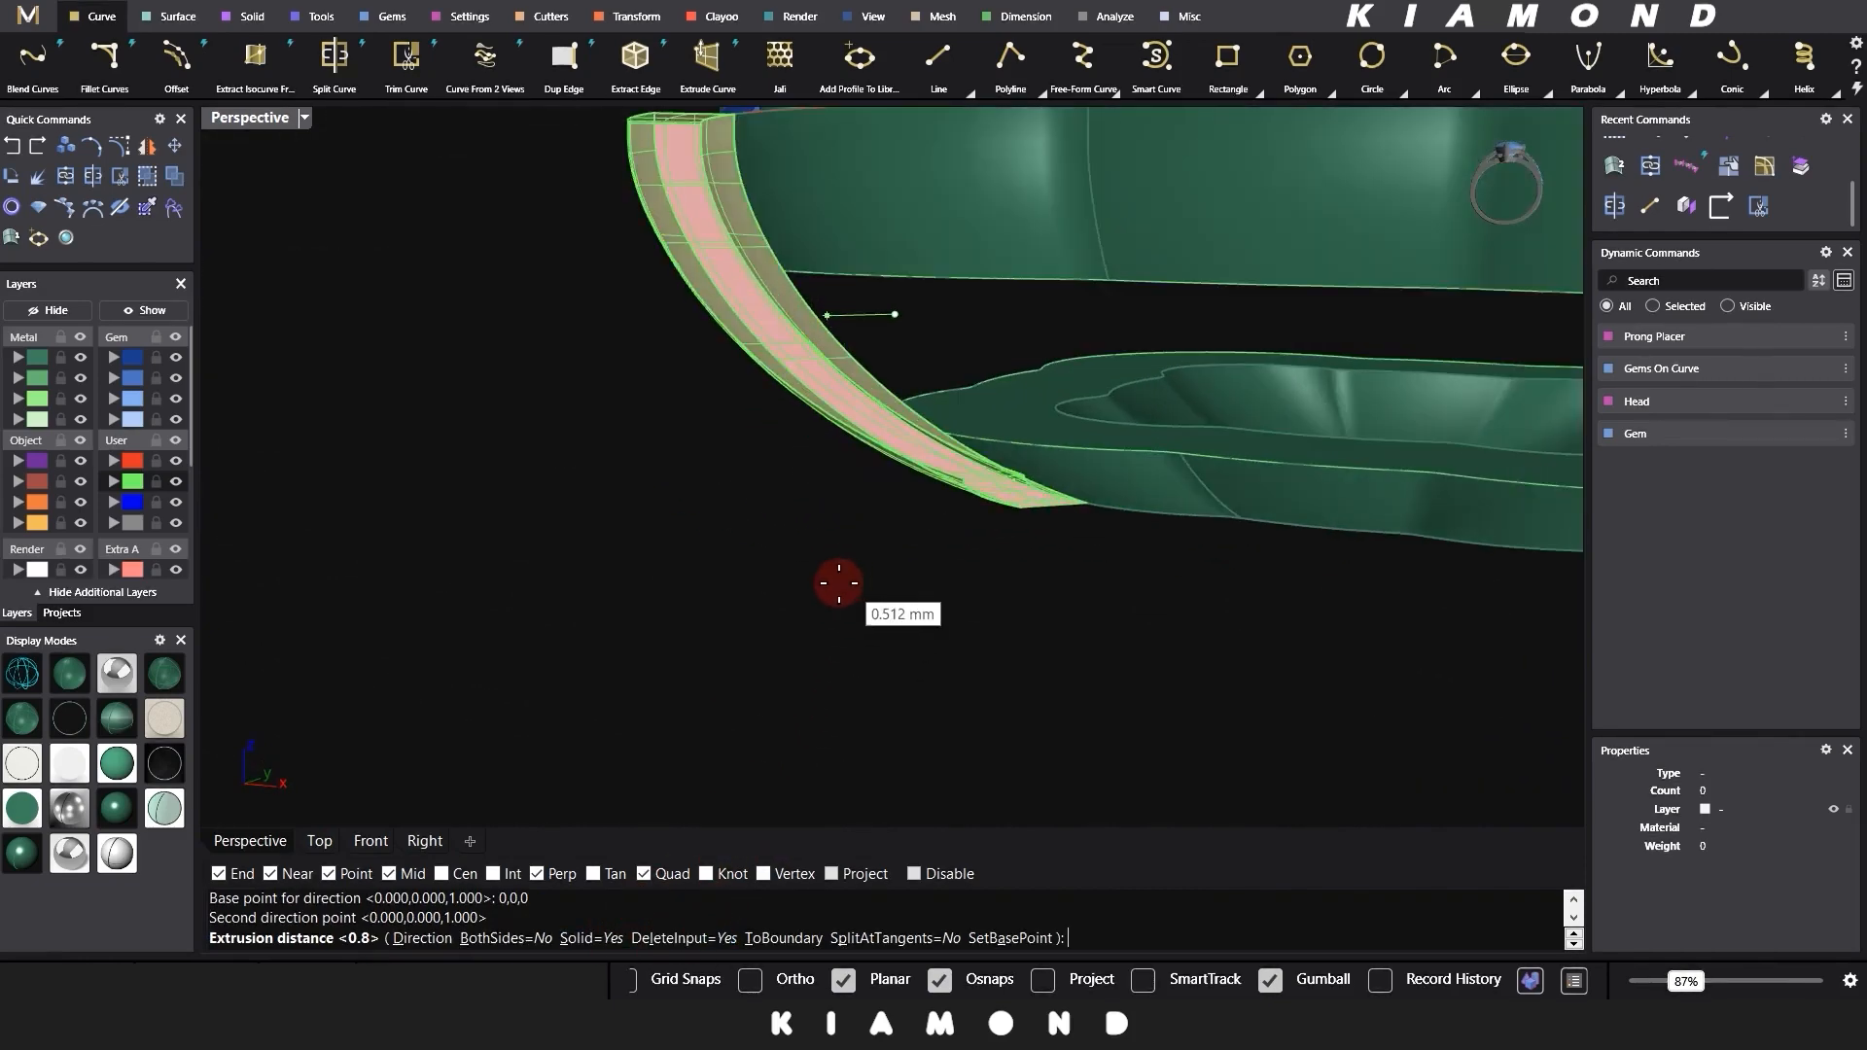
right_click_drag(1100, 593, 1011, 615)
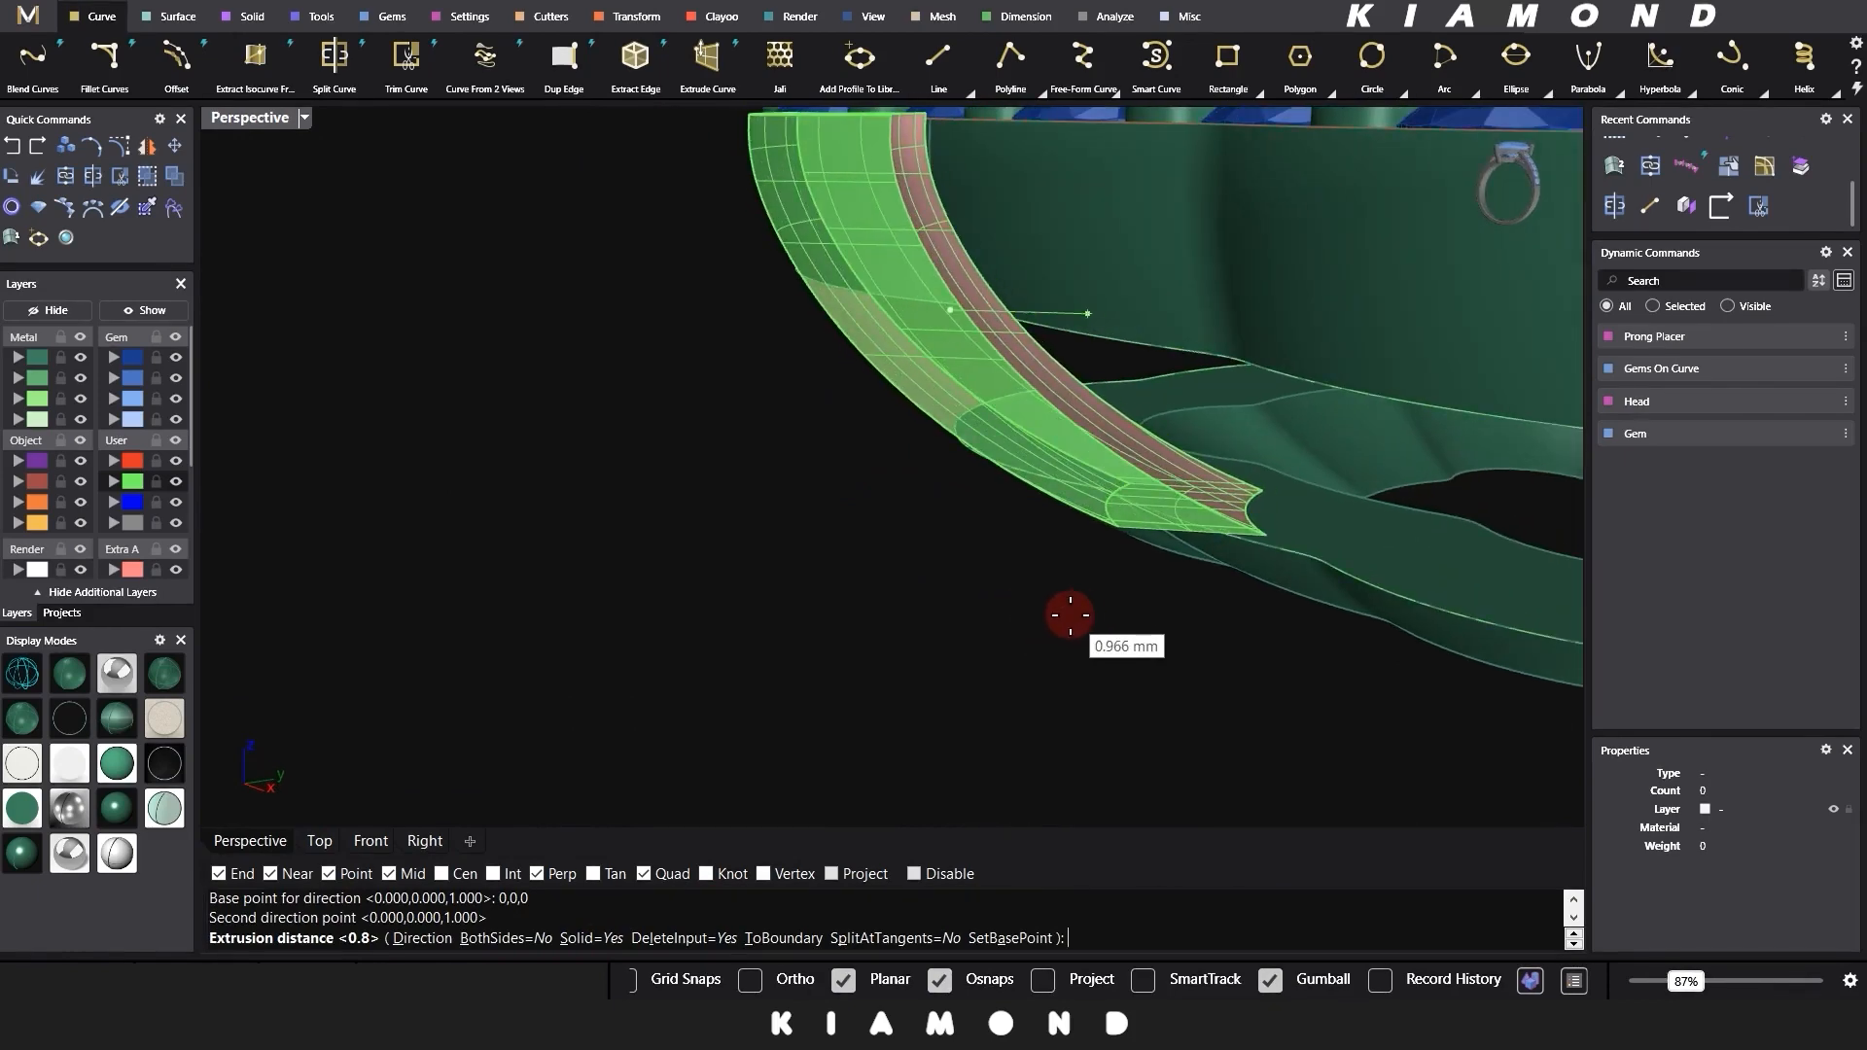
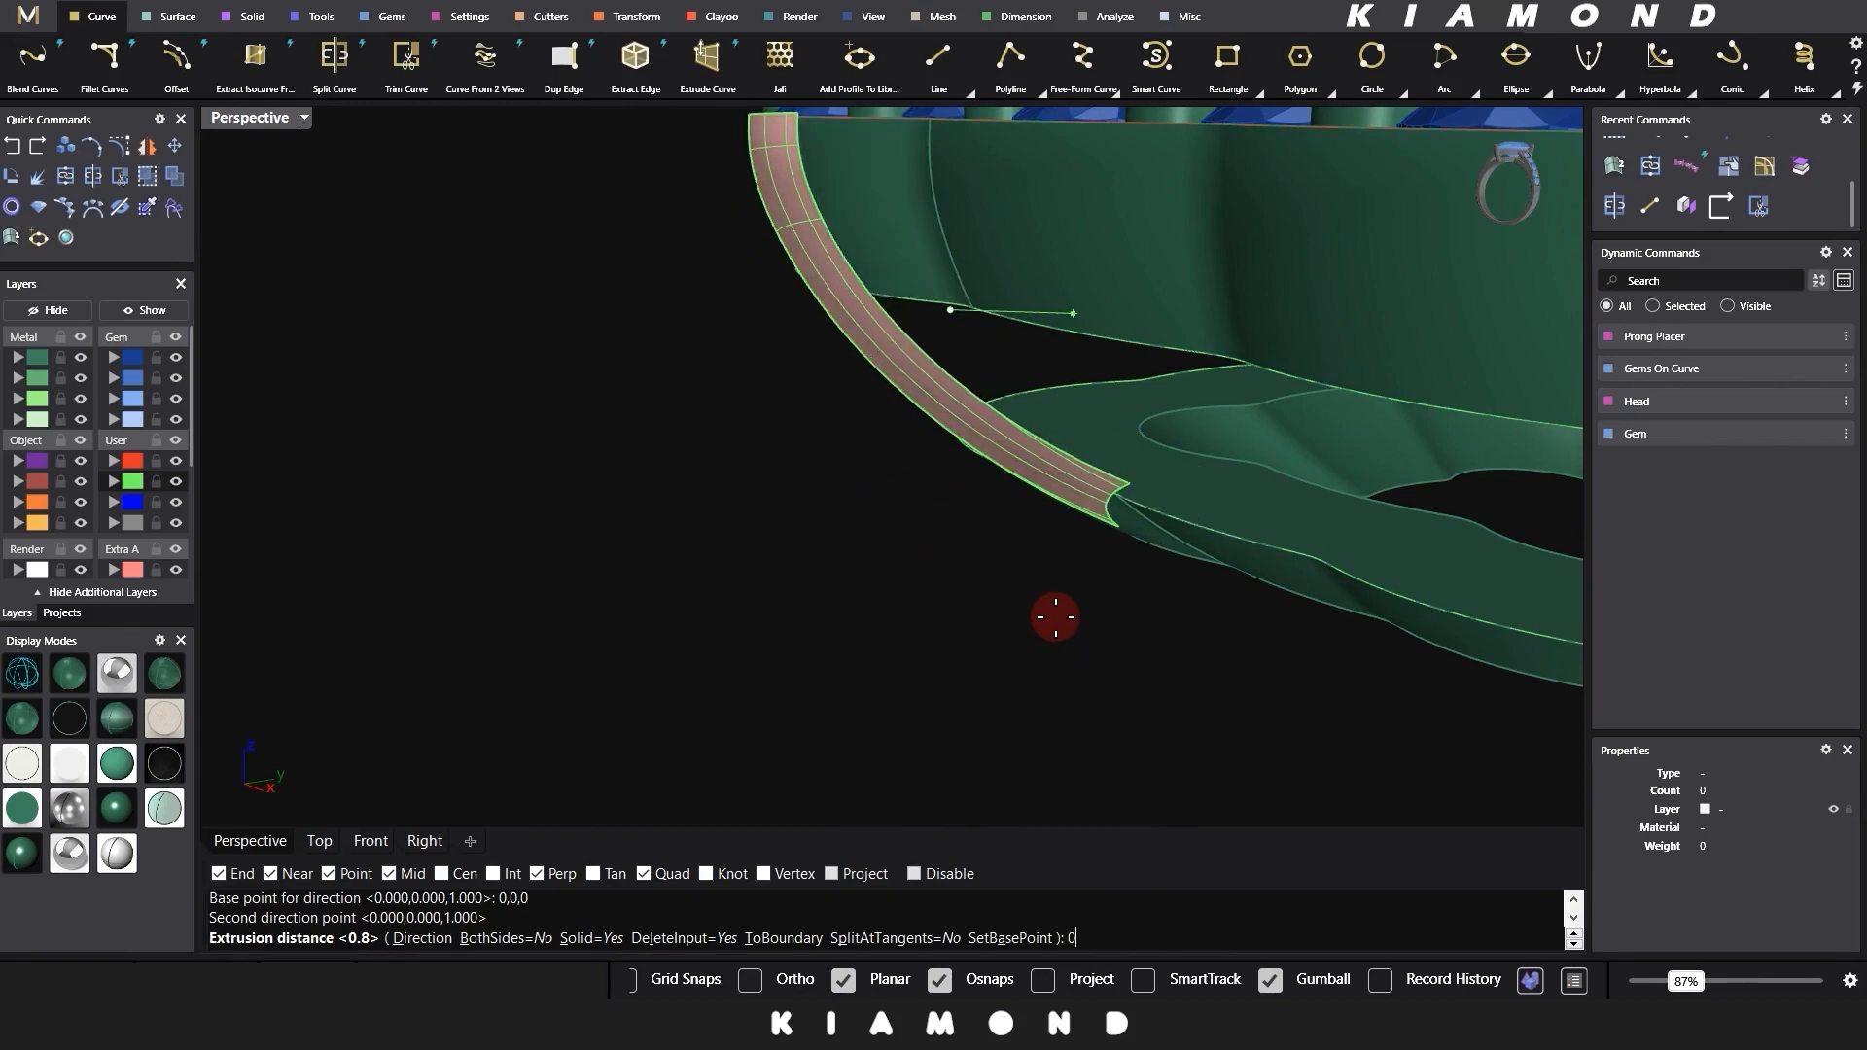
type("0.85")
key("Return")
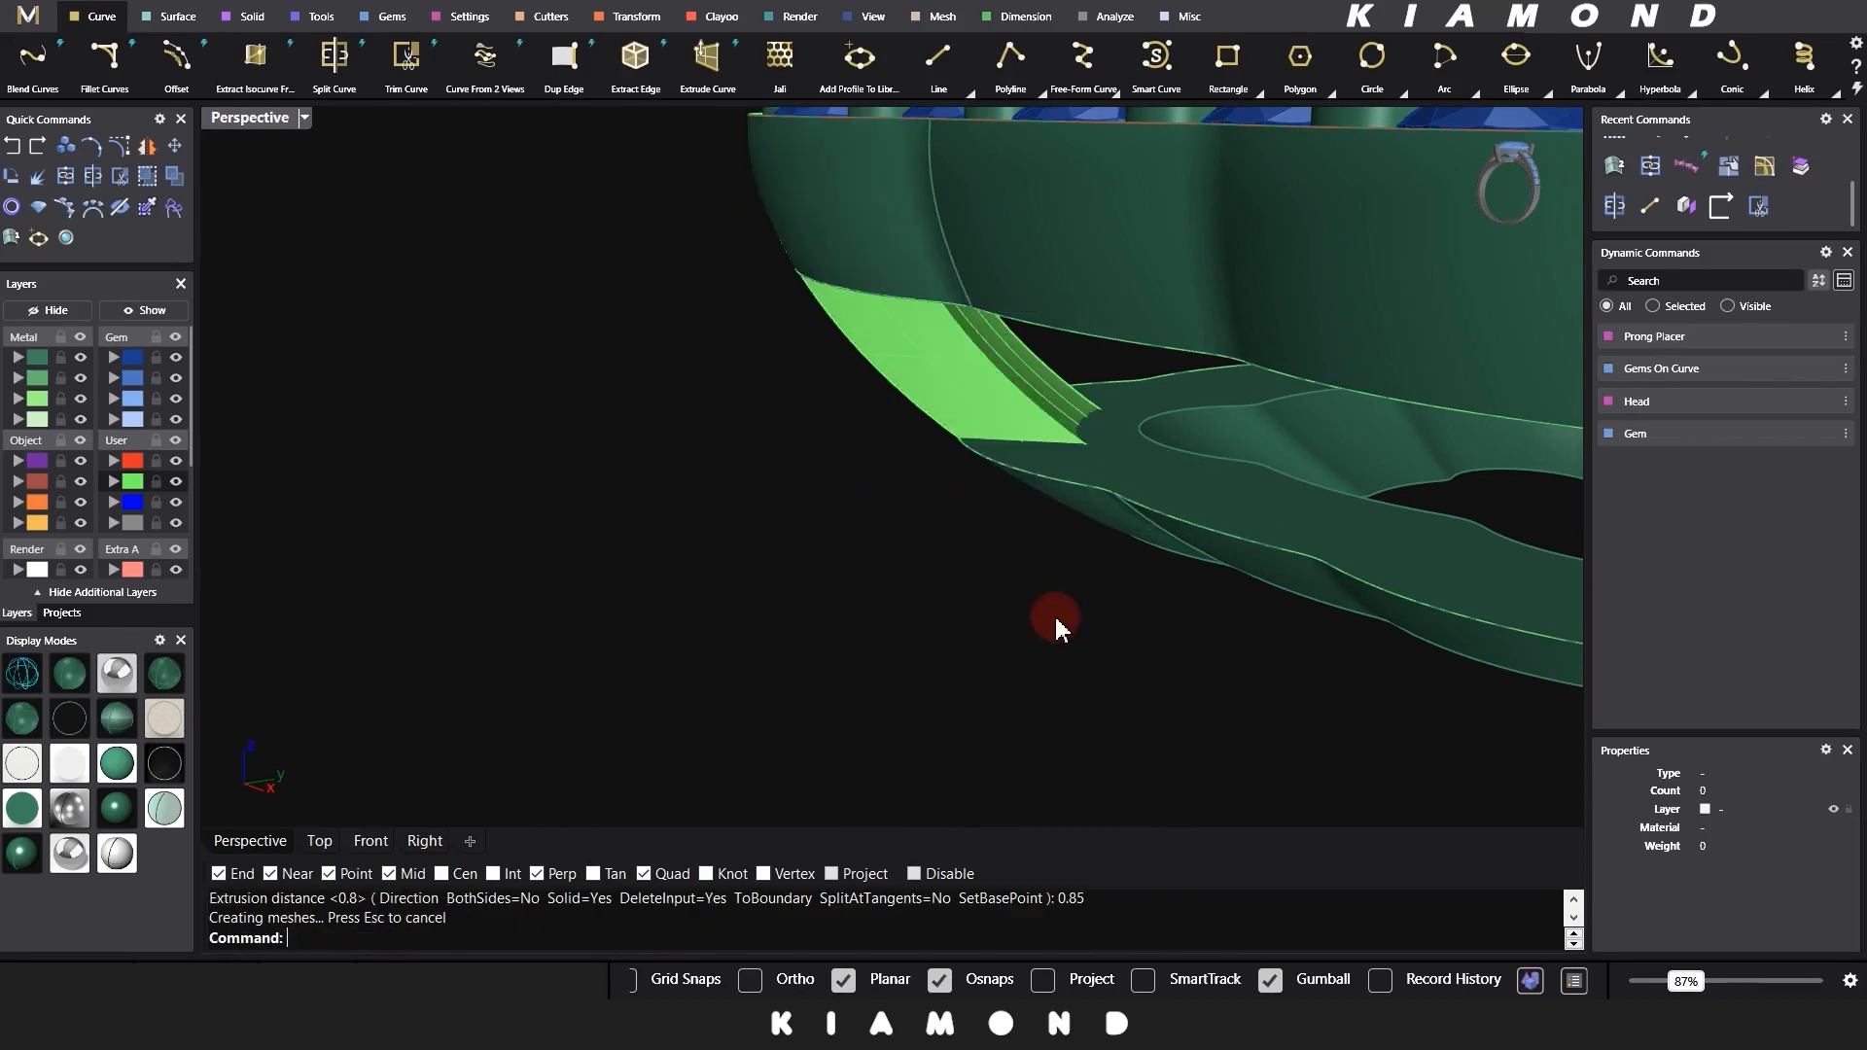
Step: Move the extruded corner solid to the Metal 02 layer
right_click_drag(987, 615, 891, 500)
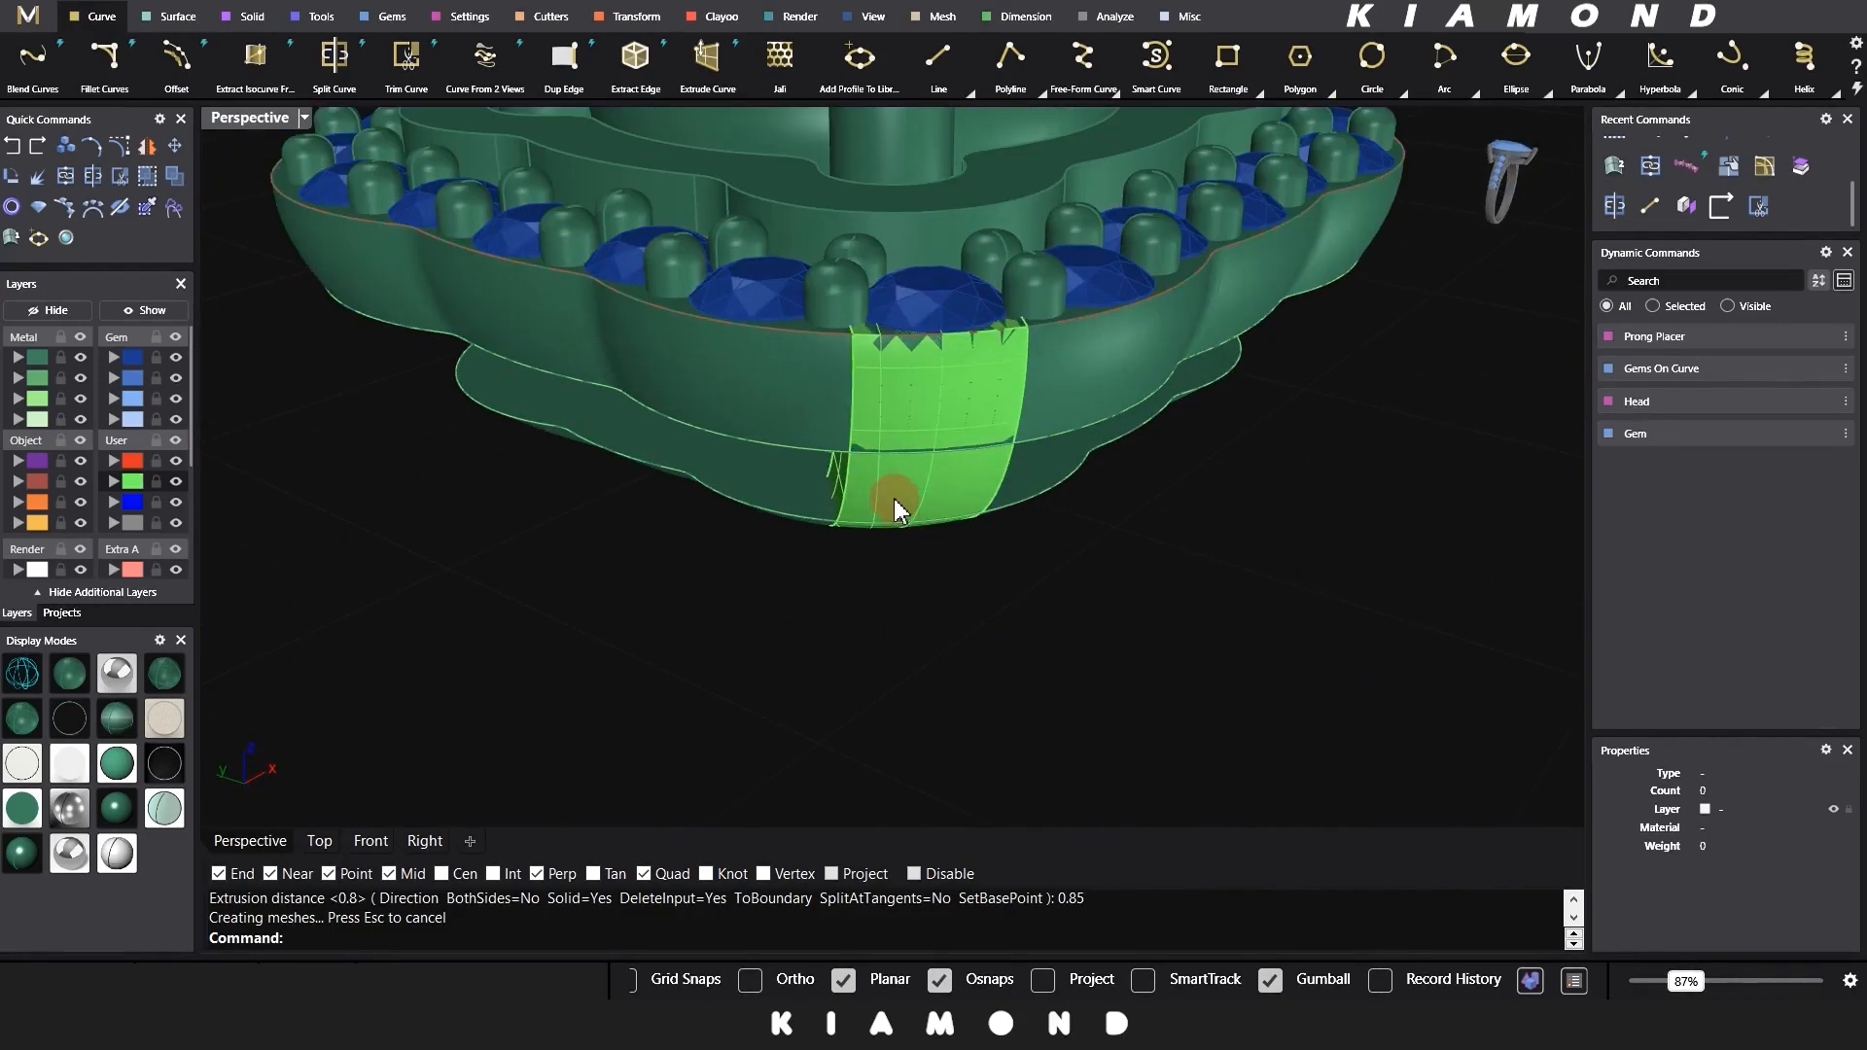
left_click(895, 506)
left_click(54, 431)
left_click(16, 379)
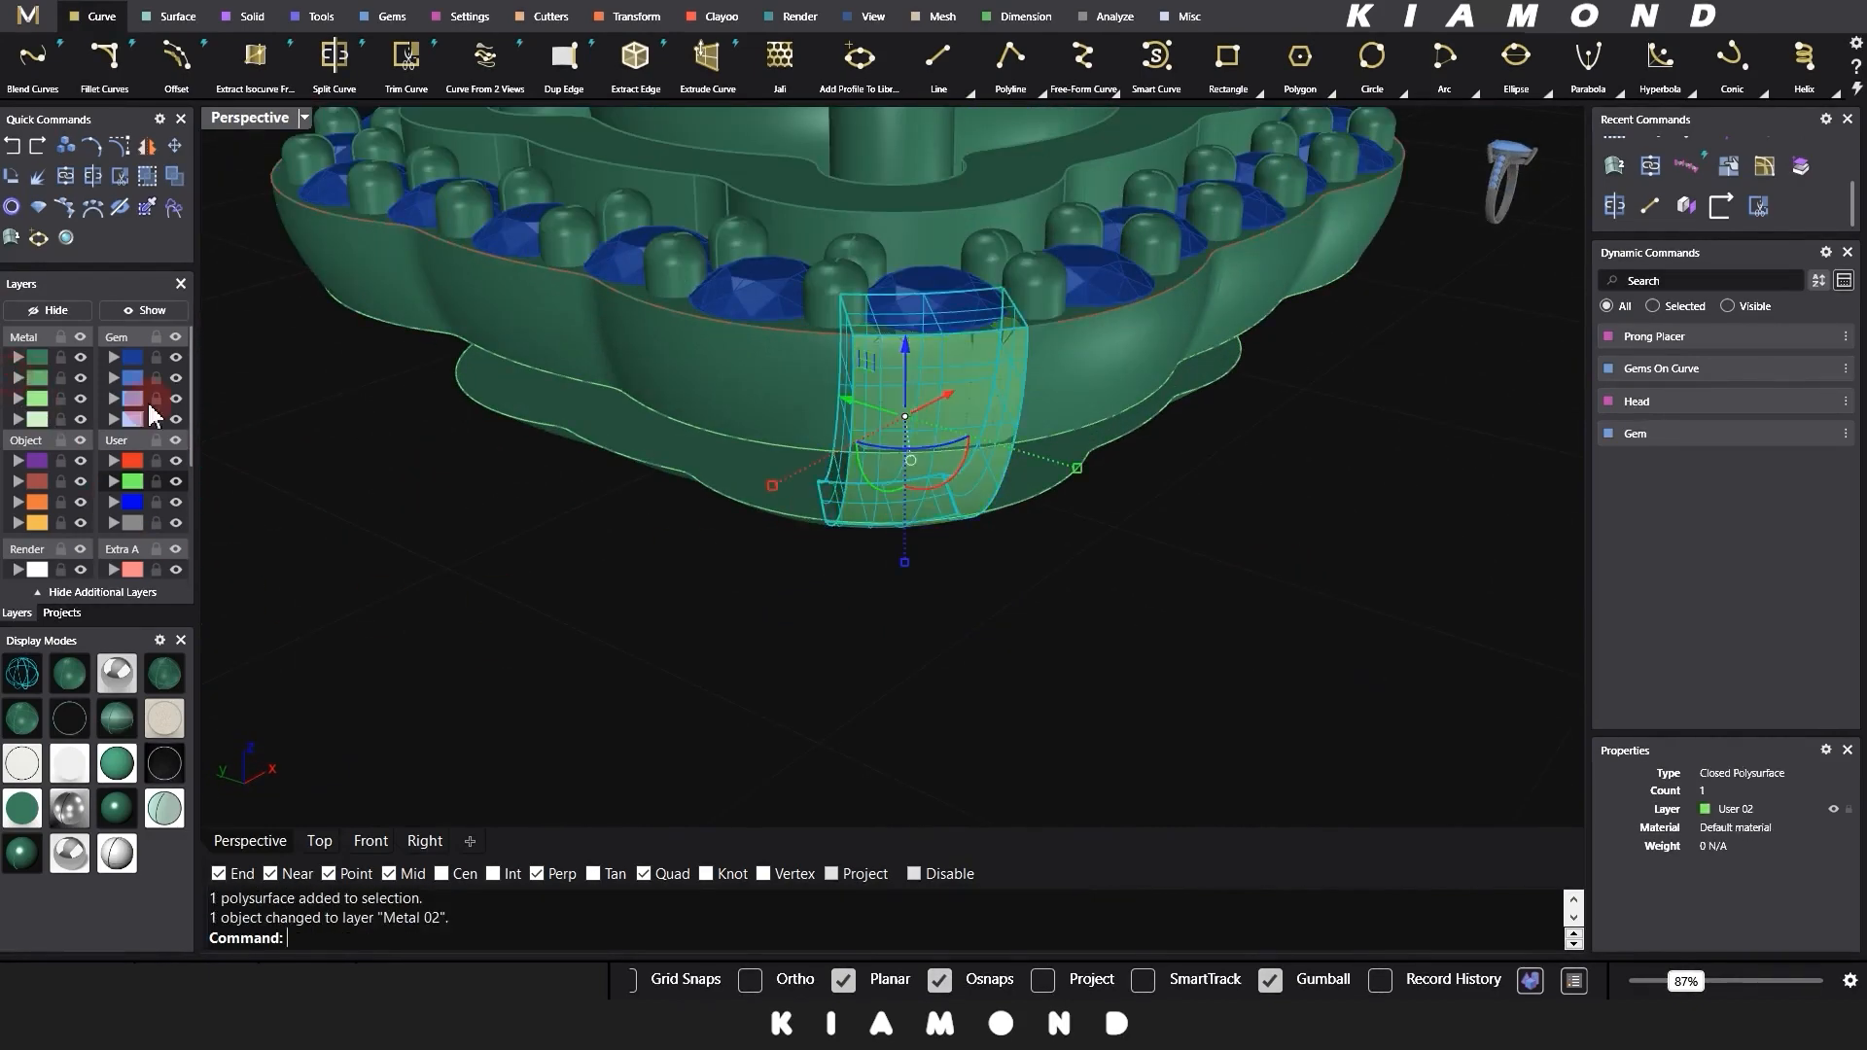
Step: Polar array the corner support solid around 0,0,0 with 4 items over 360 degrees
right_click_drag(1074, 598, 1038, 712)
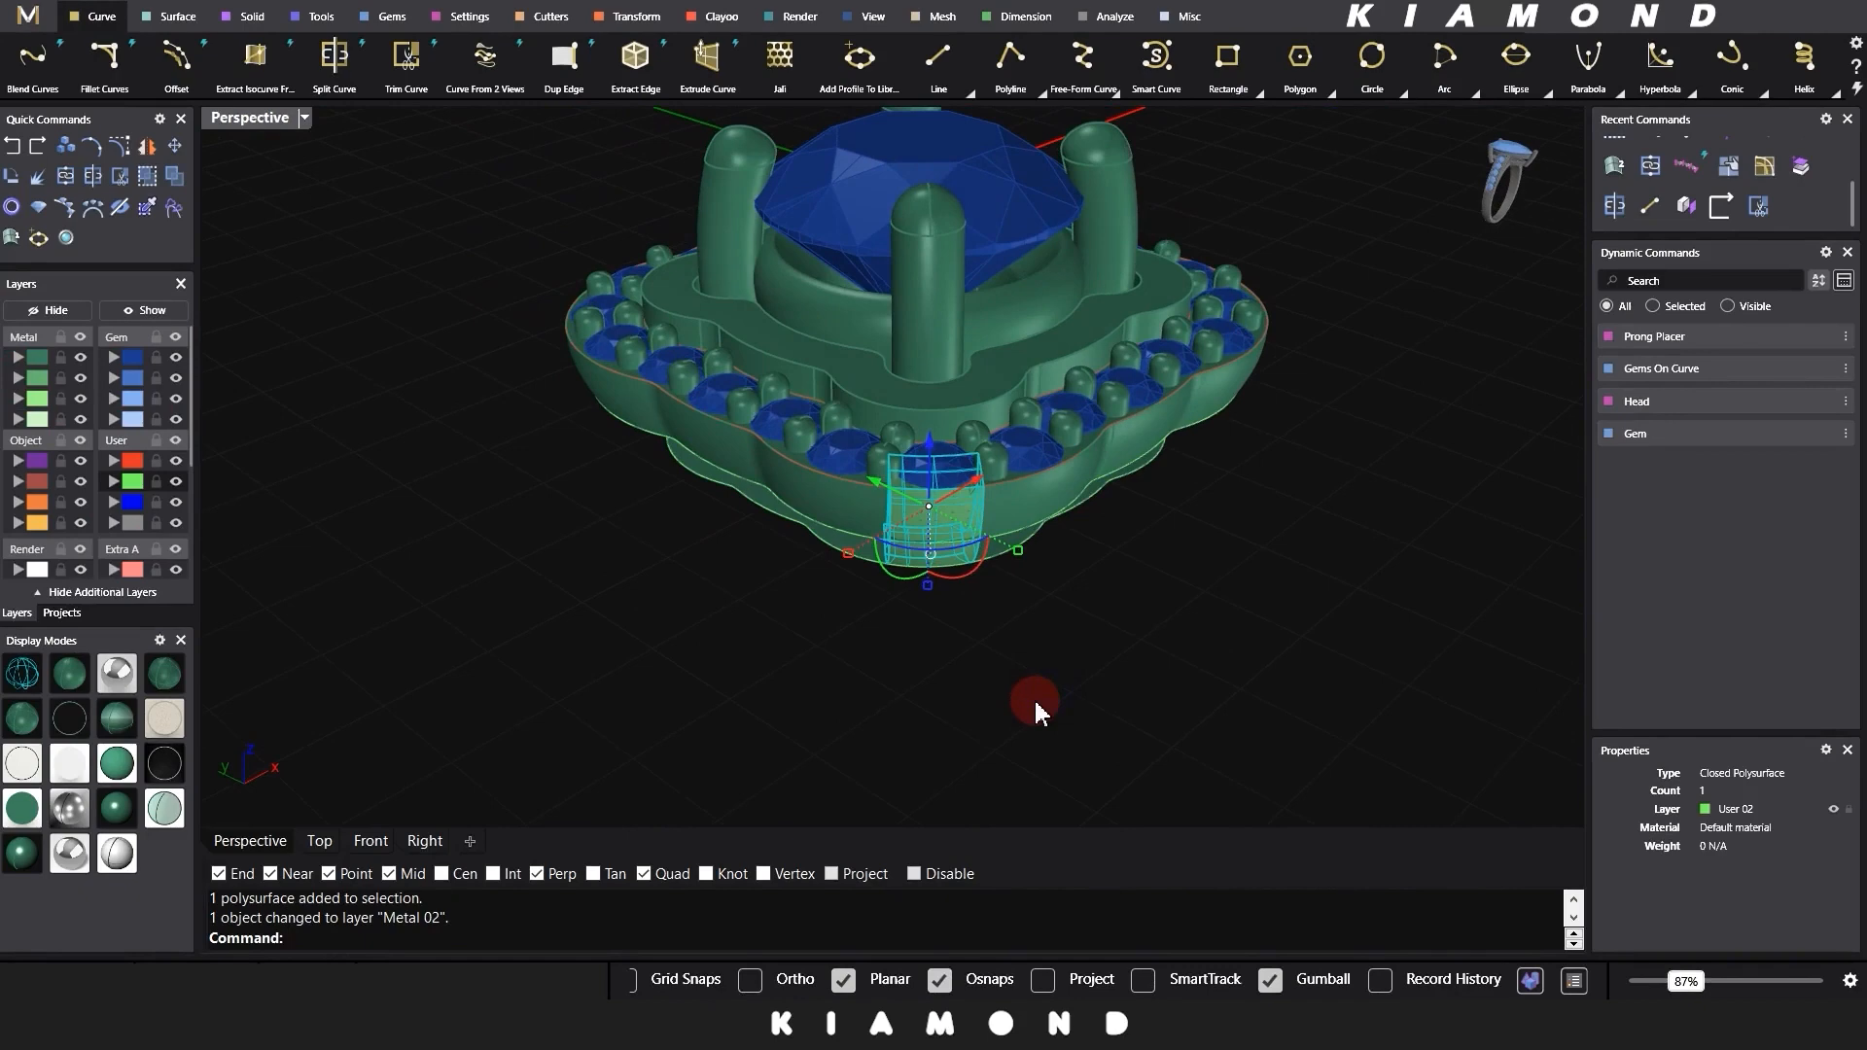
key("Return")
left_click(1034, 700)
key("Return")
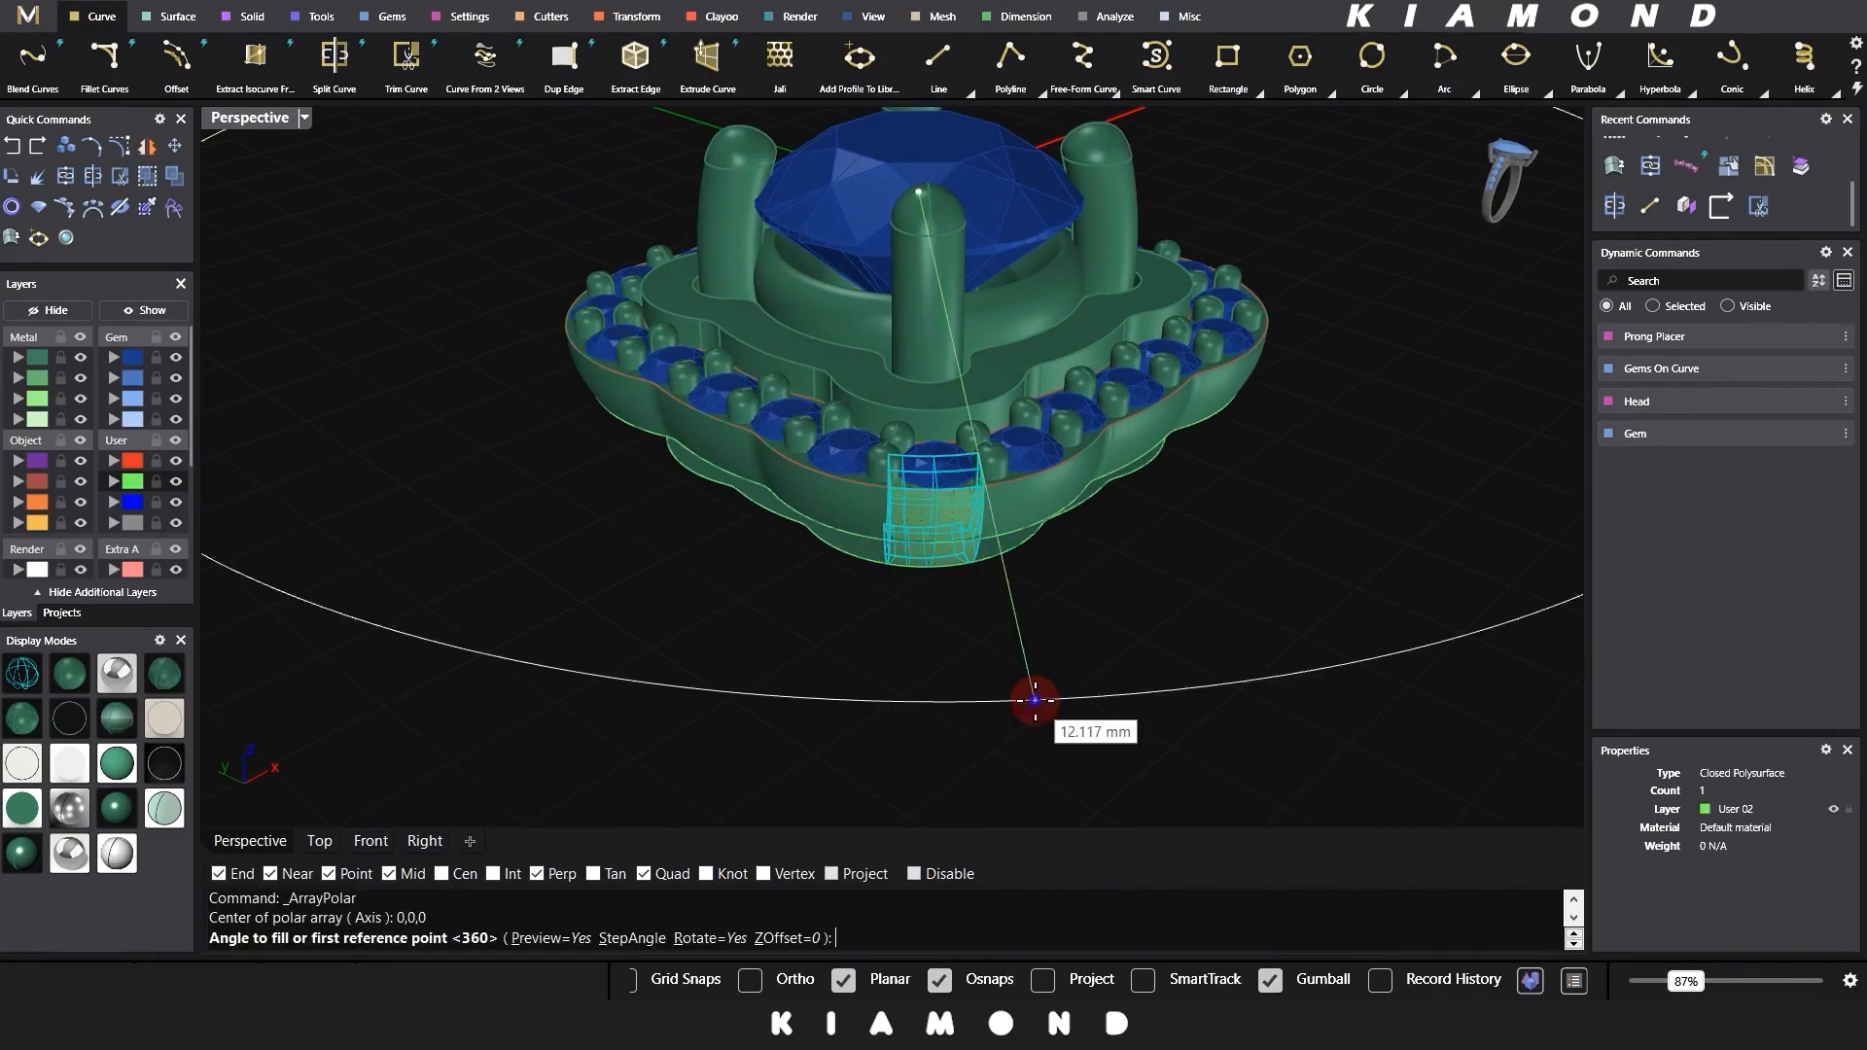
key("Return")
key("Return")
Step: Inspect the head with its four corner supports in a polished rendered display, then return to the green shaded display
mouse_move(1034, 709)
right_mouse_down()
mouse_move(1291, 628)
mouse_move(1138, 509)
mouse_move(1067, 550)
mouse_move(1245, 598)
right_mouse_up()
left_click(119, 673)
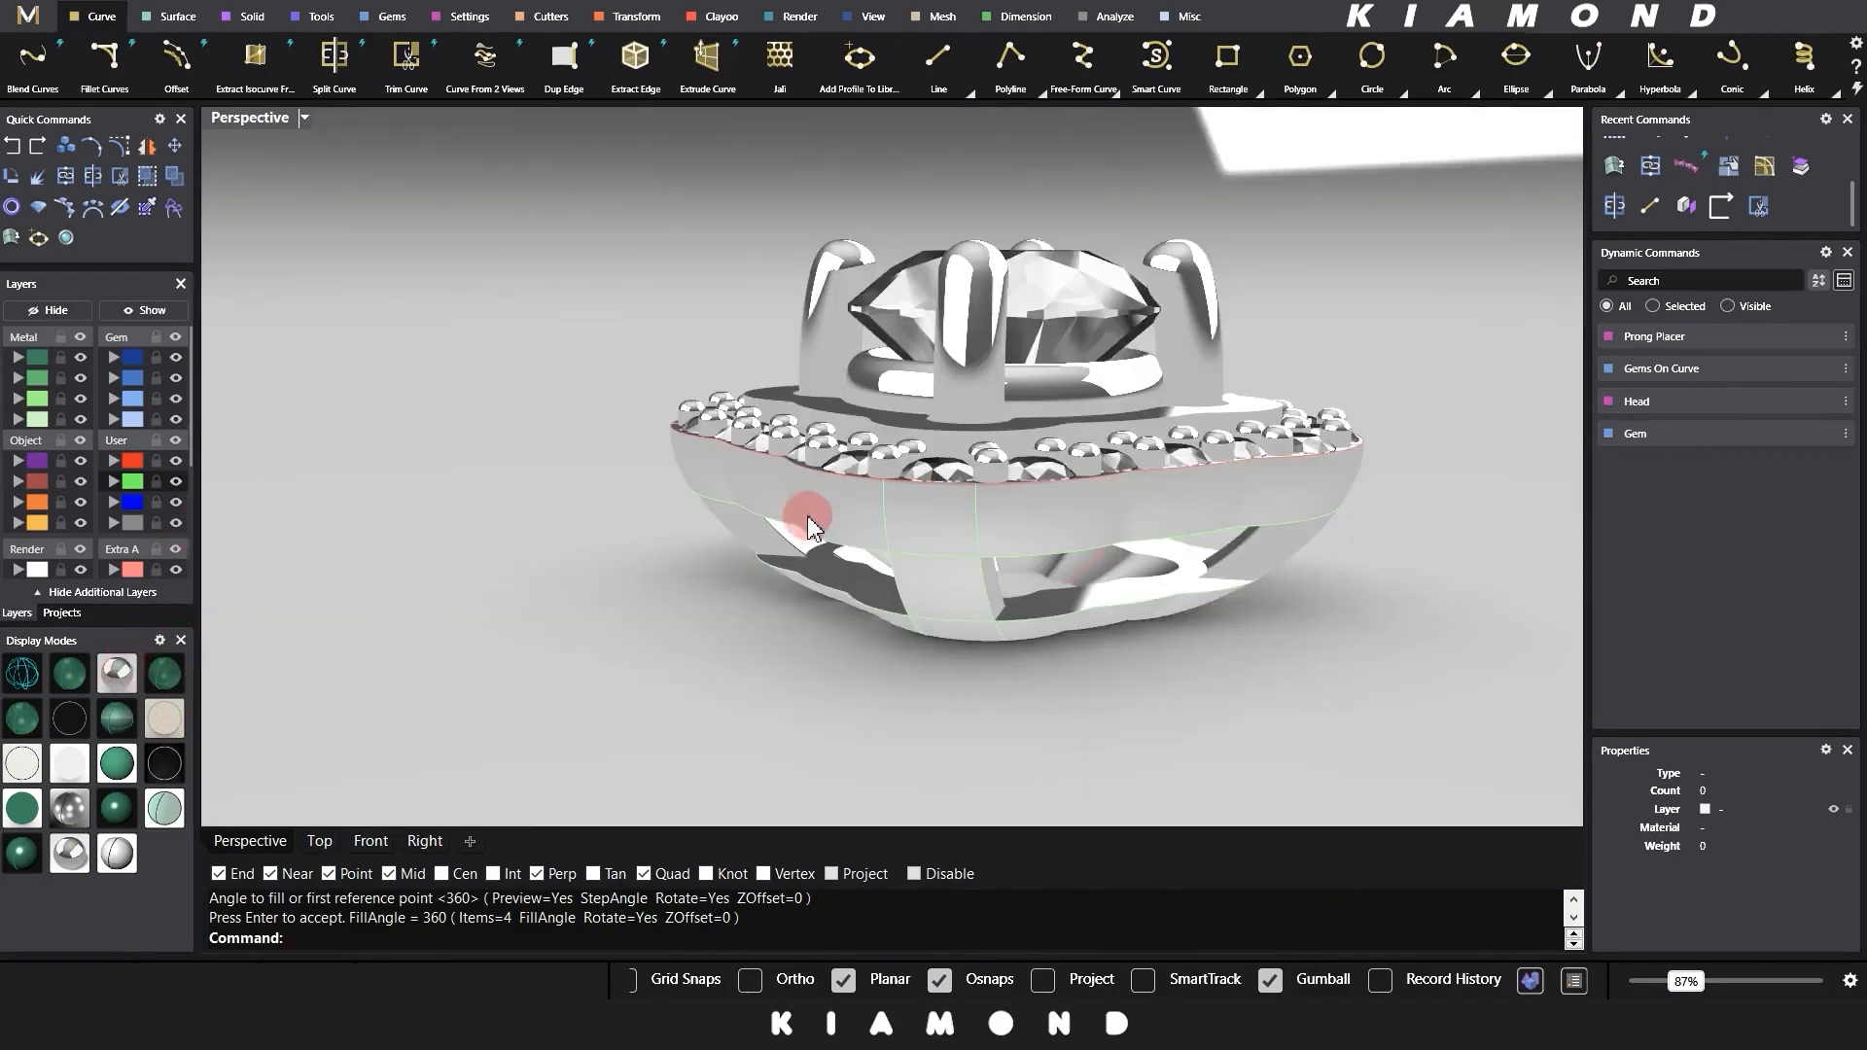
mouse_move(804, 521)
right_mouse_down()
mouse_move(821, 450)
mouse_move(1001, 433)
mouse_move(1274, 476)
mouse_move(1342, 534)
mouse_move(1362, 654)
mouse_move(1343, 708)
right_mouse_up()
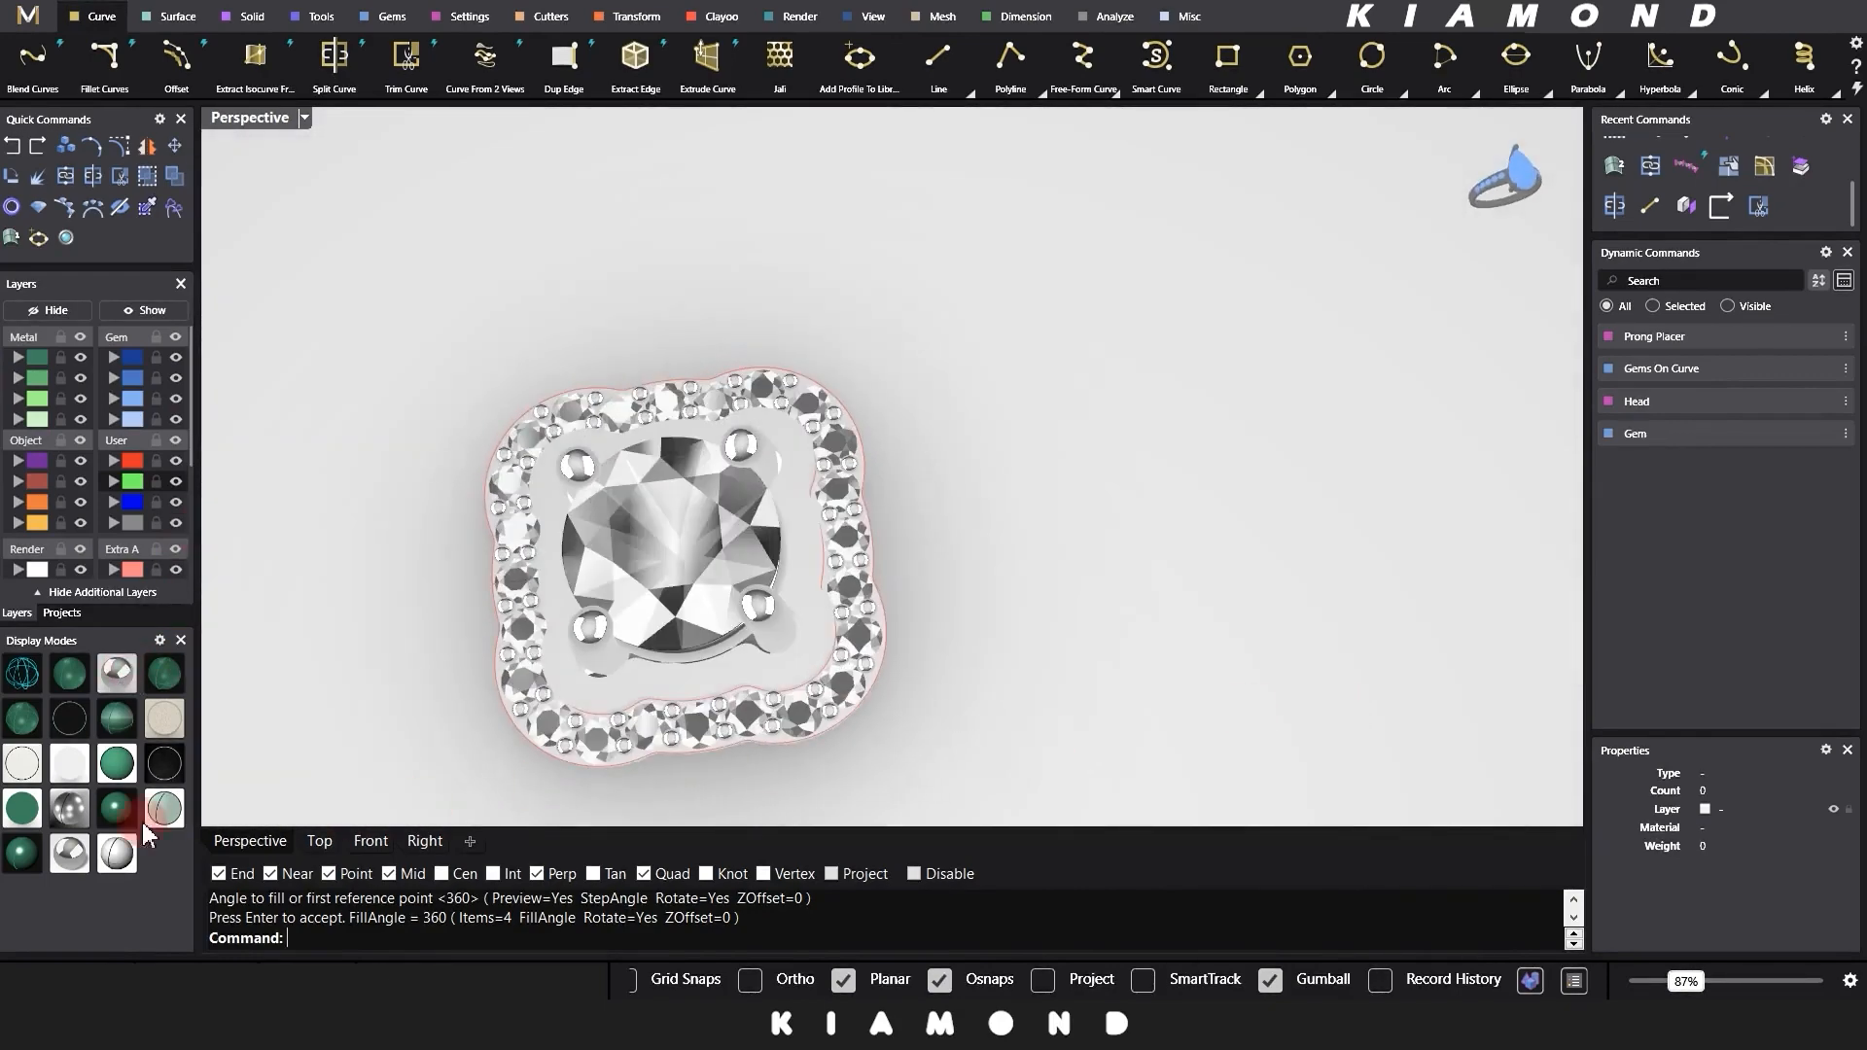
left_click(63, 686)
mouse_move(730, 596)
right_mouse_down()
mouse_move(821, 655)
mouse_move(900, 567)
mouse_move(878, 513)
right_mouse_up()
scroll(901, 567, "up", 5)
scroll(878, 513, "up", 5)
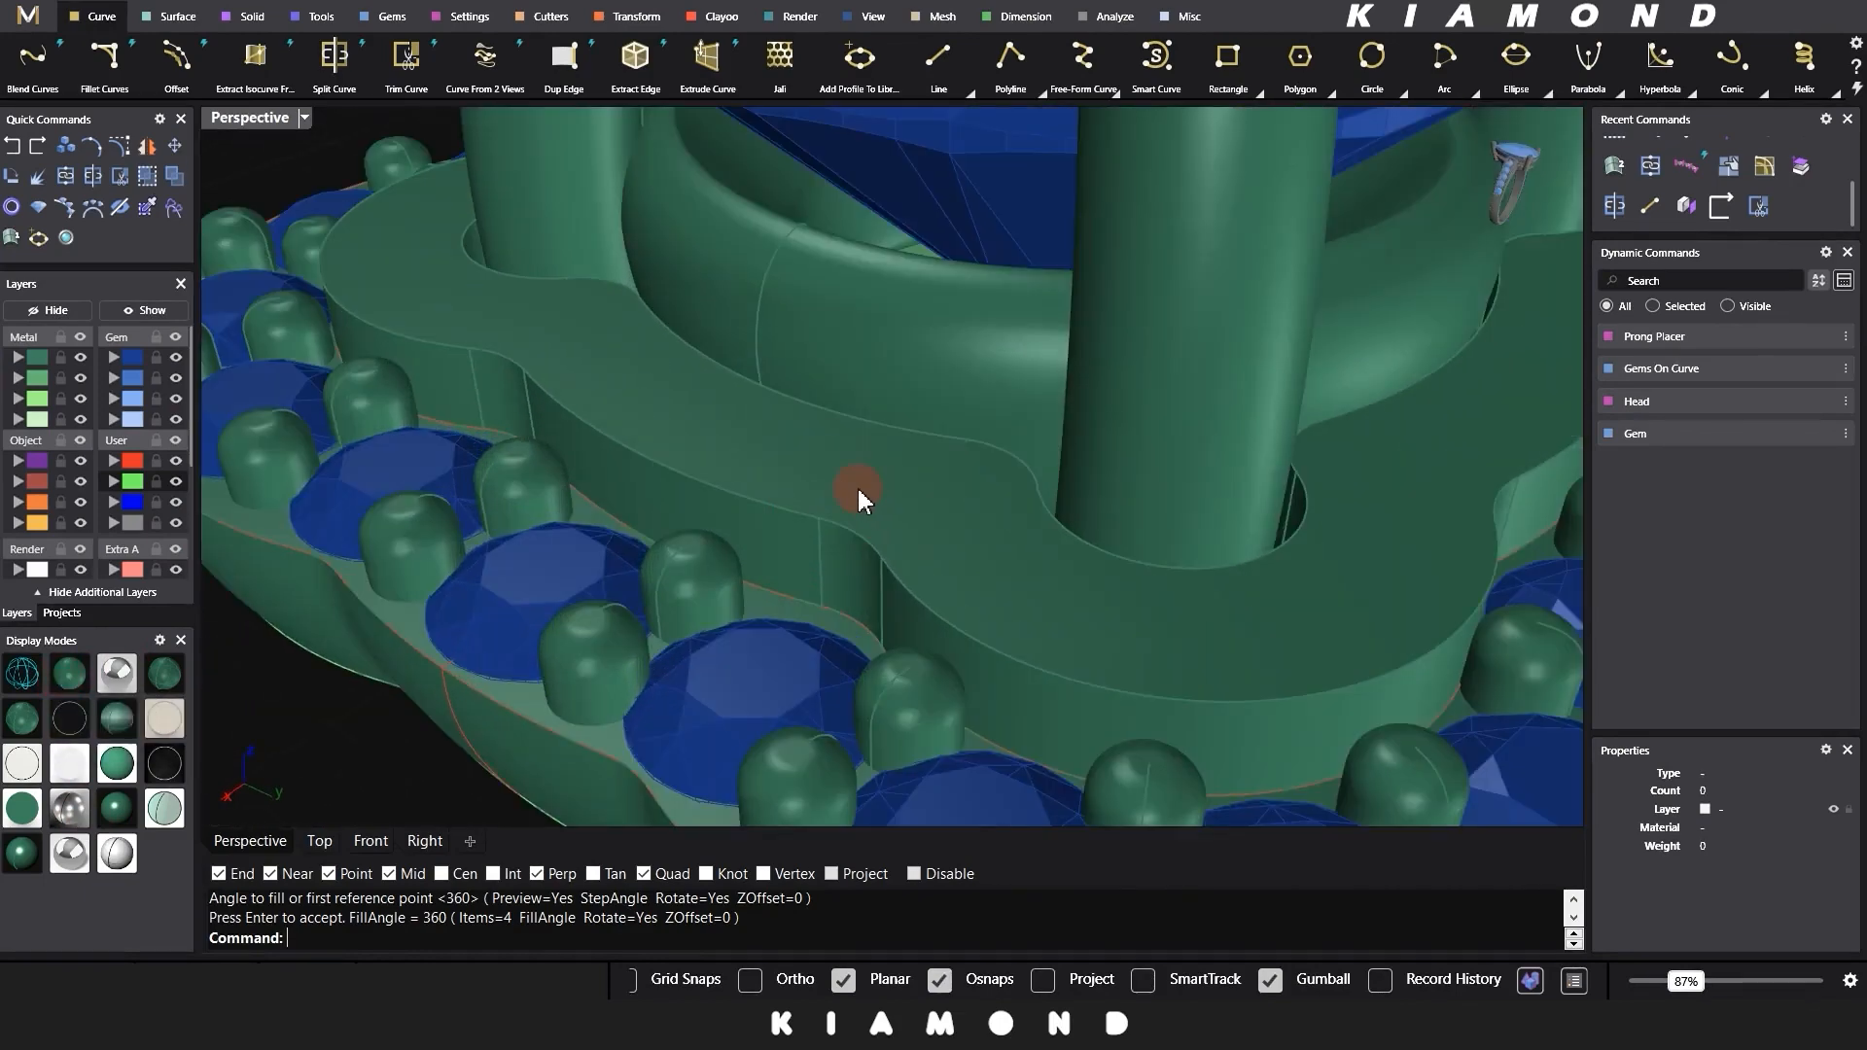
Step: Move the closed red outline curve vertically onto the top outer edge of the raised rail around the center stone
scroll(859, 498, "down", 2)
left_click(806, 428)
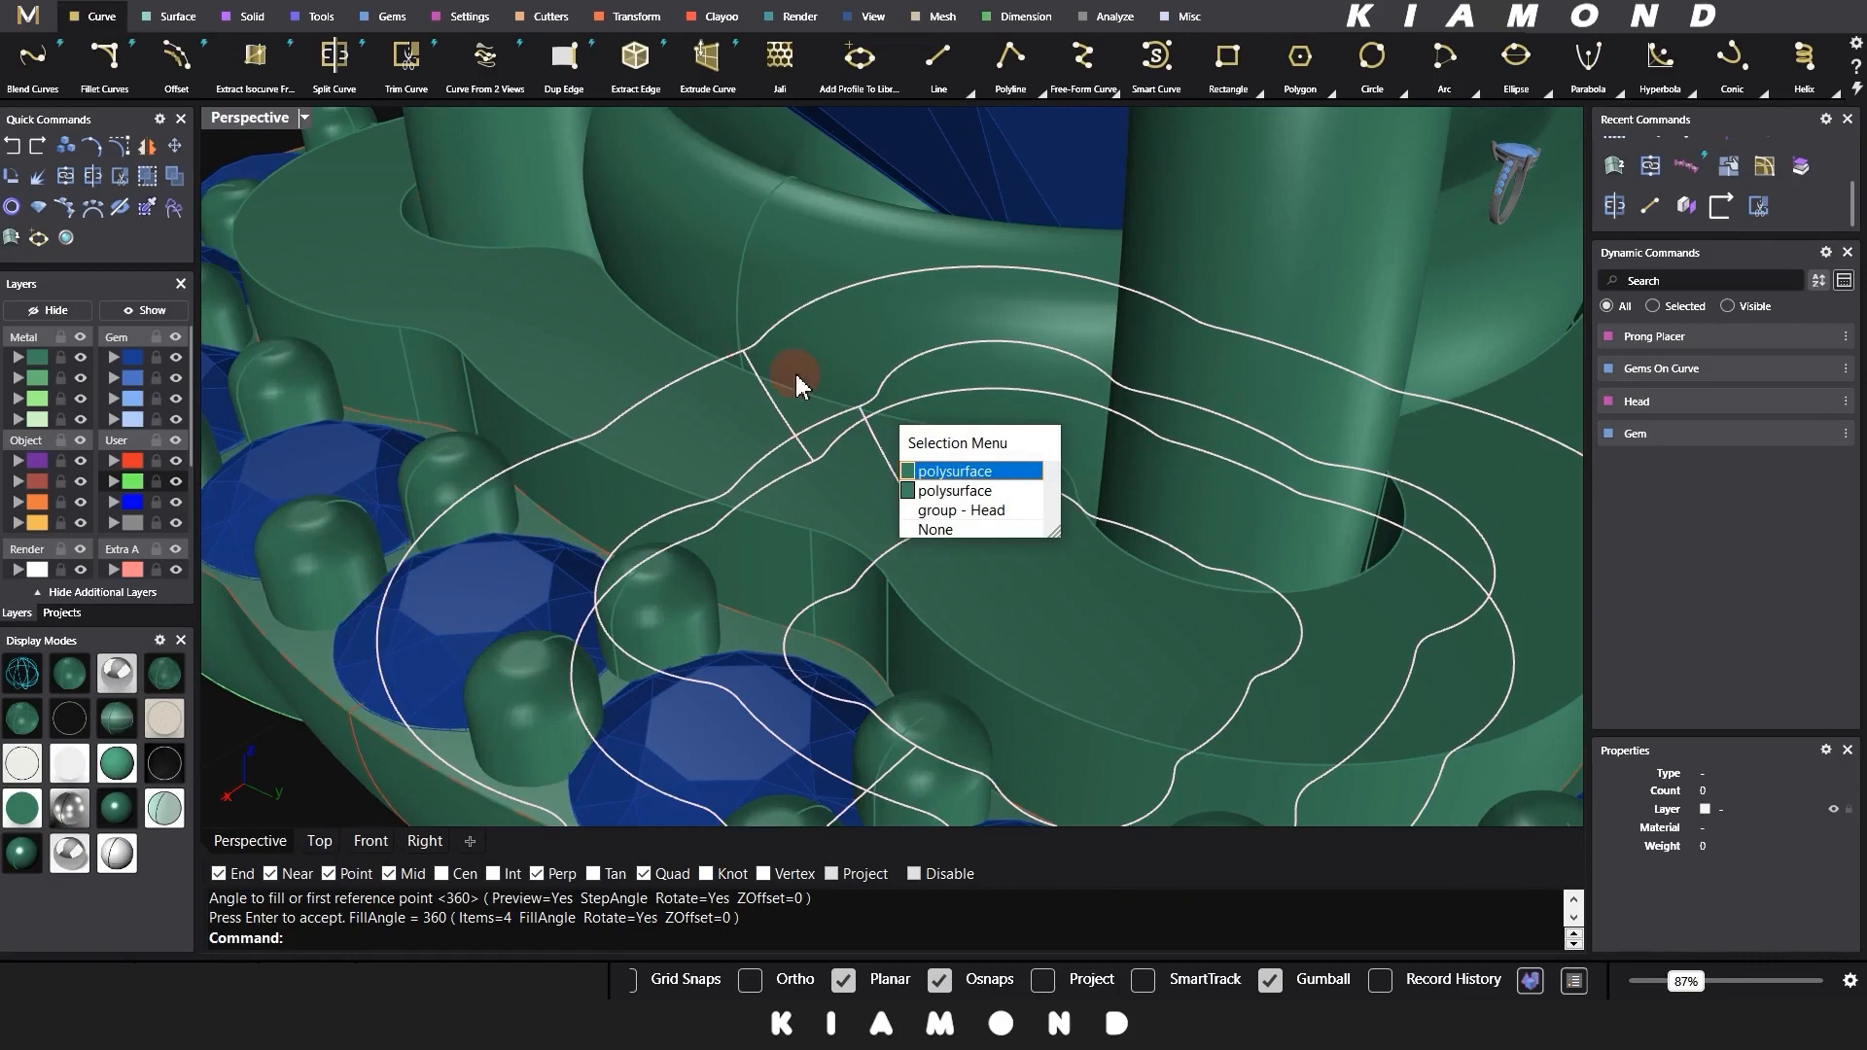
scroll(793, 383, "down", 3)
right_click_drag(794, 383, 698, 537)
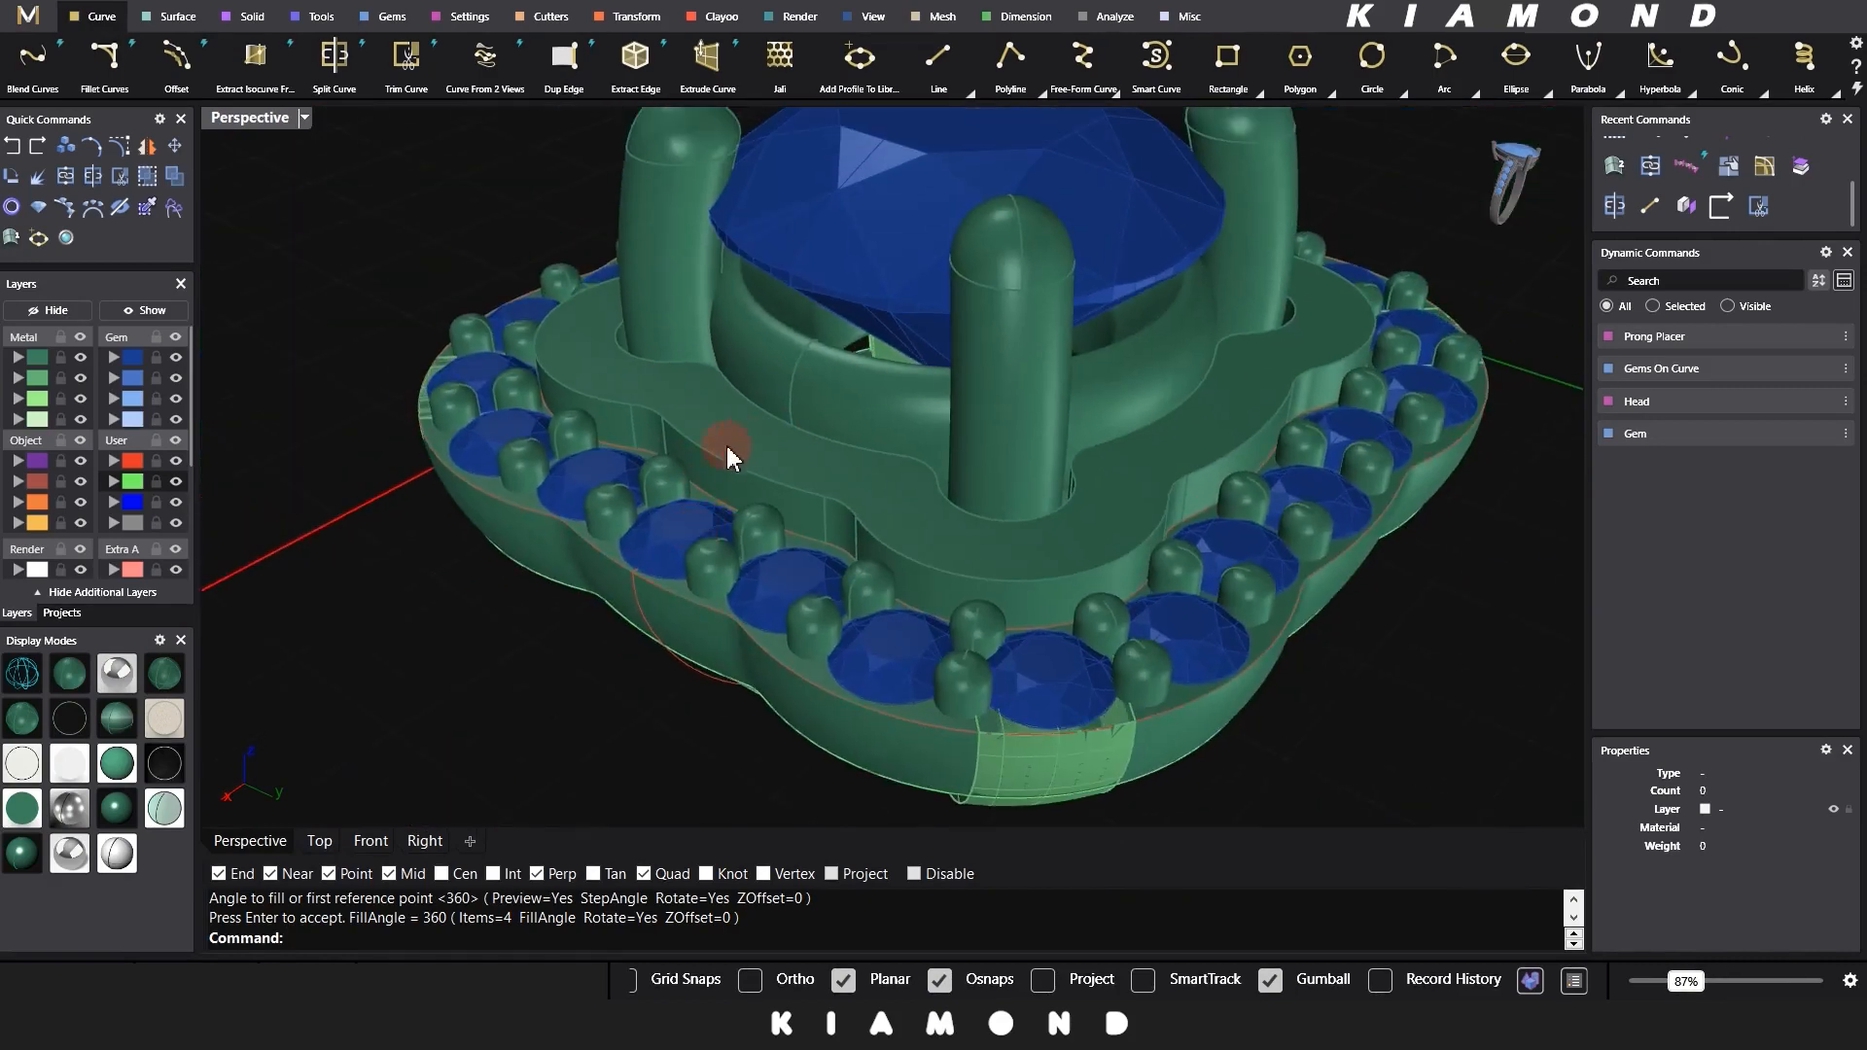
scroll(681, 435, "up", 3)
left_click(622, 459)
key("Return")
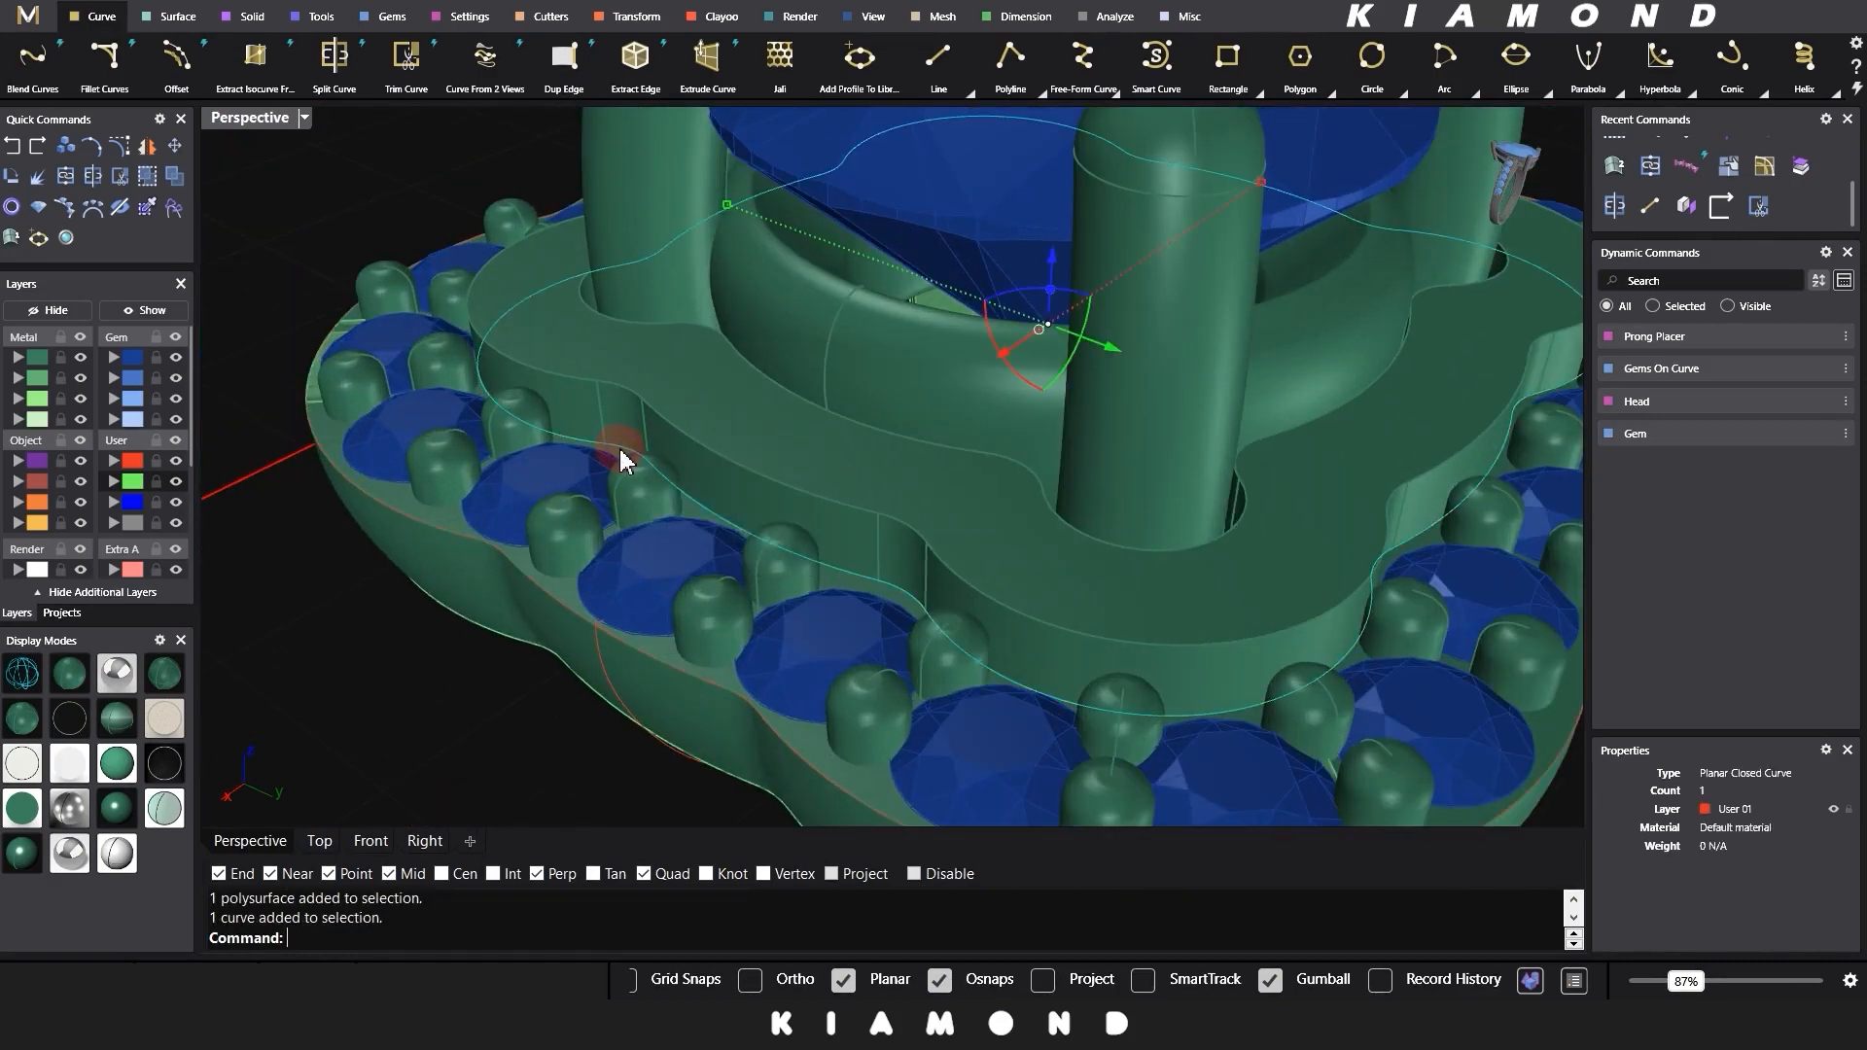
scroll(709, 521, "up", 3)
type("M")
key("Return")
left_click(425, 939)
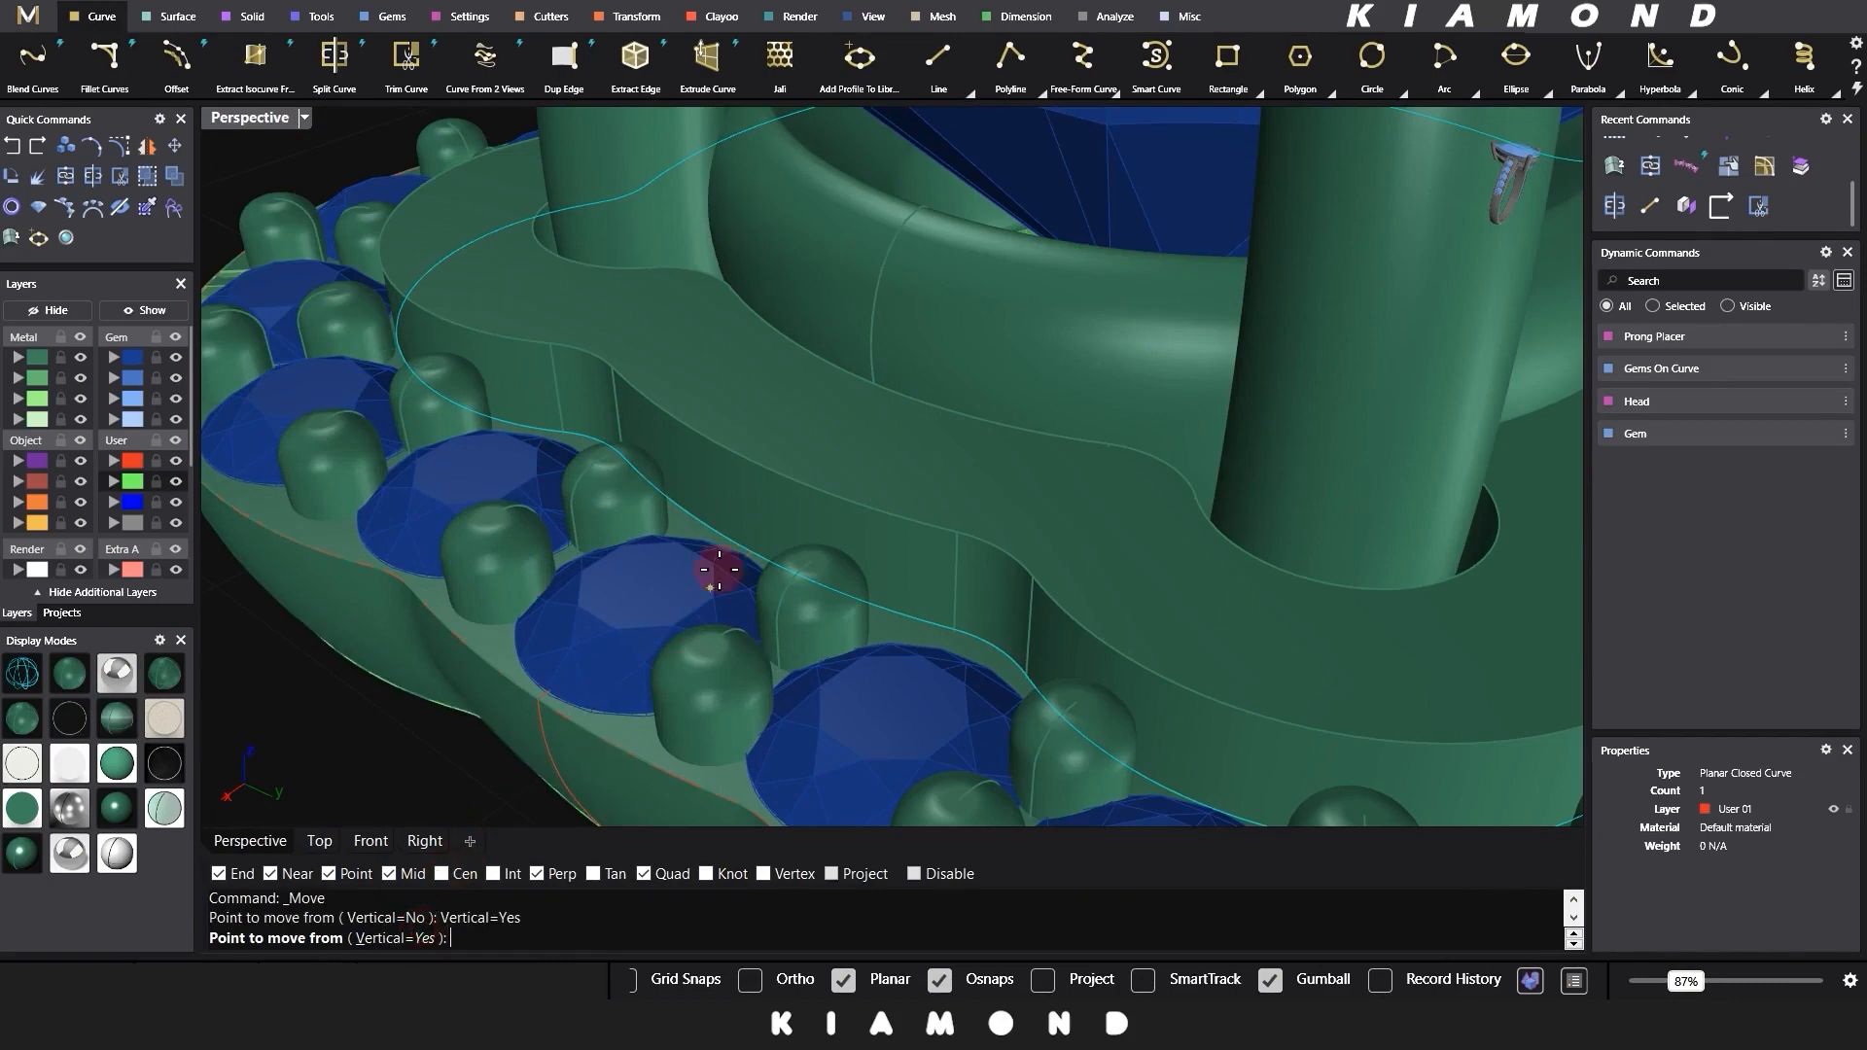
left_click(726, 536)
left_click(741, 459)
key("Return")
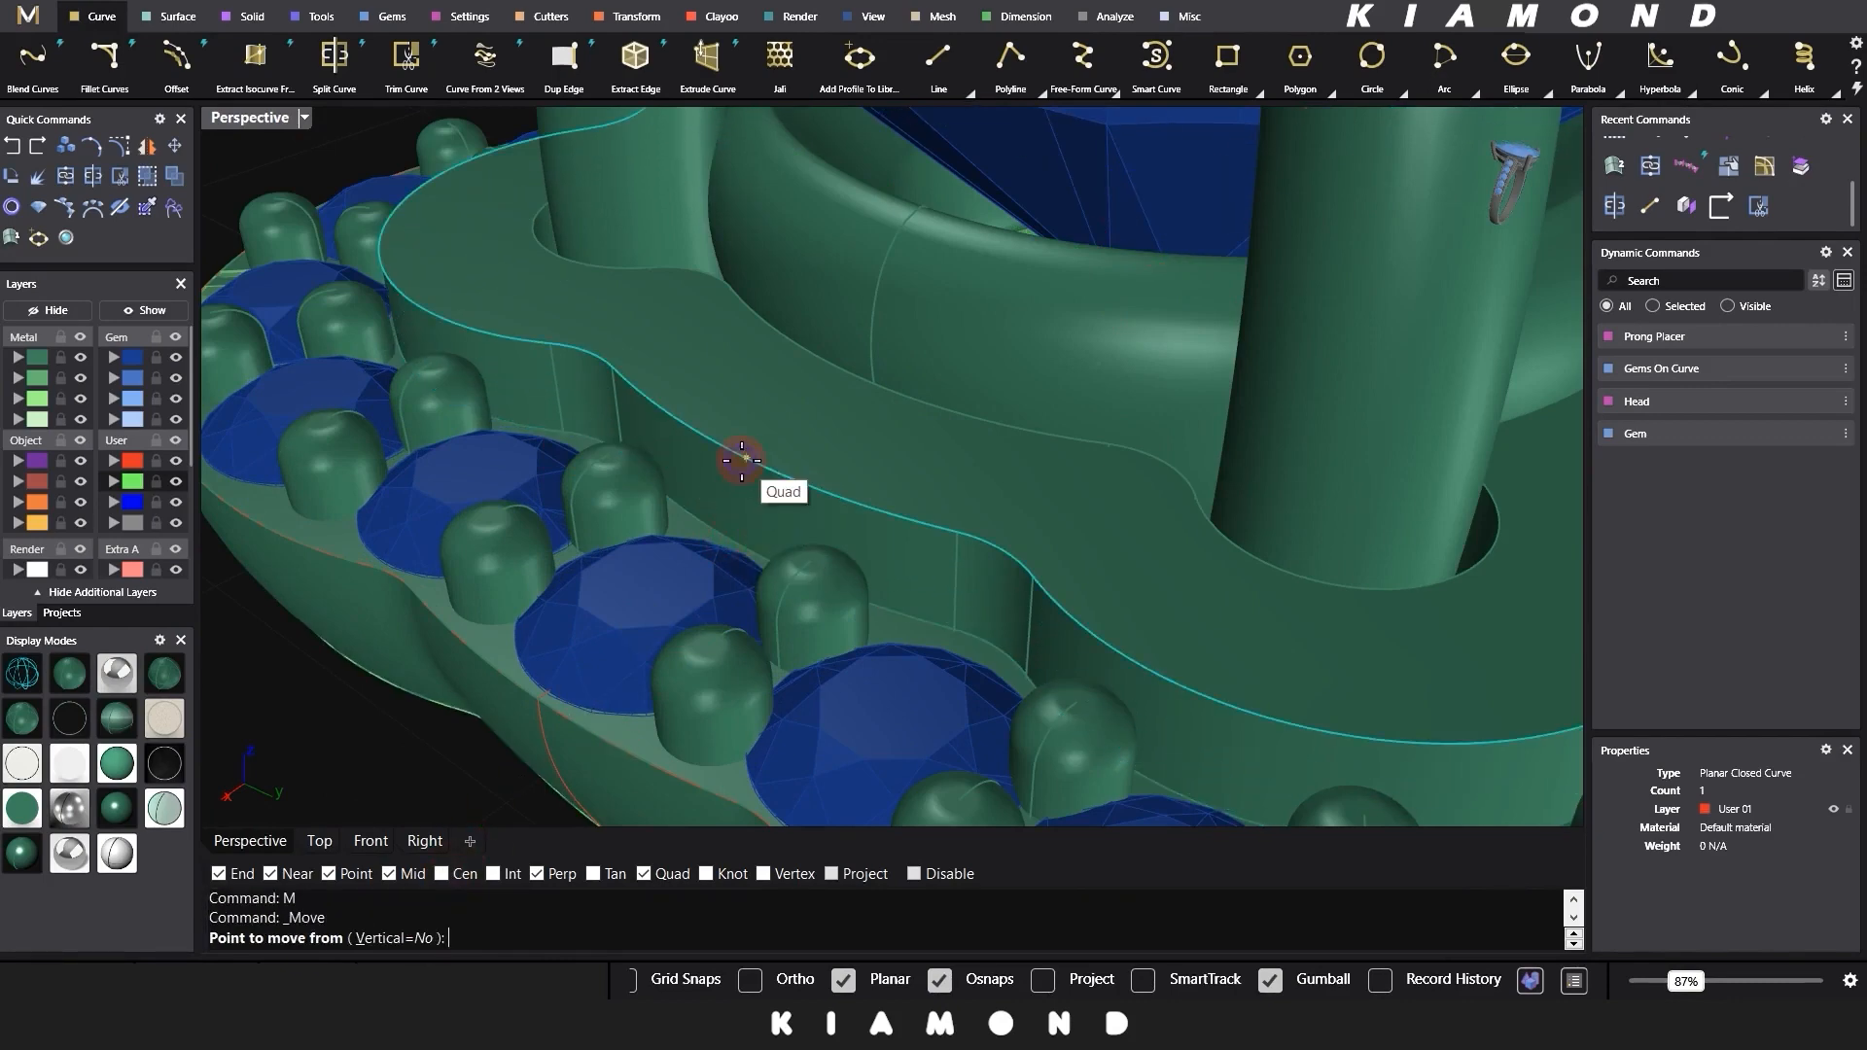
key("Escape")
key("Escape")
scroll(742, 458, "down", 3)
scroll(784, 501, "up", 4)
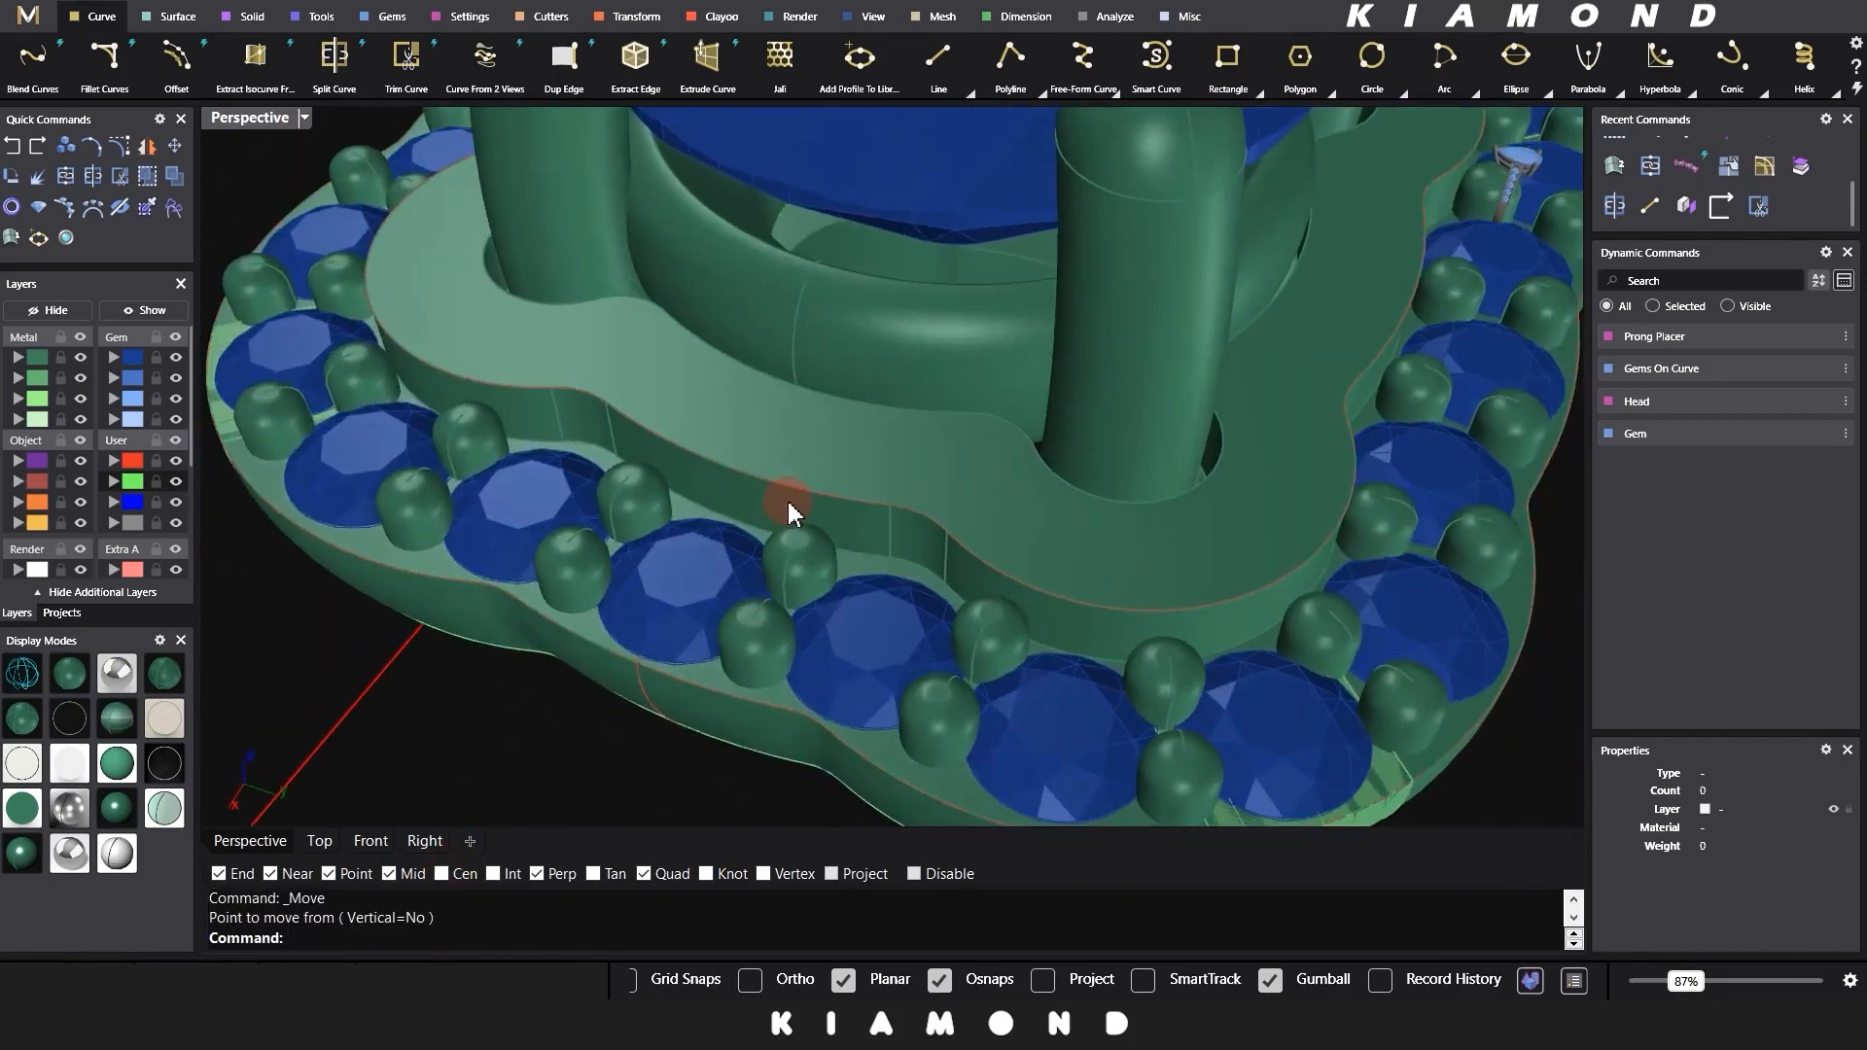
scroll(671, 366, "down", 3)
scroll(812, 387, "up", 4)
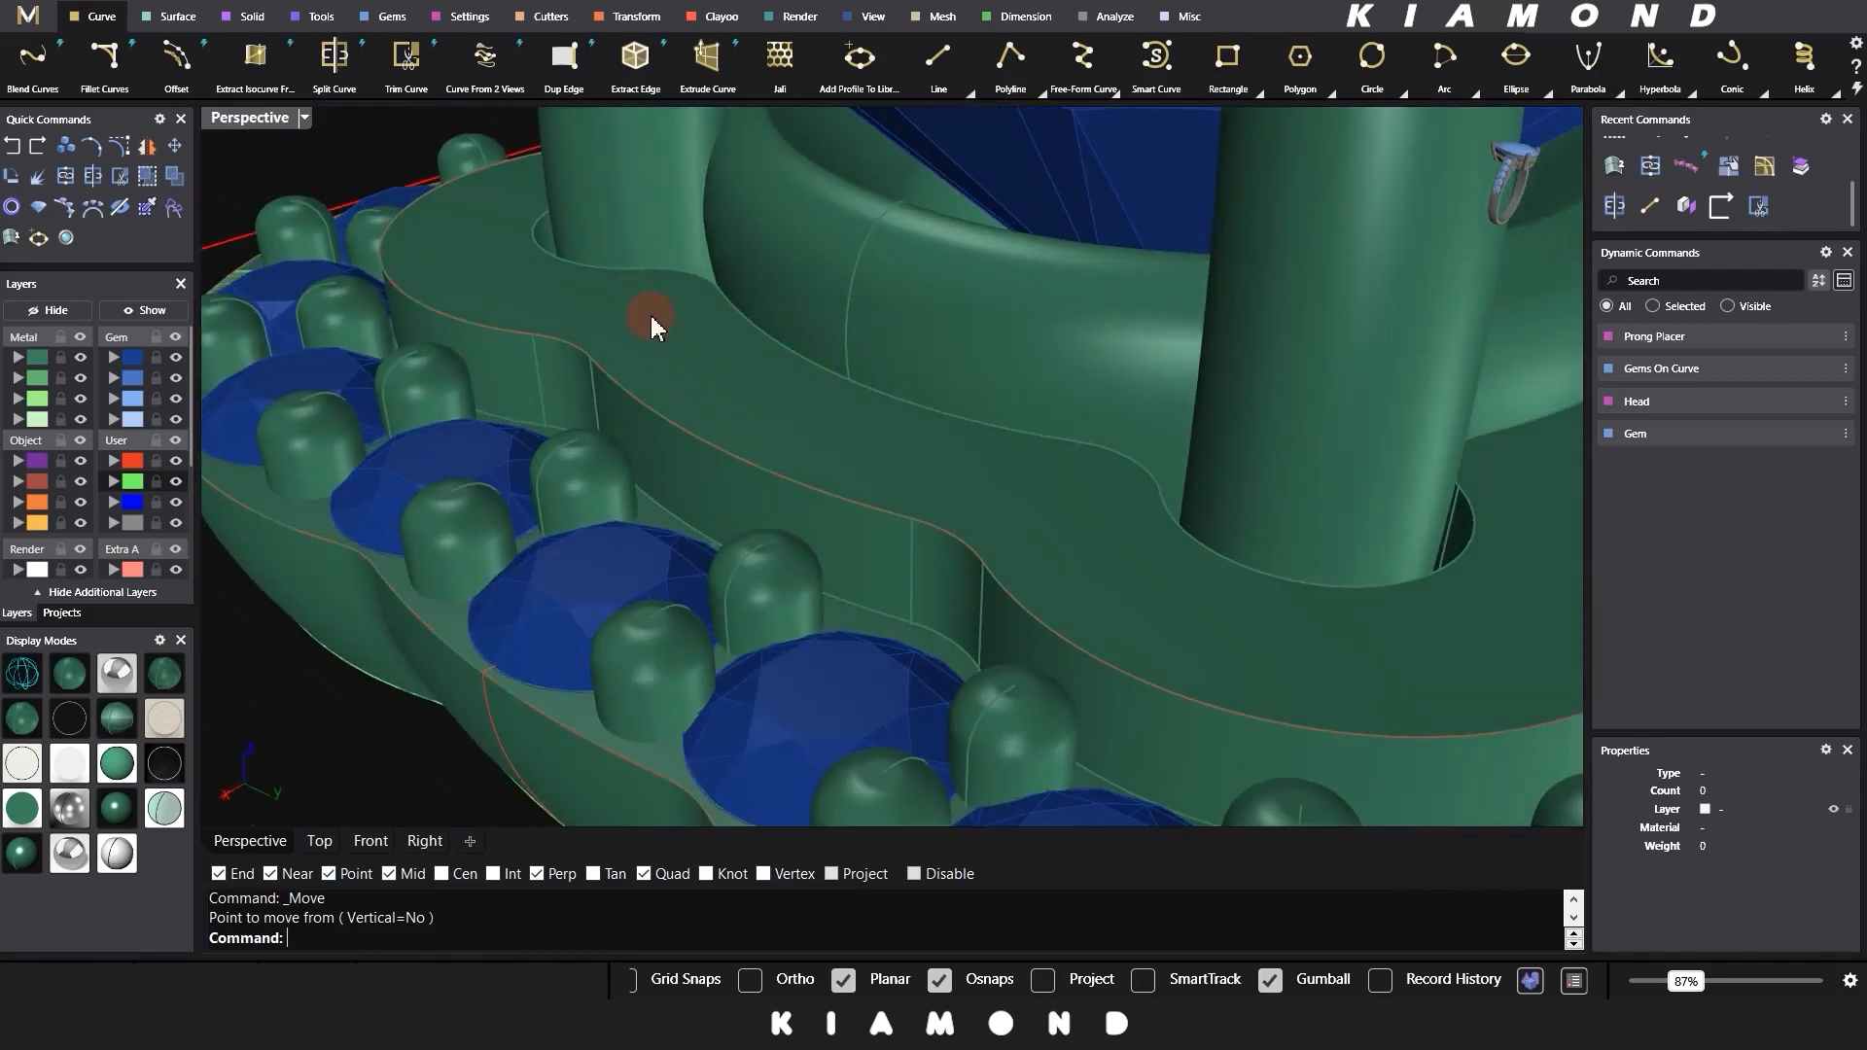
key("ctrl+shift+e")
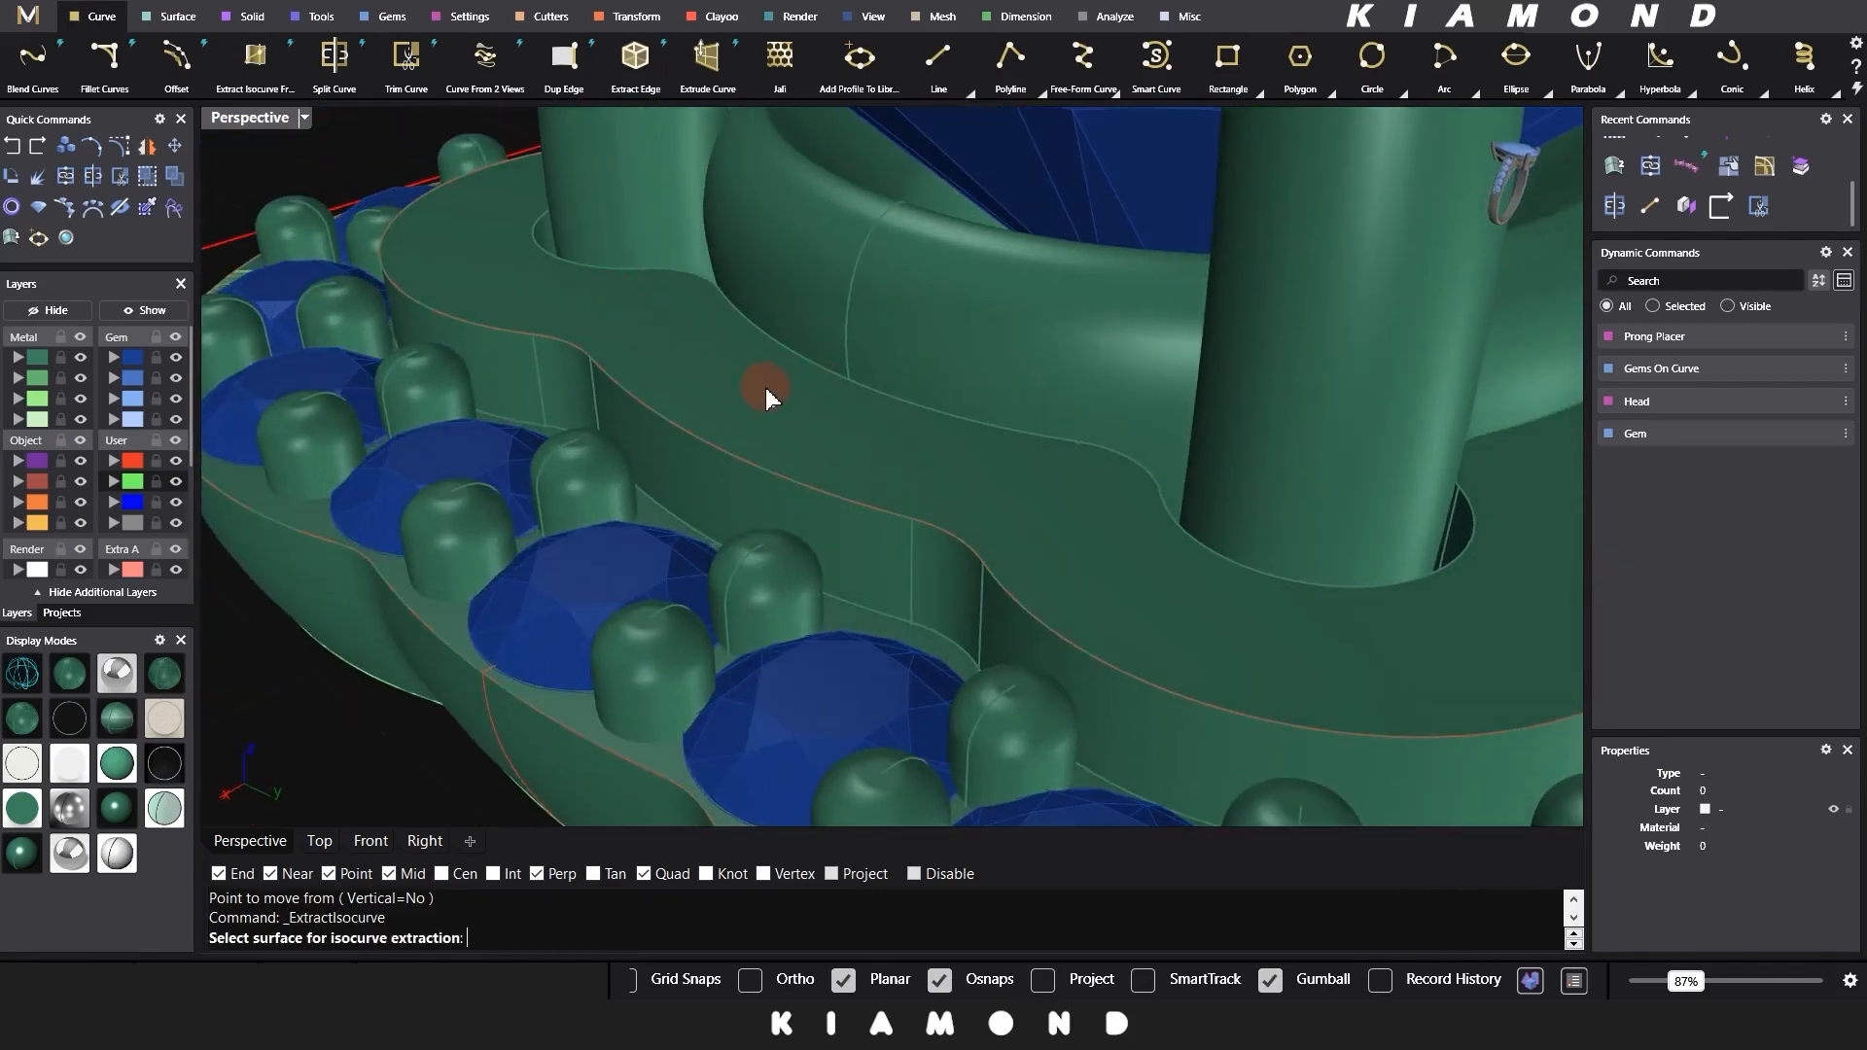
left_click(764, 388)
type("t")
key("Return")
type("t")
key("Return")
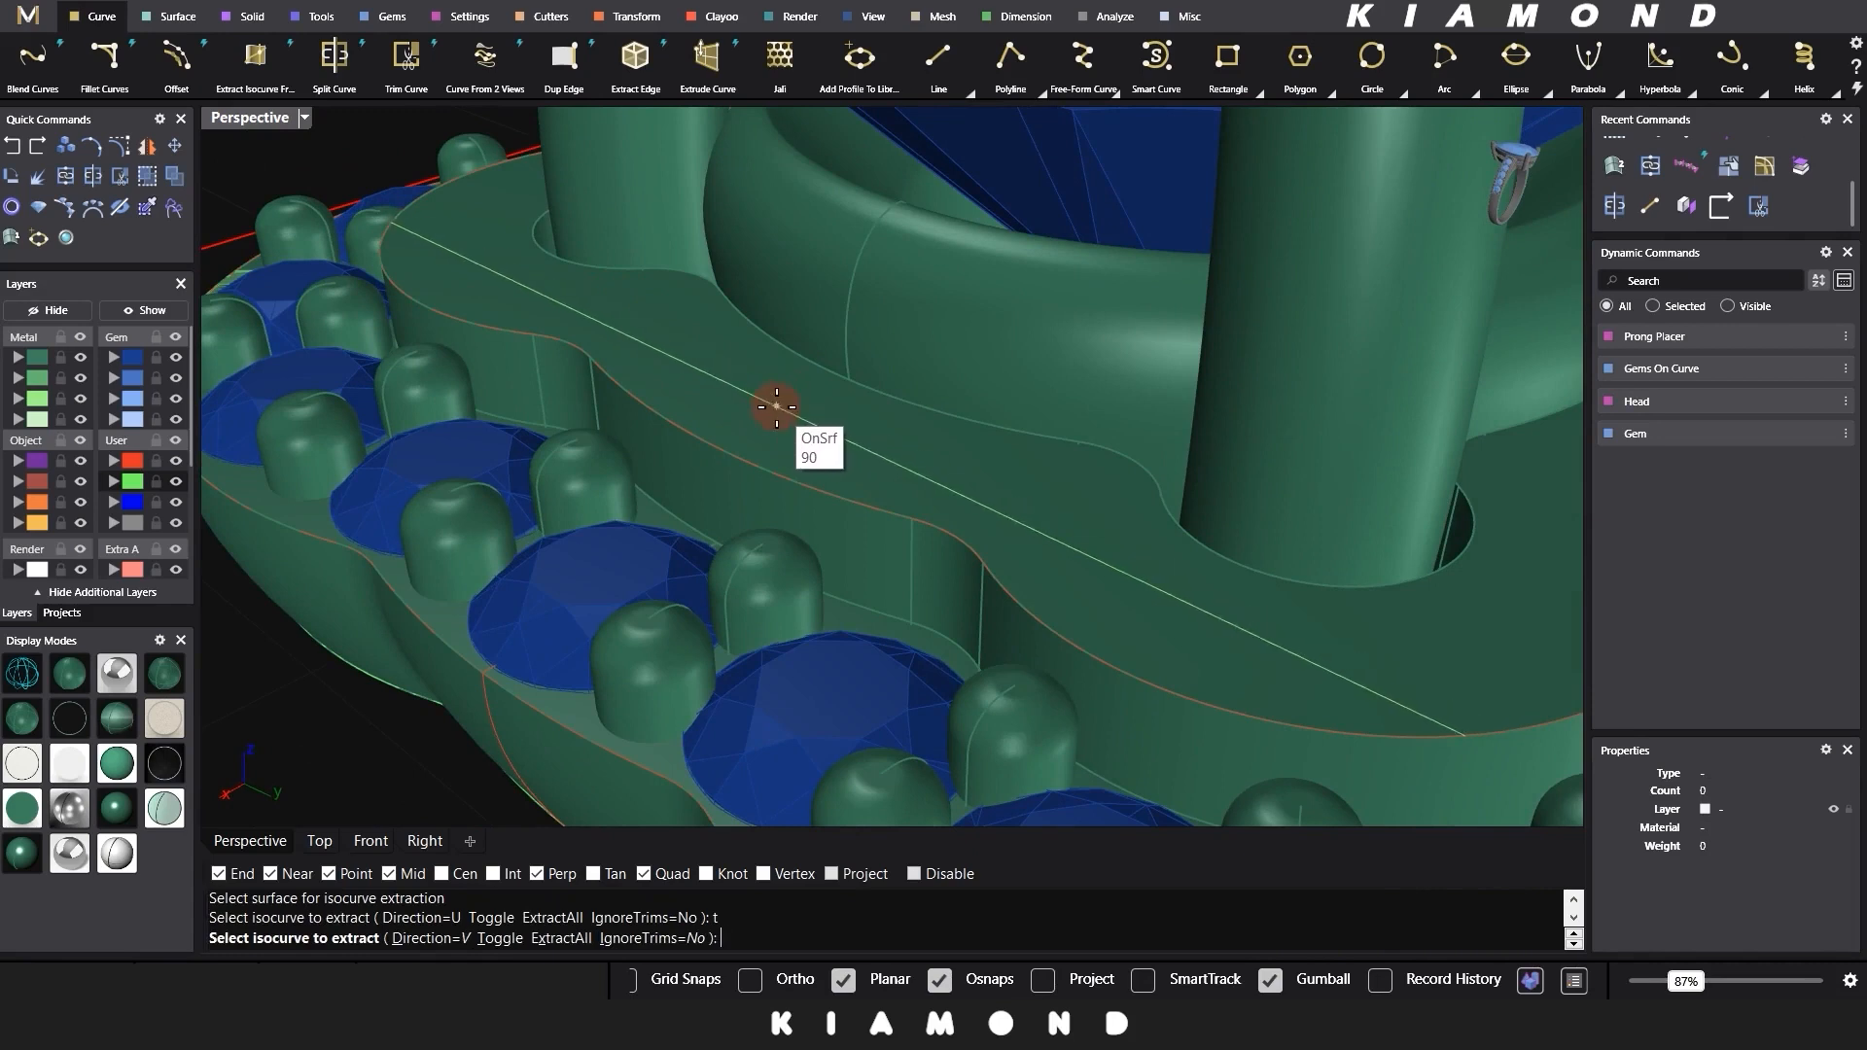
key("Return")
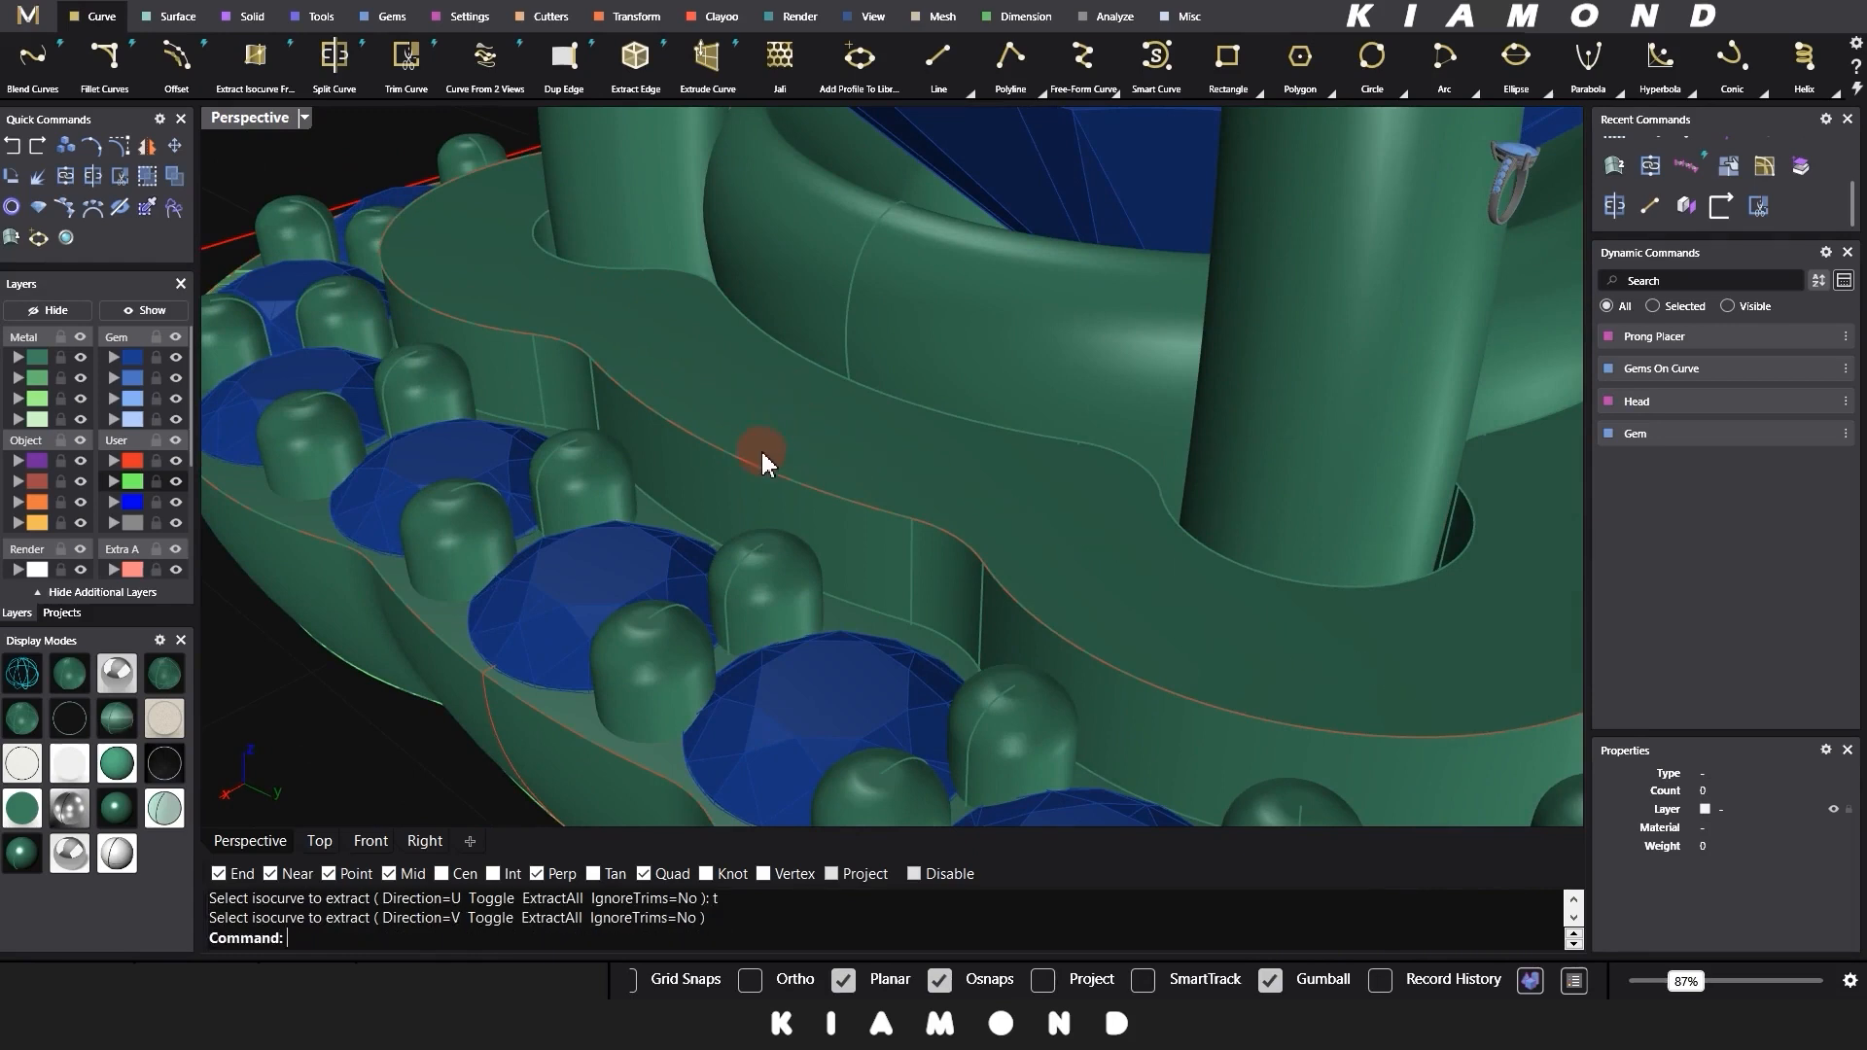
Step: Draw a helper line across the top face of the raised rail from its outer edge to its inner edge
type("l")
key("Return")
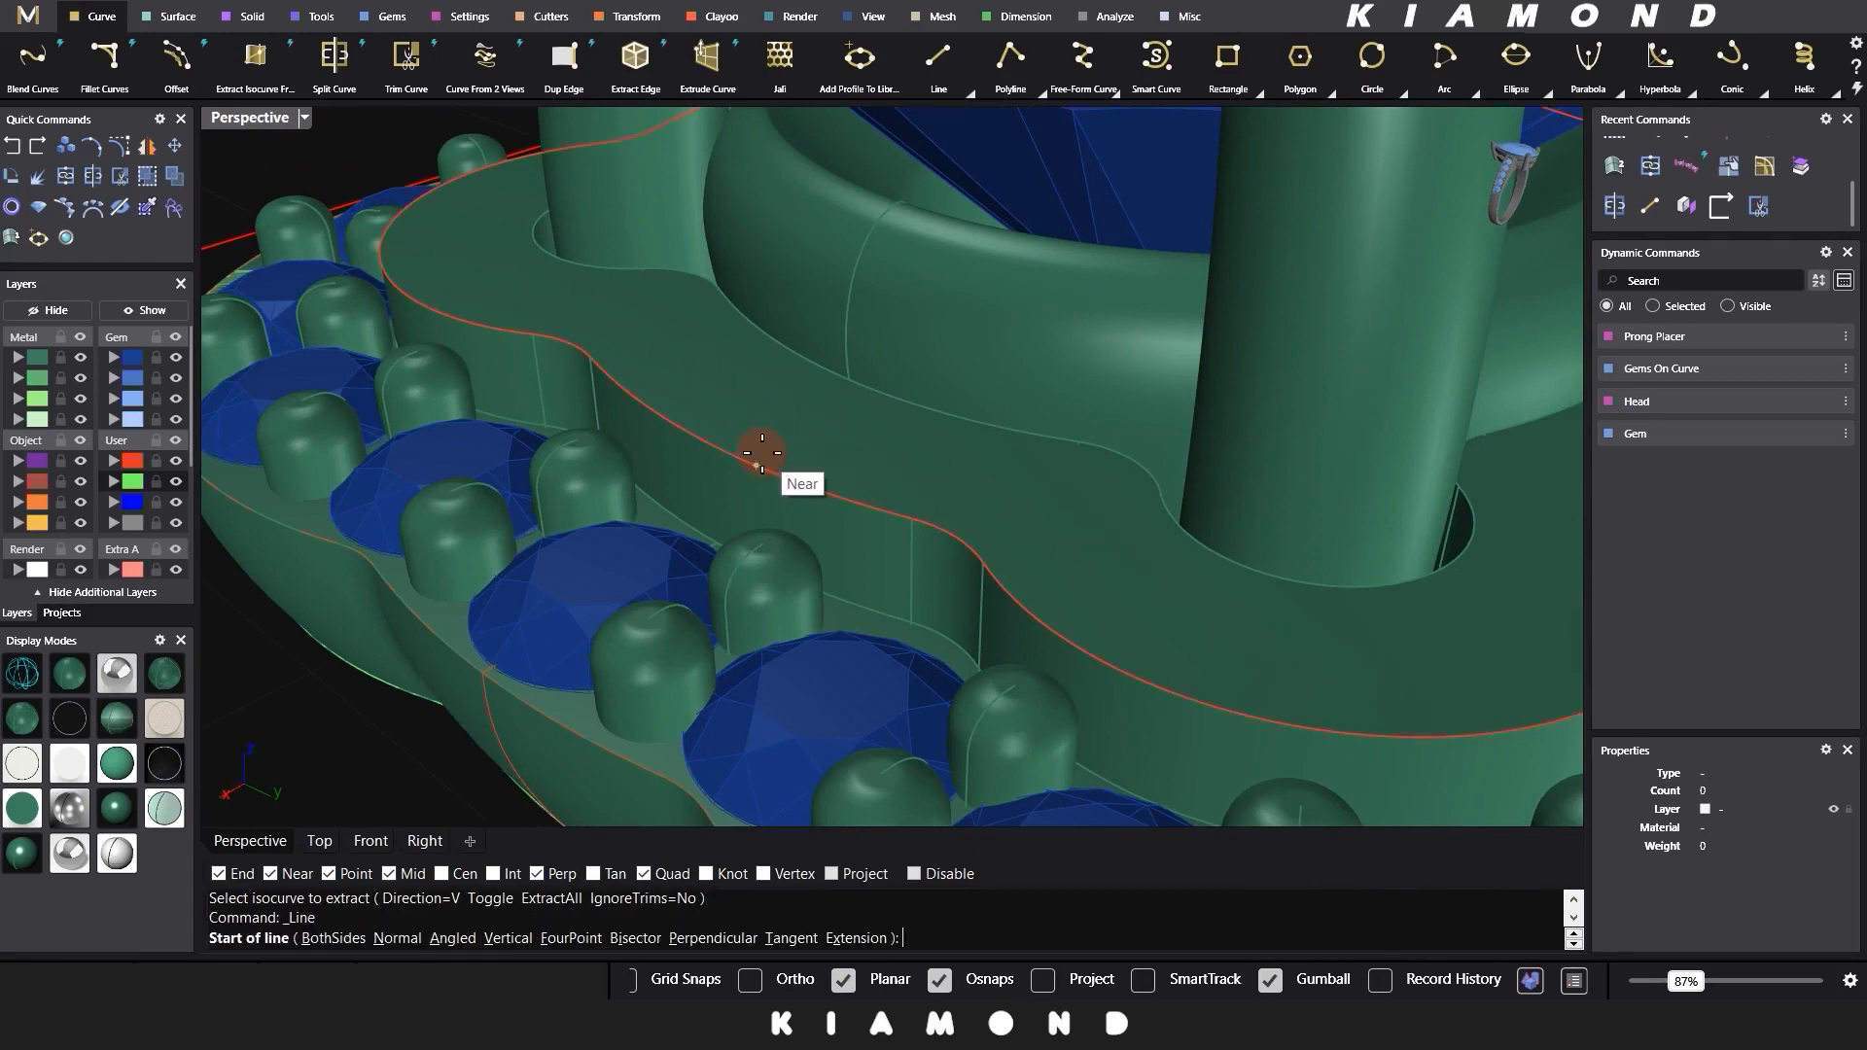
left_click(713, 443)
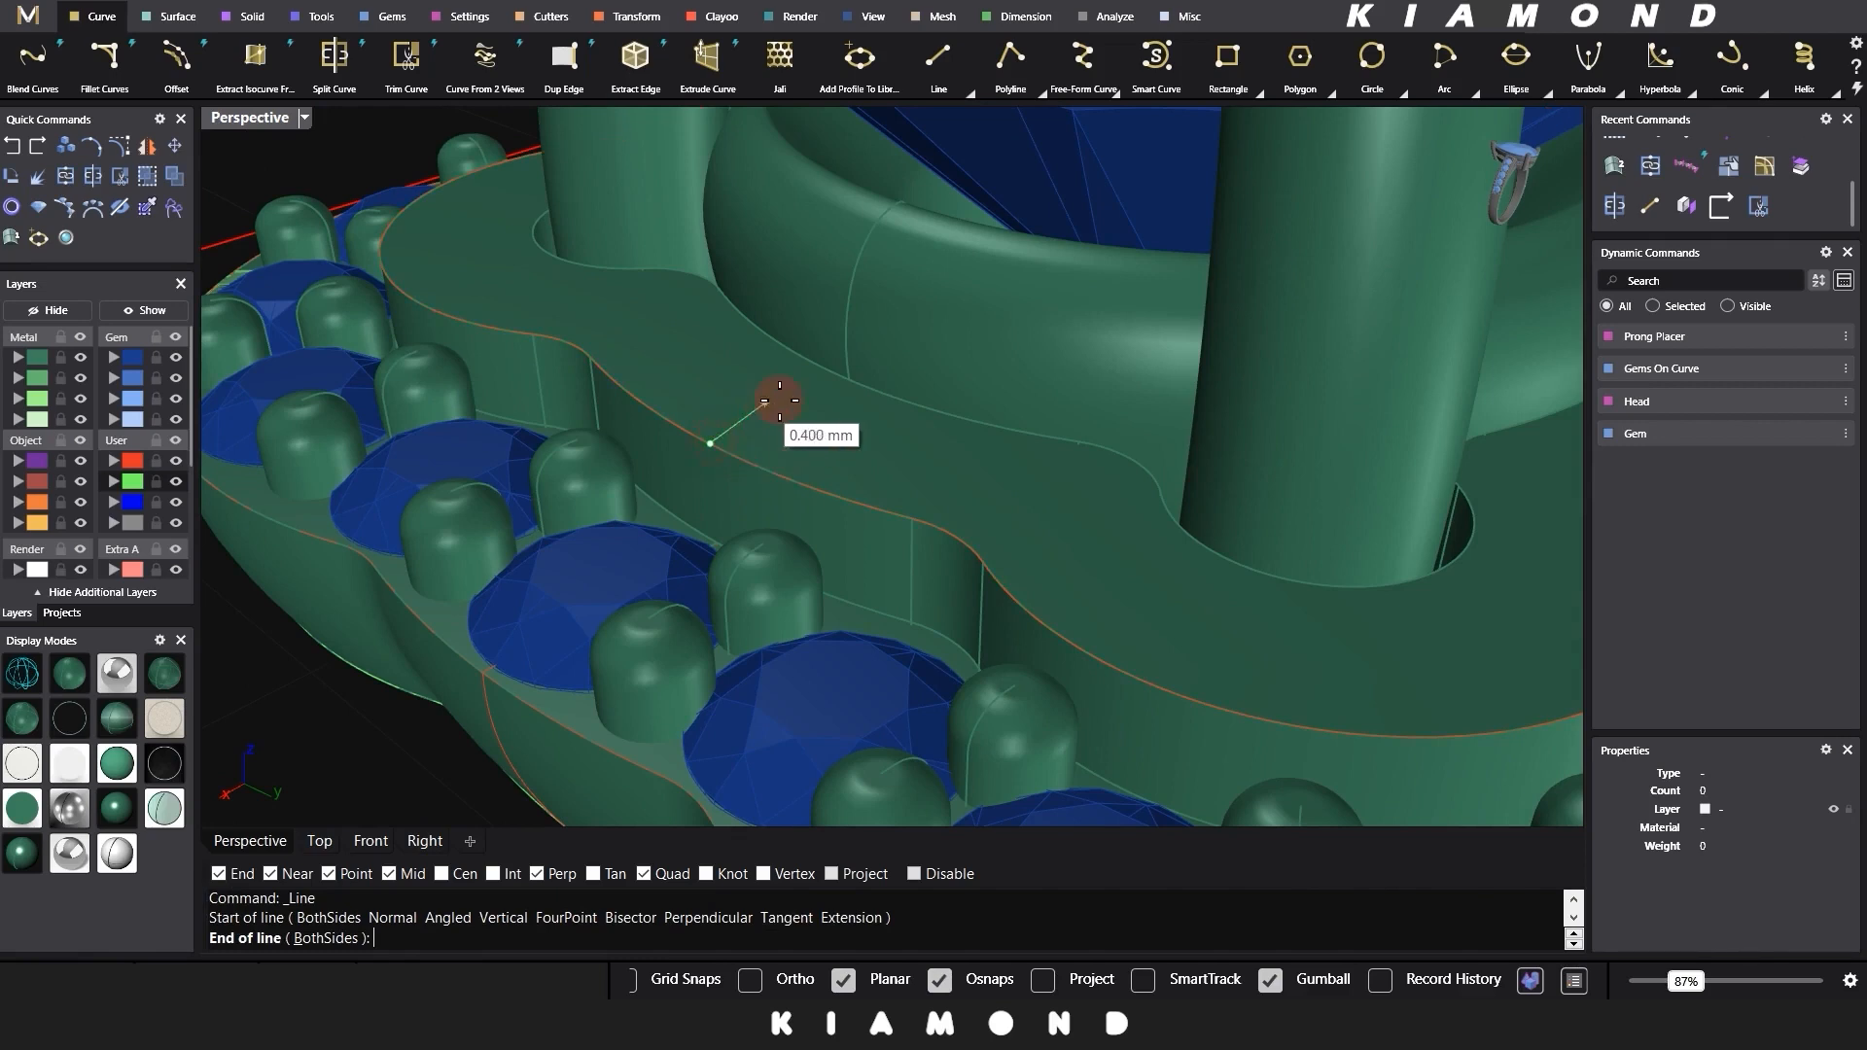
left_click(831, 380)
Step: Offset the rail's outer outline curve inward through the midpoint of the helper line
left_click(762, 468)
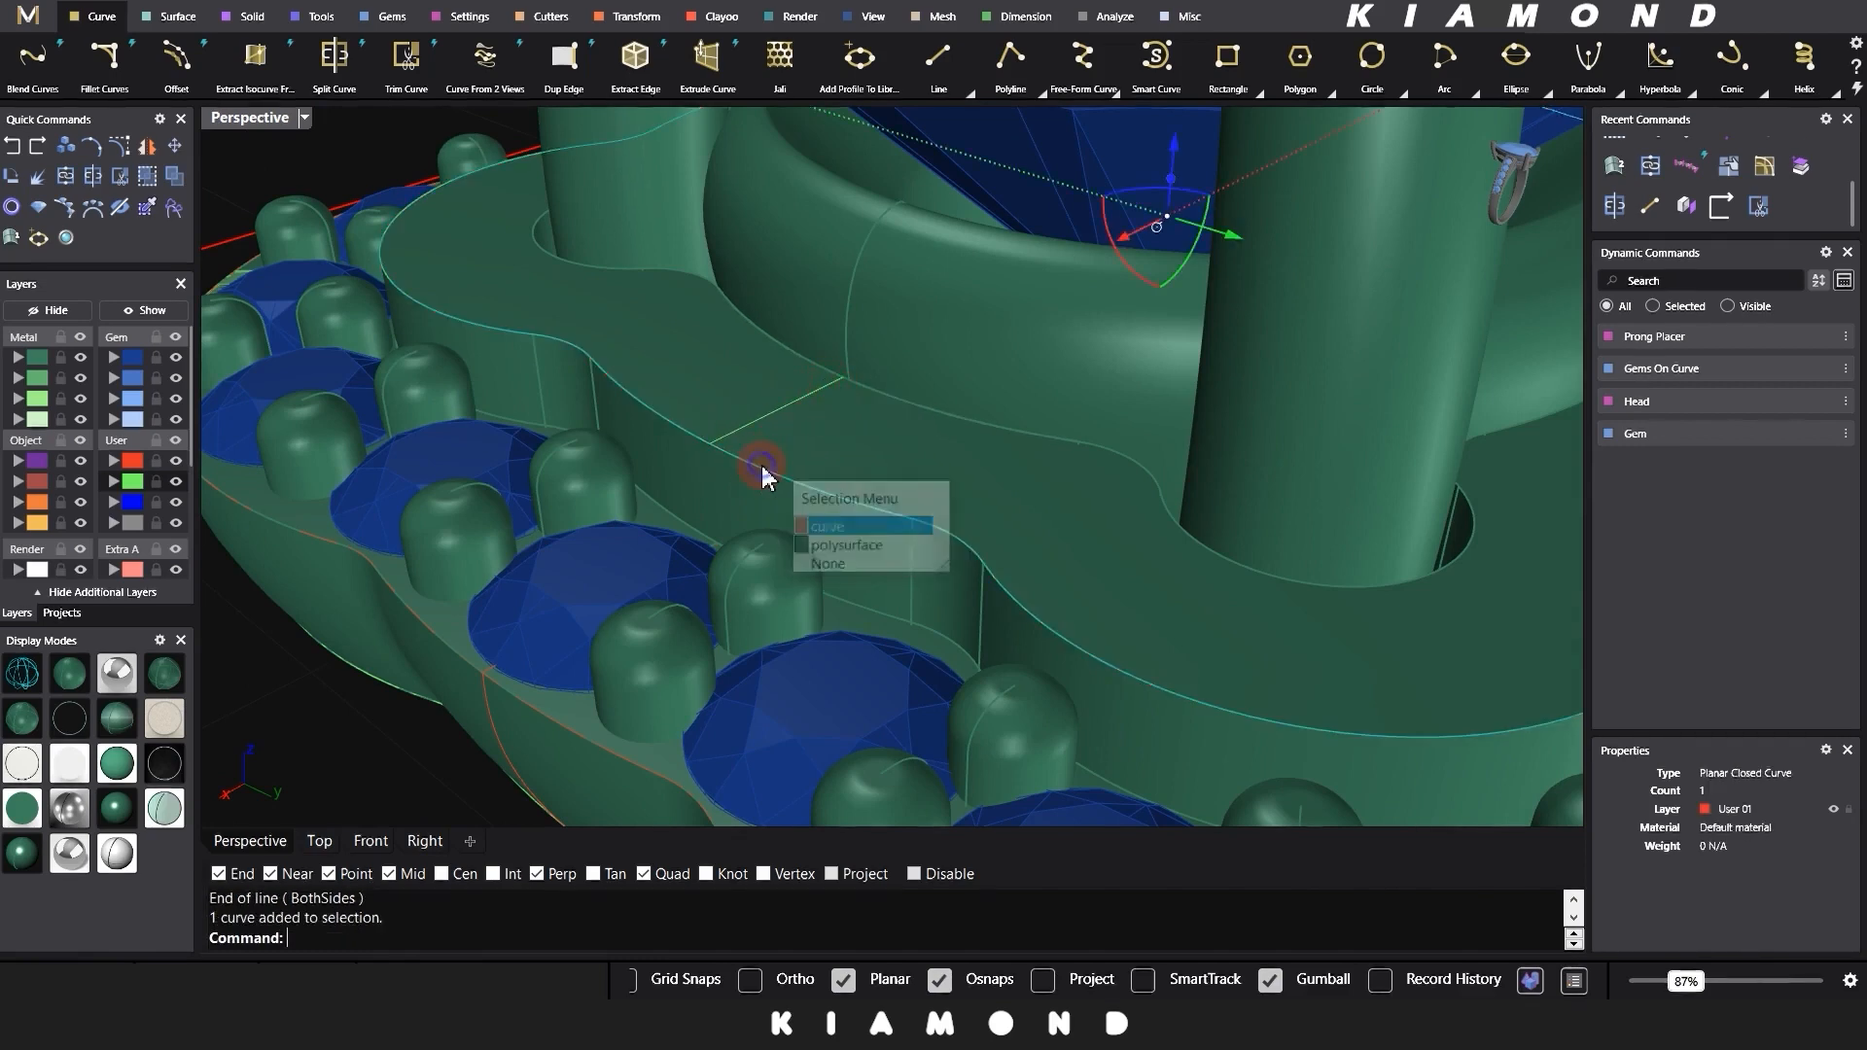
type("f")
key("Return")
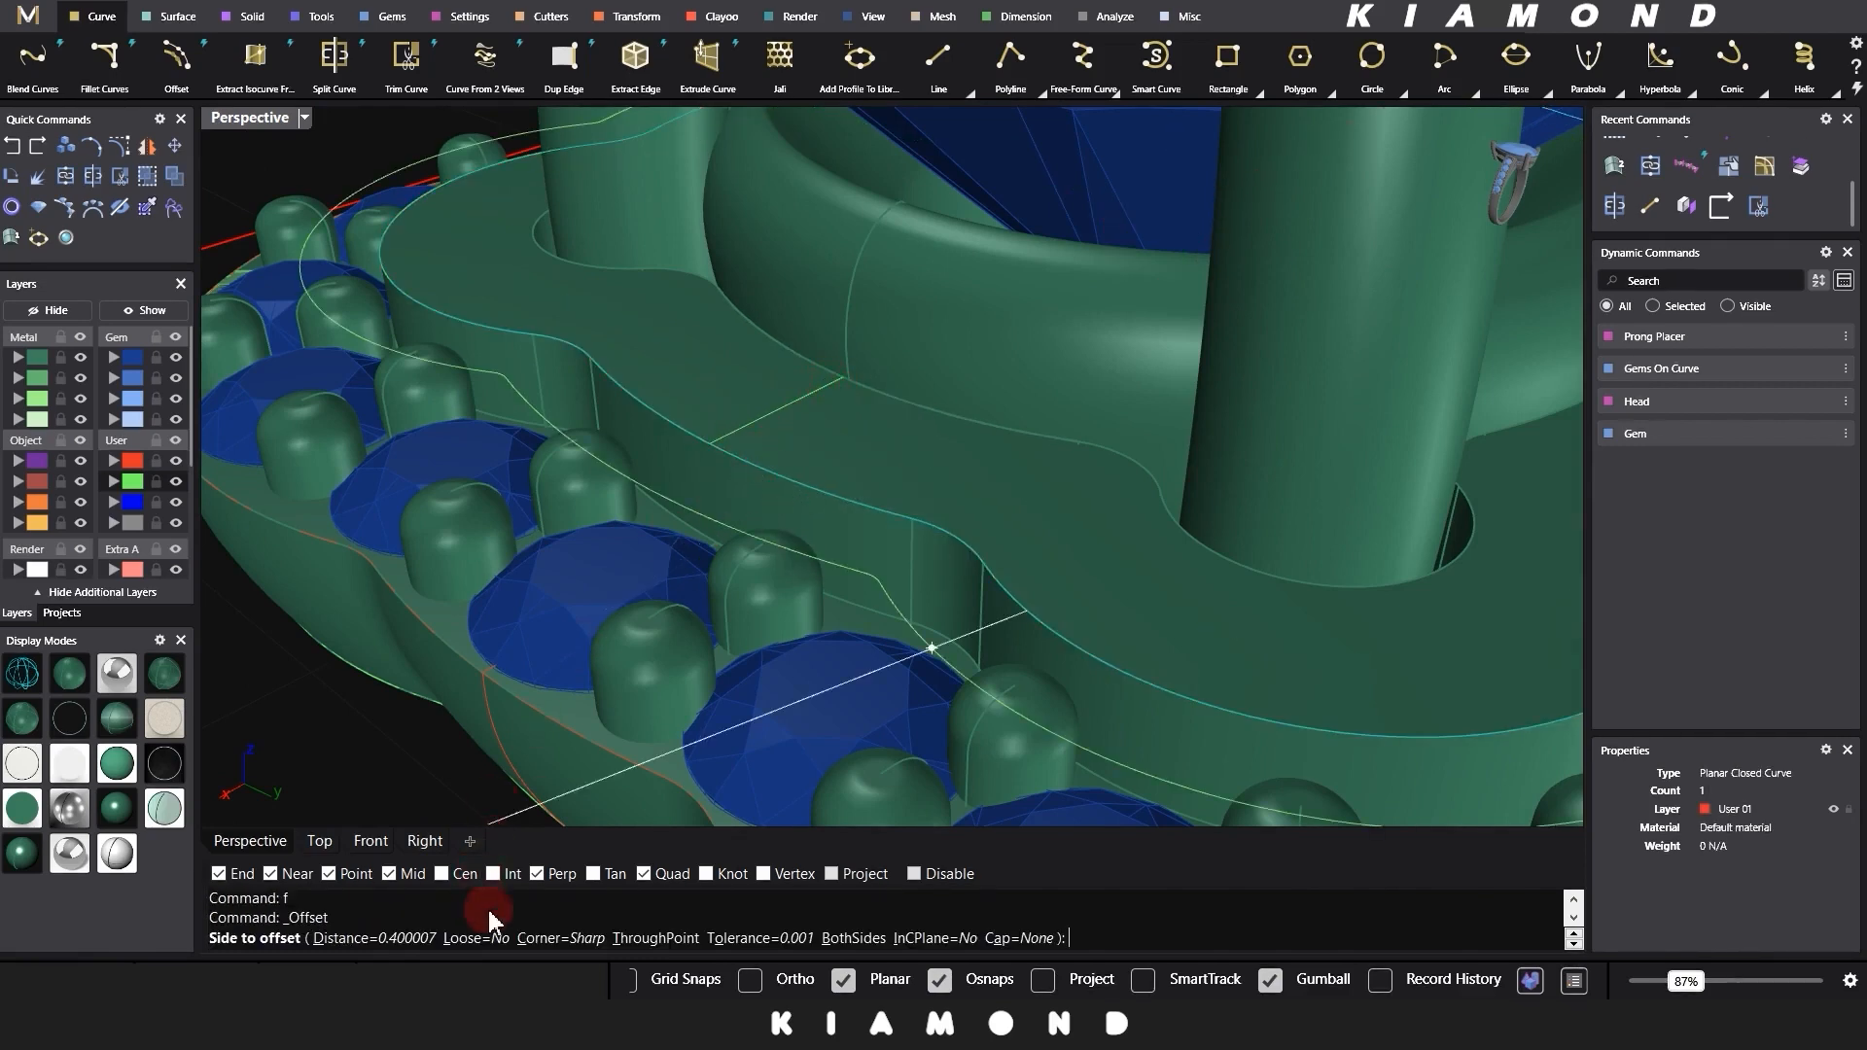
left_click(389, 939)
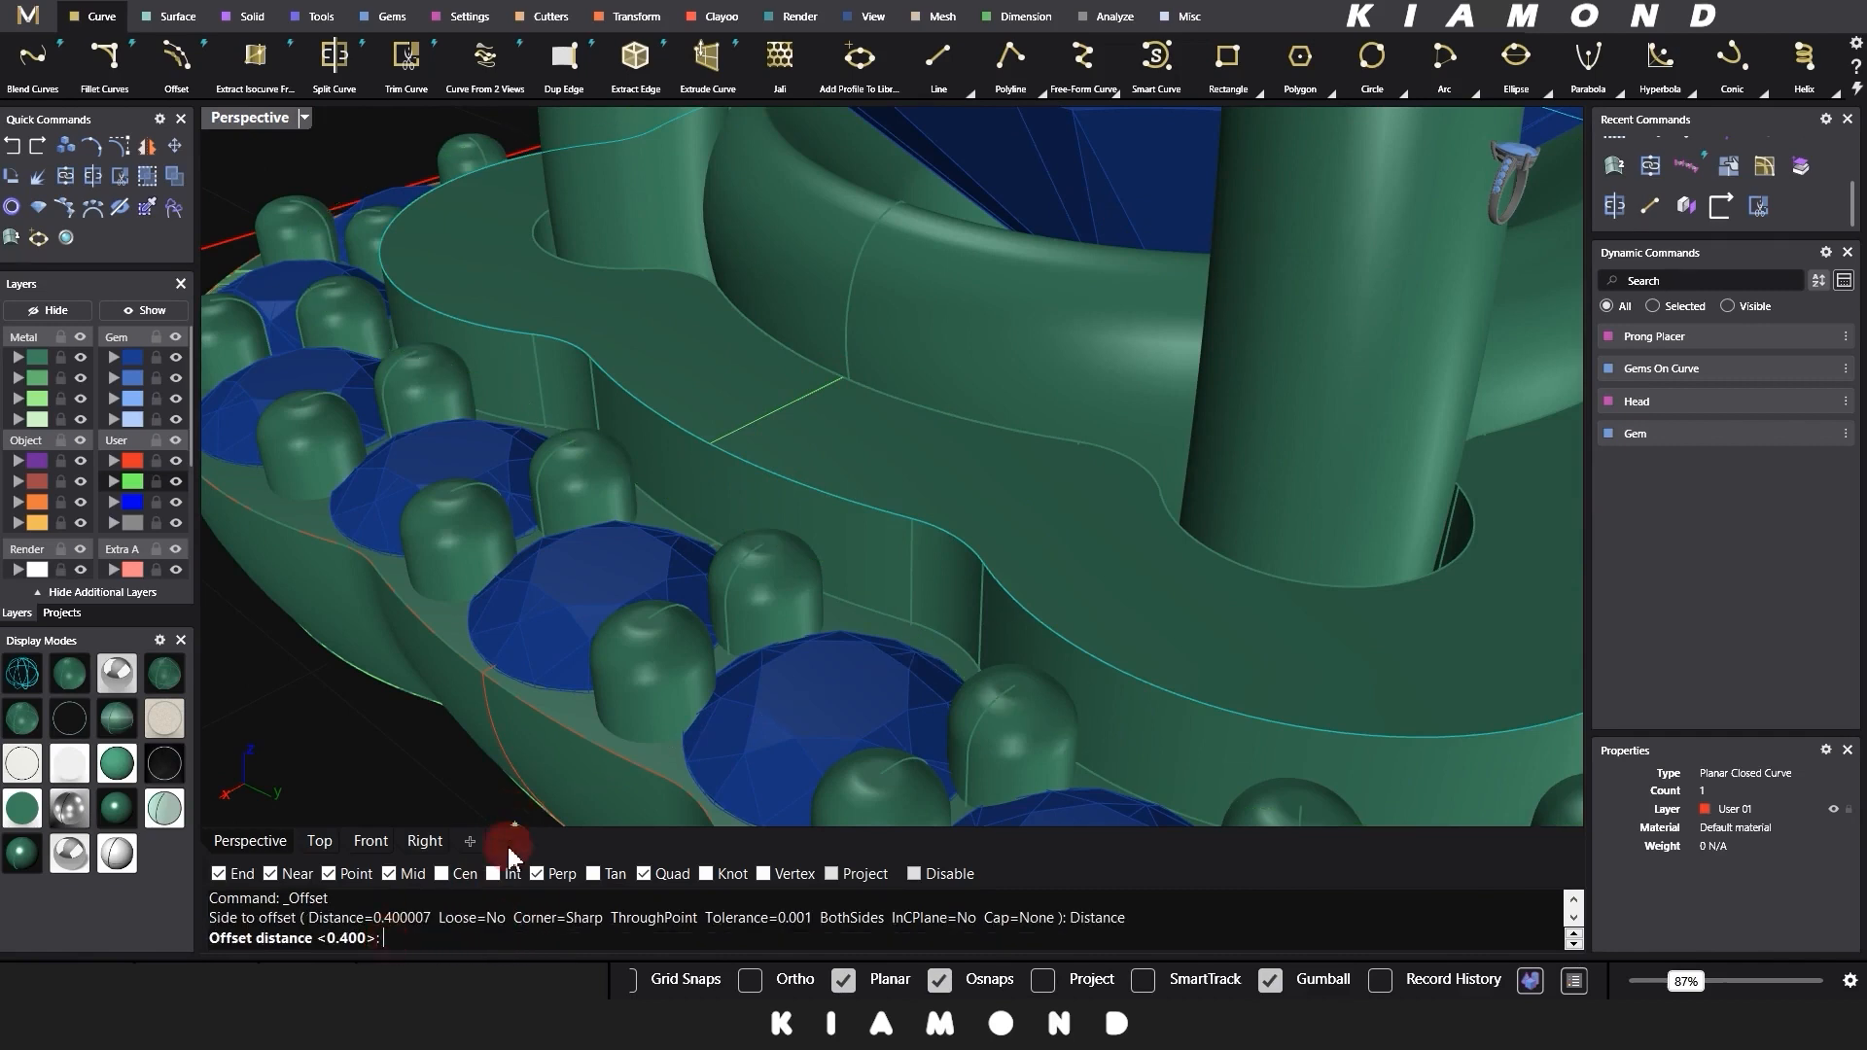
key("Escape")
type("f")
key("Return")
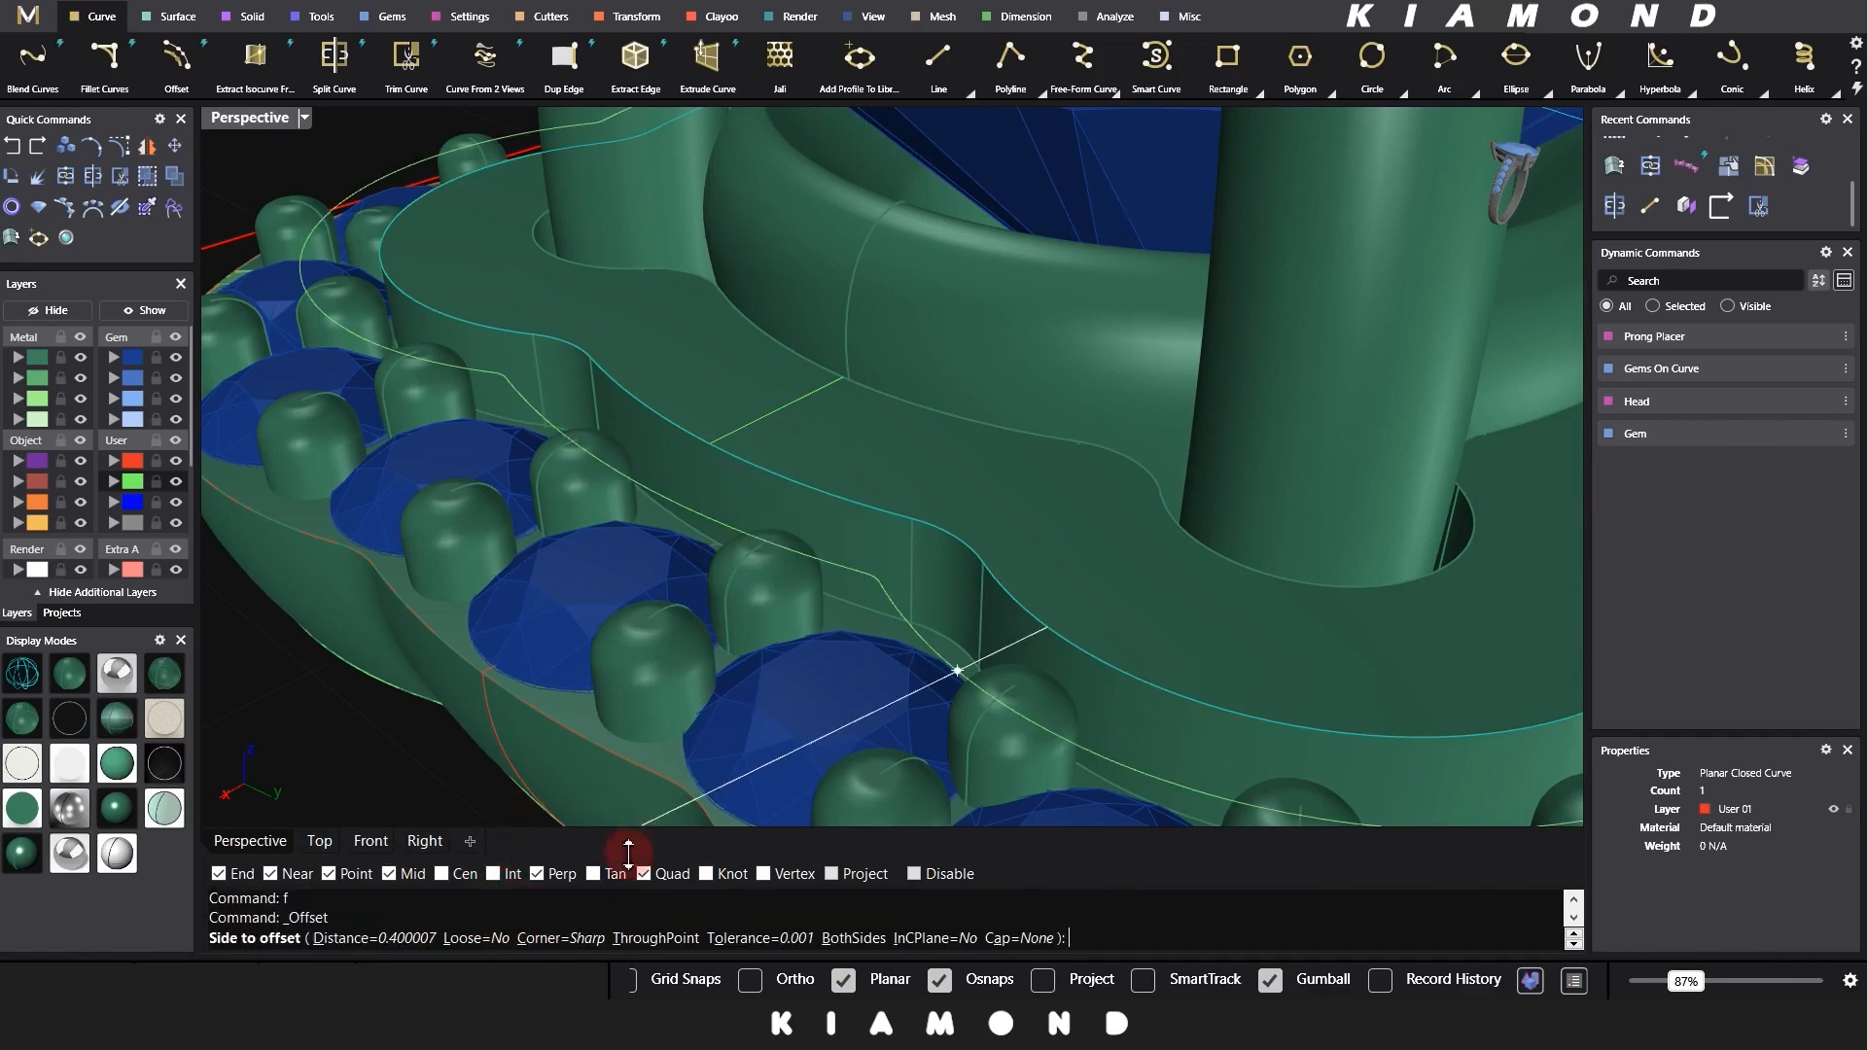
left_click(637, 939)
left_click(778, 398)
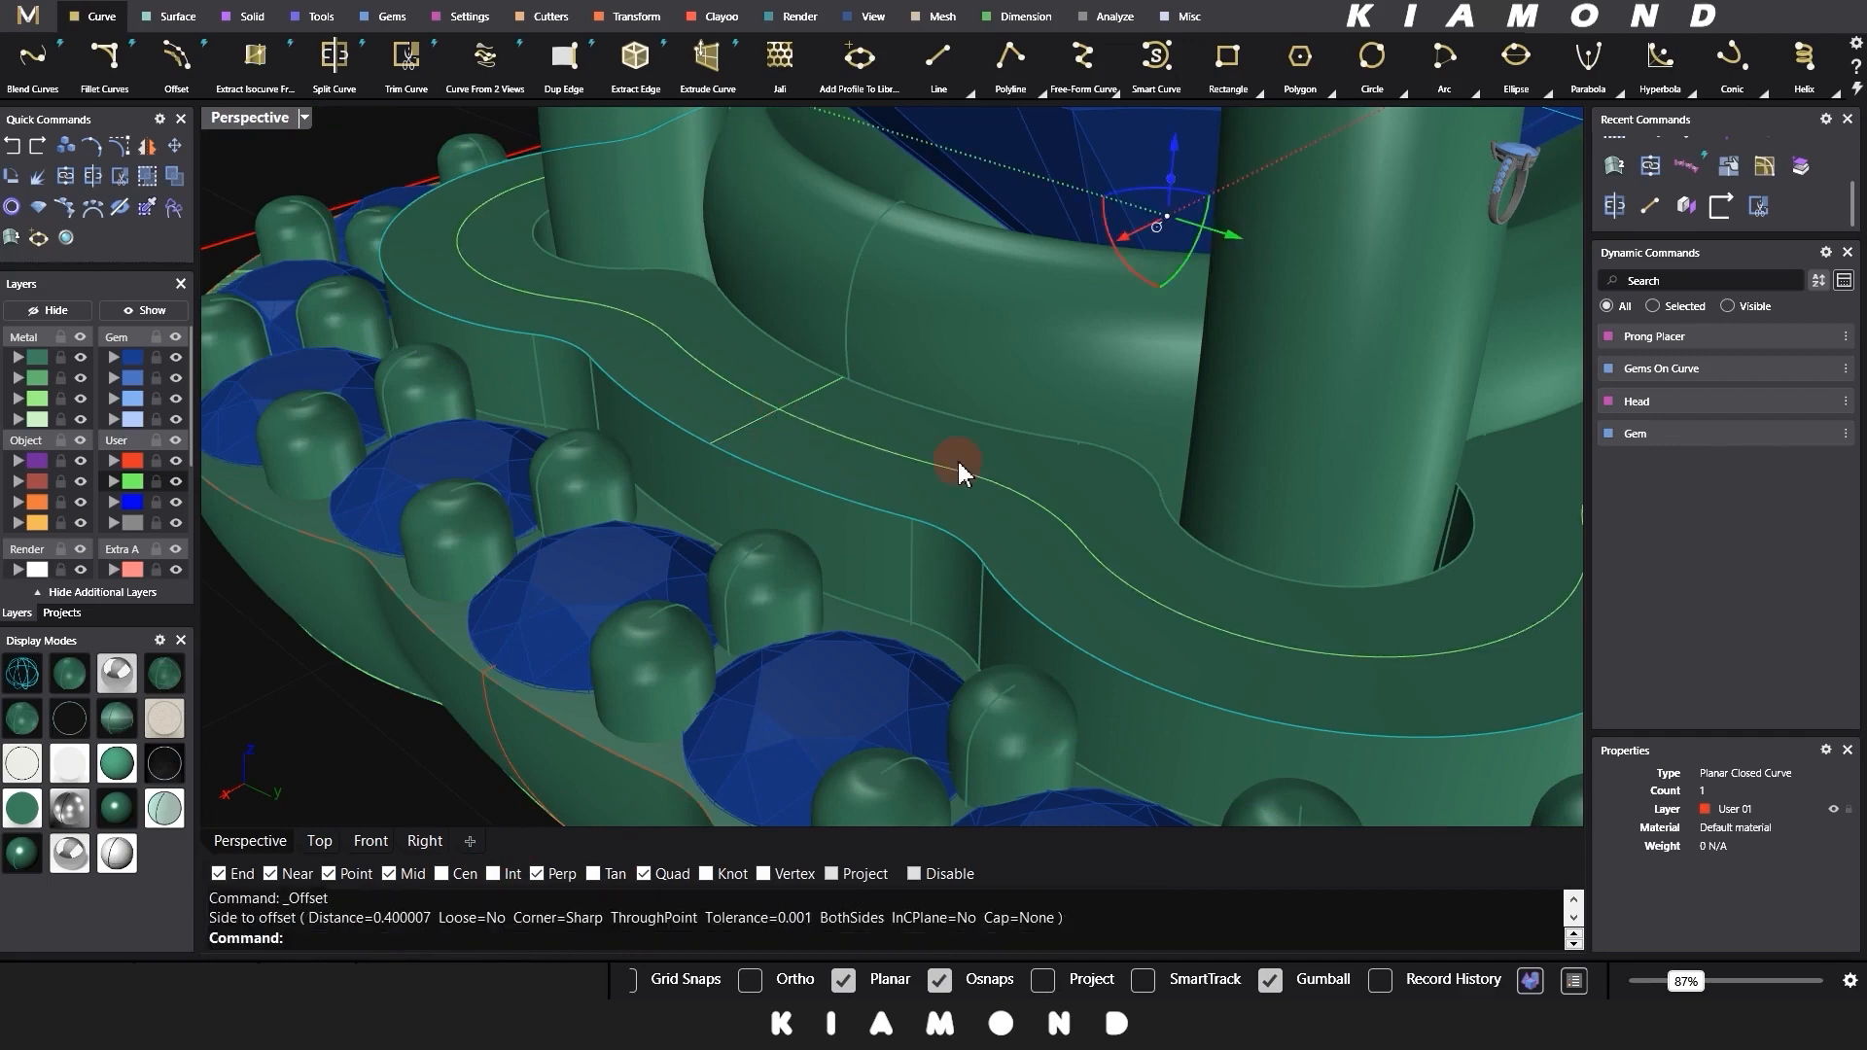
Step: Delete the helper line across the rail's top face
left_click(922, 475)
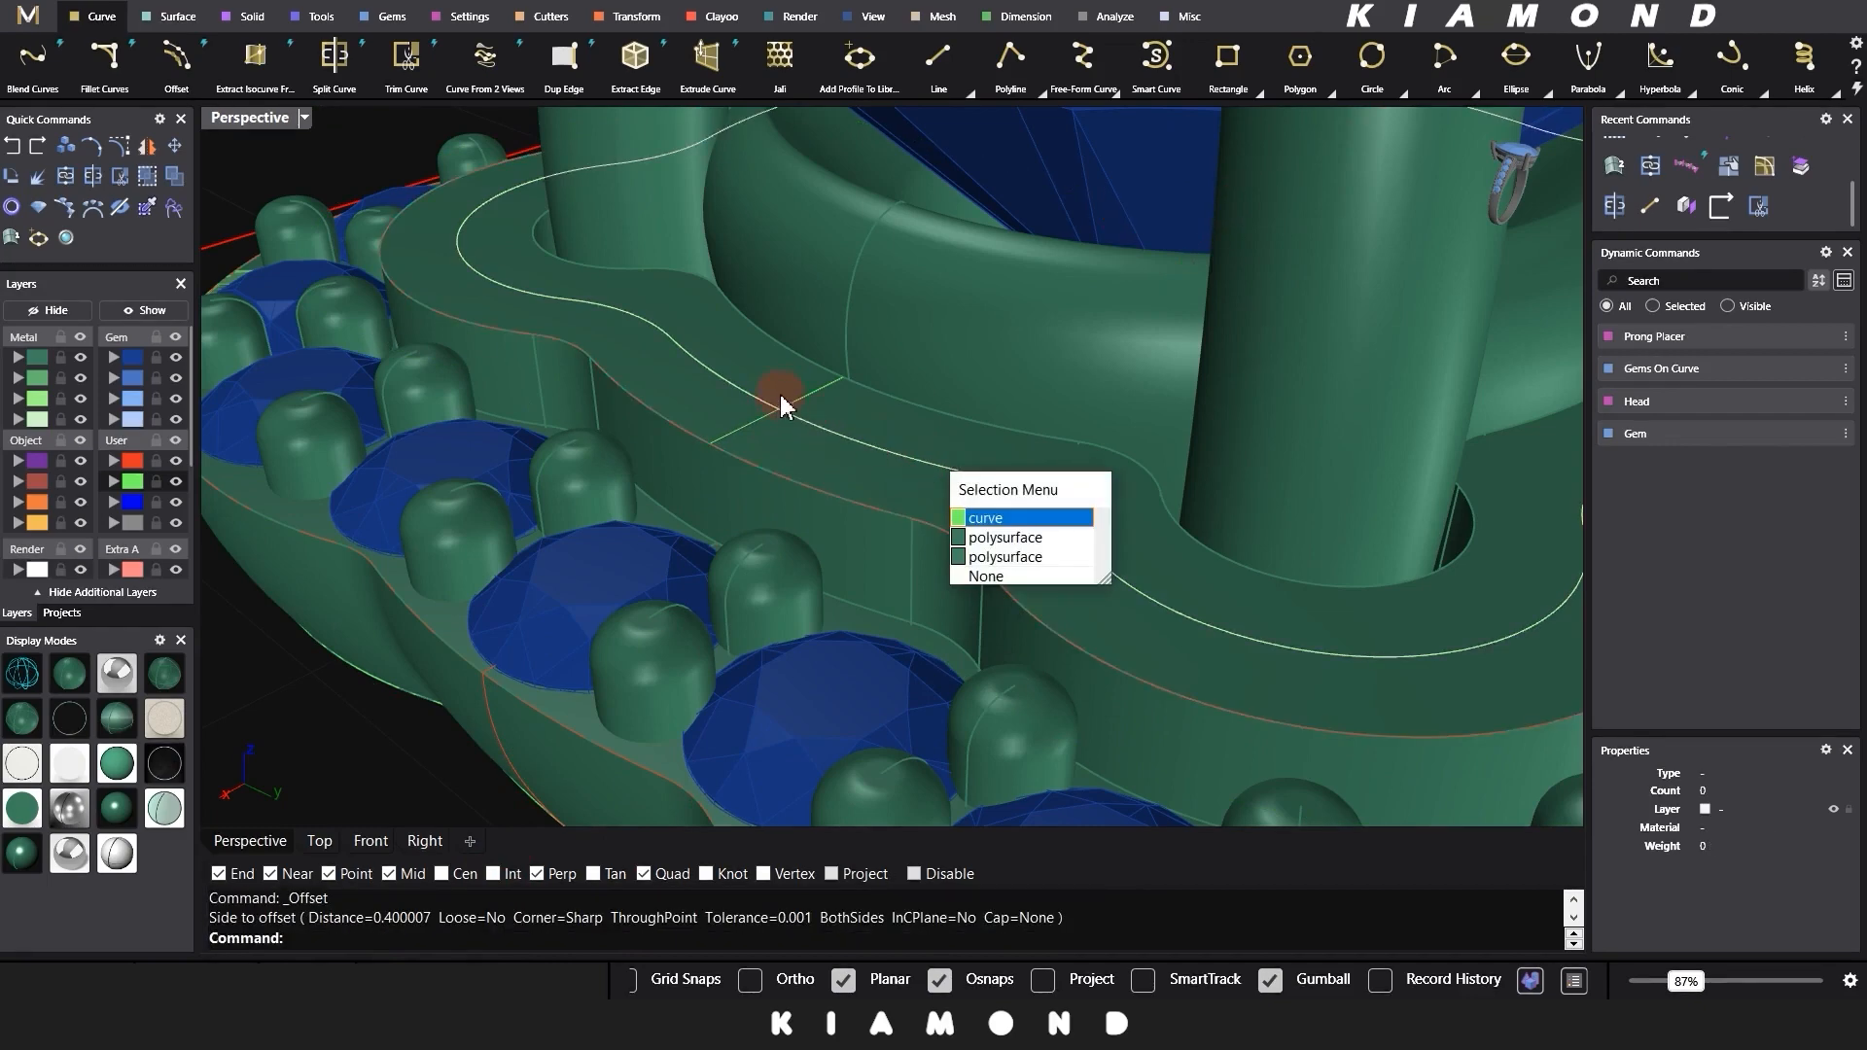
left_click(813, 400)
left_click(827, 400)
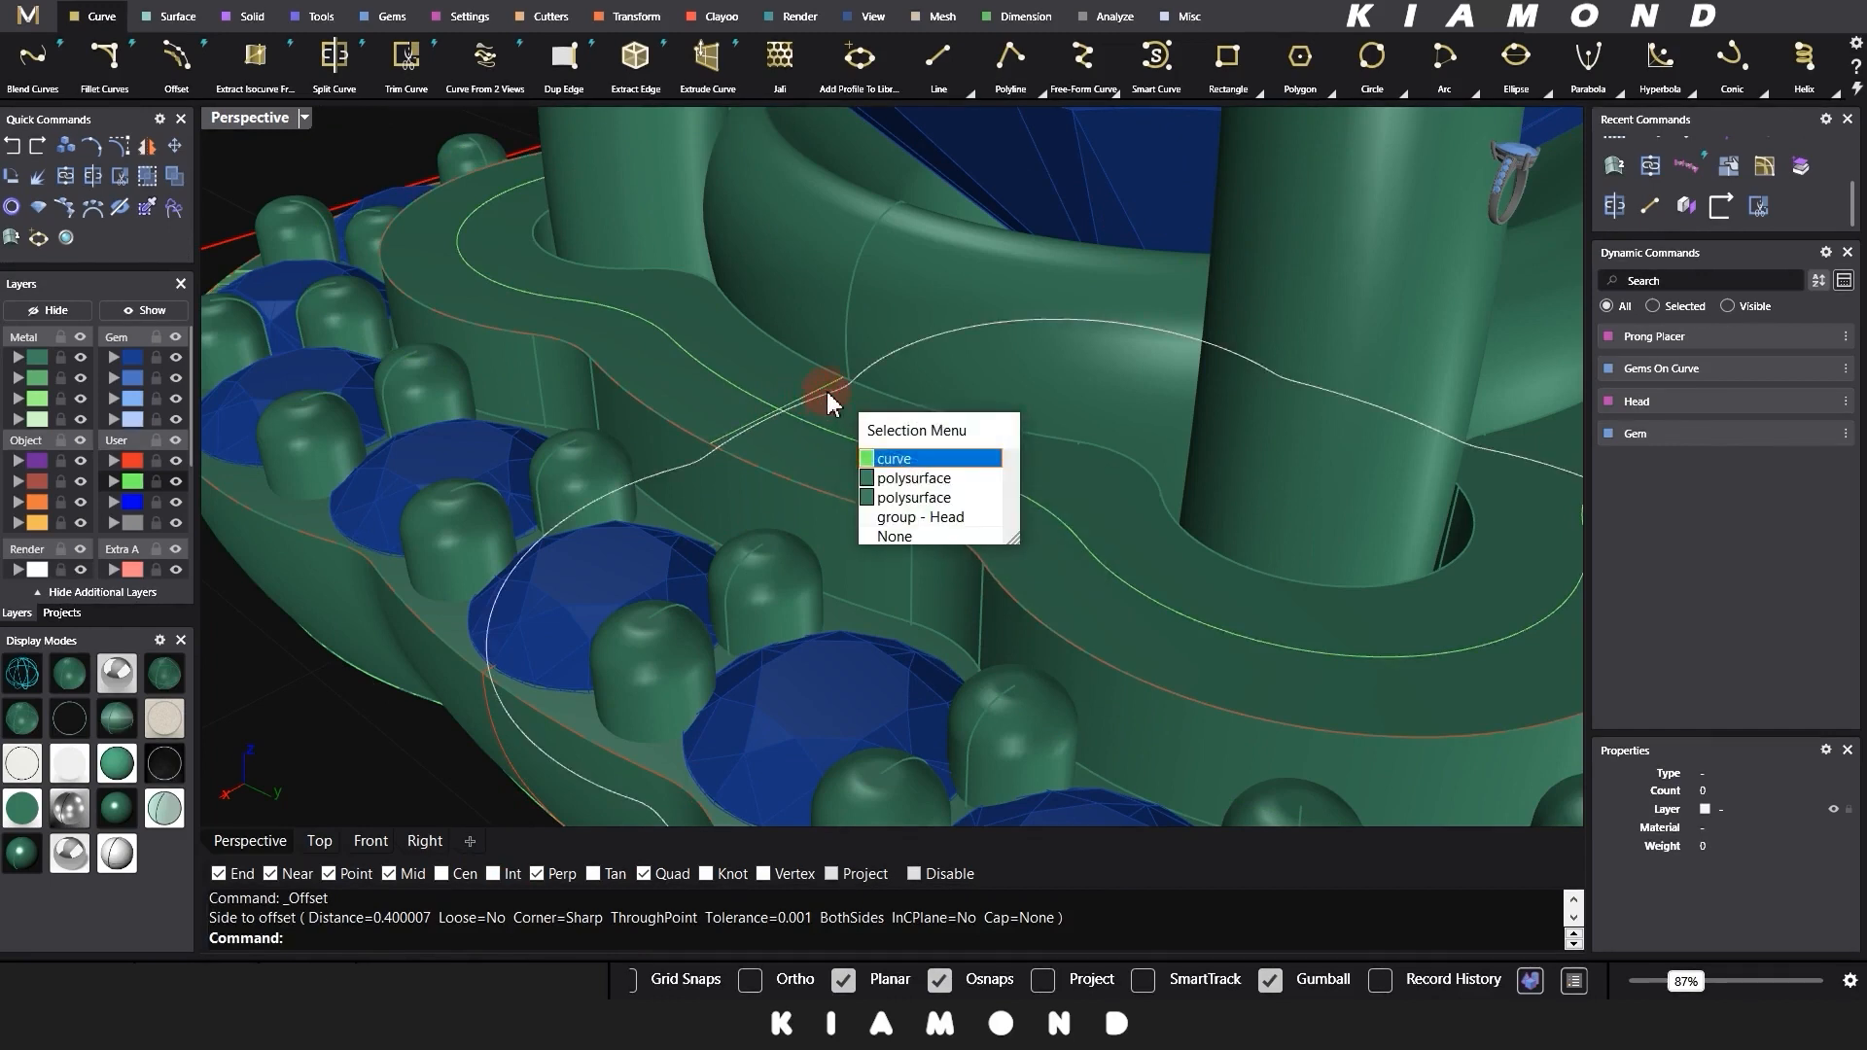
left_click(889, 458)
key("Delete")
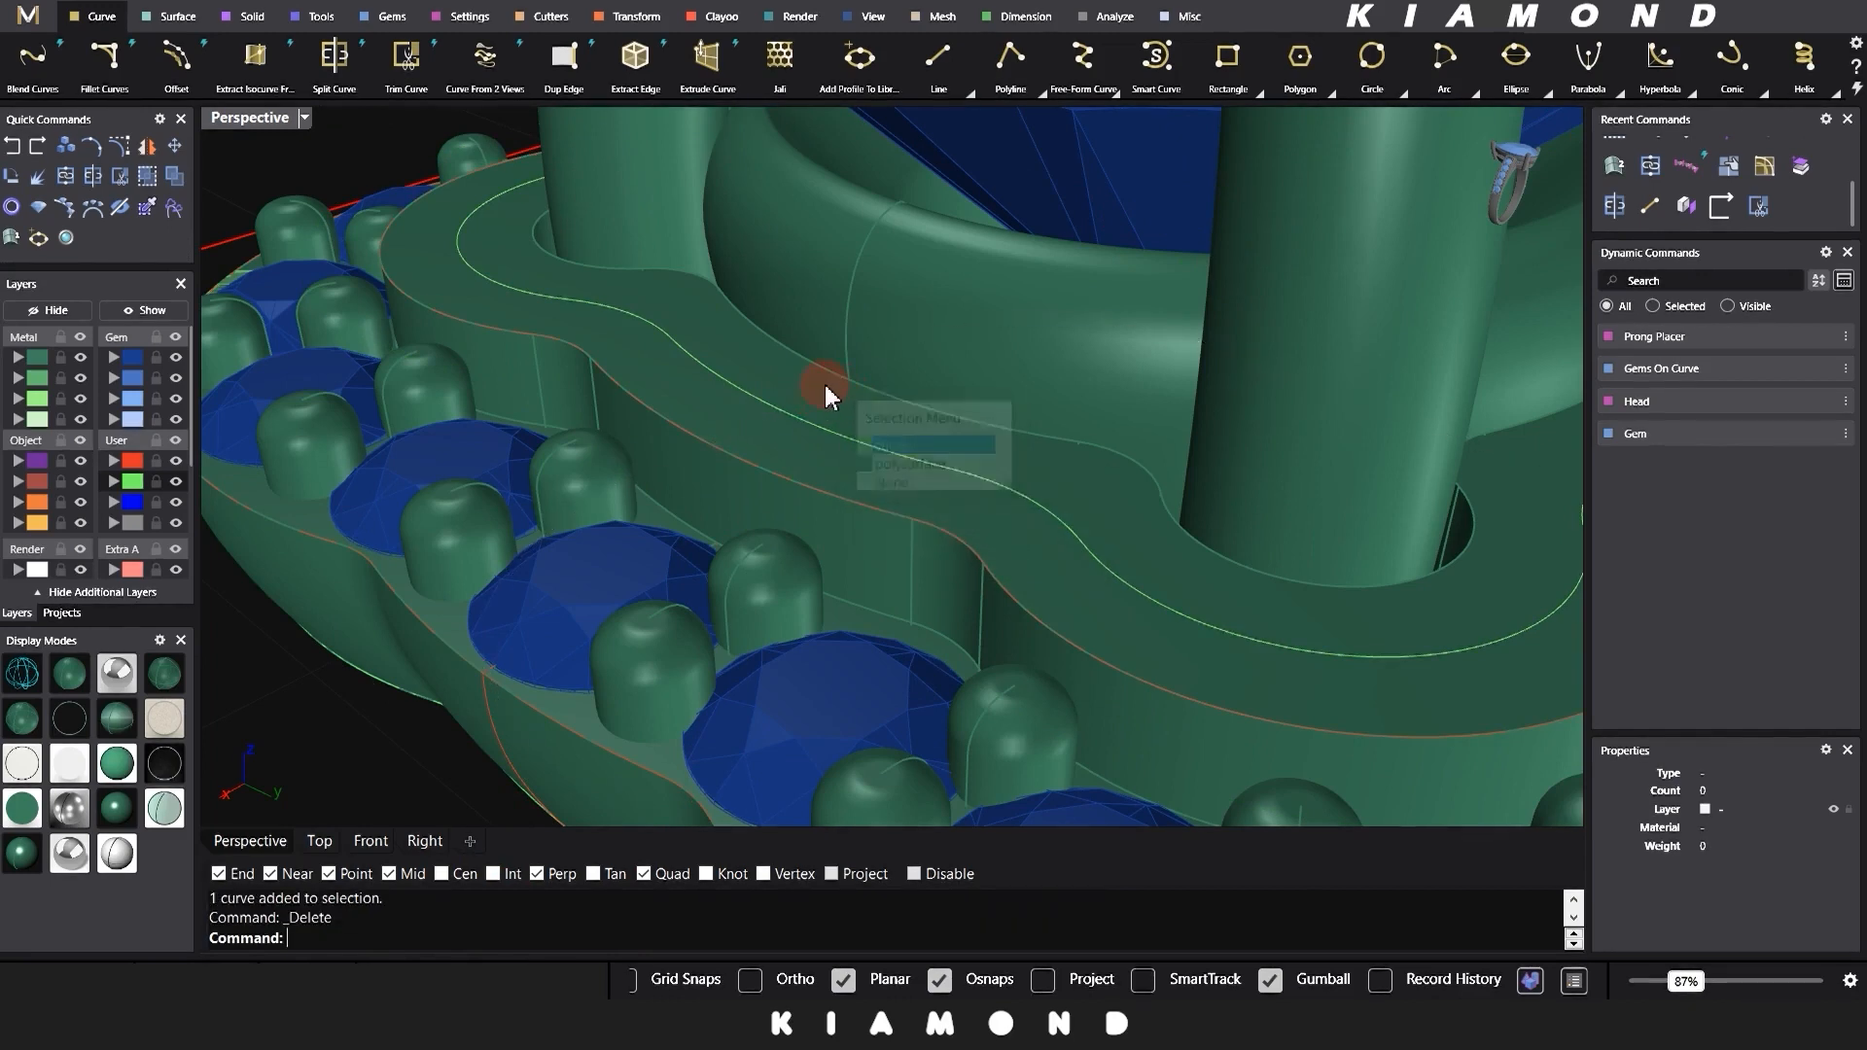
Step: Start Object On Curve with library spheres on the offset rail centerline and set the end position to 1
left_click(819, 426)
left_click(899, 486)
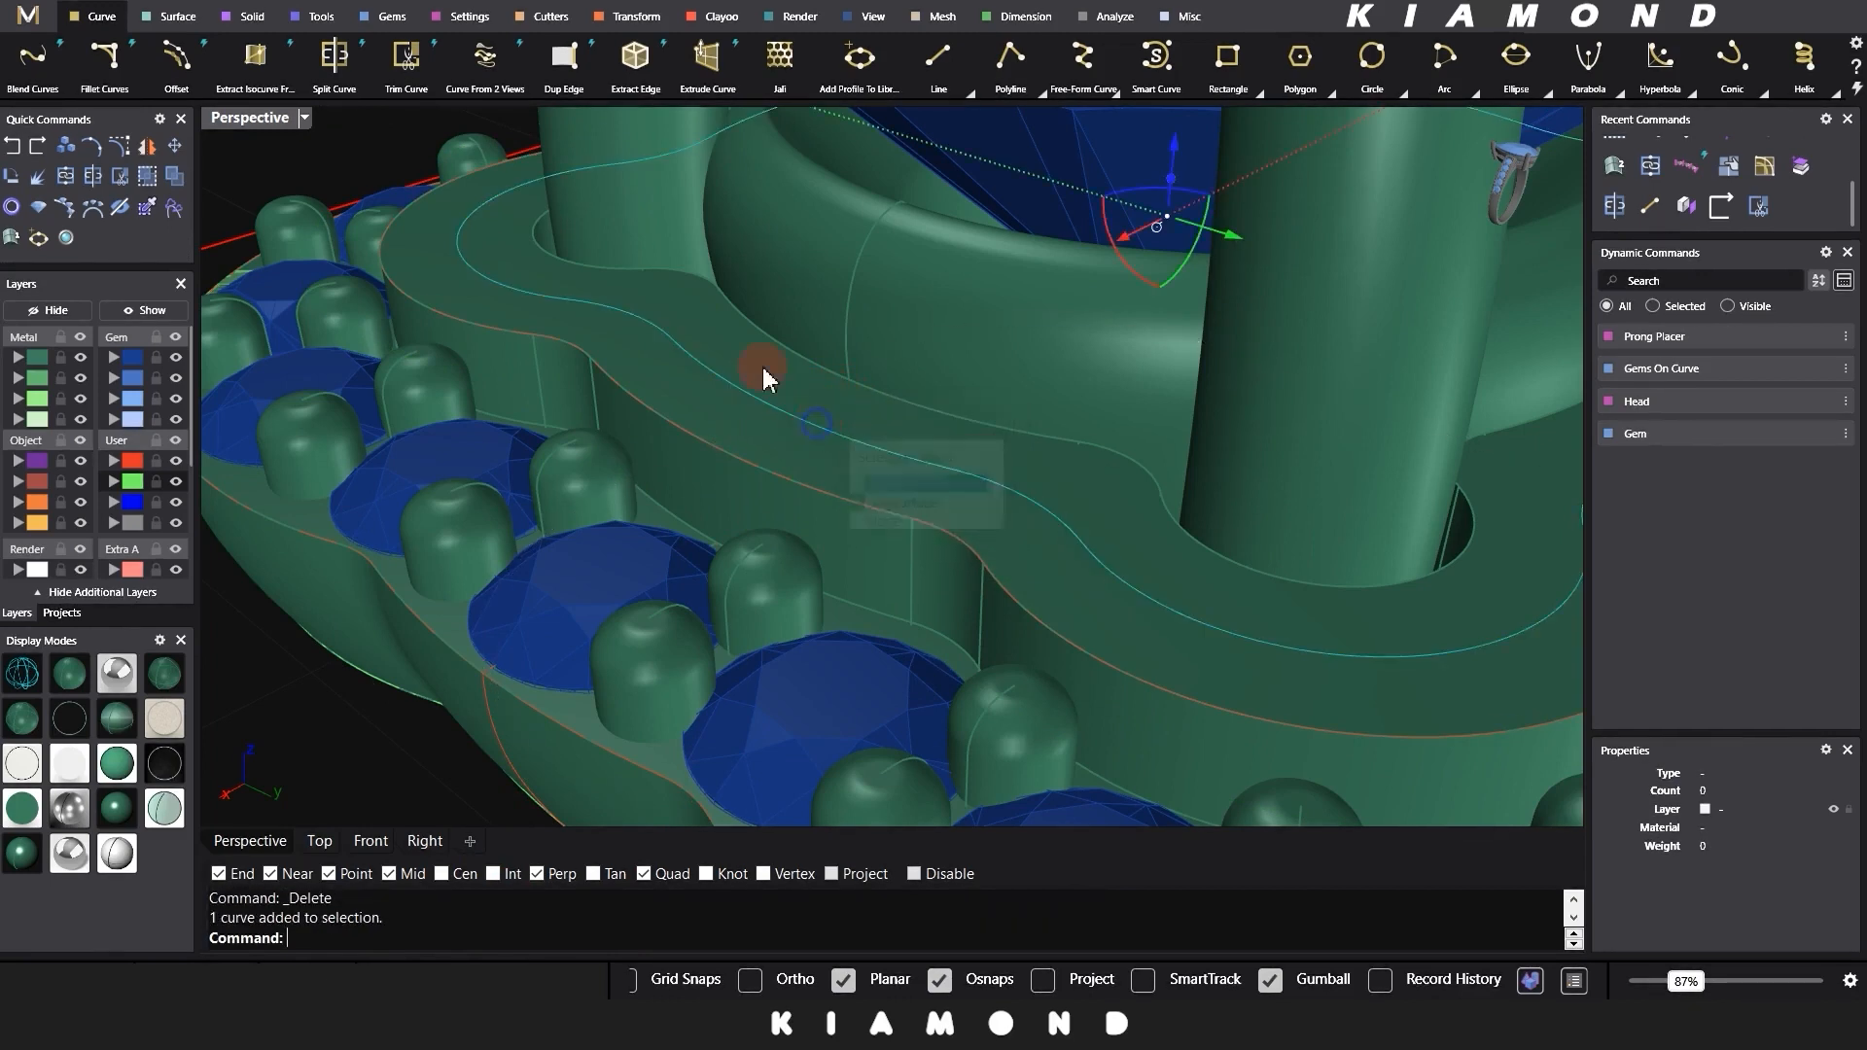
left_click(253, 23)
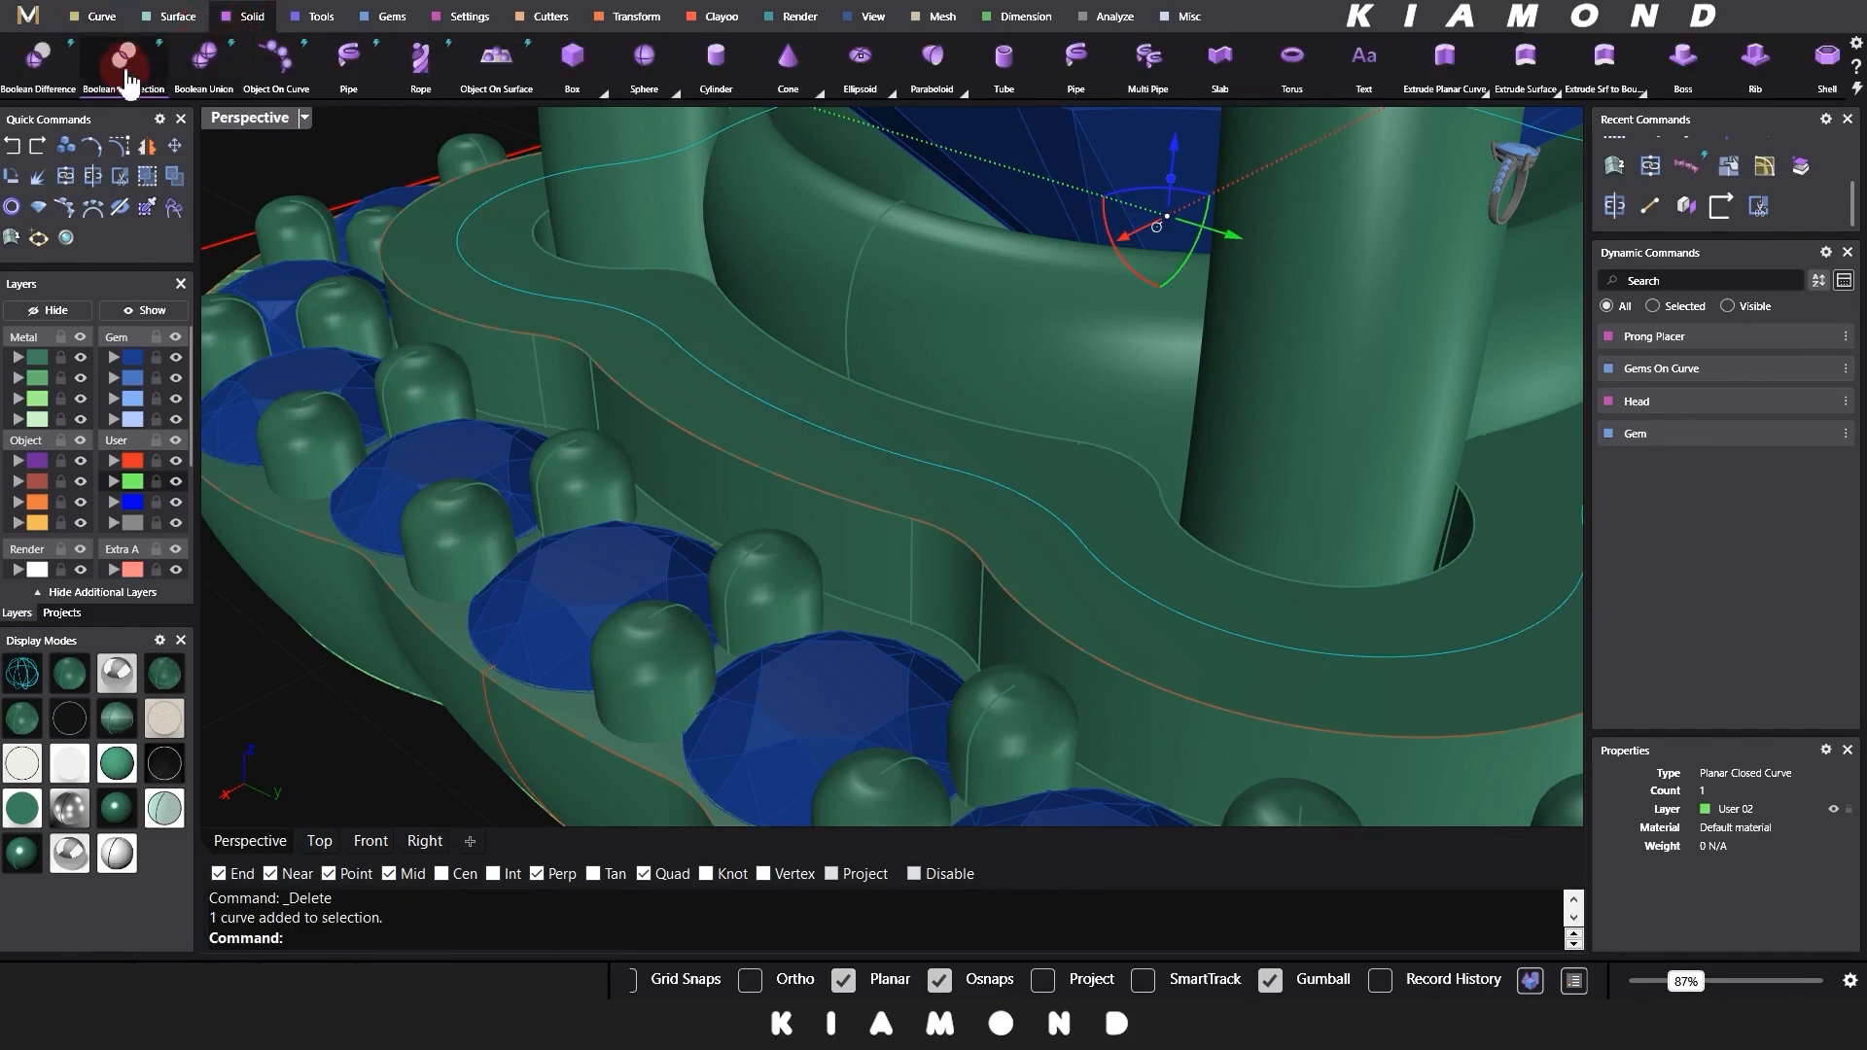
left_click(289, 63)
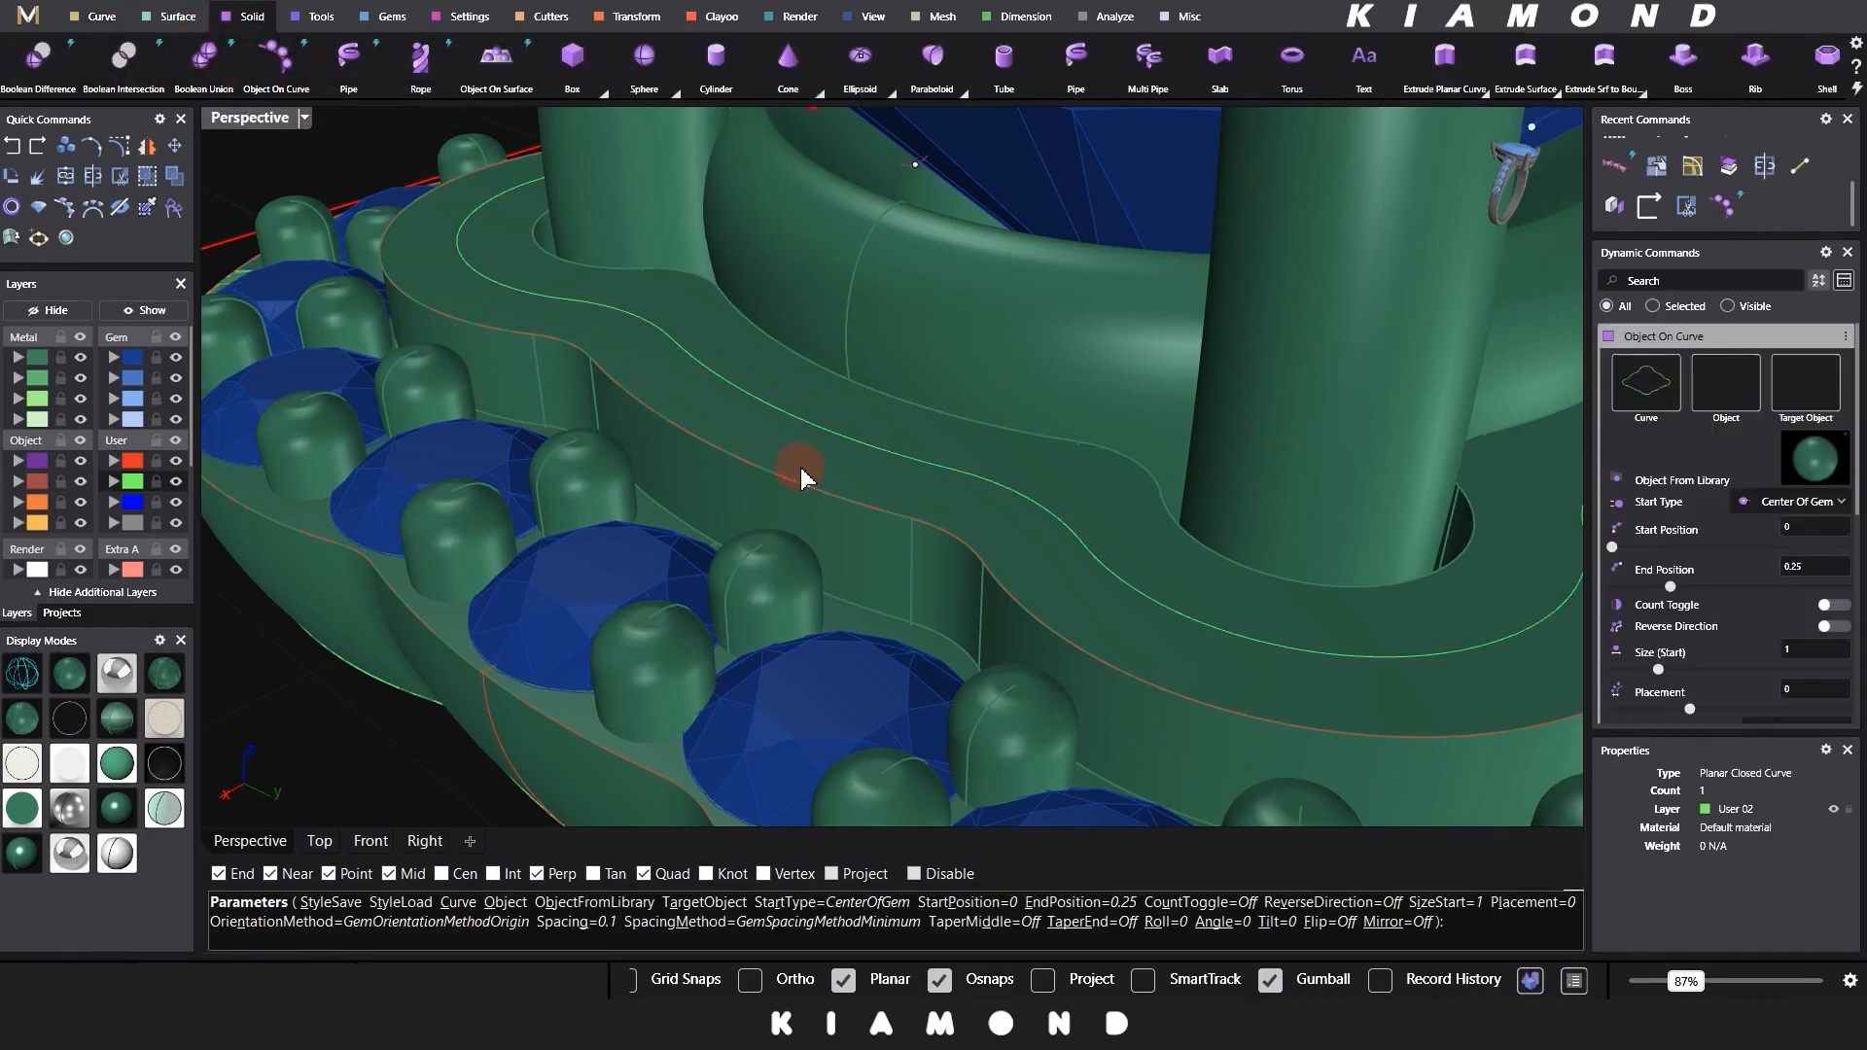
scroll(804, 452, "down", 6)
right_click_drag(880, 446, 1171, 485)
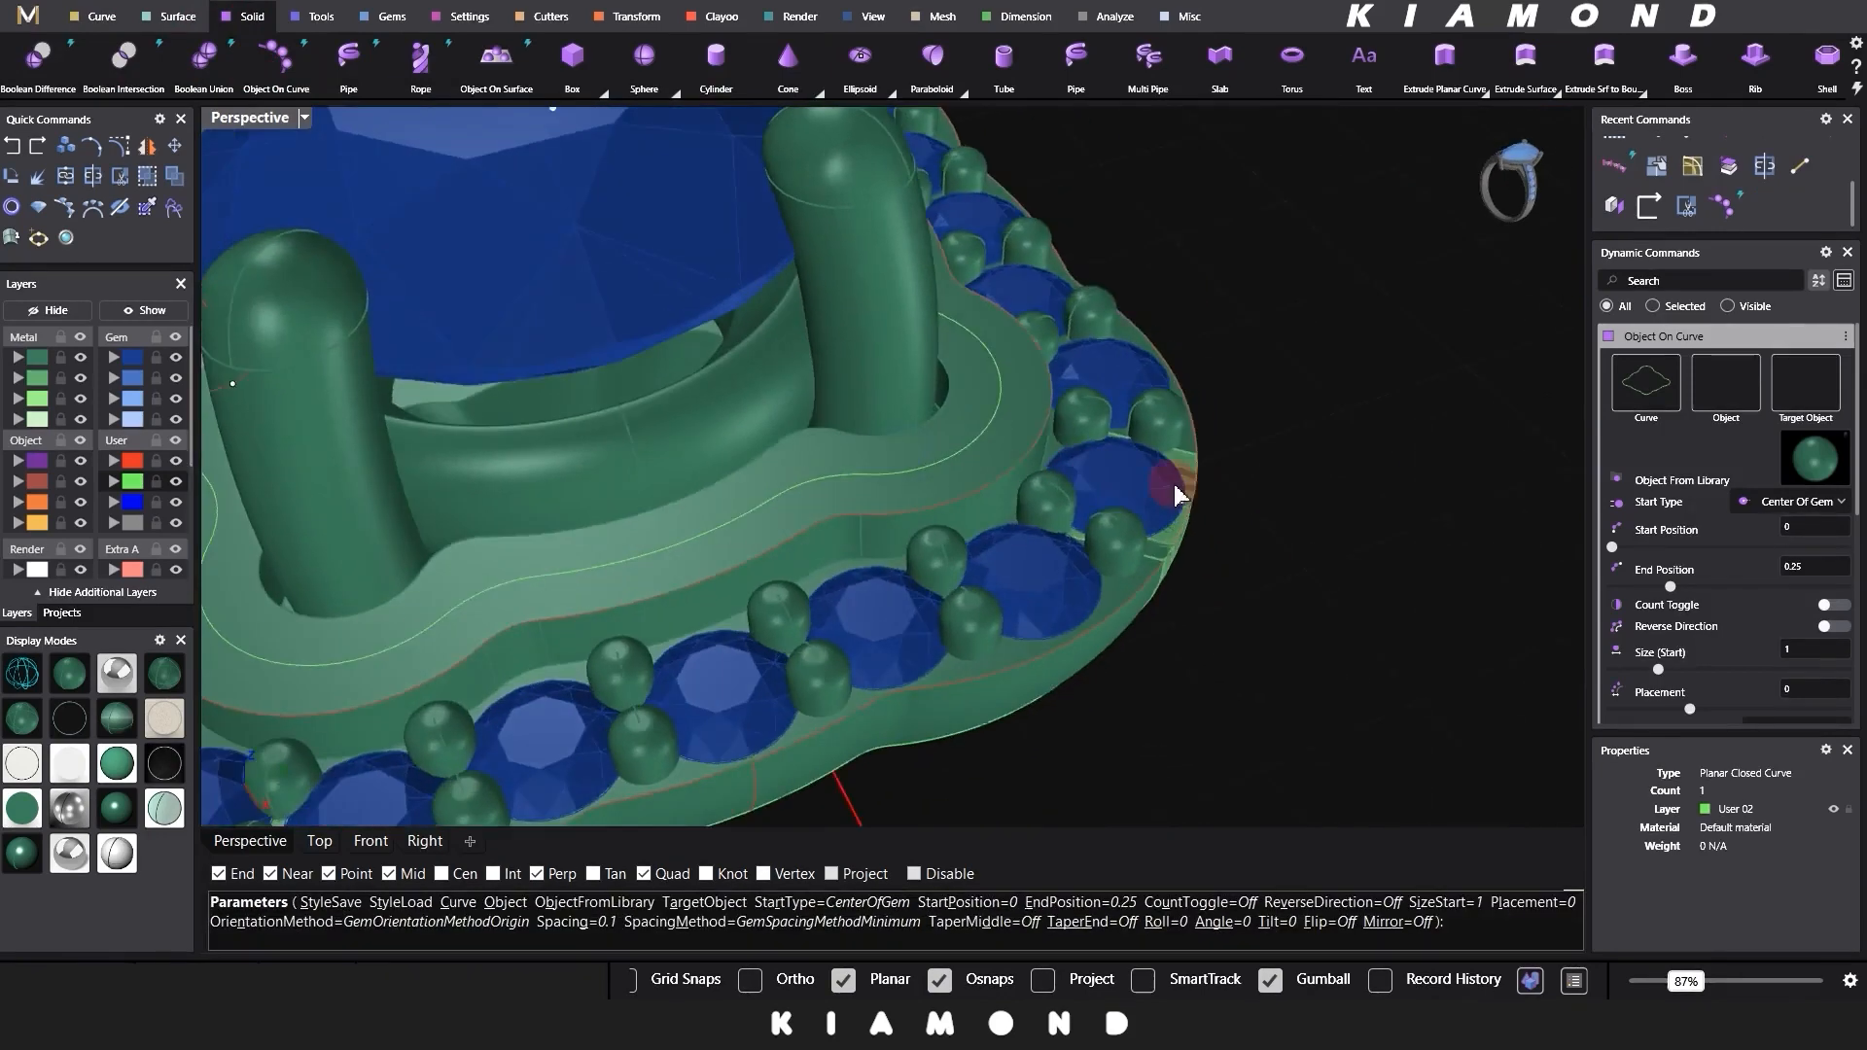
scroll(1171, 485, "down", 3)
double_click(1818, 571)
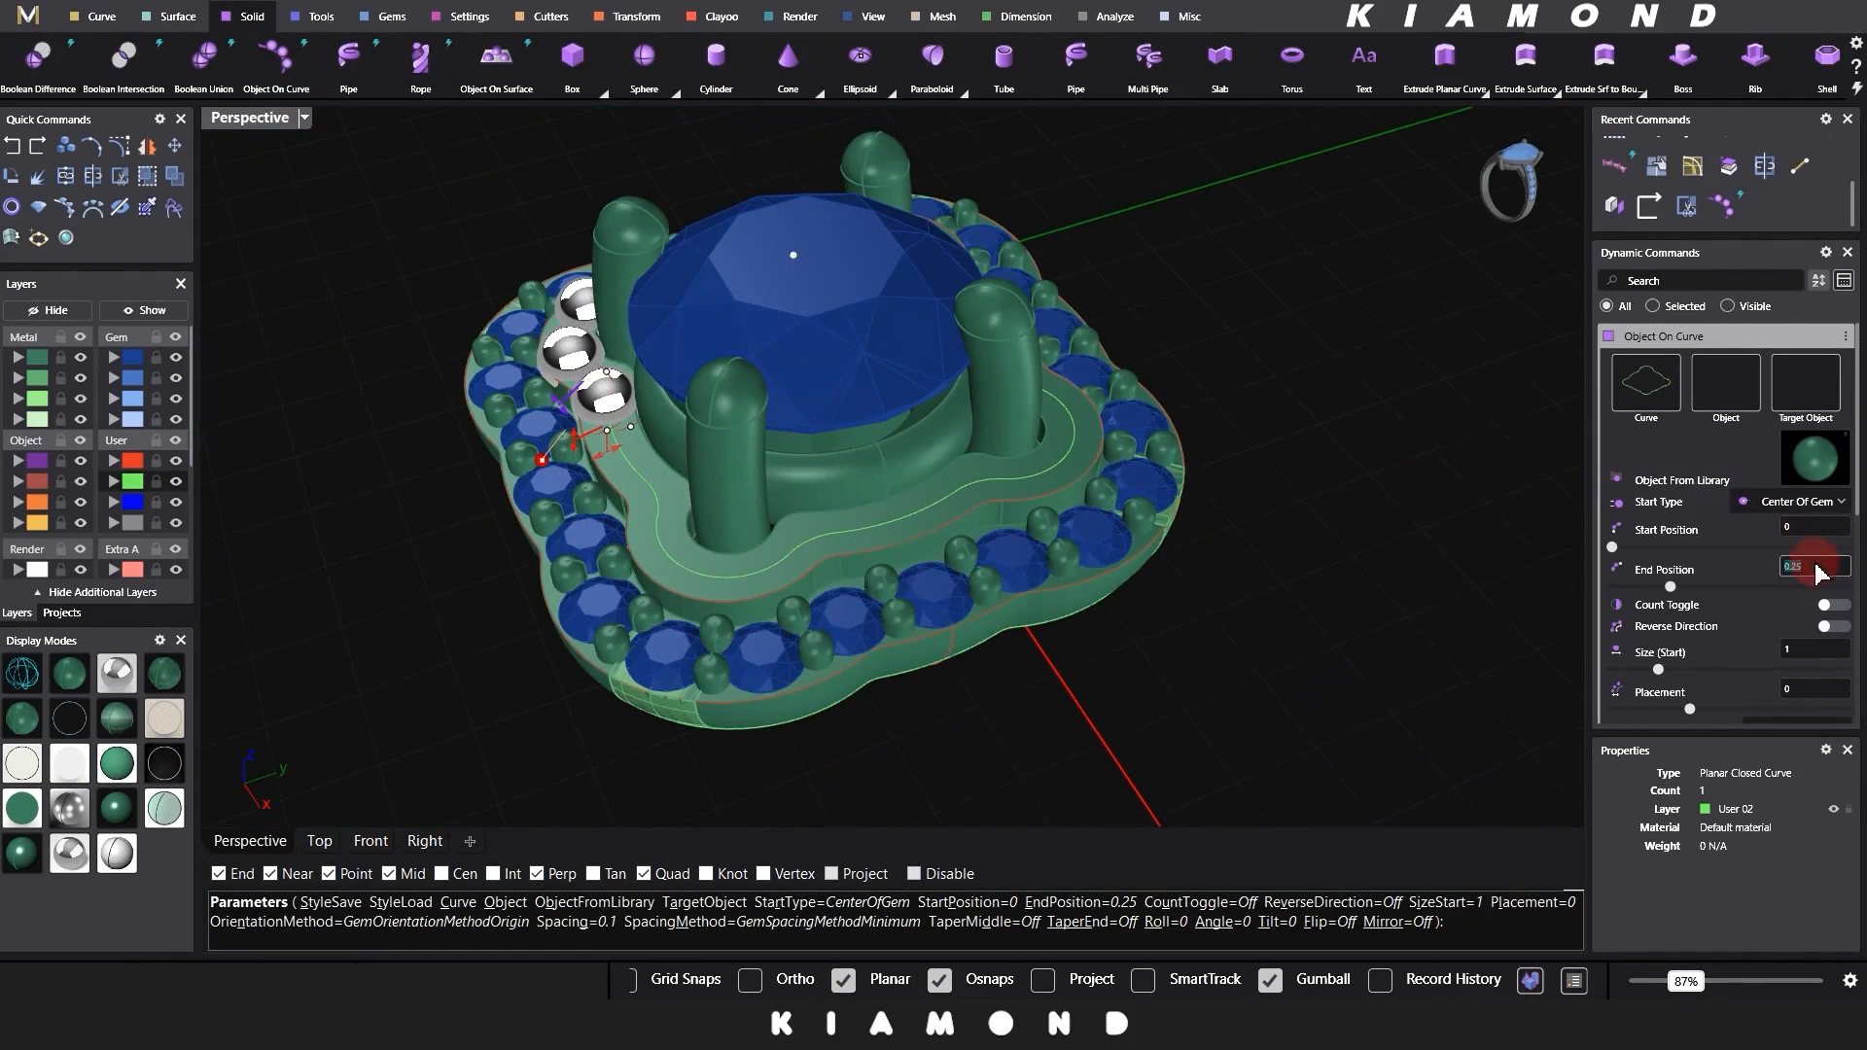
type("1")
key("Return")
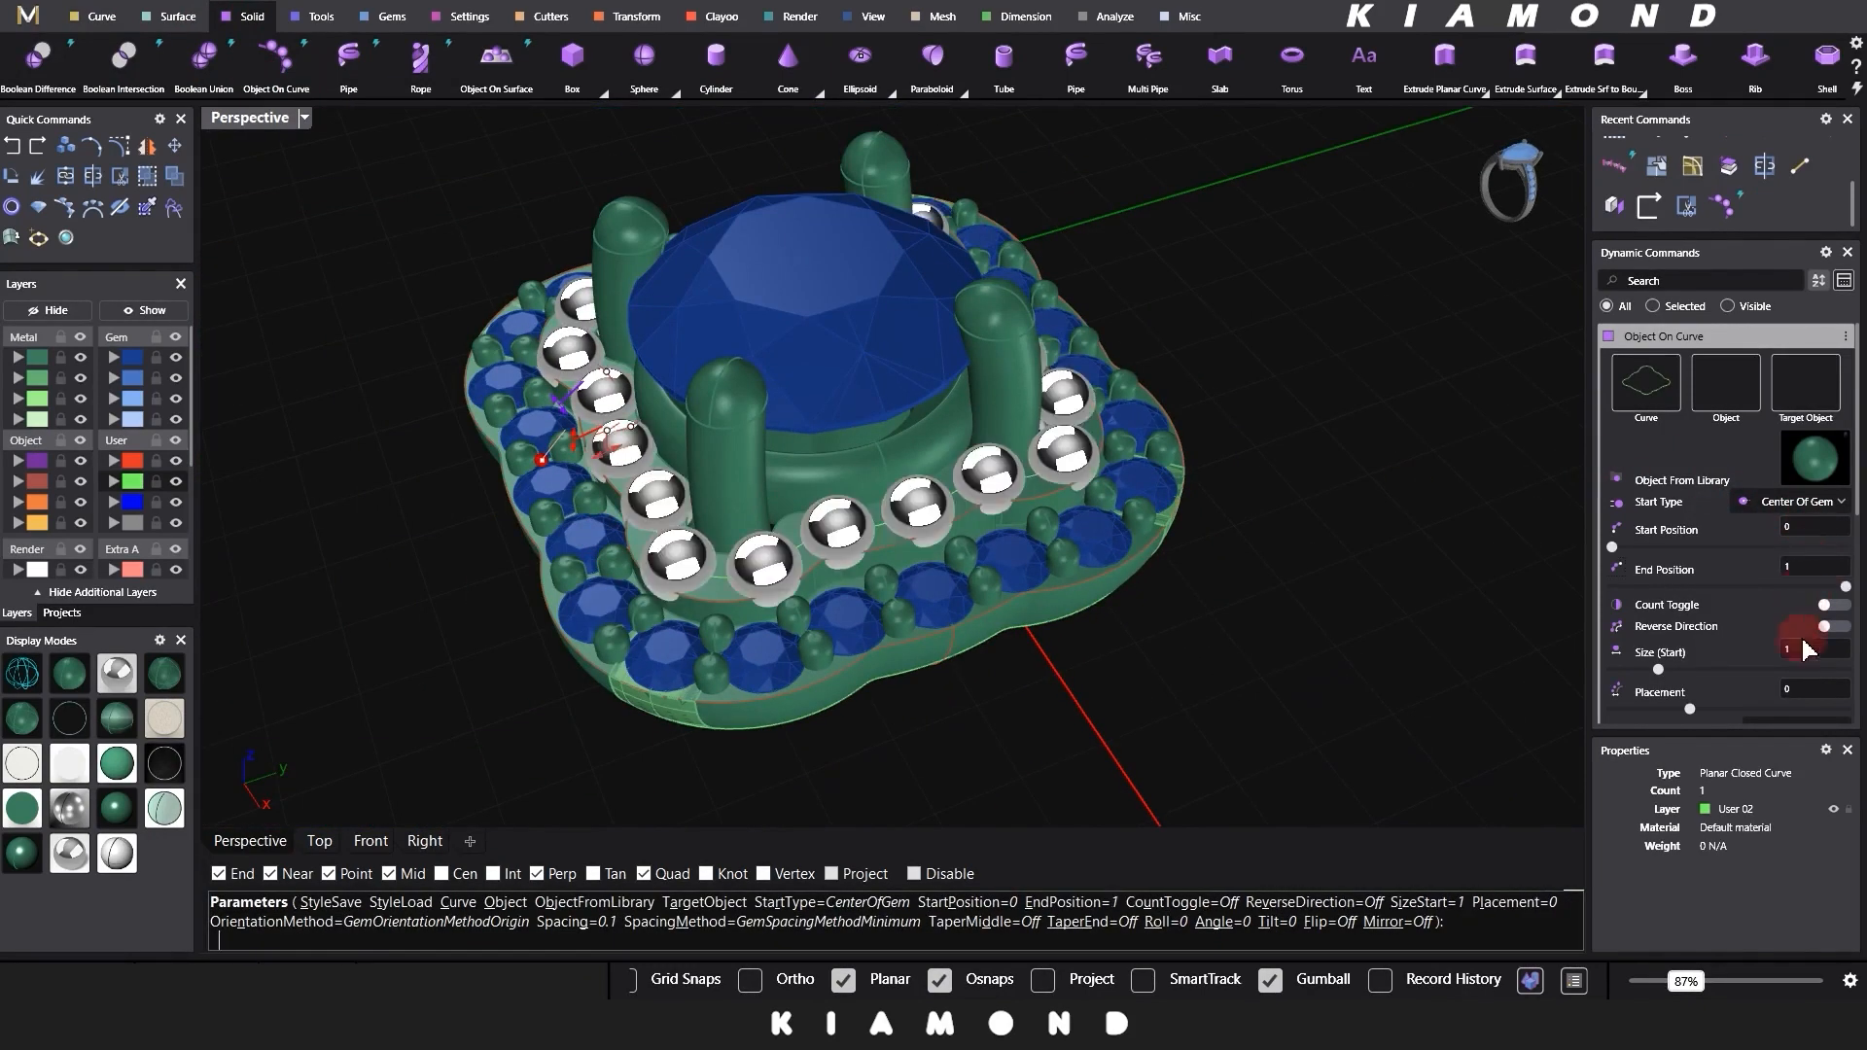
Step: Set the spheres' starting size to 0.8 and their spacing to 0.05
type("0.8")
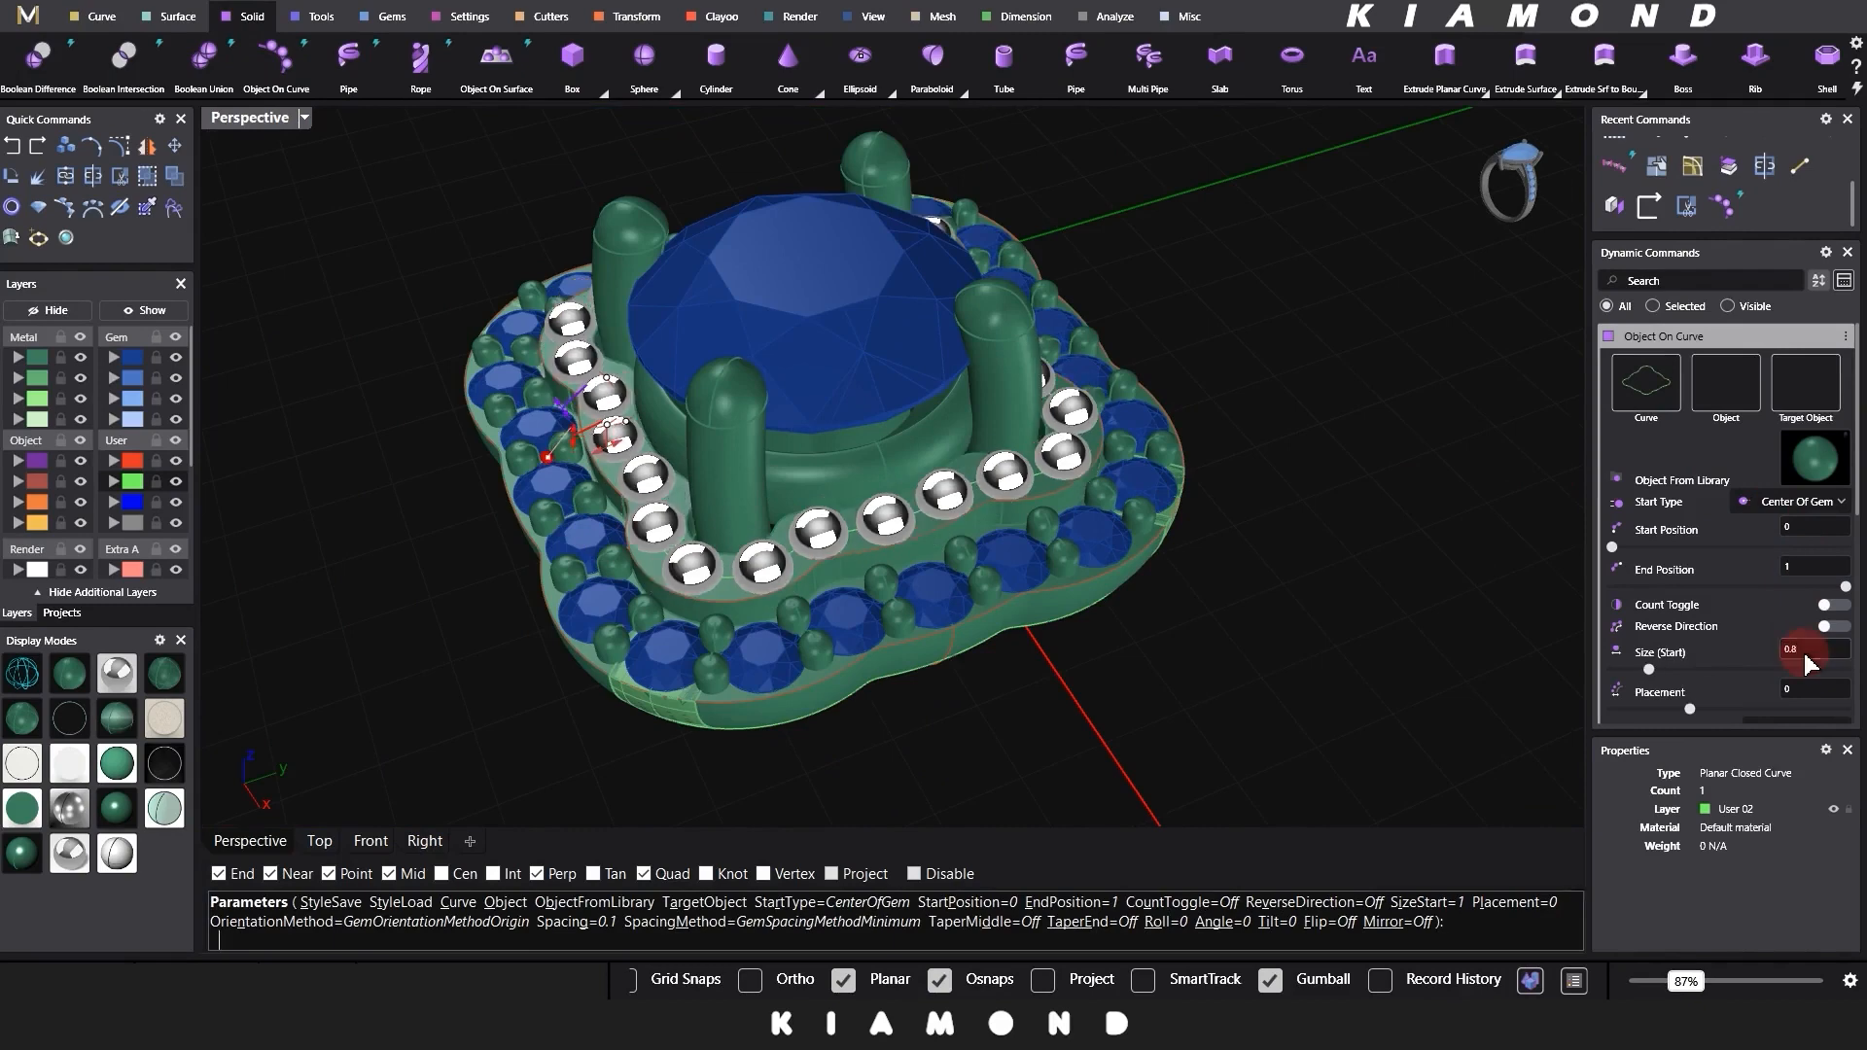
scroll(802, 521, "up", 7)
right_click_drag(805, 517, 868, 494)
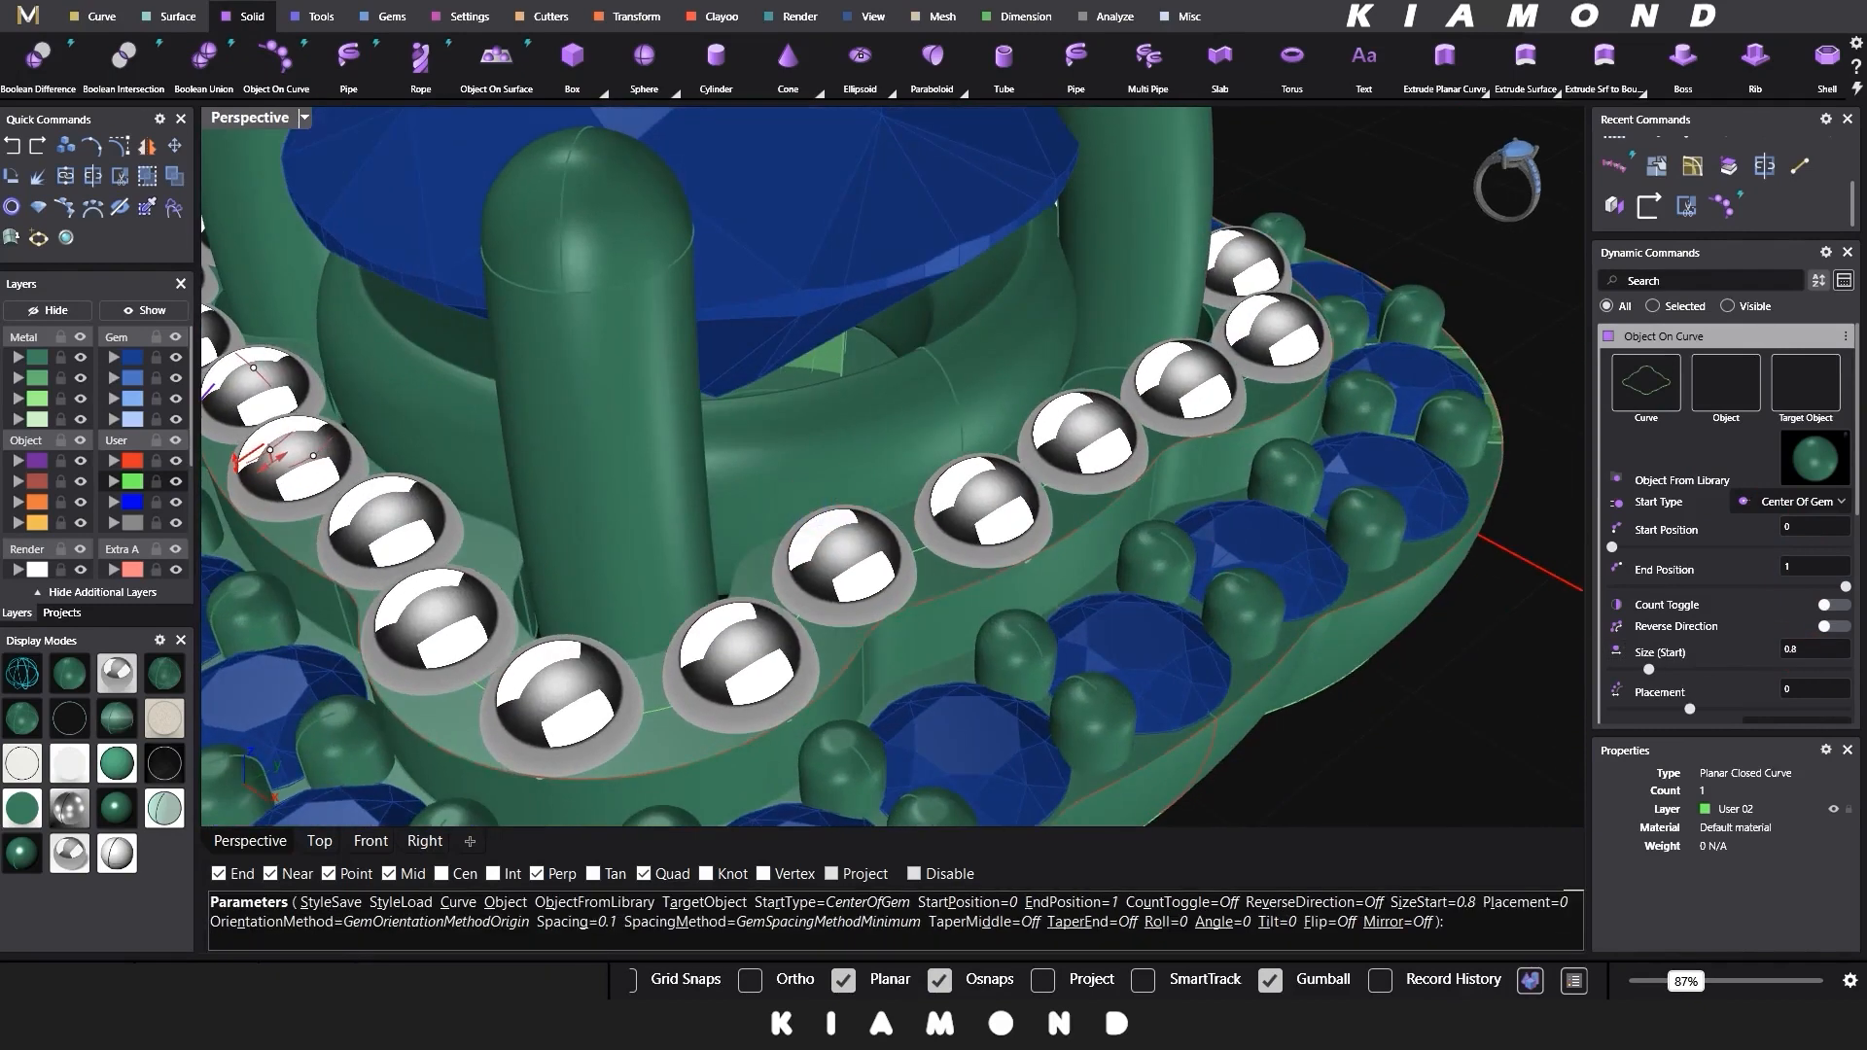
scroll(1704, 671, "down", 2)
scroll(1711, 680, "down", 1)
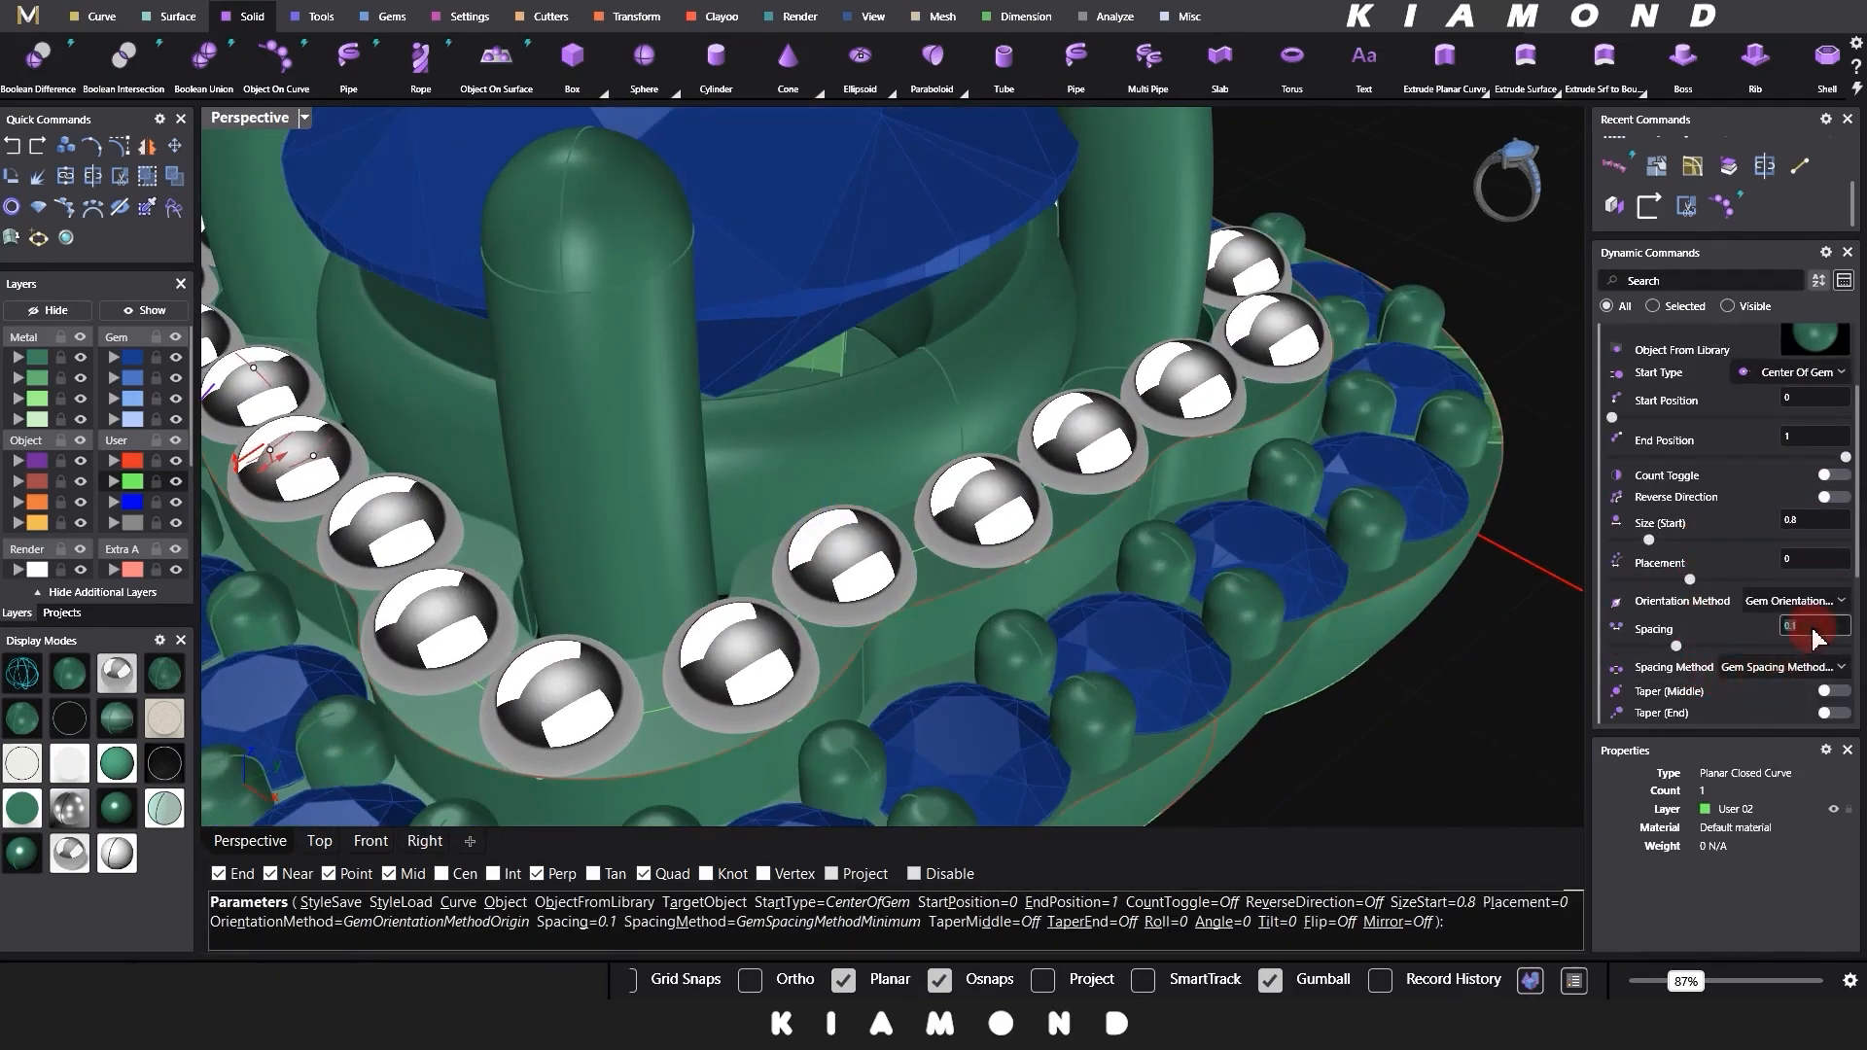
type("0.05")
key("Return")
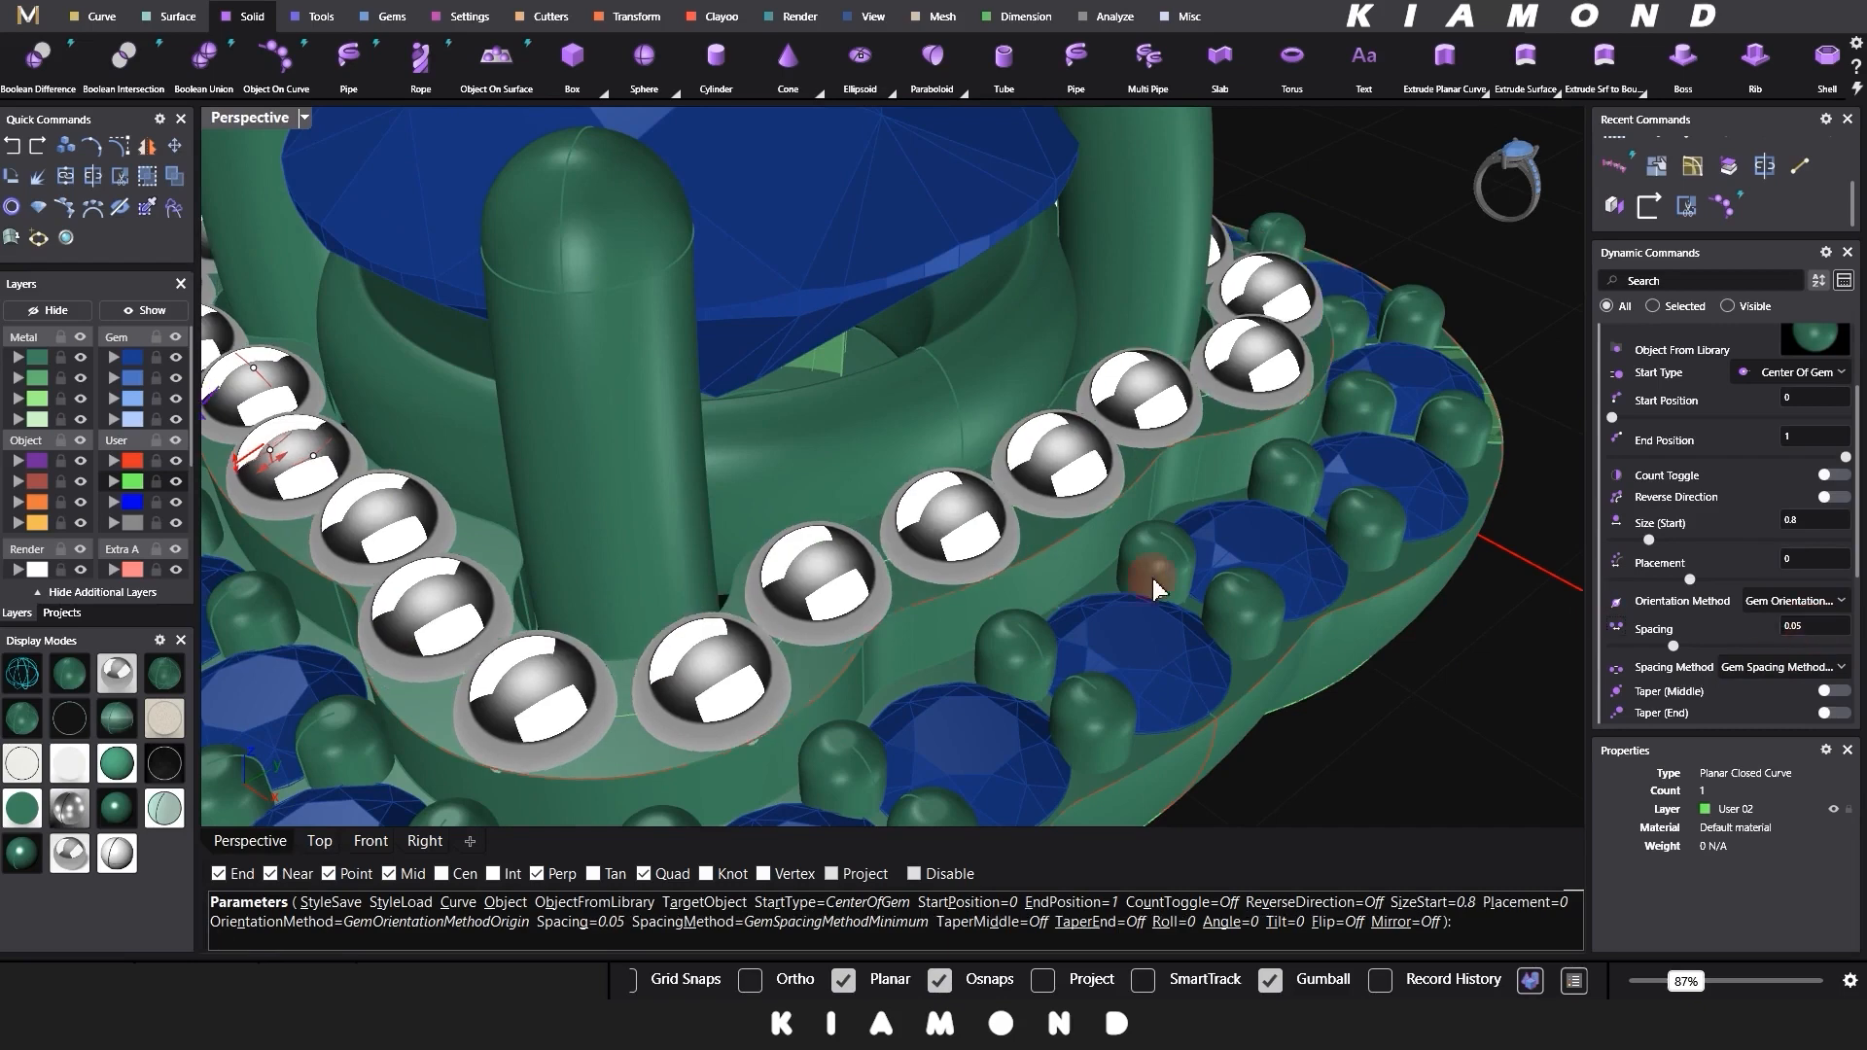
Step: Set the spheres' starting size to 0.75 and their orientation method to Down
right_click_drag(1155, 587, 1211, 448)
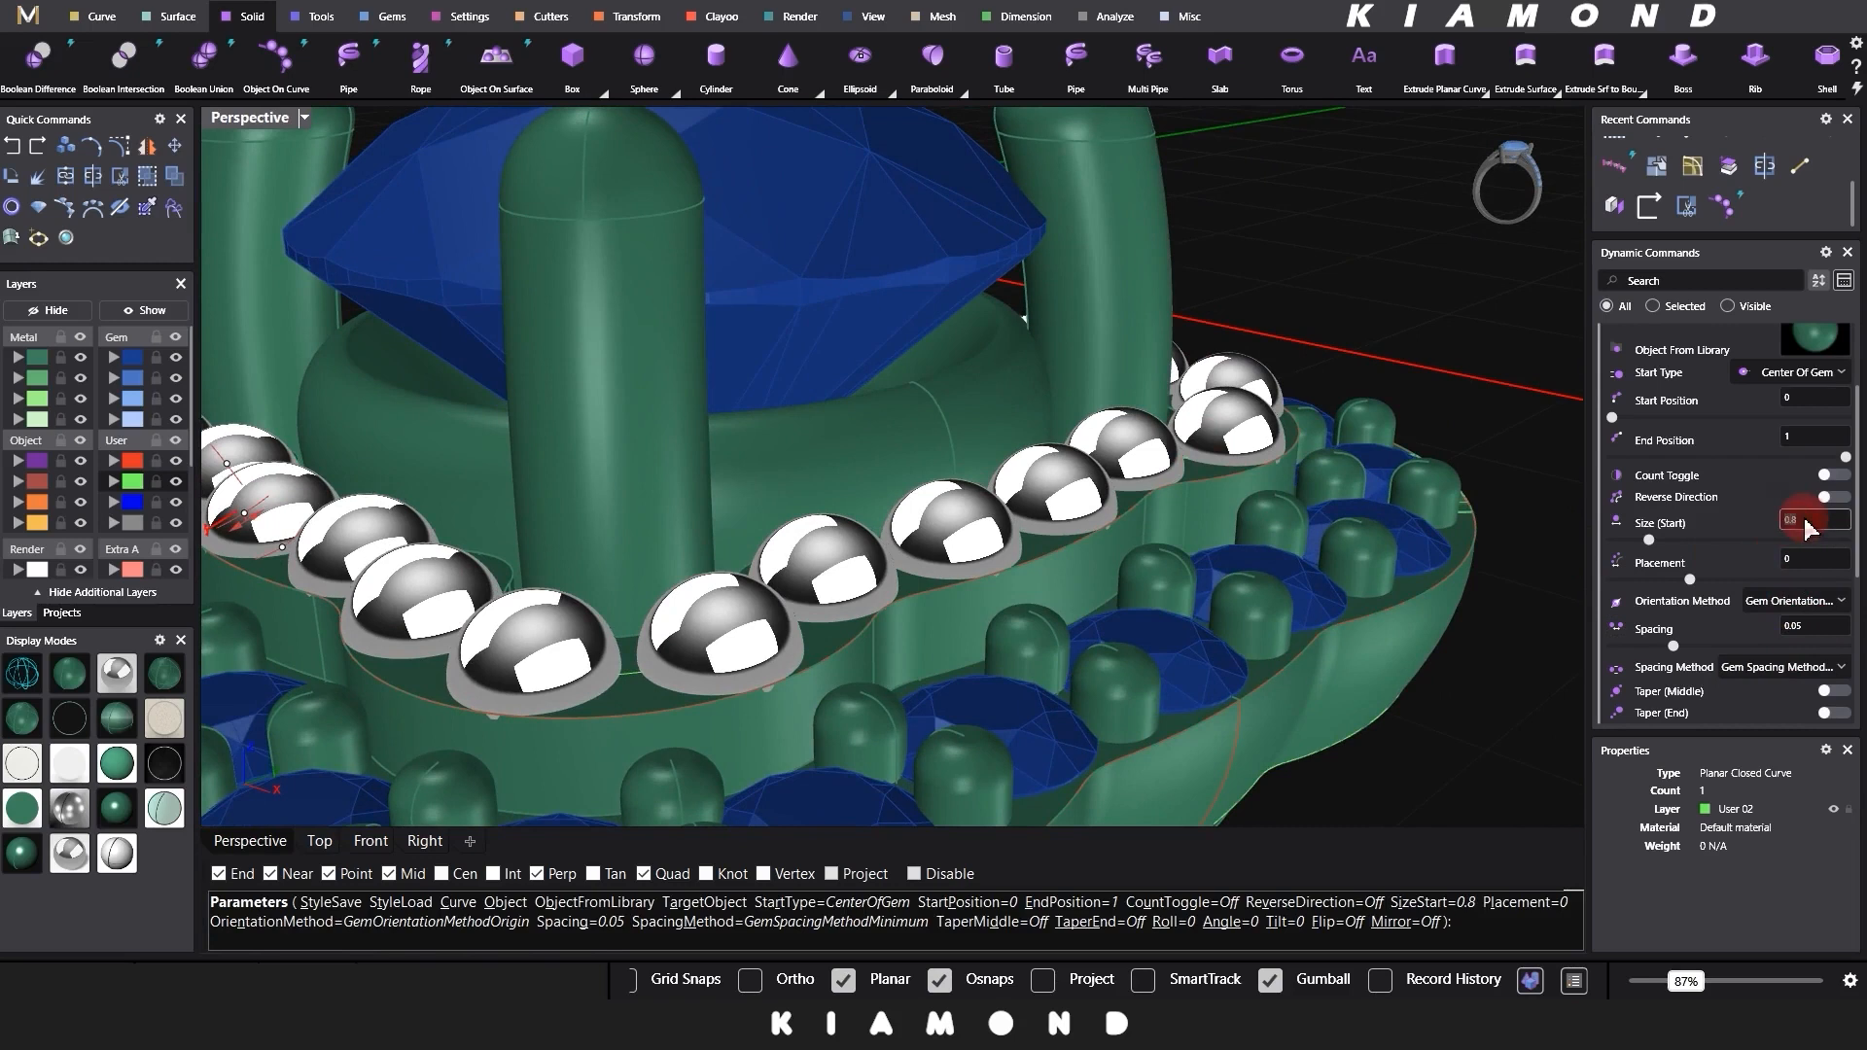
type("0.75")
key("Return")
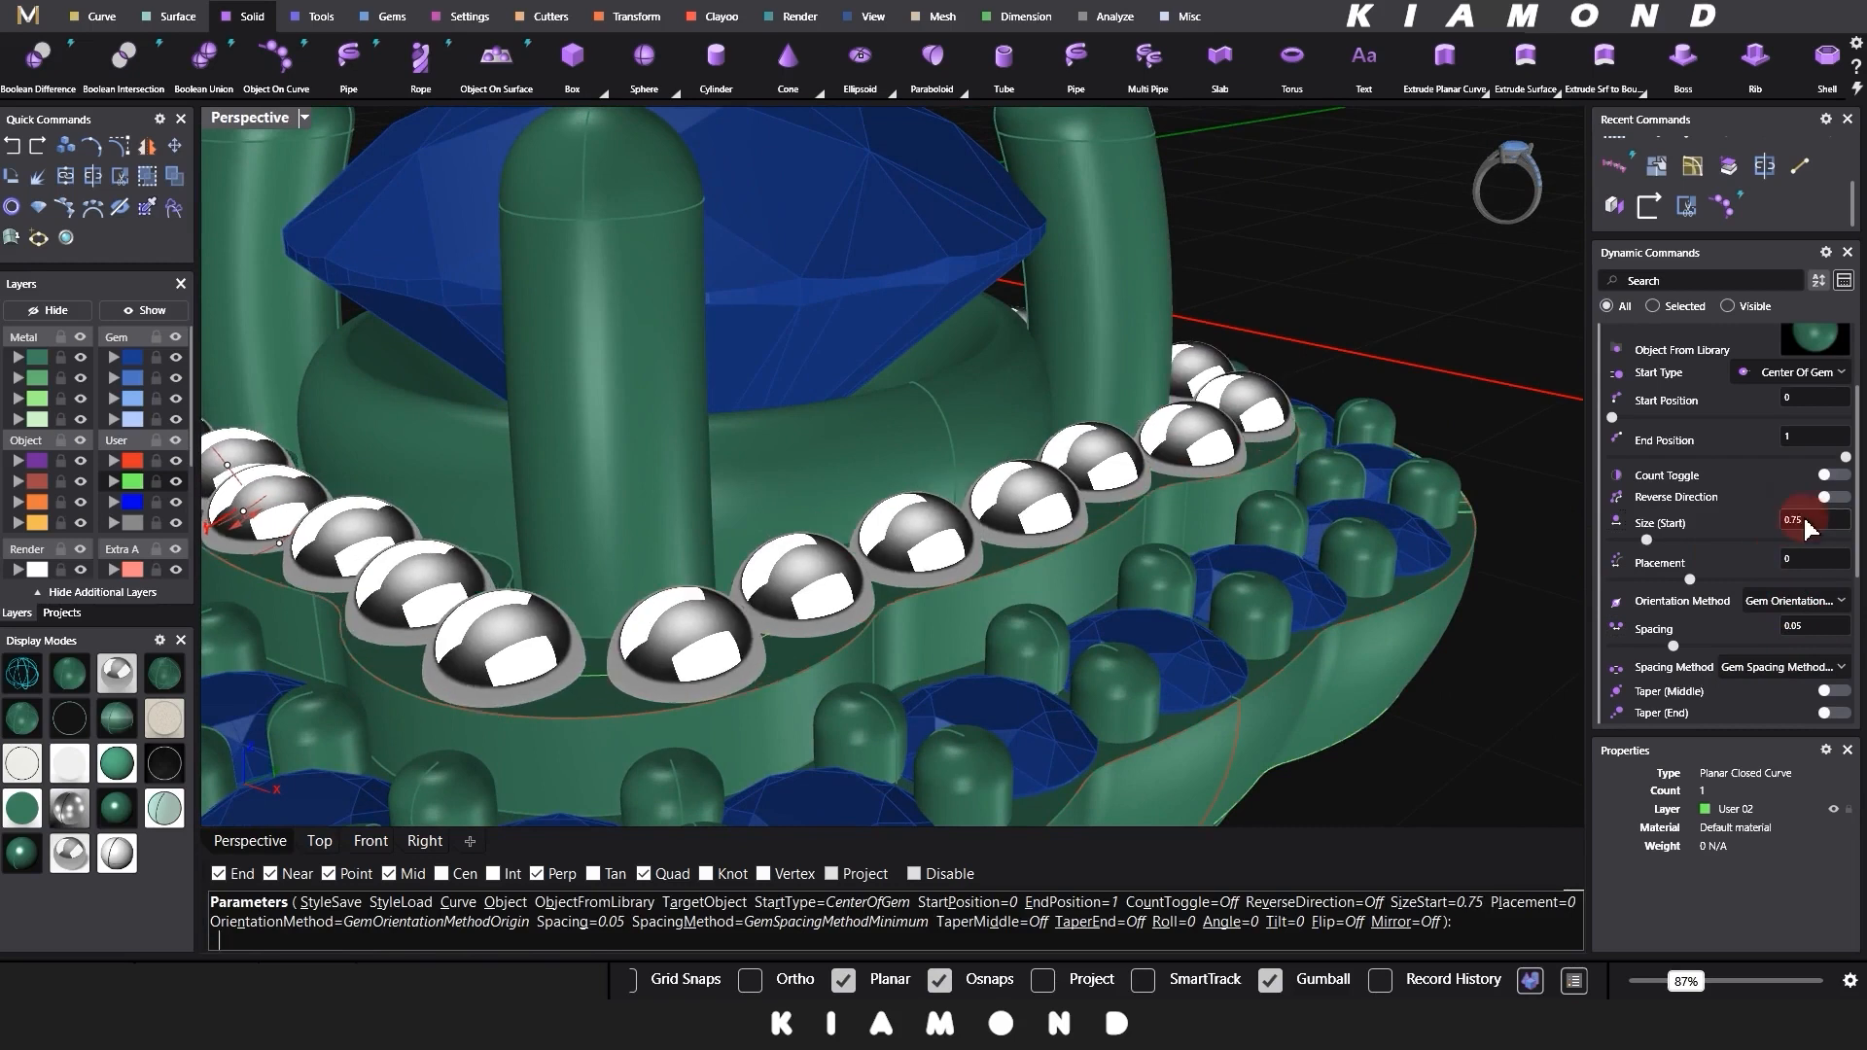
left_click(1821, 603)
left_click(1804, 671)
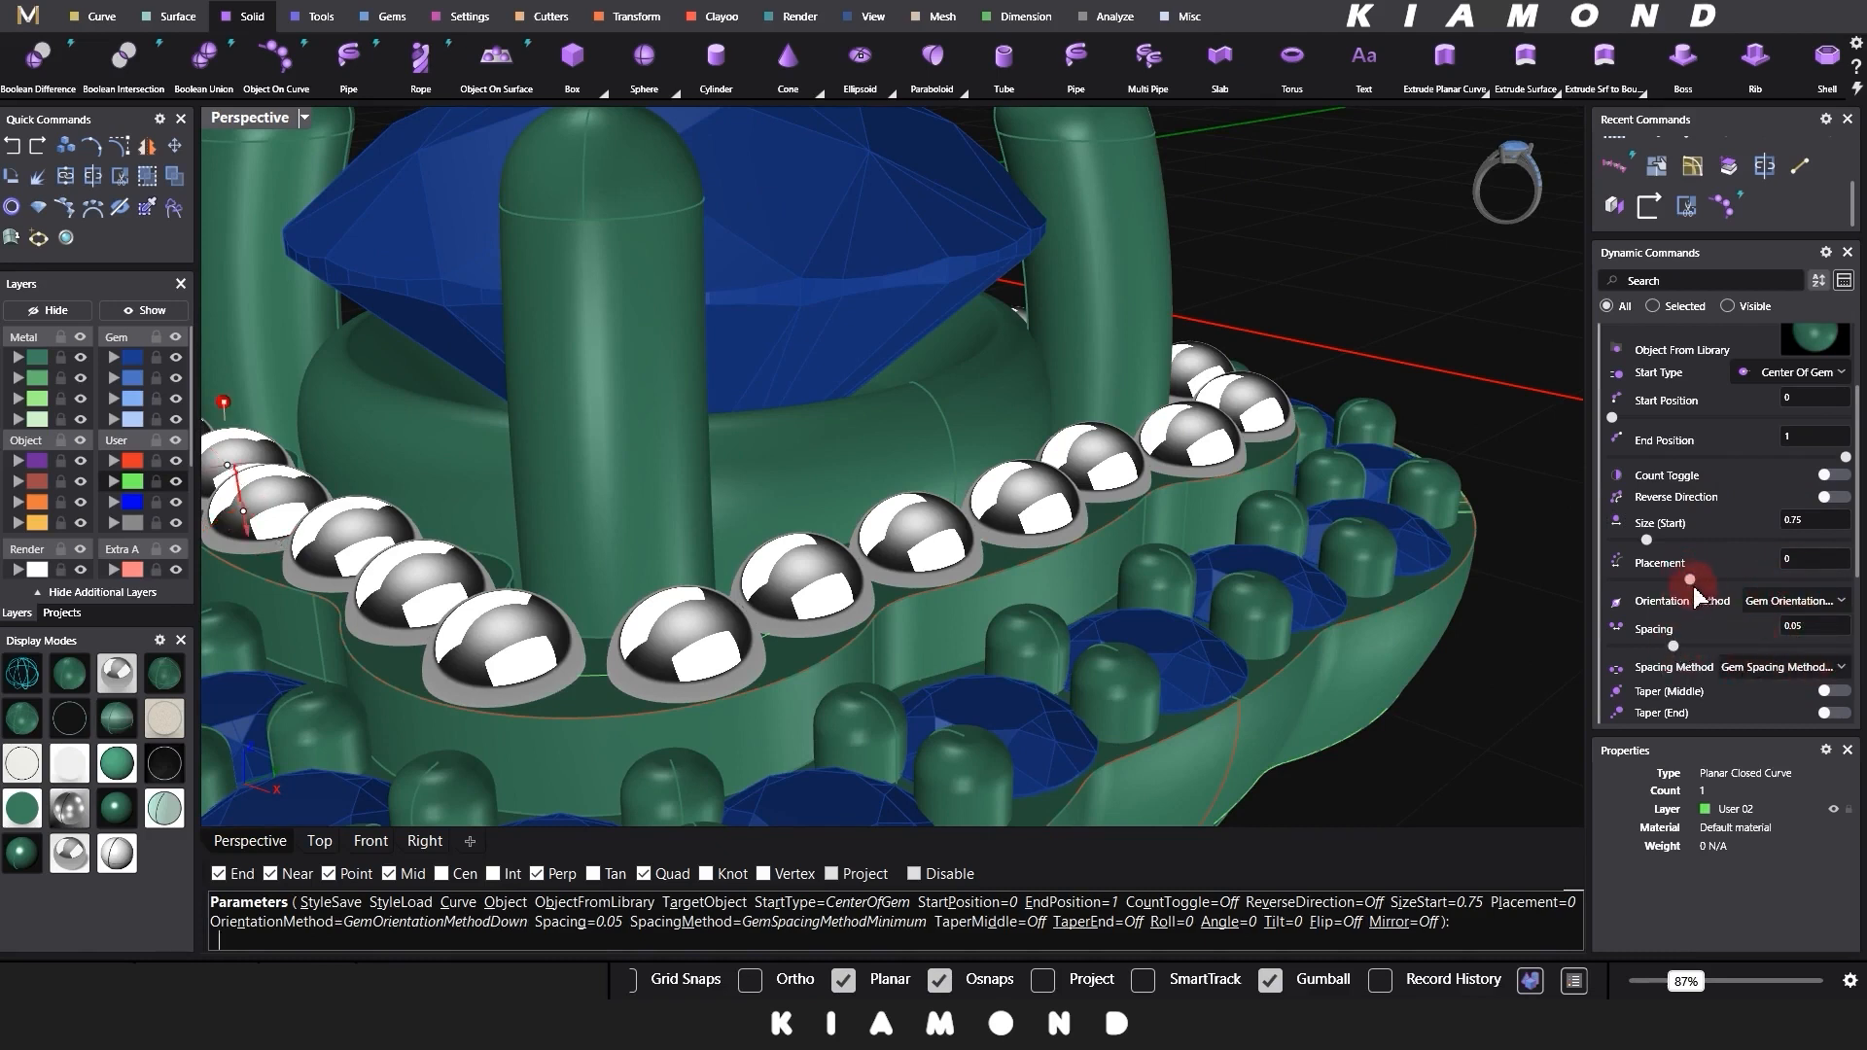
Step: Raise the spheres' placement to 0.14 and complete the bead row along the rail
left_click_drag(1695, 589, 1702, 590)
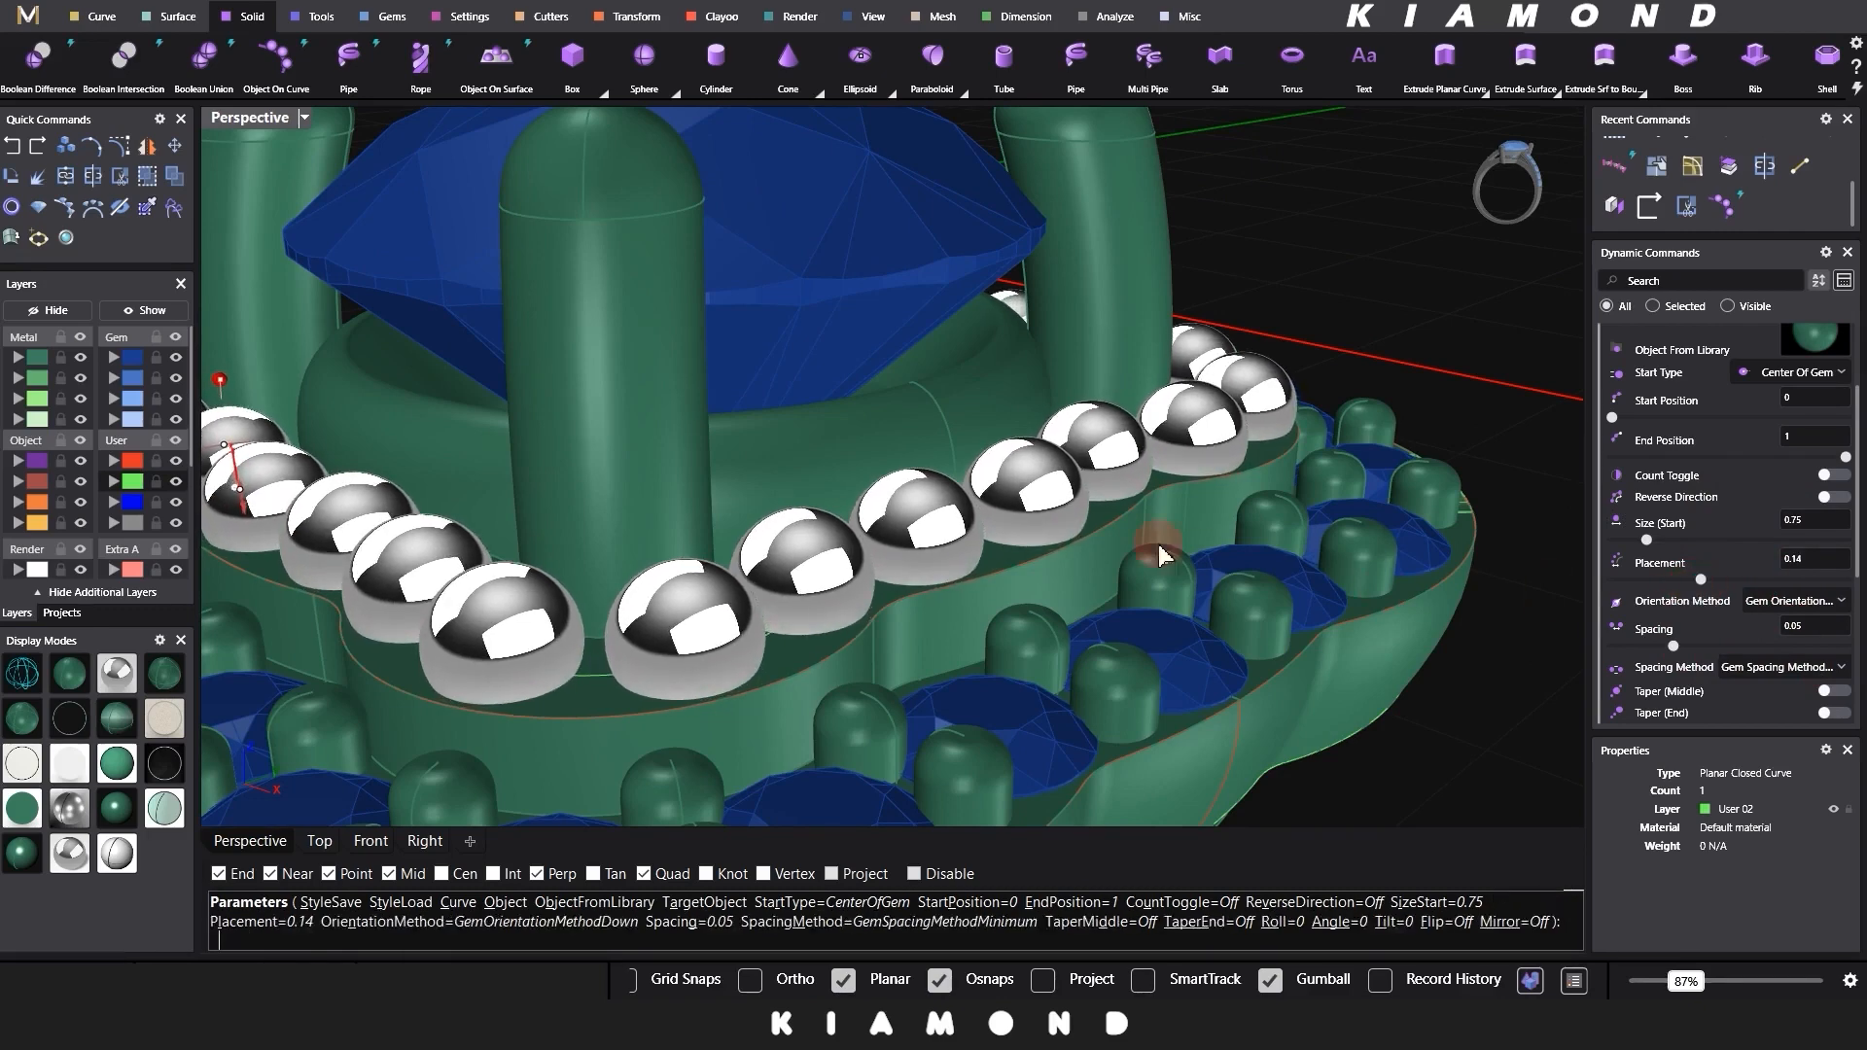
right_click_drag(1154, 545, 1470, 544)
scroll(1249, 368, "down", 6)
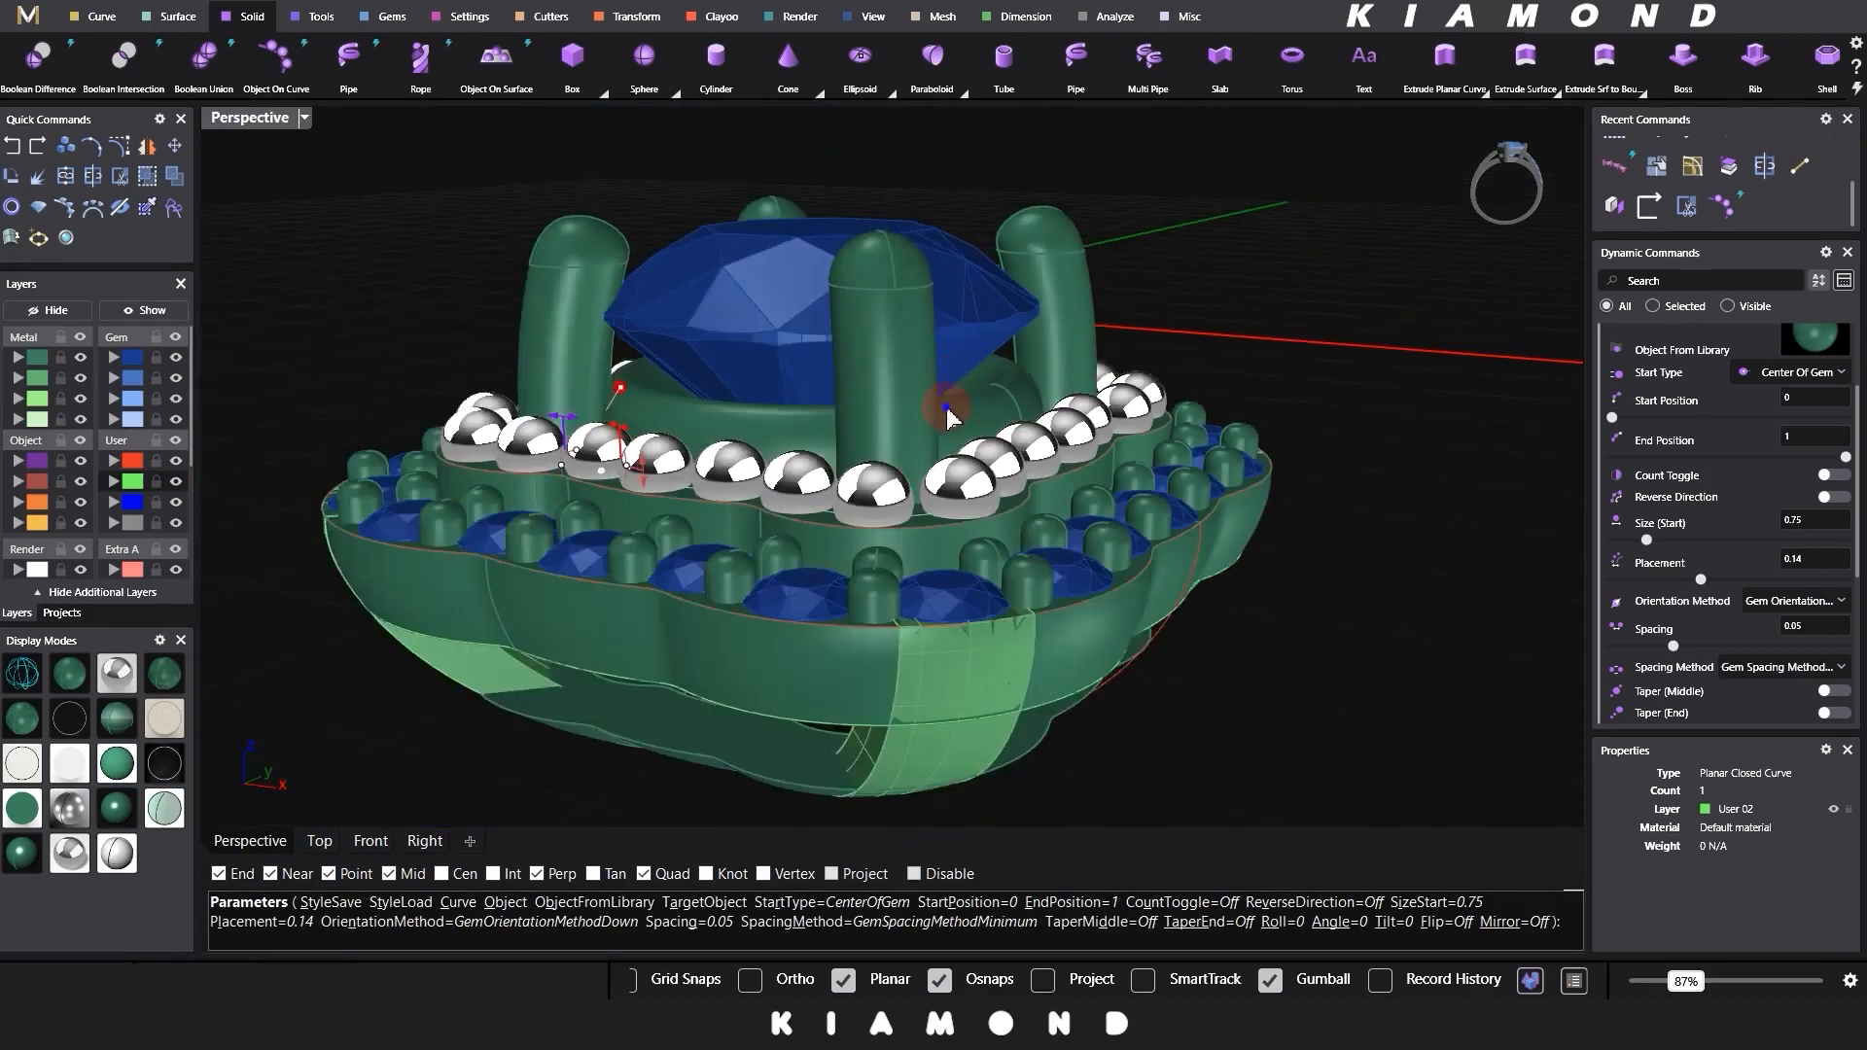
right_click_drag(950, 411, 1345, 377)
scroll(1280, 418, "down", 3)
right_click(1279, 418)
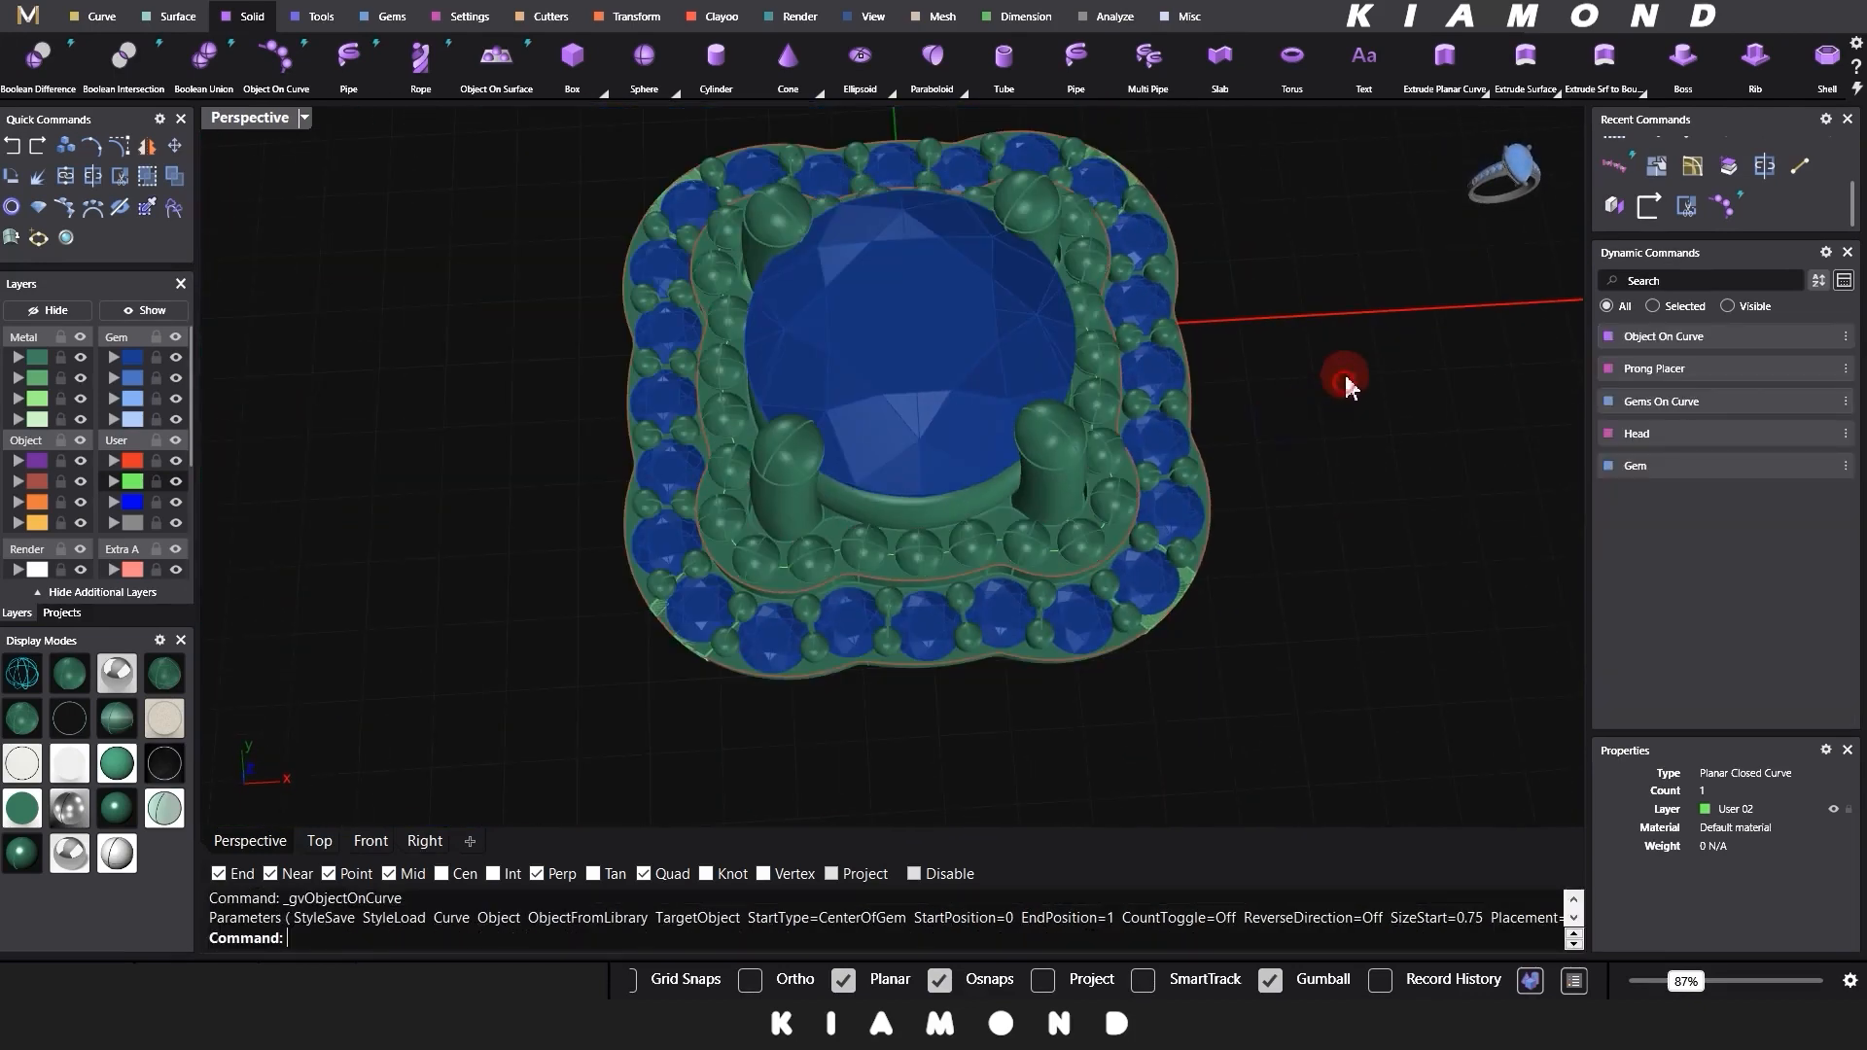
Step: Assign the four corner supports to the Metal 01 layer
scroll(1345, 378, "down", 4)
right_click_drag(880, 452, 1229, 458)
right_click_drag(758, 457, 1100, 291, "shift")
scroll(890, 533, "up", 2)
left_click(886, 533)
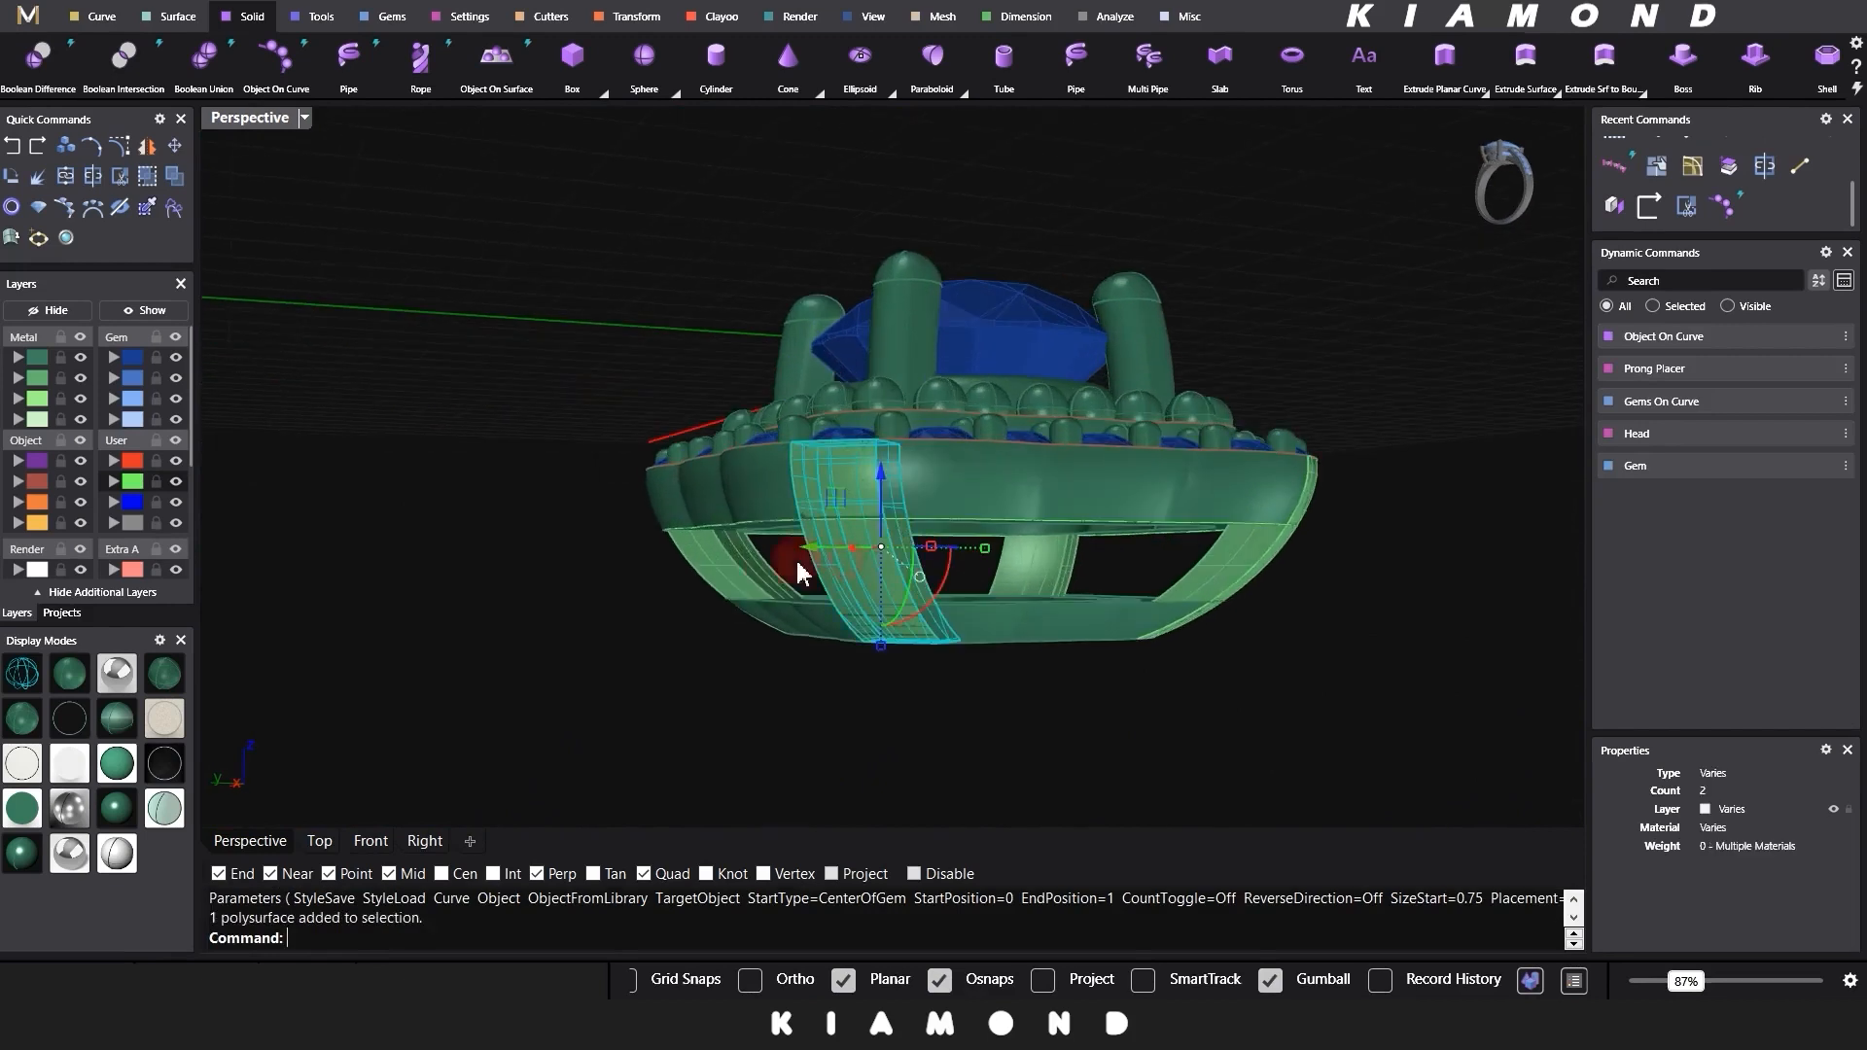
left_click(711, 574, "shift")
left_click(1013, 574, "shift")
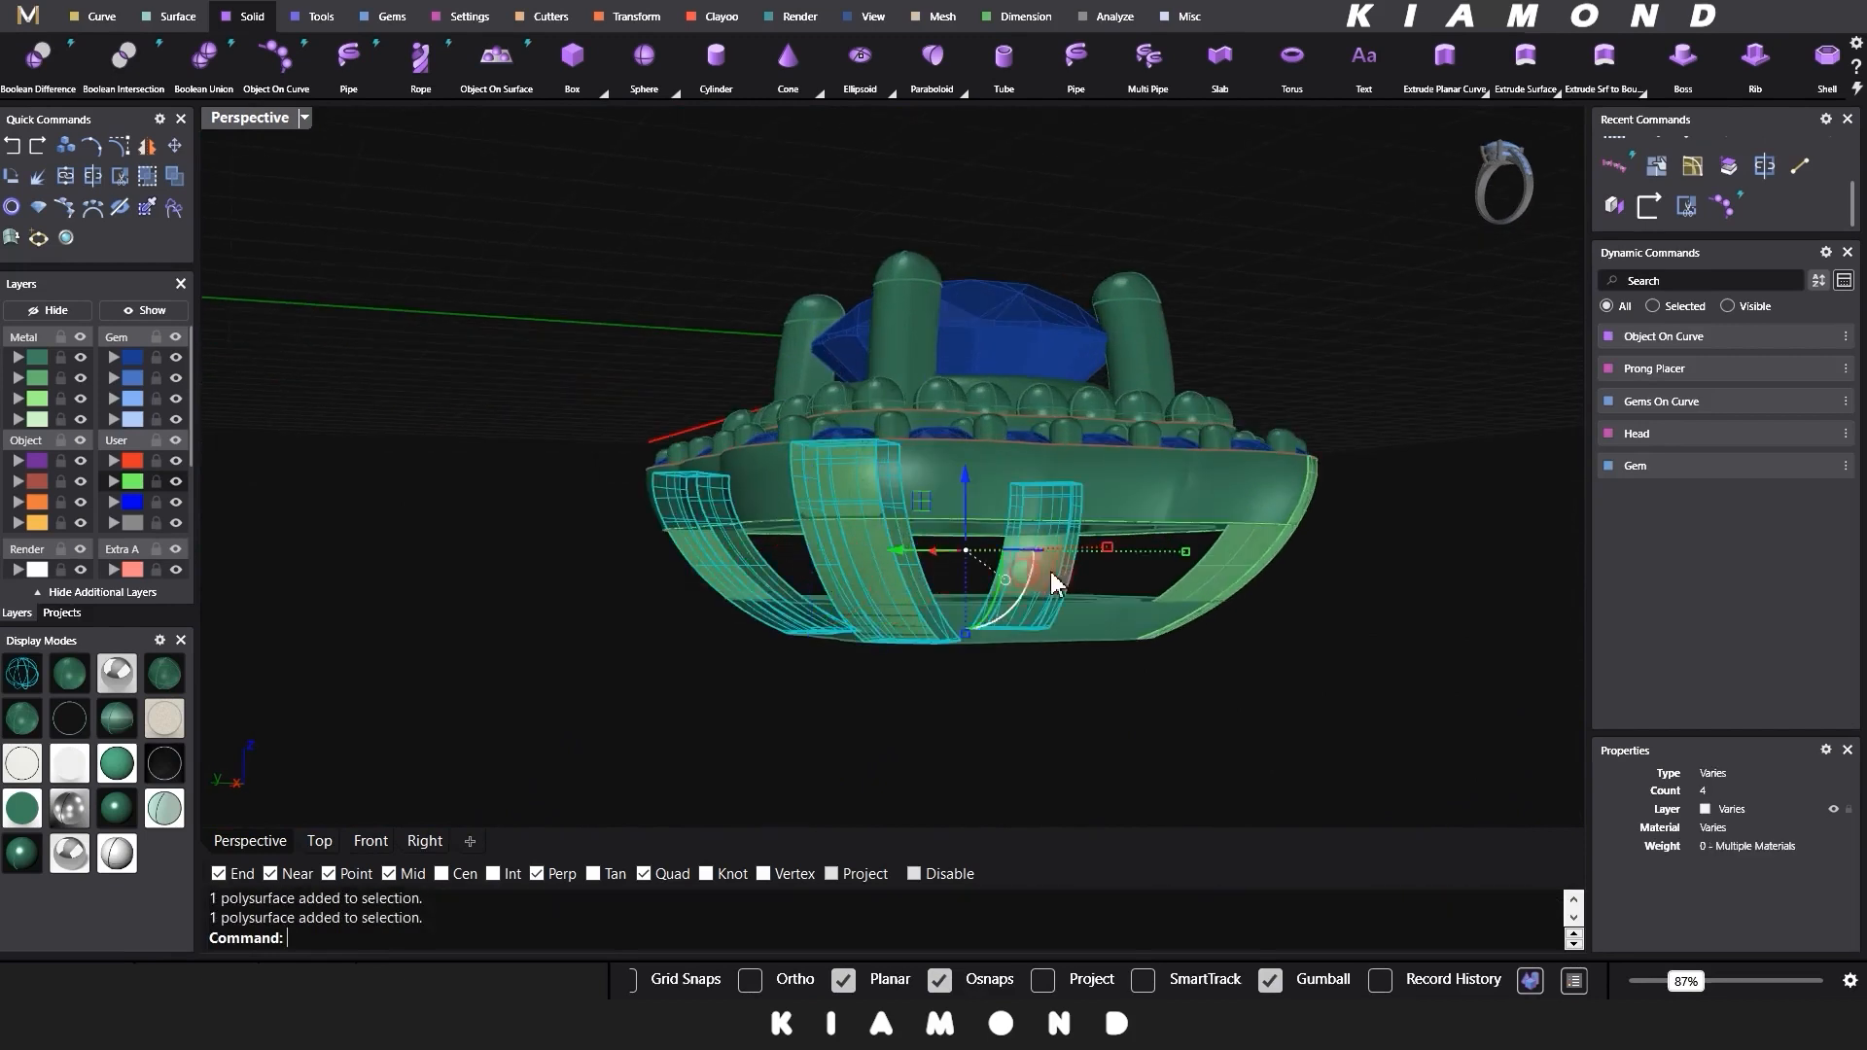
left_click(1246, 550, "shift")
left_click(34, 357)
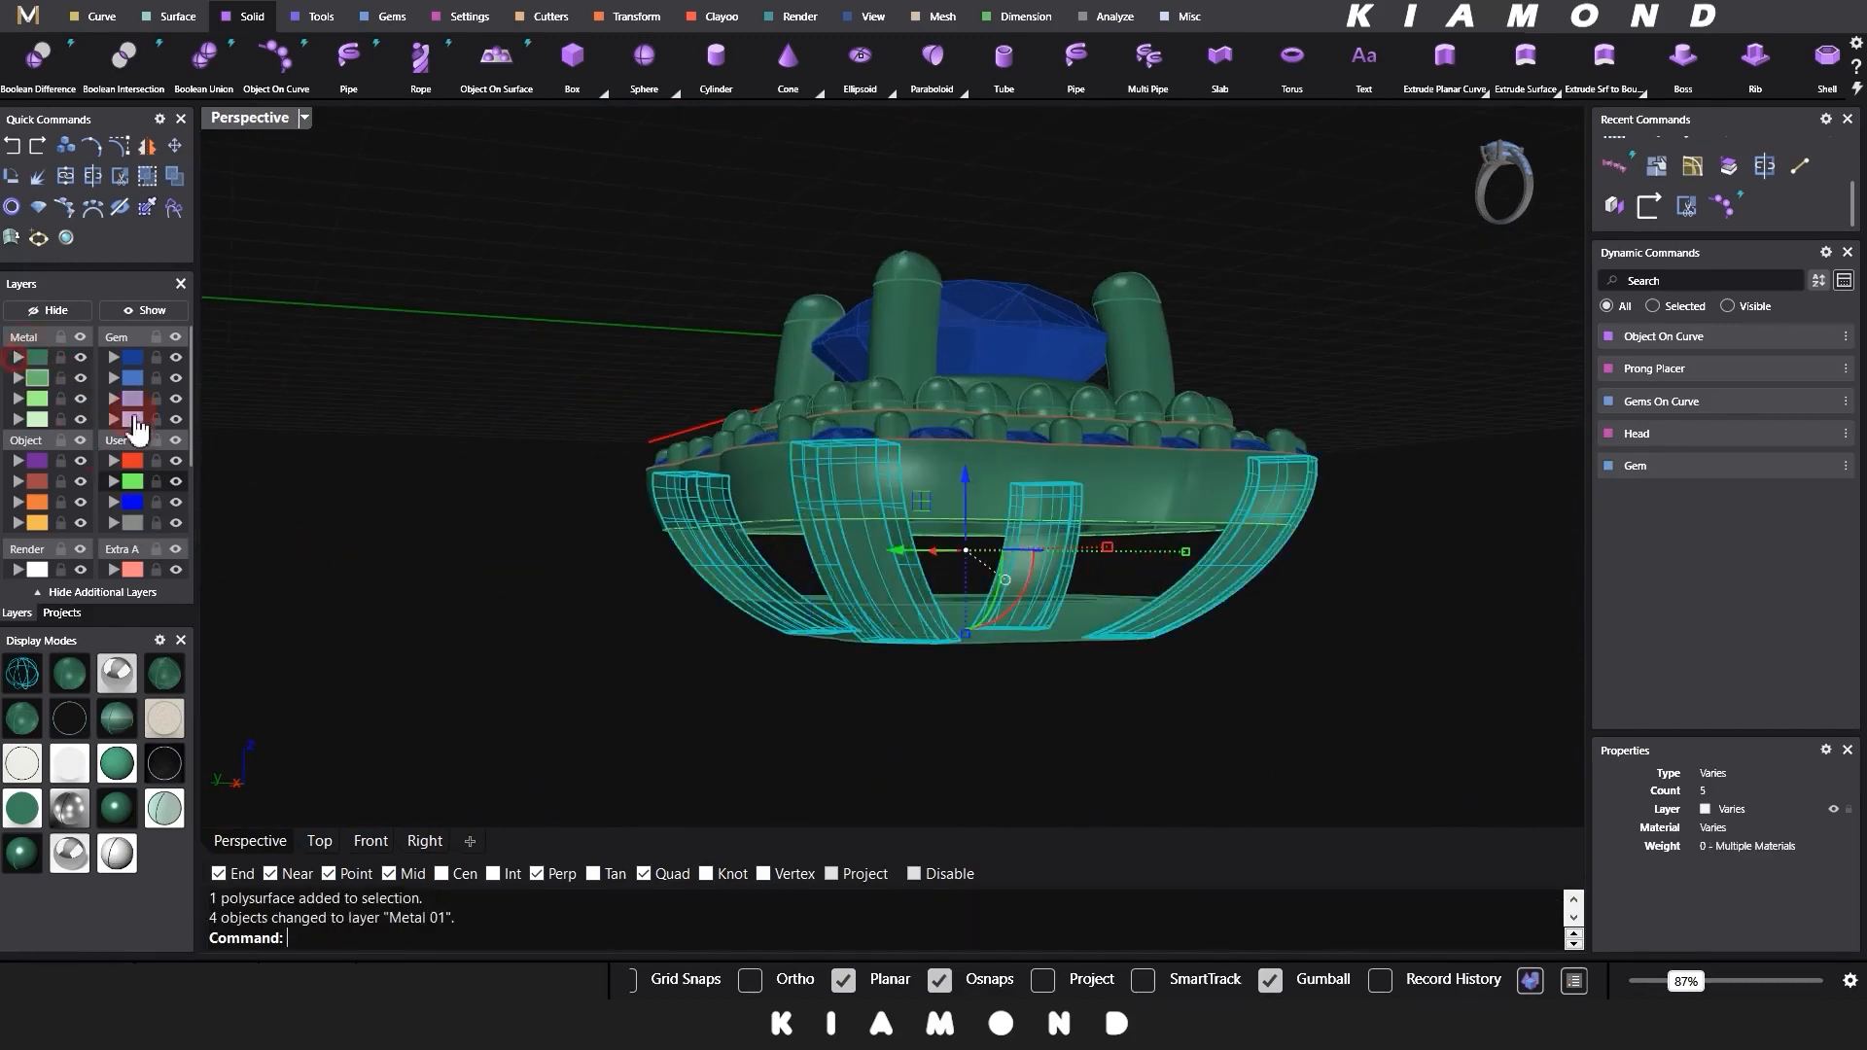
Step: Select all curves in the model and delete them
right_click_drag(838, 541, 852, 651)
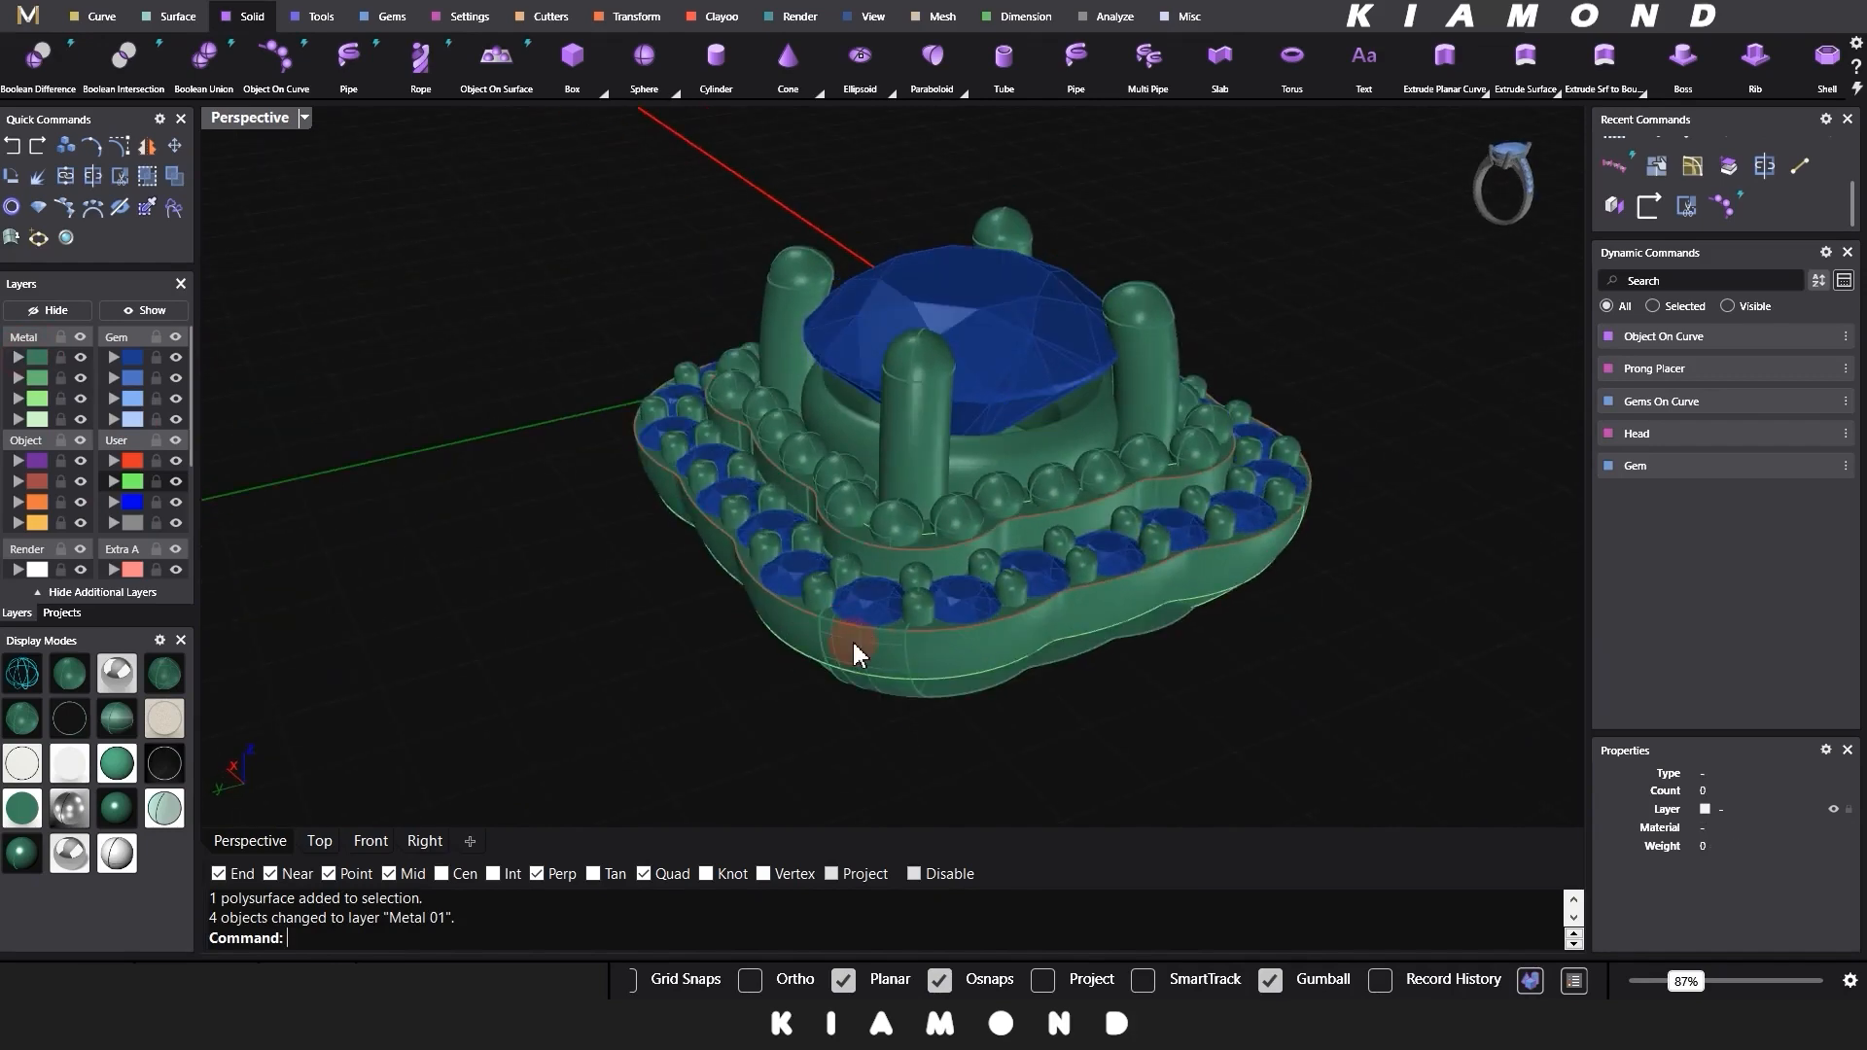
type("lCrv")
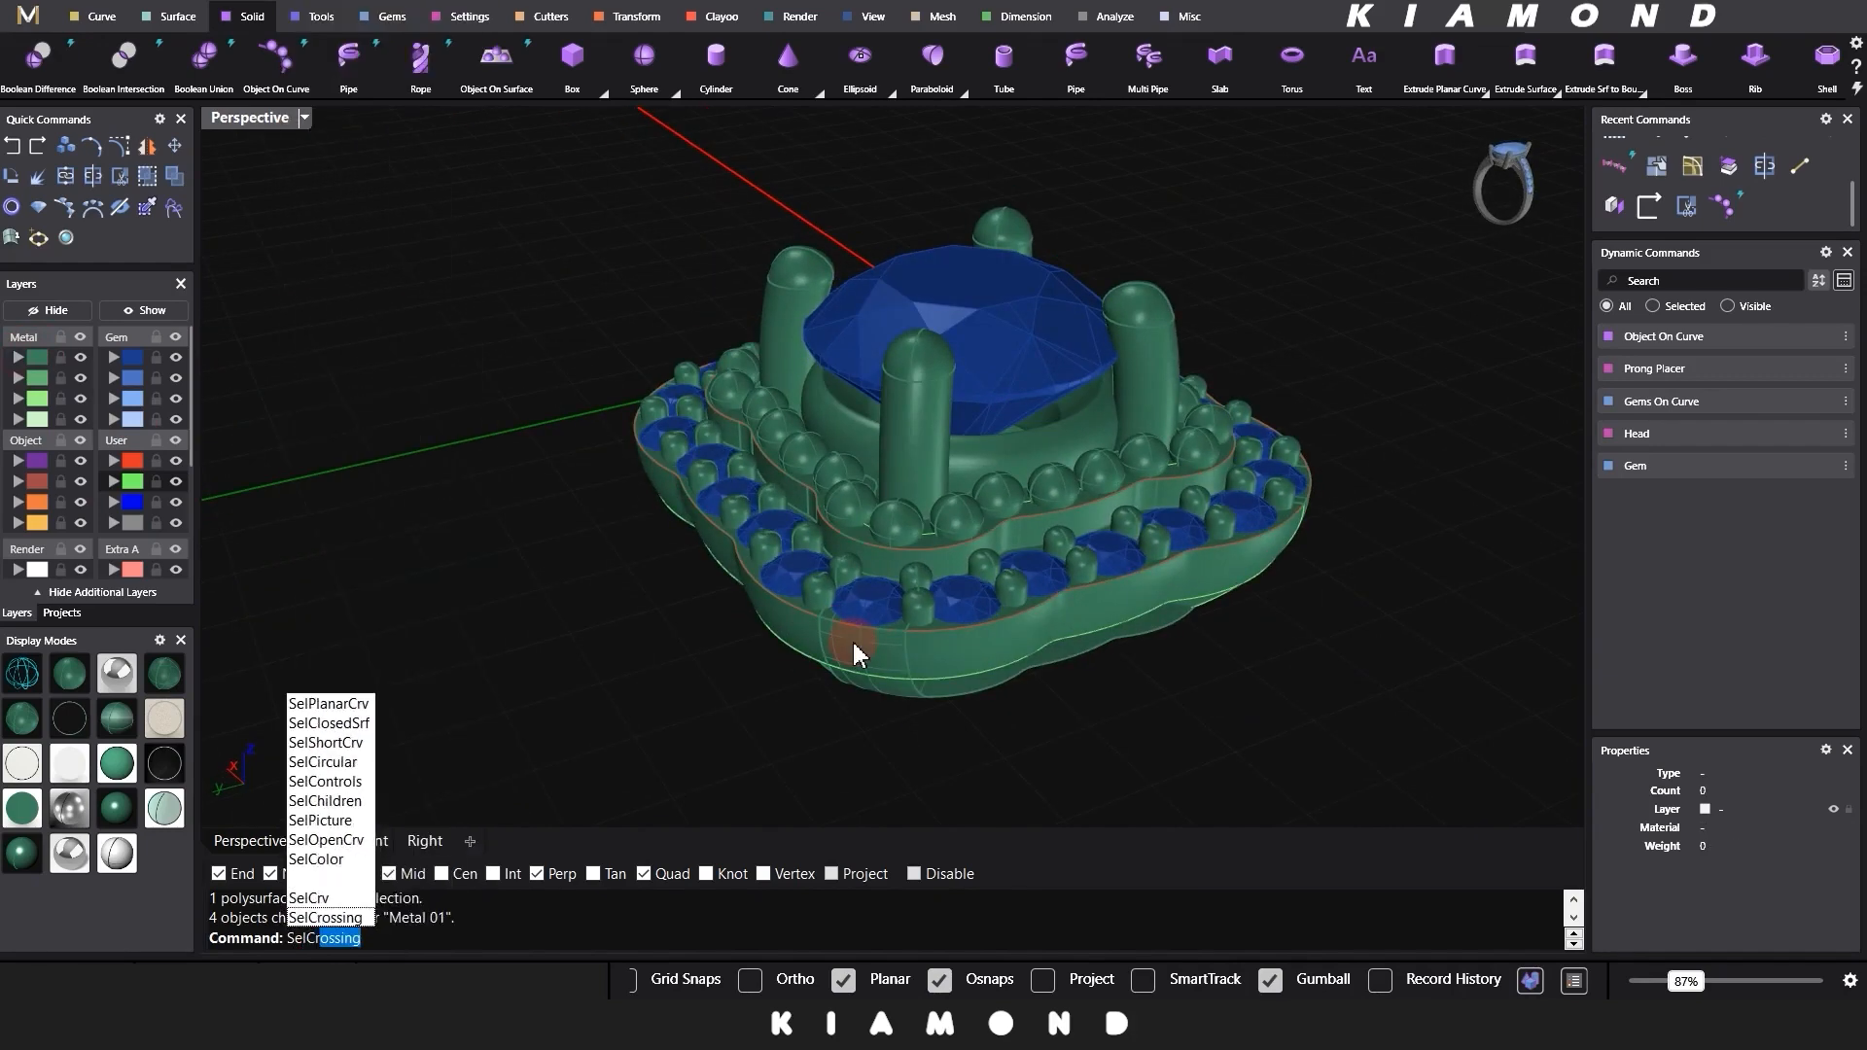
key("Return")
right_click_drag(1032, 661, 1092, 521)
key("Delete")
right_click_drag(902, 535, 1016, 569)
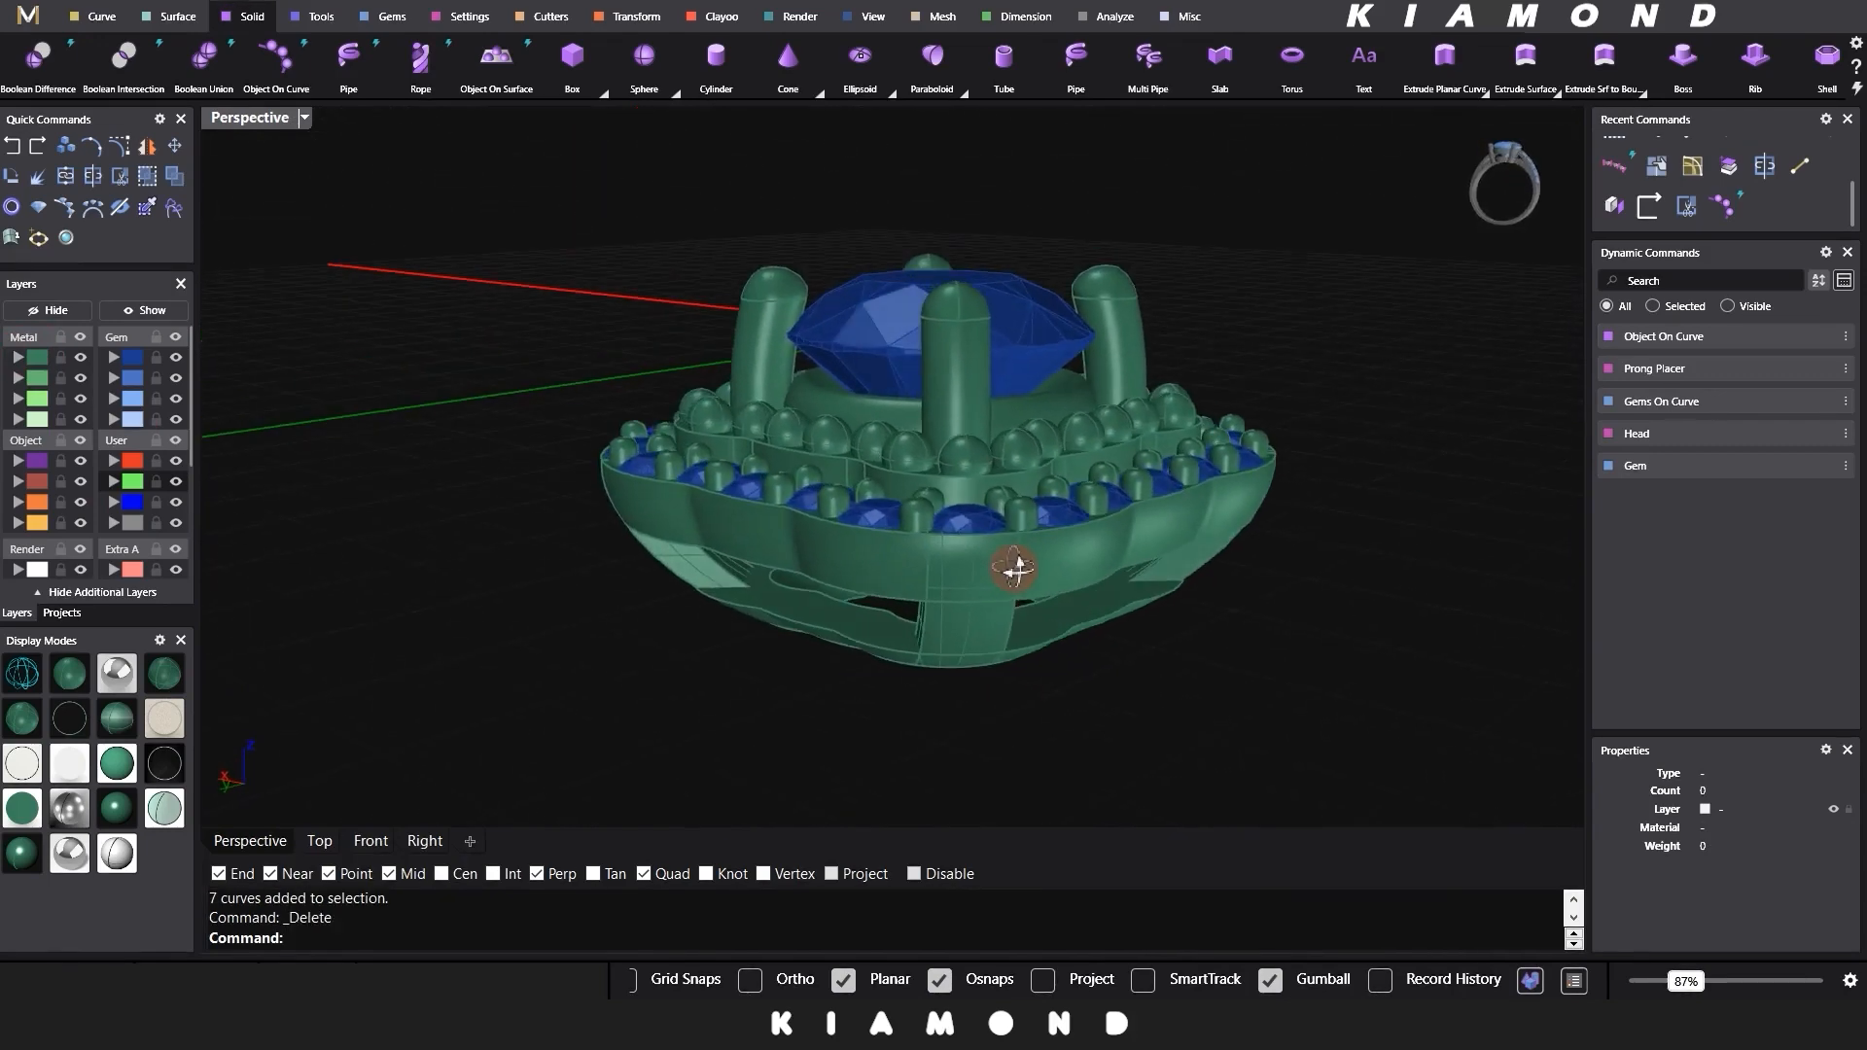
Step: Examine the head in the metallic rendered display, then in the green shaded display from below
left_click(120, 669)
right_click_drag(992, 550, 1128, 662)
scroll(1128, 661, "down", 3)
right_click_drag(941, 471, 597, 513)
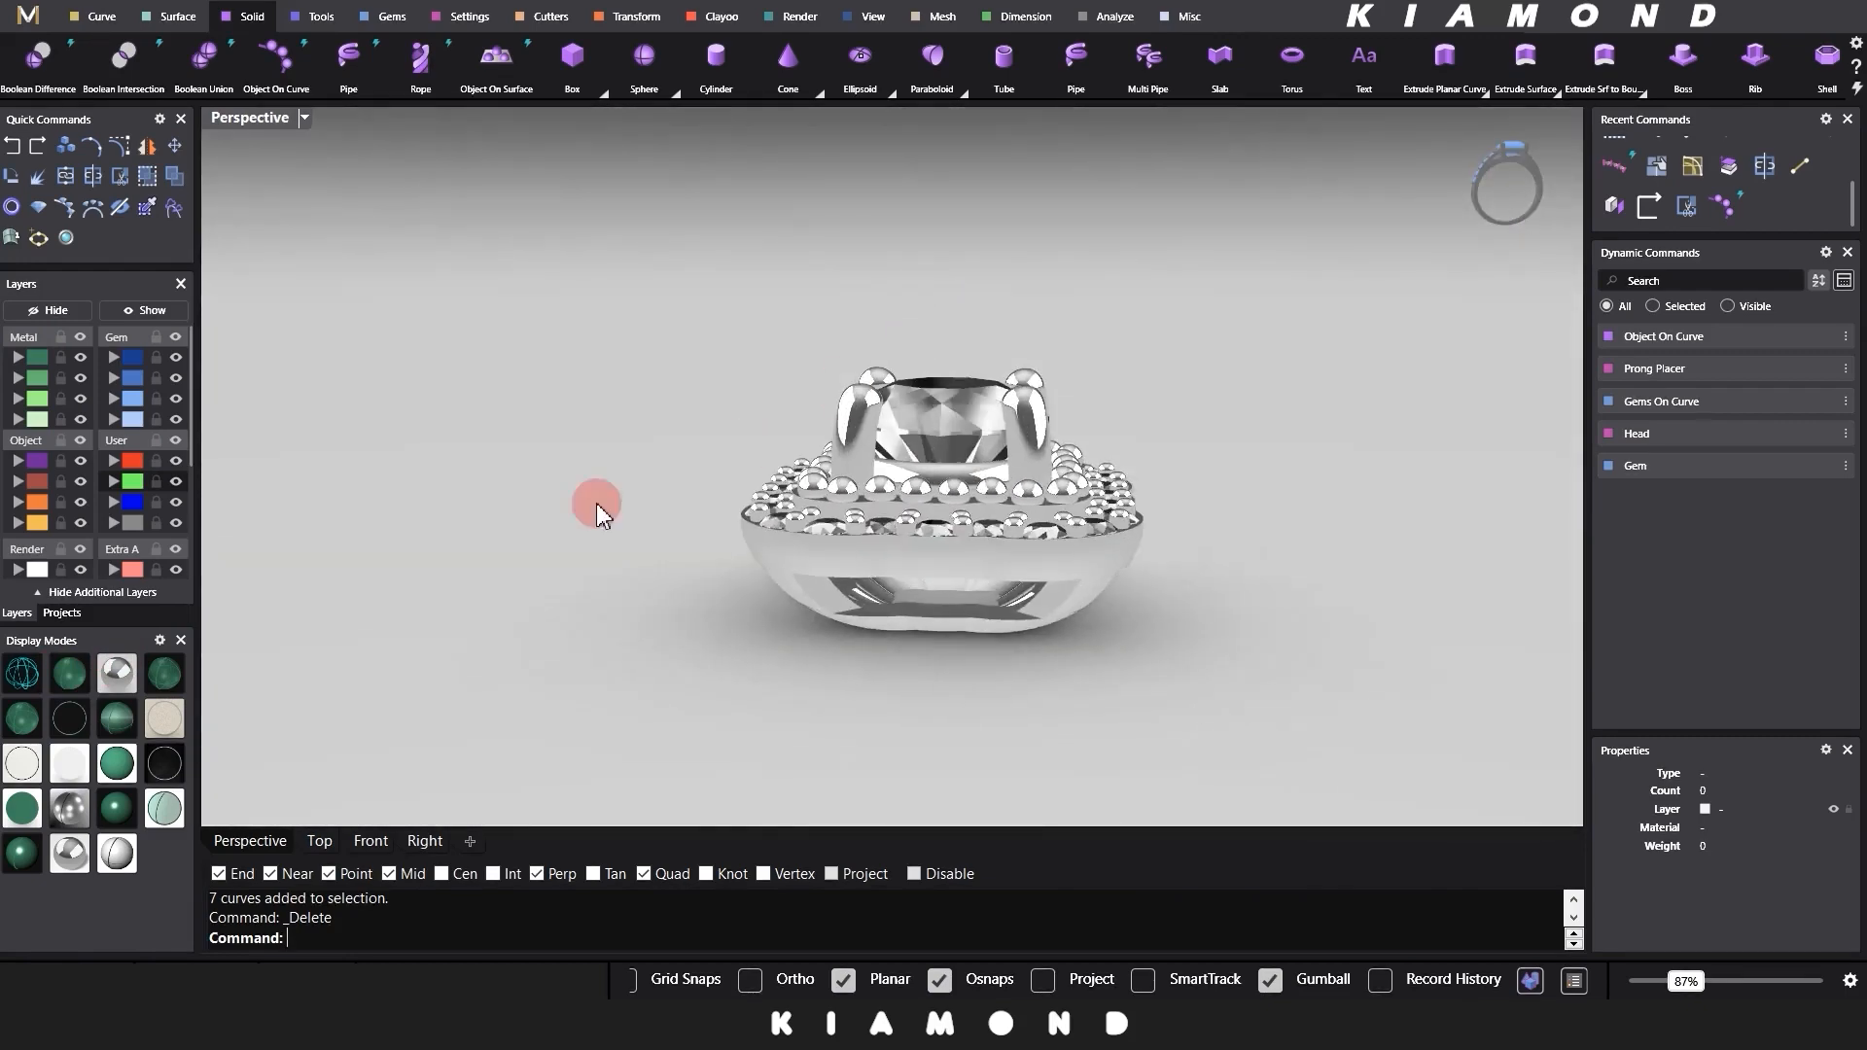
left_click(67, 676)
mouse_move(799, 690)
right_mouse_down()
mouse_move(904, 589)
mouse_move(929, 520)
right_mouse_up()
scroll(946, 681, "up", 4)
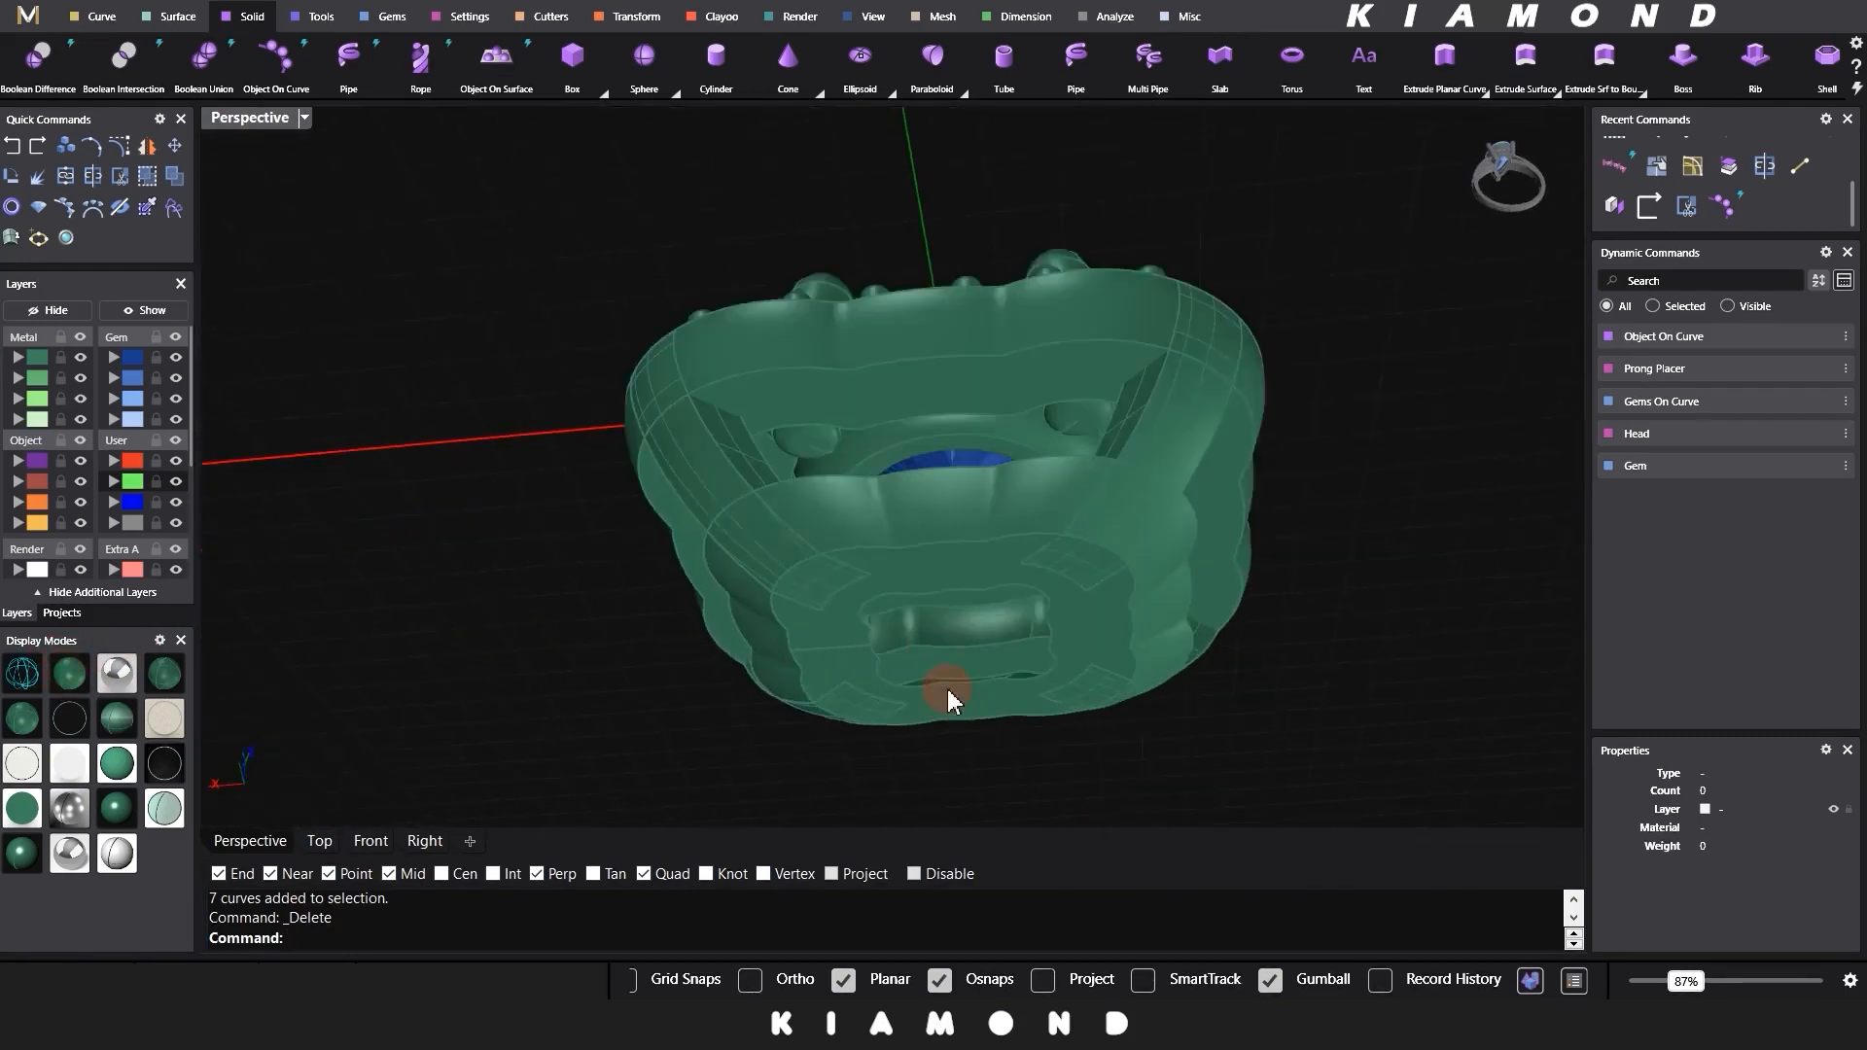
mouse_move(950, 696)
right_mouse_down()
mouse_move(958, 574)
mouse_move(933, 496)
mouse_move(1083, 563)
mouse_move(1205, 754)
mouse_move(1092, 625)
mouse_move(1084, 642)
mouse_move(854, 605)
mouse_move(859, 558)
mouse_move(754, 559)
right_mouse_up()
Step: Undo the edge duplication and explode the gallery's base rail into separate surfaces
key("ctrl+z")
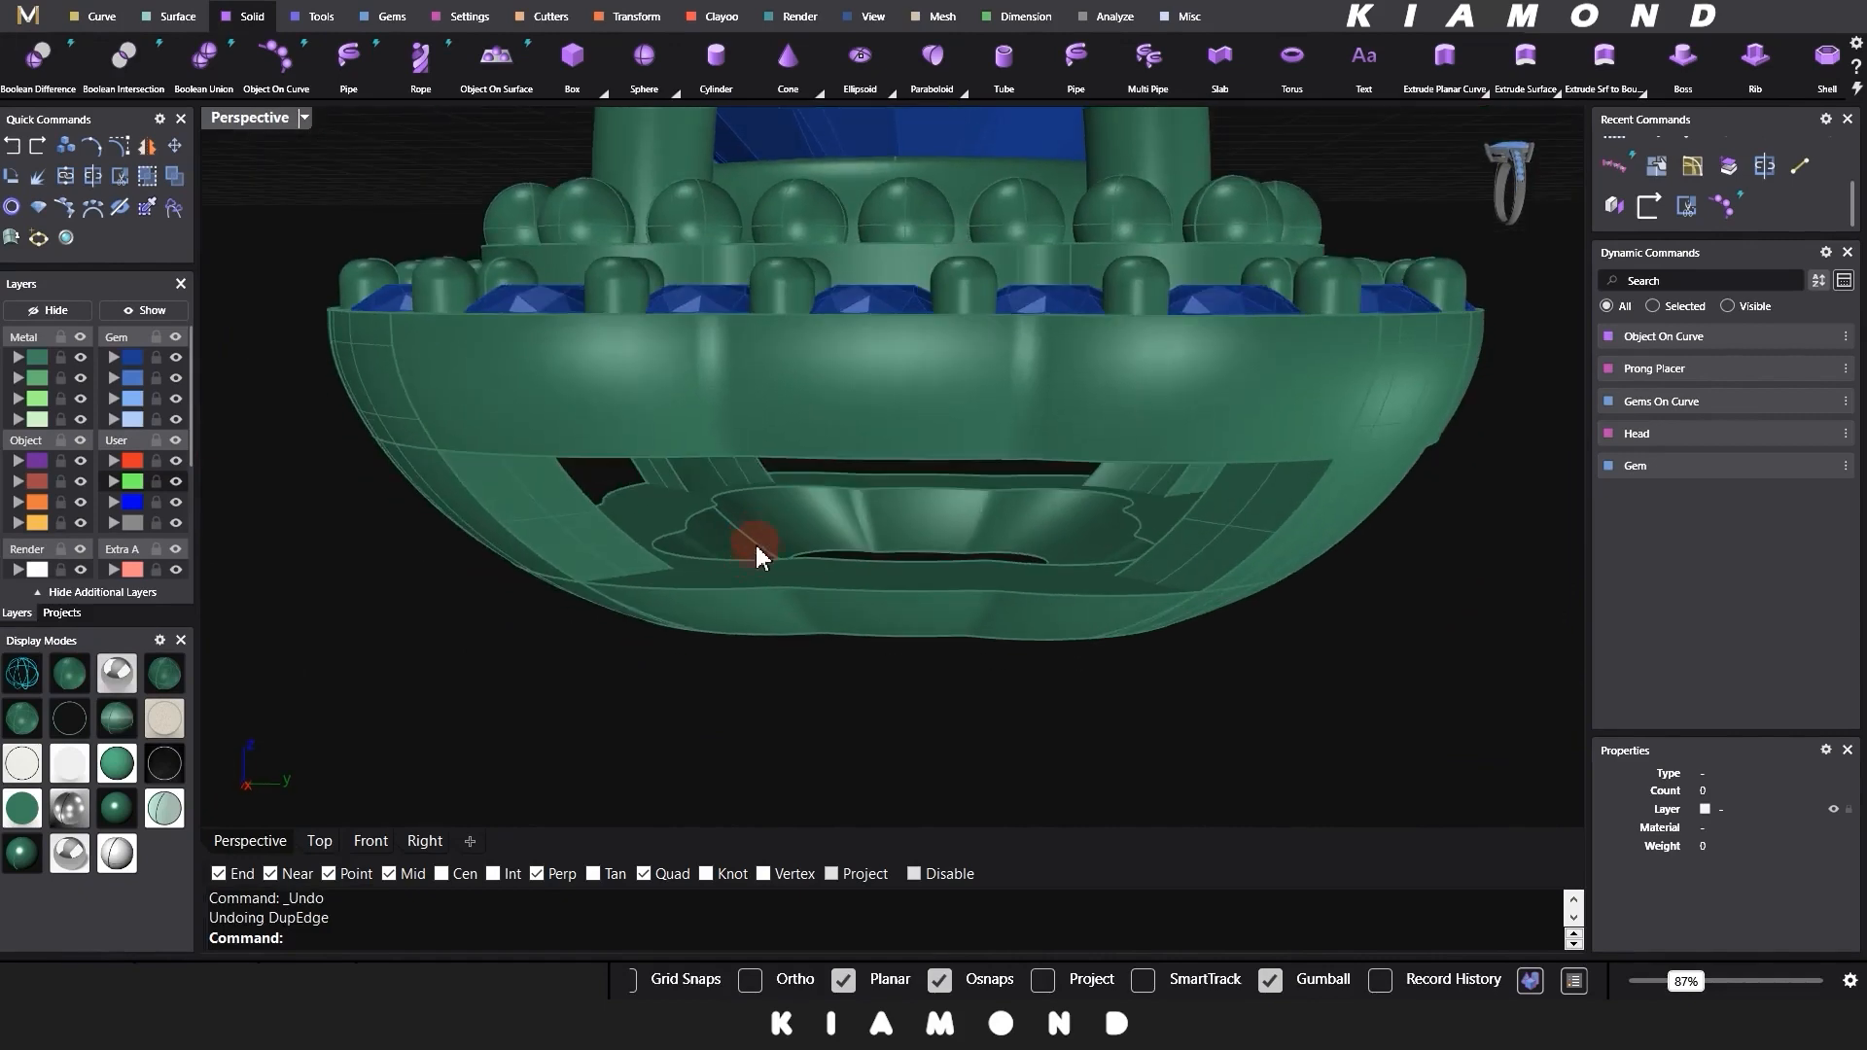
left_click(762, 552)
left_click(548, 587)
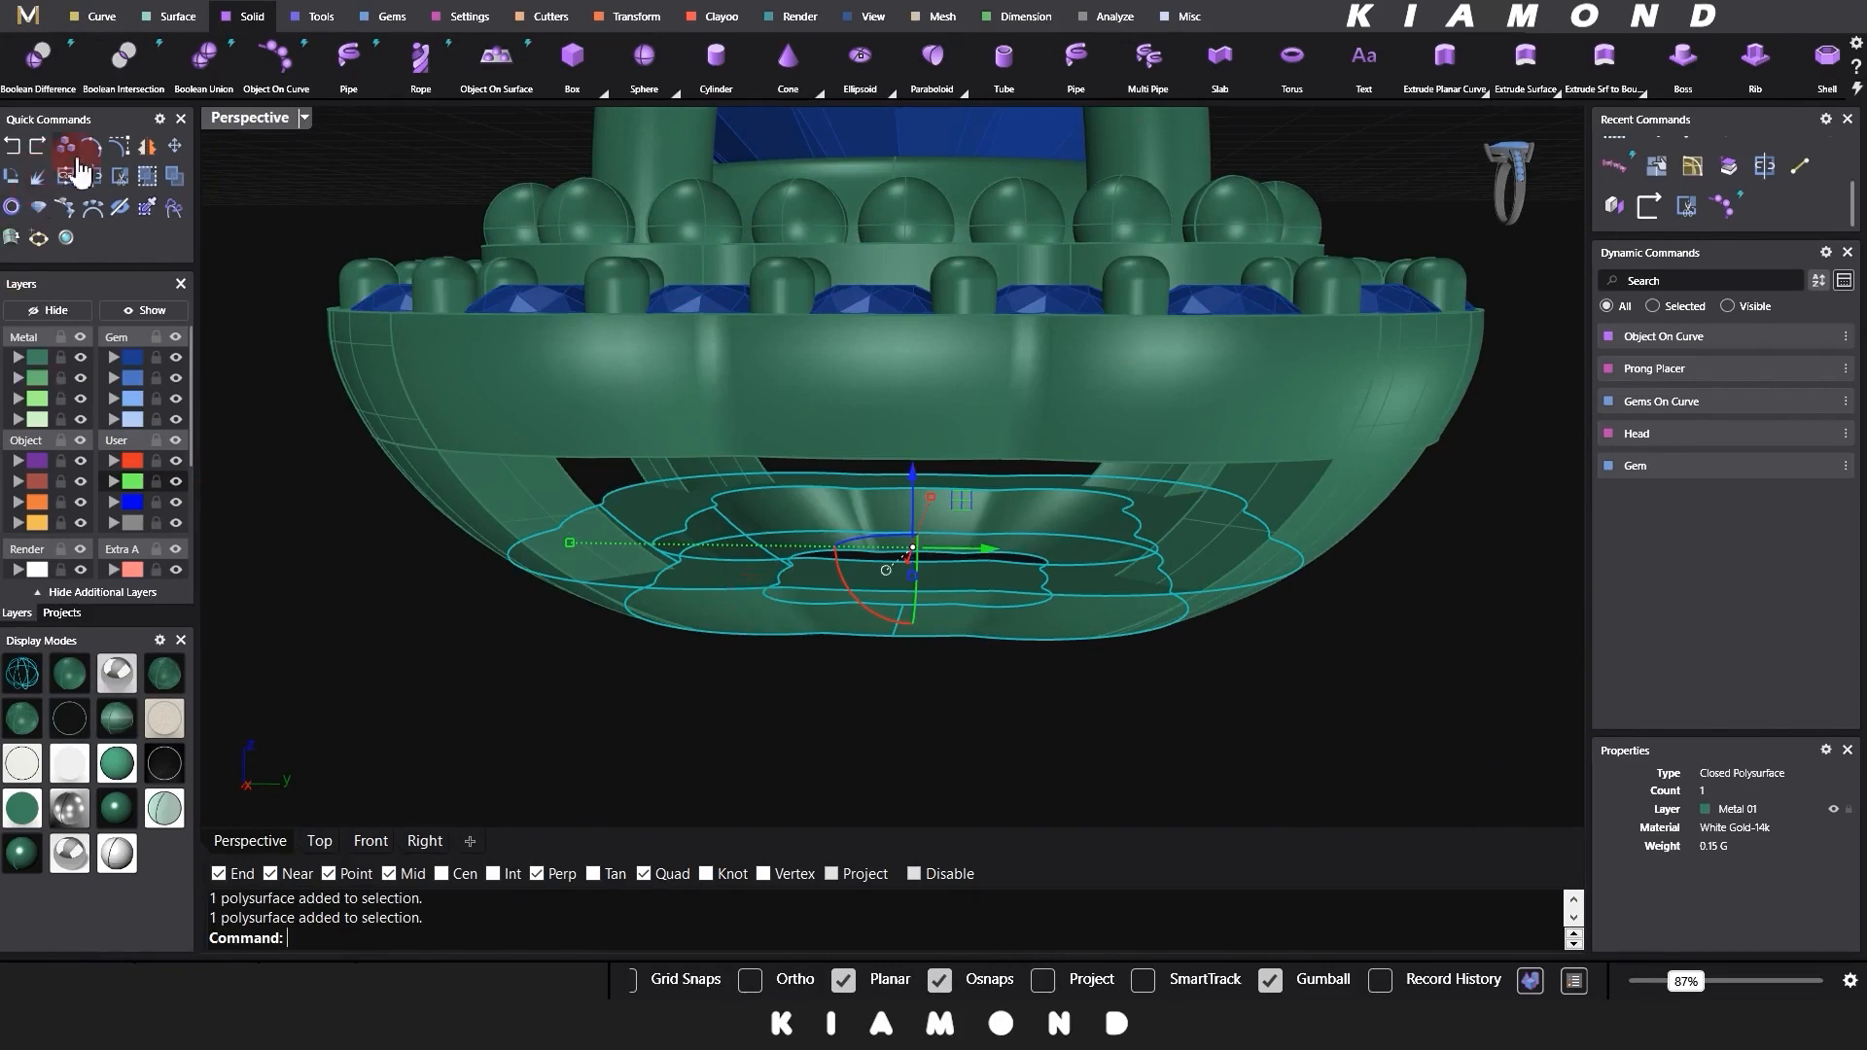
left_click(43, 190)
left_click(554, 729)
Step: Delete the exploded base rail's inner wall and its flat faces, keeping the outer wall
left_click(762, 517)
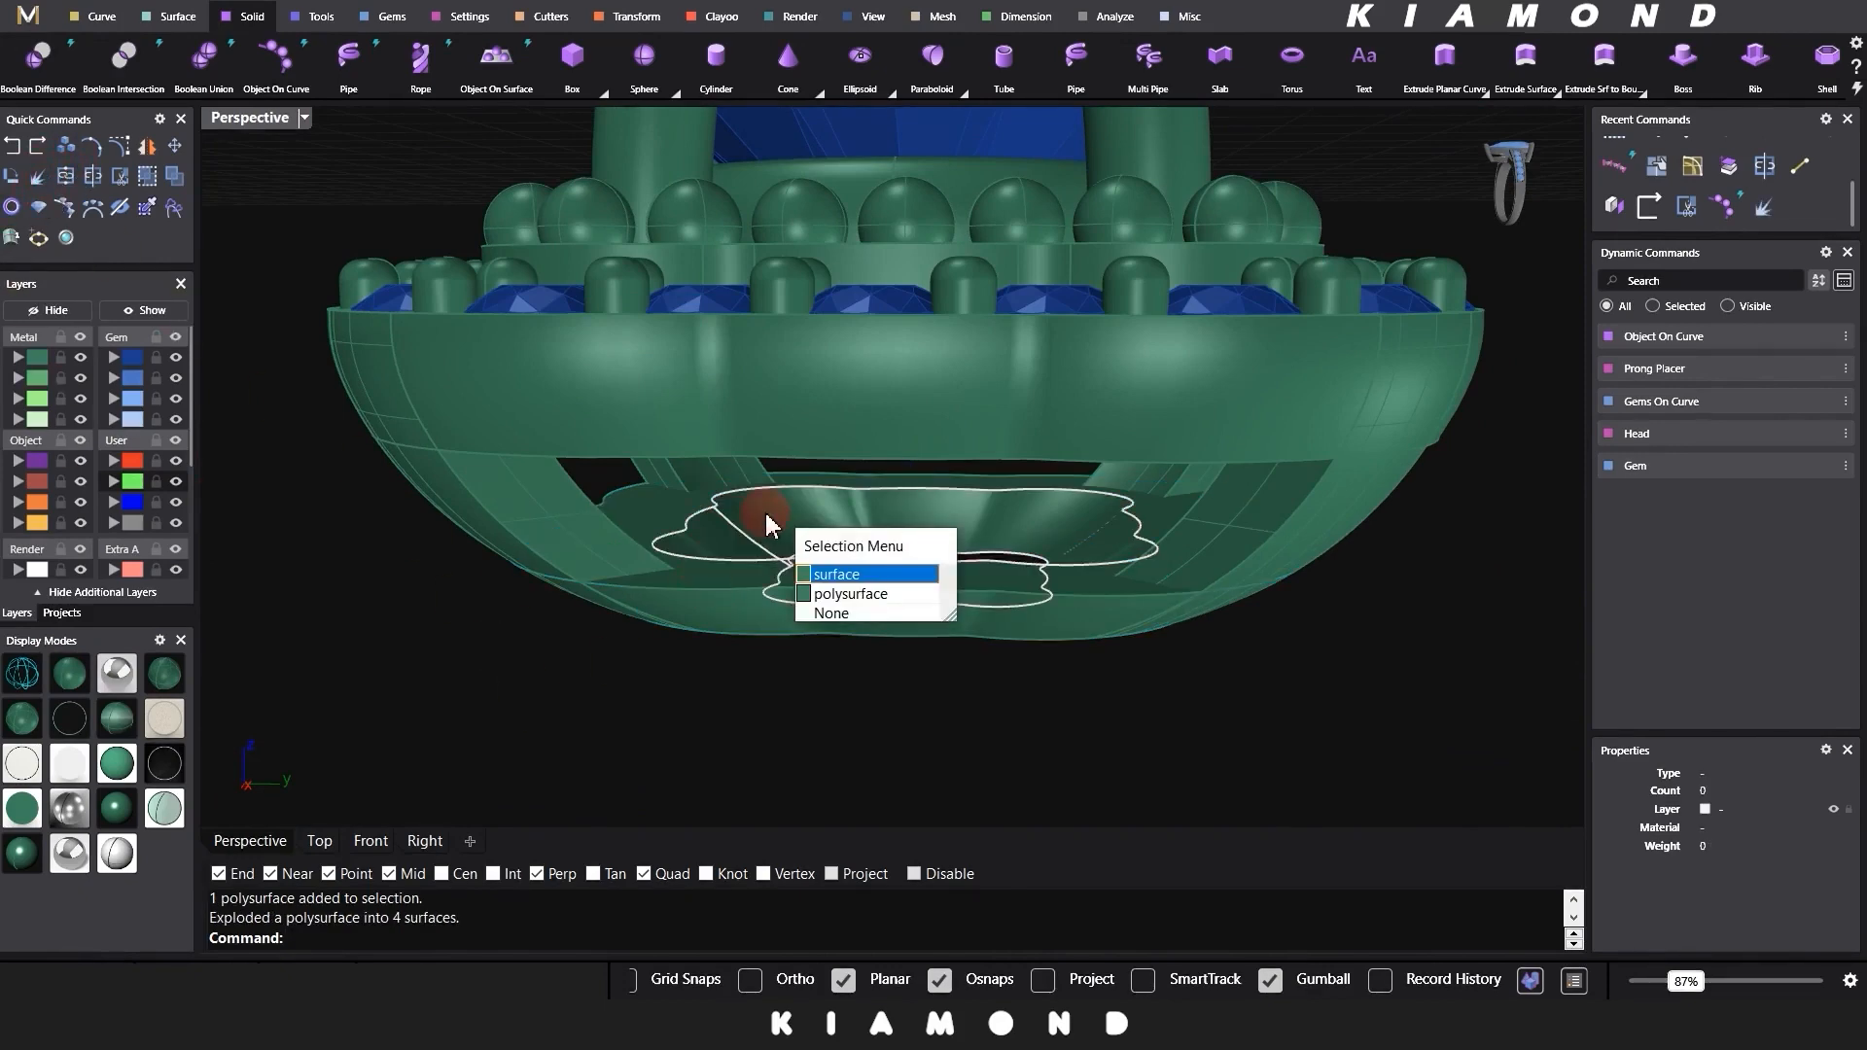
left_click(822, 562)
key("Delete")
right_click_drag(783, 541, 837, 516)
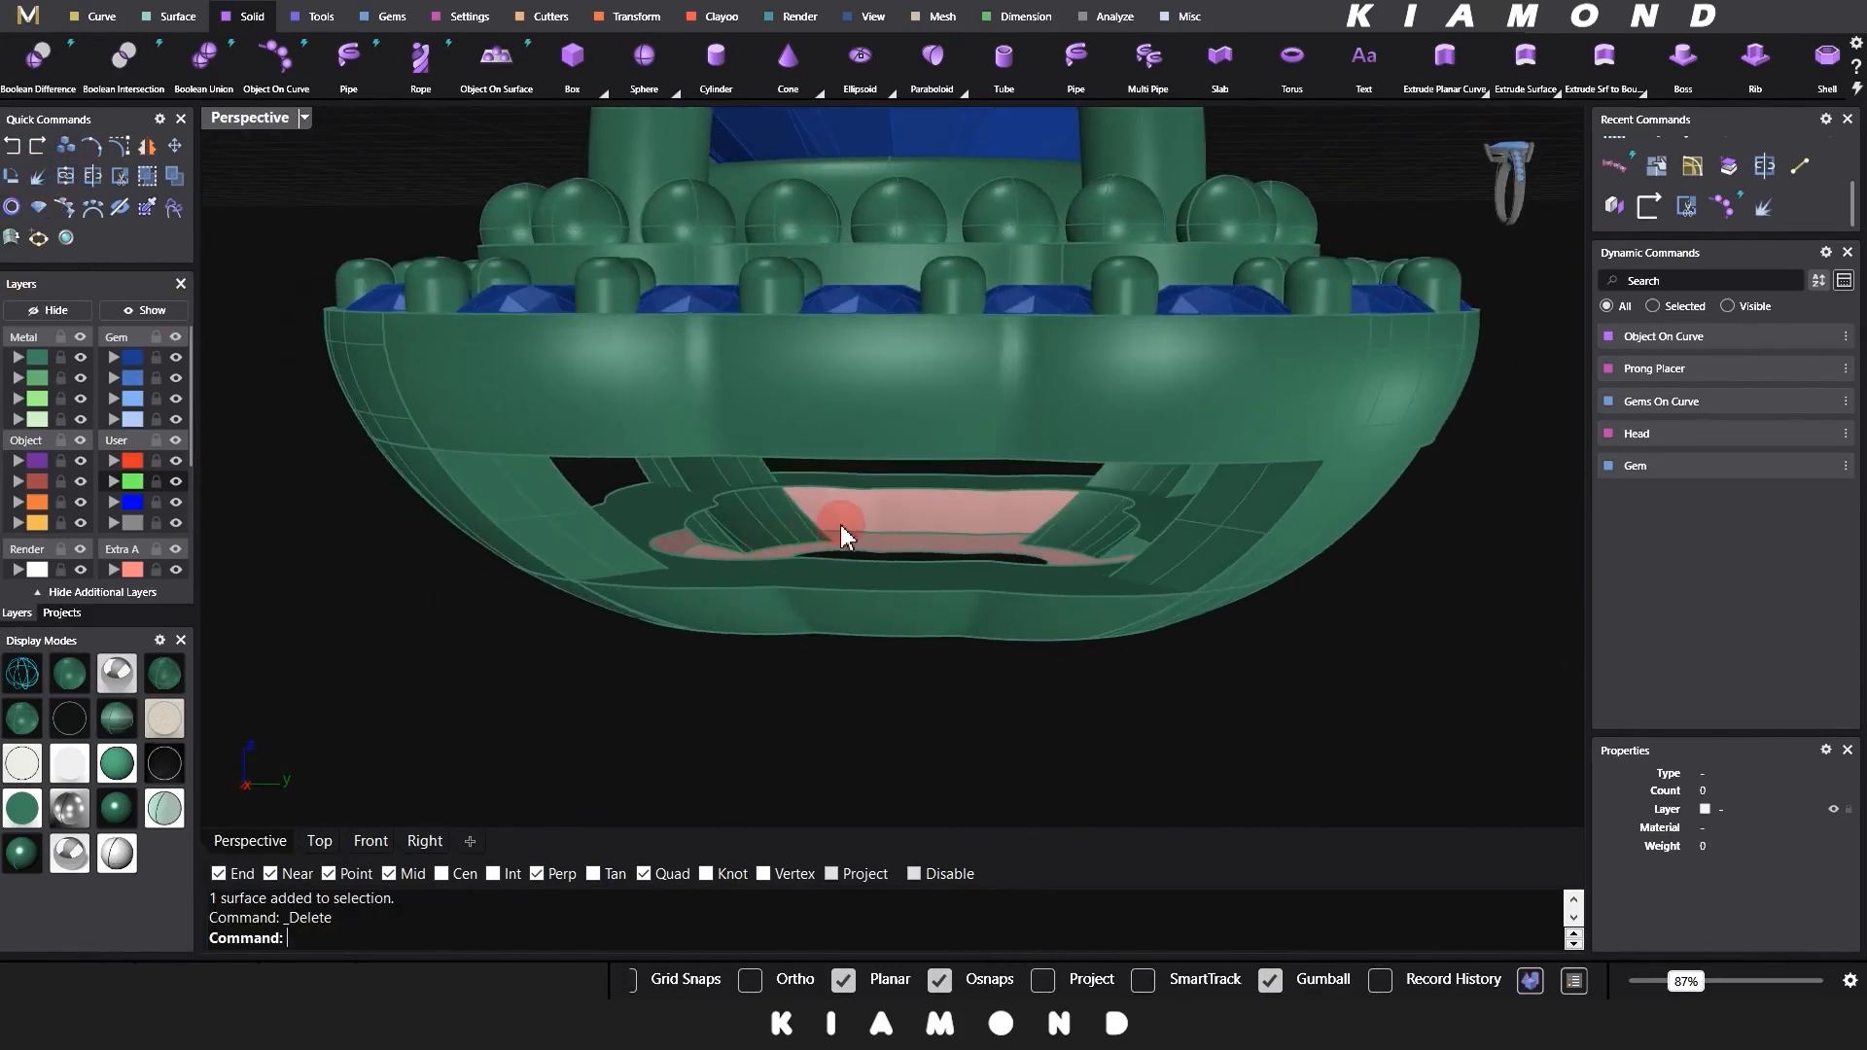
left_click(893, 557)
key("Delete")
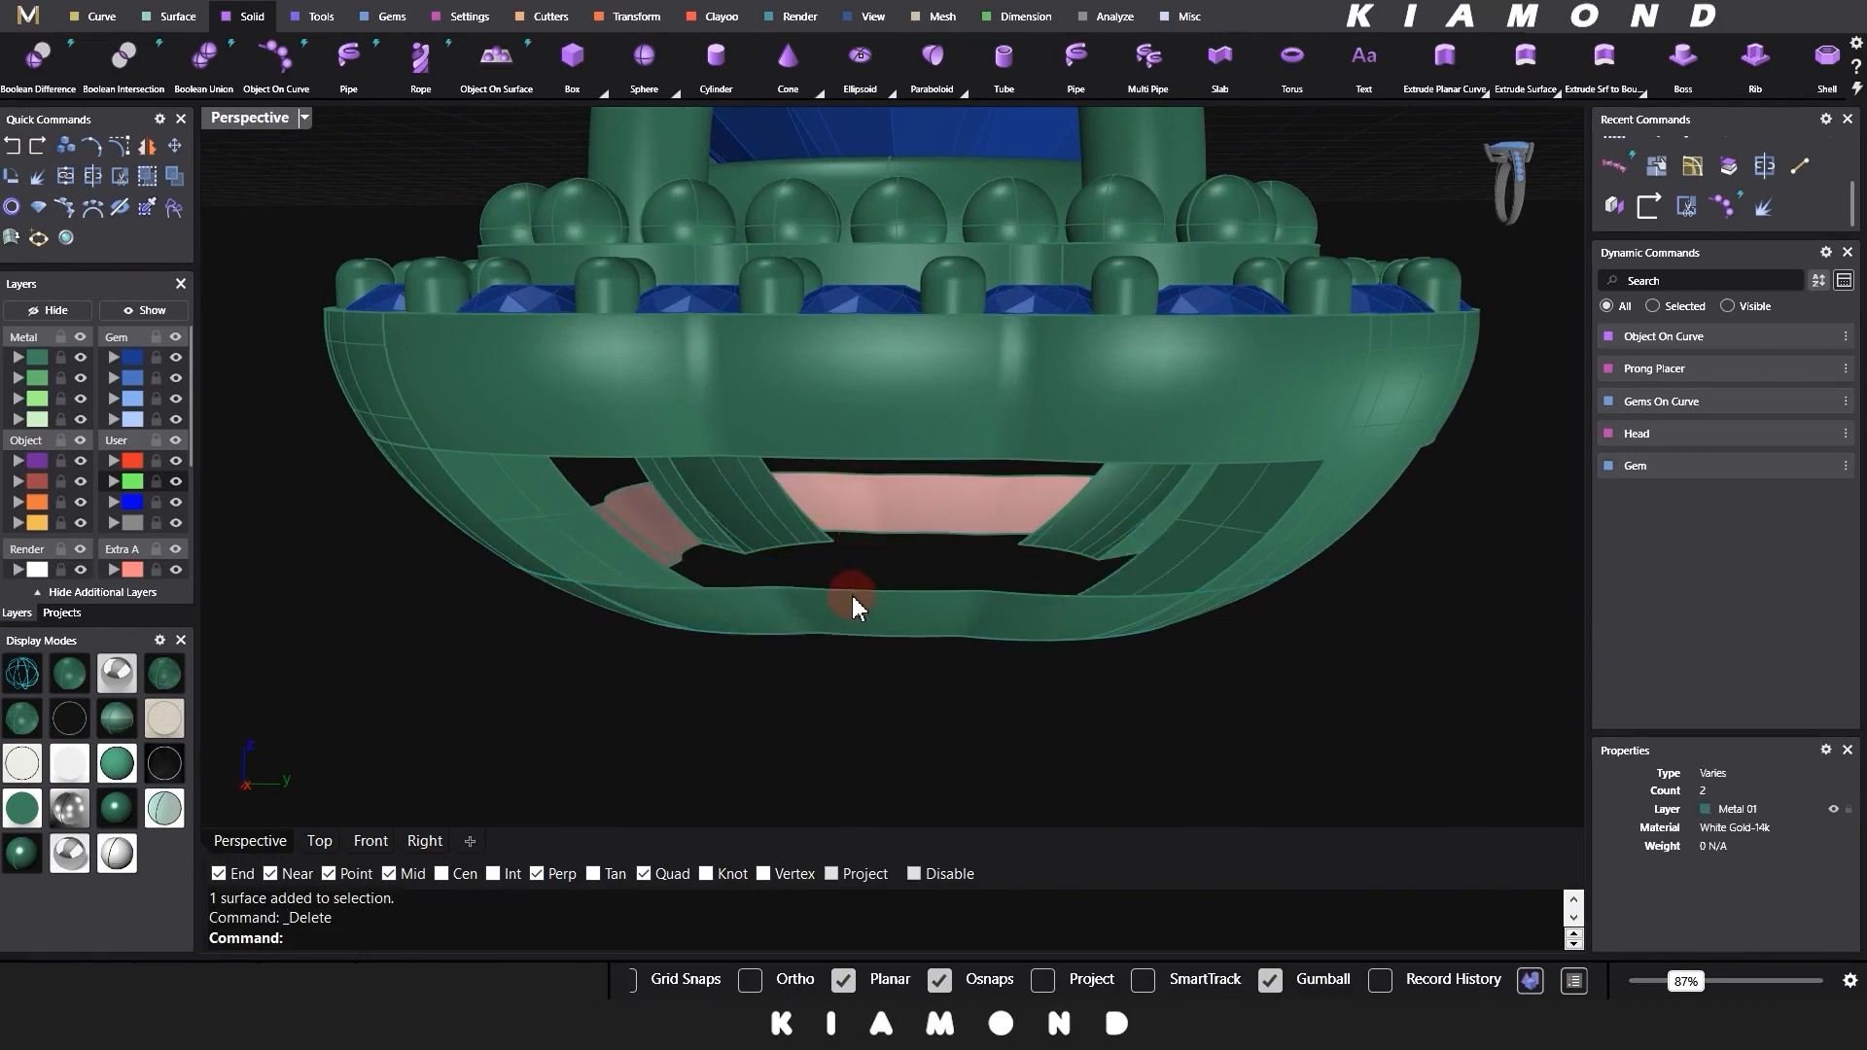
Step: Cap the base rail's remaining outer wall into a solid plate
right_click_drag(853, 605, 805, 584)
left_click(810, 583)
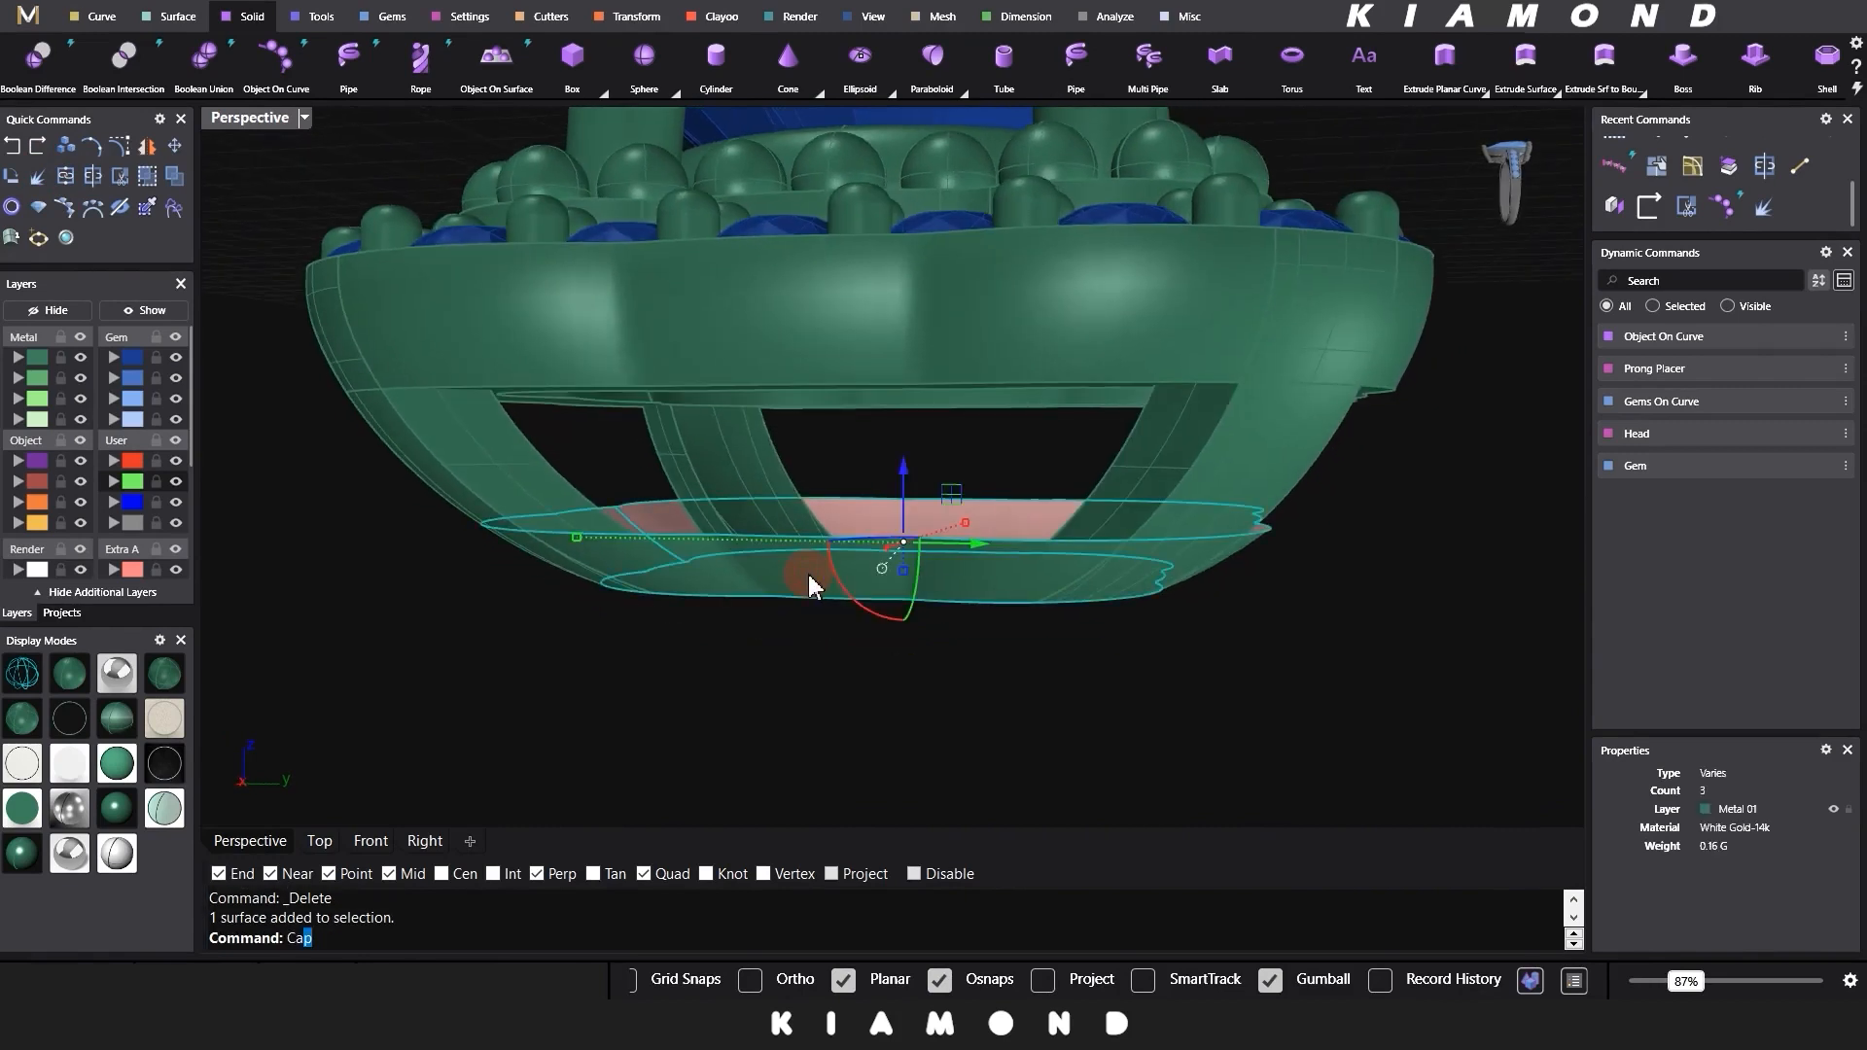
type("Cap")
key("Return")
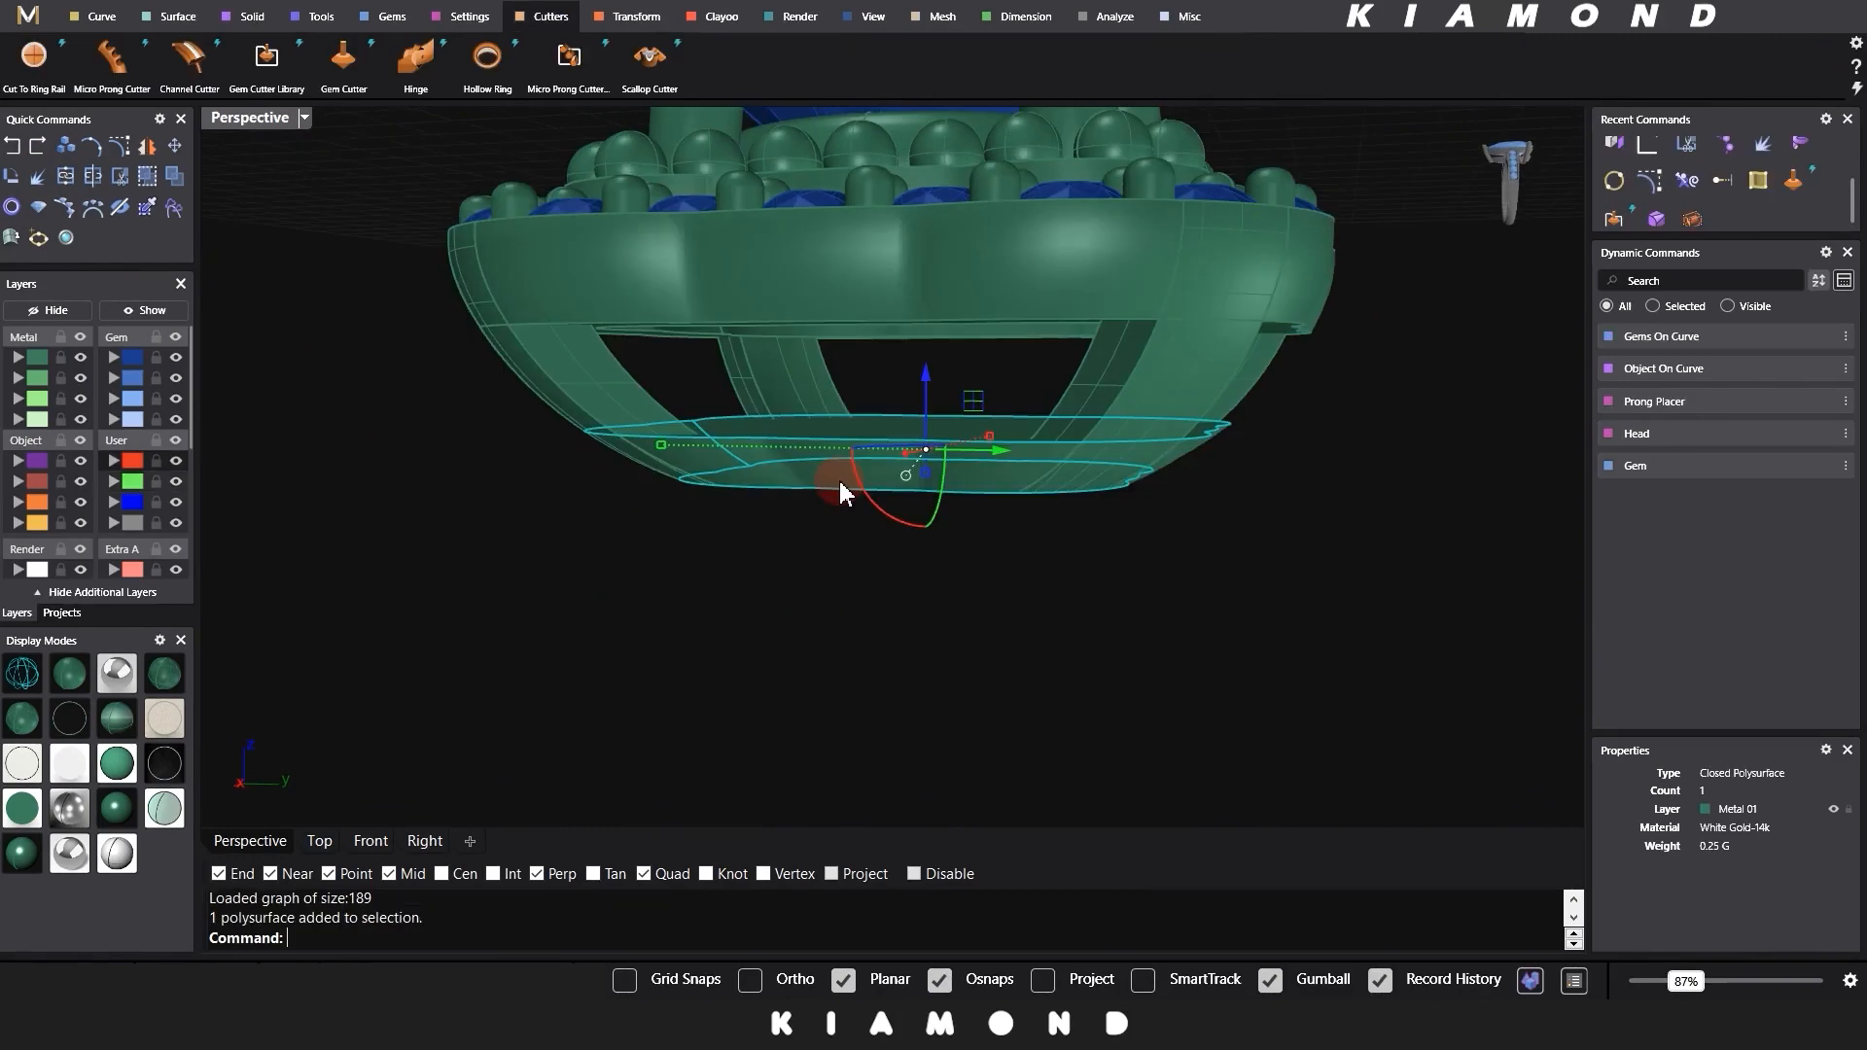
Step: Create a small sphere in the gap between a corner prong and the neighbouring rail bead
right_click_drag(824, 506, 884, 446)
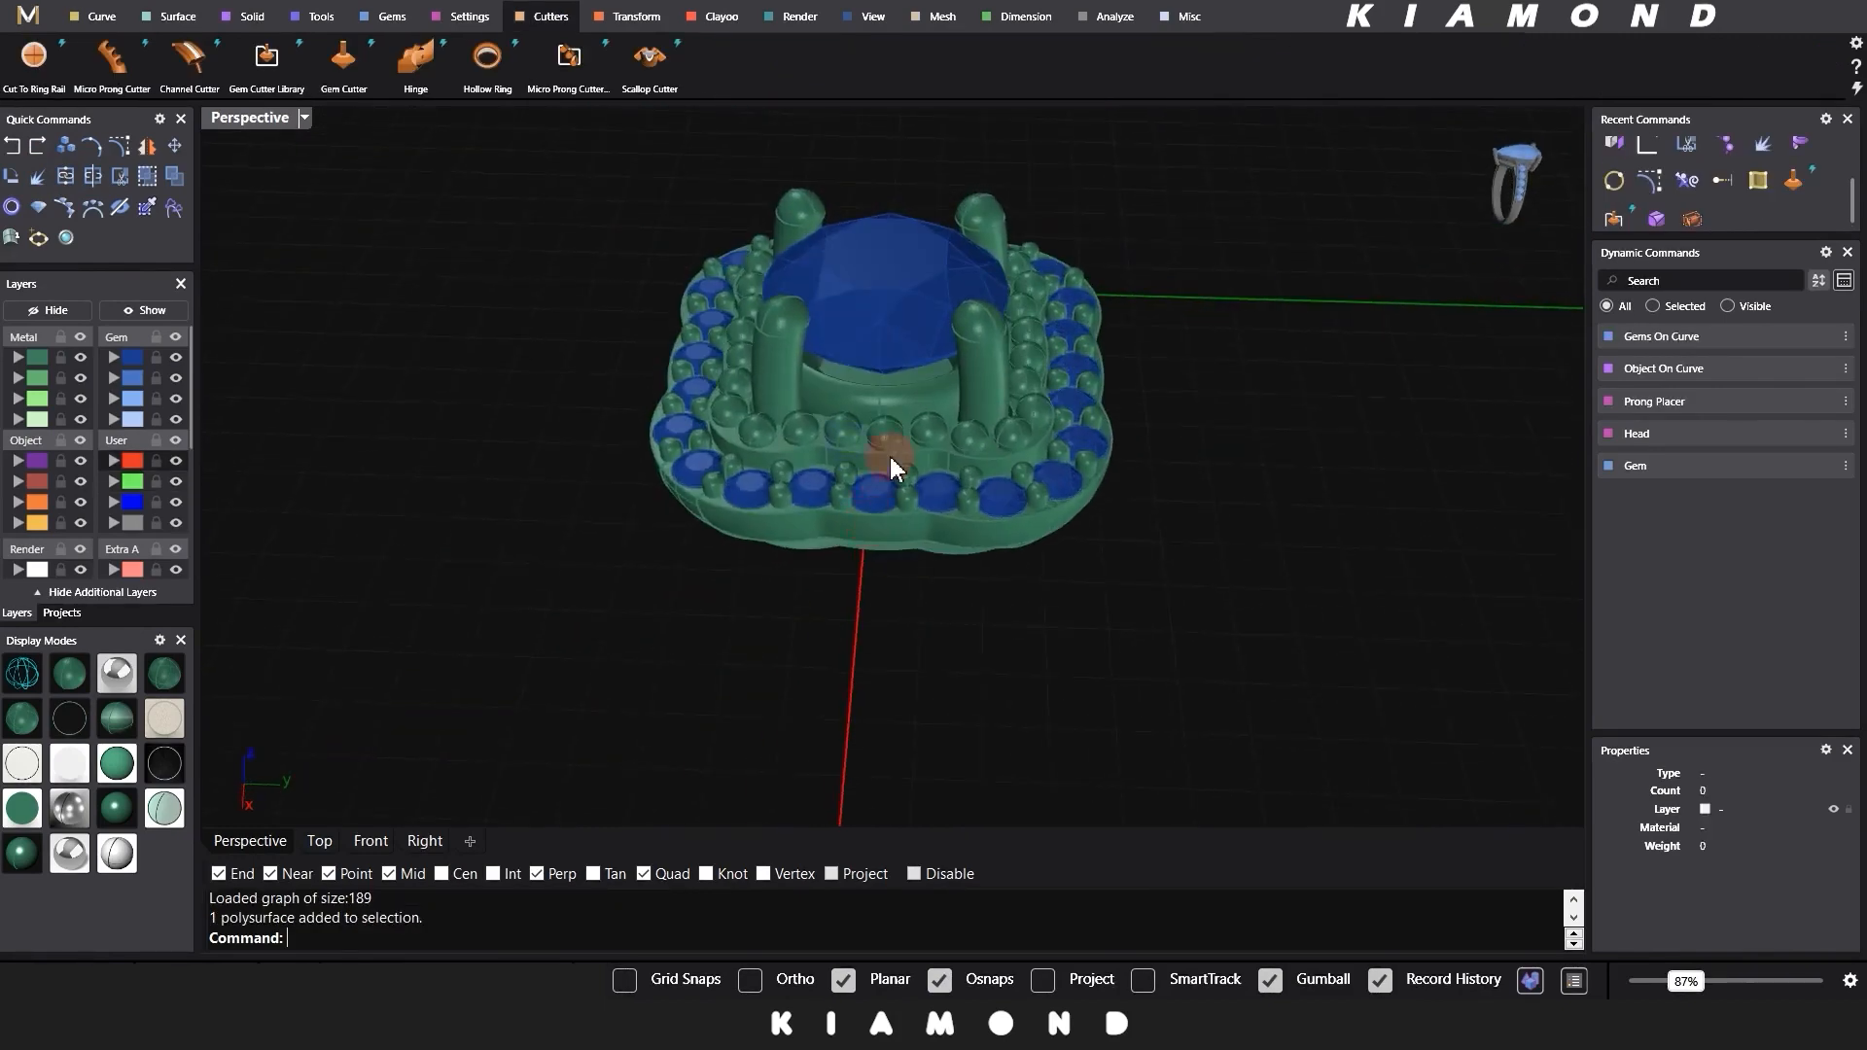
scroll(934, 429, "up", 6)
right_click_drag(1138, 483, 880, 525)
scroll(920, 494, "up", 5)
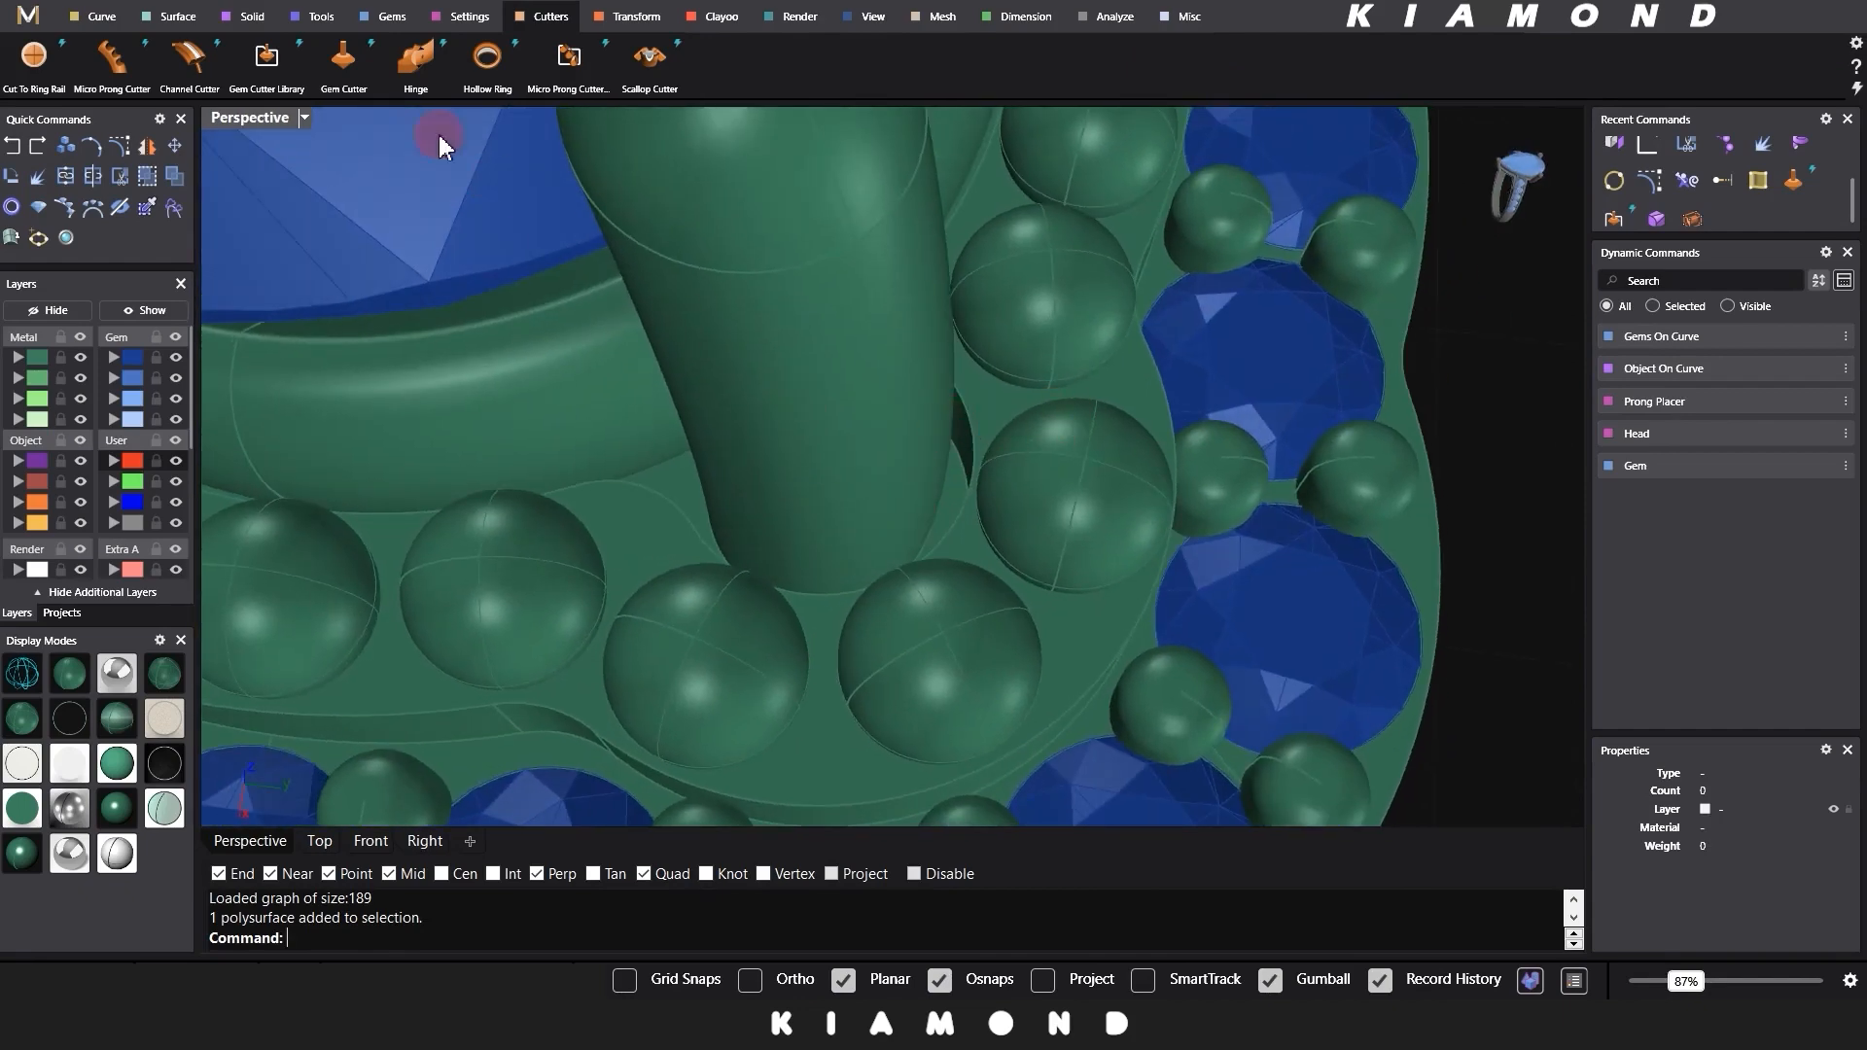
left_click(264, 23)
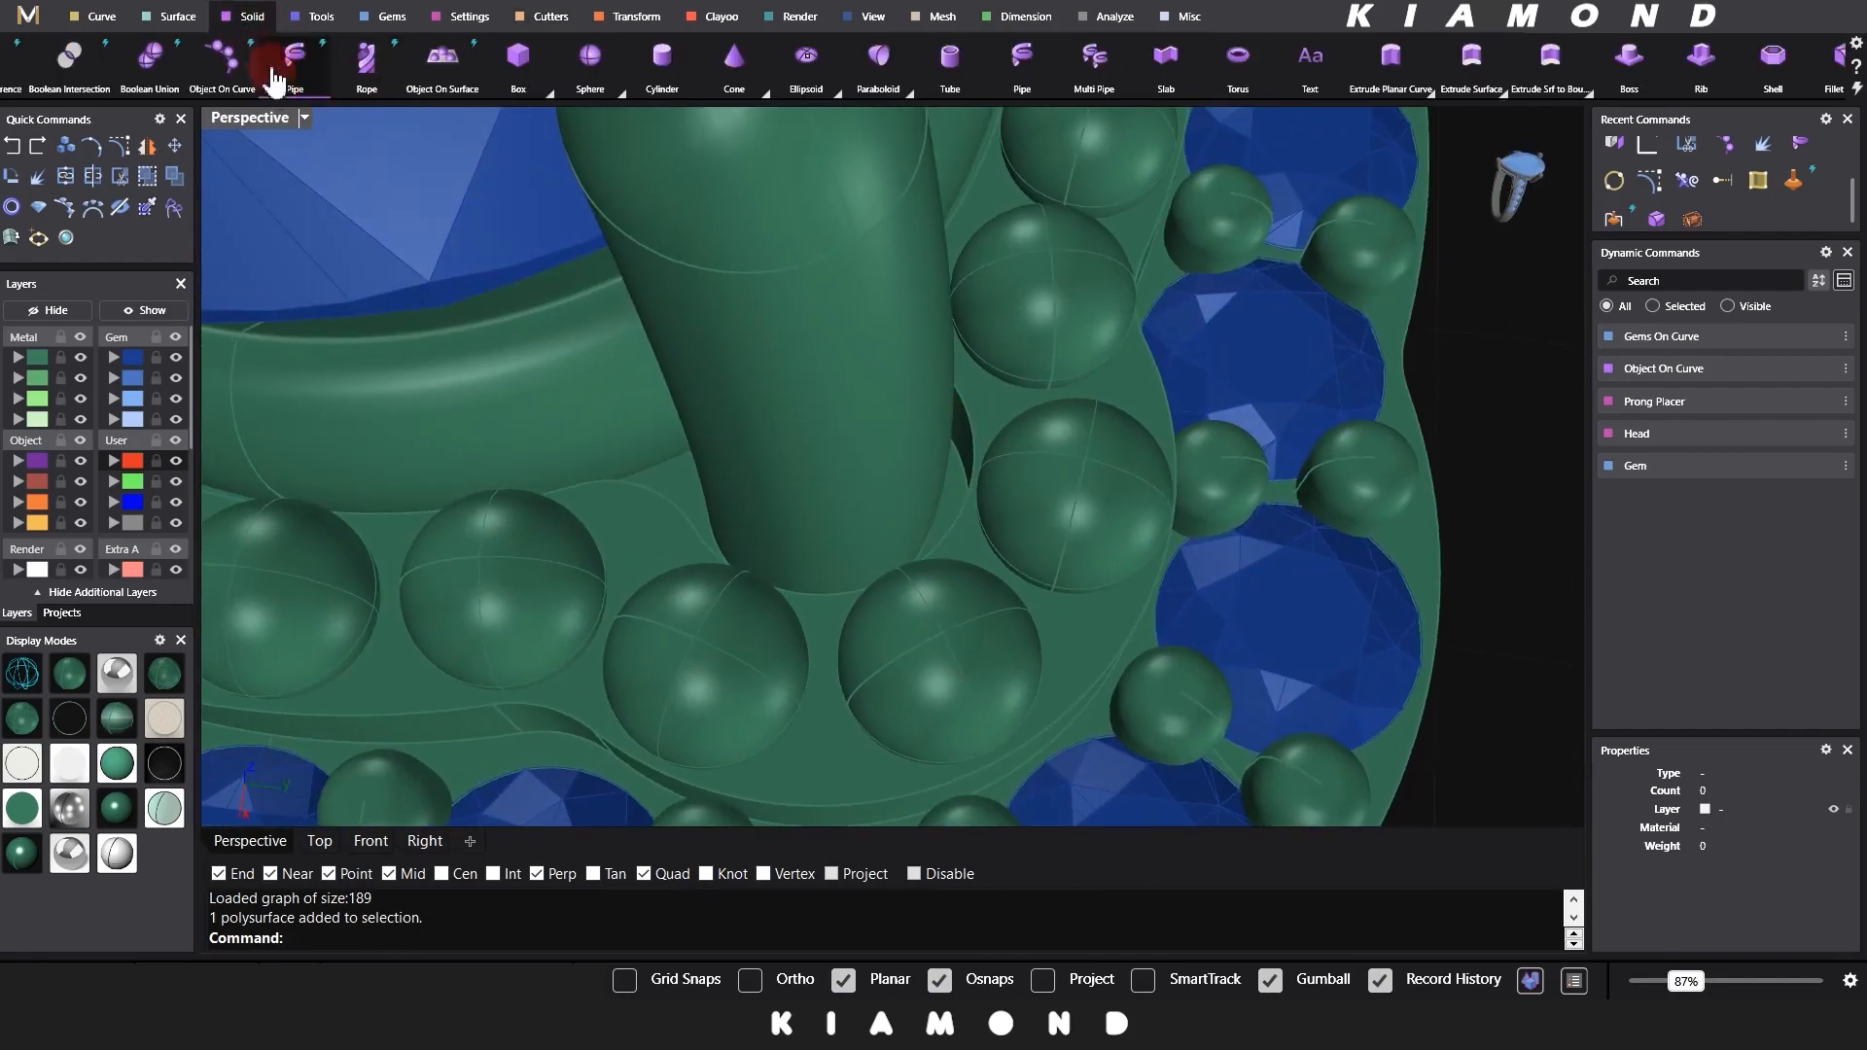
left_click(588, 61)
right_click_drag(852, 271, 944, 445)
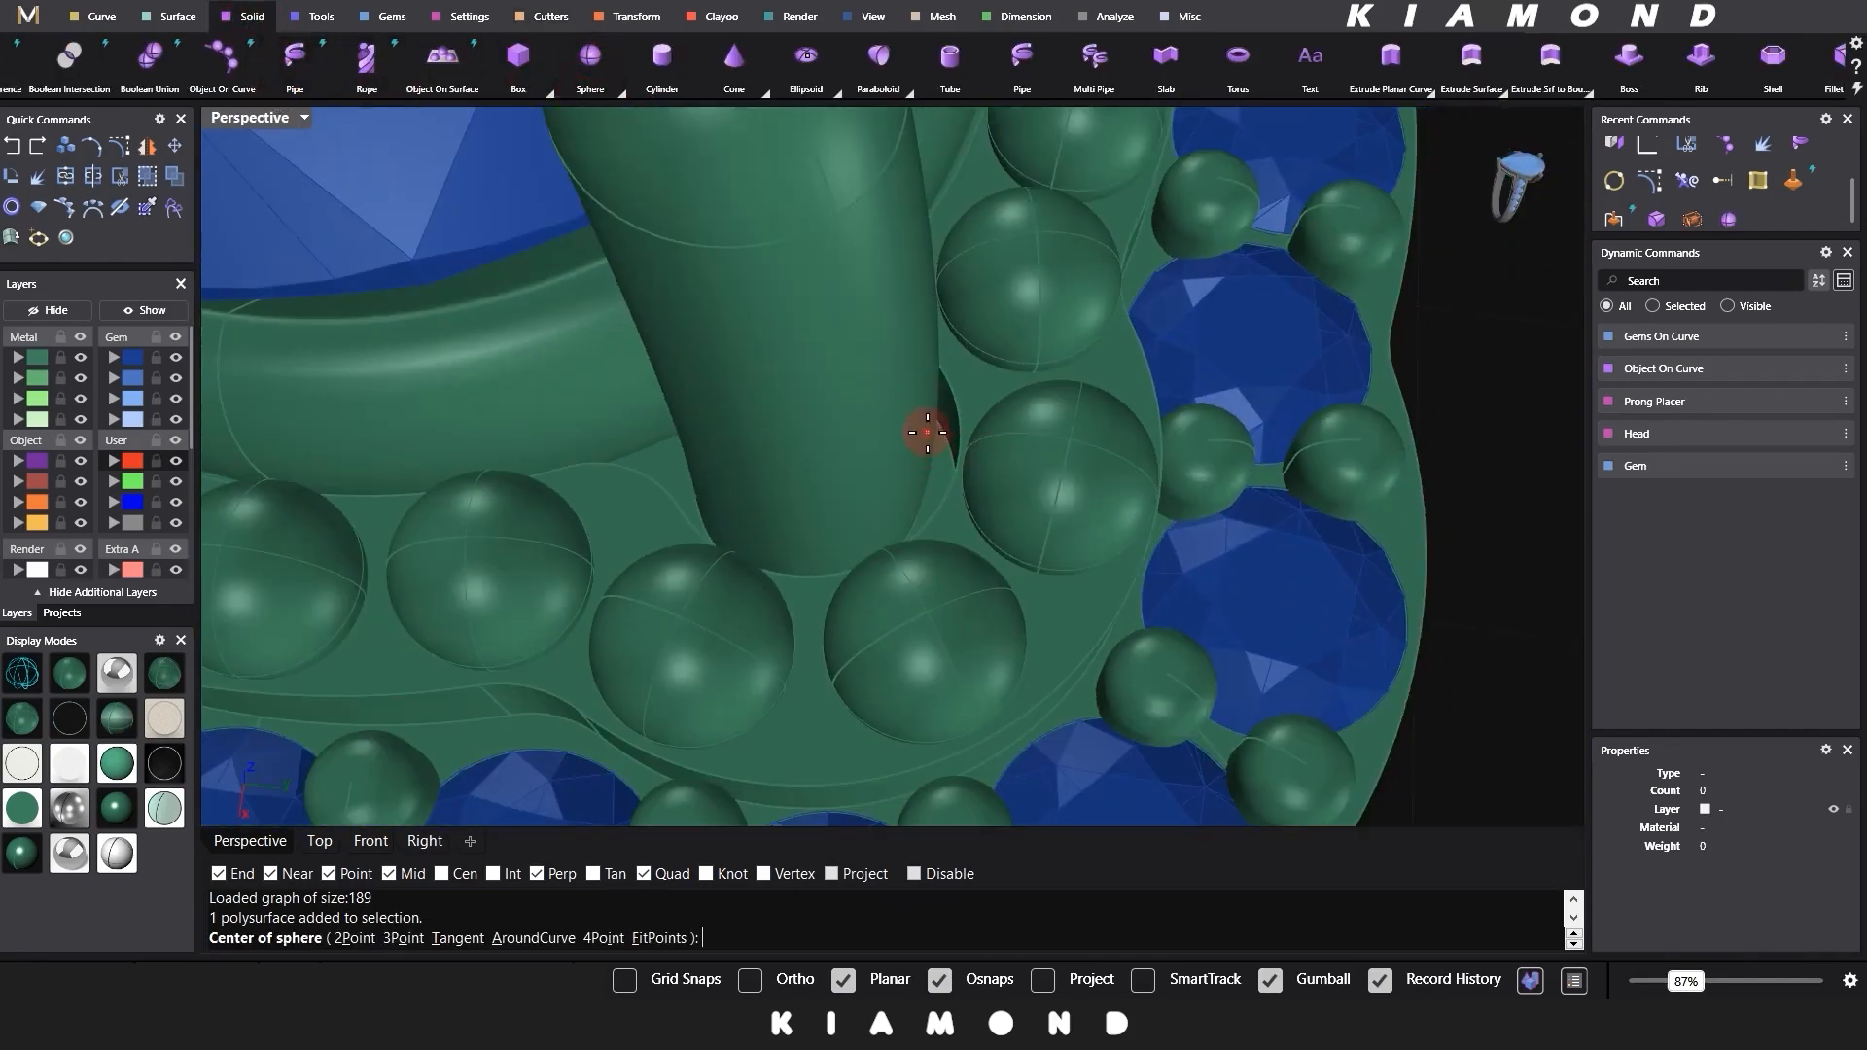
scroll(938, 439, "up", 5)
left_click(950, 405)
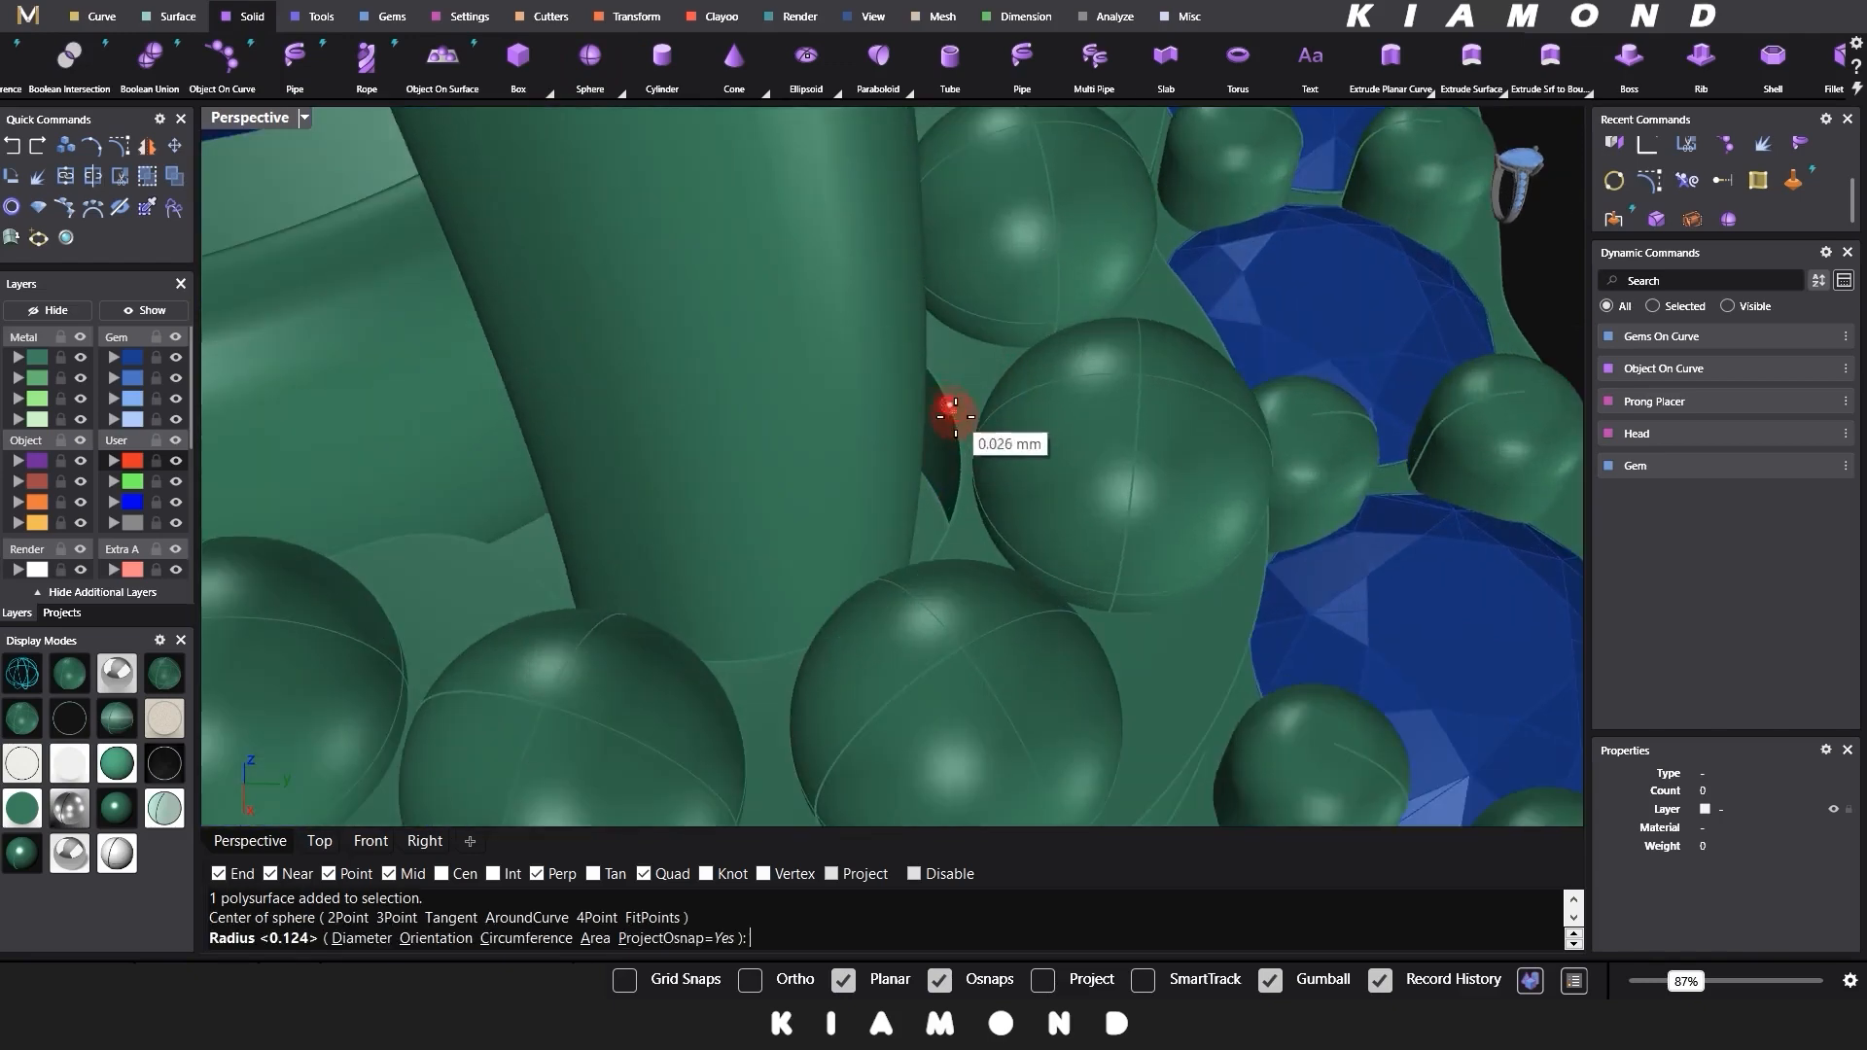
left_click(961, 483)
Step: Move and scale the small sphere so it fills the gap beside the corner prong
left_click(949, 381)
right_click_drag(952, 382, 953, 361)
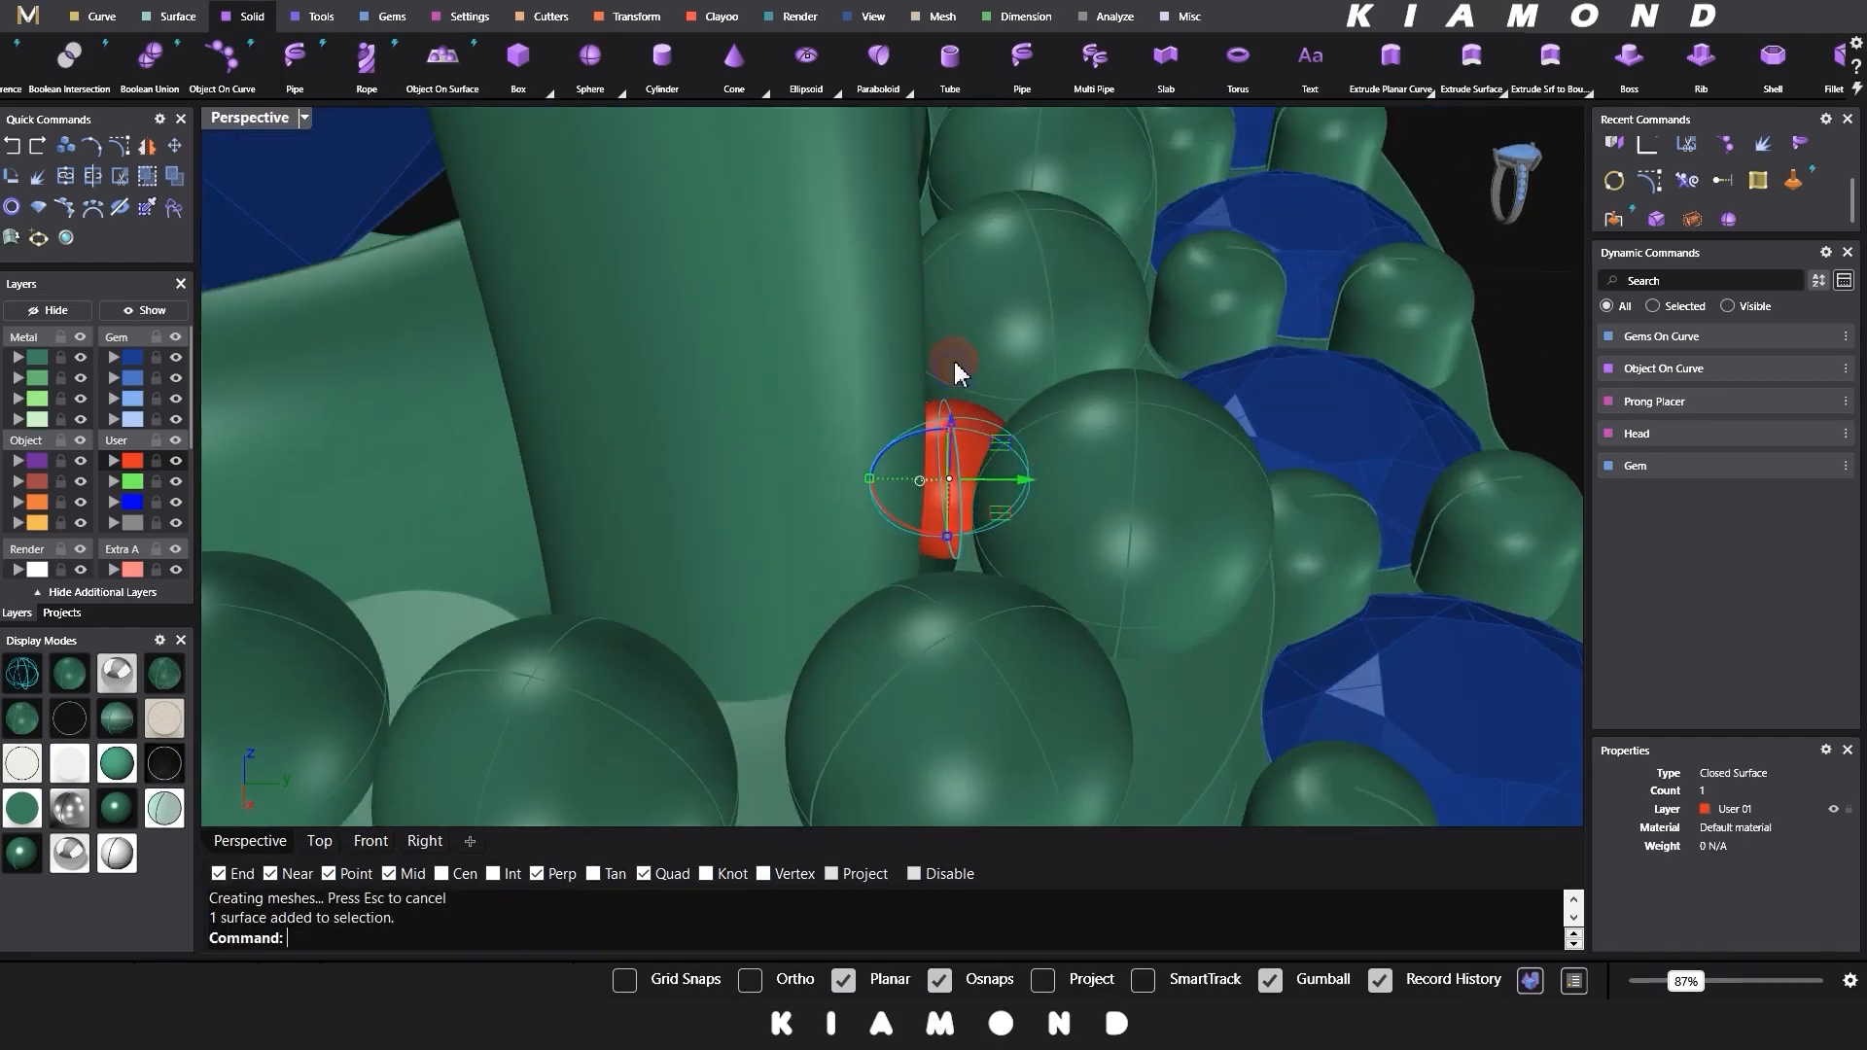
left_click_drag(955, 416, 958, 485)
right_click_drag(955, 503, 814, 448)
left_click_drag(813, 445, 788, 445)
left_click_drag(907, 431, 915, 473)
mouse_move(914, 474)
right_mouse_down()
mouse_move(888, 271)
mouse_move(971, 325)
mouse_move(1142, 250)
mouse_move(1073, 400)
mouse_move(1178, 506)
mouse_move(905, 548)
mouse_move(1000, 592)
mouse_move(895, 501)
mouse_move(966, 486)
mouse_move(928, 494)
right_mouse_up()
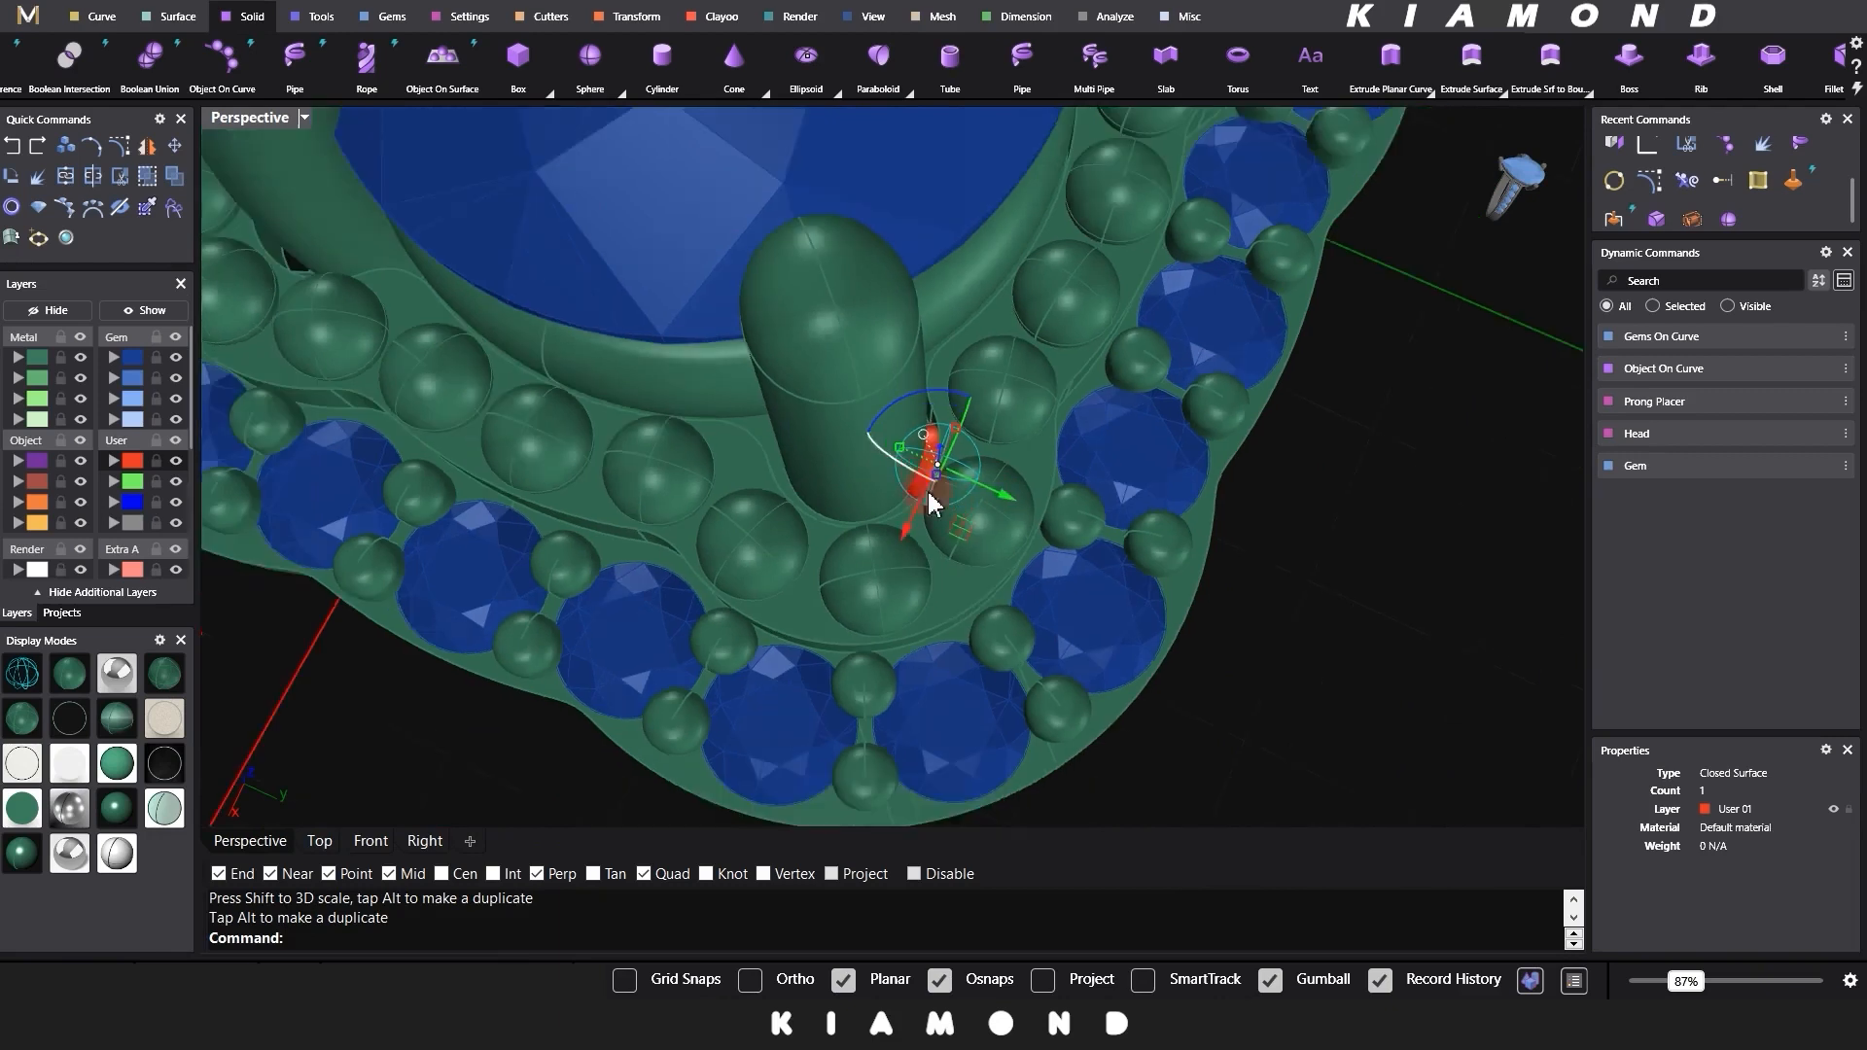
Step: Mirror a copy of the filler sphere to the other side of the corner prong
right_click_drag(1054, 632, 1002, 544, "shift")
type("a")
key("Return")
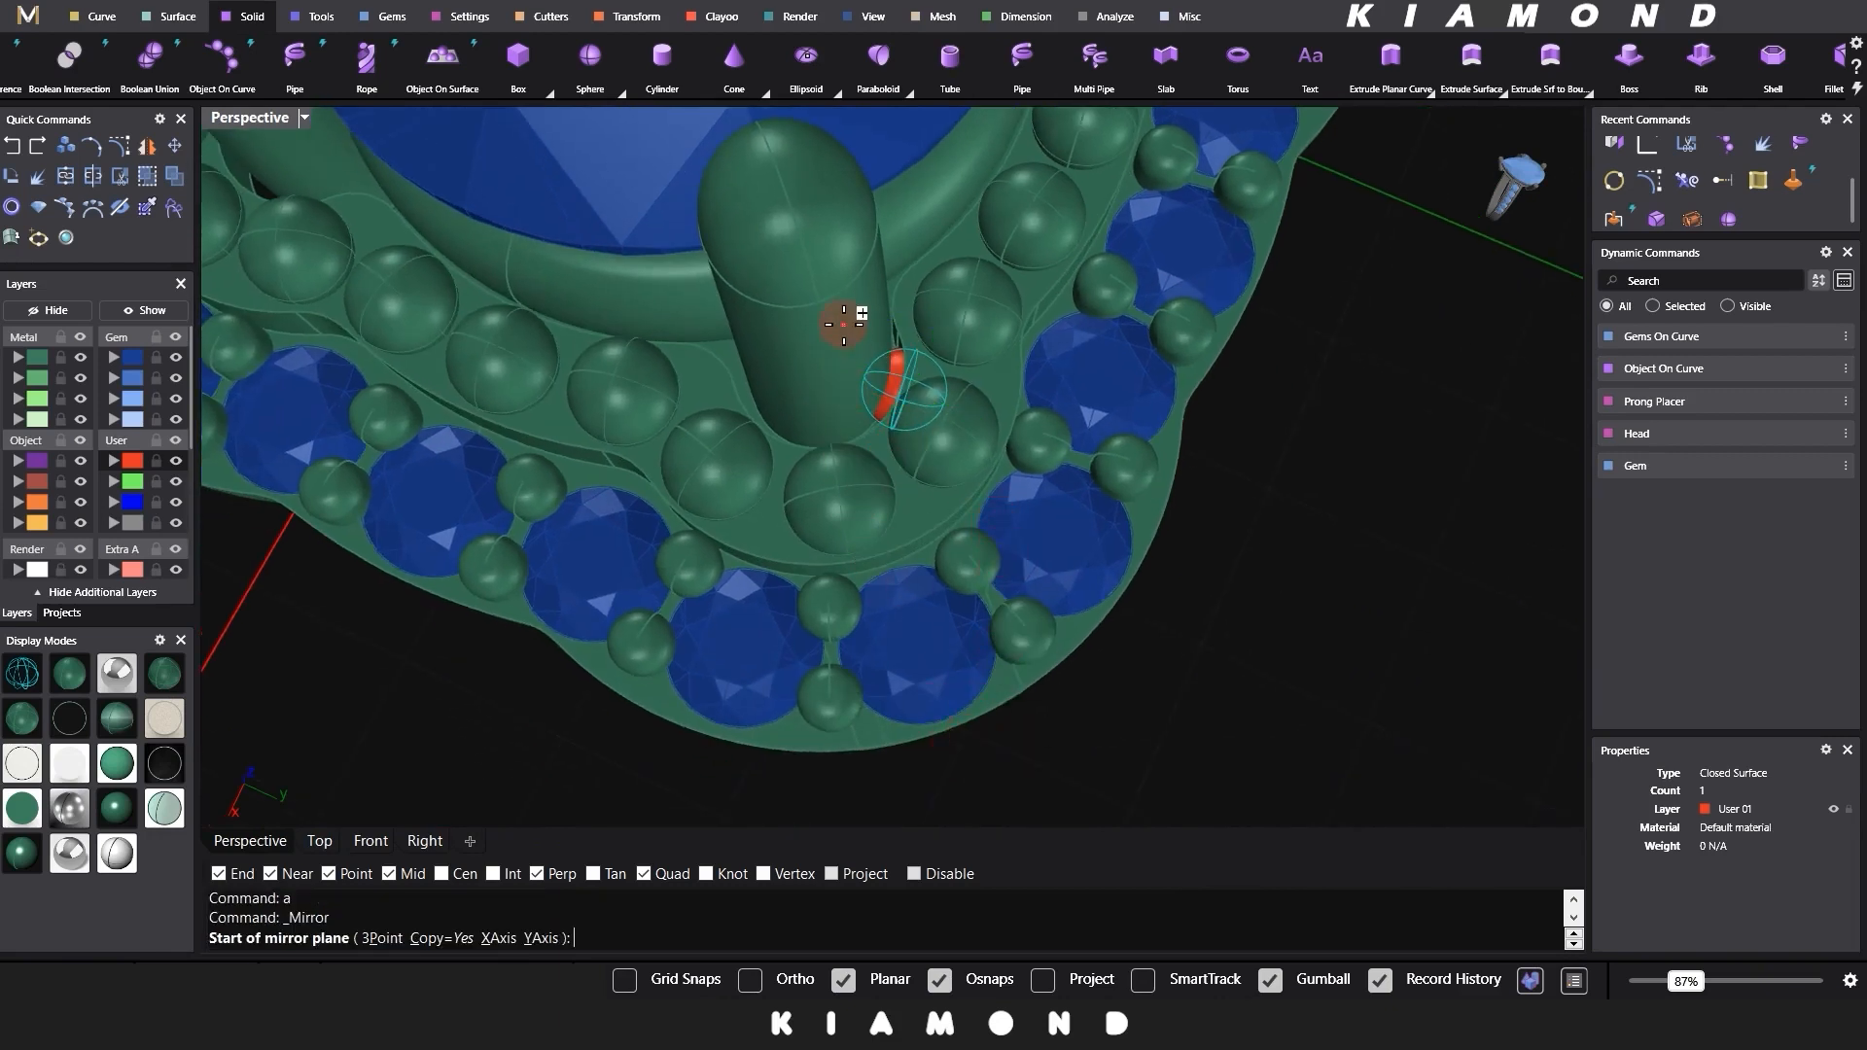
left_click(826, 293)
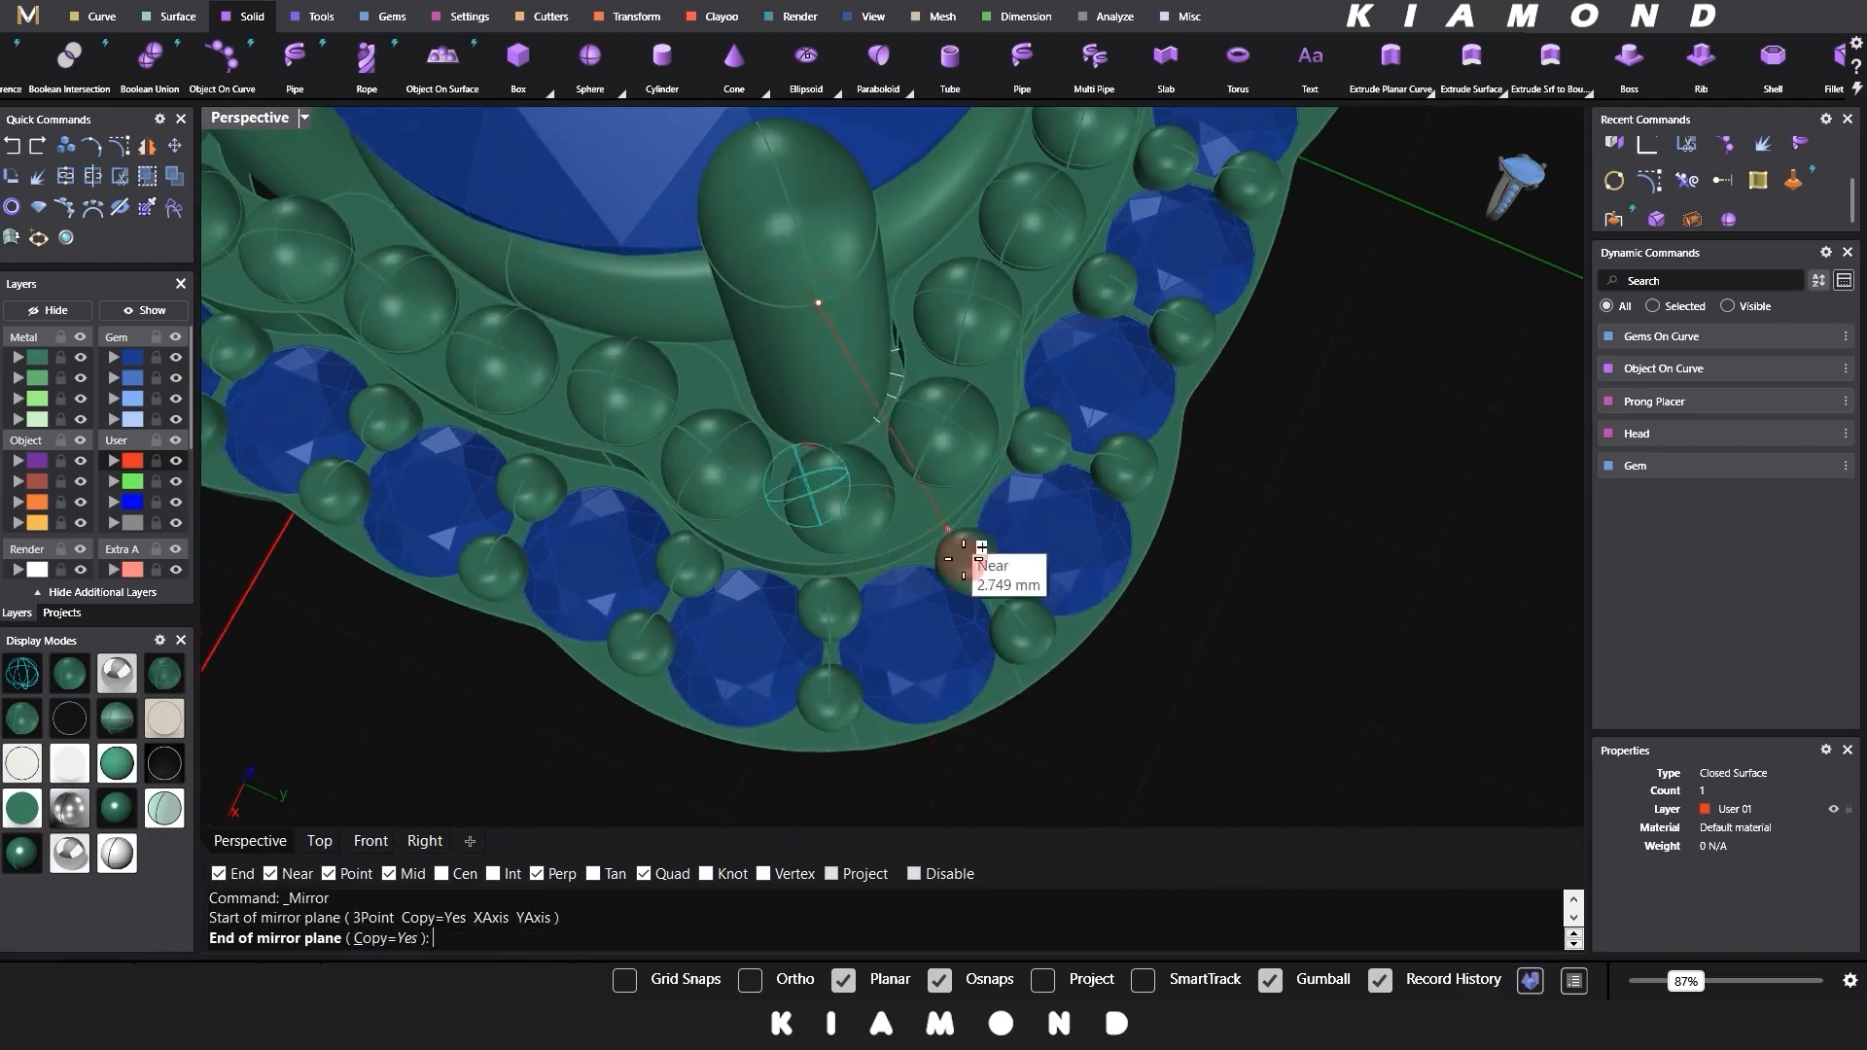
left_click(1023, 756)
Step: Group the two filler spheres and assign them to the Metal 01 layer
scroll(812, 442, "up", 5)
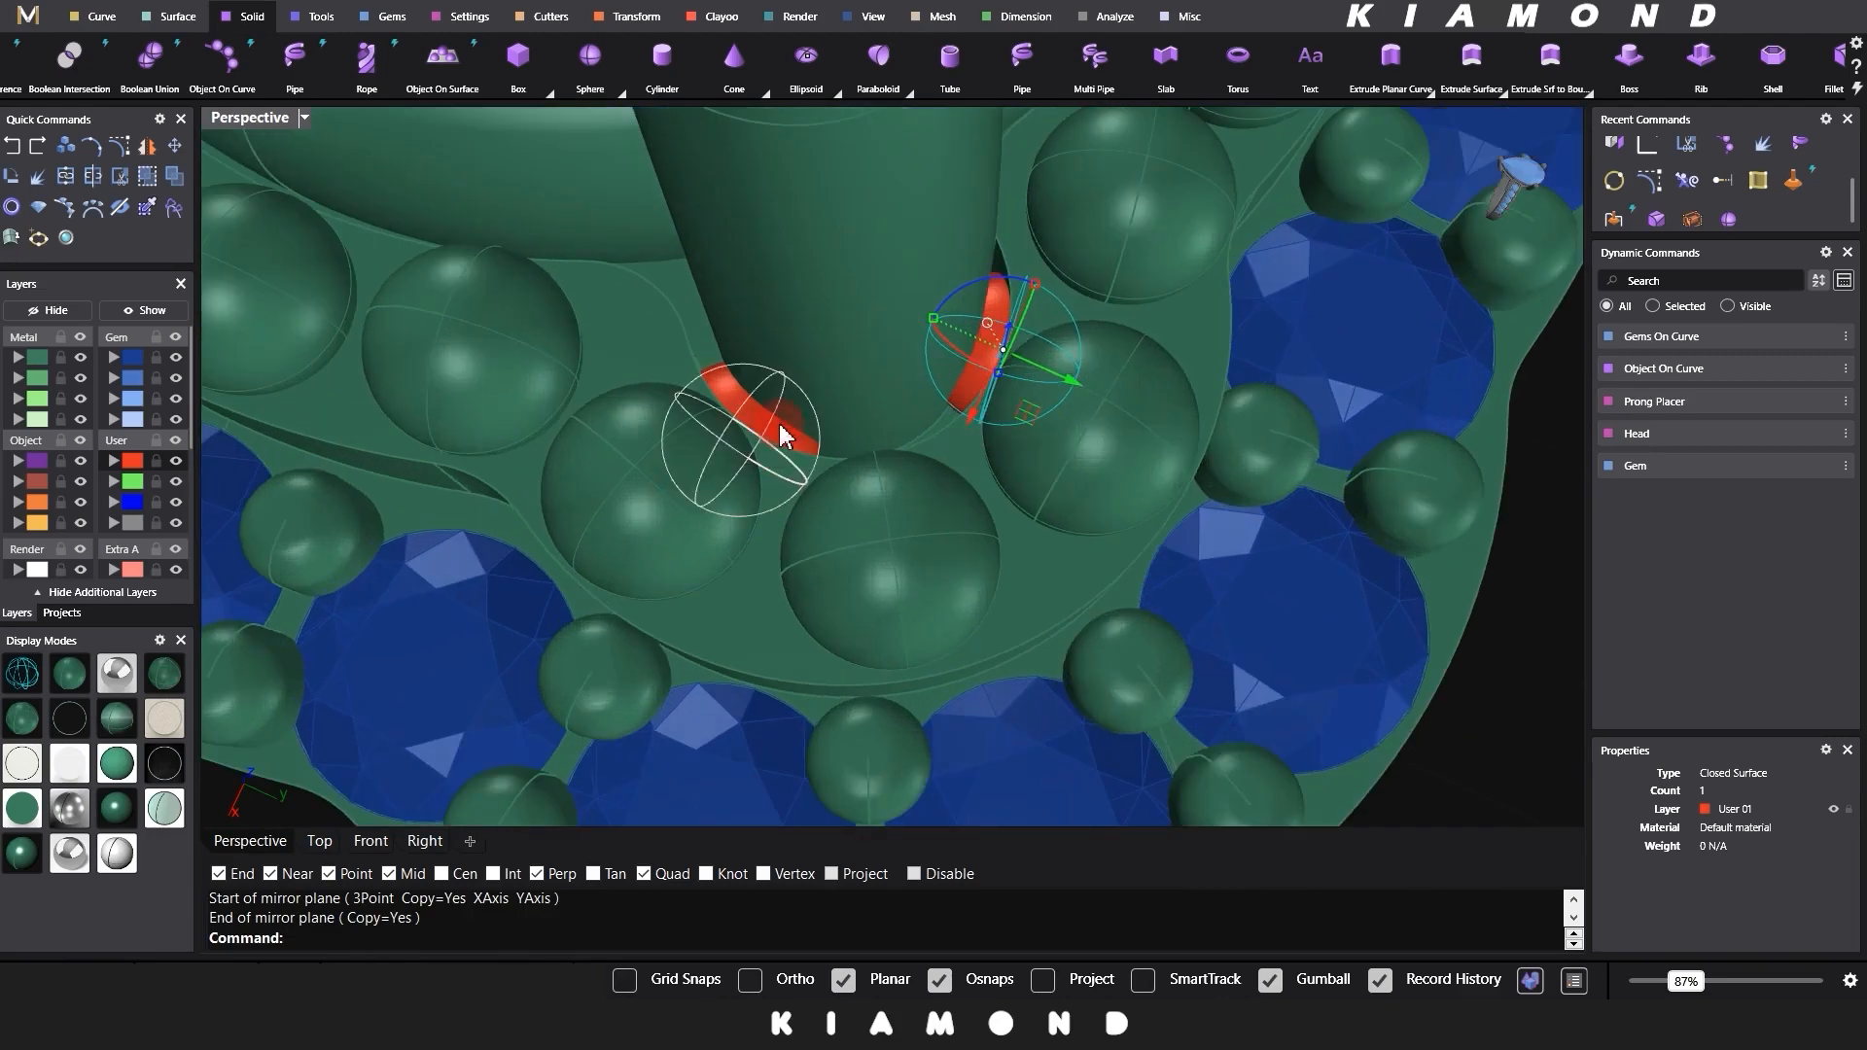
left_click(899, 423, "shift")
key("ctrl+g")
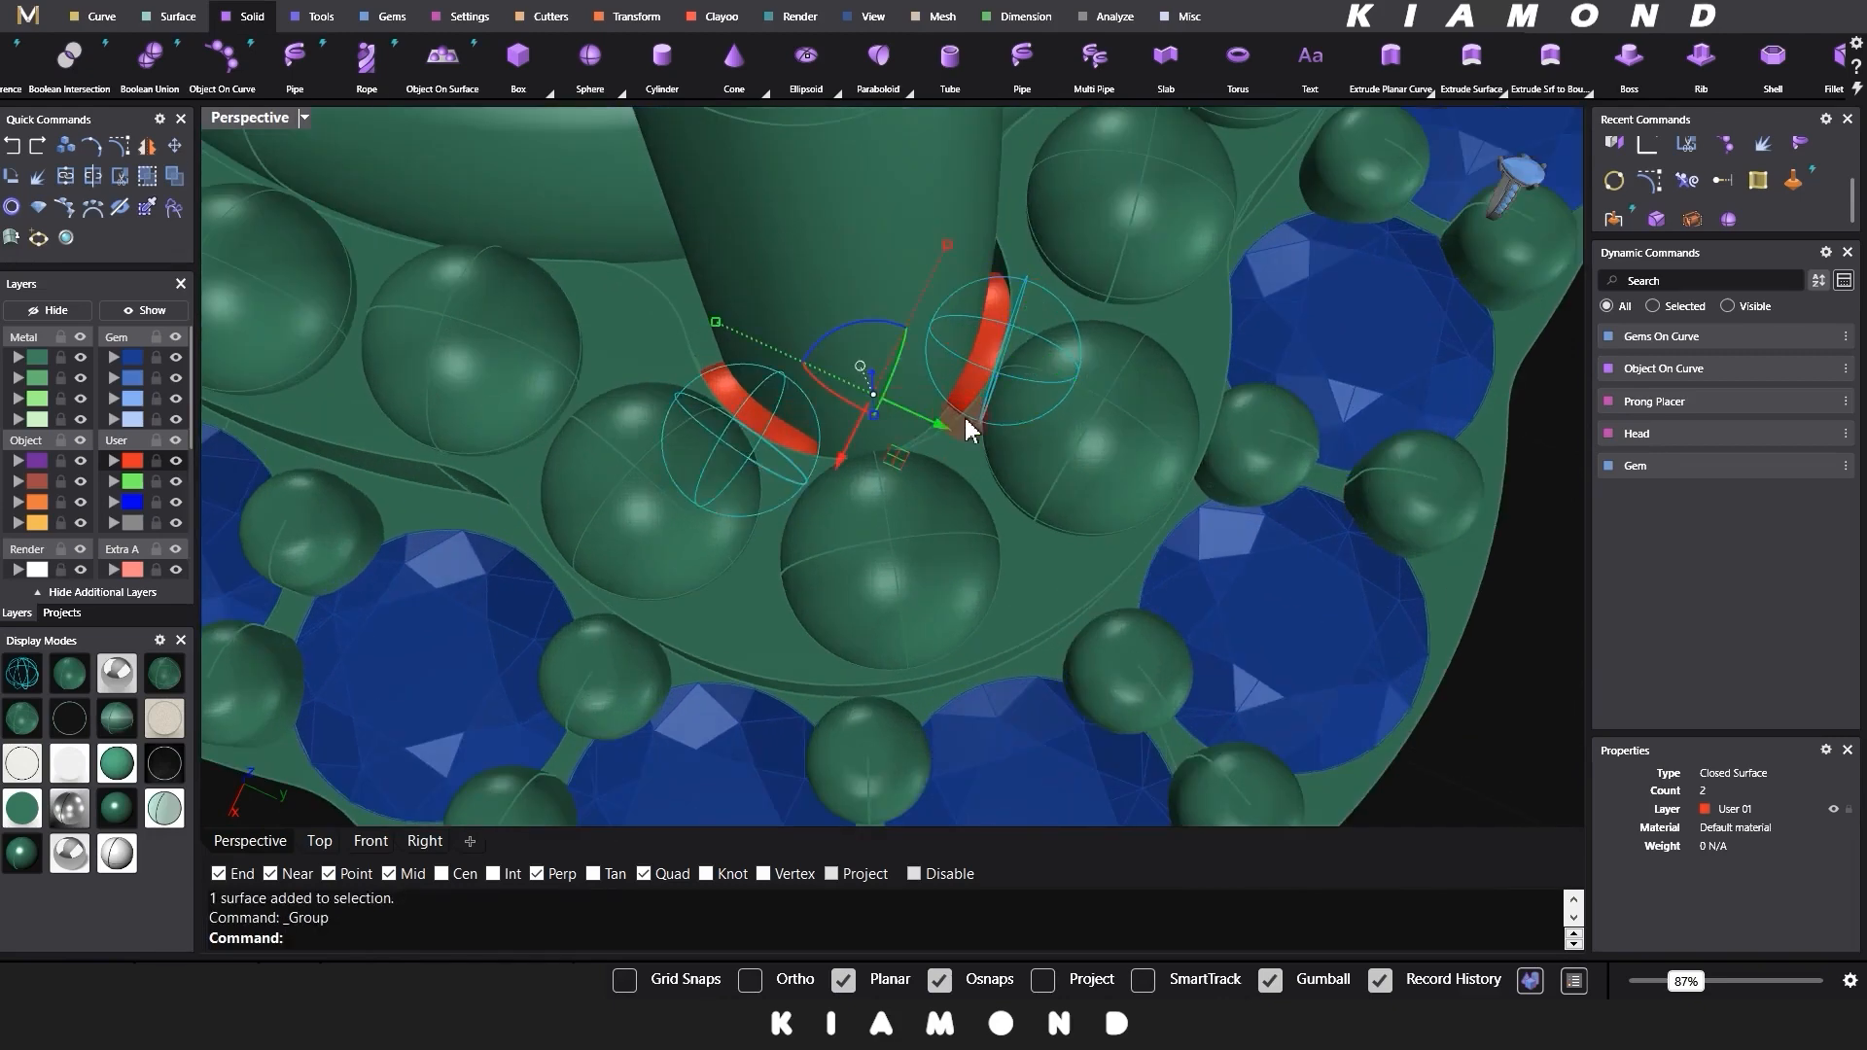
left_click(29, 358)
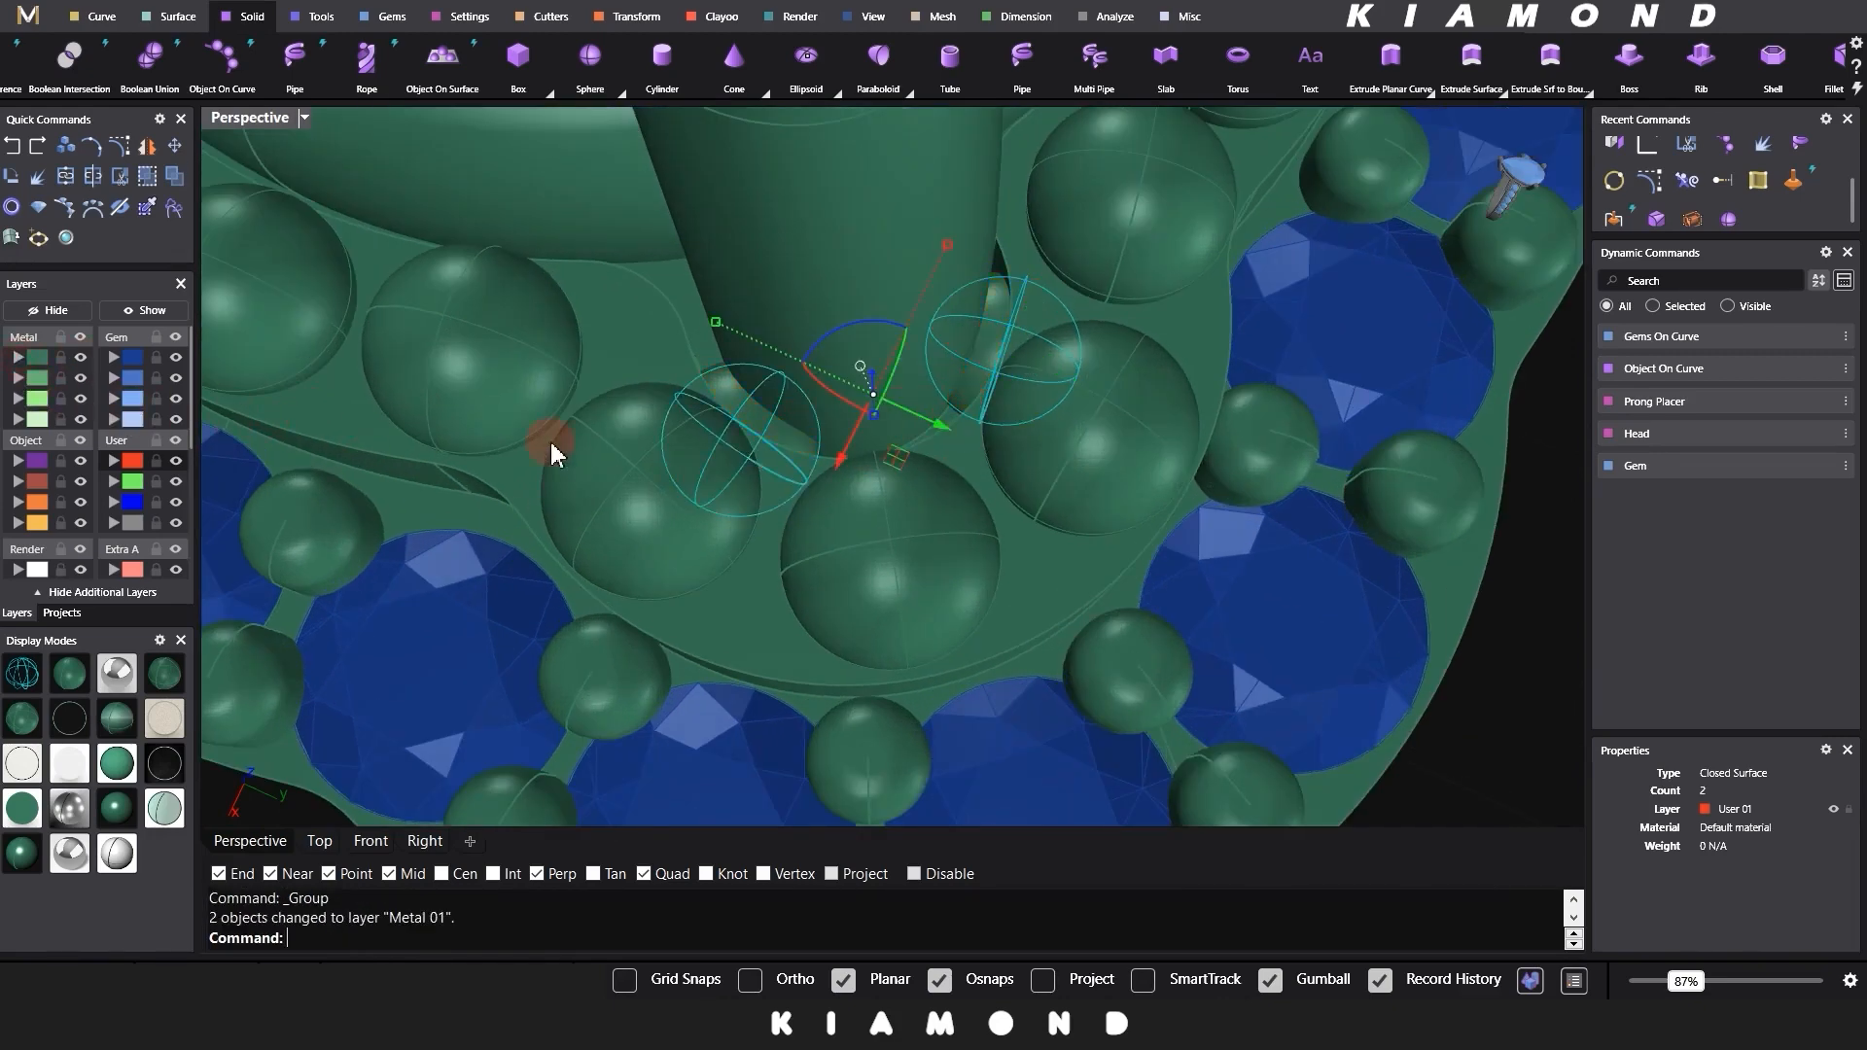
Step: Polar array the grouped filler spheres about the origin 0,0,0 with 4 items over 360 degrees
scroll(895, 476, "down", 2)
scroll(897, 474, "down", 3)
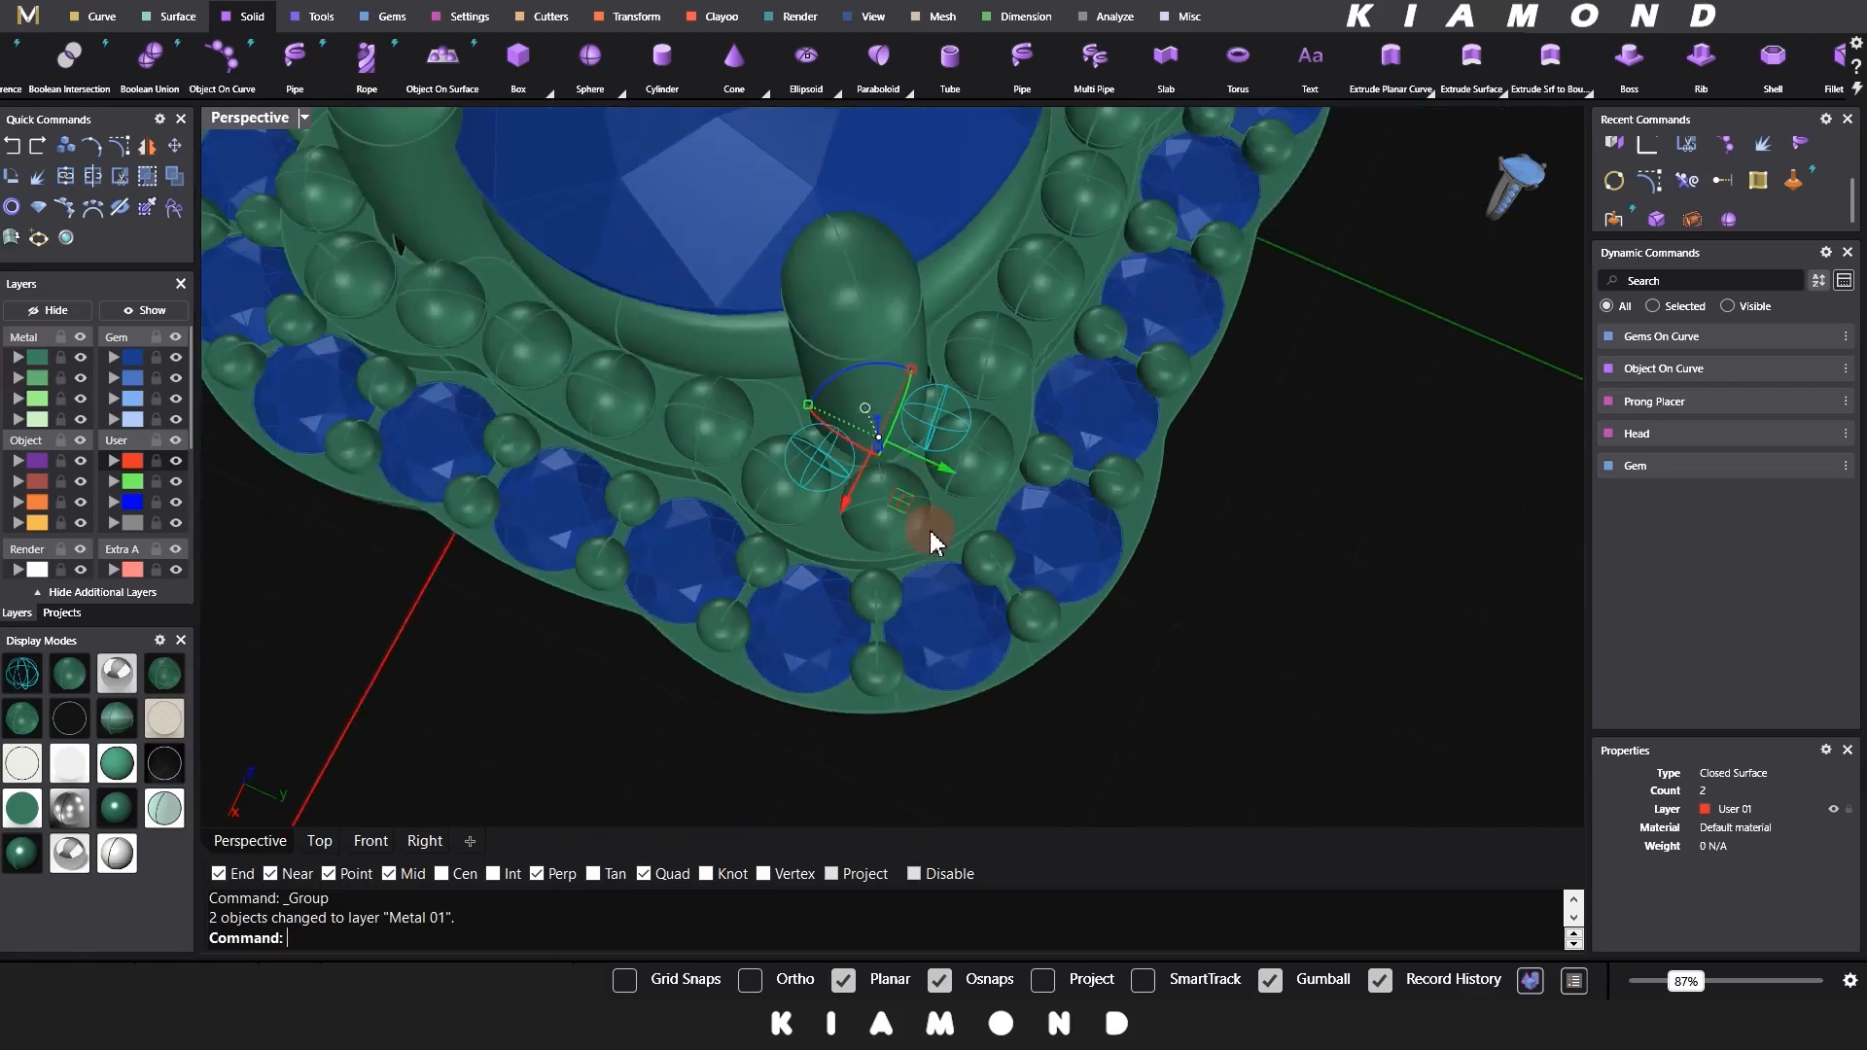
key("ctrl+shift+p")
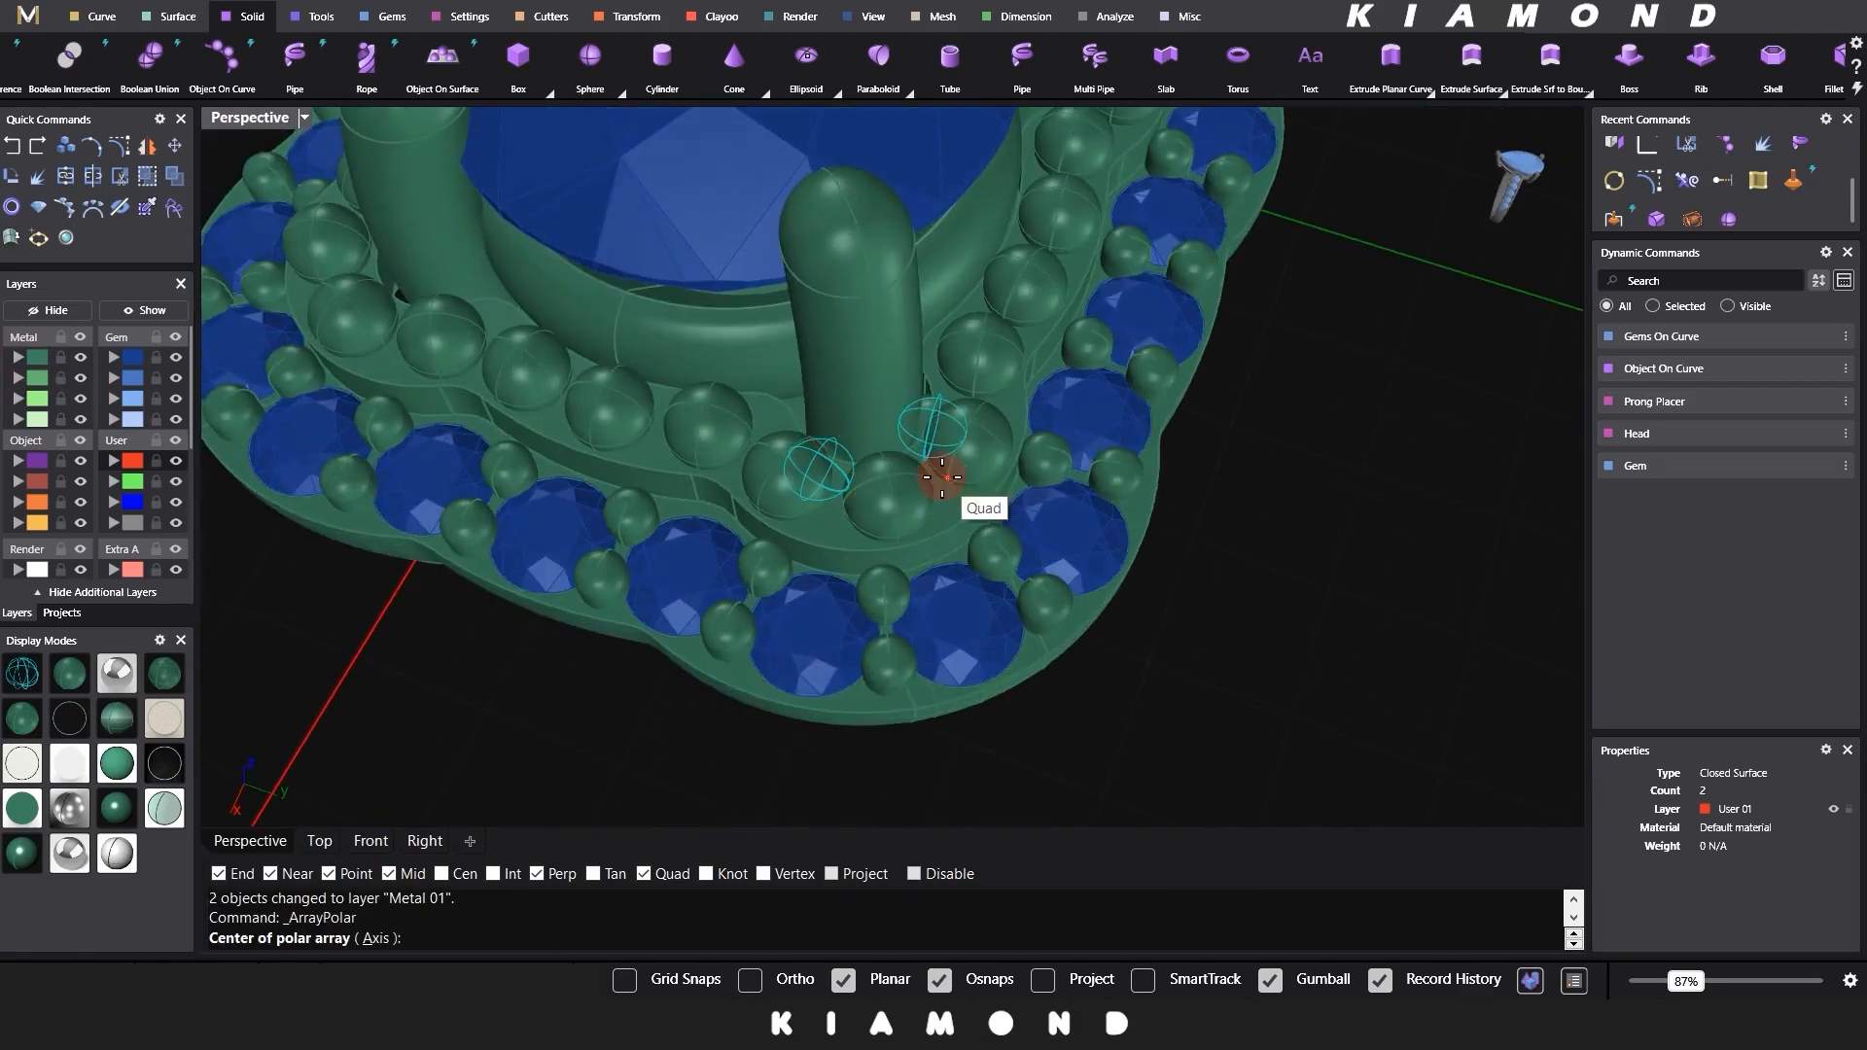
left_click(941, 477)
key("Return")
key("Return")
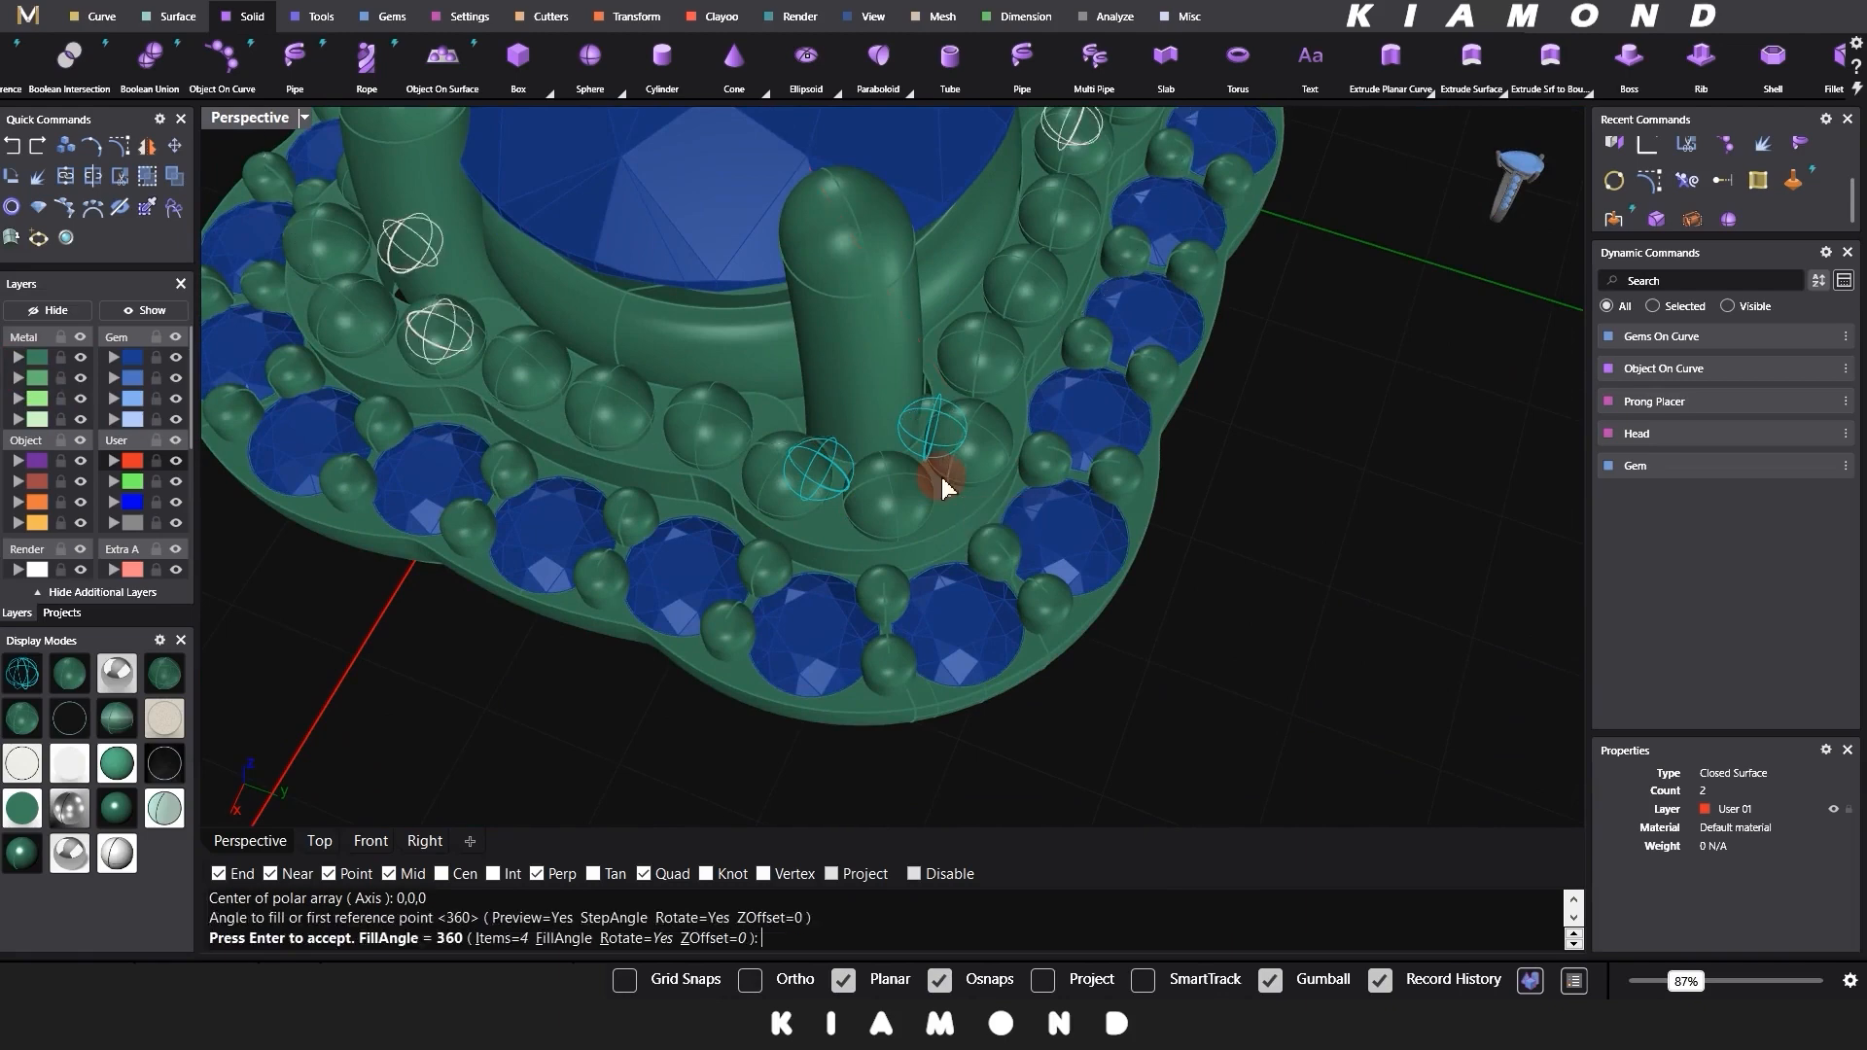
key("Return")
left_click(1291, 581)
scroll(891, 450, "up", 3)
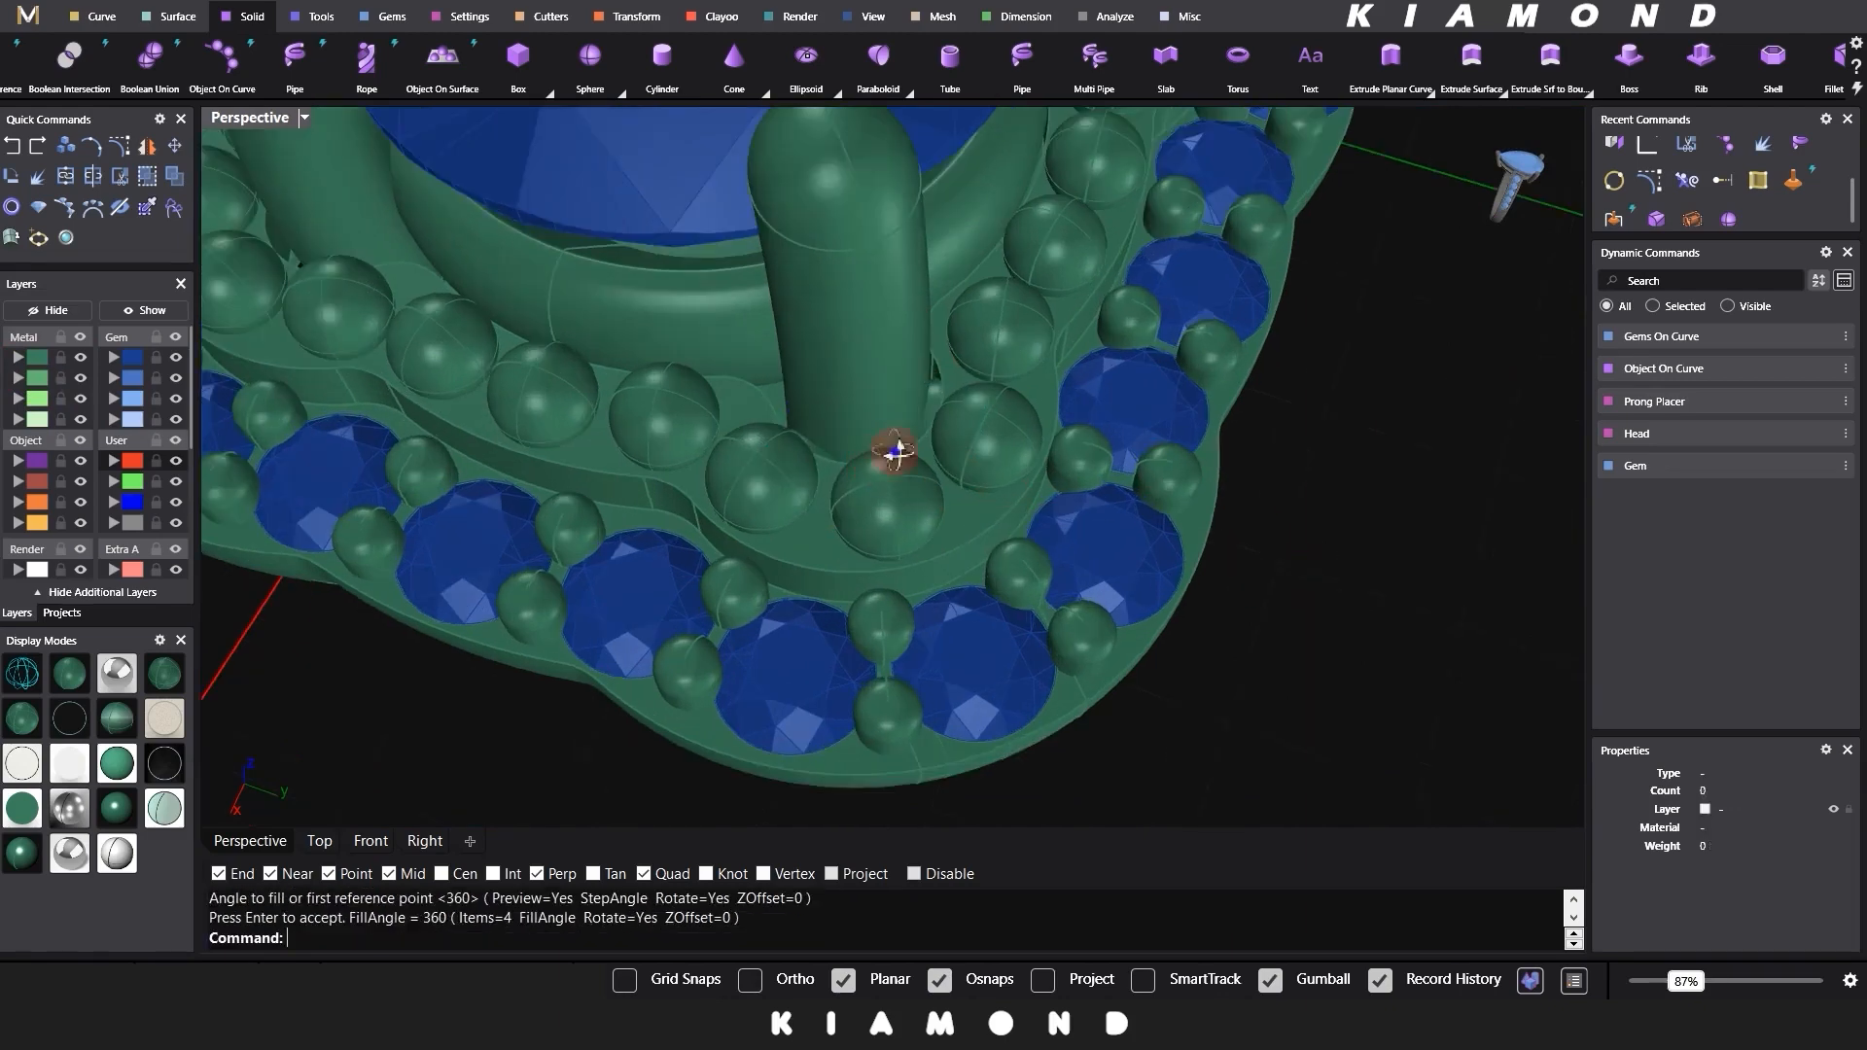
Step: Delete the selected polysurfaces and load the saved earring post and butterfly back, item 5 of New Project, into the scene
right_click_drag(892, 450, 973, 501)
left_click(1105, 597)
key("Delete")
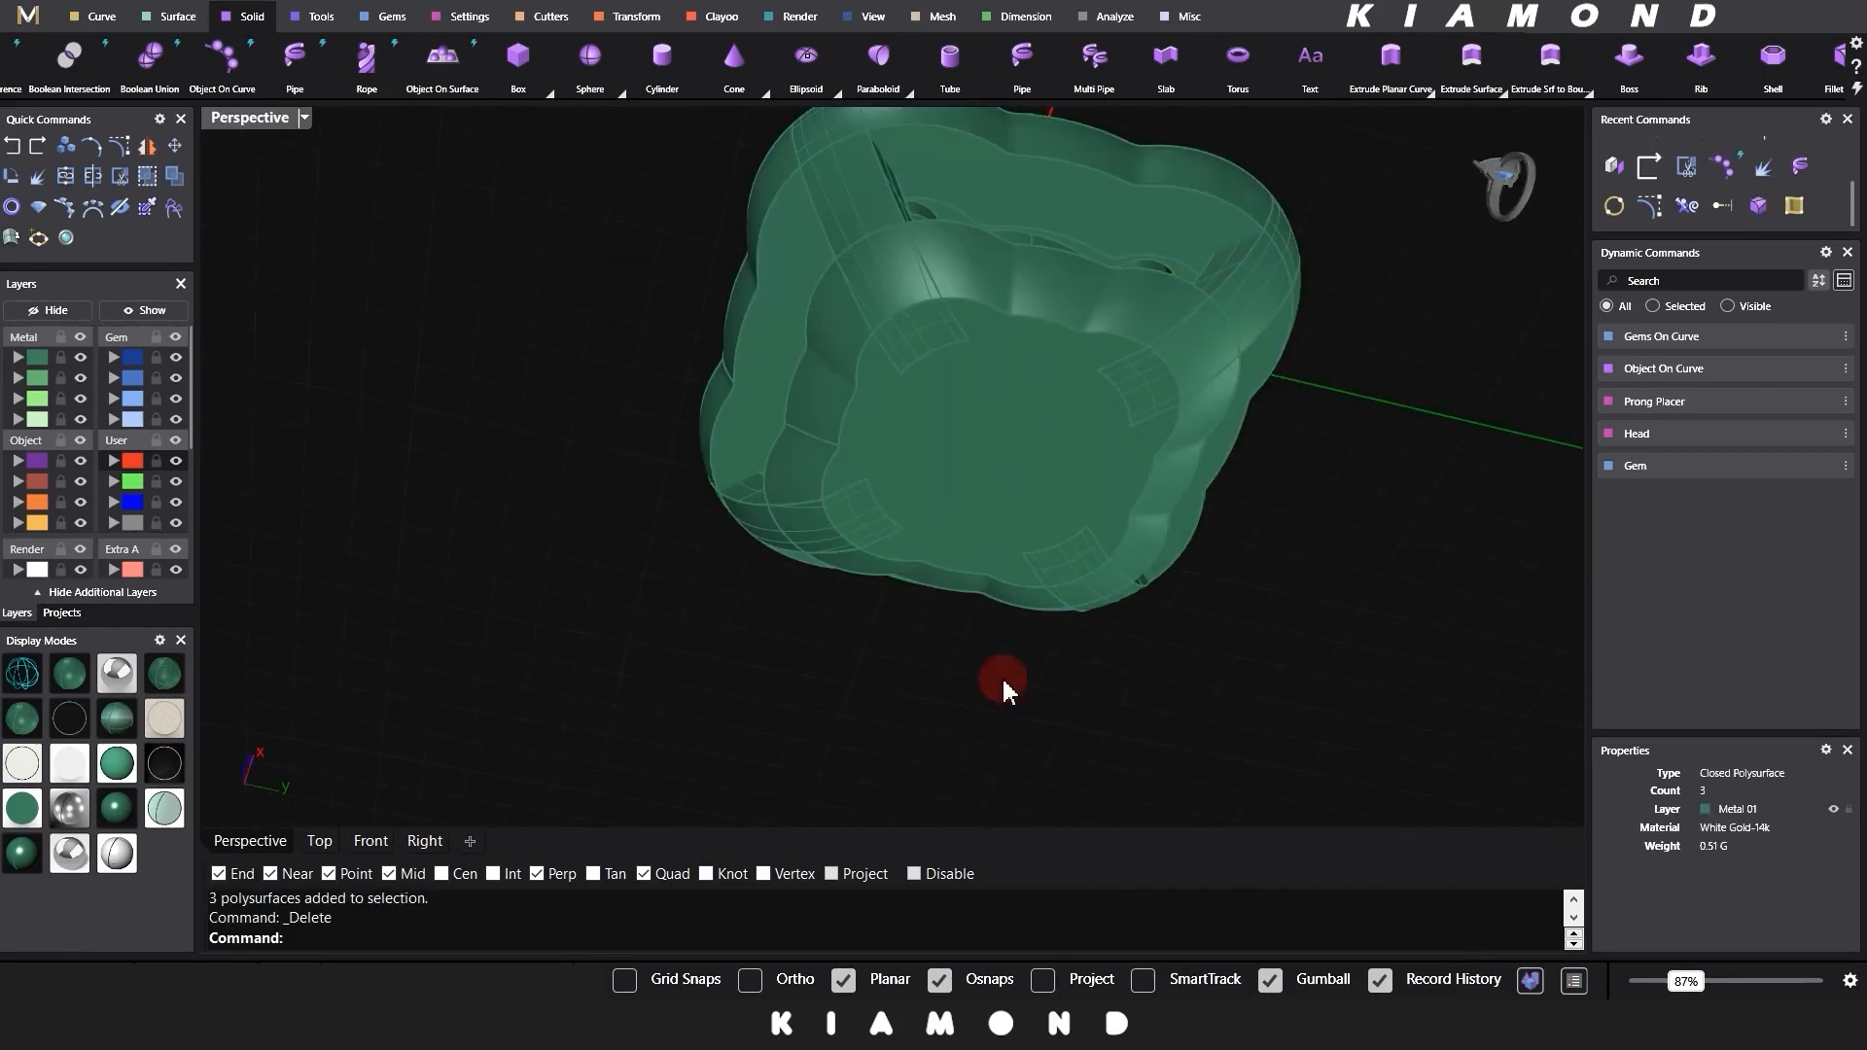
left_click(63, 612)
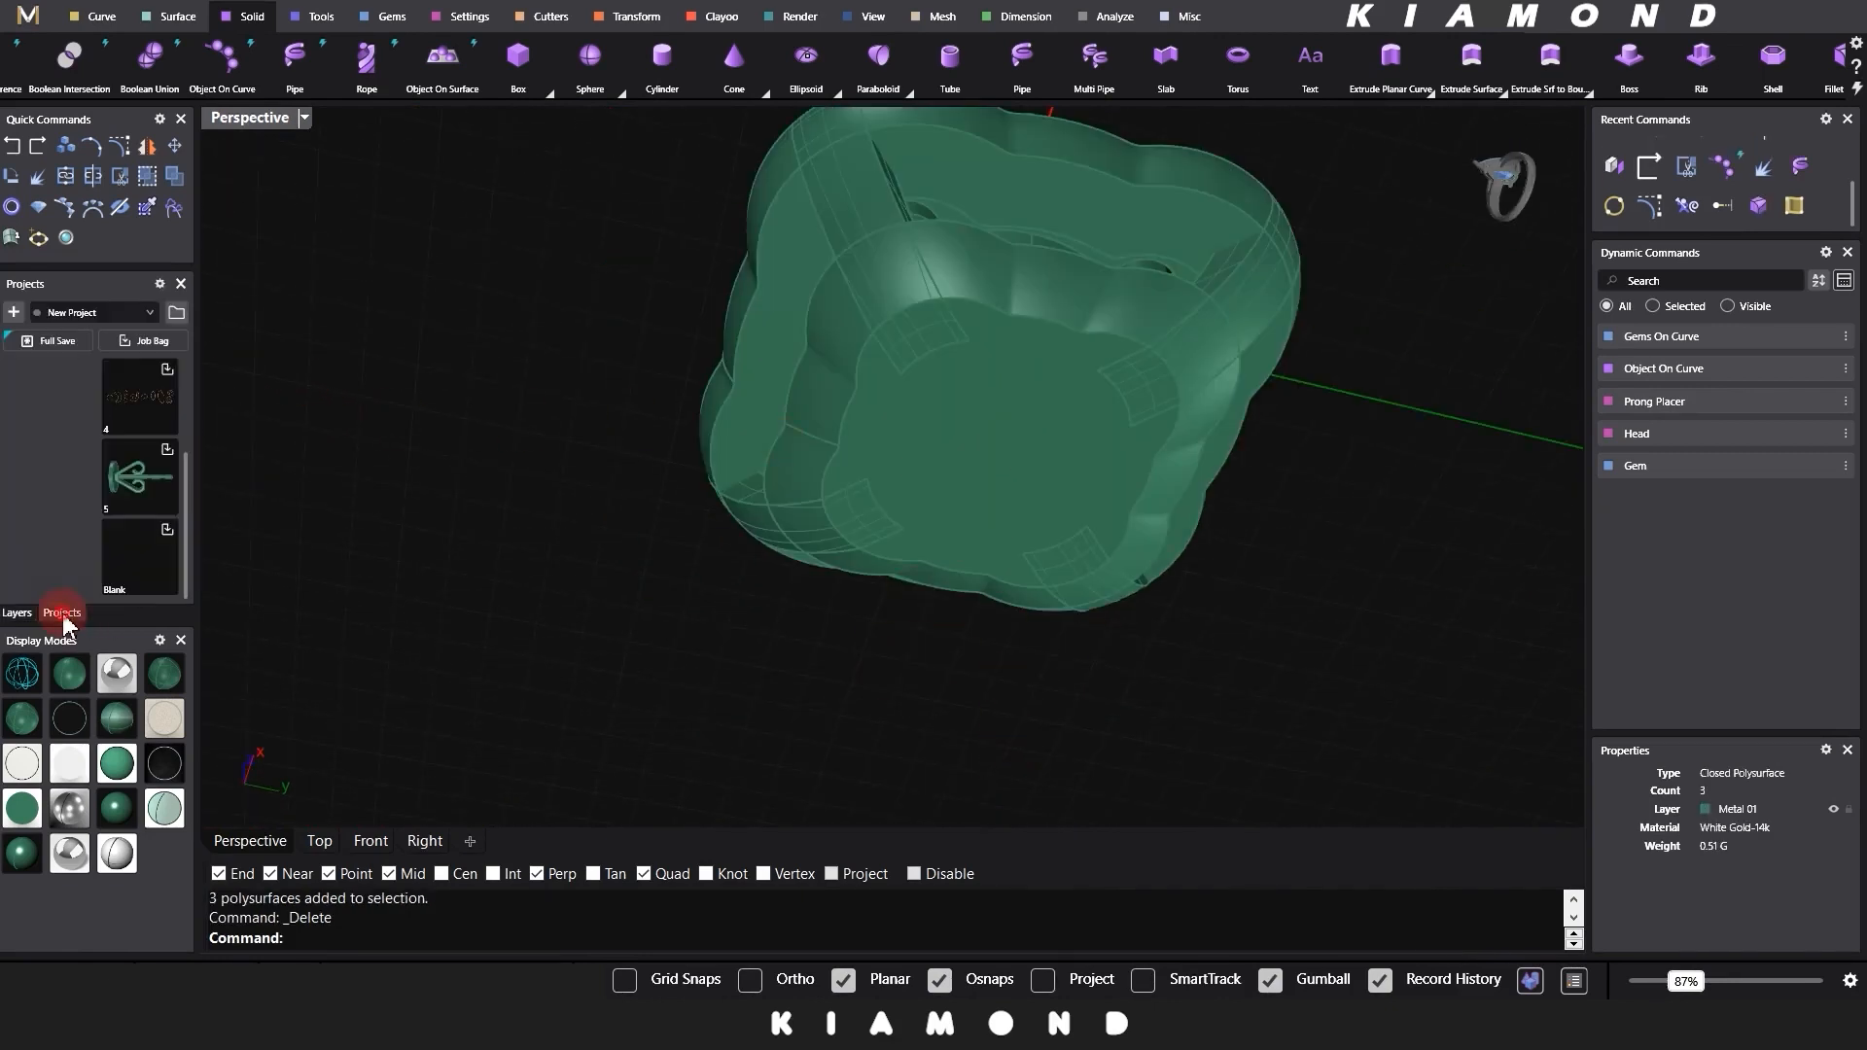
left_click(112, 496)
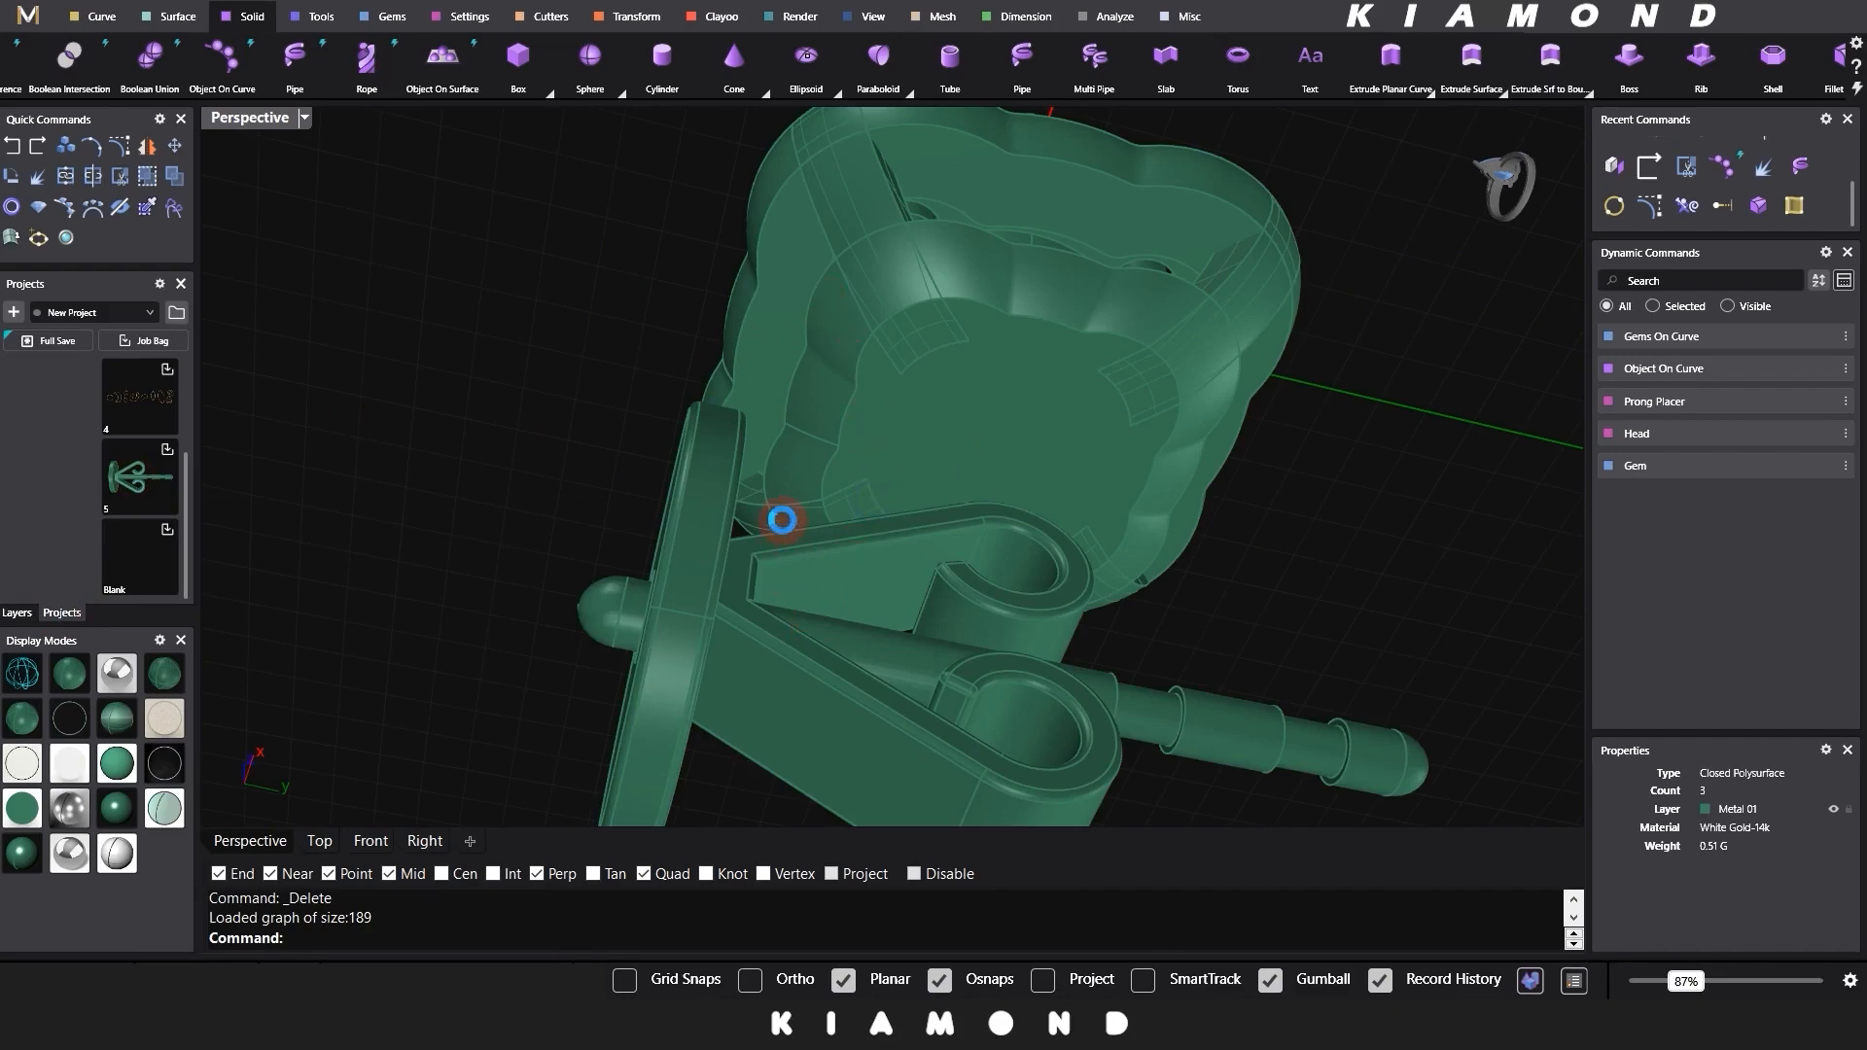
right_click_drag(784, 521, 1024, 588)
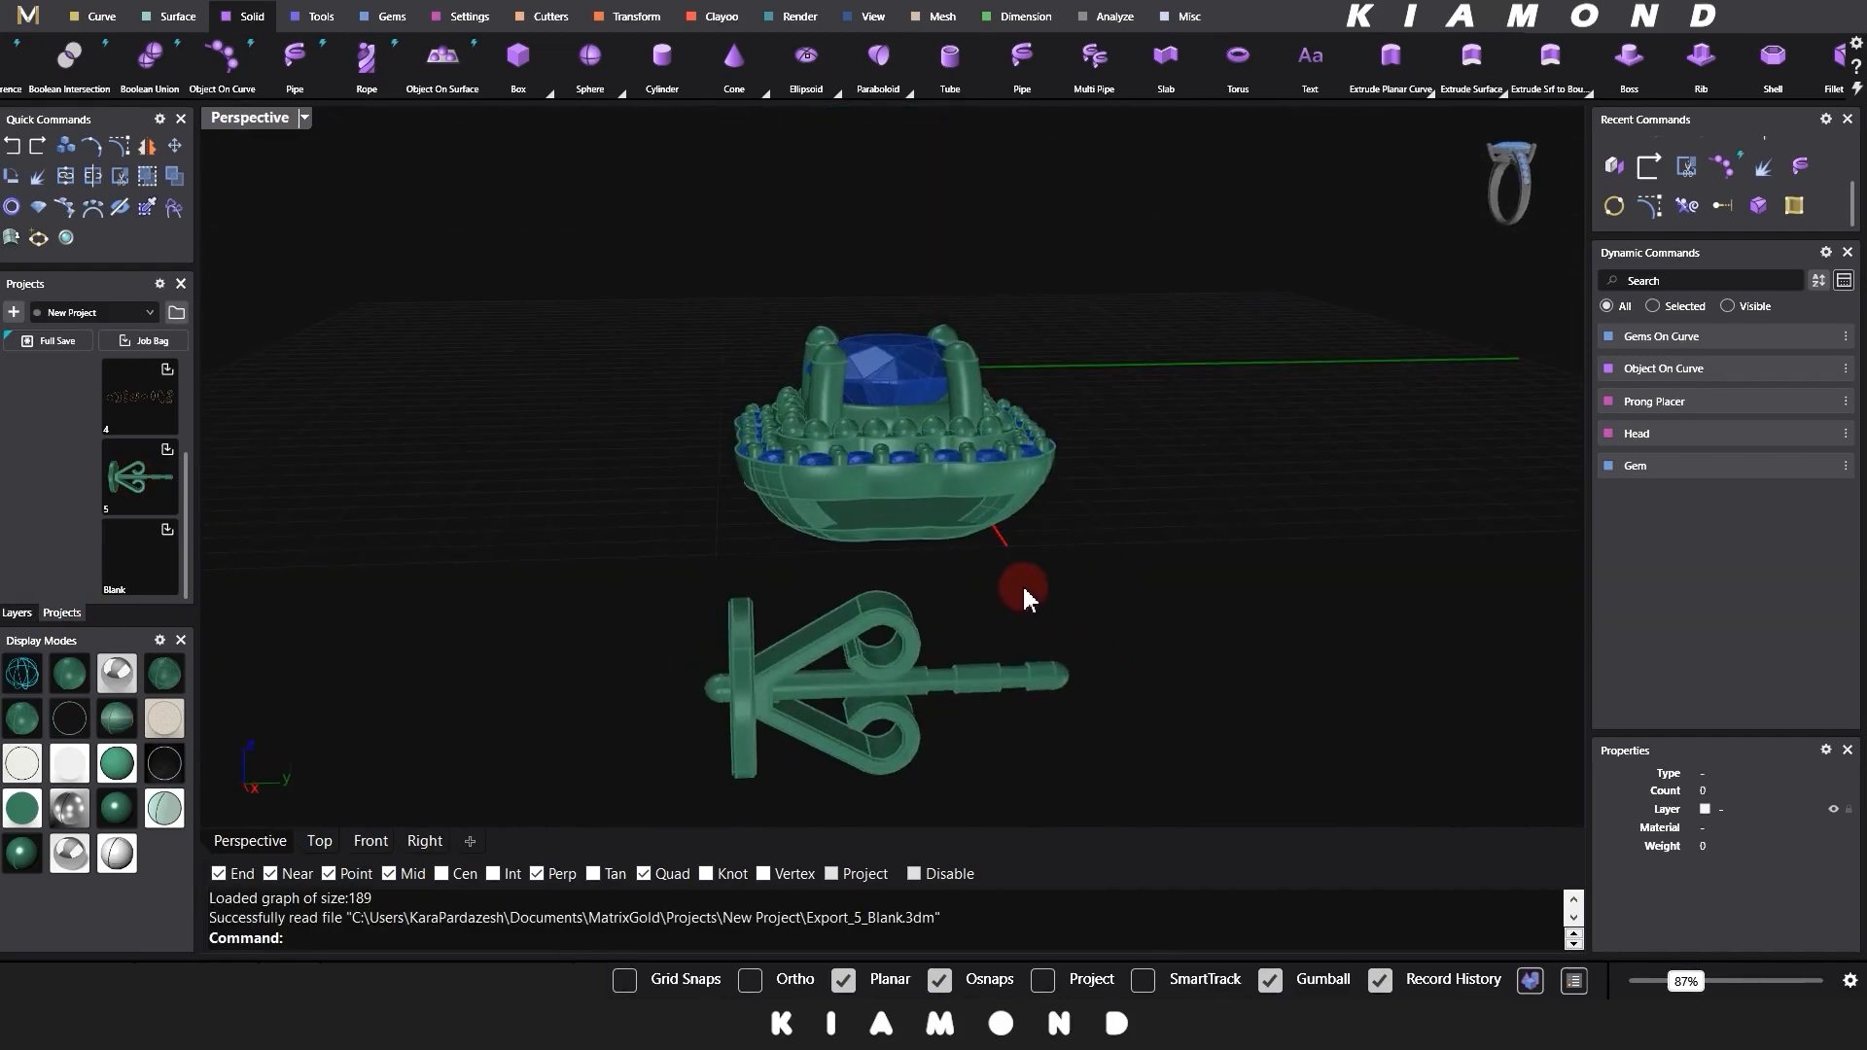
Step: Rotate the earring post and back upright and place them centred beneath the head's base
left_click(761, 743)
left_click_drag(835, 744, 750, 596)
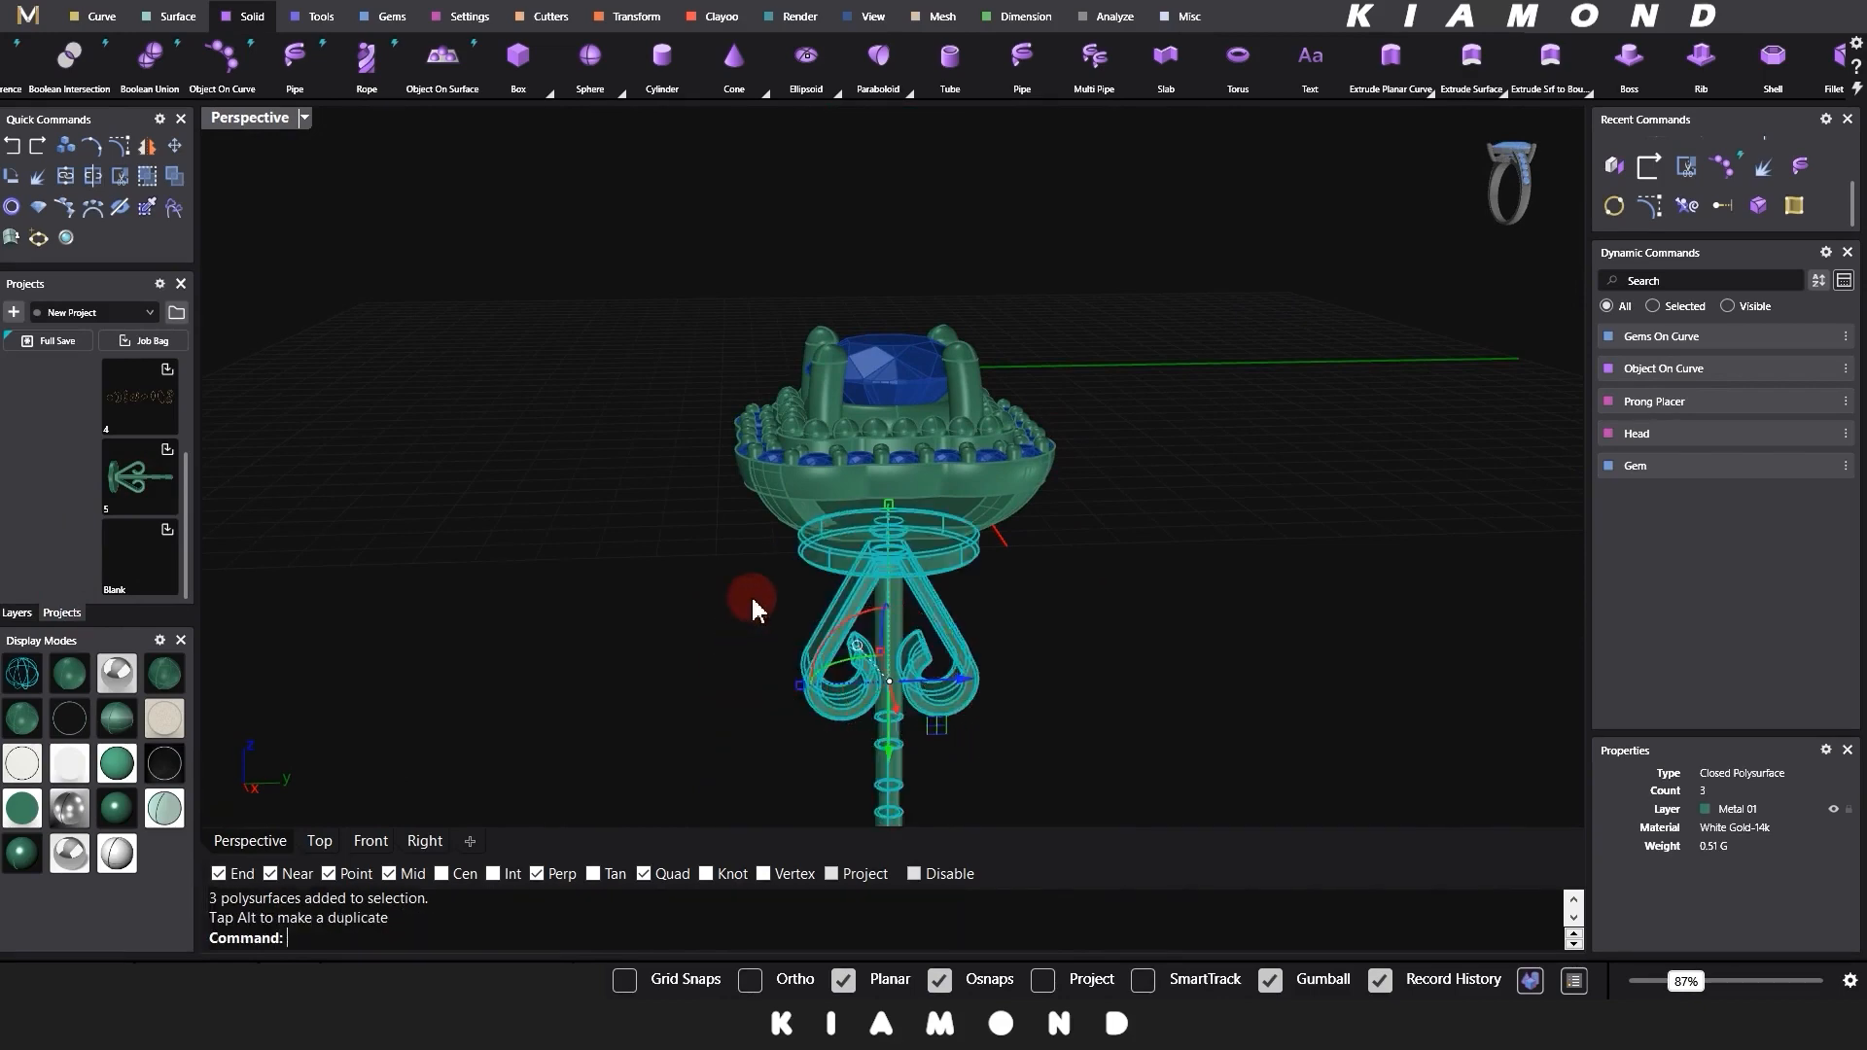
left_click(599, 617)
right_click_drag(633, 529, 731, 513)
scroll(827, 520, "up", 10)
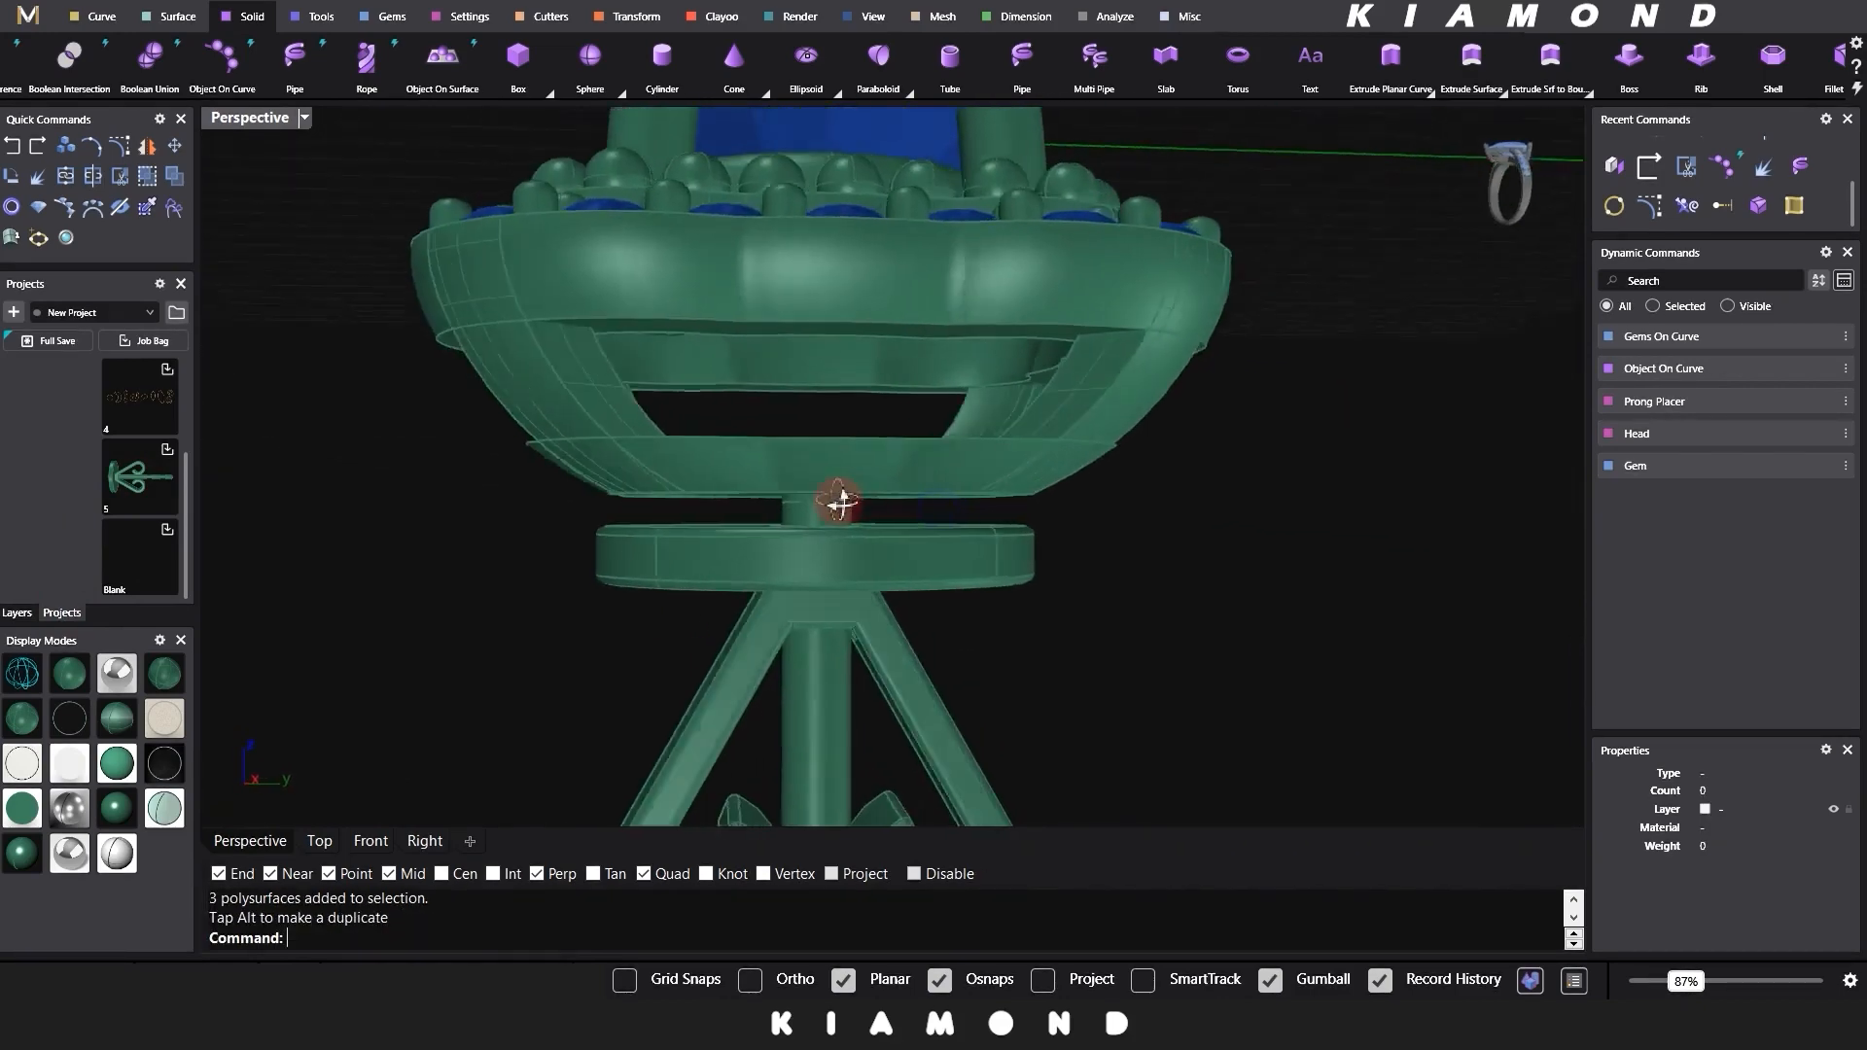
Step: Move the earring post and back slightly up toward the underside of the base in the Front view
left_click(371, 841)
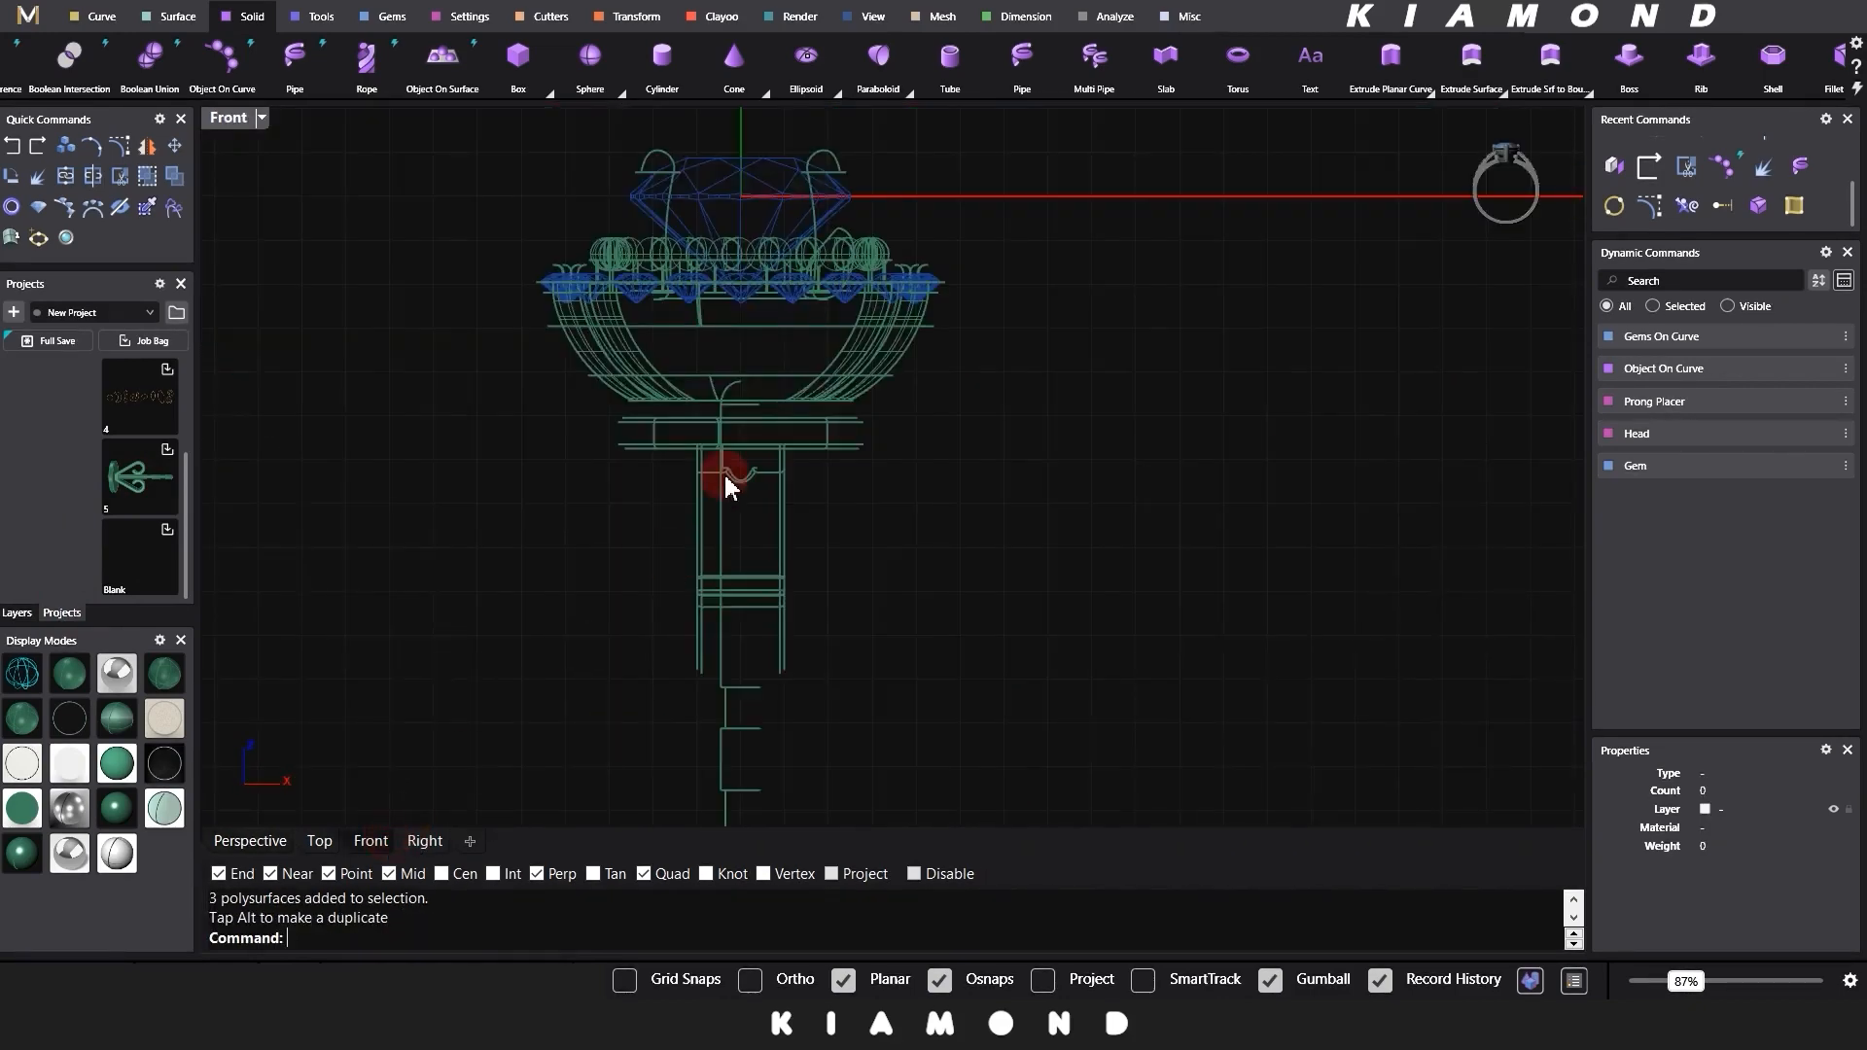
scroll(723, 471, "up", 3)
left_click_drag(925, 492, 685, 470)
scroll(685, 471, "up", 3)
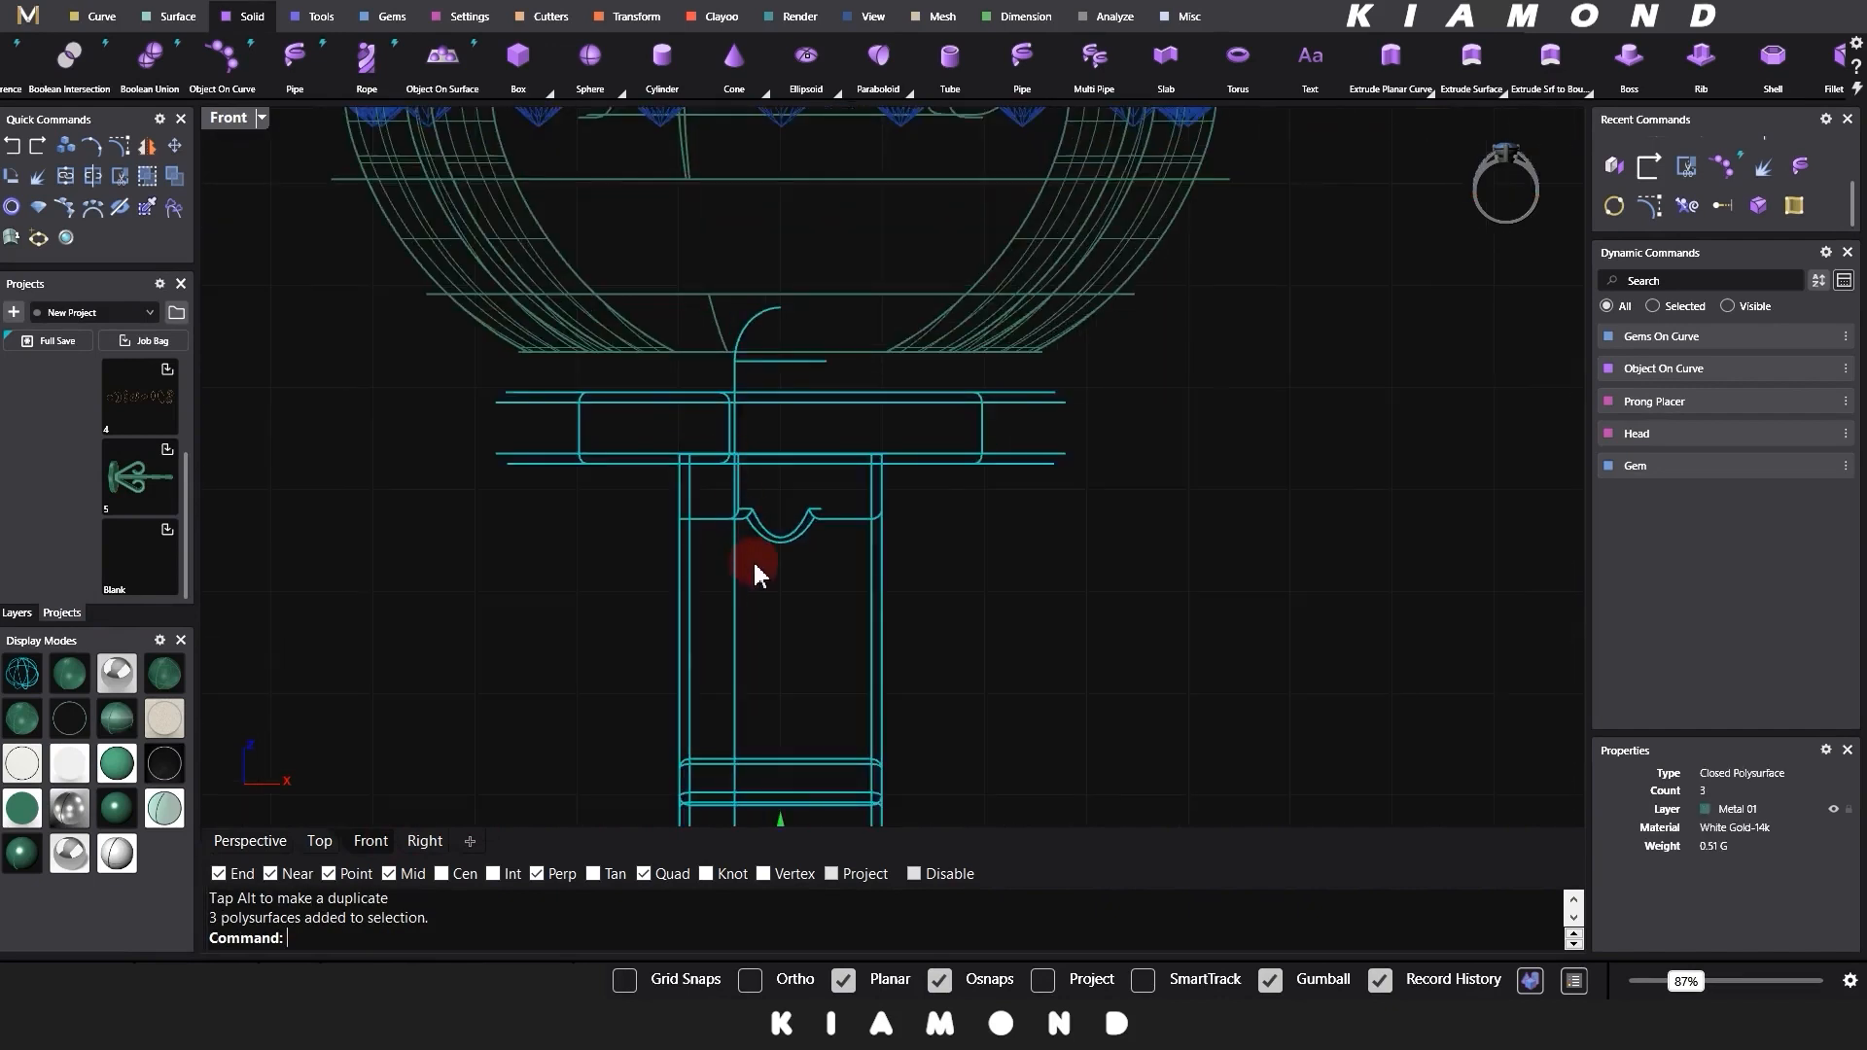
left_click_drag(779, 825, 773, 804)
left_click(1125, 733)
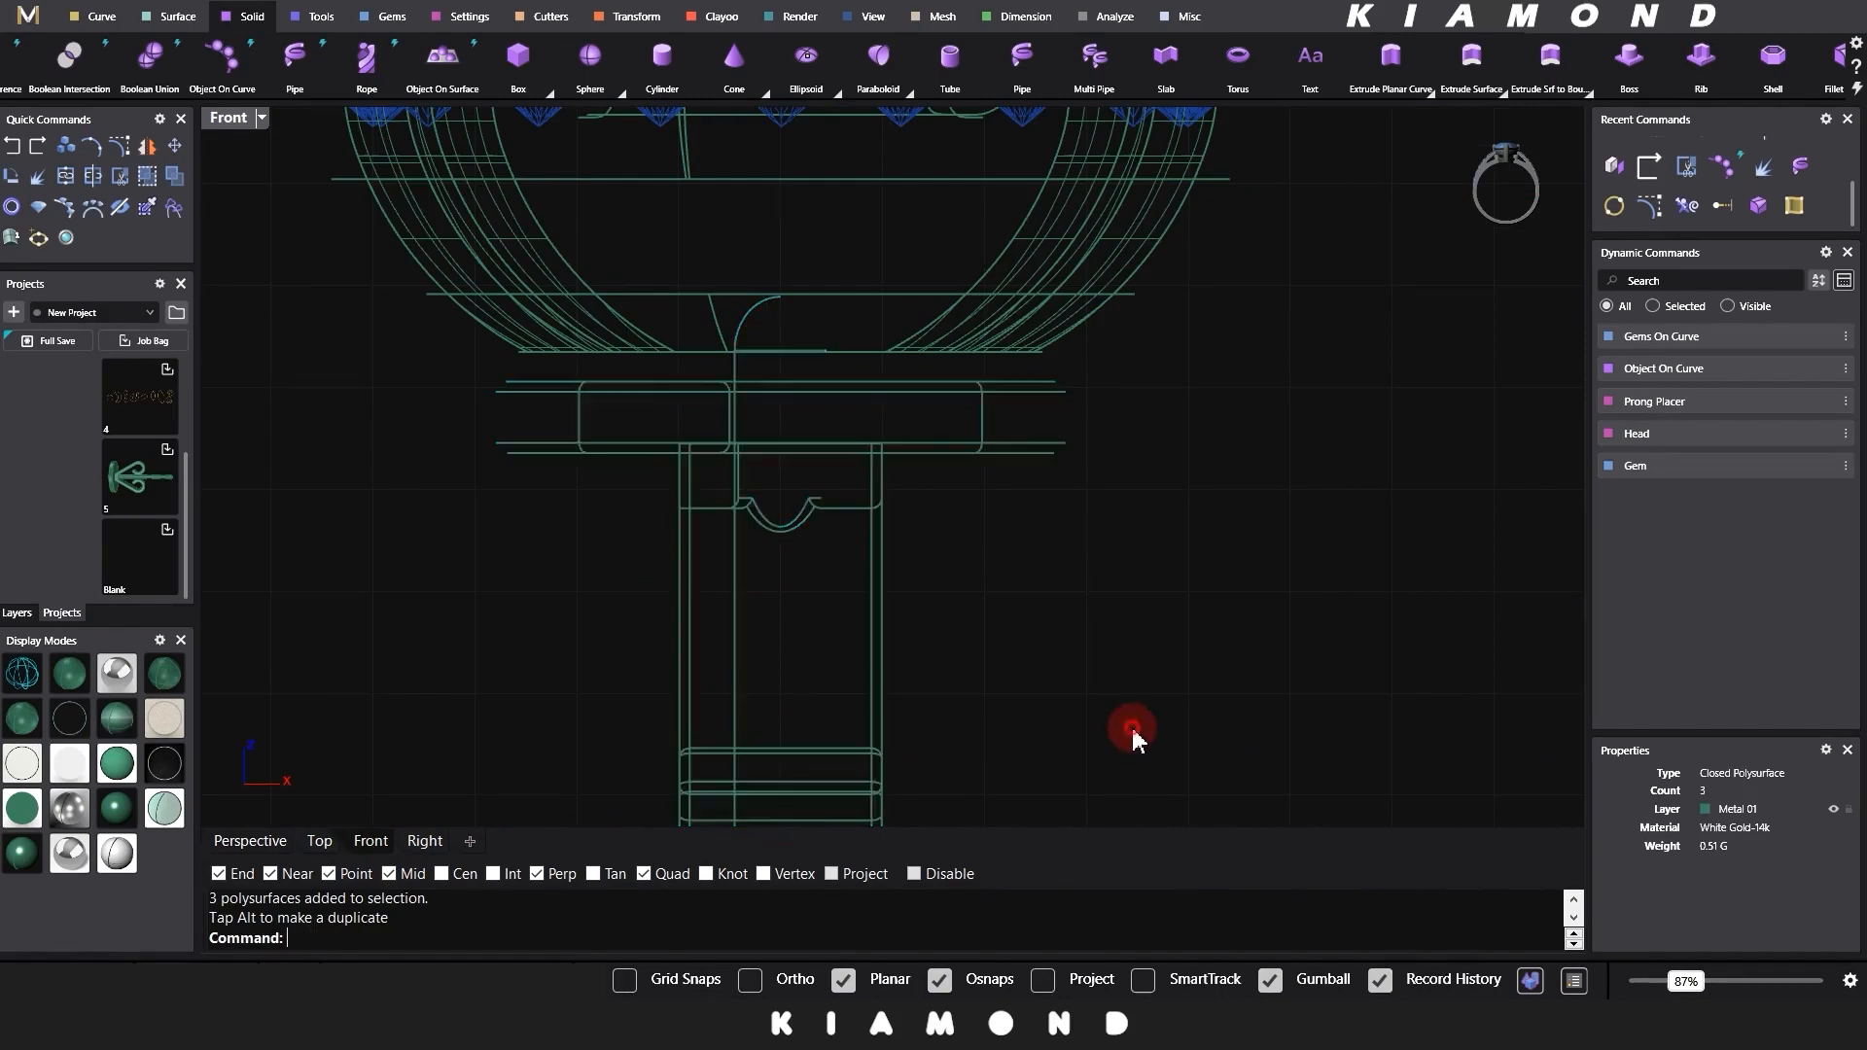
Step: Apply Gem Cutter Library cutters to the group of 24 halo gems
scroll(949, 506, "down", 5)
left_click(255, 839)
right_click_drag(856, 530, 1158, 443)
scroll(942, 467, "down", 4)
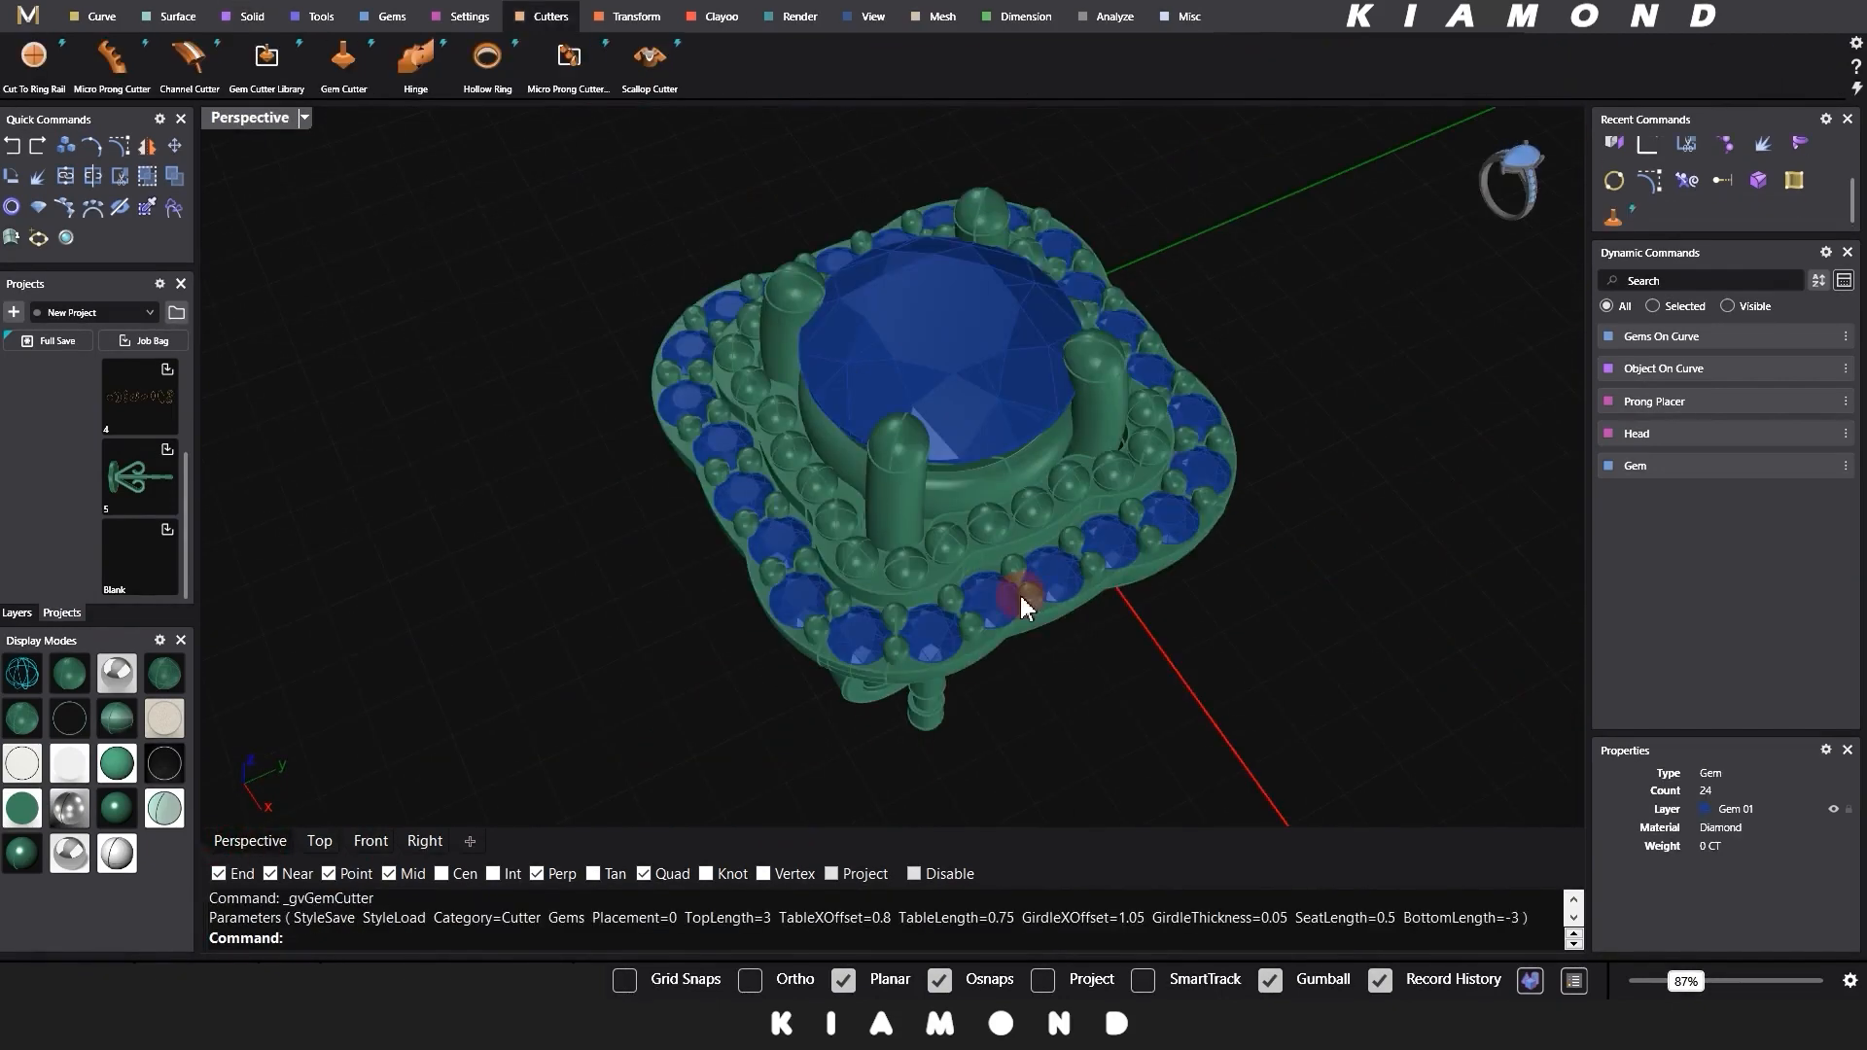
left_click(1021, 598)
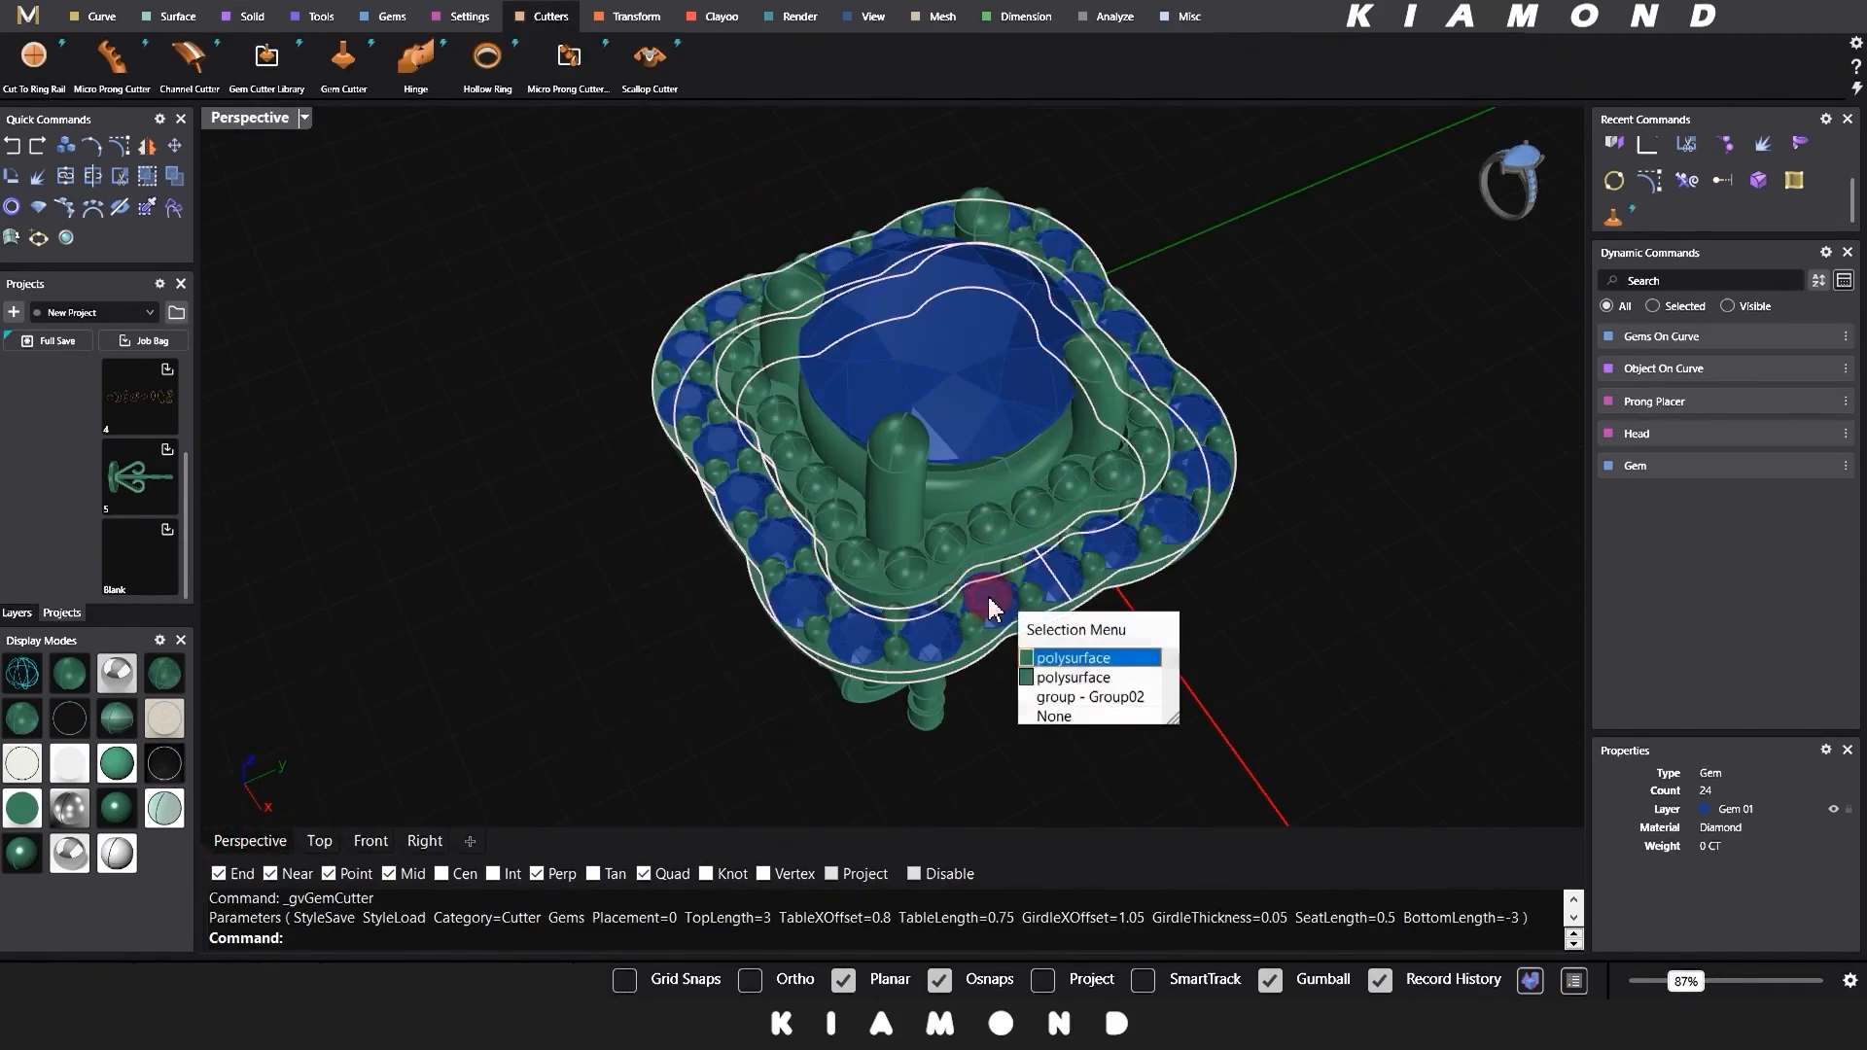
left_click(1055, 695)
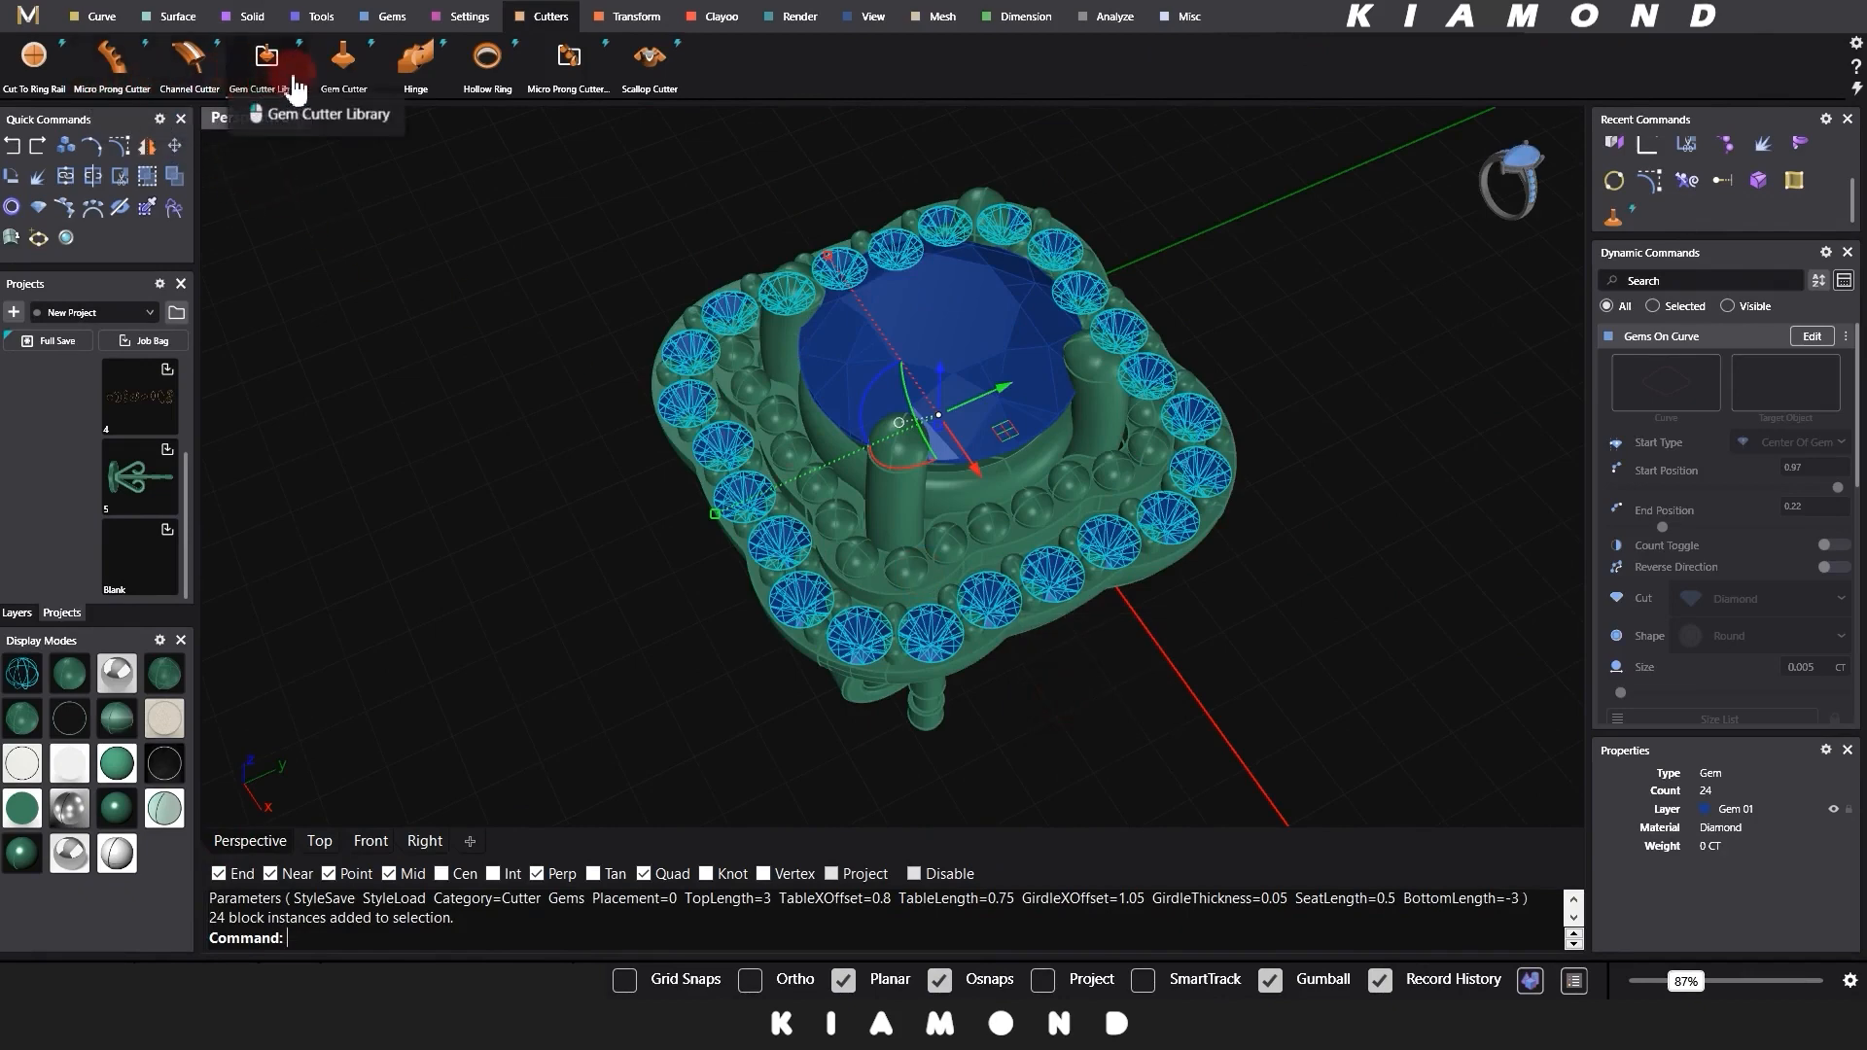
left_click(266, 88)
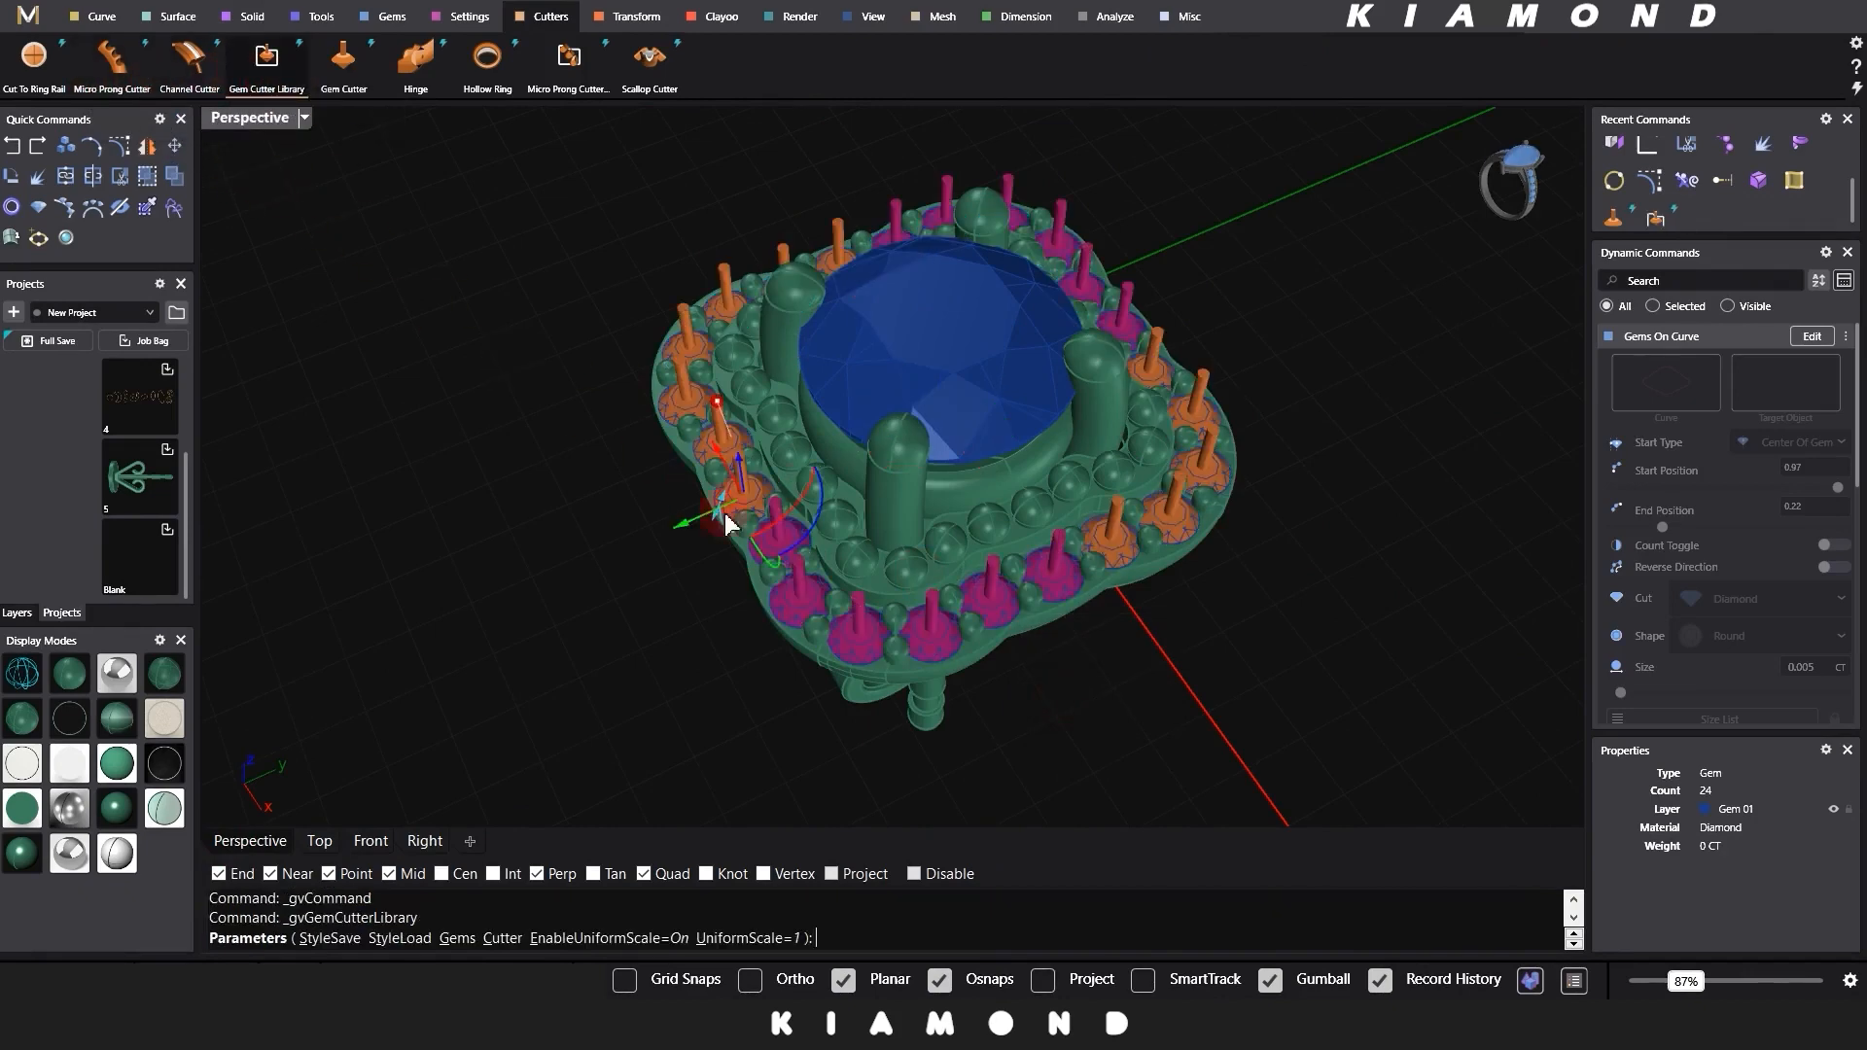
Step: Choose the round Hart cutter for the halo gems and accept the cutters
left_click(1814, 463)
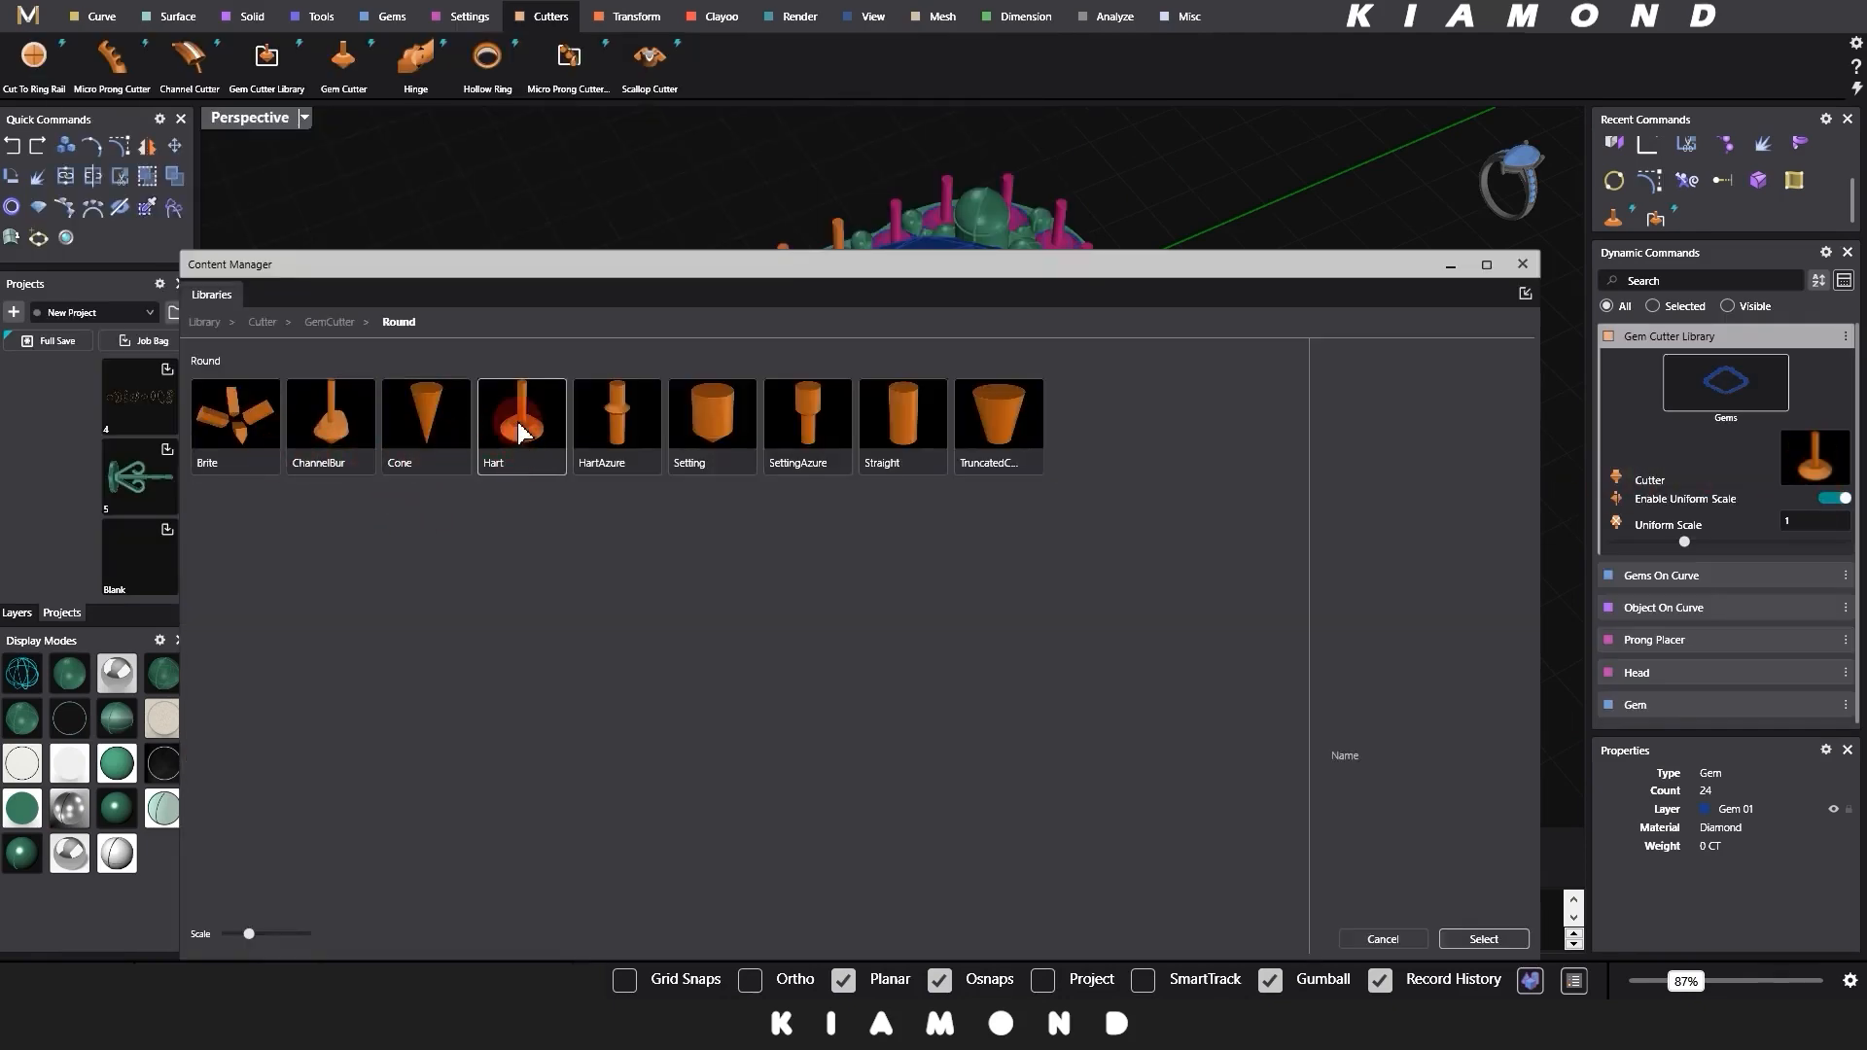
left_click(522, 431)
left_click(1451, 941)
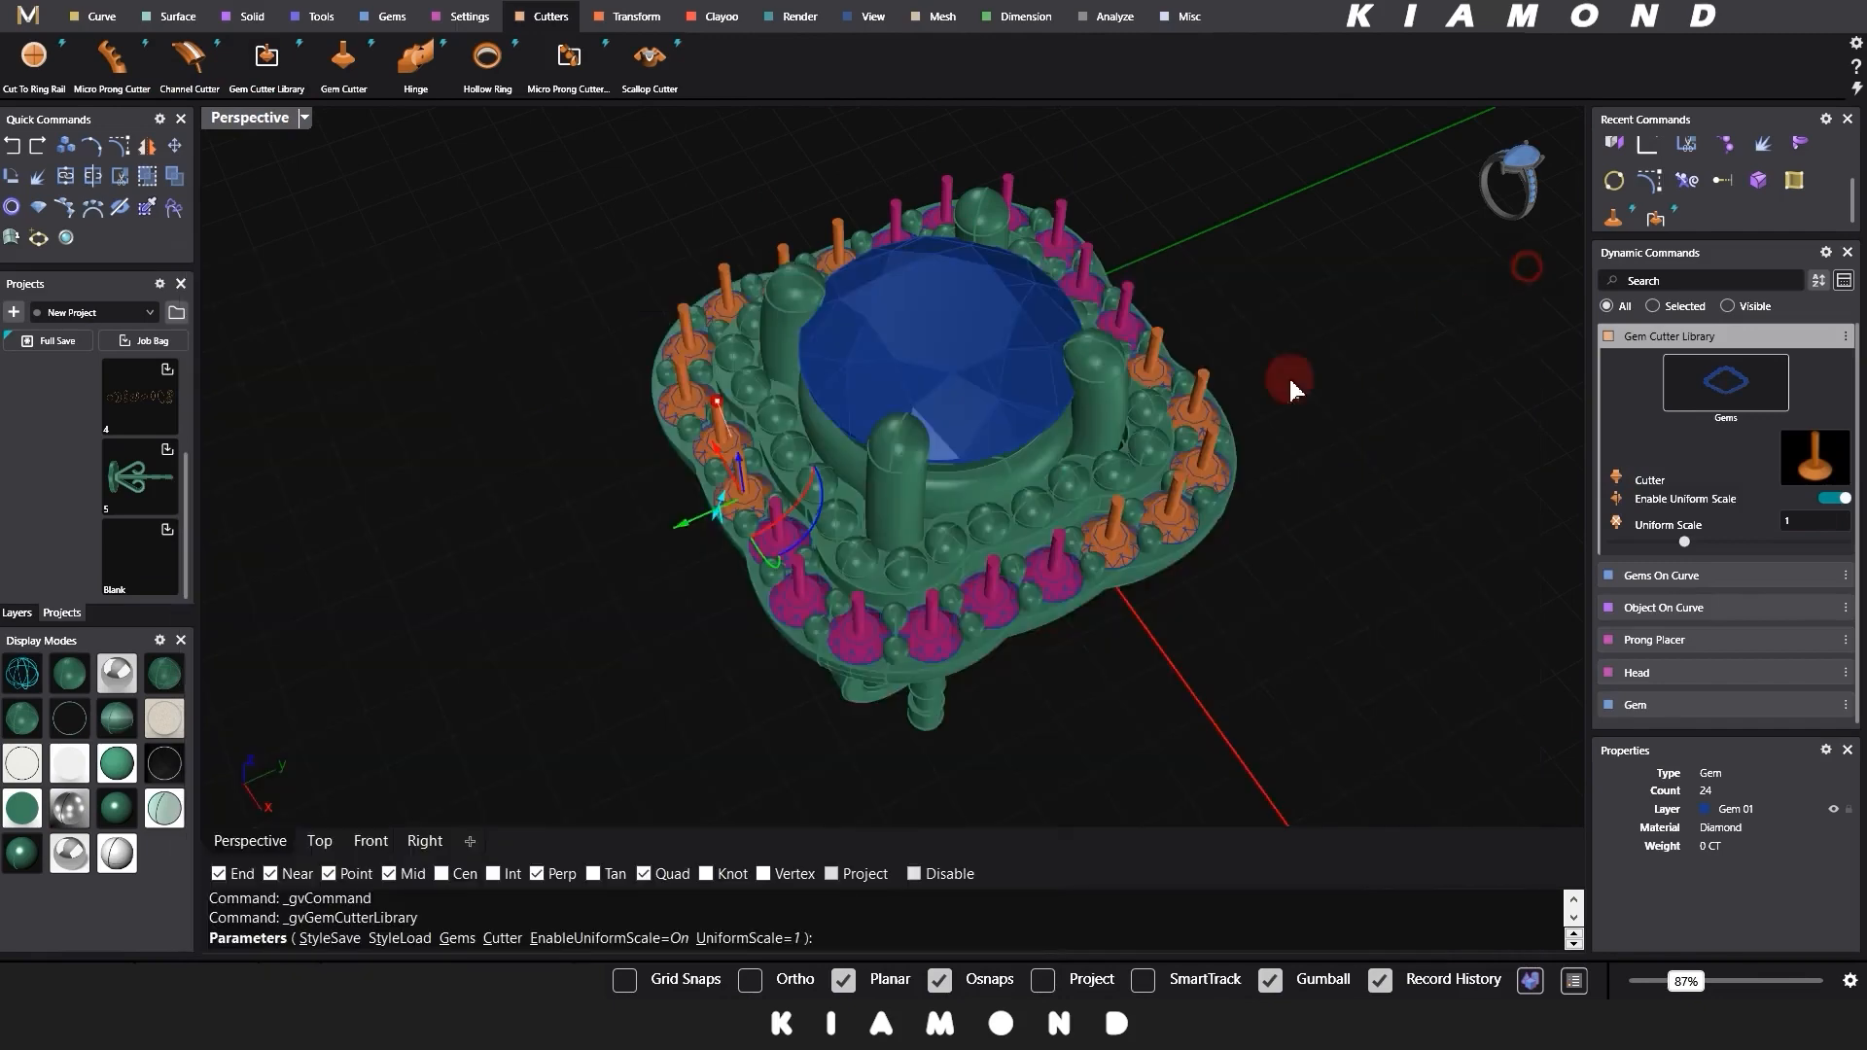
right_click_drag(1291, 383, 583, 450)
scroll(832, 325, "up", 5)
right_click_drag(832, 326, 495, 481)
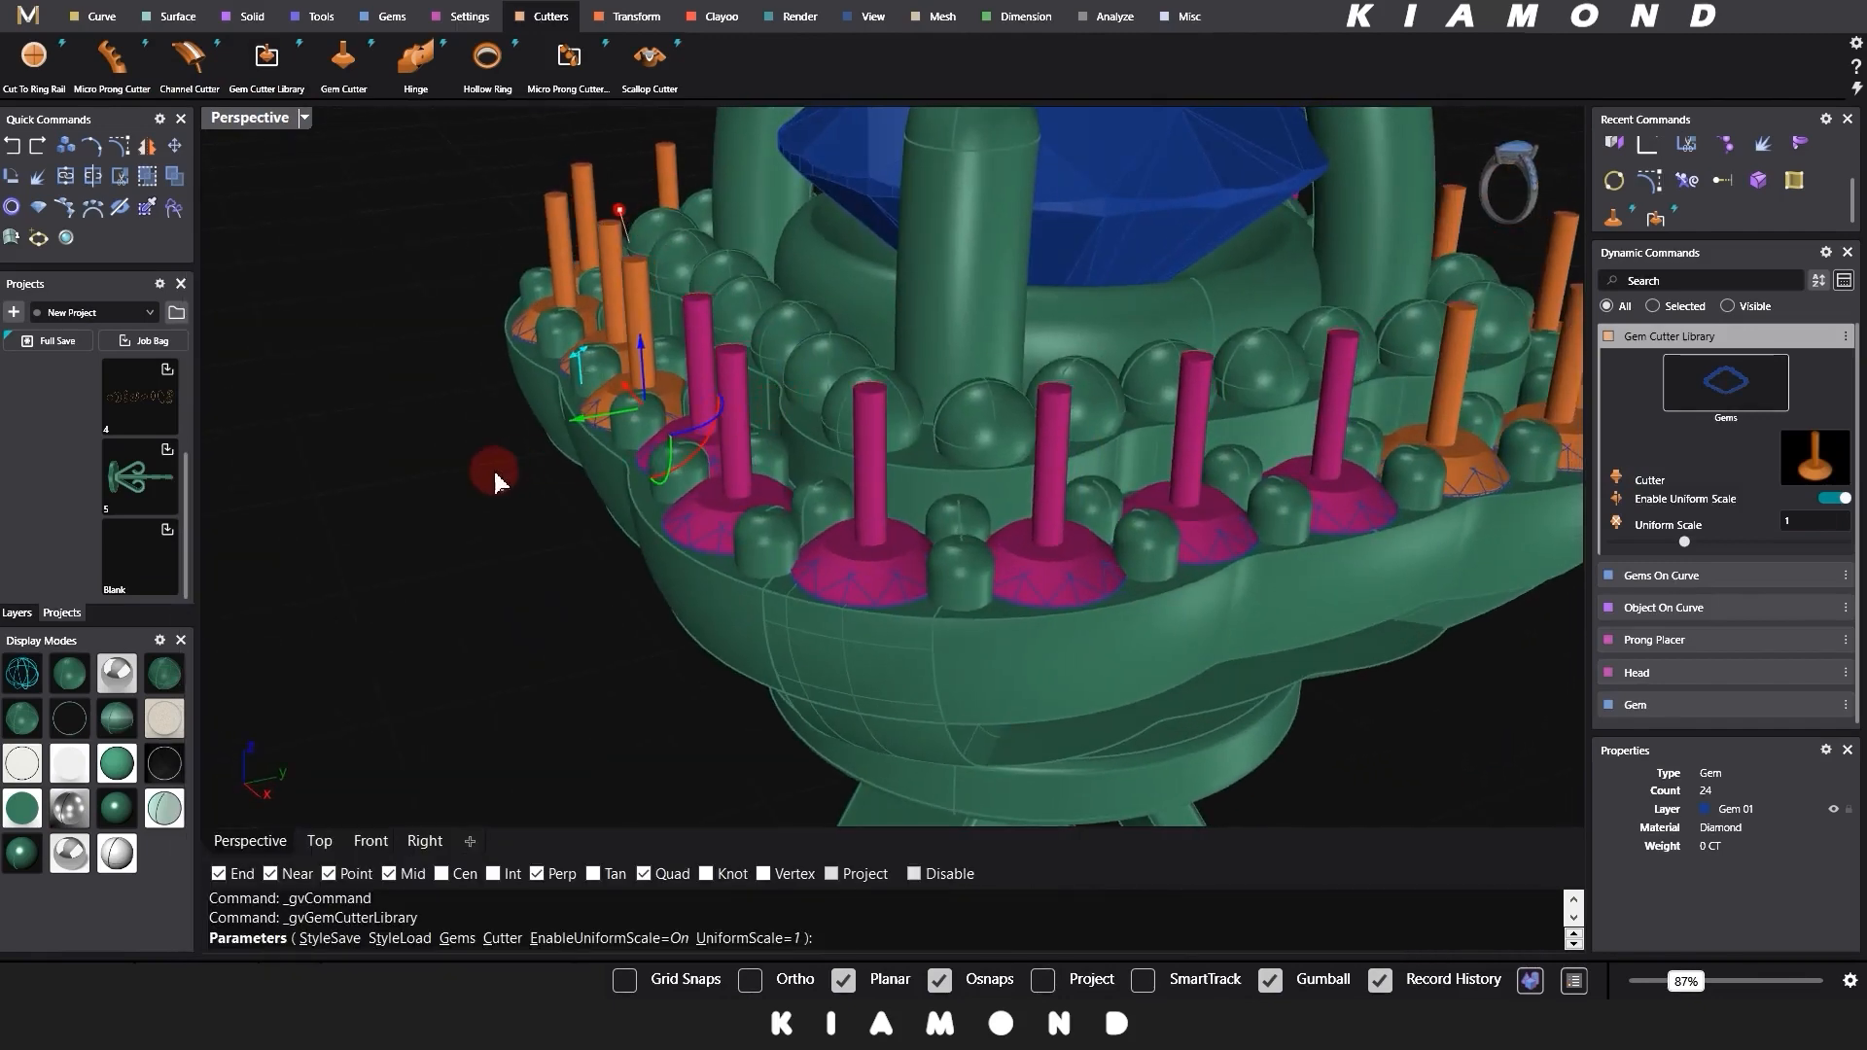
right_click(424, 488)
scroll(704, 590, "up", 3)
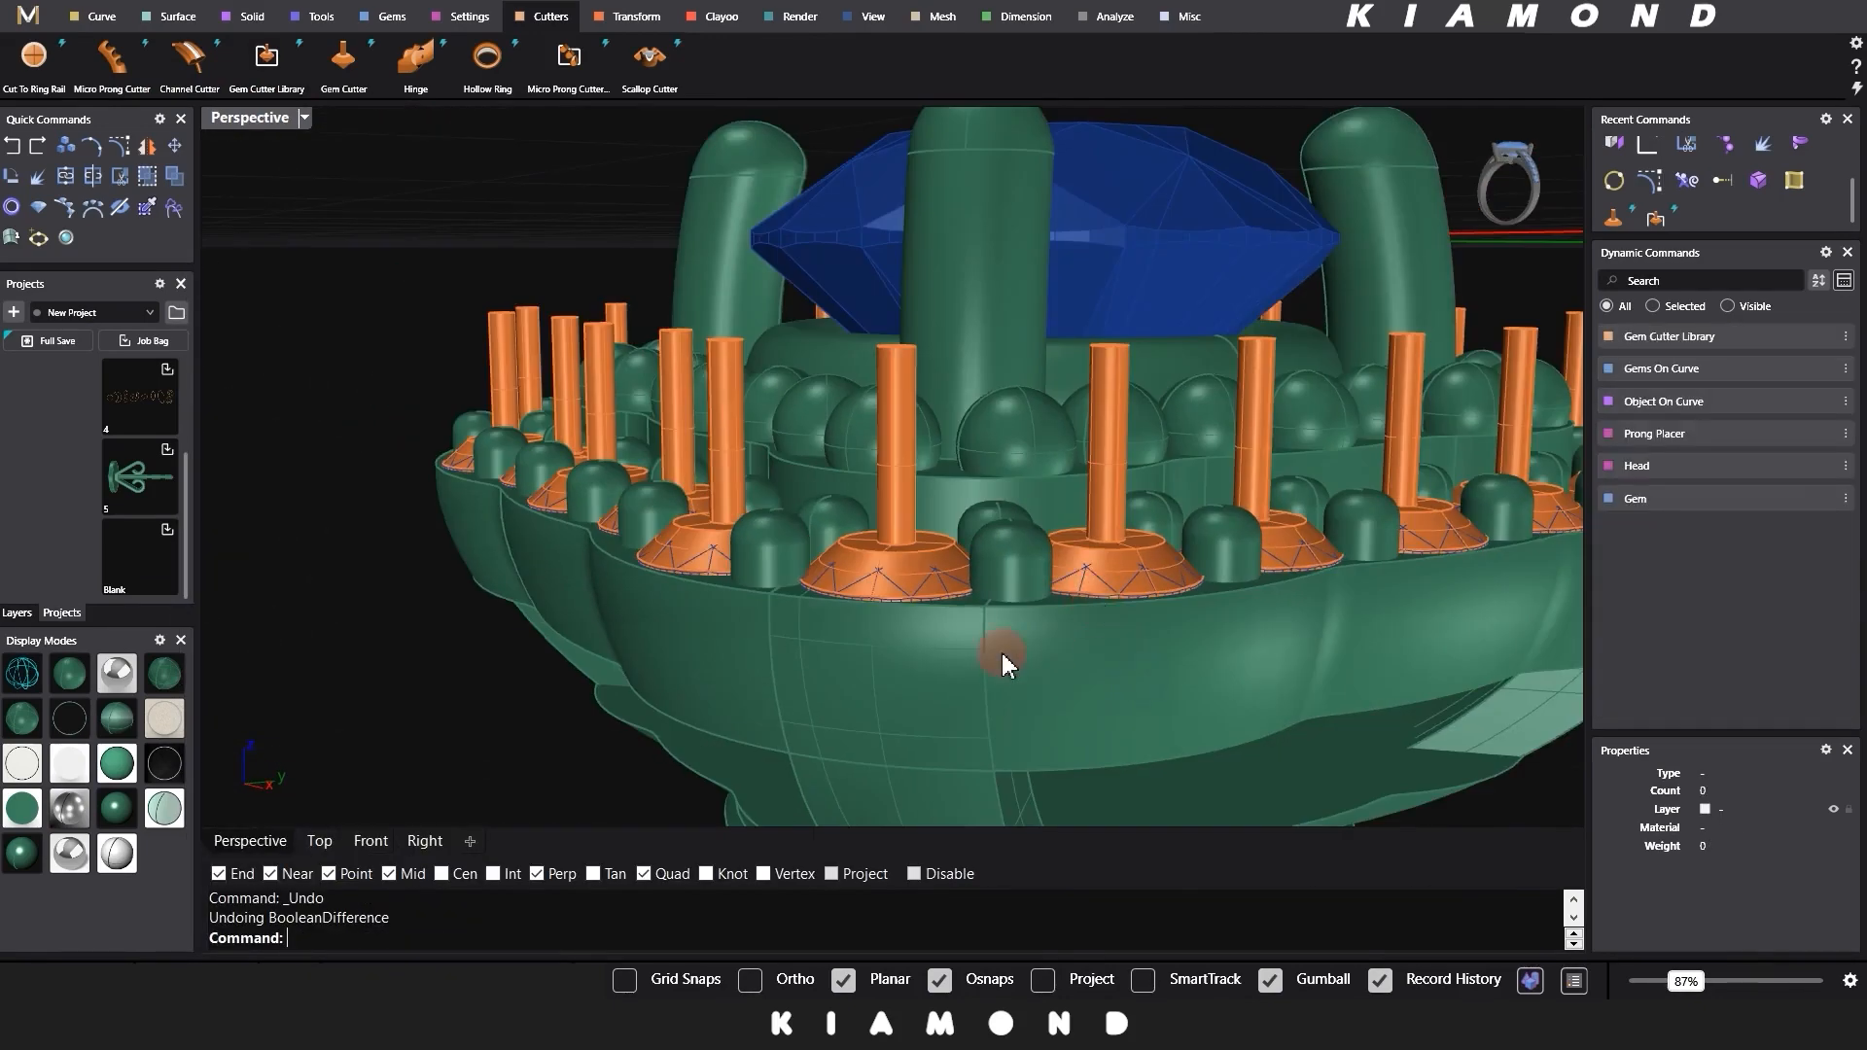
Step: Subtract the gem cutters from the halo body and its four corner supports with Boolean Difference
right_click_drag(1001, 653, 933, 513, "shift")
left_click(1025, 554)
left_click(942, 680, "shift")
left_click(1046, 755)
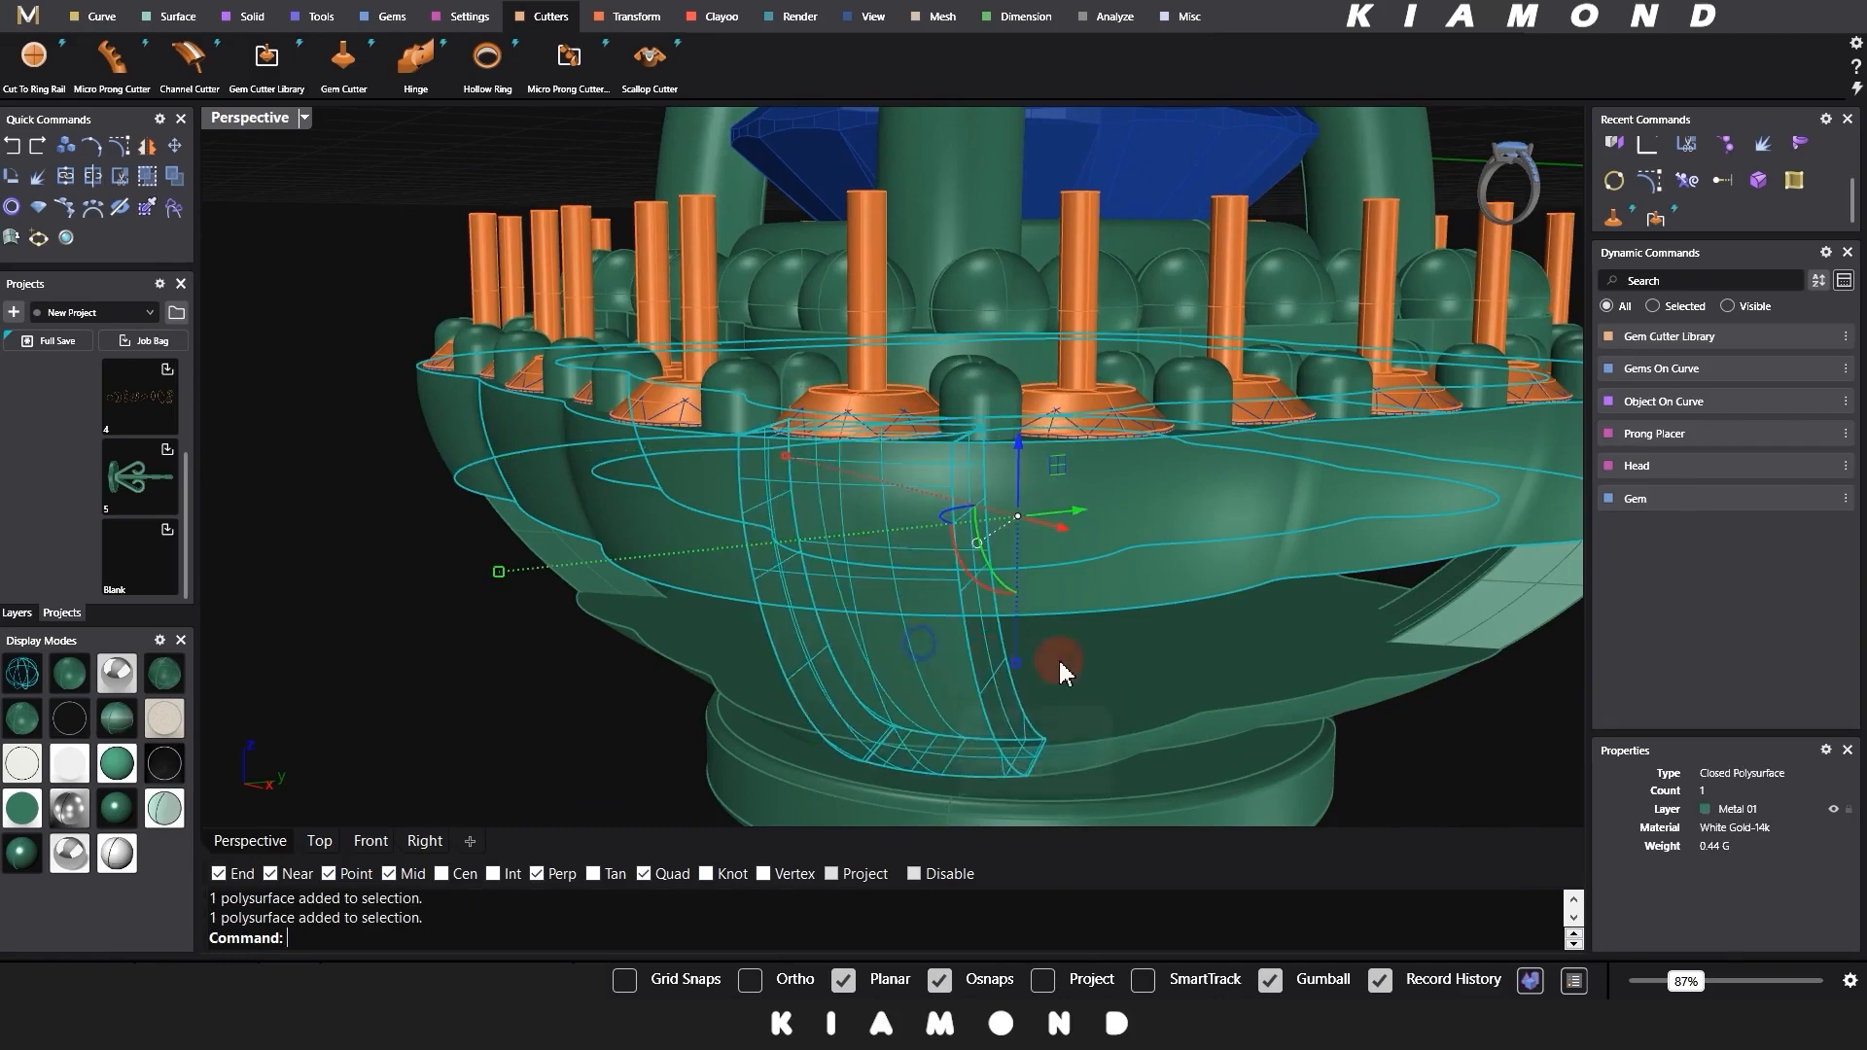
scroll(640, 533, "up", 2)
left_click(1234, 488, "shift")
scroll(1234, 488, "down", 3)
right_click_drag(645, 567, 933, 593)
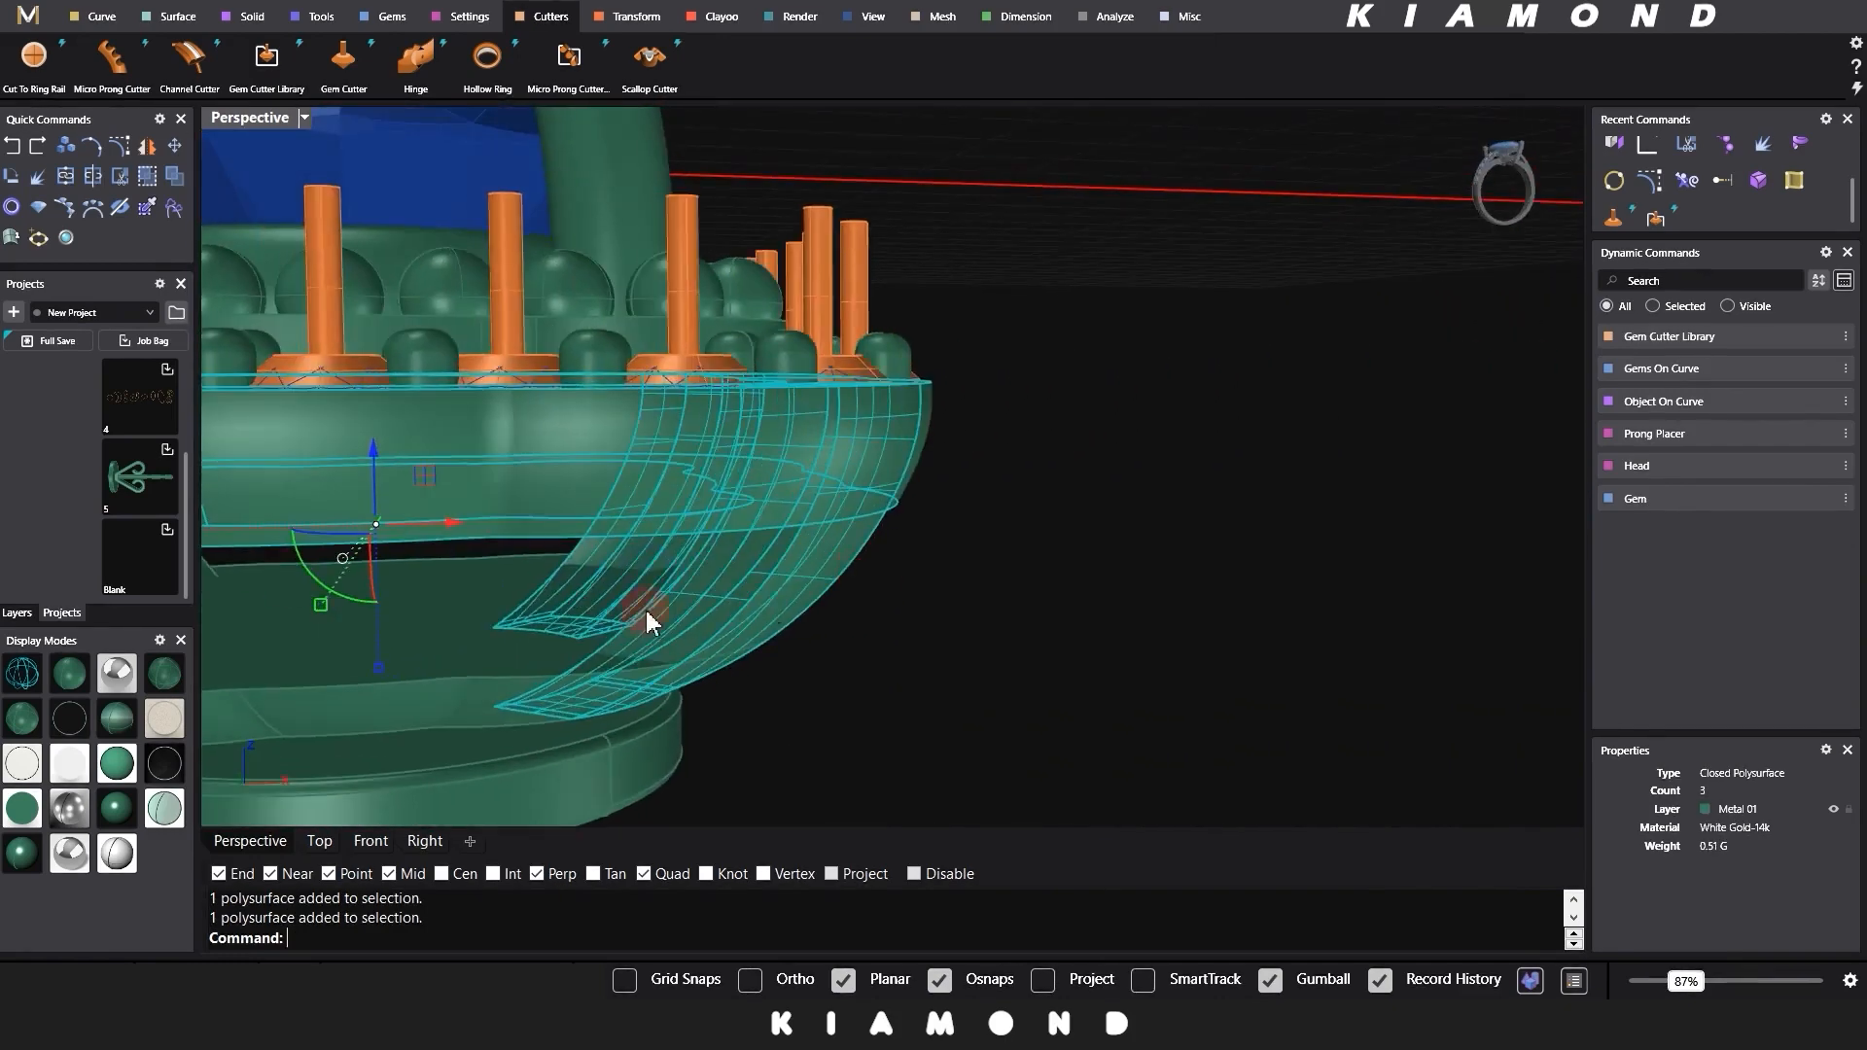
right_click_drag(646, 612, 1045, 467)
left_click(717, 448, "shift")
left_click(842, 432, "shift")
scroll(842, 432, "down", 3)
right_click_drag(842, 431, 1208, 271)
scroll(988, 474, "up", 1)
scroll(1012, 491, "up", 3)
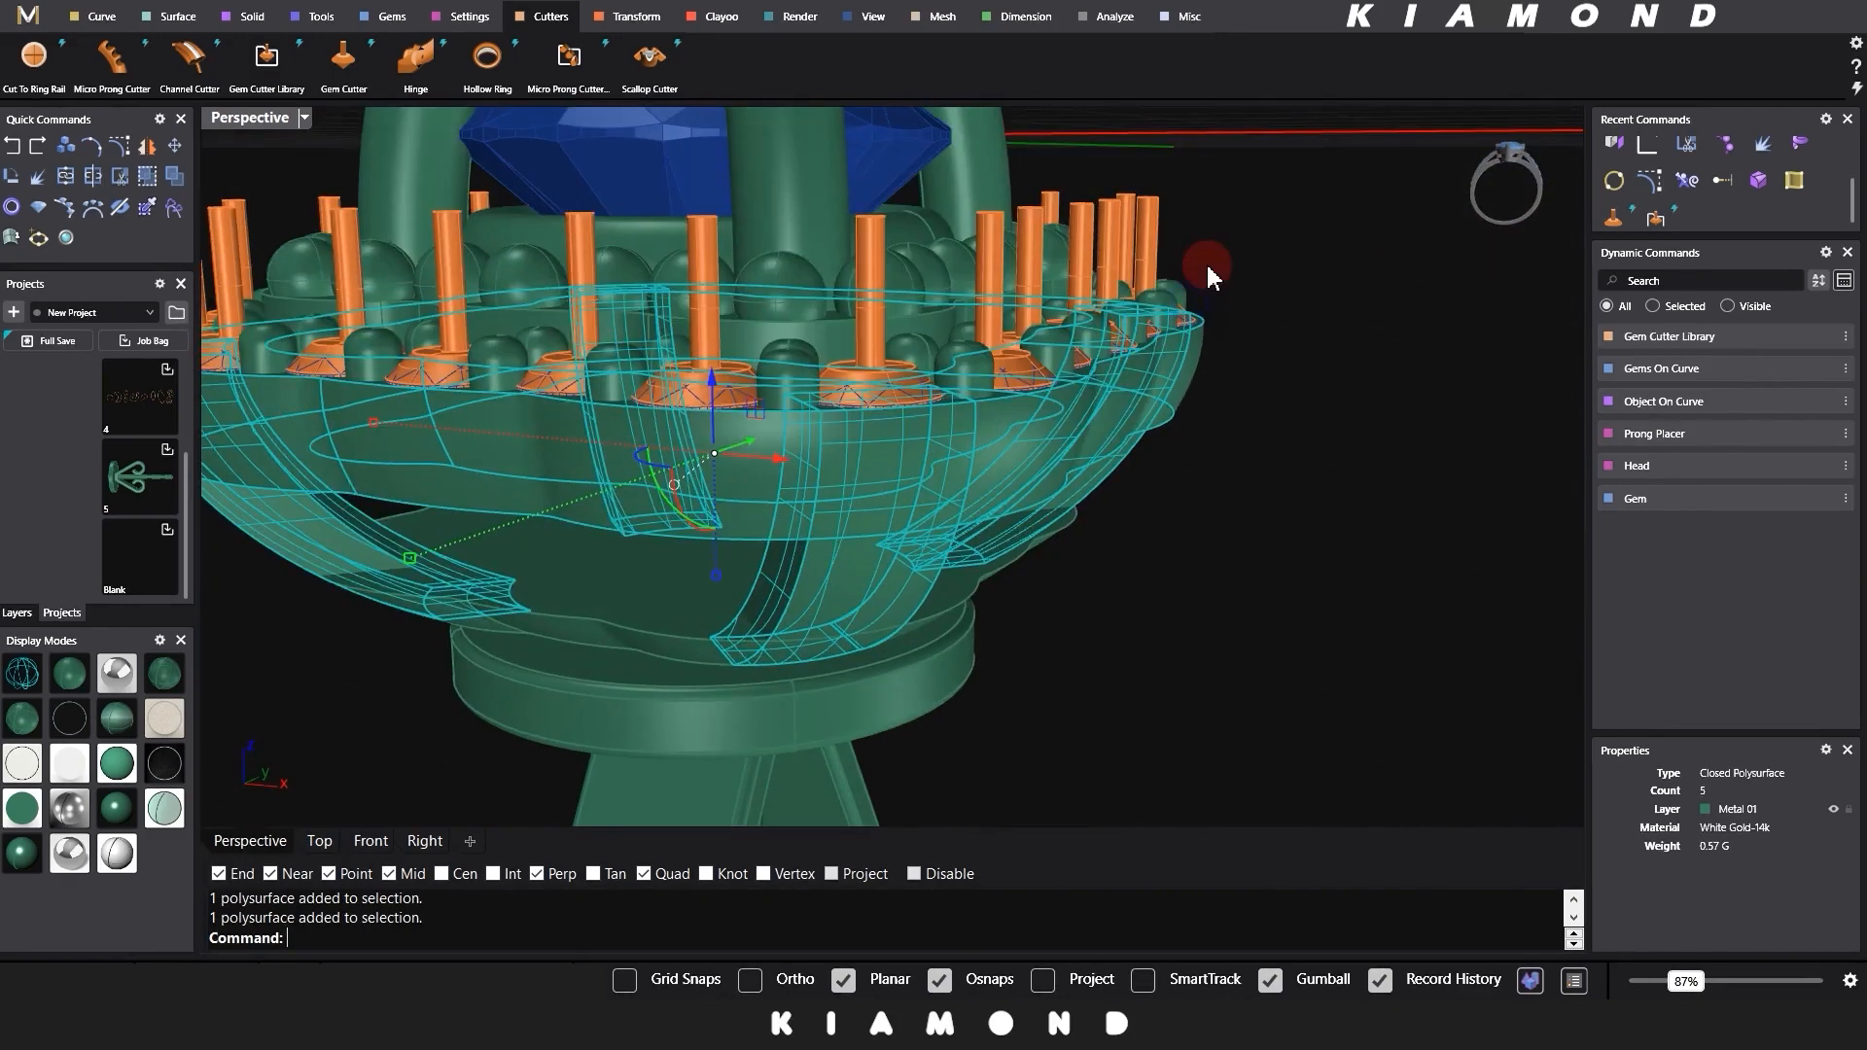
key("Return")
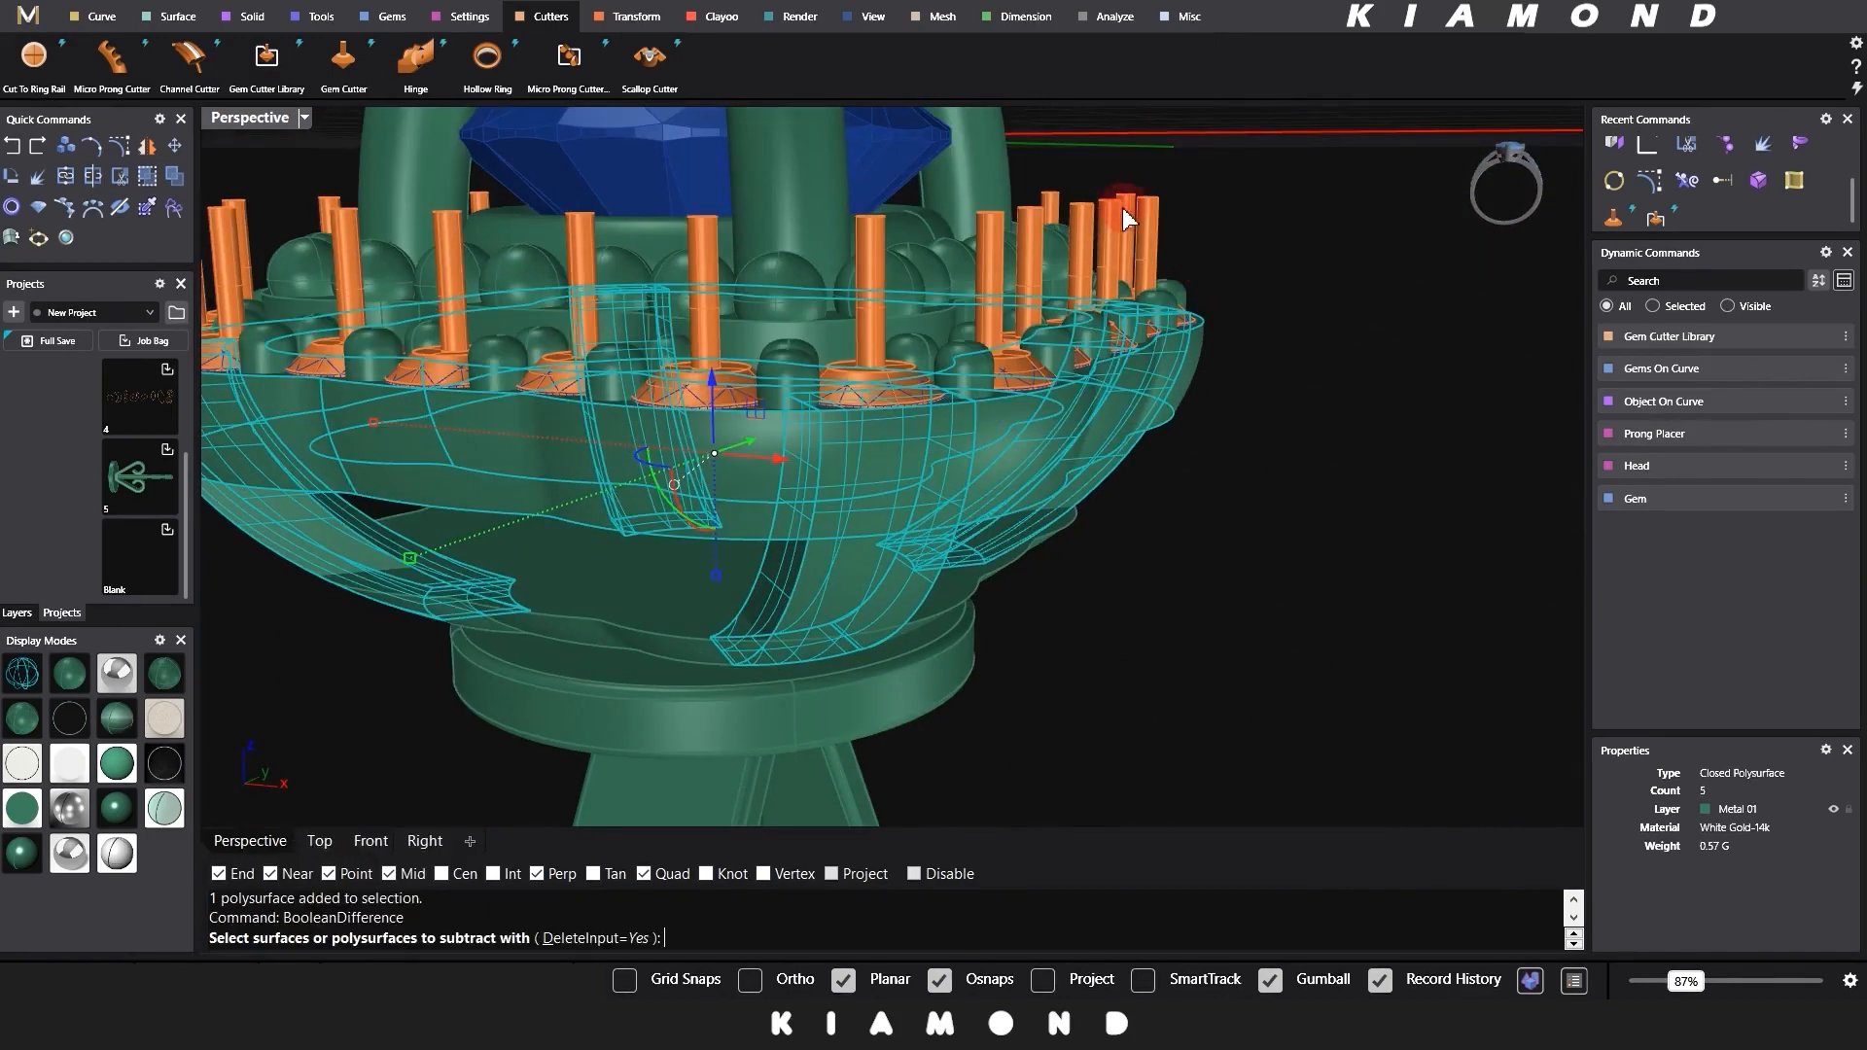
left_click(1122, 208)
key("Return")
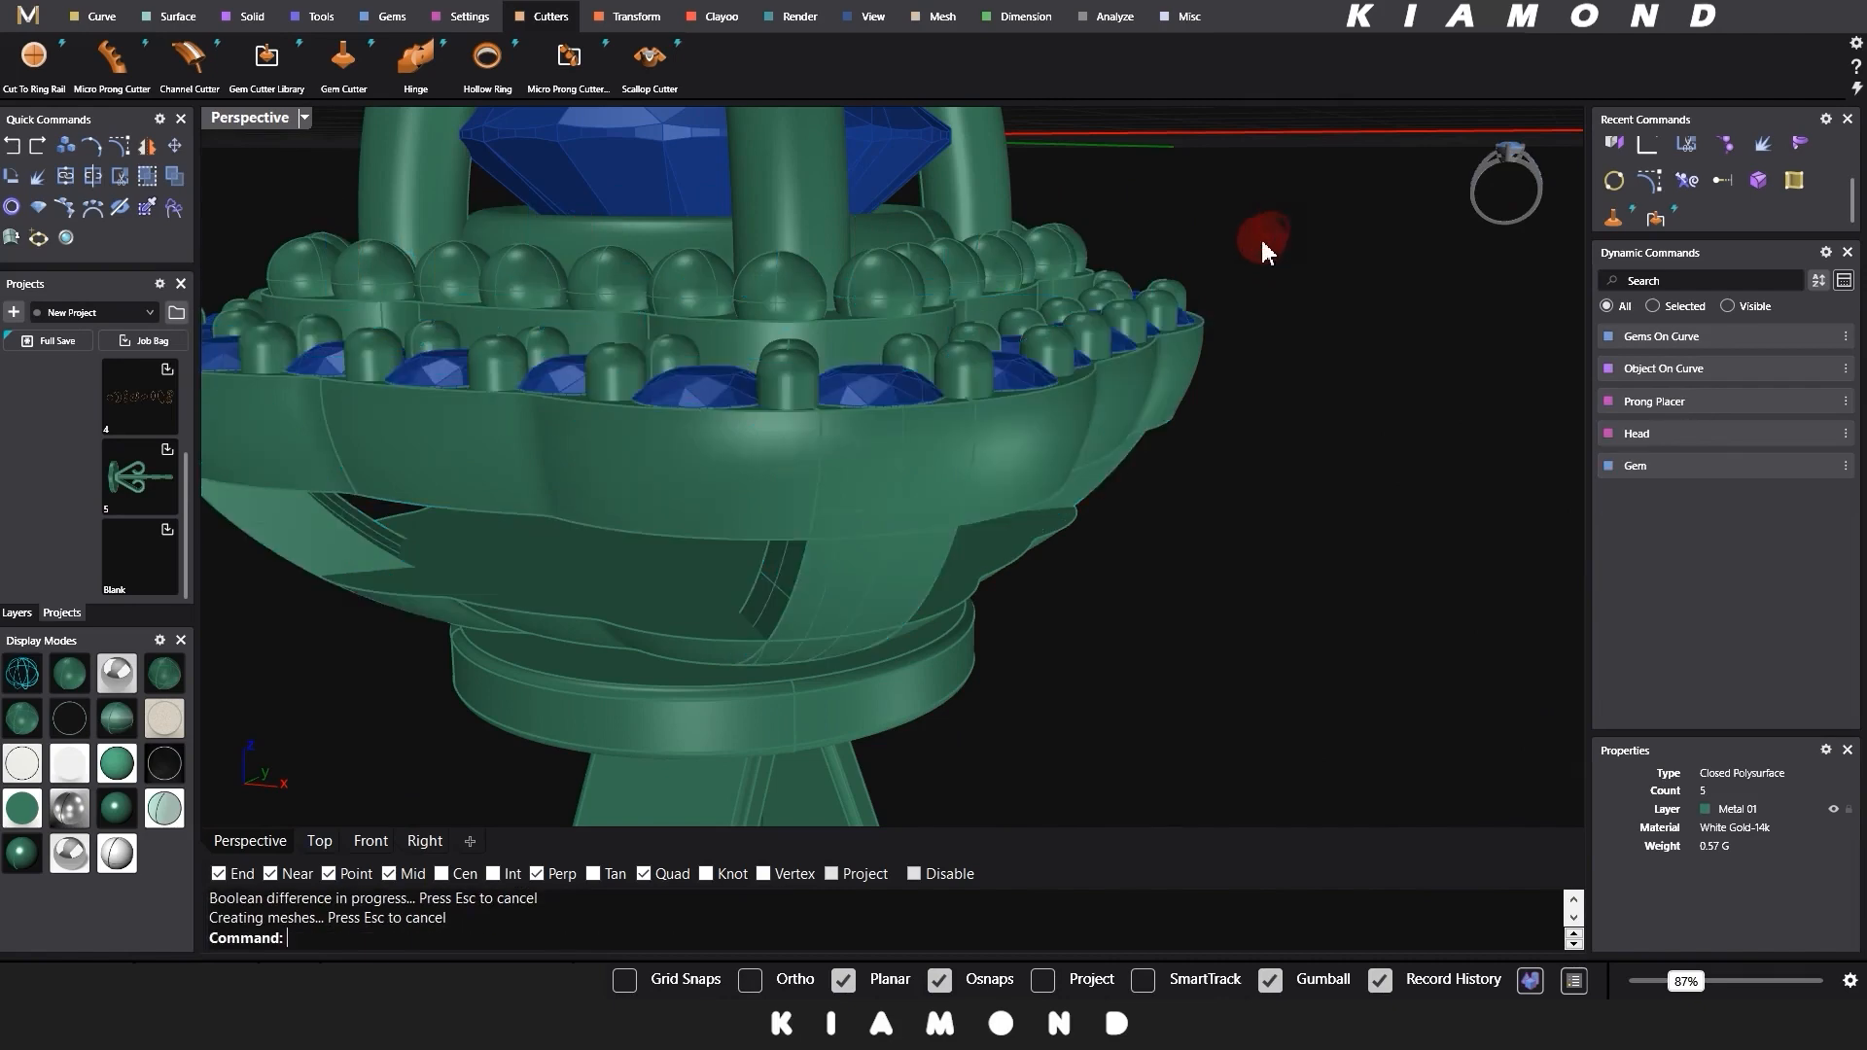
Step: Hide the Gem 01 layer, examine the seats cut into the halo, and show the layer again
left_click(14, 615)
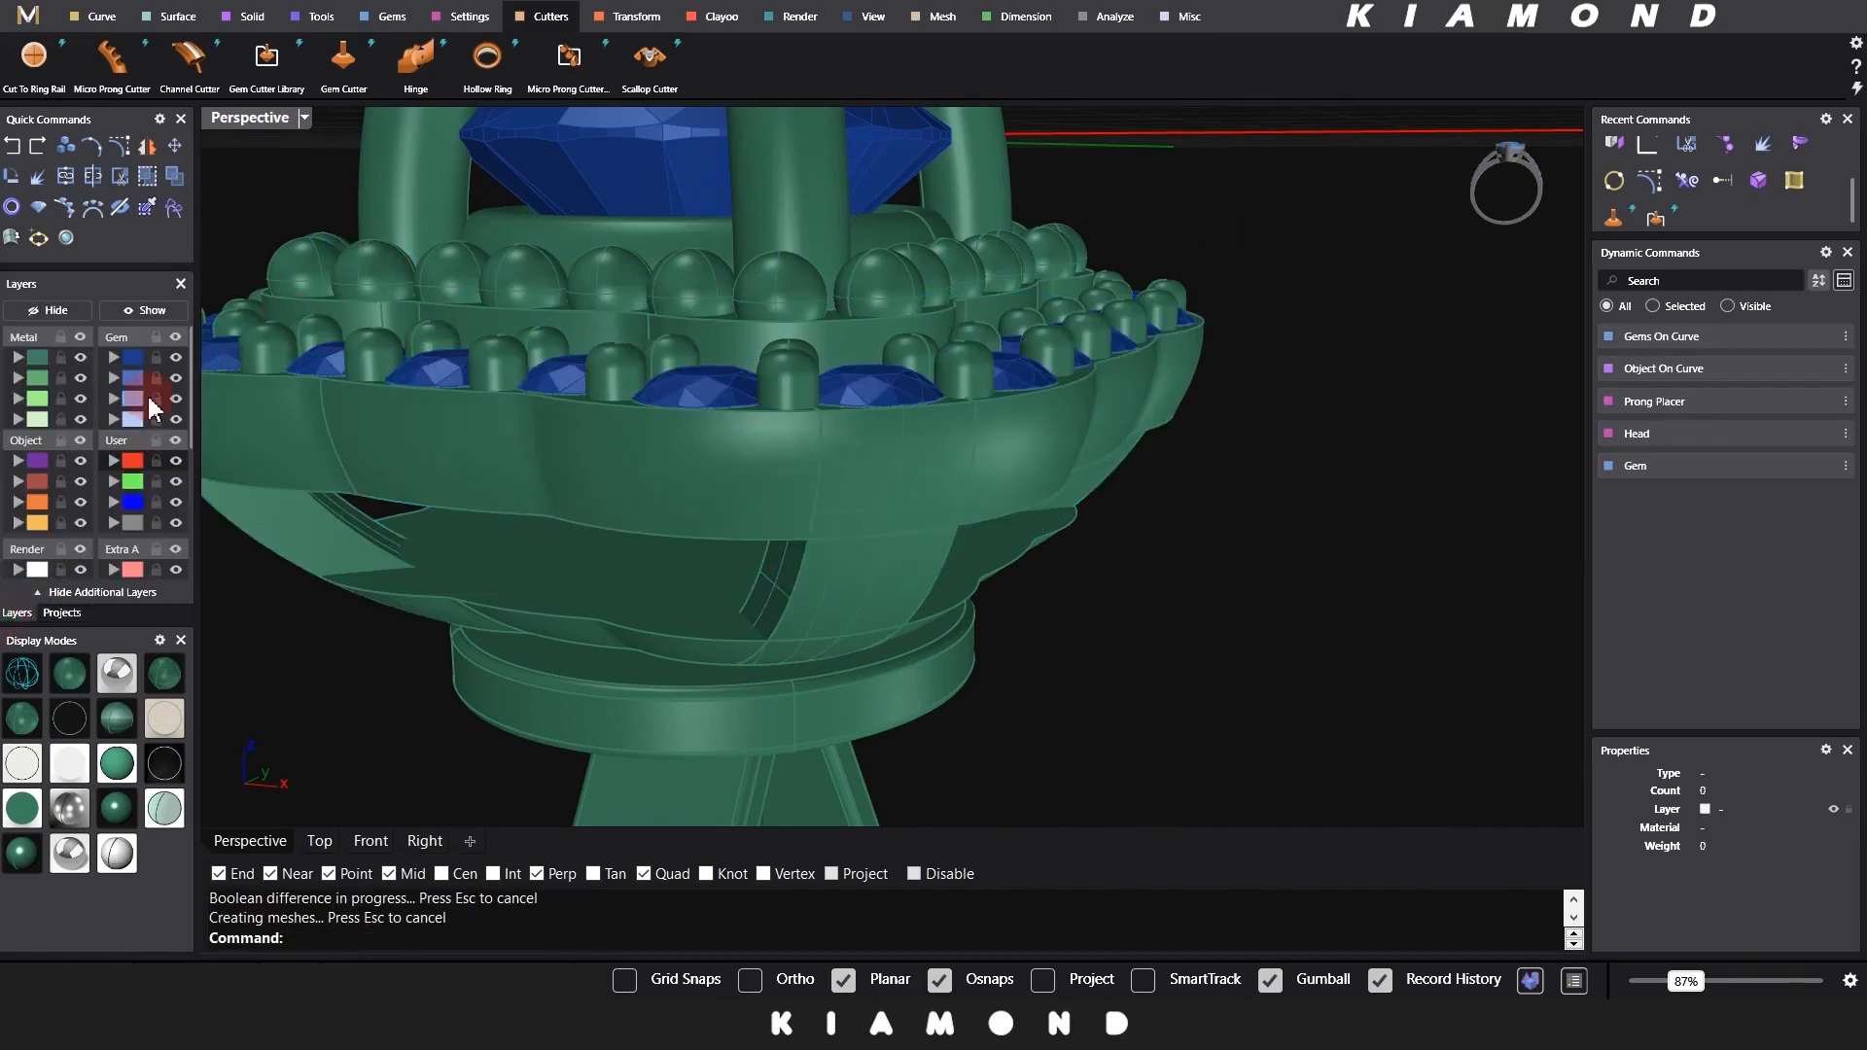
left_click(177, 356)
right_click_drag(826, 405, 965, 553)
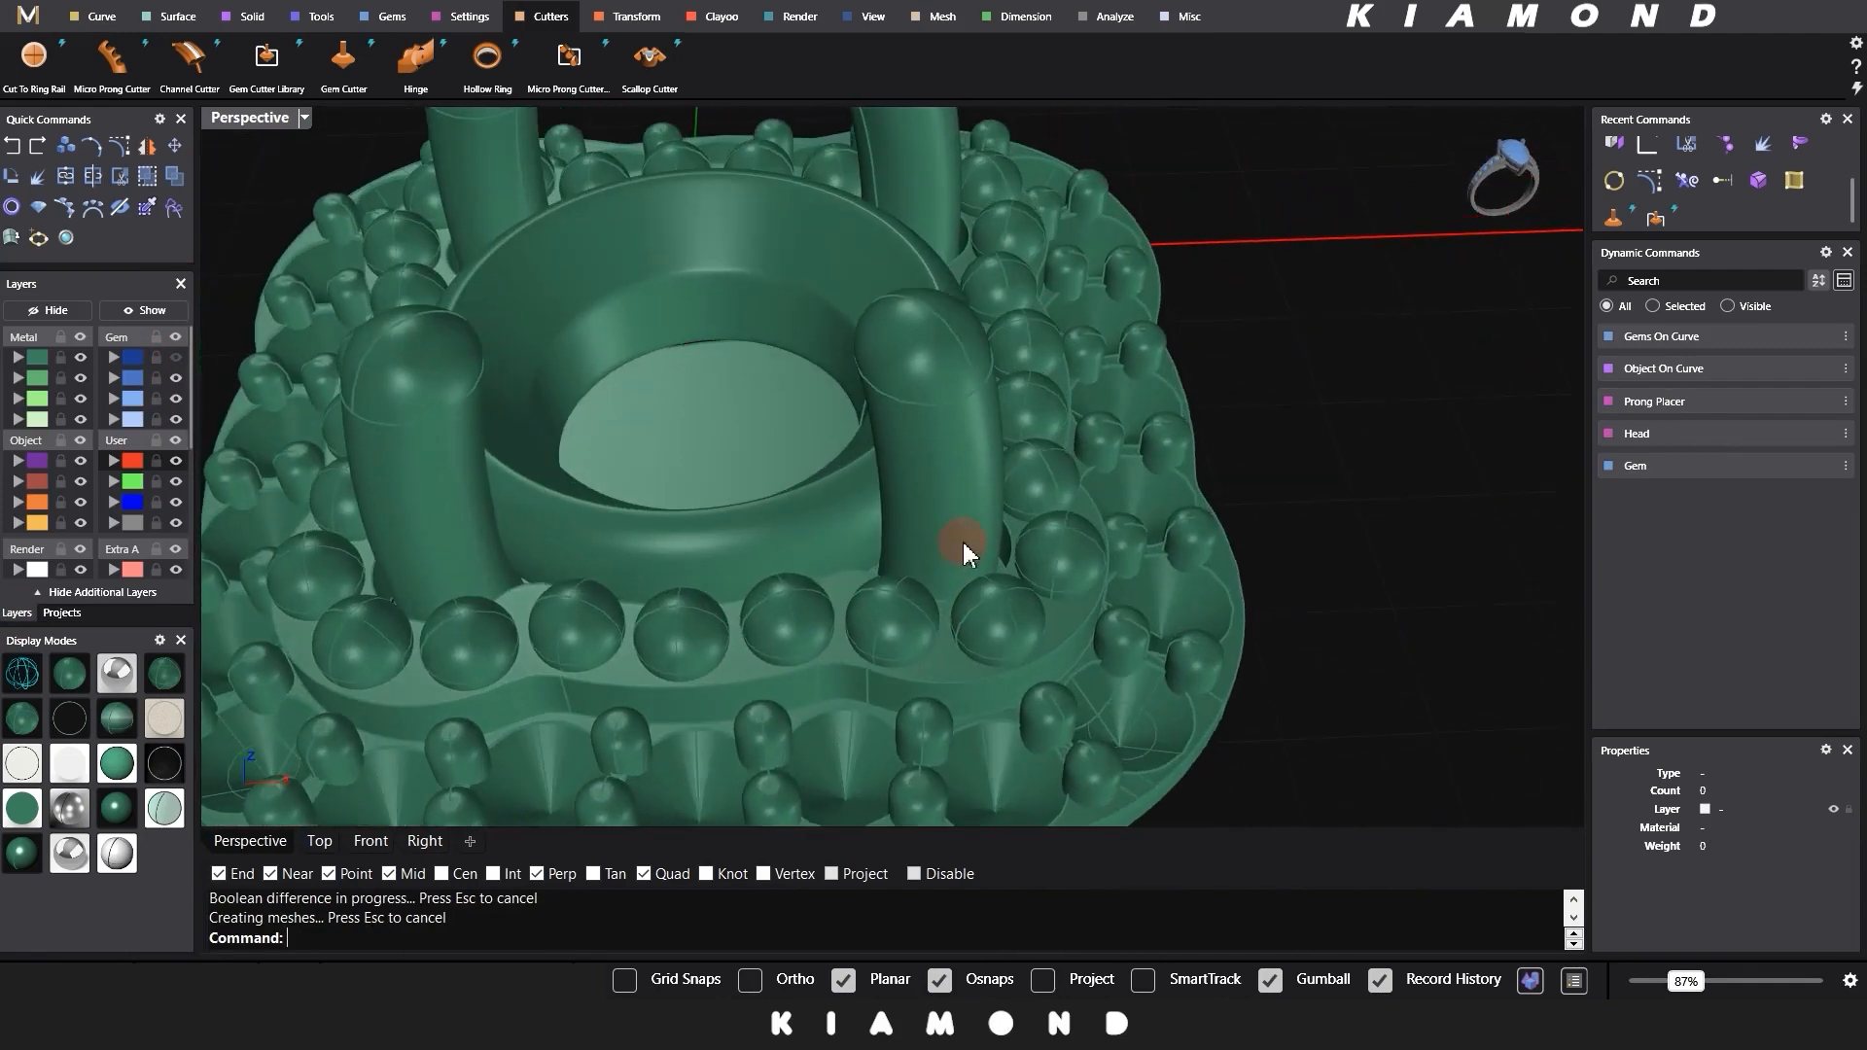
left_click(176, 358)
scroll(866, 383, "down", 5)
right_click_drag(1092, 479, 1145, 647)
Step: Duplicate the complete earring along the X axis in the Top view to form a side-by-side pair
left_click(352, 842)
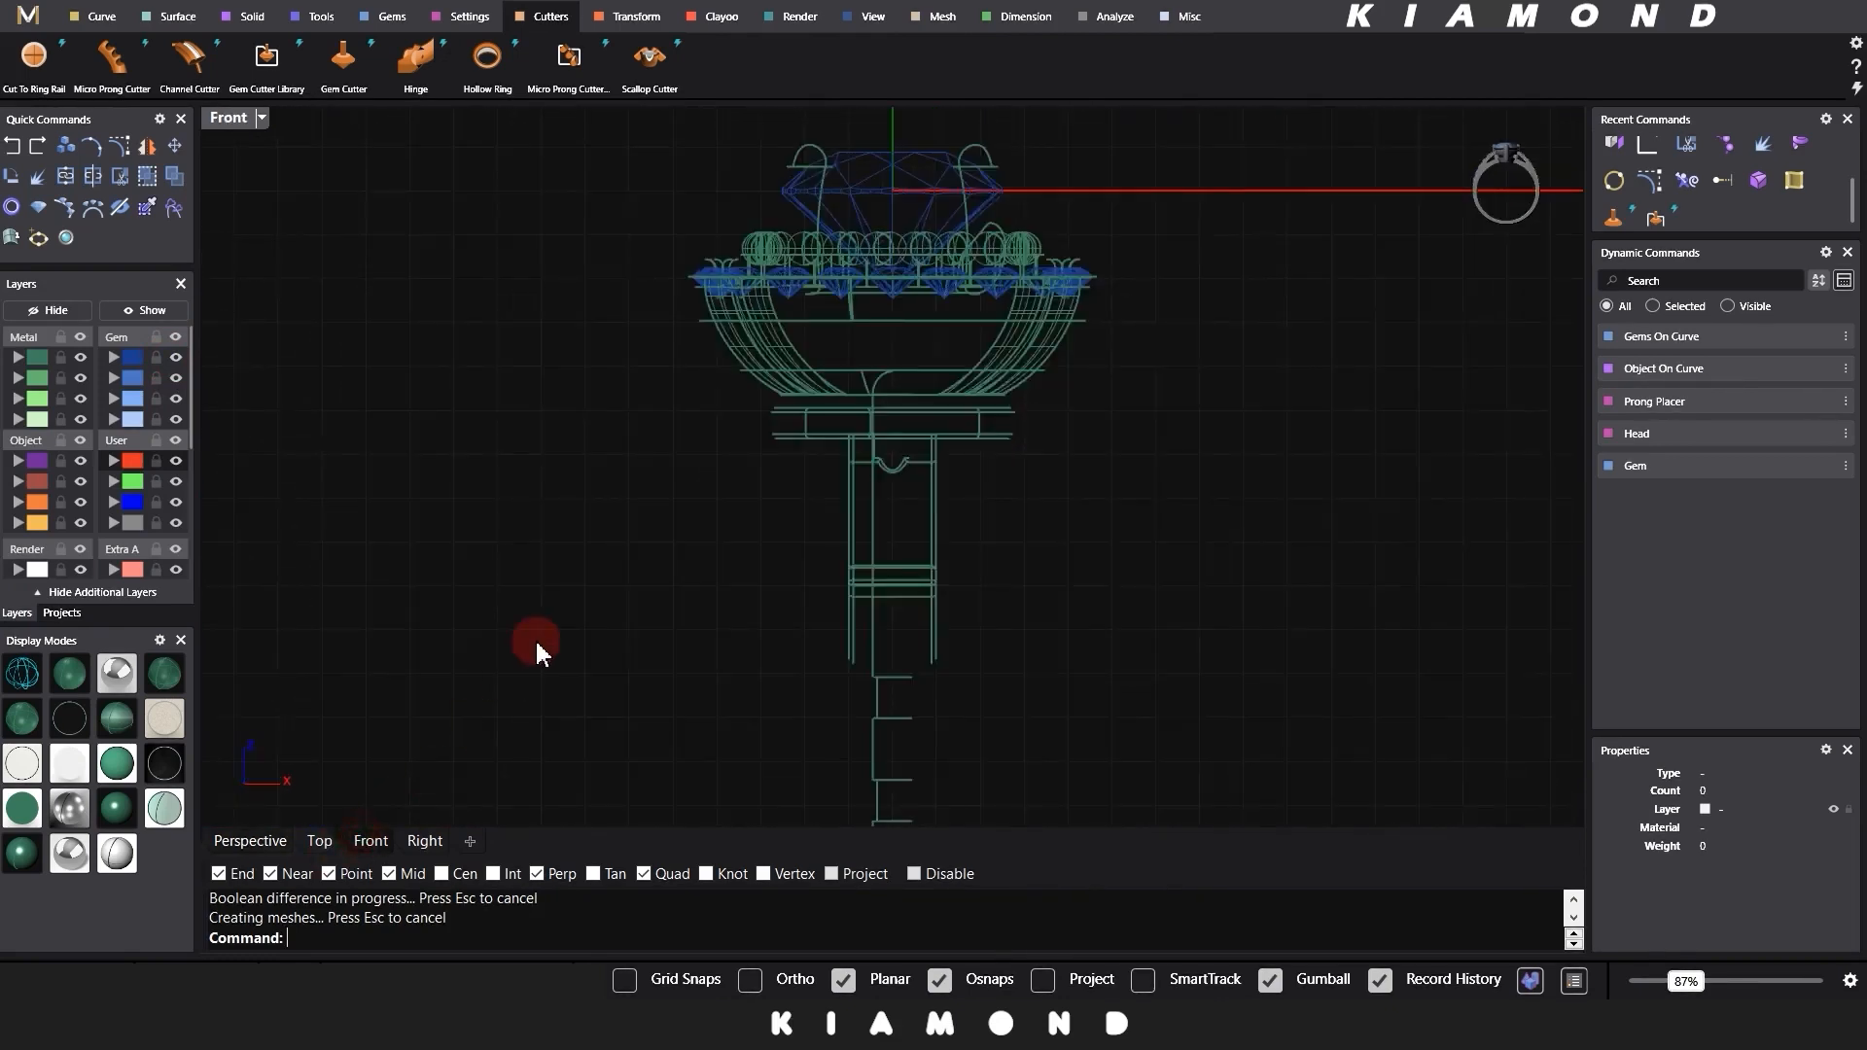
left_click(320, 844)
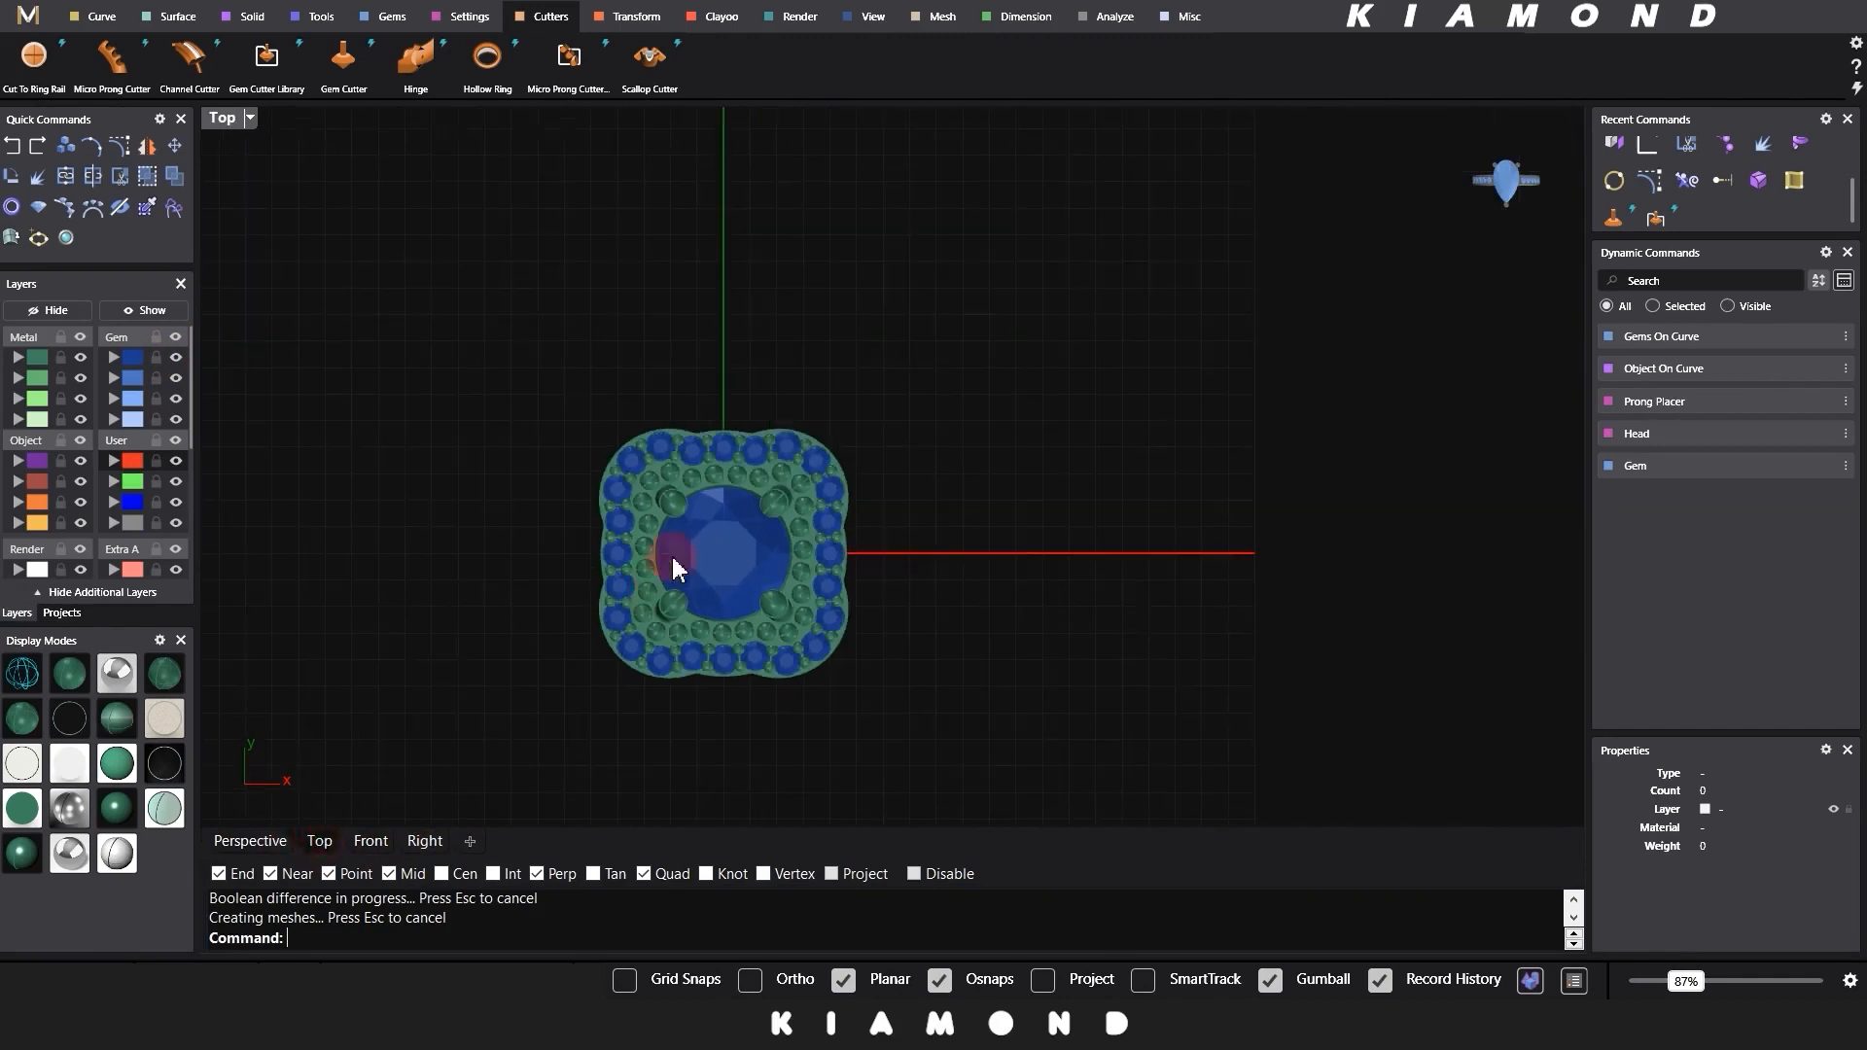
left_click_drag(630, 681, 521, 755)
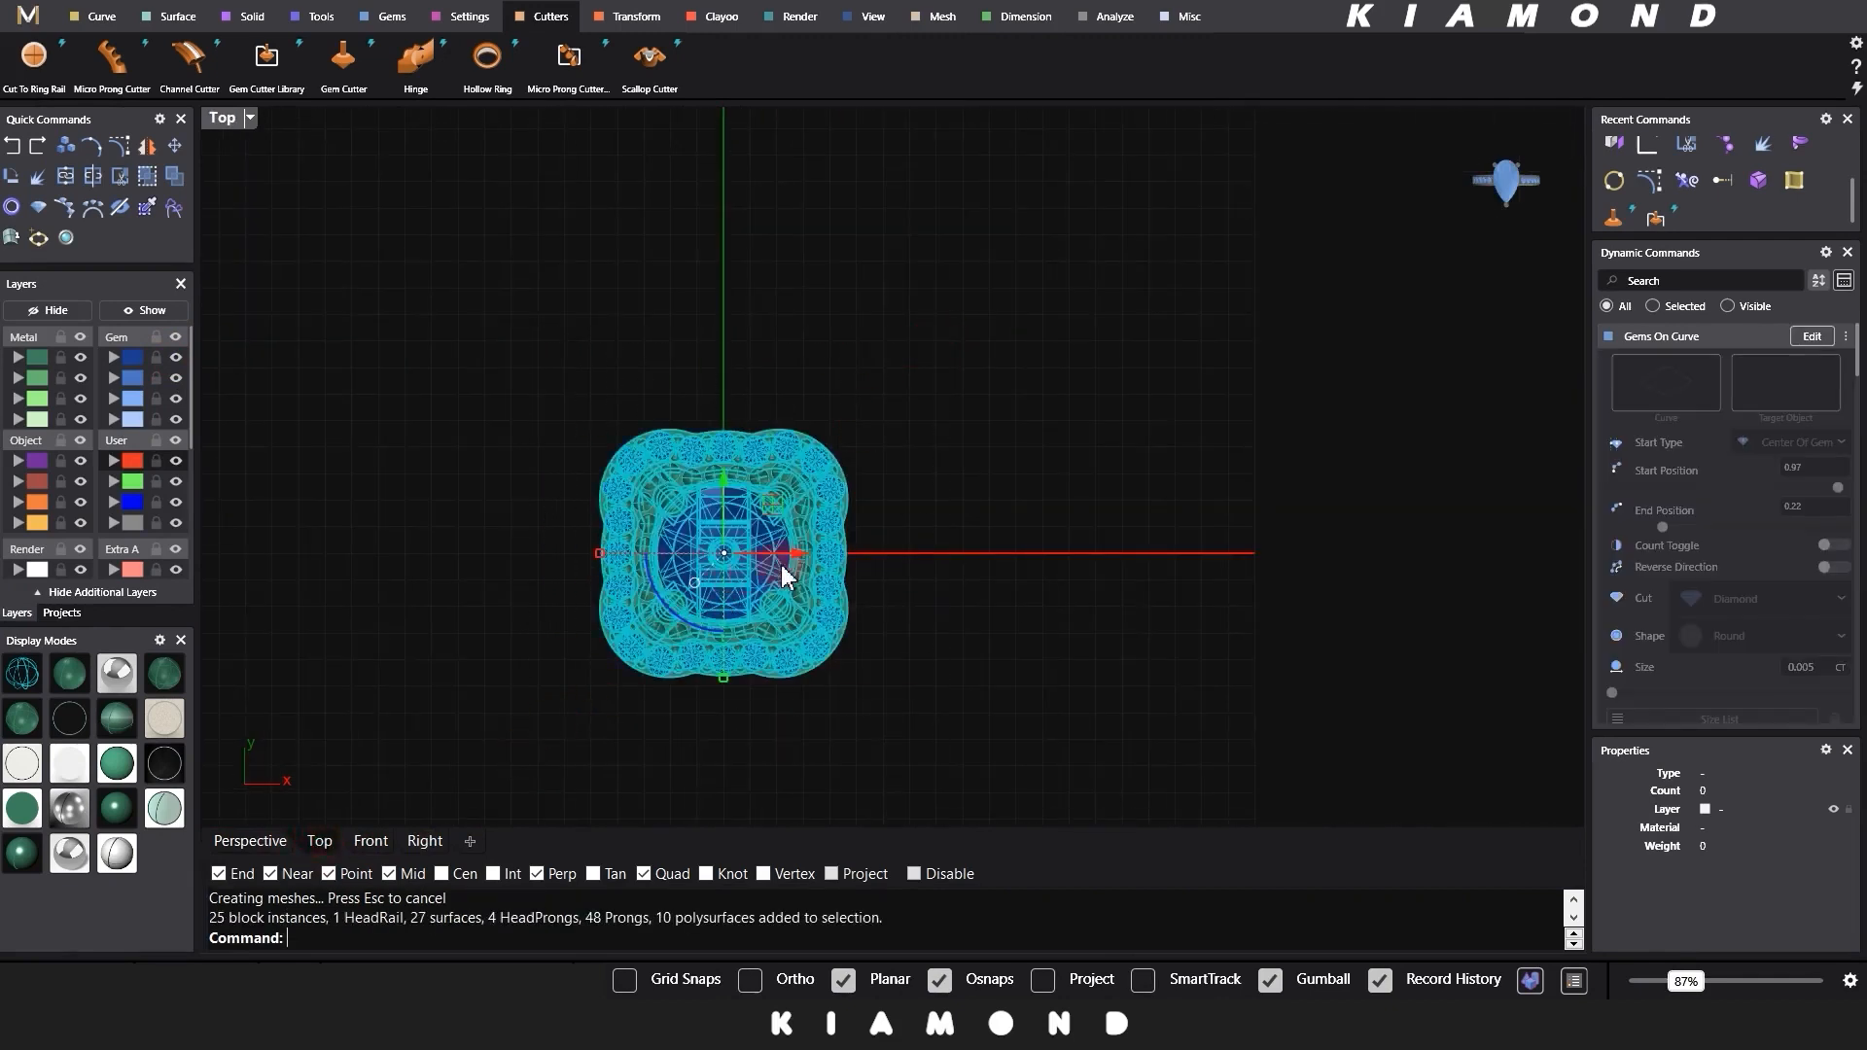
left_click_drag(805, 554, 1162, 556)
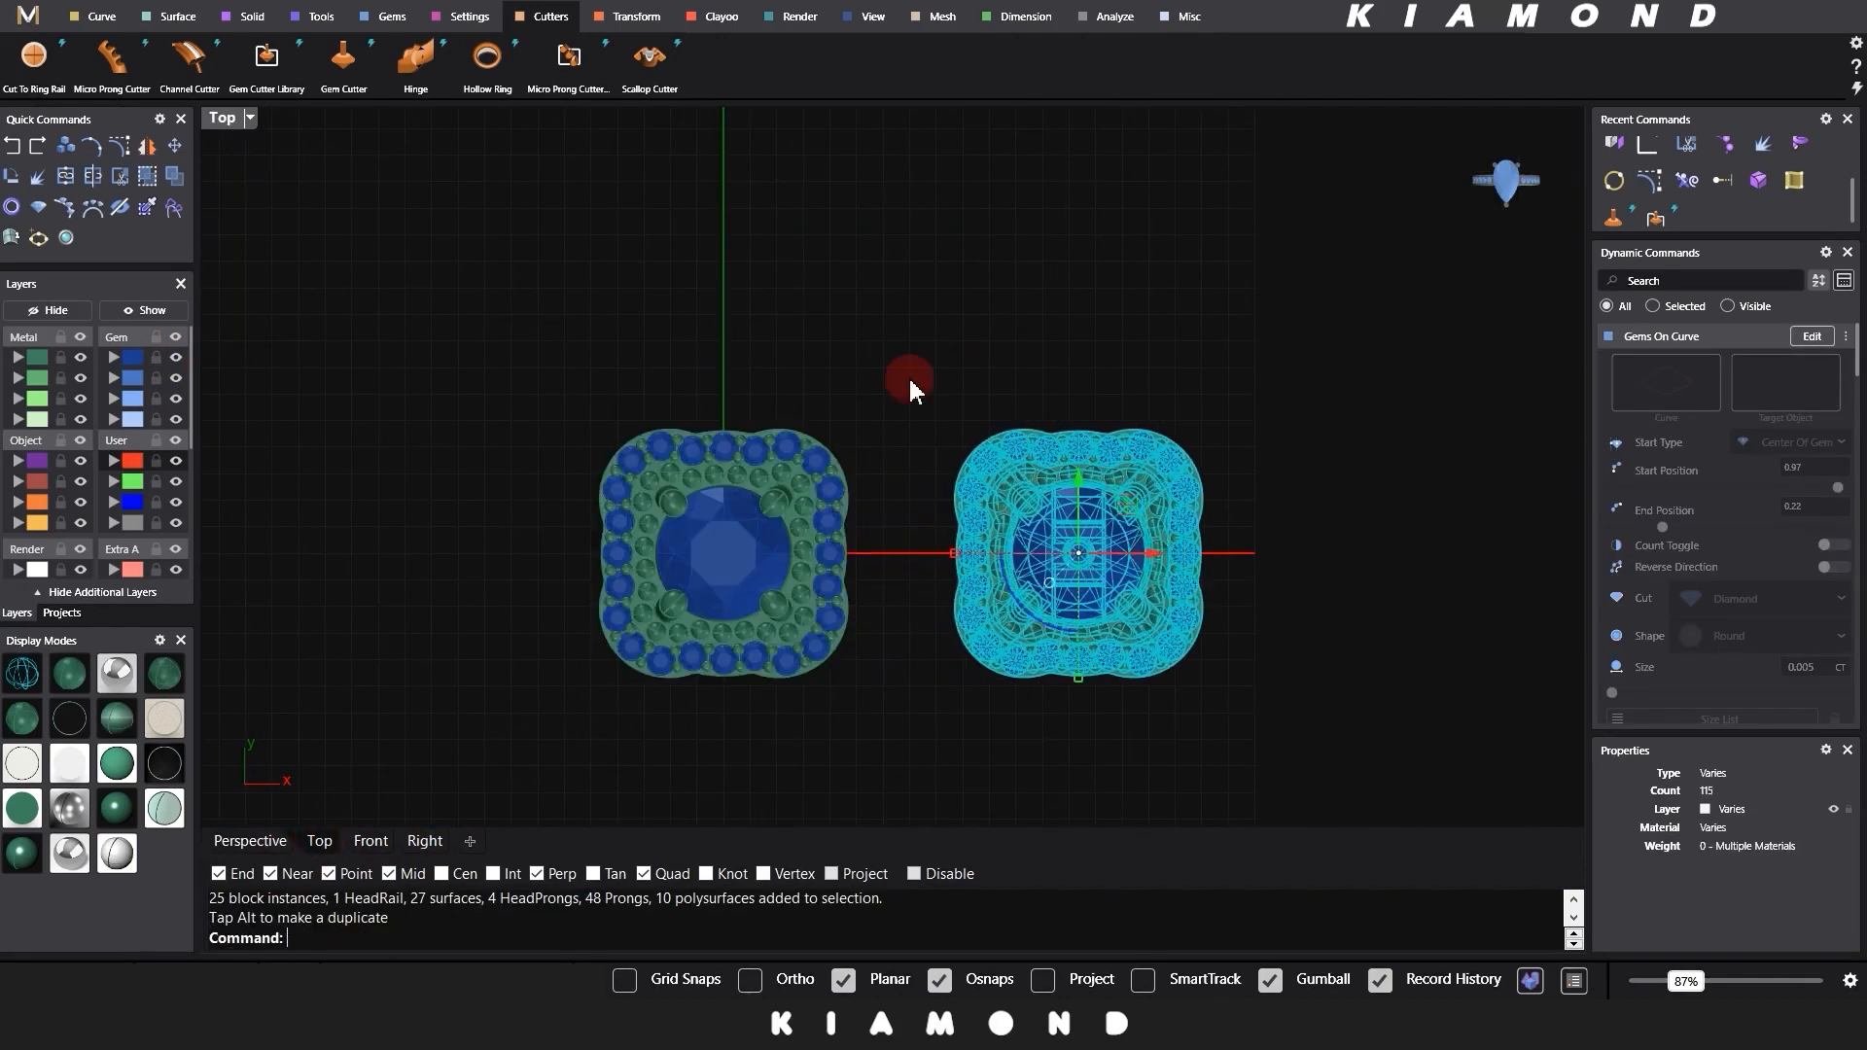
left_click(908, 384)
Step: Examine both earrings in the Perspective view with the rendered display mode
left_click(255, 842)
right_click_drag(771, 429, 871, 536)
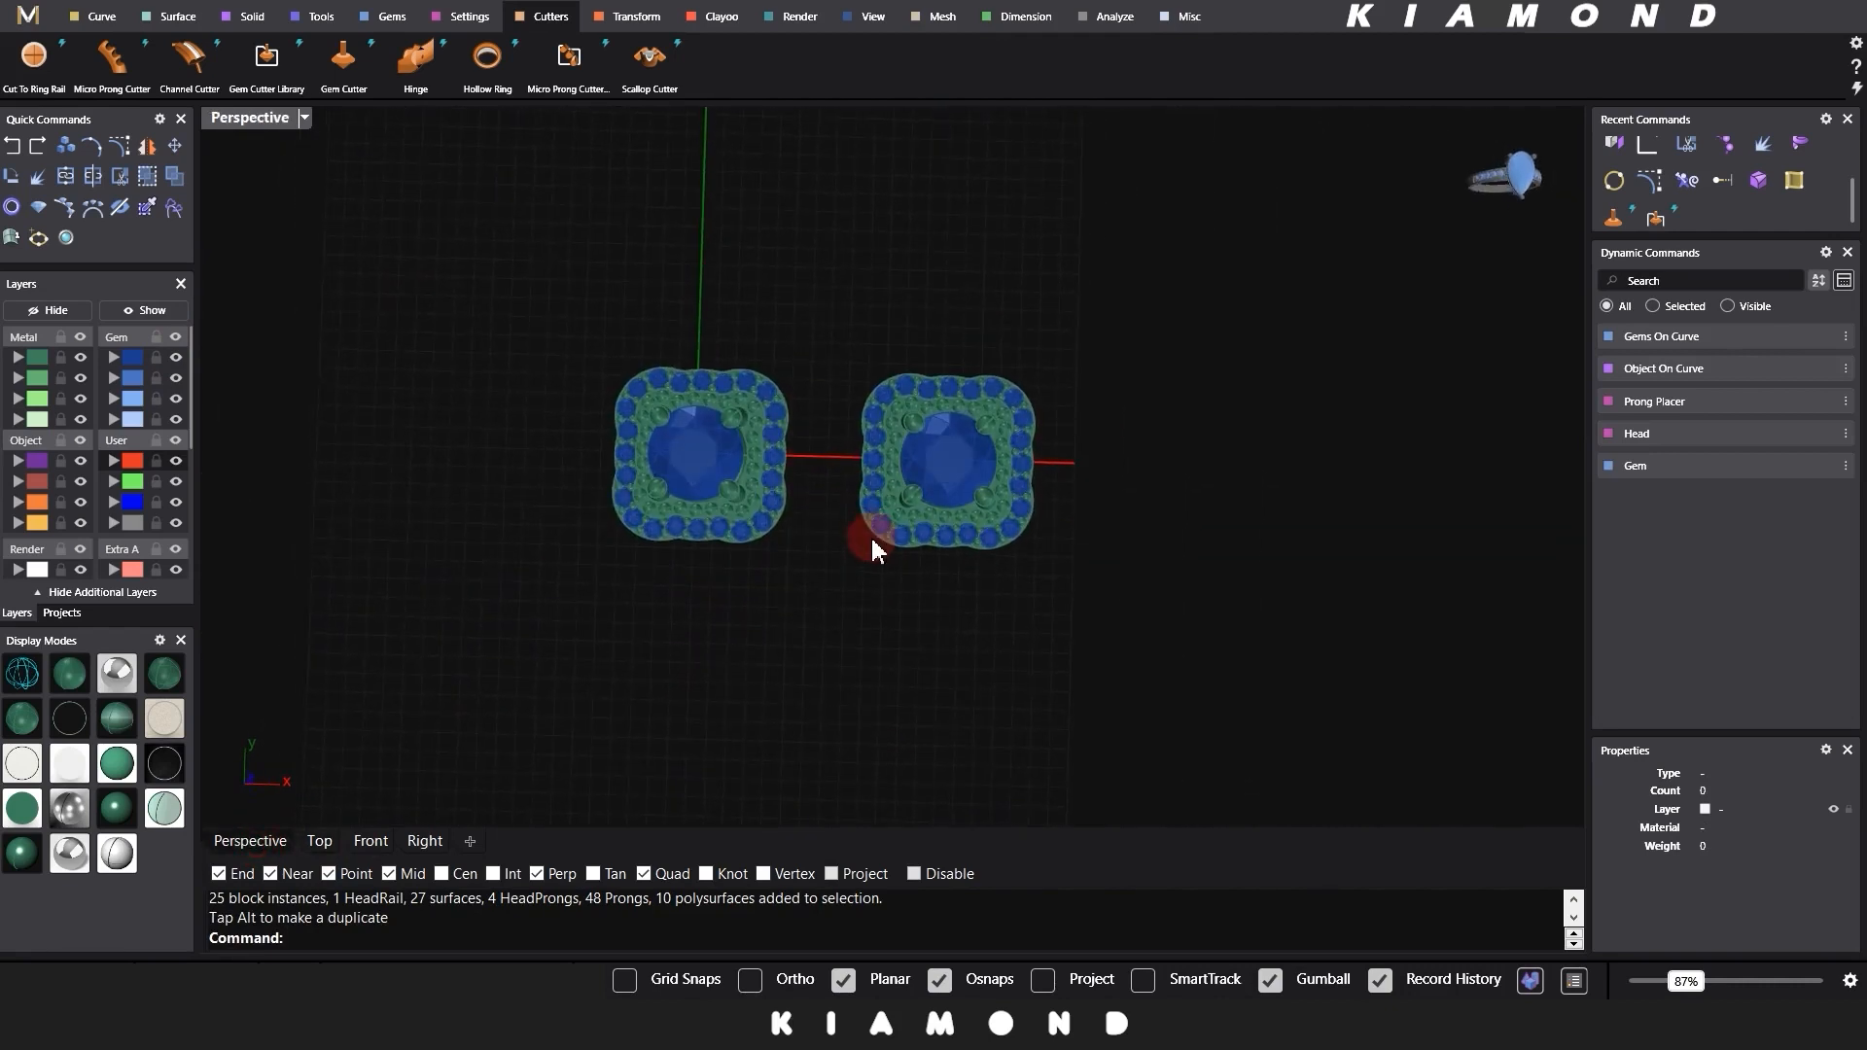
scroll(825, 521, "down", 4)
left_click(116, 673)
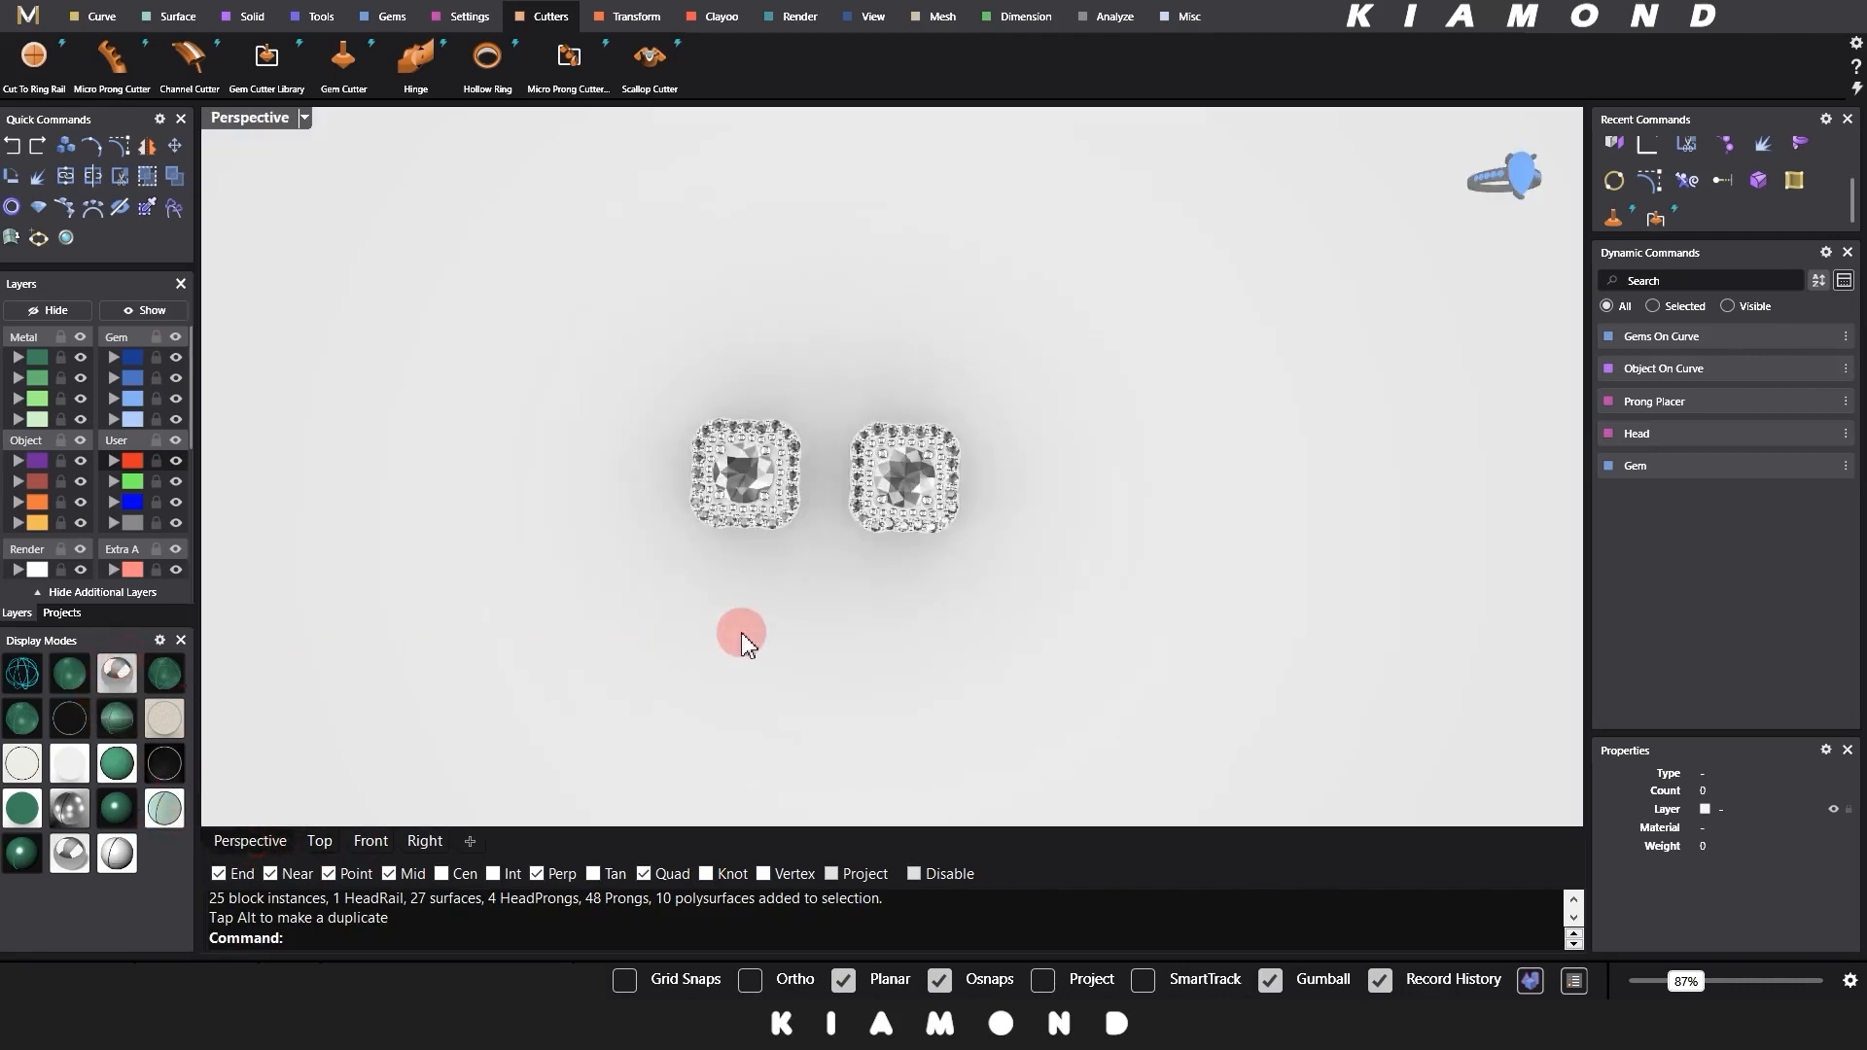
mouse_move(741, 633)
right_mouse_down()
mouse_move(755, 654)
mouse_move(803, 503)
mouse_move(892, 350)
mouse_move(1004, 346)
mouse_move(846, 508)
mouse_move(750, 652)
right_mouse_up()
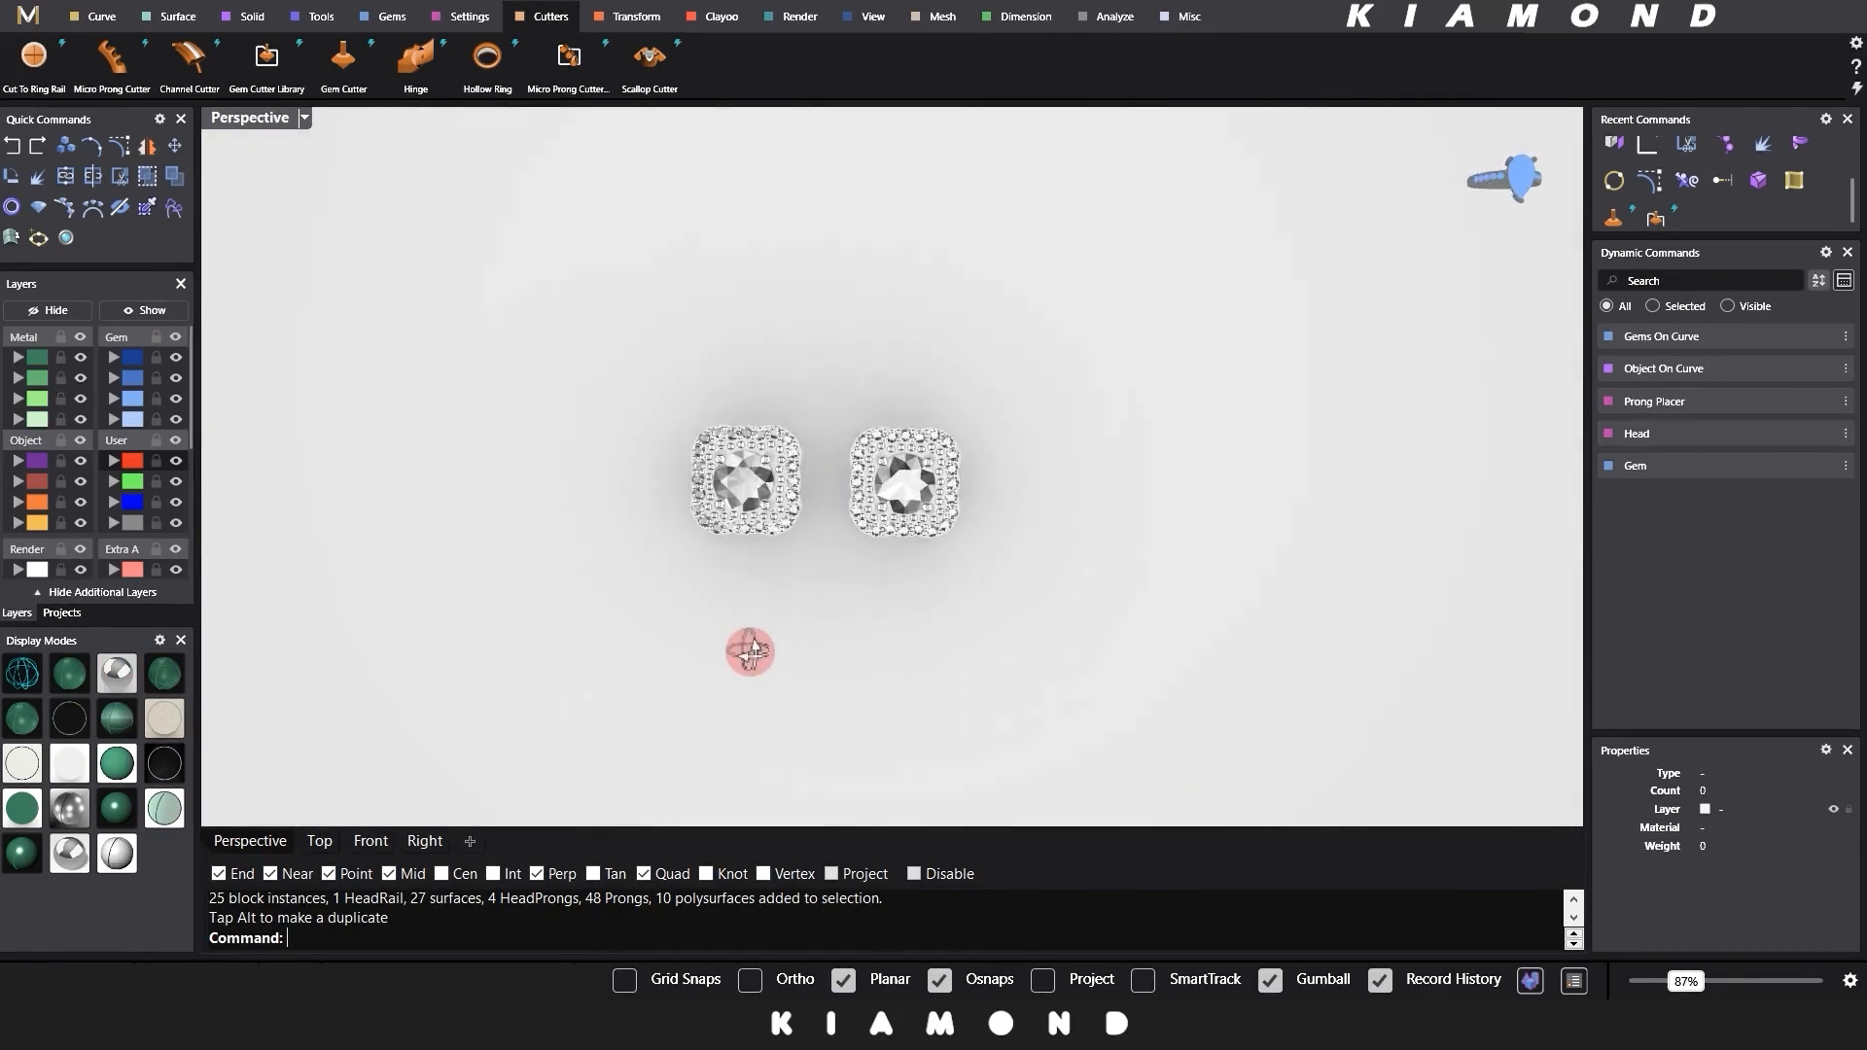